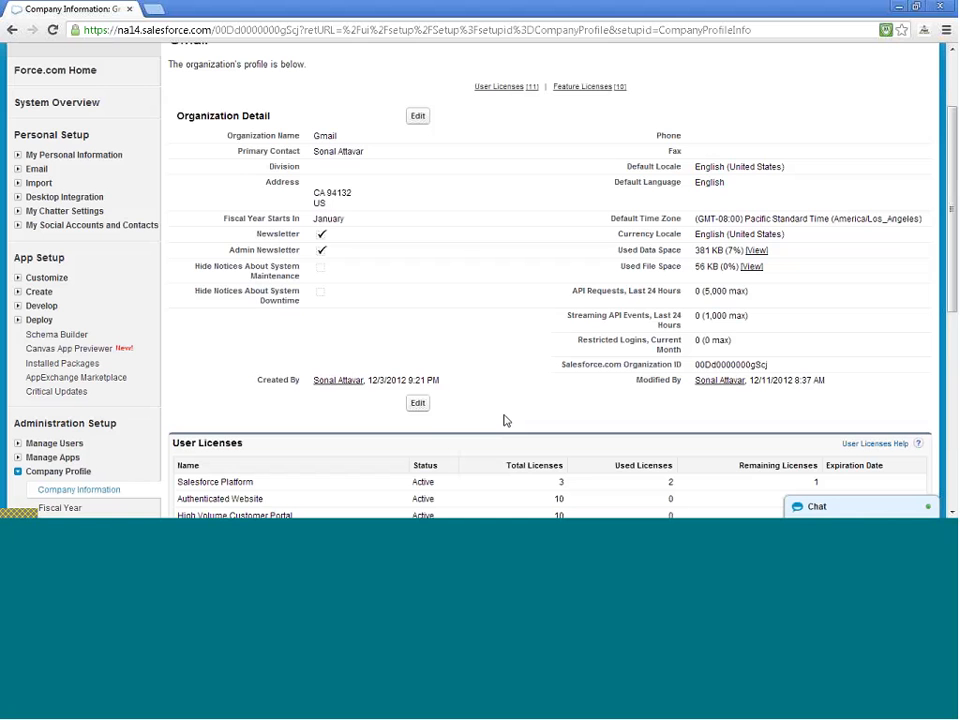
Leave the Company Information page for the Home tab's calendar, My Tasks and Items to Approve
scroll(506, 421, down, 1)
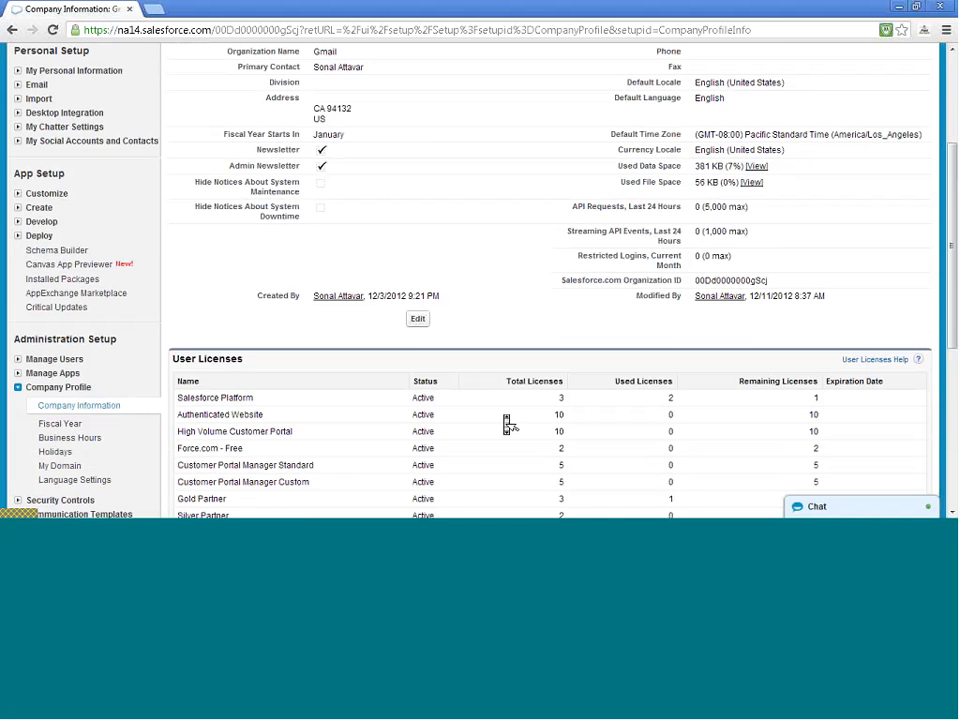
scroll(506, 421, down, 3)
scroll(506, 421, up, 5)
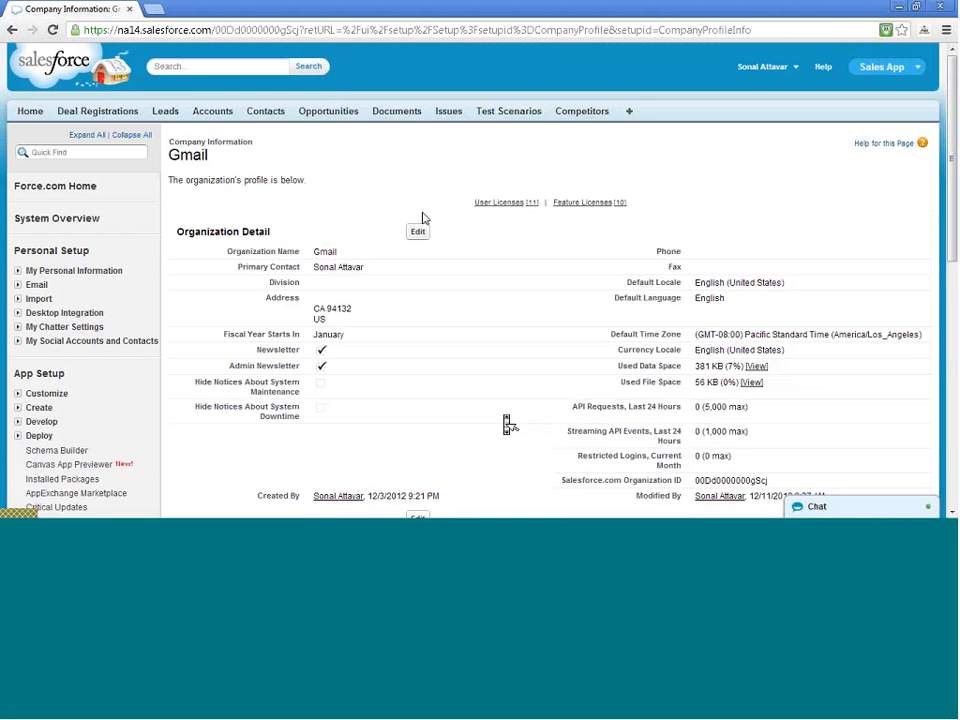
click(31, 113)
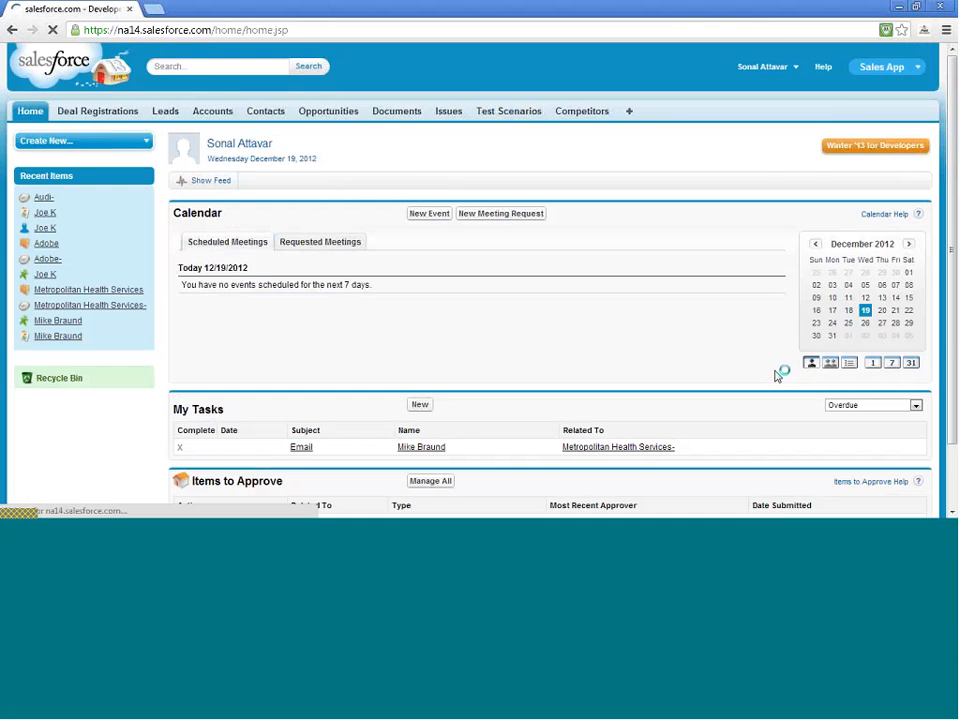
scroll(779, 376, down, 1)
scroll(779, 376, up, 1)
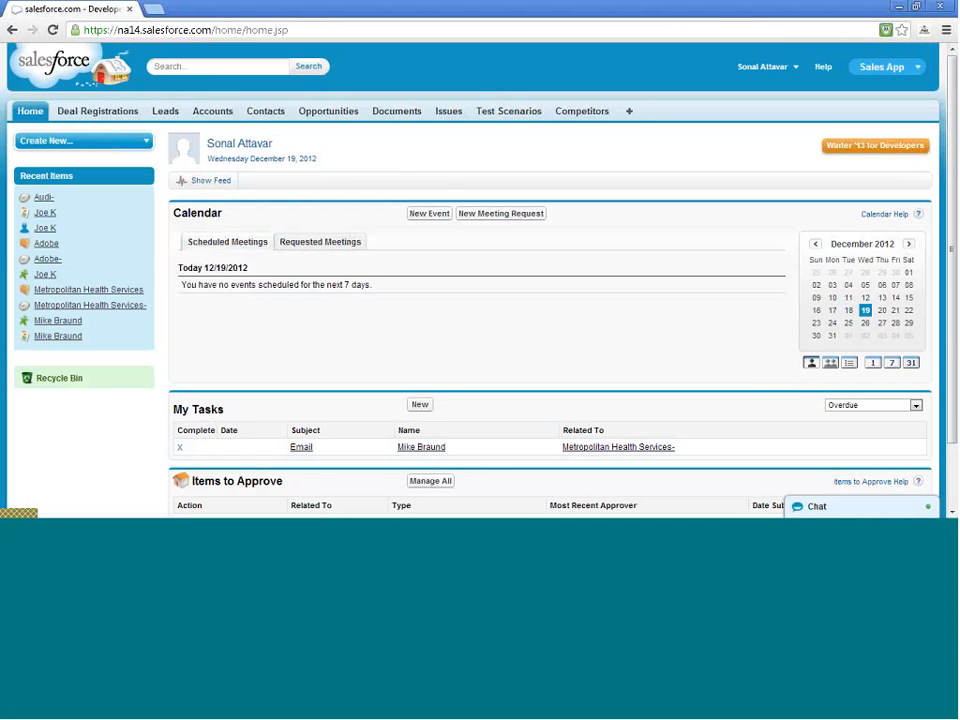
Look over the Setup (Force.com Home) page, then open the Accounts home page
click(795, 78)
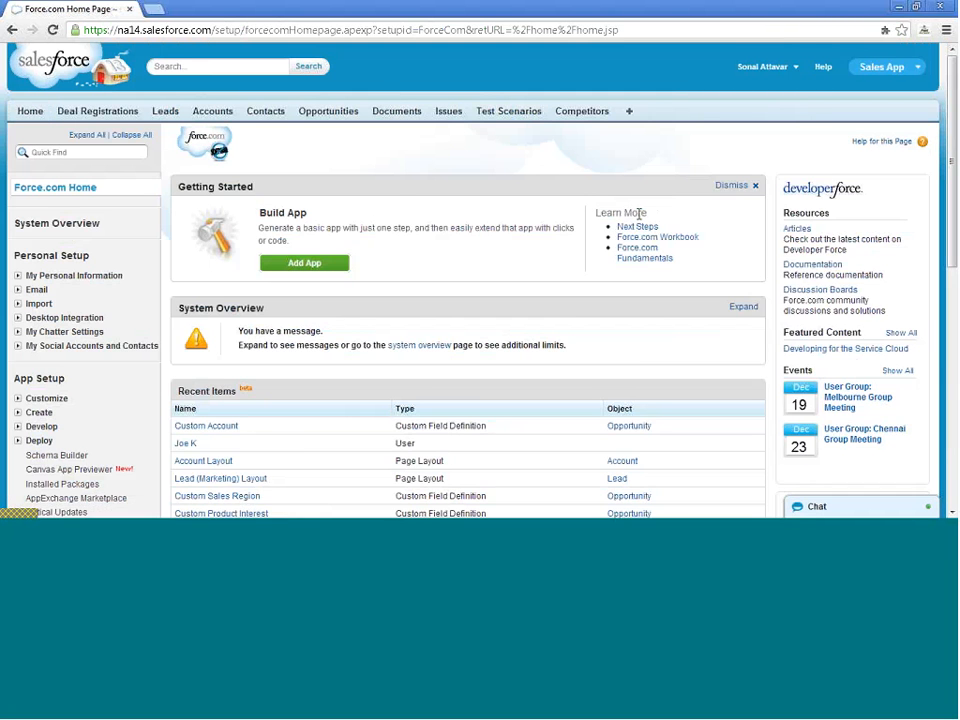
scroll(660, 220, down, 5)
scroll(641, 222, up, 1)
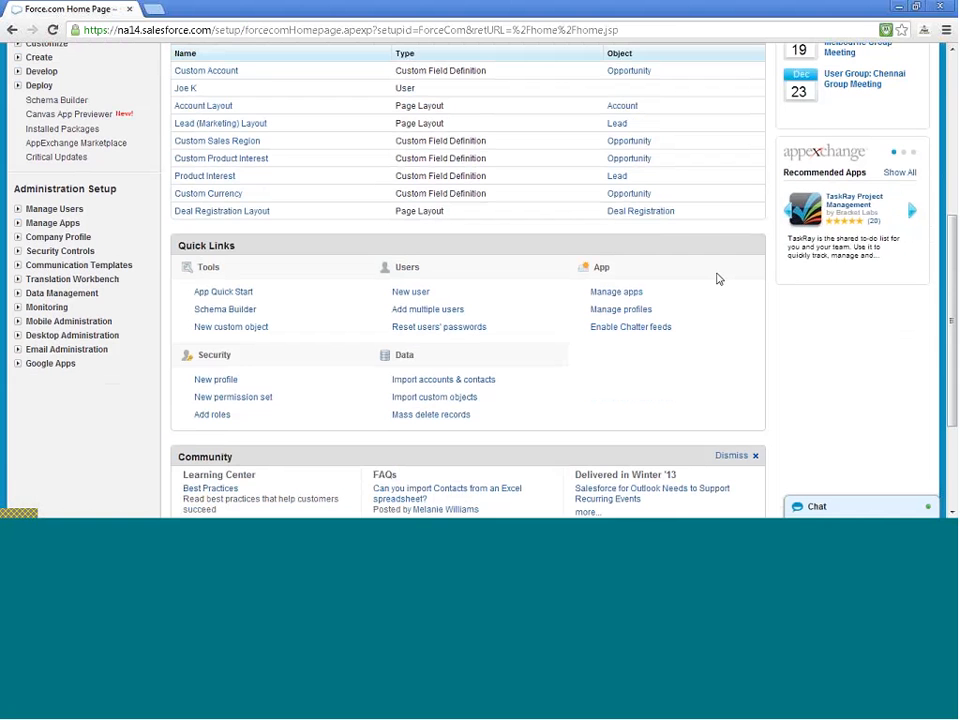
scroll(717, 279, up, 1)
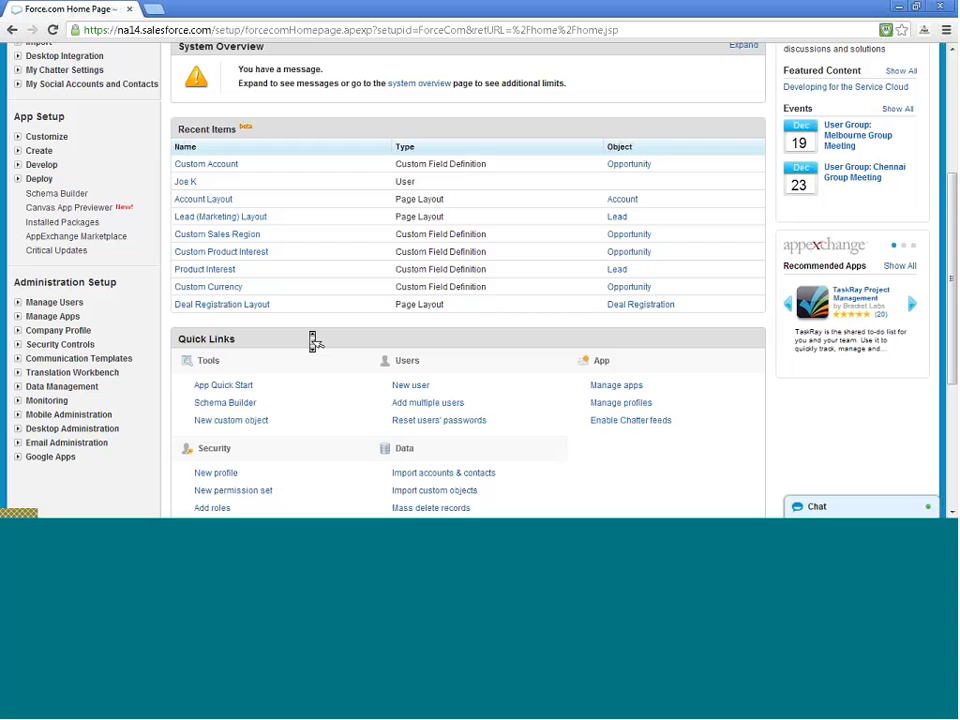
scroll(311, 340, up, 3)
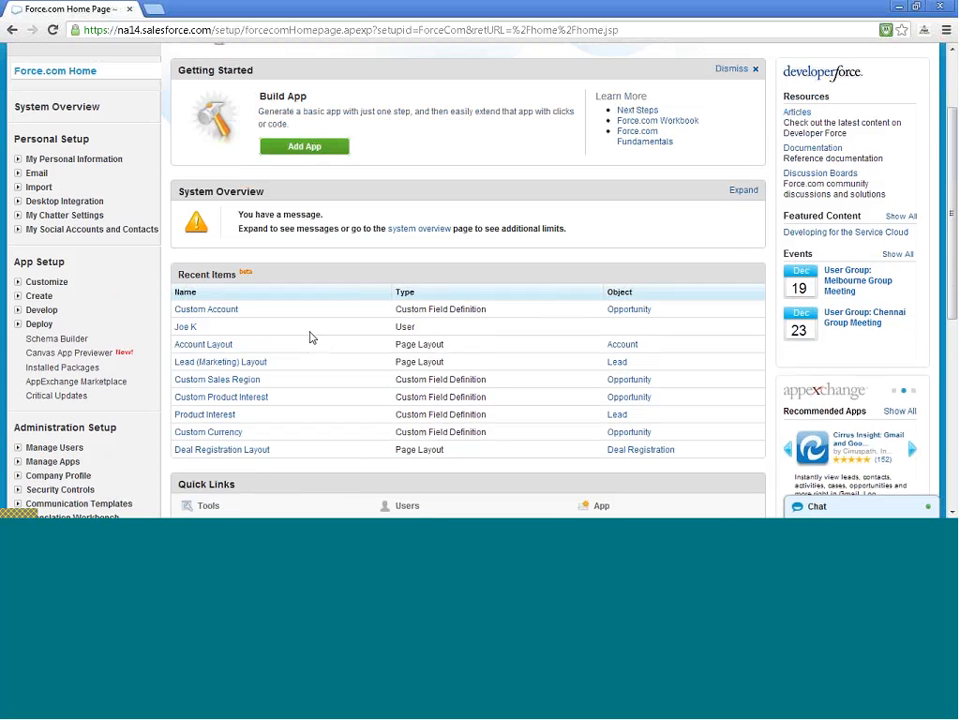
scroll(311, 338, up, 2)
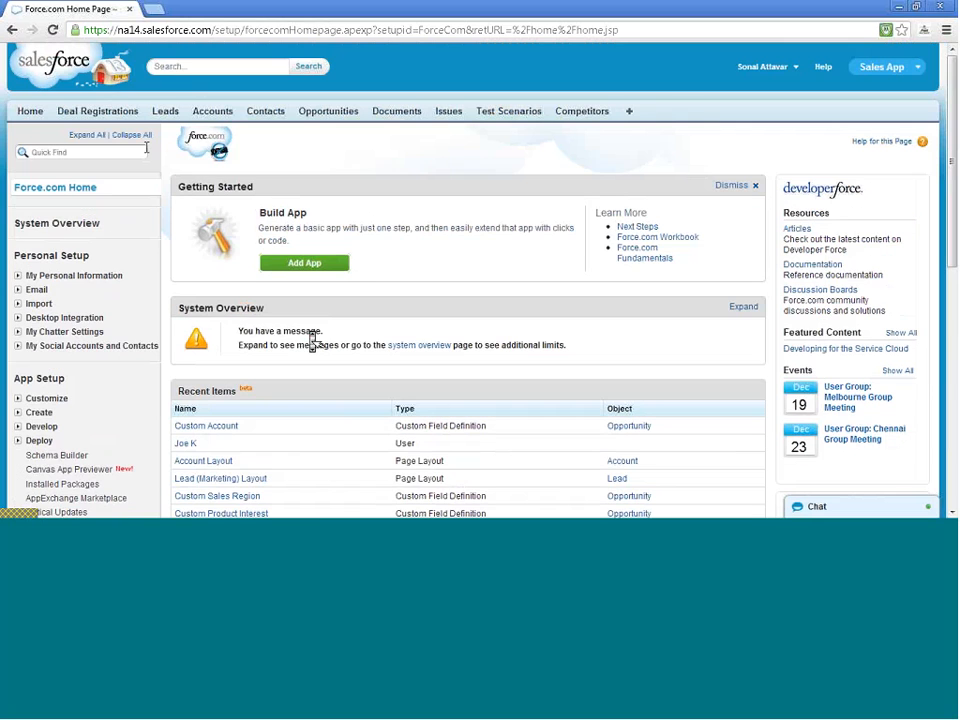
click(213, 110)
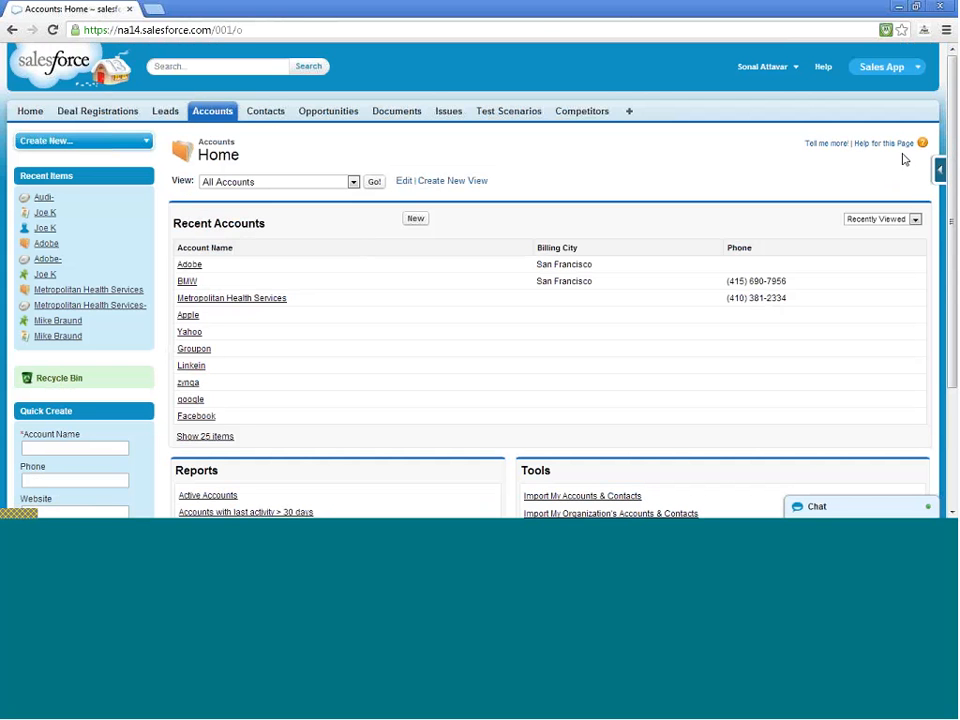
Launch Merge Accounts from the Tools section of the Accounts home page
scroll(905, 188, down, 3)
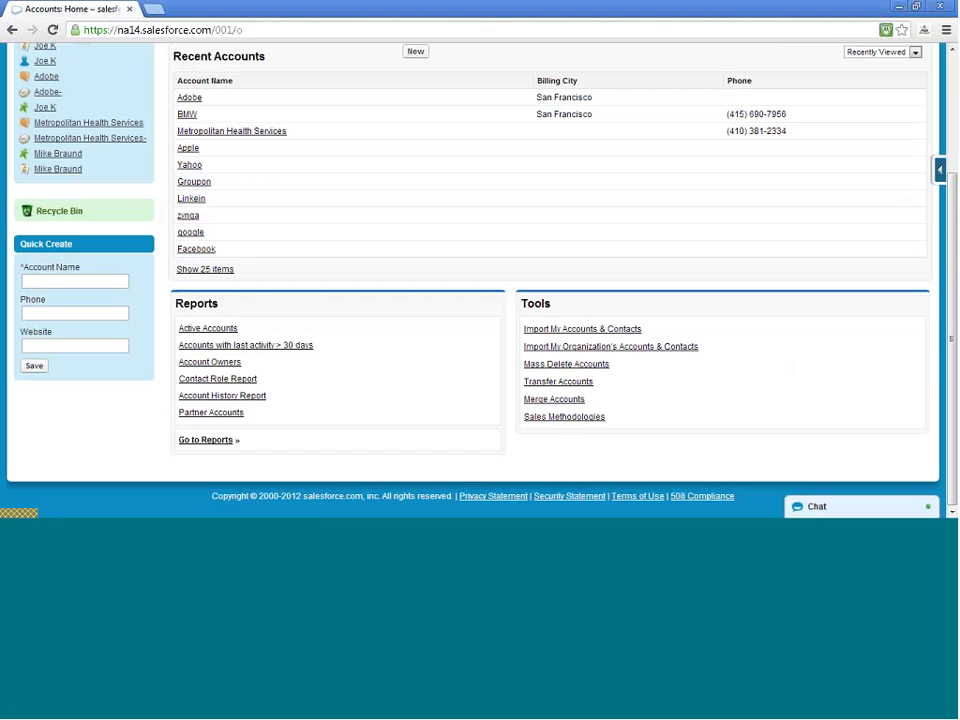
click(564, 403)
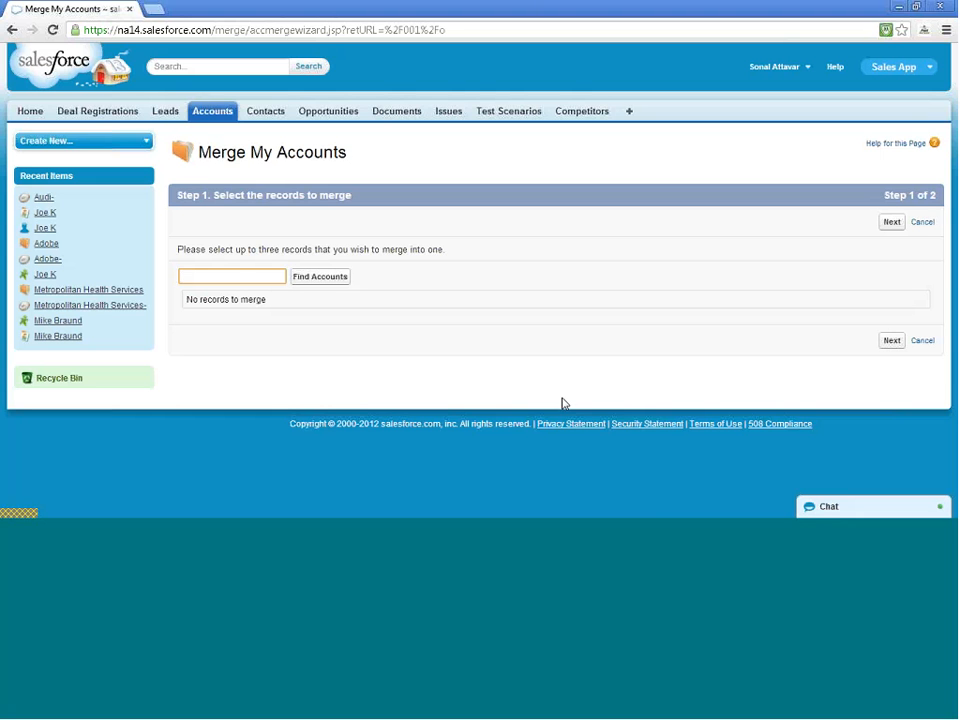
In a new browser tab, start a new account named 'California State Govt'
right_click(221, 116)
click(225, 118)
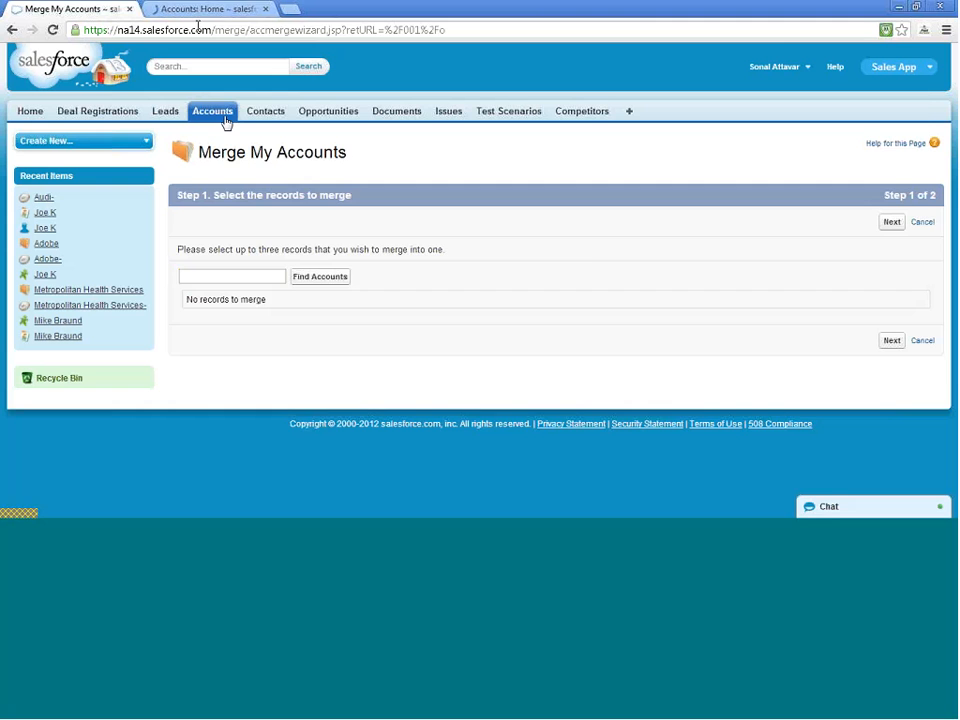
click(190, 9)
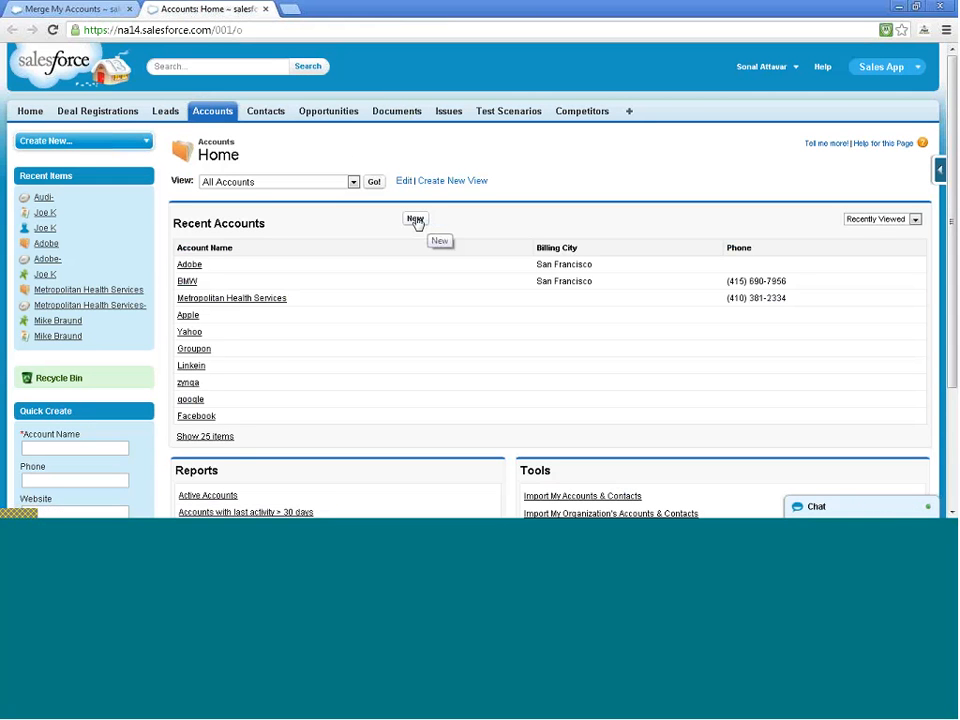
click(416, 220)
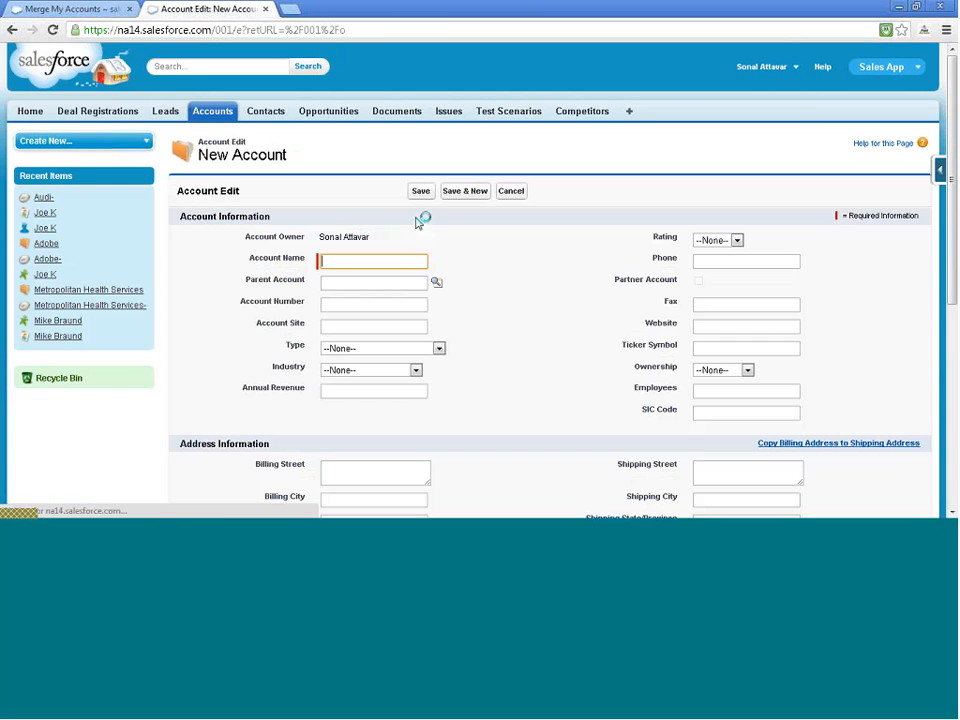
text(Cali)
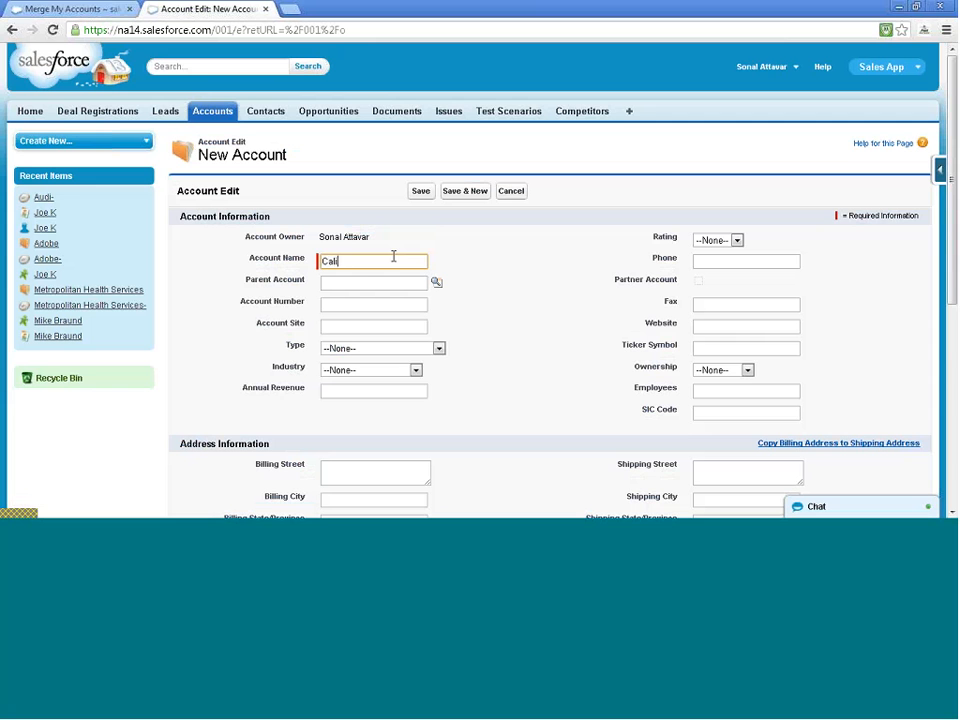
text(fornia S)
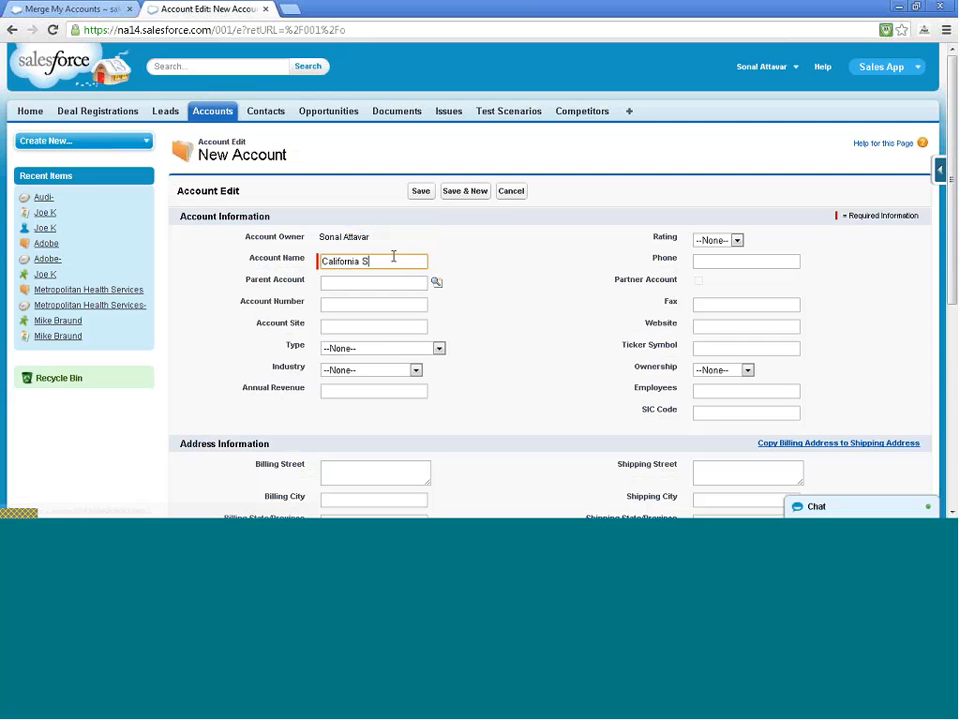
text(tate Govt)
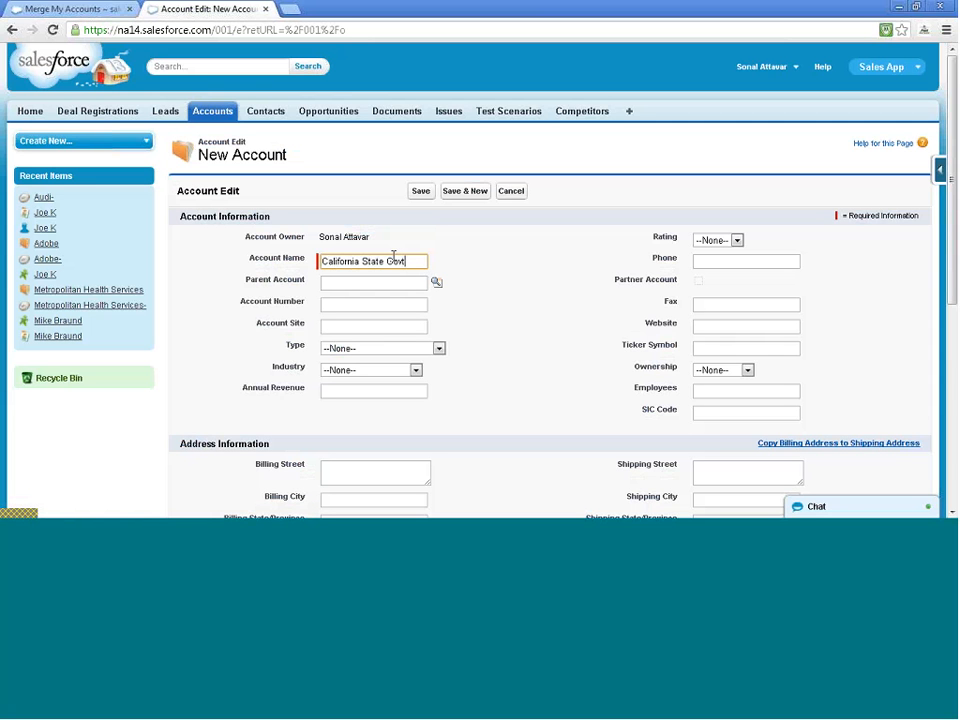
click(420, 282)
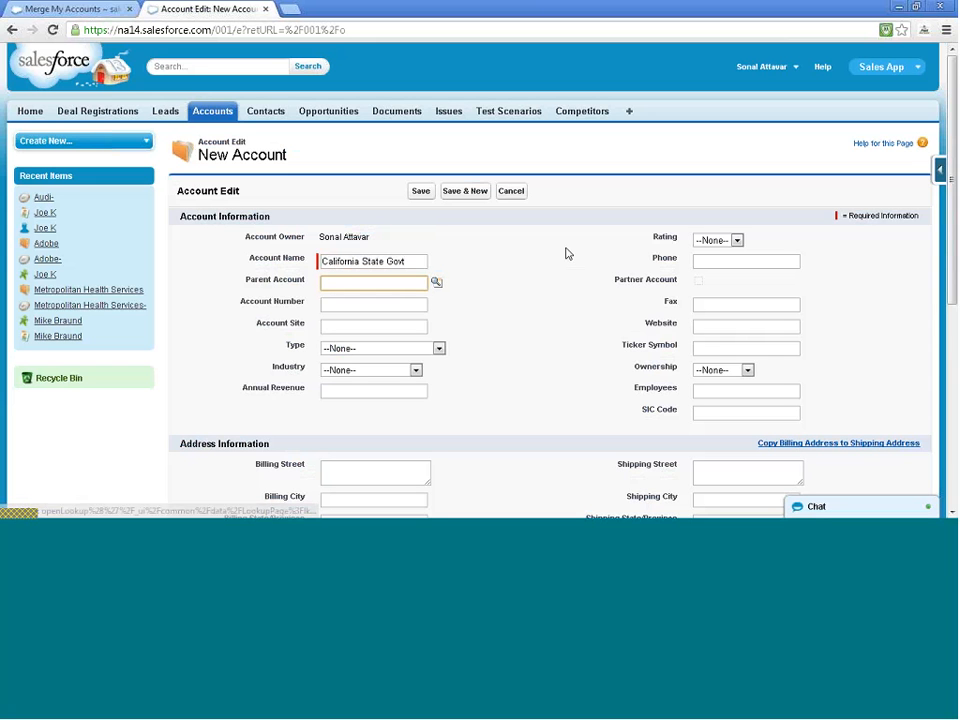
Set the account's Rating to Warm, Type to Customer - Direct and Industry to Government
click(716, 240)
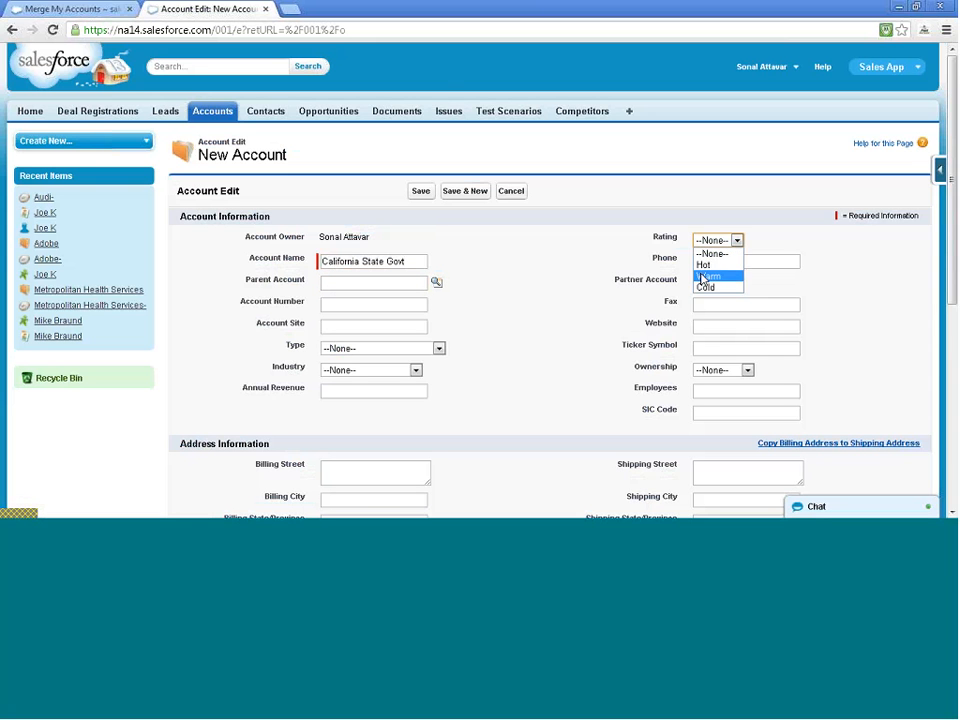
click(706, 276)
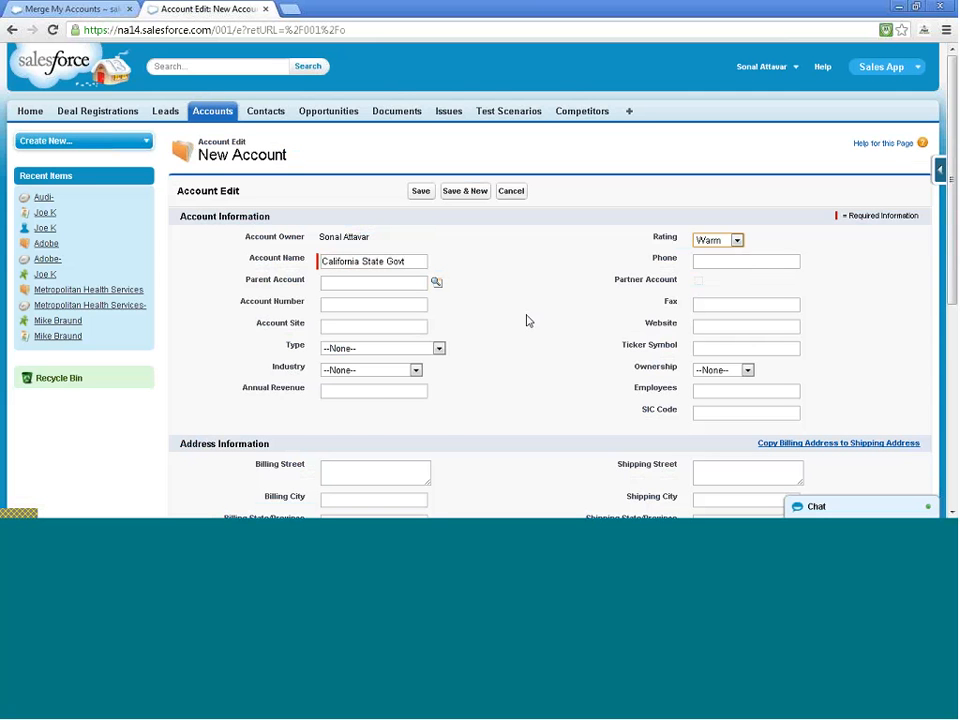
click(438, 348)
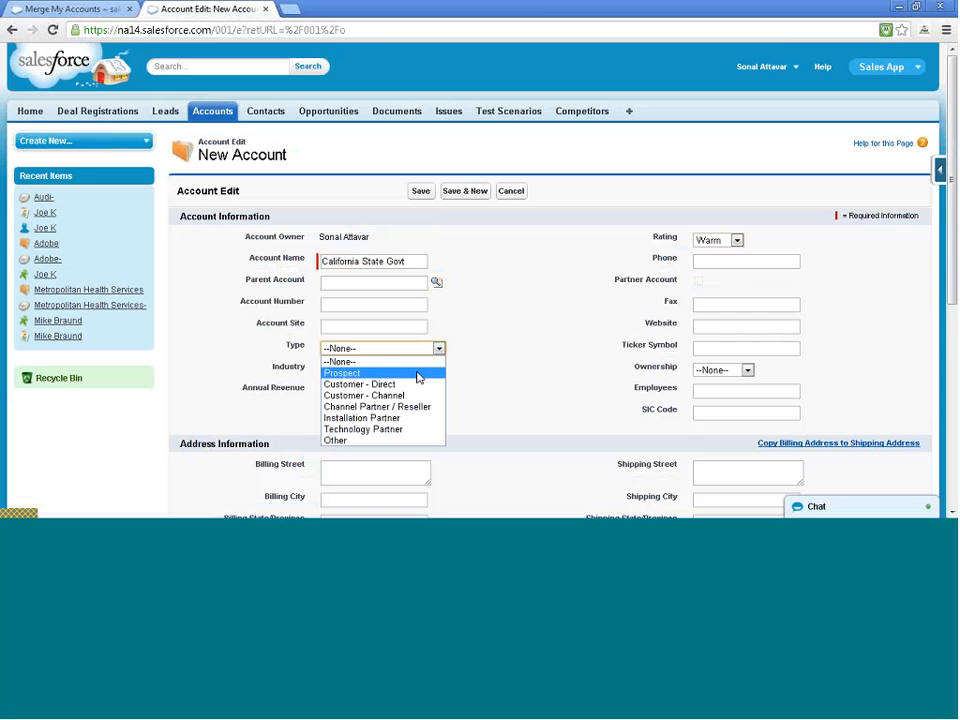
click(410, 384)
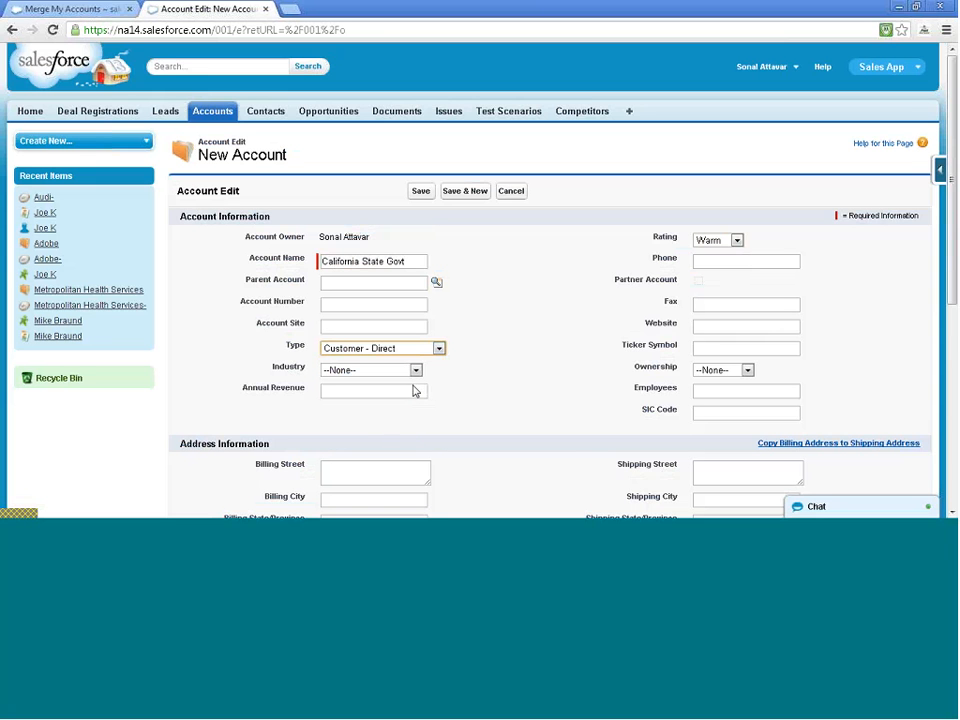
scroll(540, 355, down, 1)
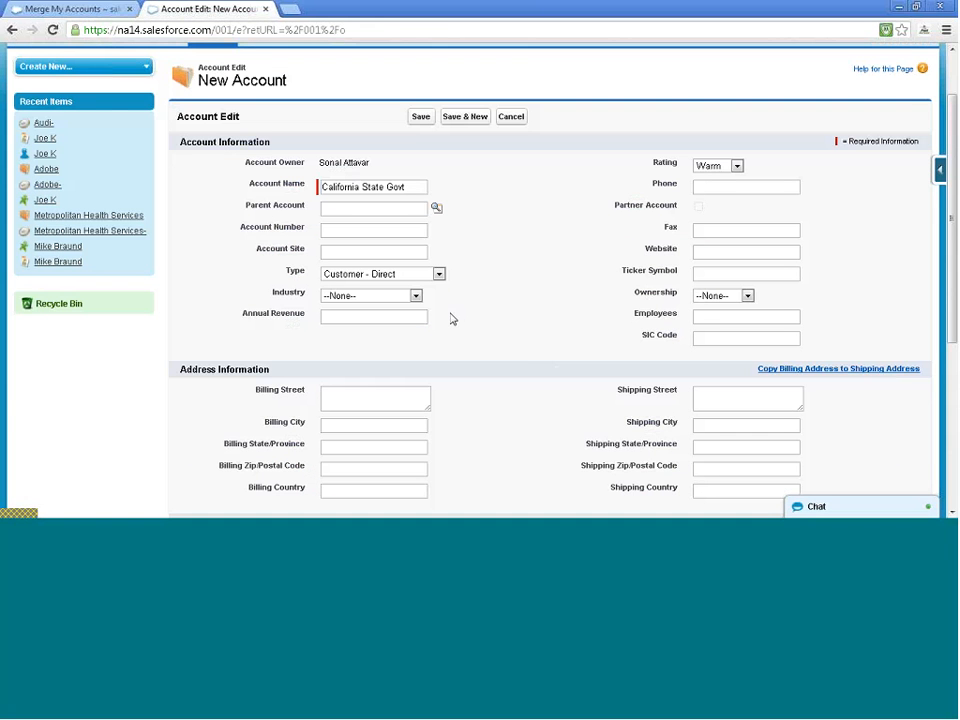
click(405, 299)
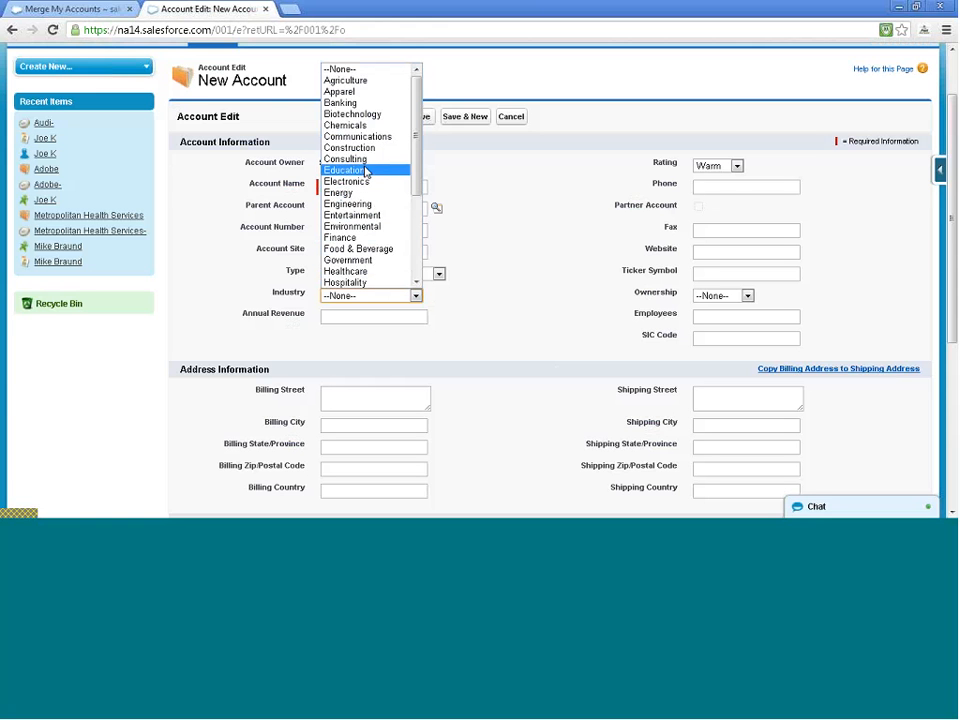
click(356, 261)
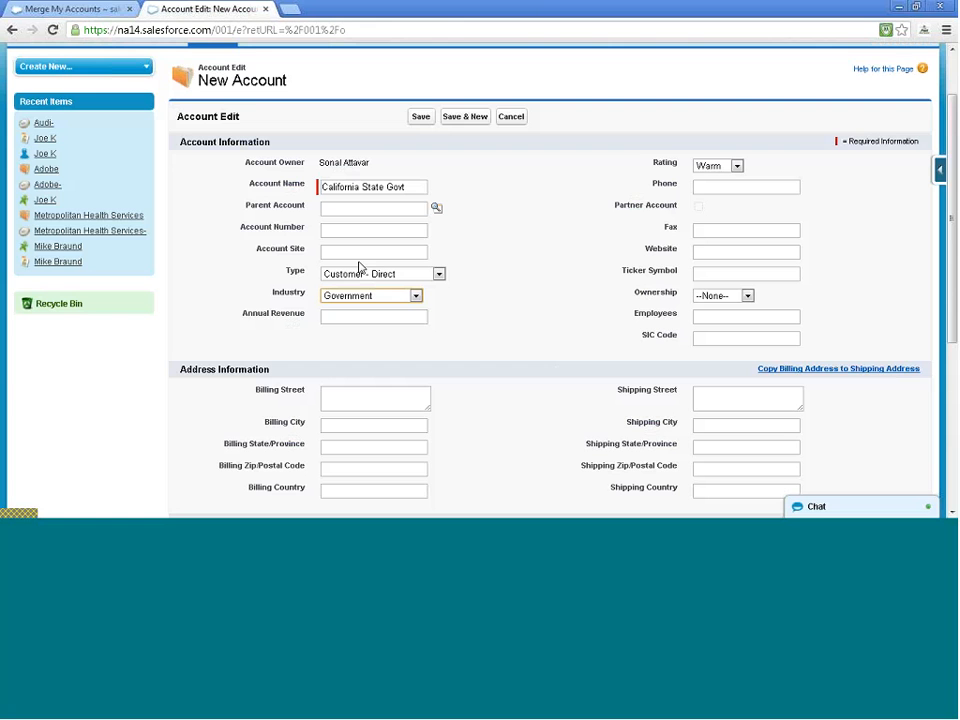
click(545, 286)
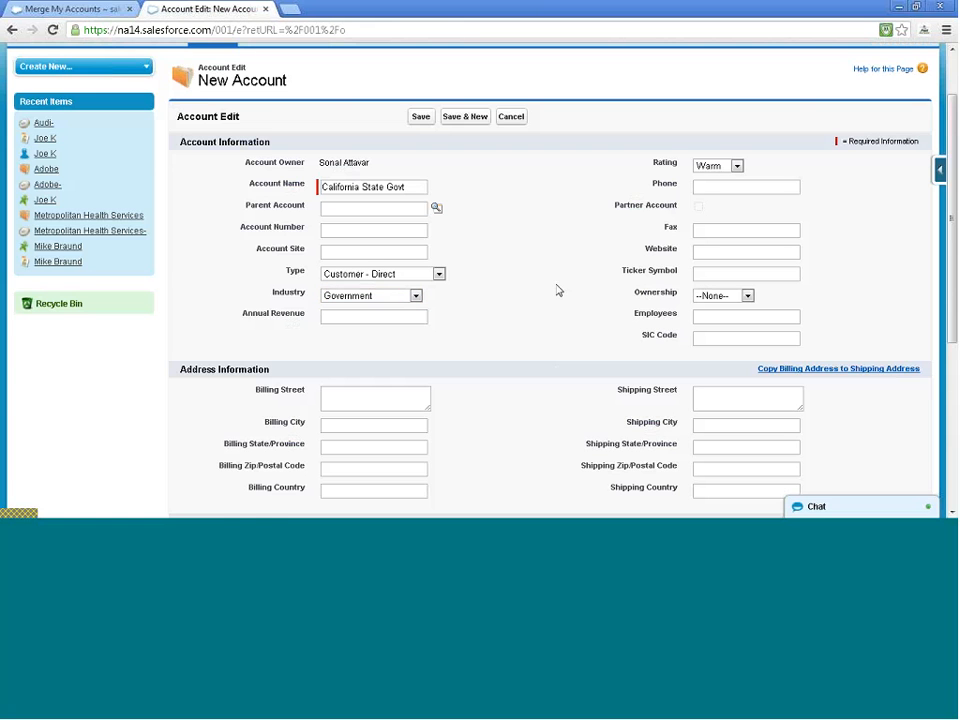
Enter billing street '123 Main Street' and billing city Sacramento
scroll(558, 290, down, 3)
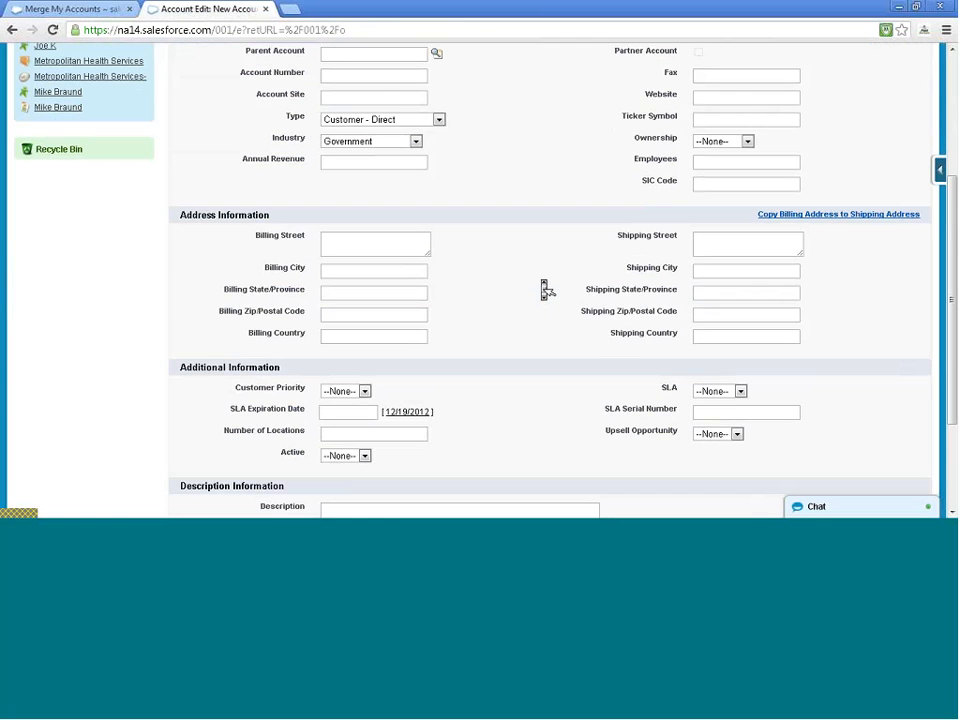
click(370, 271)
click(366, 249)
text(12)
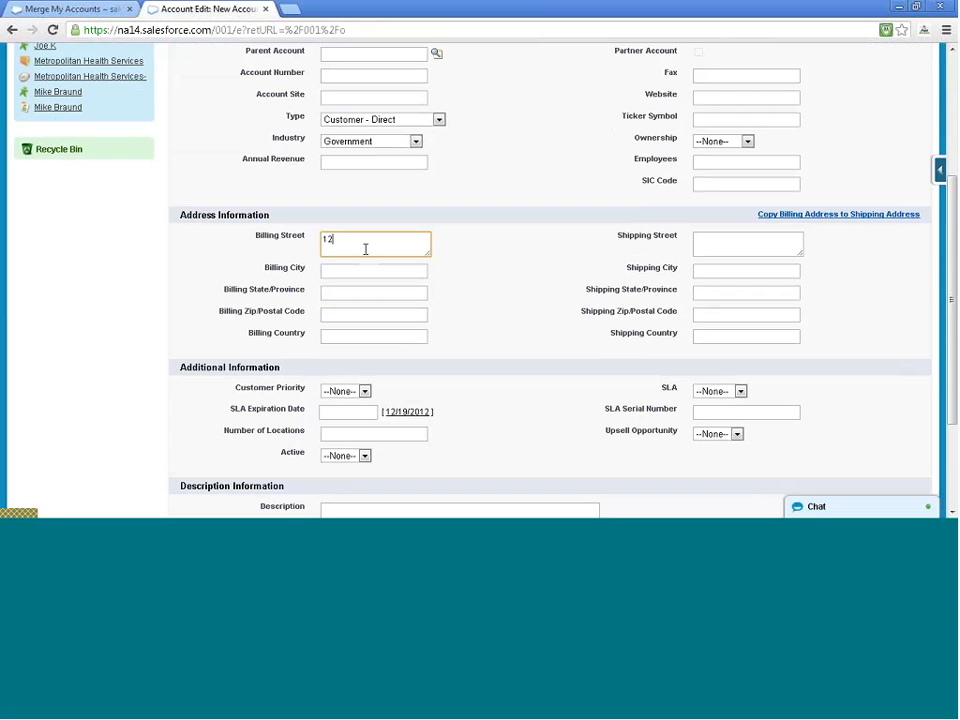
text(3 Main Street)
key(Tab)
text(Sac)
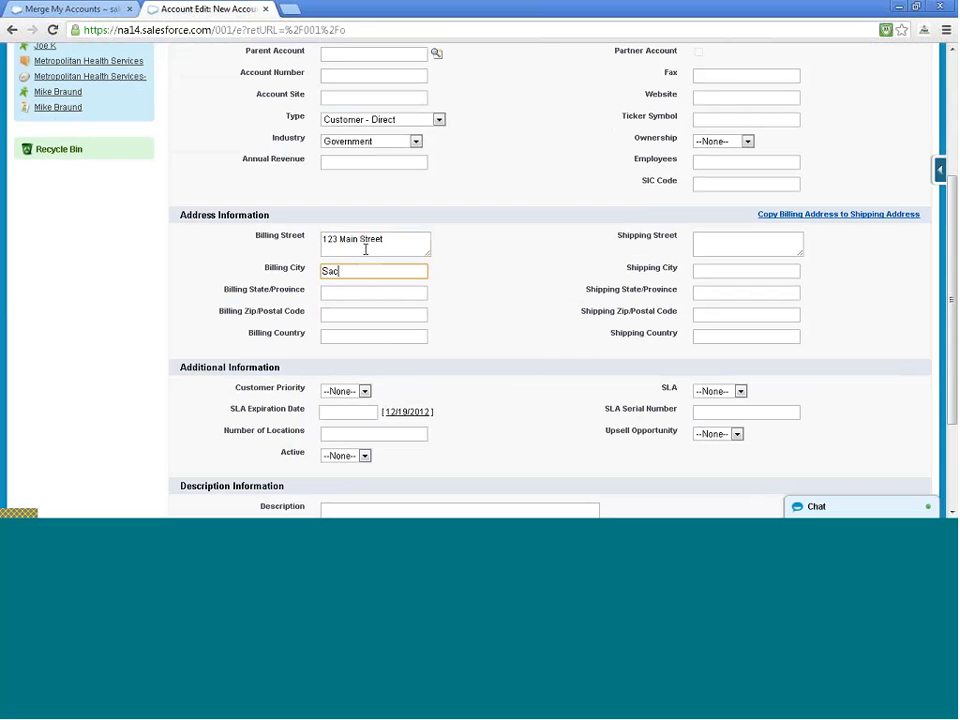
text(ramanto)
key(Tab)
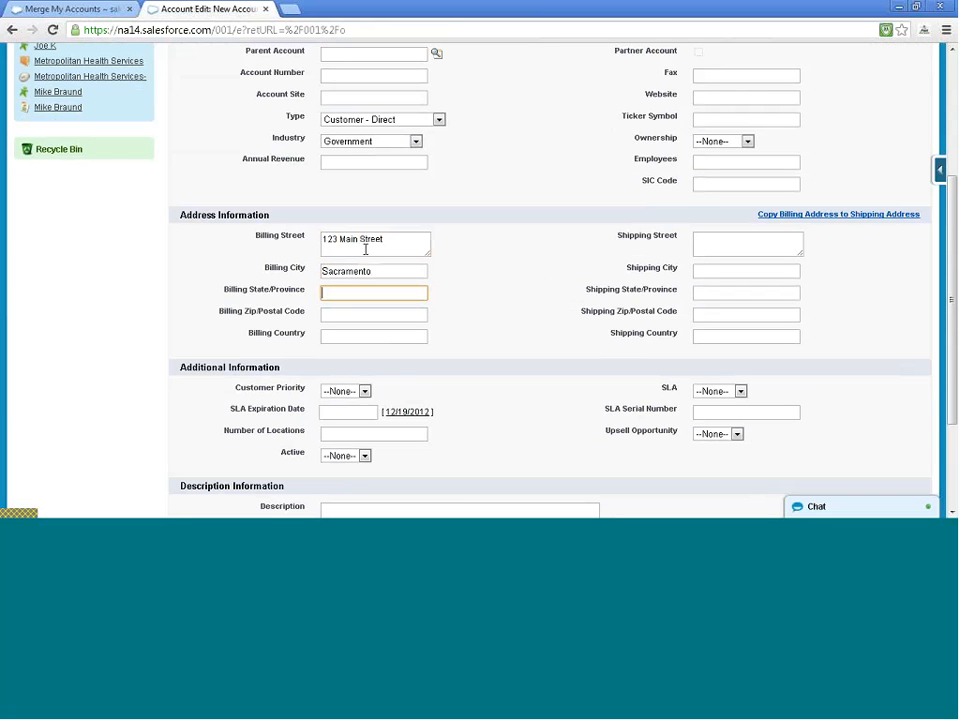
Fill in billing state California and billing country USA, leaving the zip code blank
key(Tab)
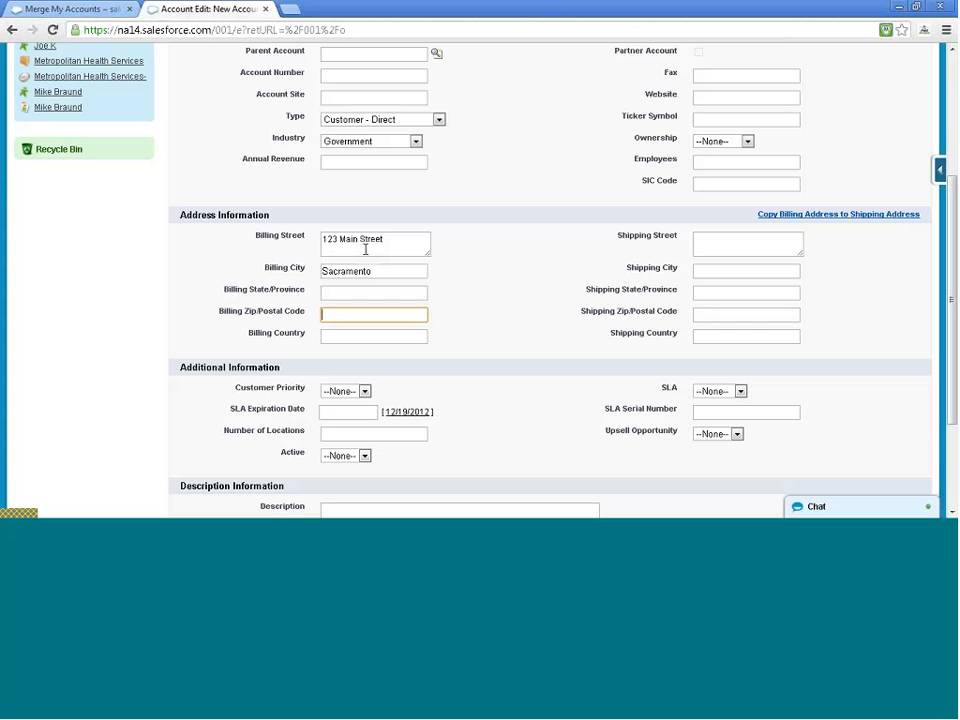
key(Tab)
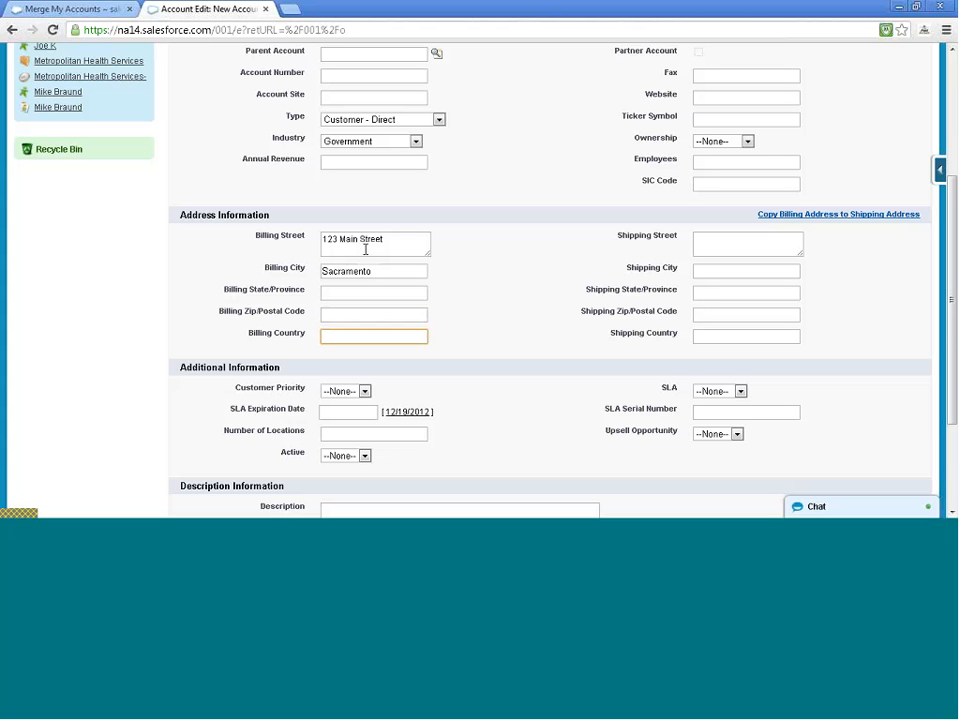
key(BackSpace)
key(BackSpace)
click(343, 295)
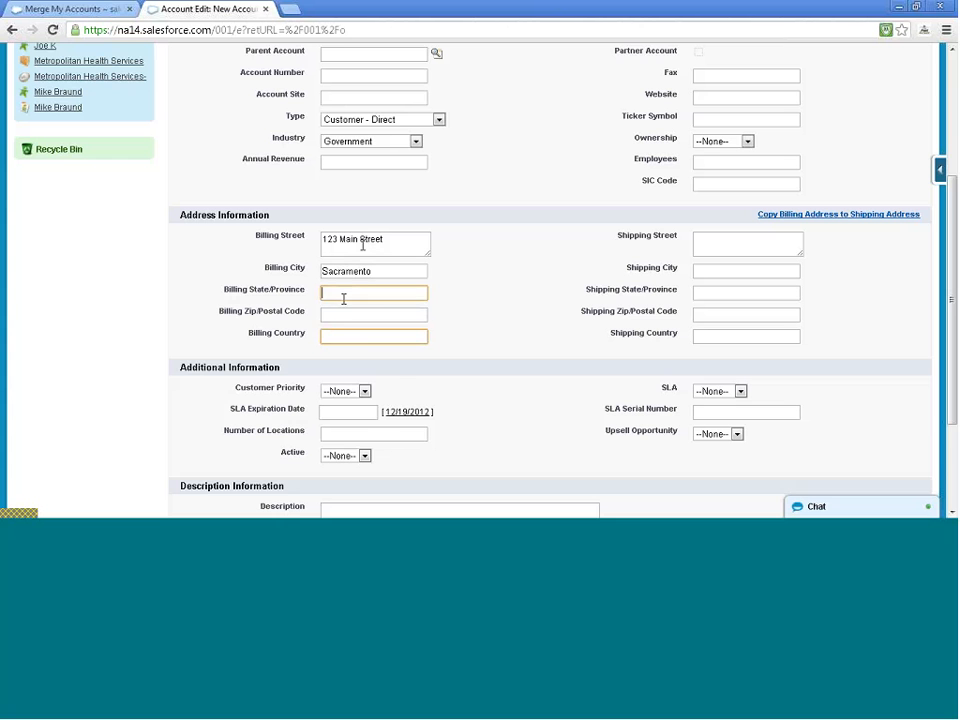
text(California)
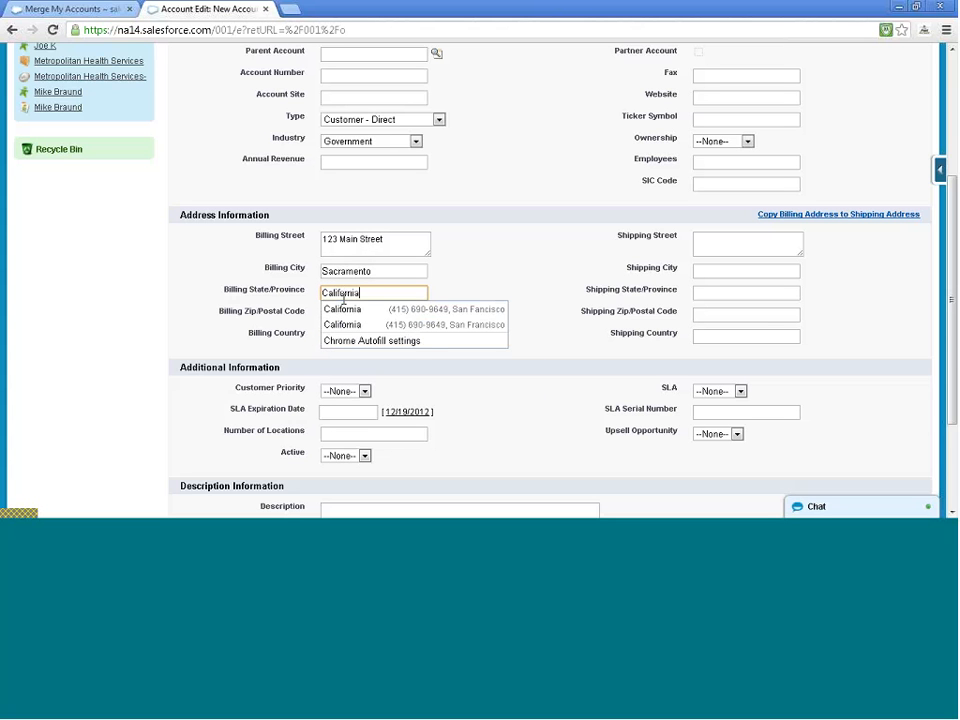
key(Tab)
key(Tab)
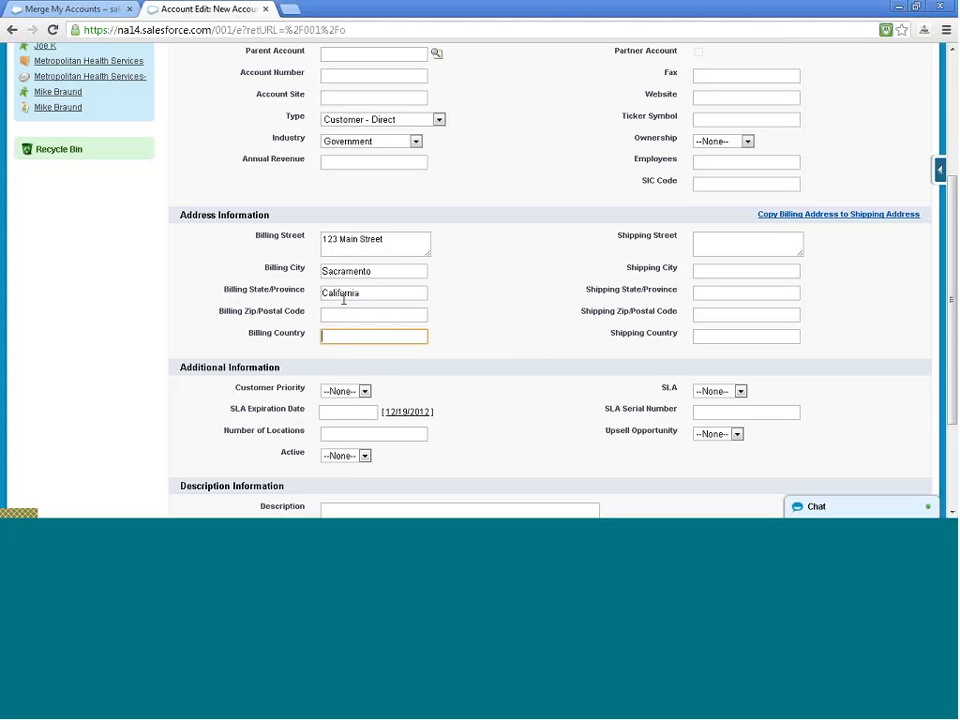
text(USA)
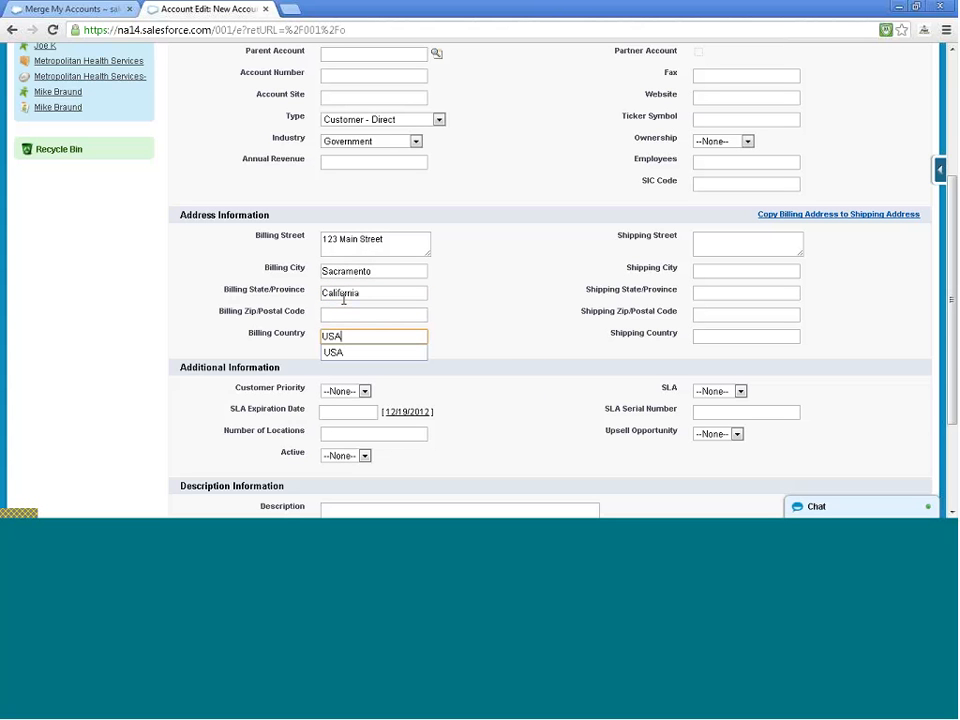
click(350, 353)
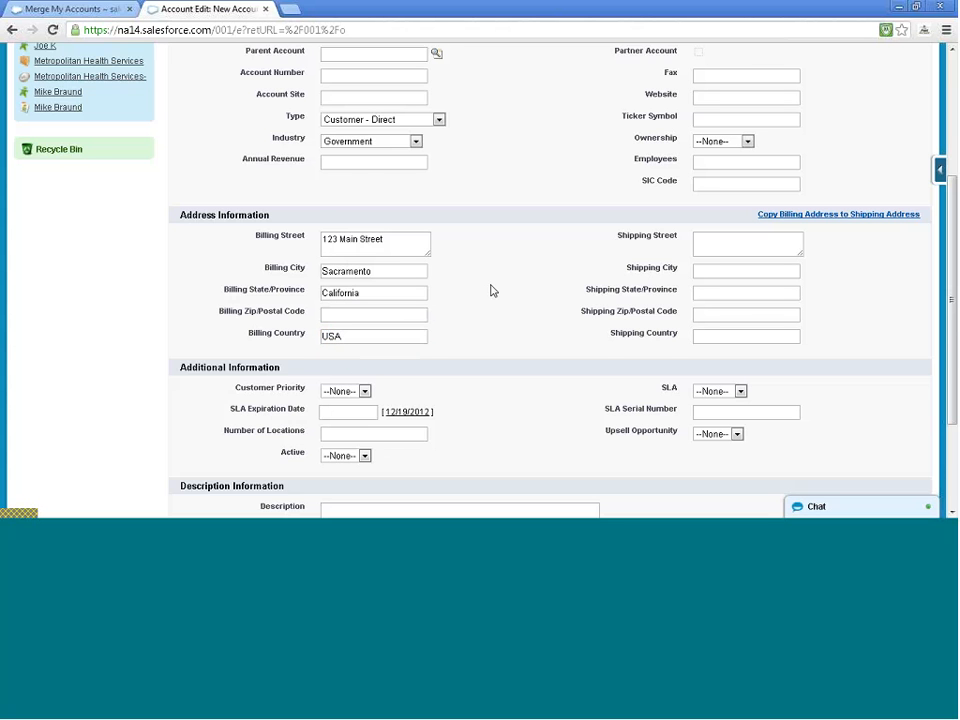
scroll(491, 290, down, 1)
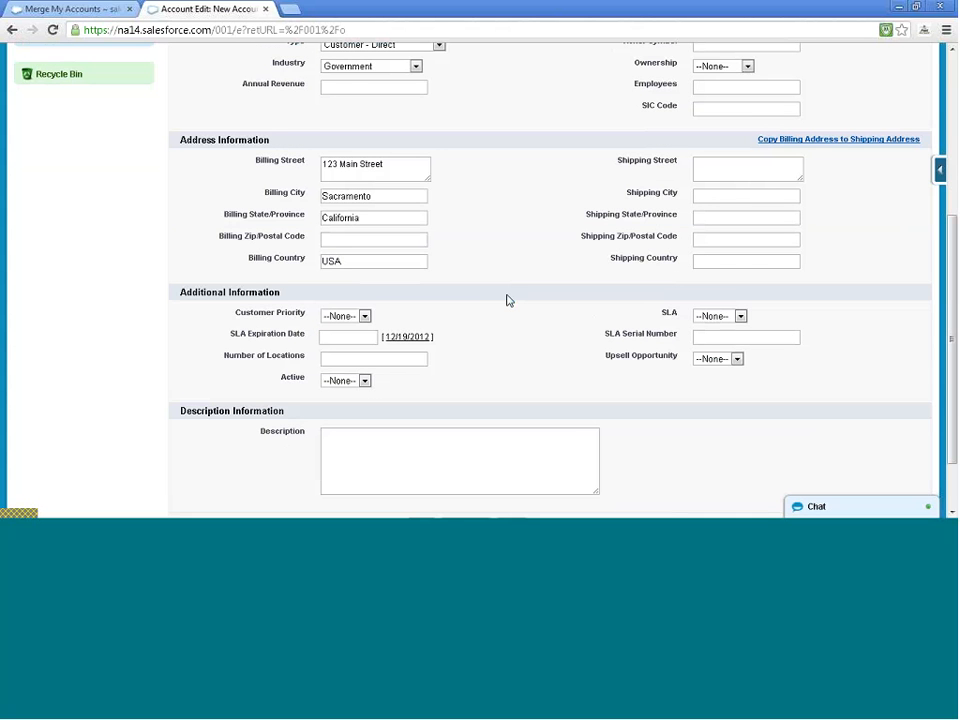
scroll(675, 401, down, 1)
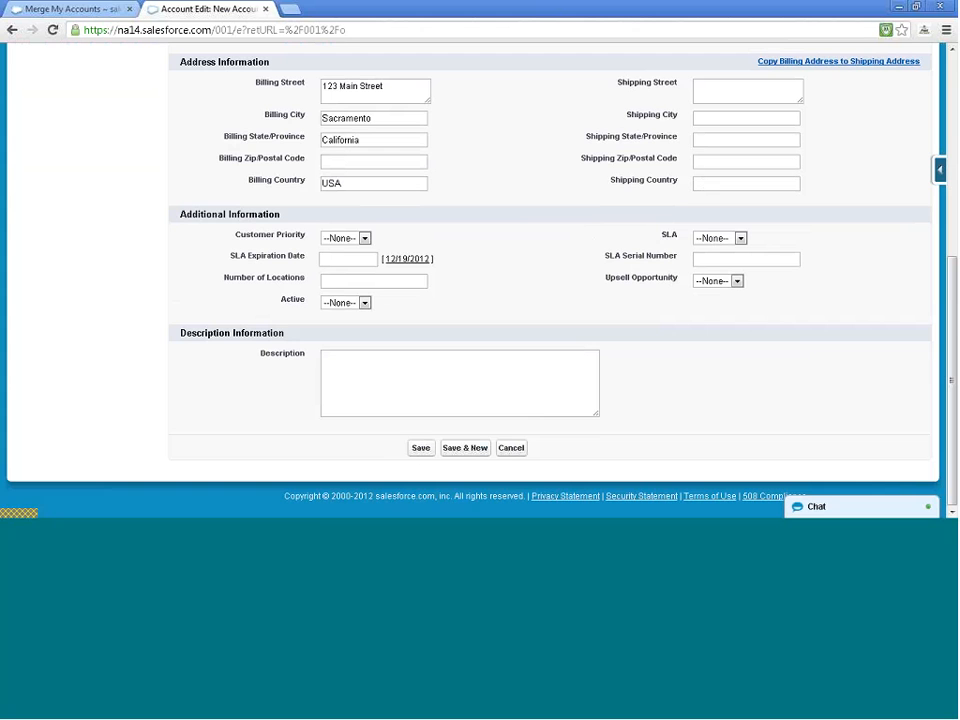
Save the California State Govt account and go back to the Accounts home page
click(422, 449)
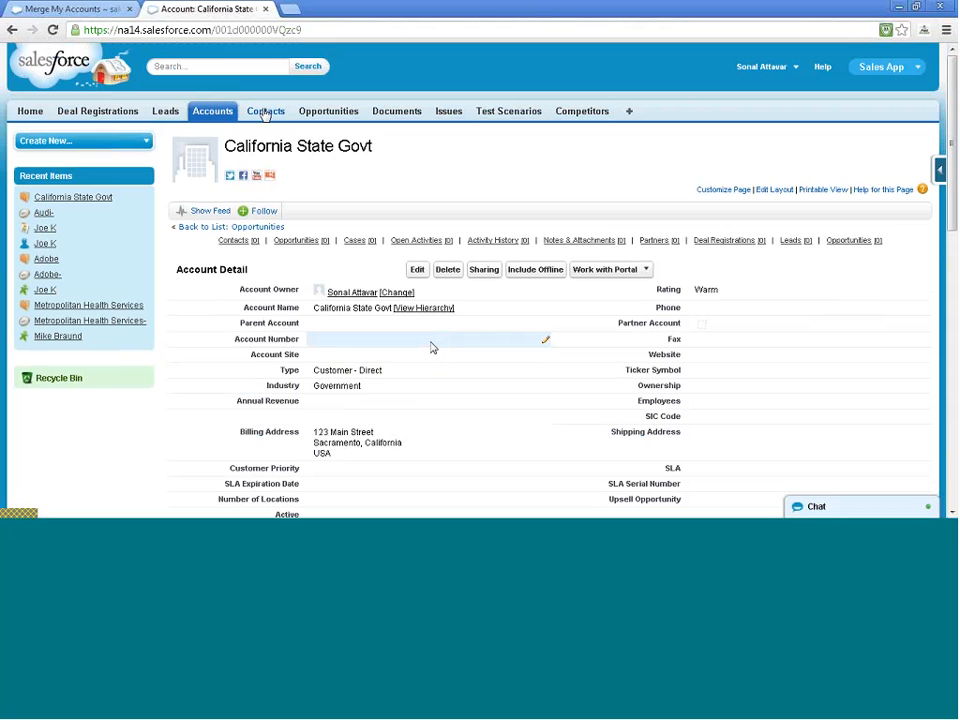
click(265, 114)
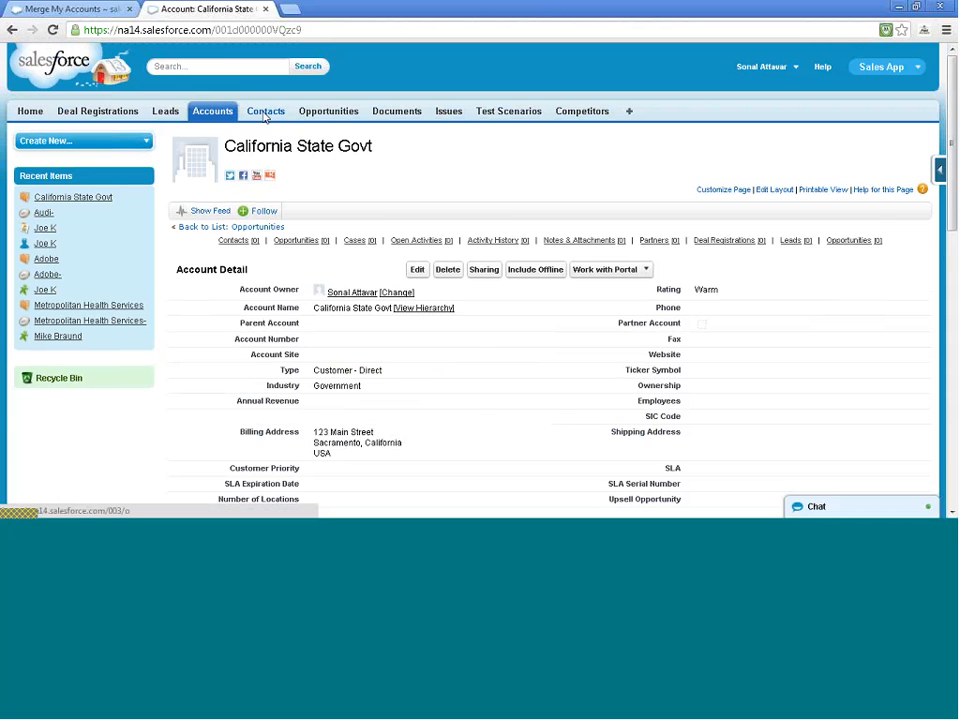
click(213, 111)
From the California State Govt account, start a new contact with salutation Mr
click(216, 265)
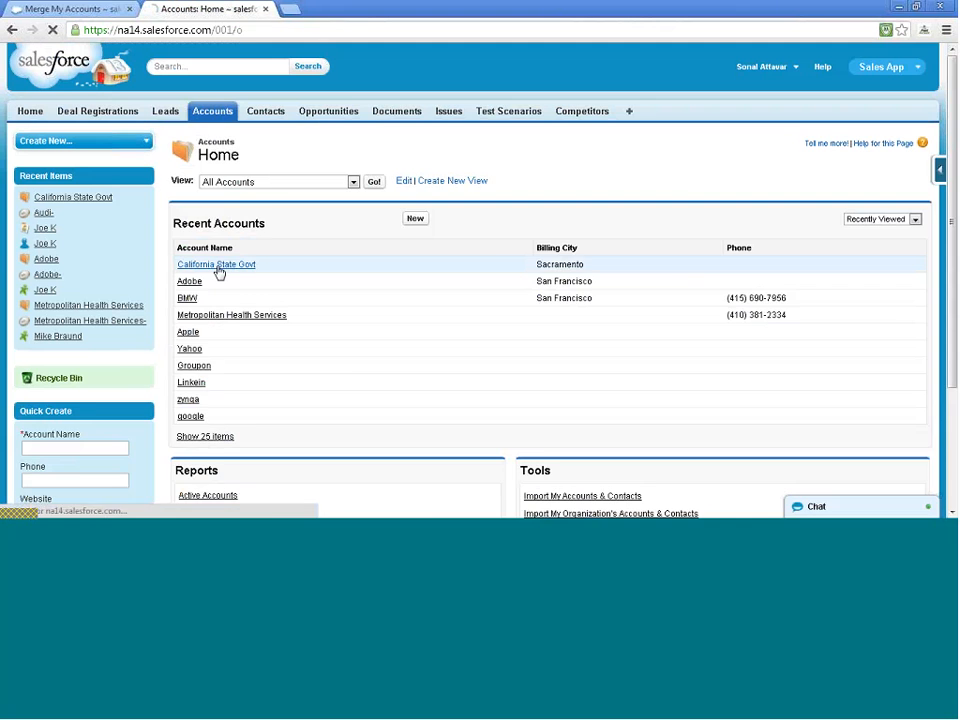
scroll(375, 293, down, 10)
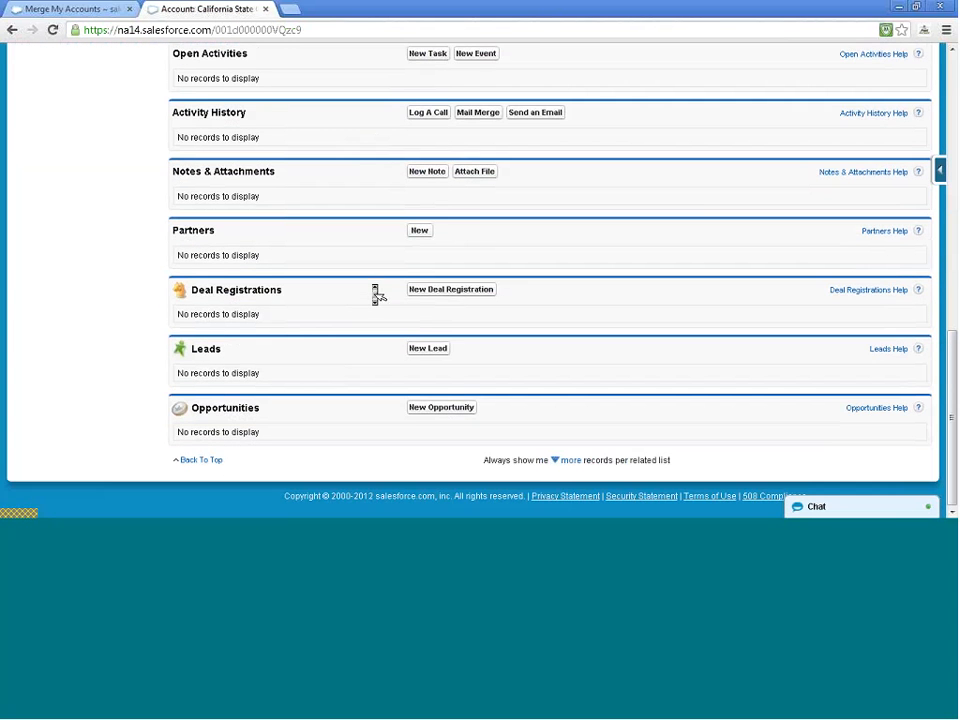
scroll(375, 293, up, 1)
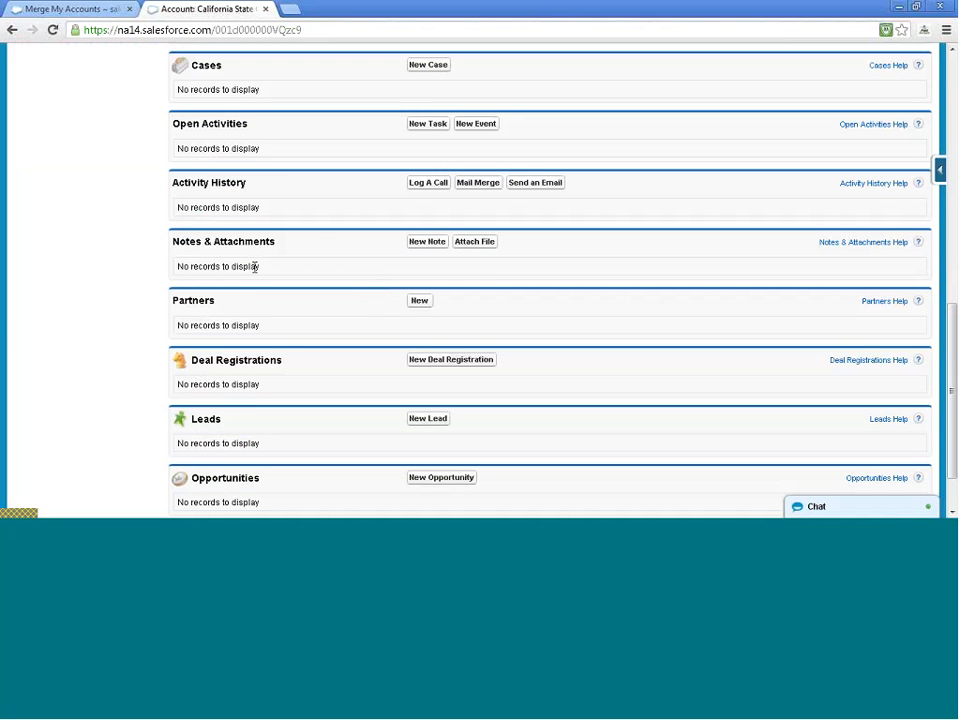
scroll(316, 222, up, 2)
scroll(316, 222, up, 1)
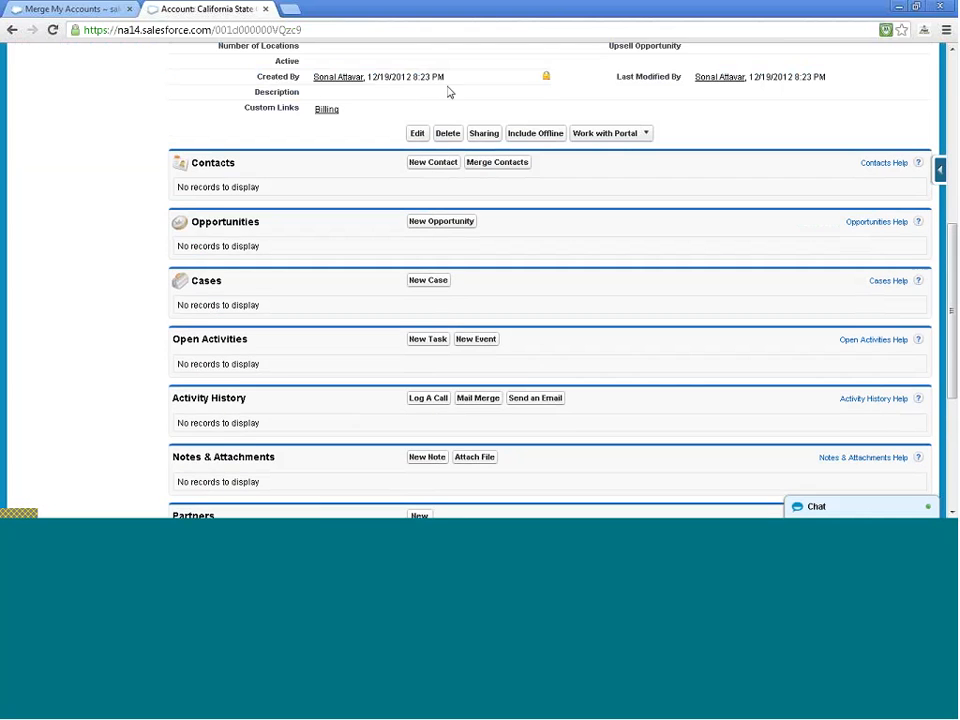
click(435, 165)
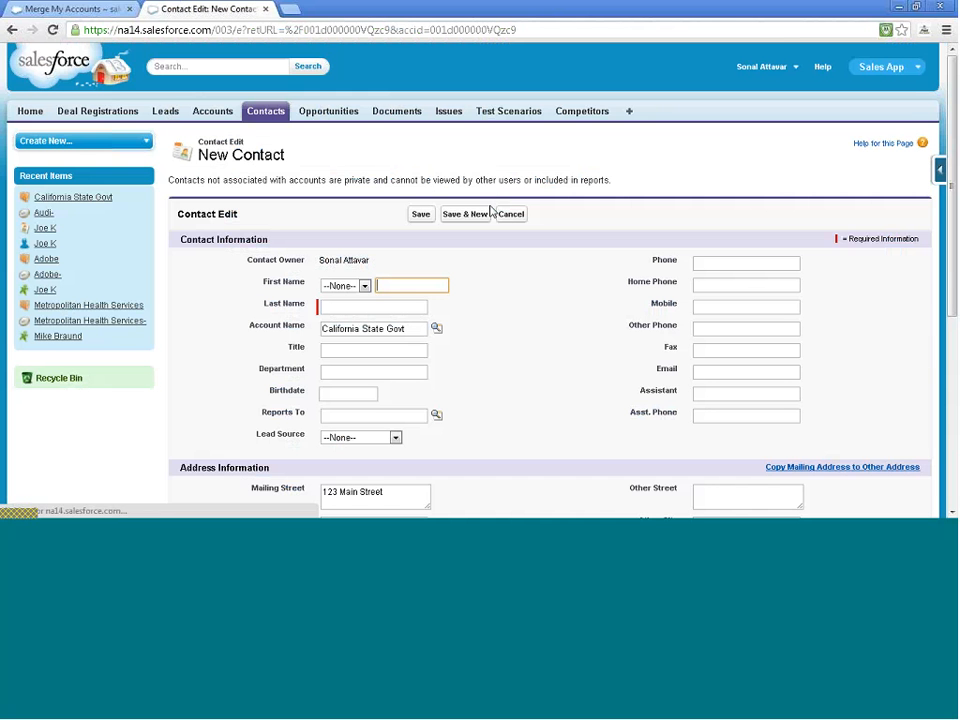
click(367, 287)
click(363, 293)
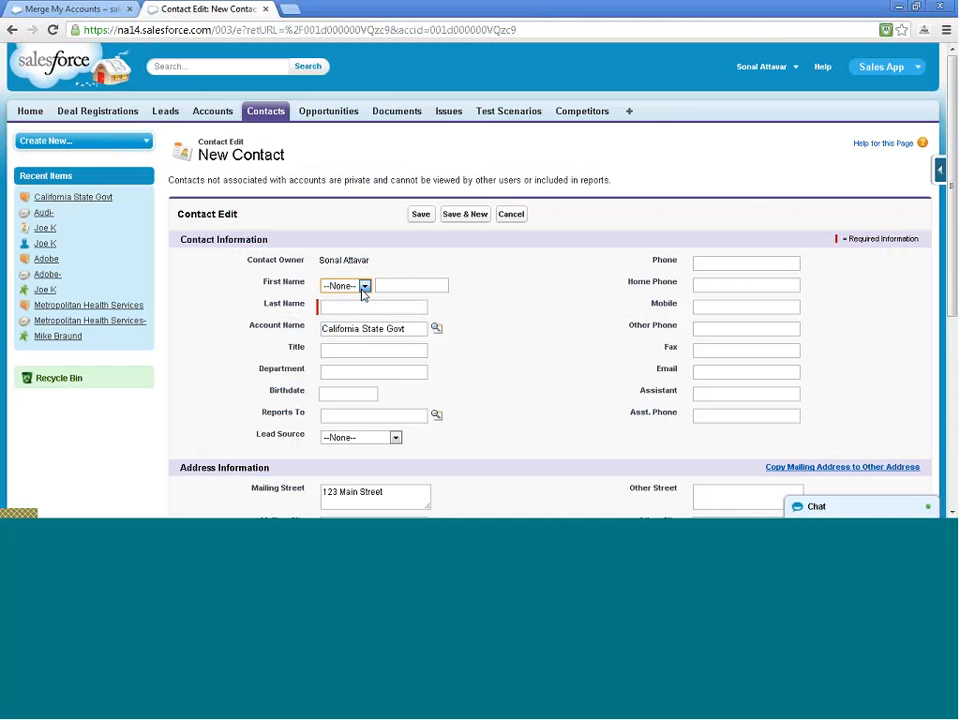
click(366, 288)
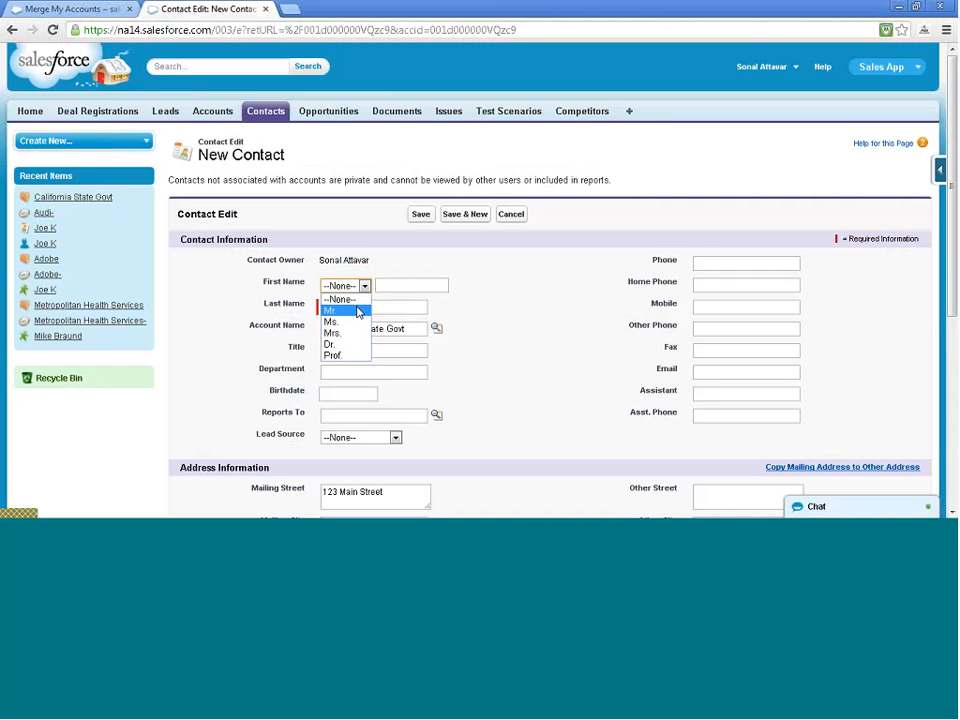
click(357, 310)
Enter first name 'CA' and last name 'Sacramento', then save the contact
click(357, 308)
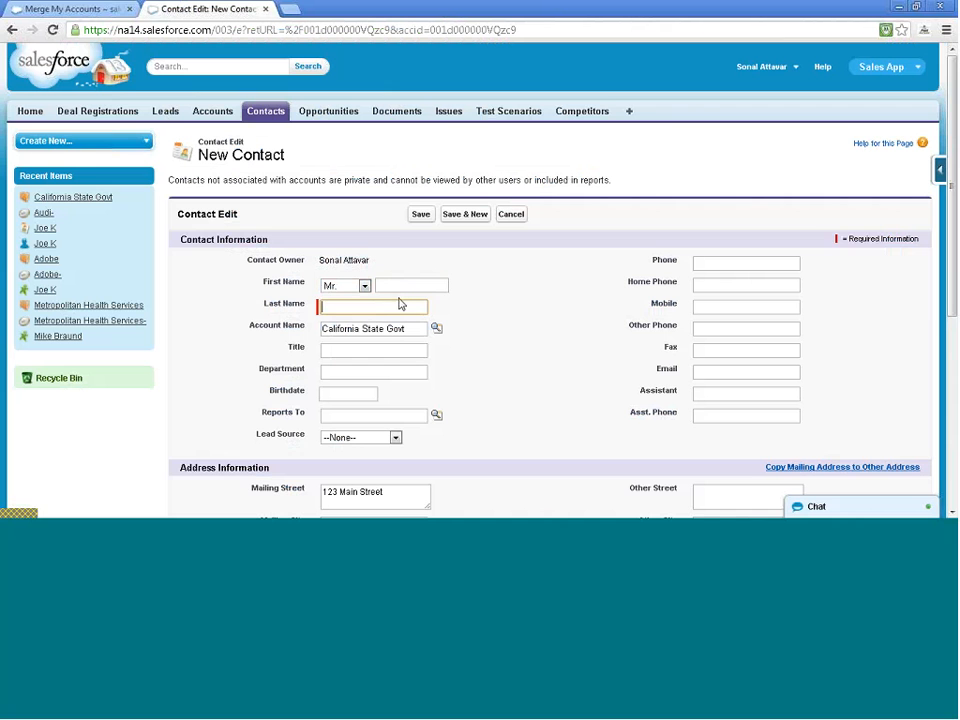
click(408, 286)
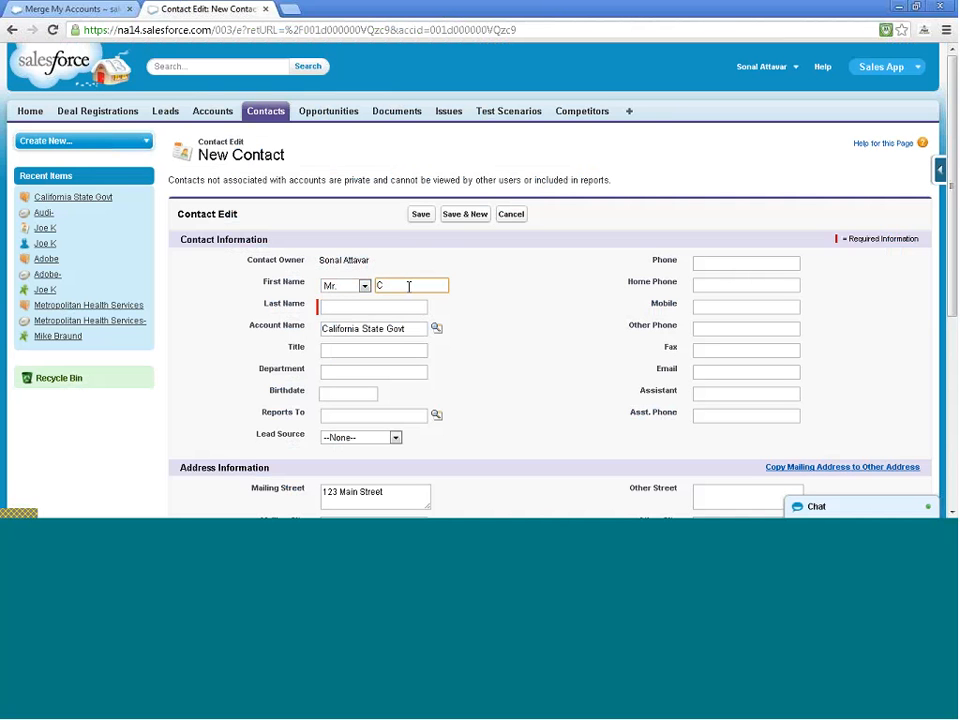
text(CA)
key(Tab)
text(S)
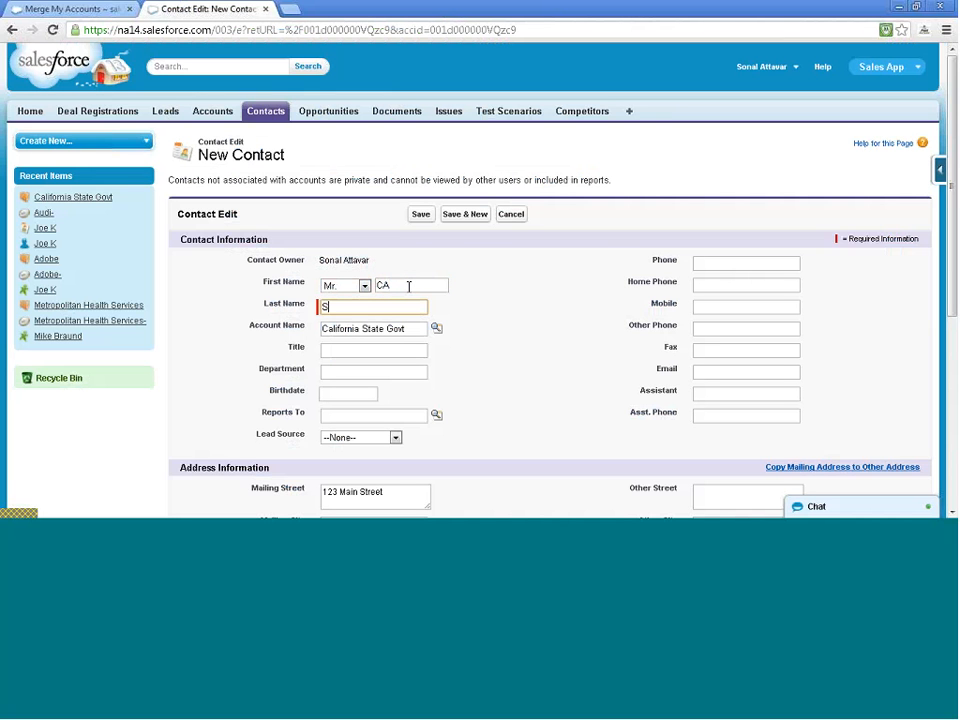
text(acramentp)
key(BackSpace)
text(o)
key(Tab)
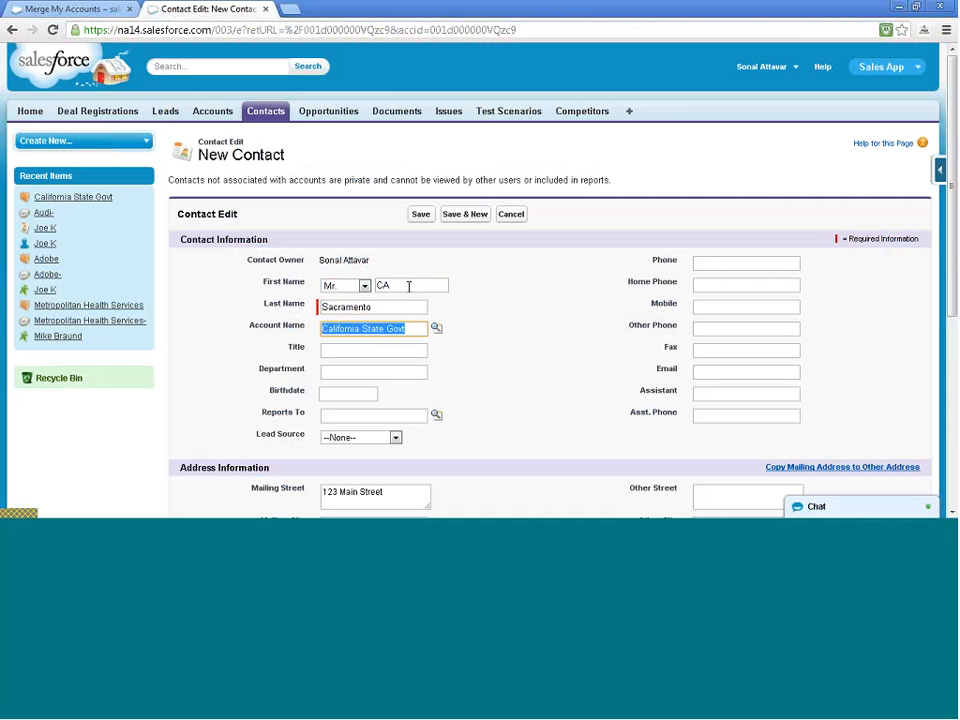
key(Tab)
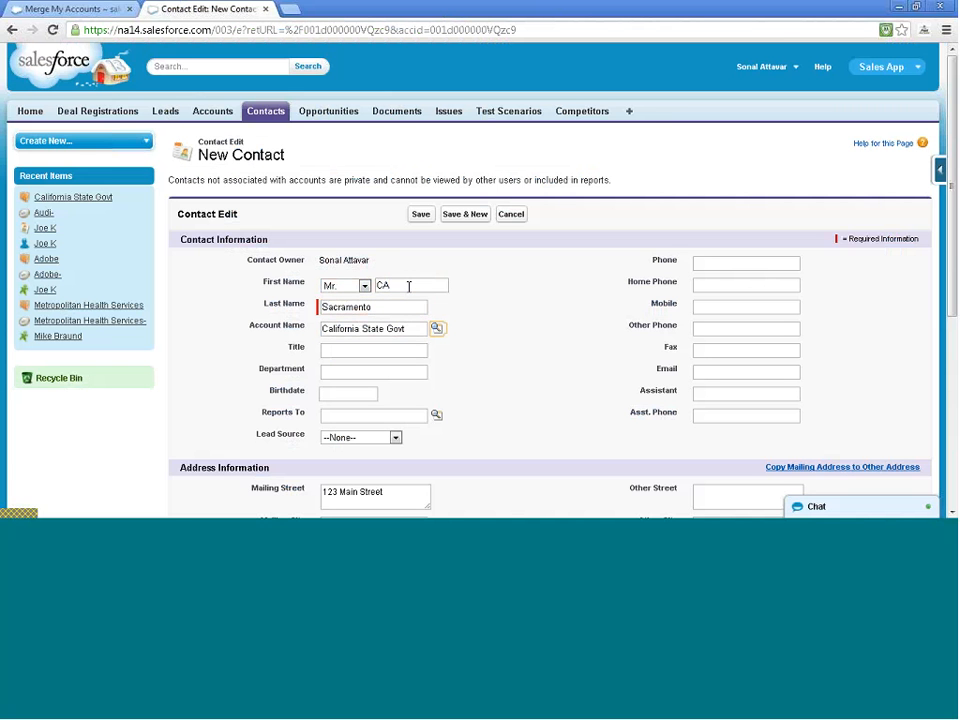
click(476, 359)
scroll(477, 360, down, 2)
scroll(477, 360, up, 2)
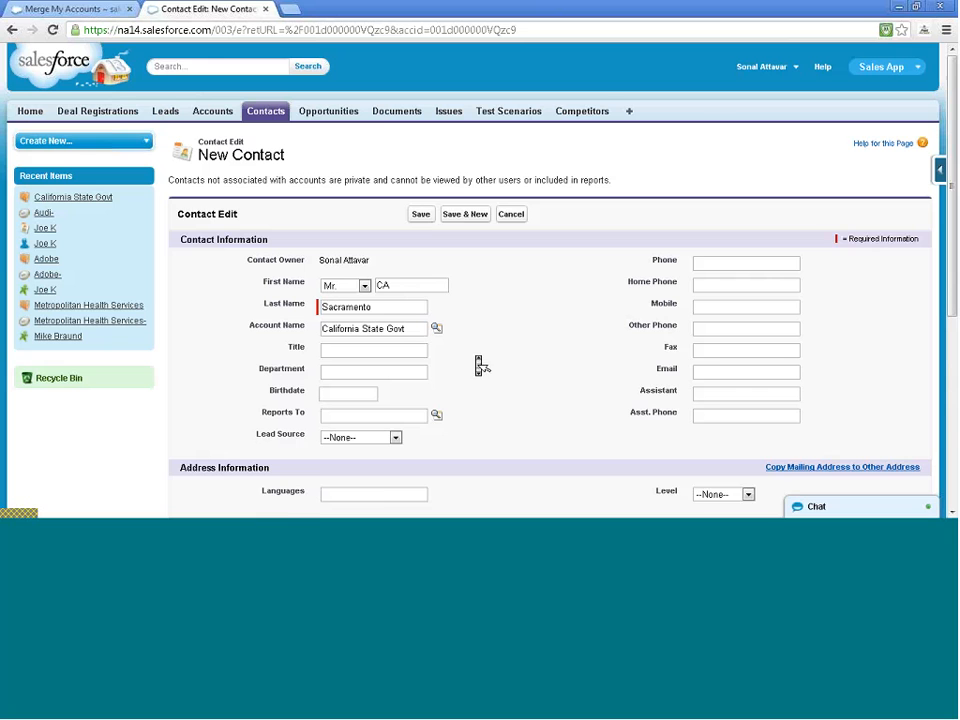
click(421, 216)
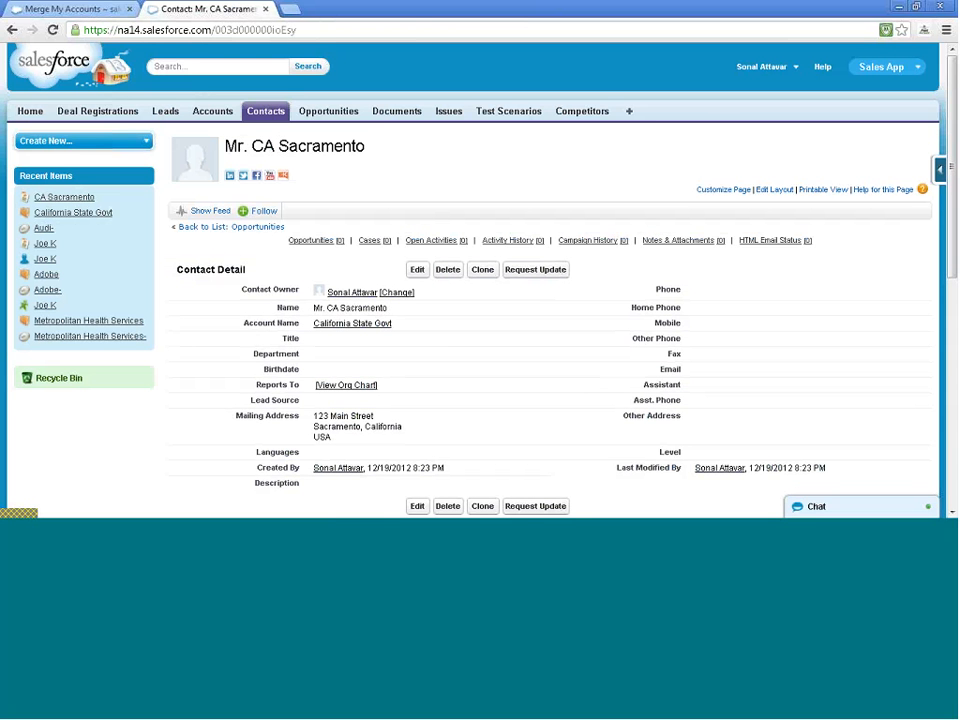
Open the California State Govt account and launch Edit Layout for the Account page layout
click(210, 114)
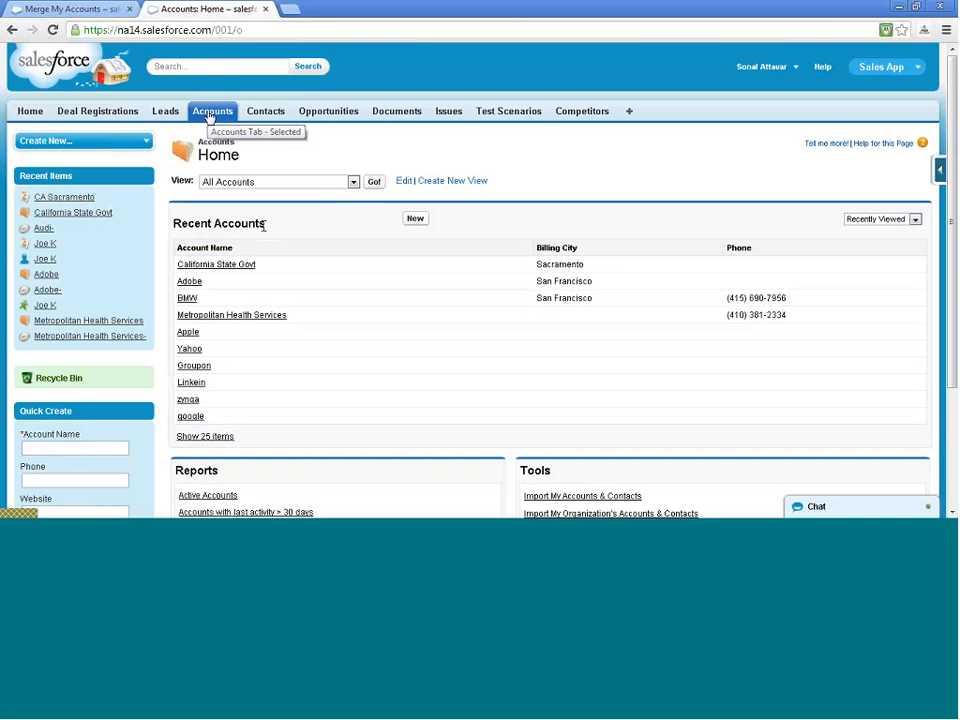
click(222, 268)
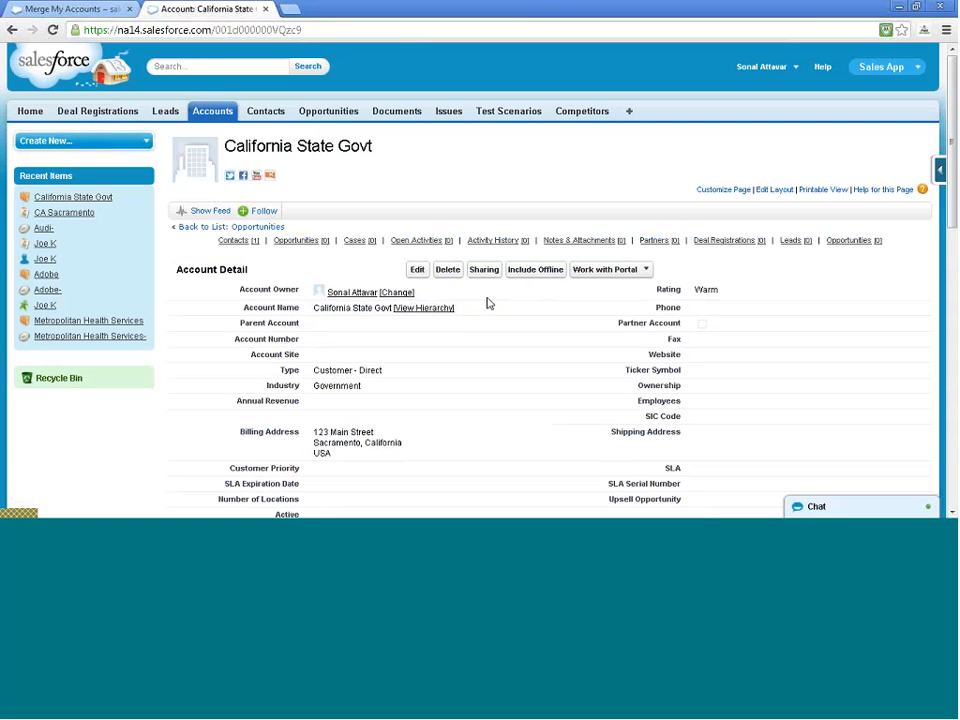
click(771, 193)
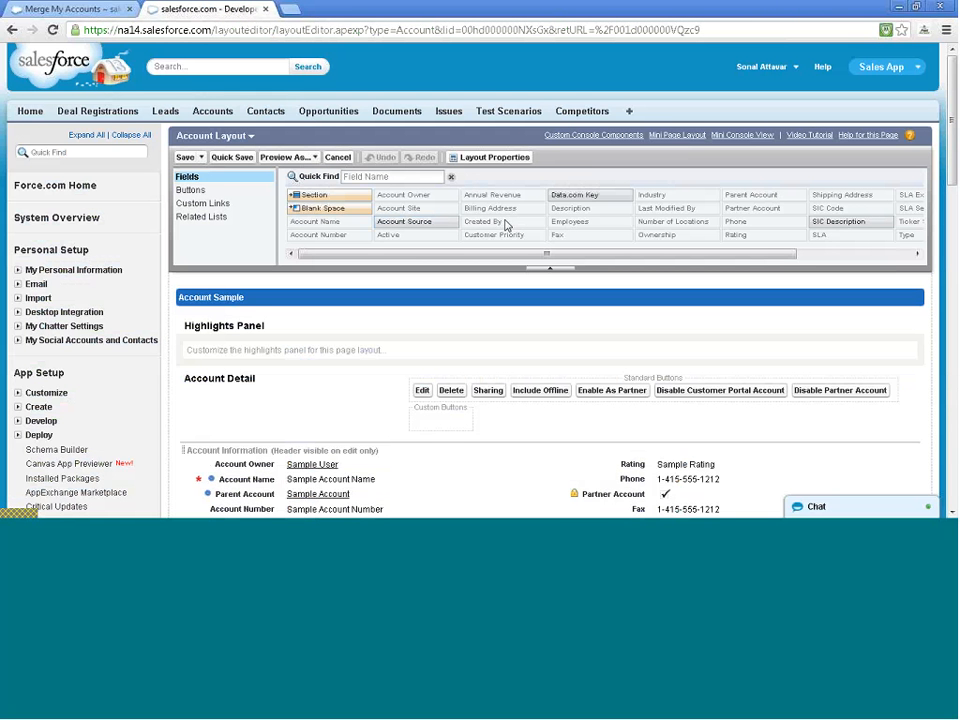
Search the layout fields for 'cl', then switch the palette to Buttons
click(433, 177)
text(cl)
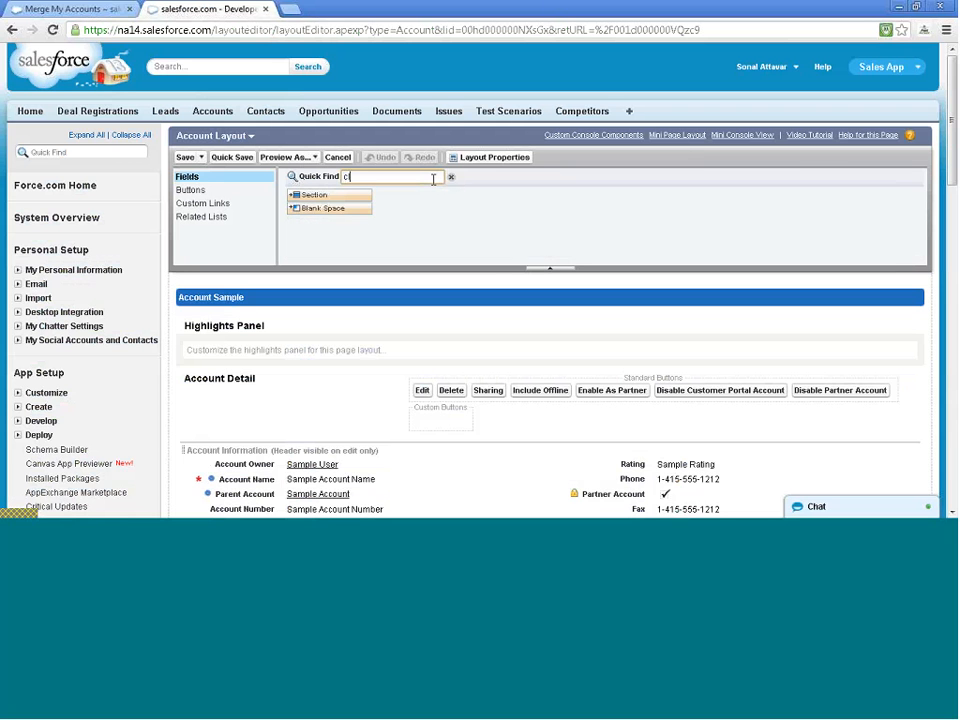
key(BackSpace)
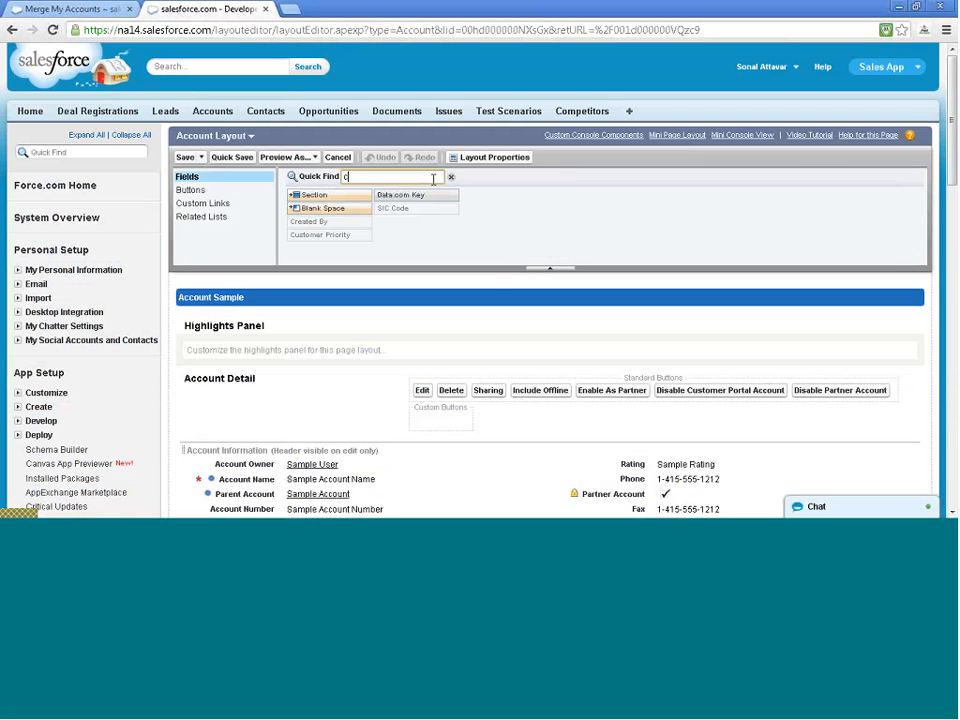
key(BackSpace)
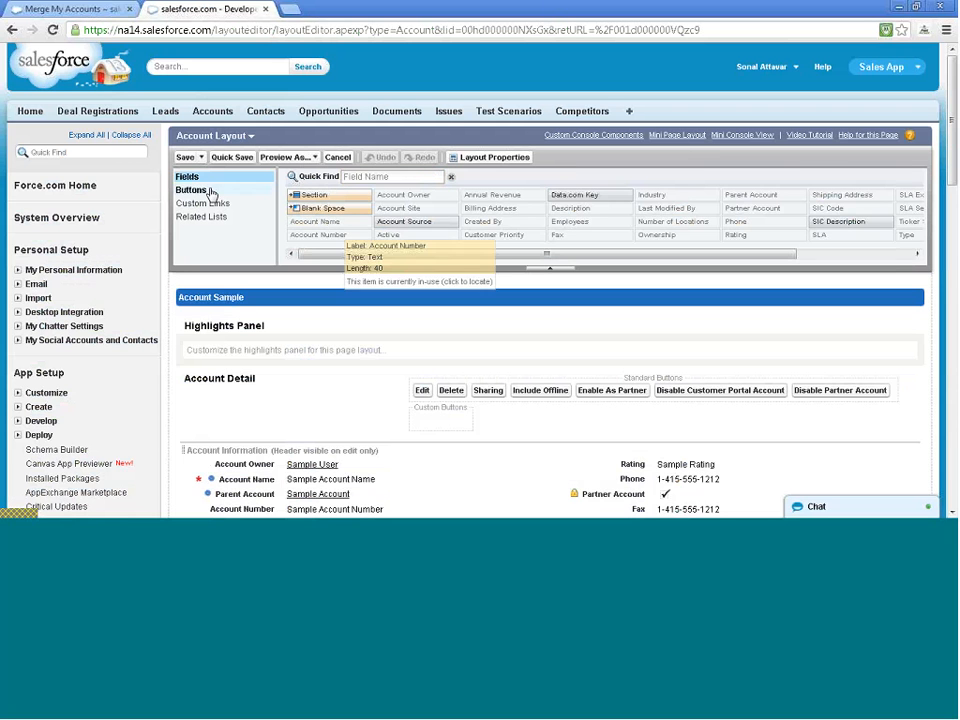
click(195, 190)
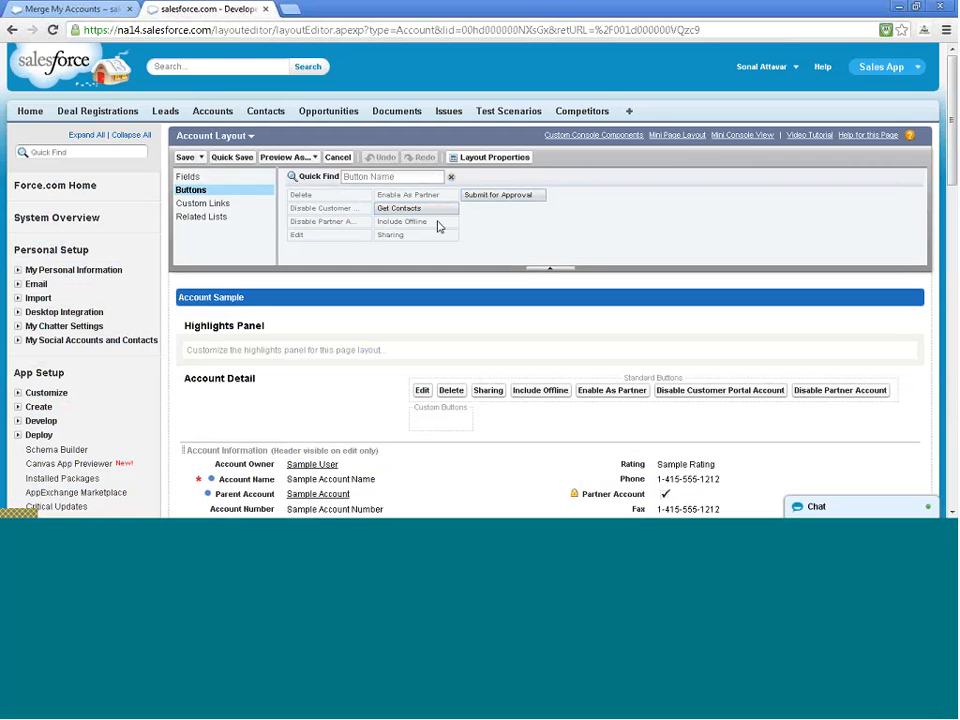
Search the buttons for 'clone', clear the search, and cancel out of the layout editor
click(390, 176)
text(cl)
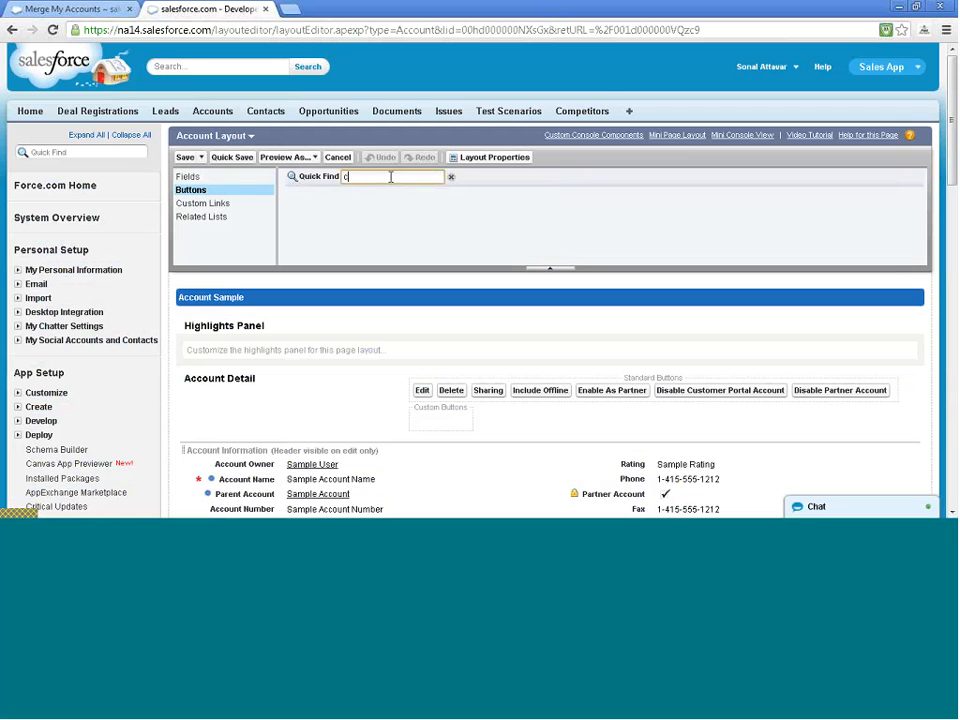
key(BackSpace)
text(ck)
key(BackSpace)
text(lone)
key(BackSpace)
key(BackSpace)
key(BackSpace)
key(BackSpace)
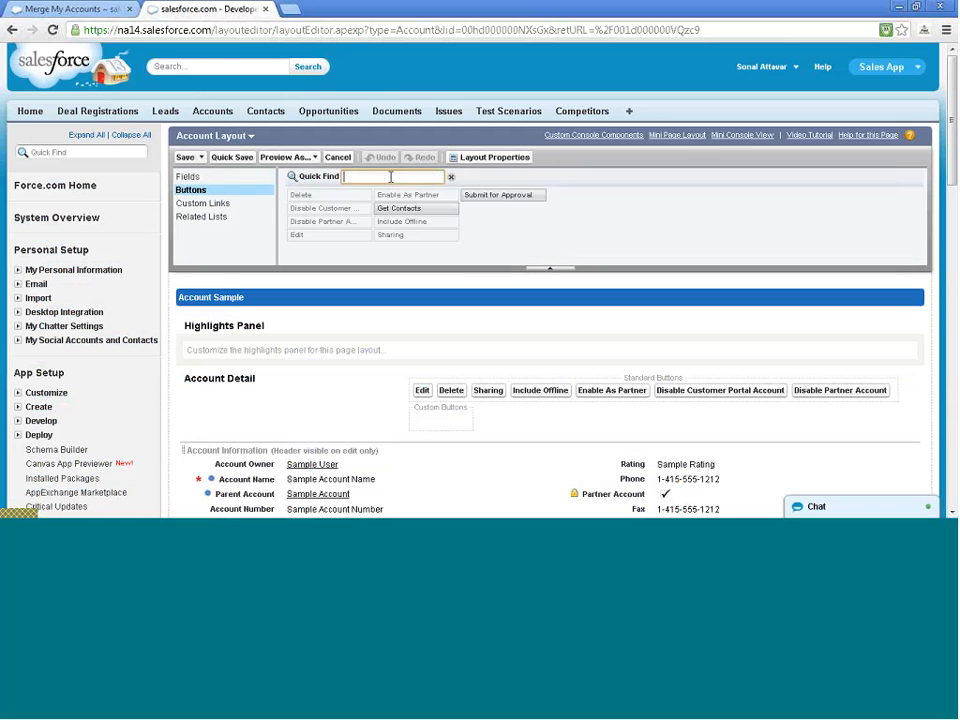
click(482, 216)
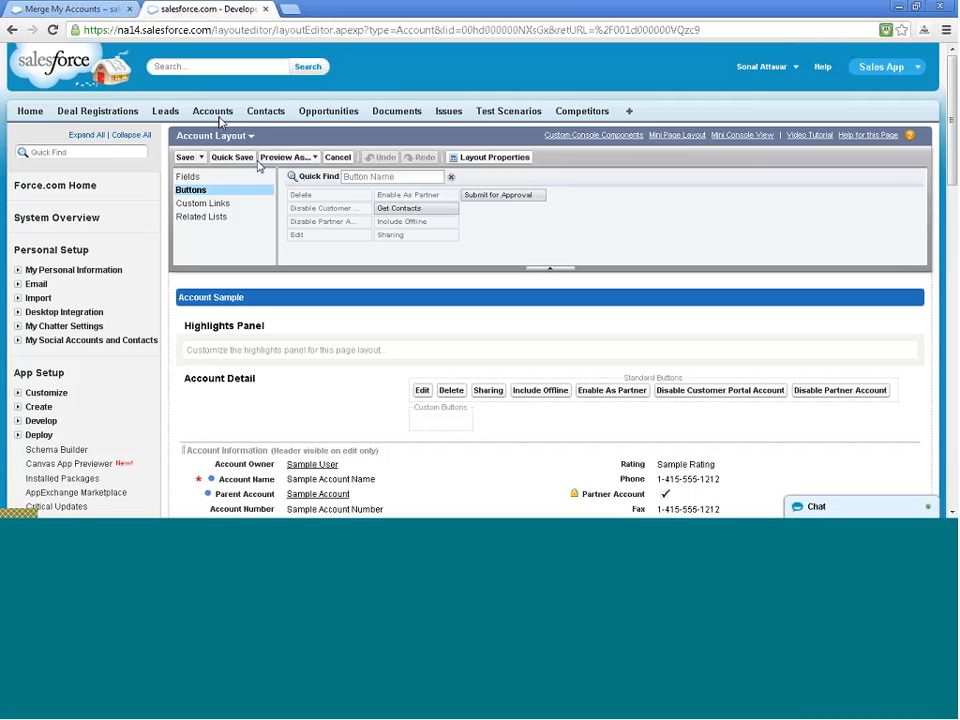
click(335, 158)
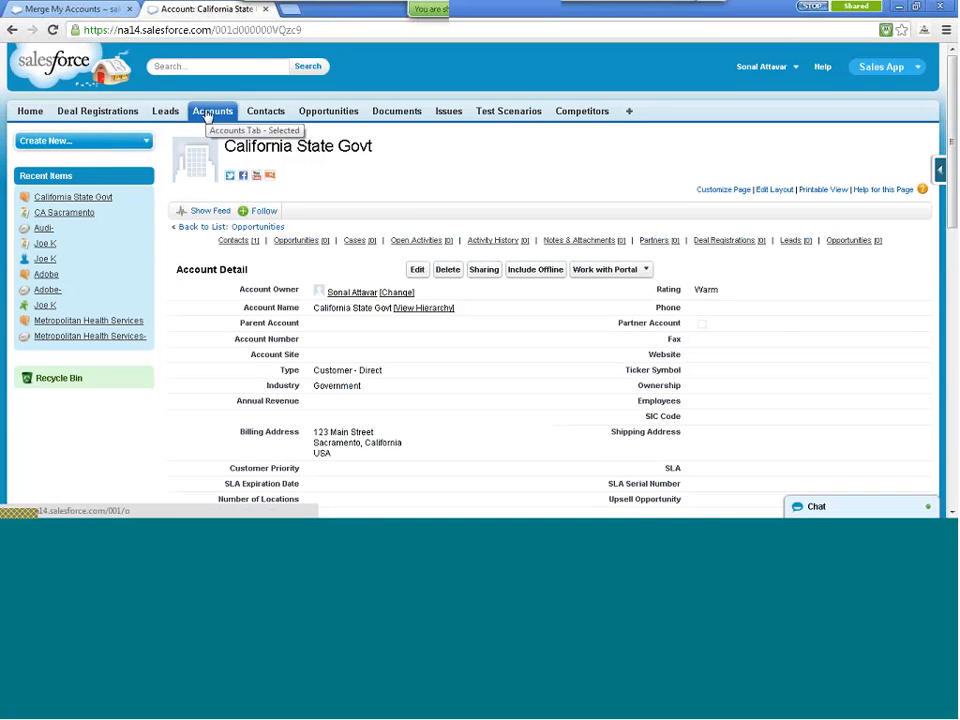
Start a new account named 'California State Govt' from Accounts home
click(207, 112)
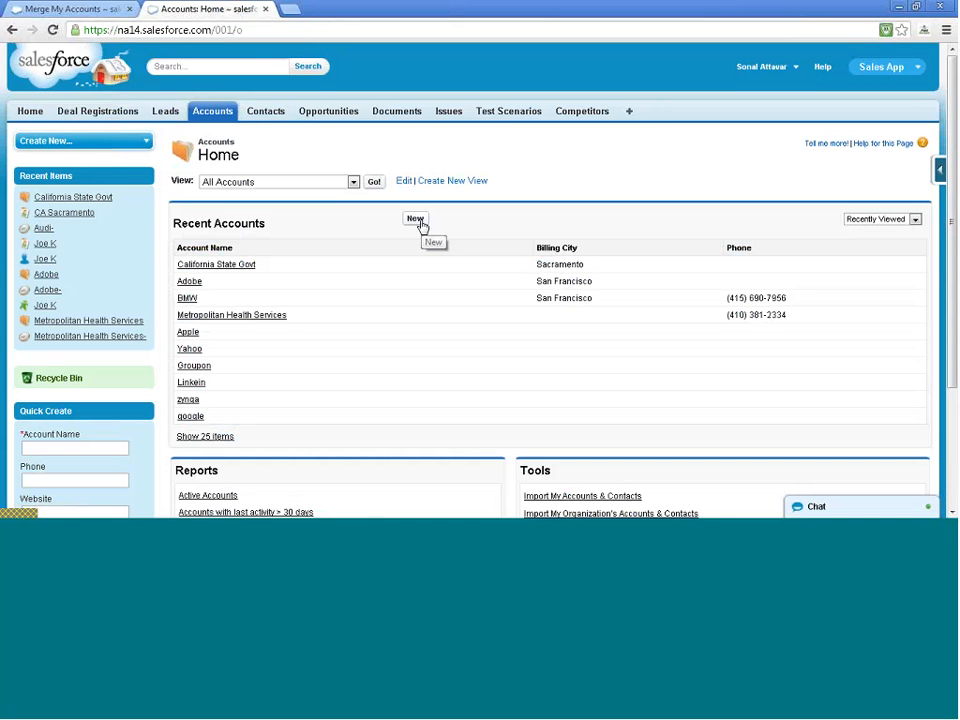
click(418, 220)
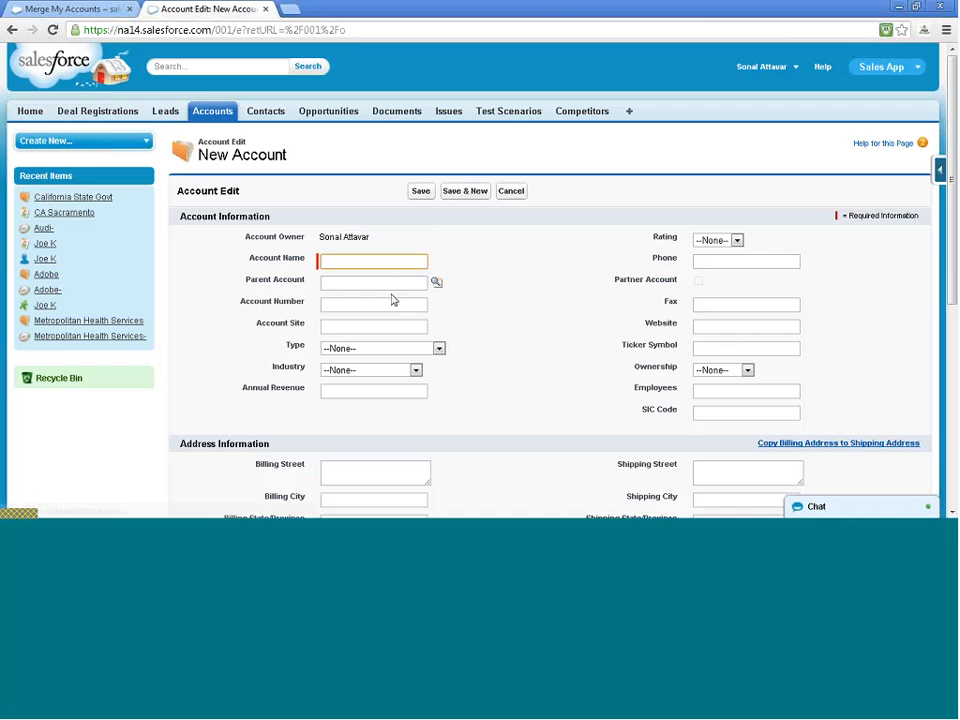
text(C)
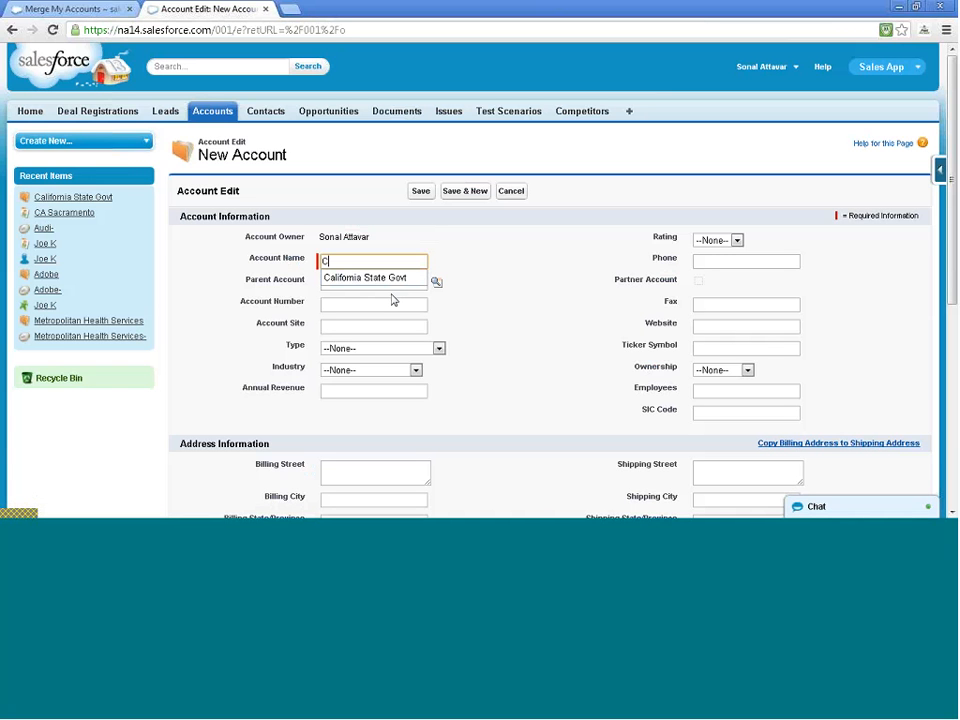
key(Down)
key(Return)
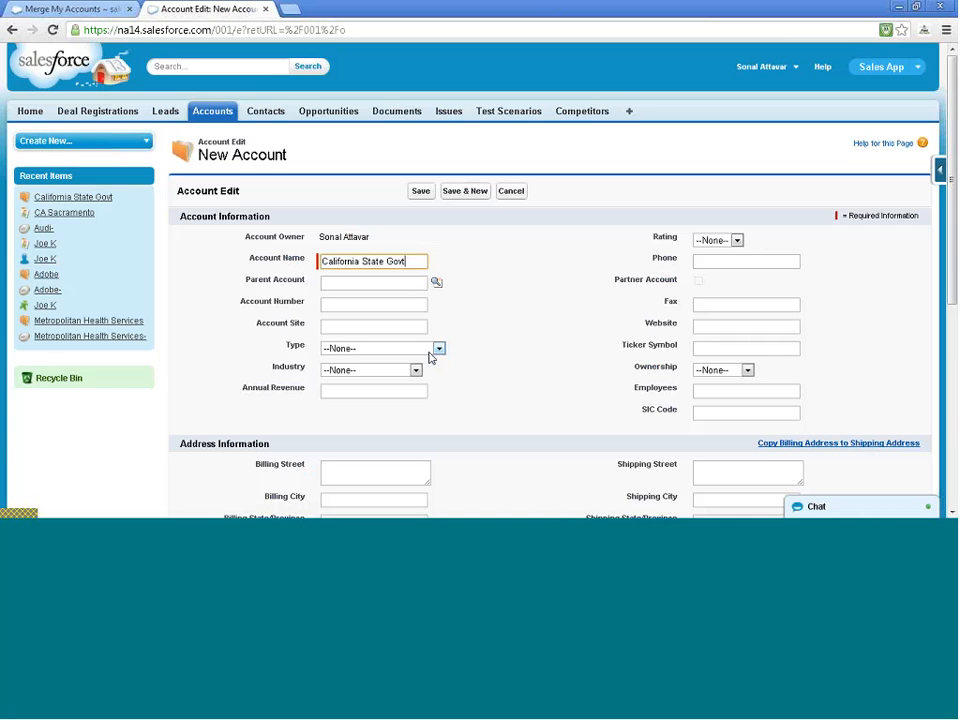
Enter the billing address 123 Main Street, San Jose, USA
scroll(431, 358, down, 3)
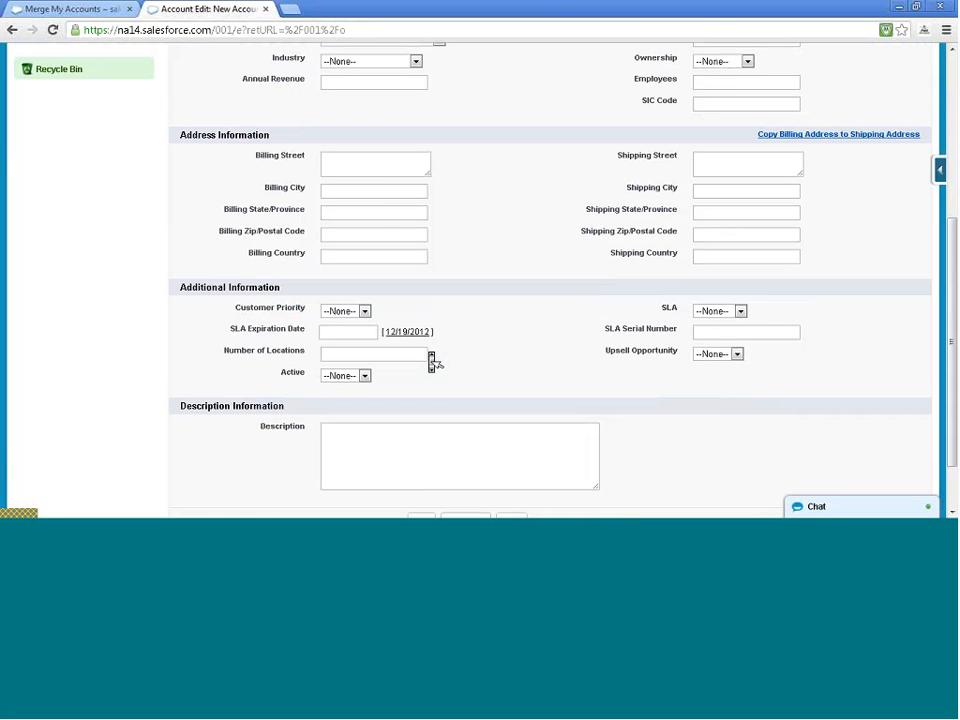
click(375, 158)
text(123 Main S)
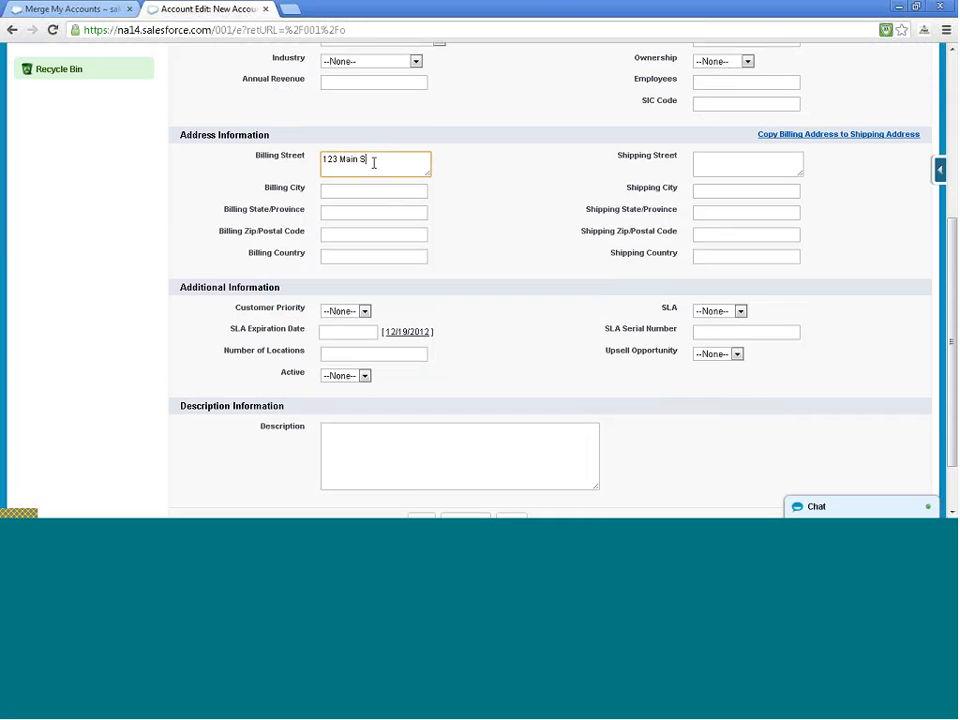
text(treet)
key(Tab)
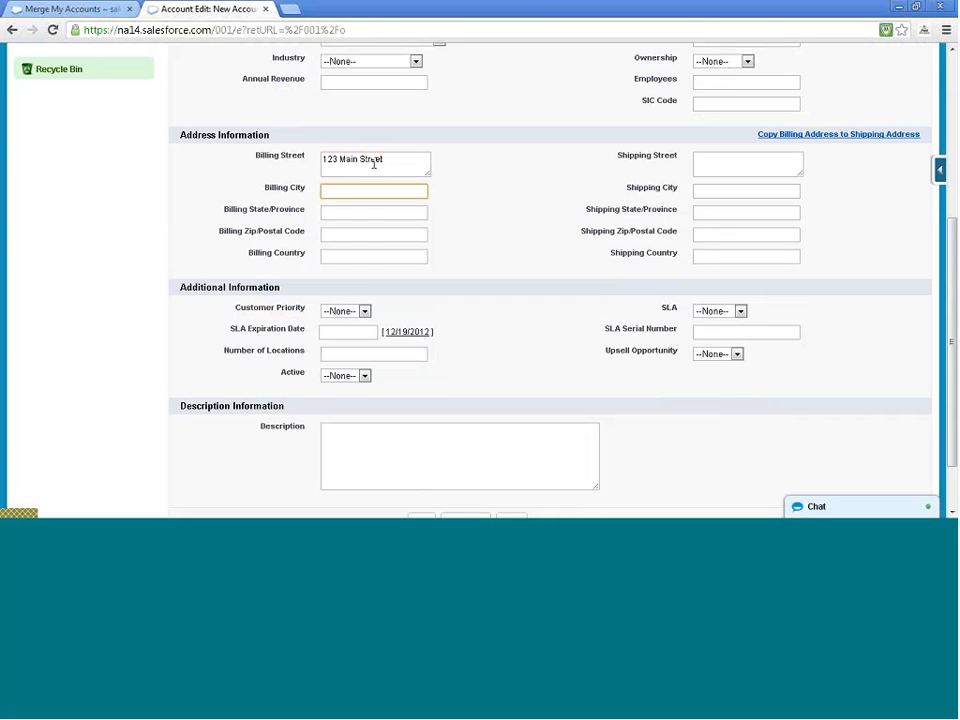
text(San )
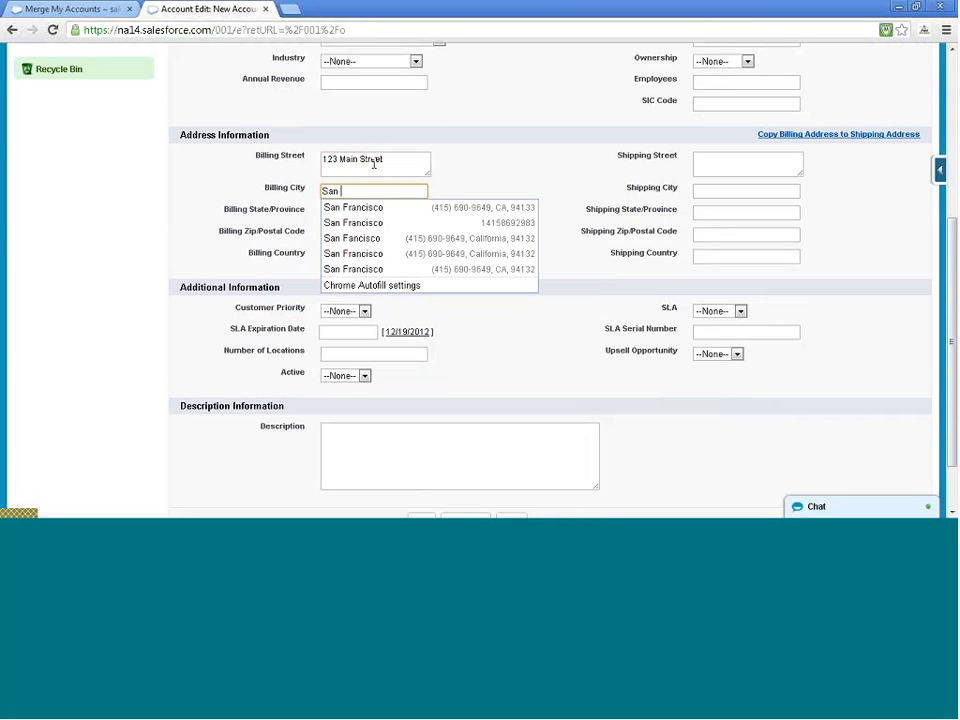
text(Jose)
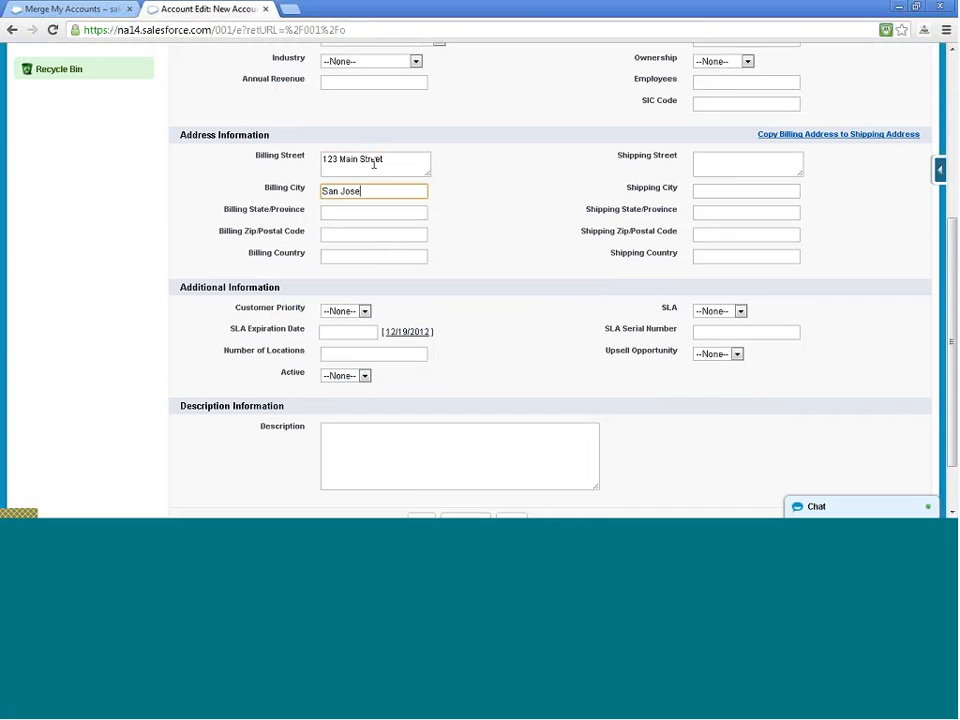
key(Tab)
key(Tab)
key(Tab)
text(USA)
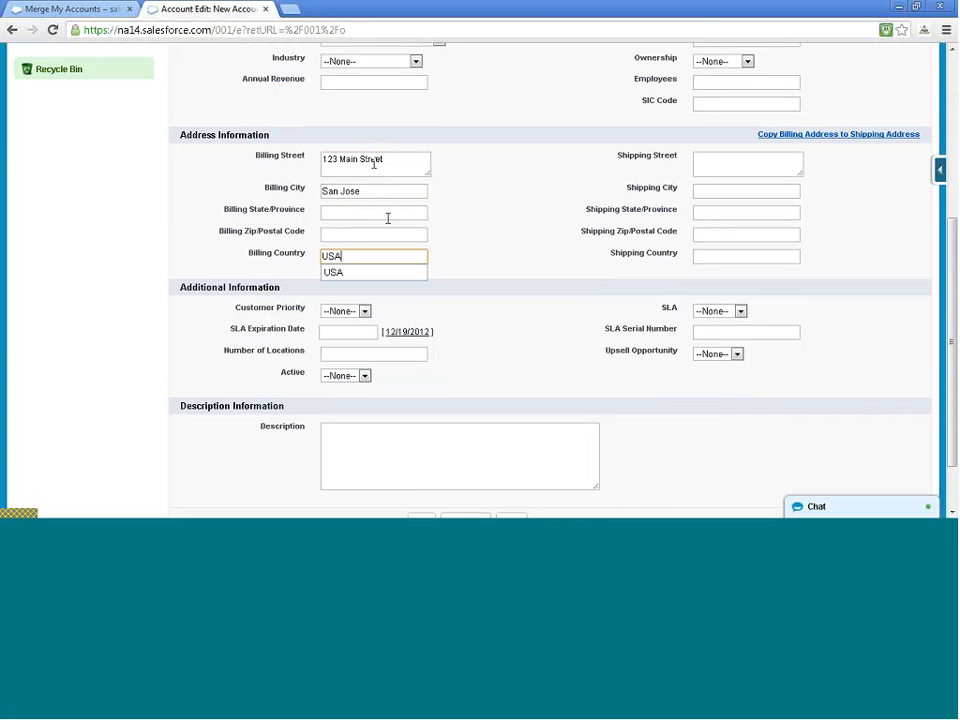
click(371, 280)
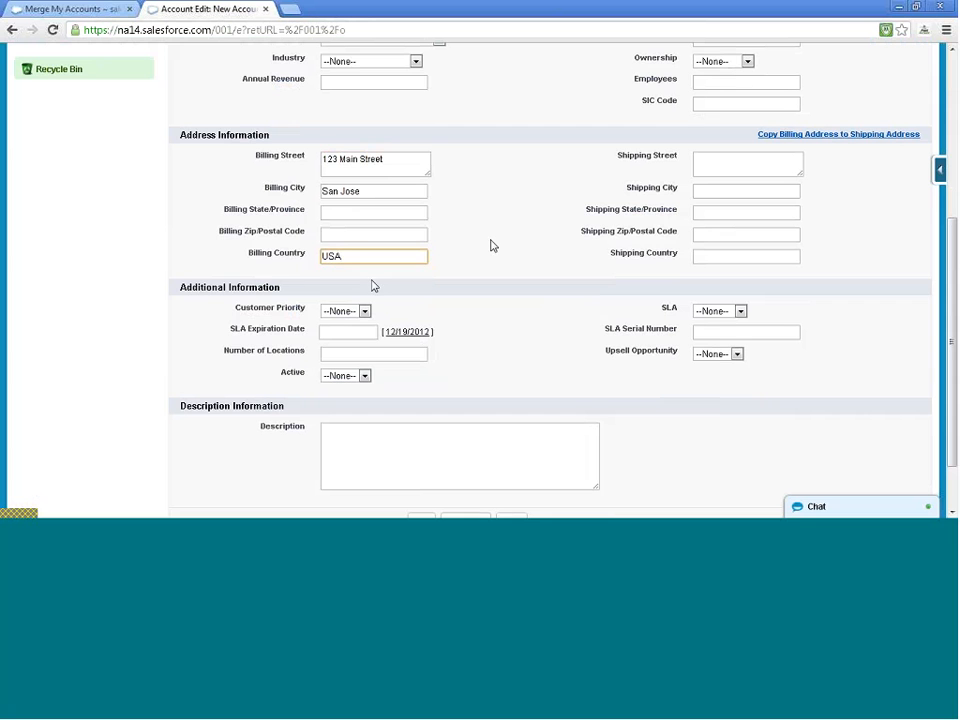
Set Industry to Government and Type to Customer - Channel, then save the account
scroll(491, 243, up, 3)
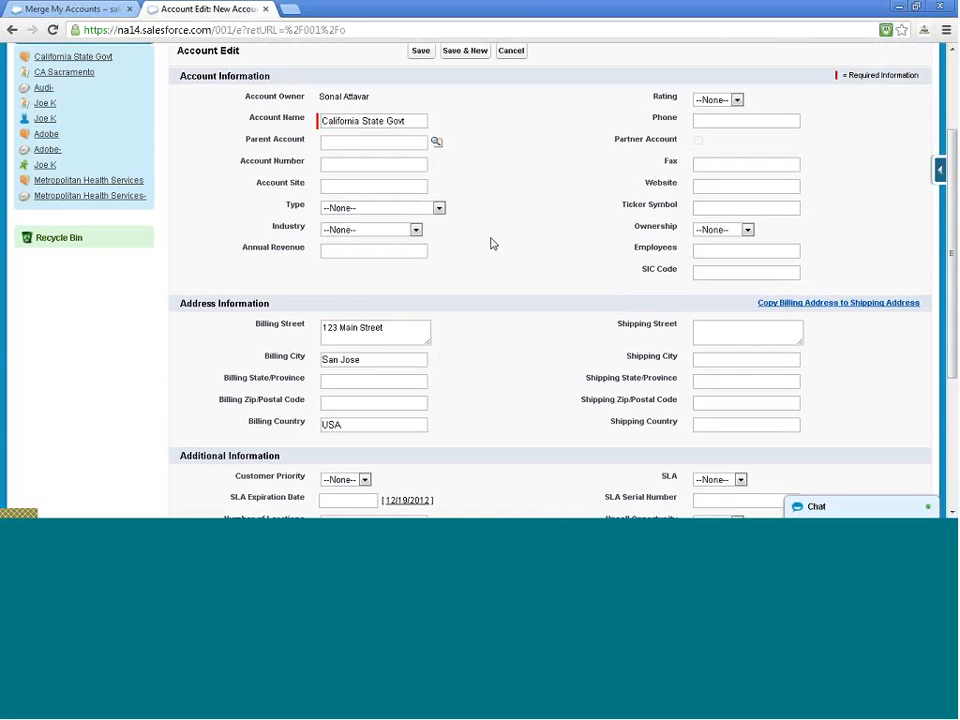
click(431, 208)
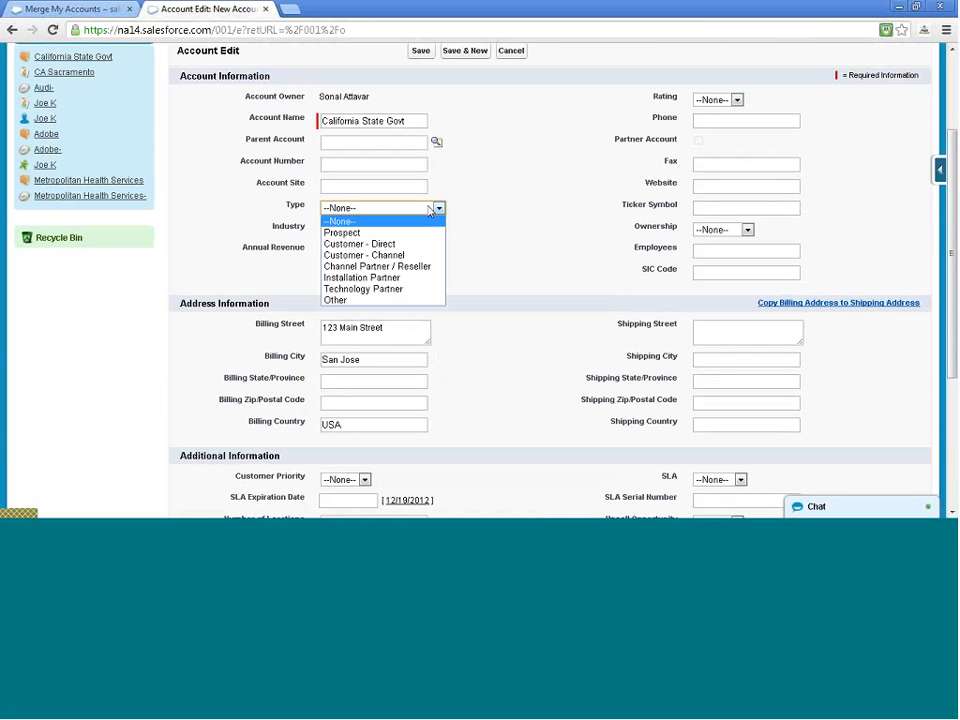
click(428, 210)
click(414, 230)
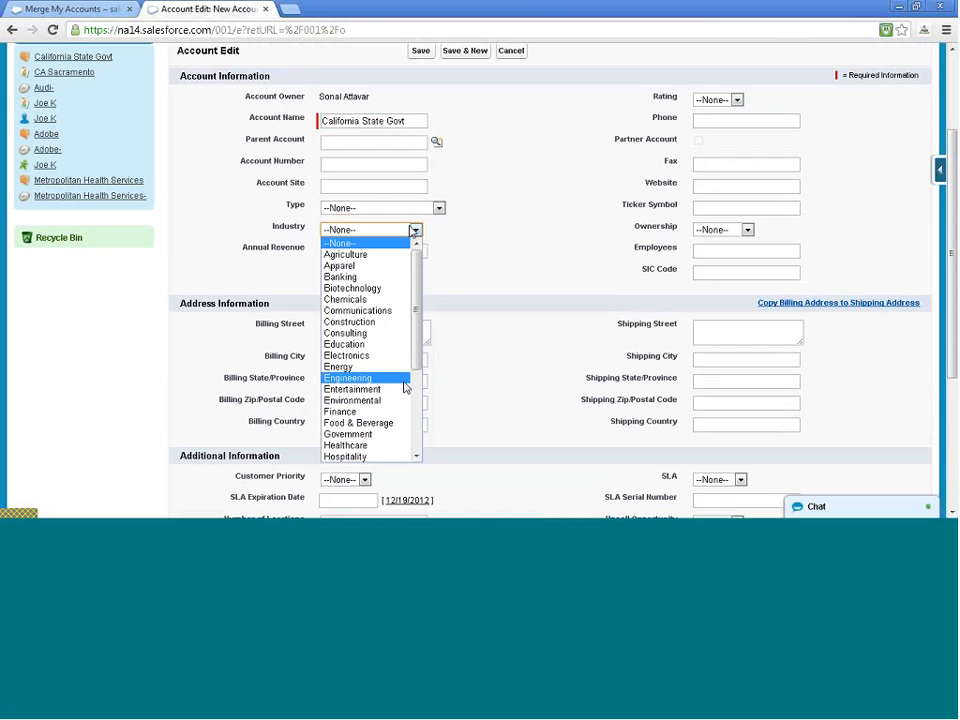
click(401, 434)
click(418, 207)
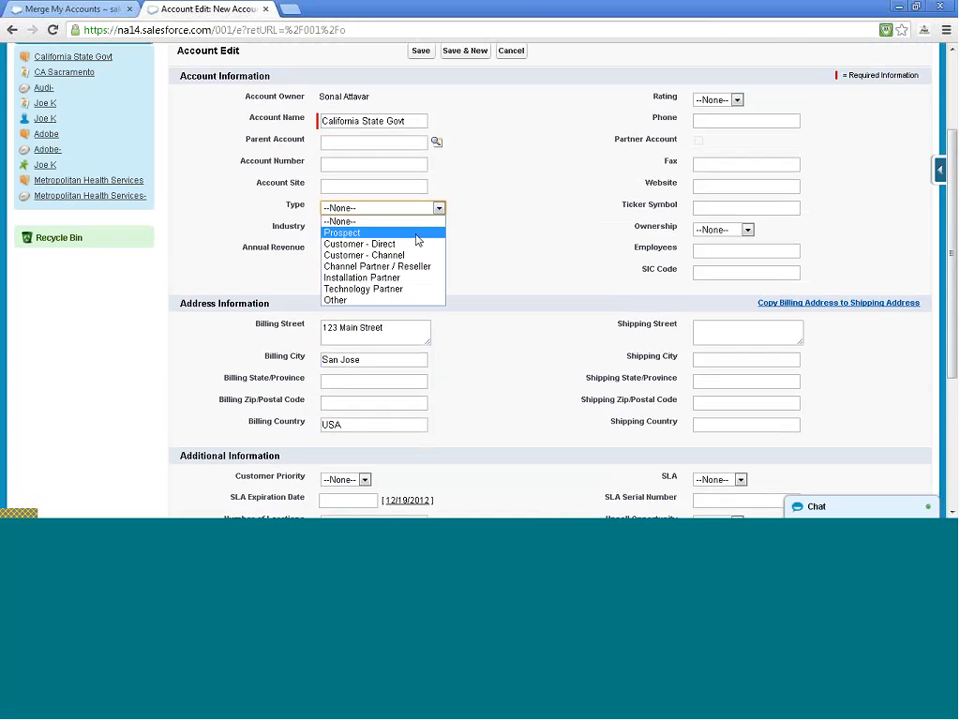
click(413, 247)
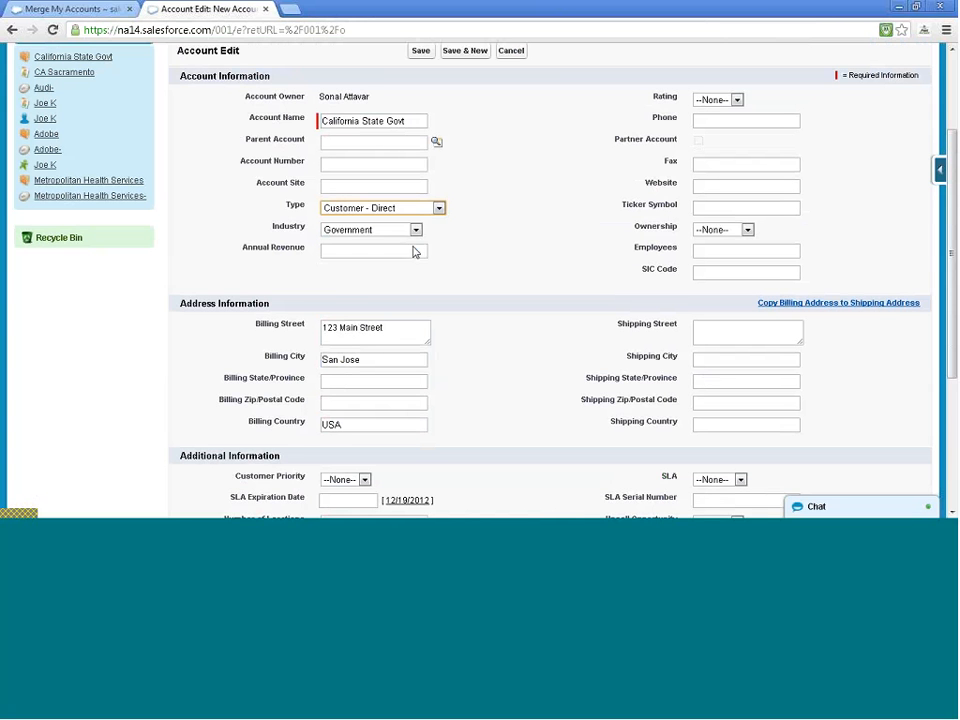
click(421, 210)
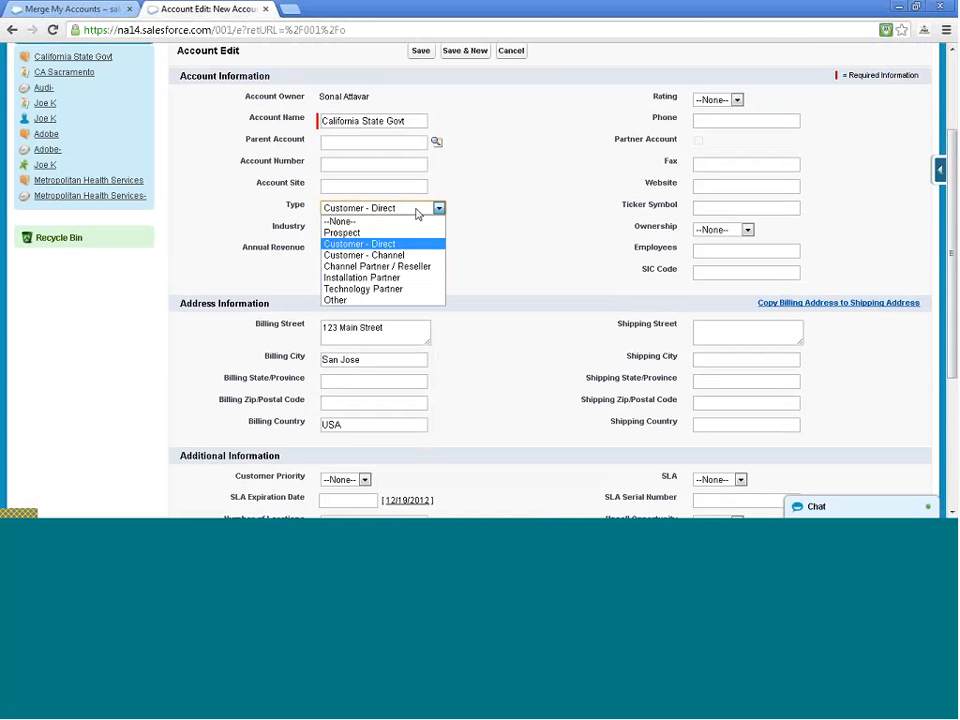
click(405, 255)
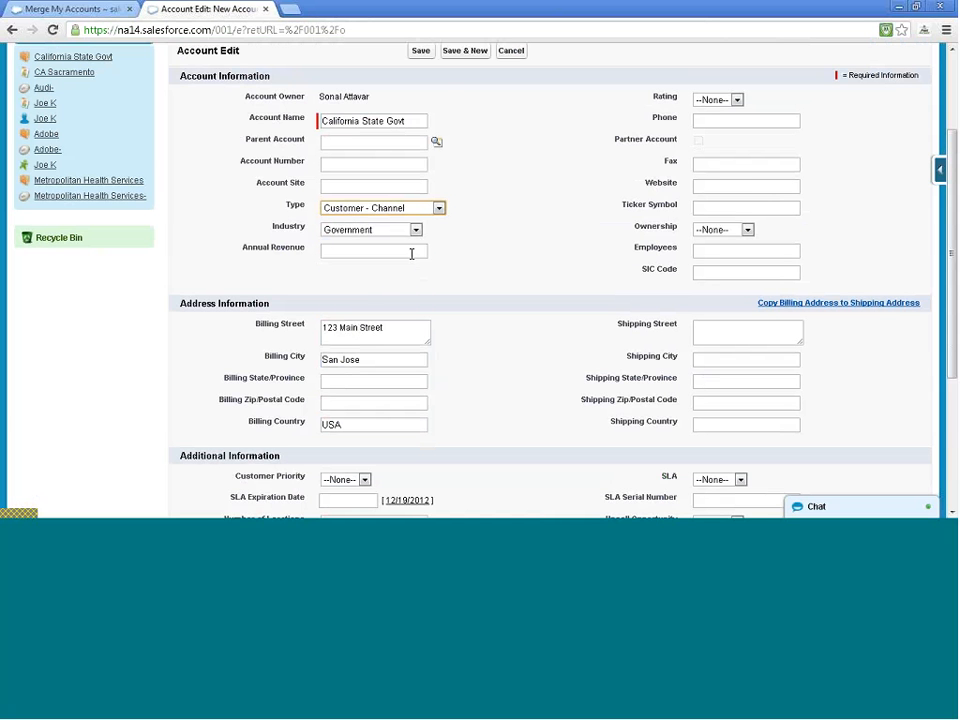
scroll(510, 223, down, 1)
scroll(500, 220, up, 3)
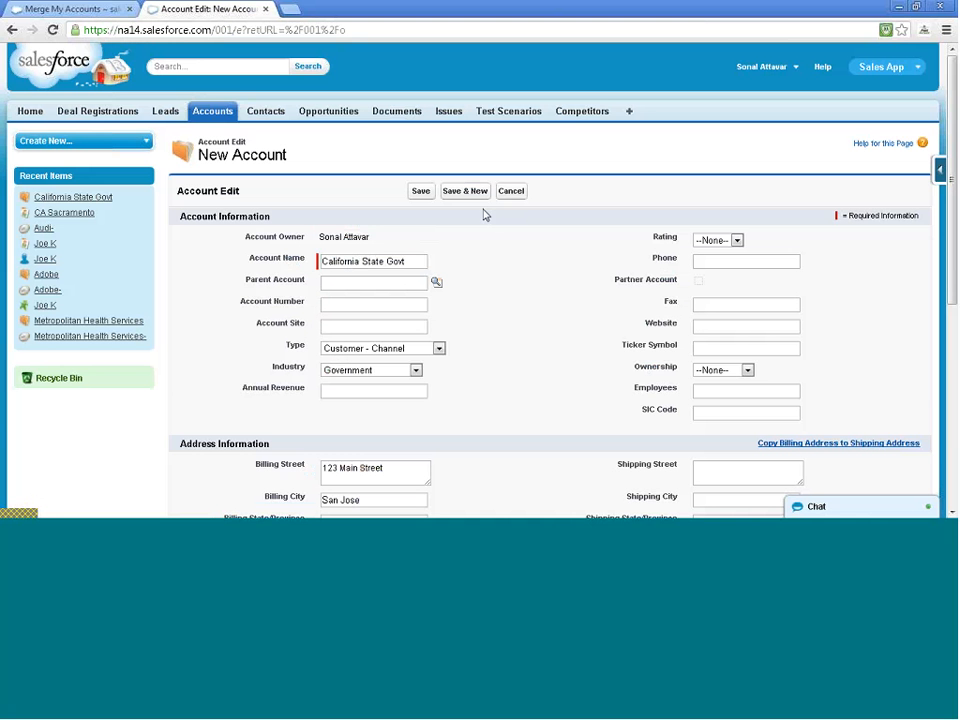
click(418, 191)
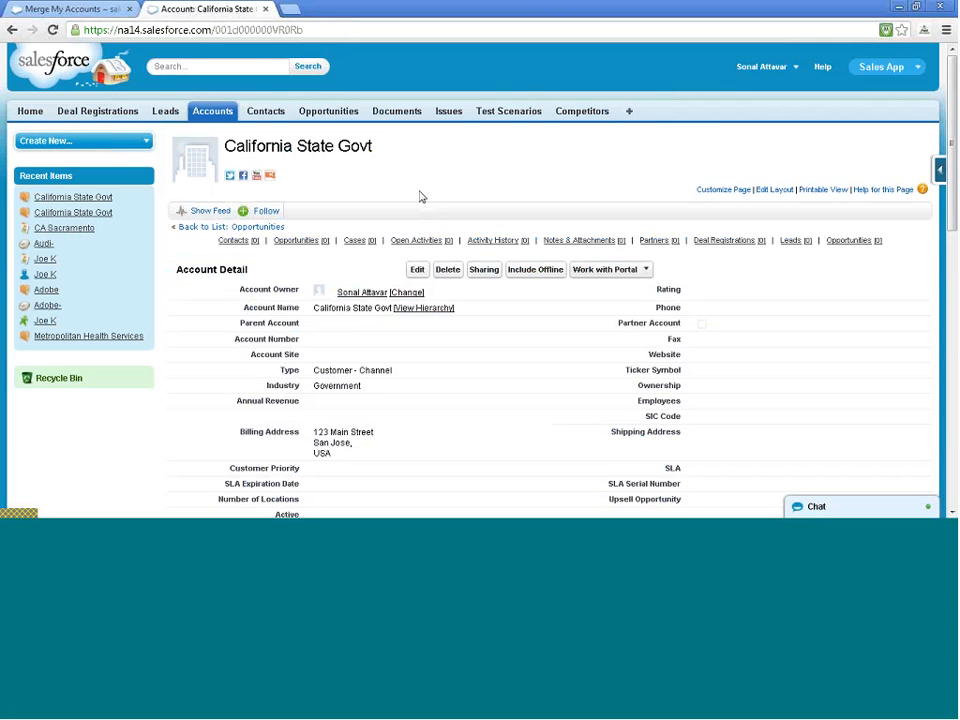
scroll(421, 198, down, 10)
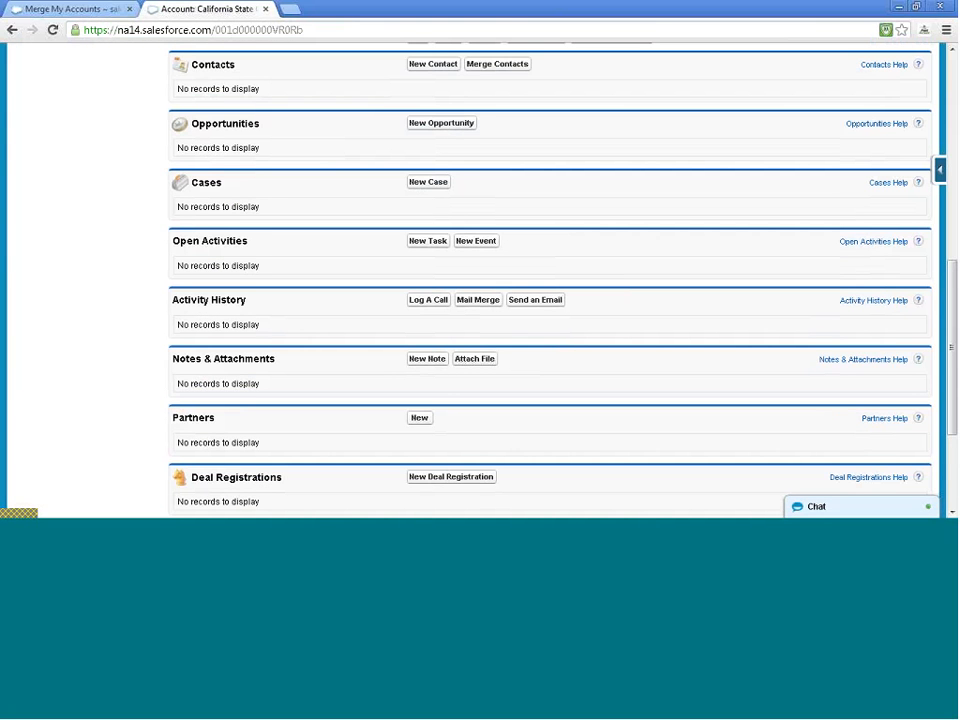
Start a new contact for the account with first name CA and last name San Jose
click(431, 63)
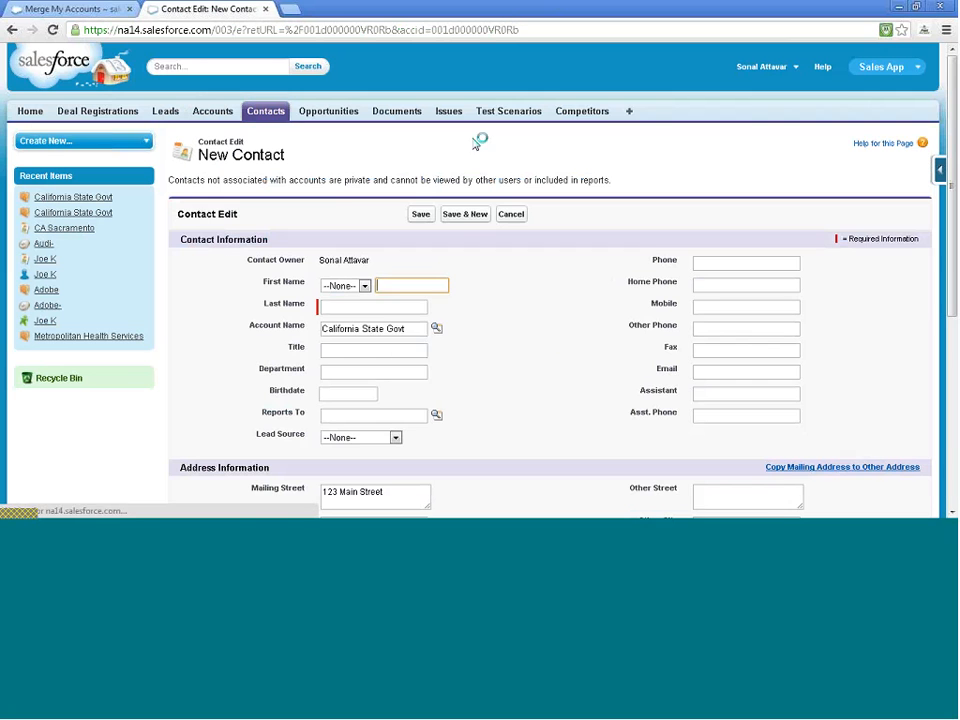
click(405, 283)
text(CA)
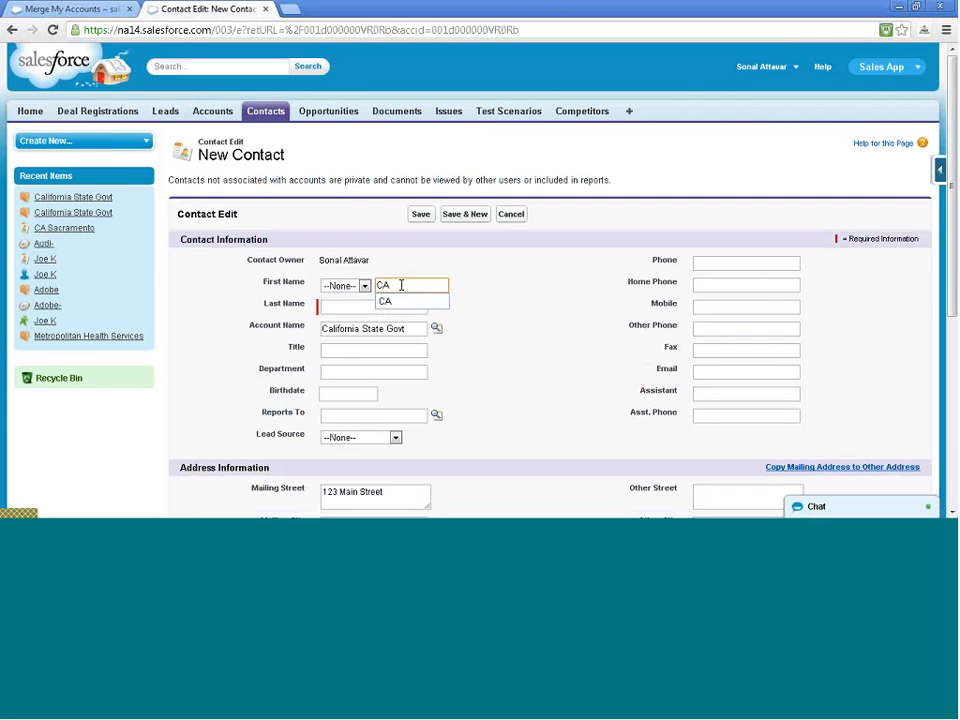
click(330, 310)
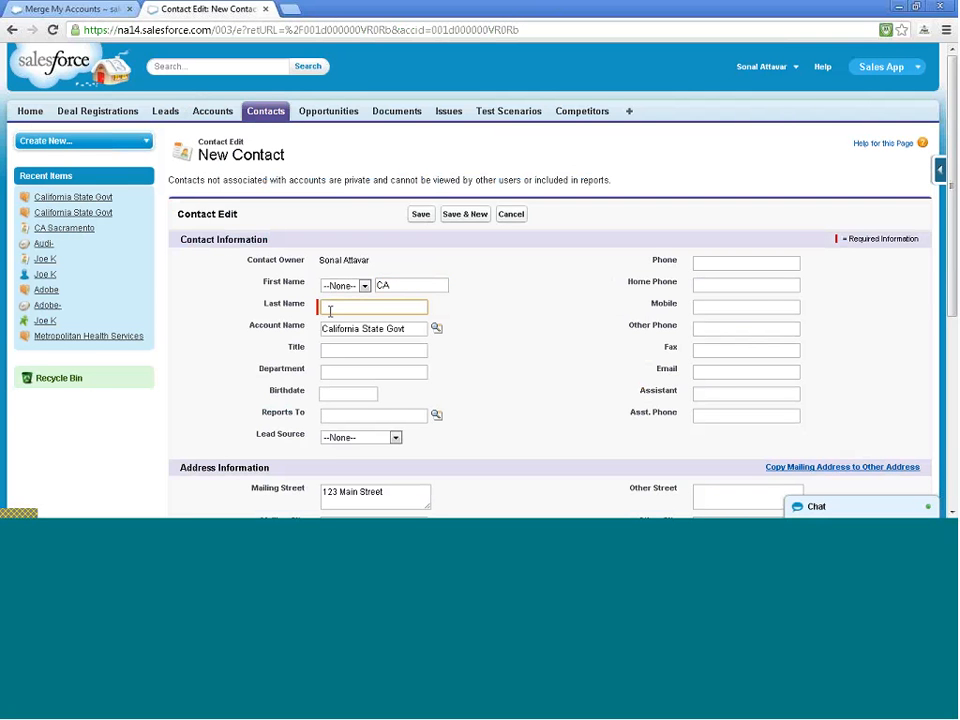
text(San Jose)
Set the contact's salutation to Mr. and save the record
click(350, 287)
click(346, 311)
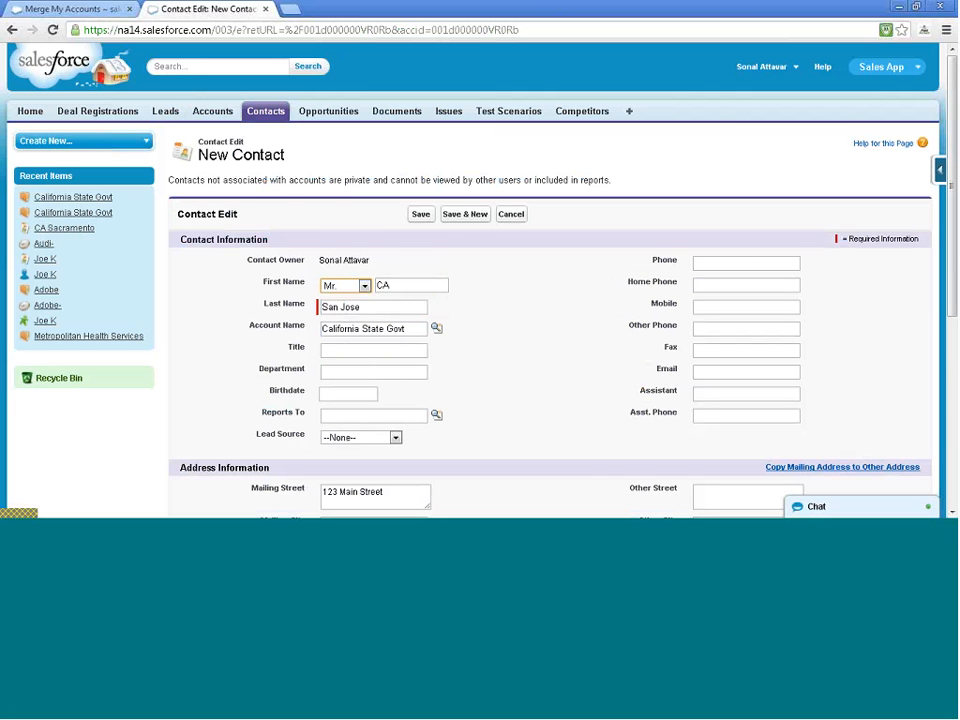
scroll(487, 276, down, 3)
scroll(487, 276, up, 3)
click(421, 221)
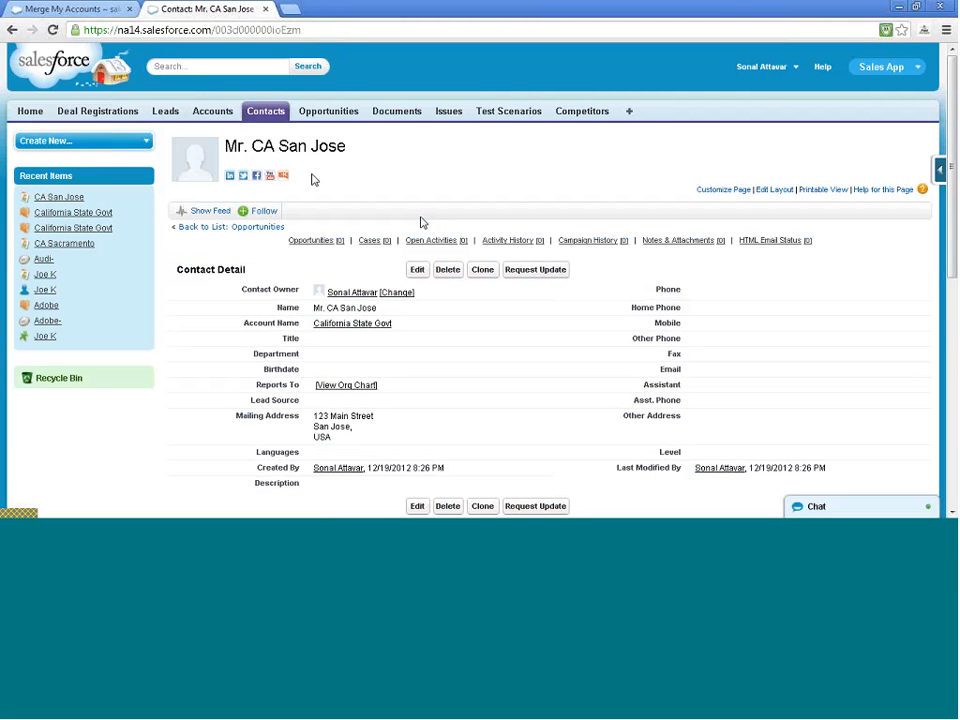
From the Accounts home, open Merge Accounts and find accounts matching 'ca'
click(212, 113)
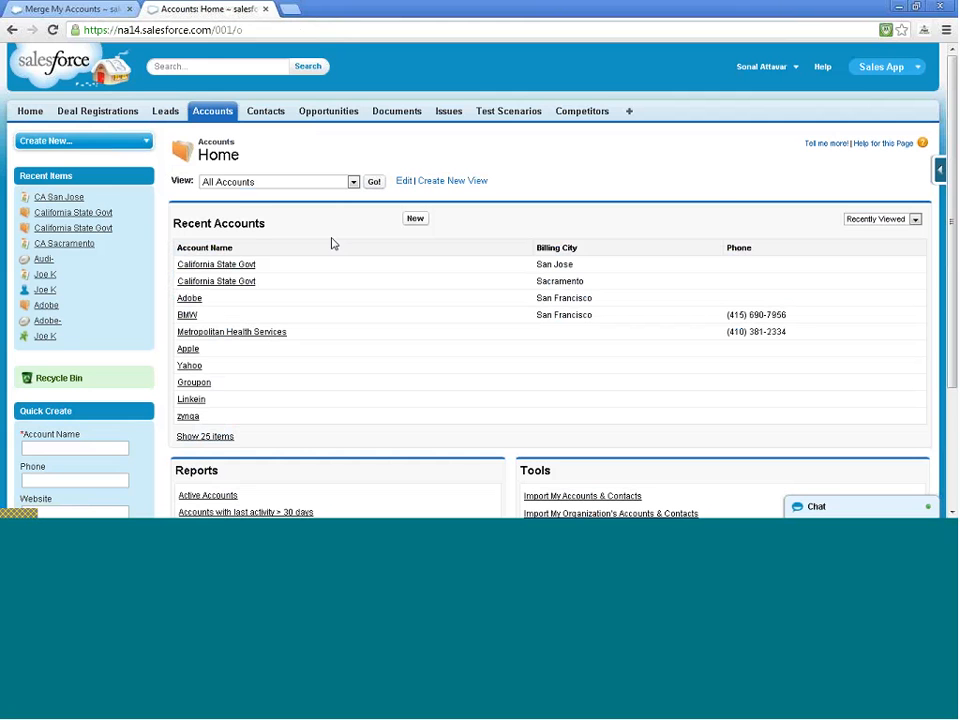
scroll(333, 244, down, 3)
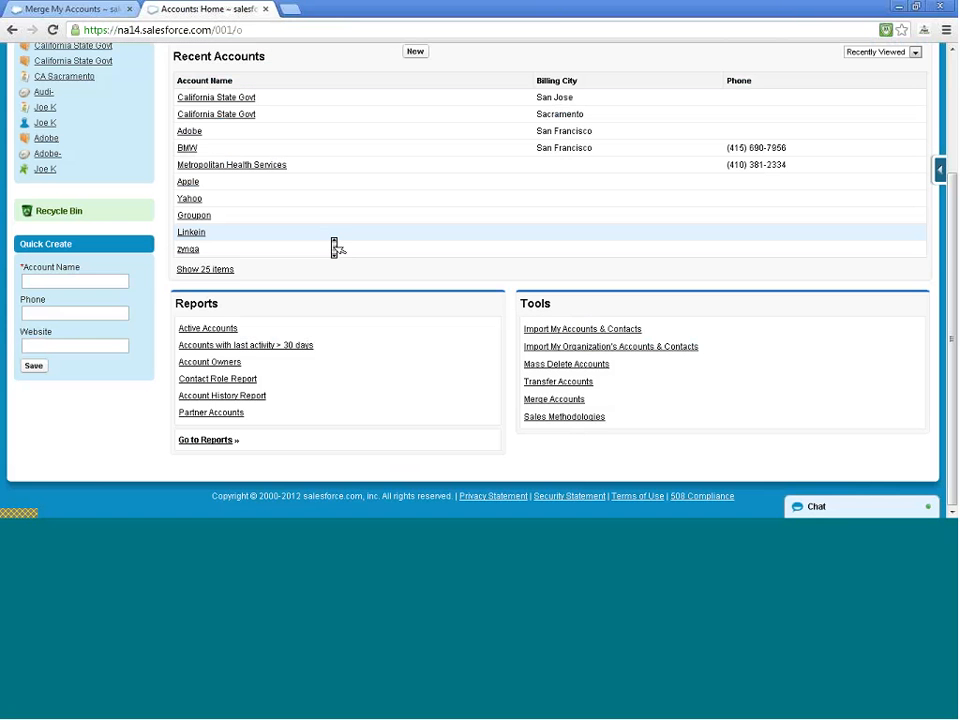
click(552, 399)
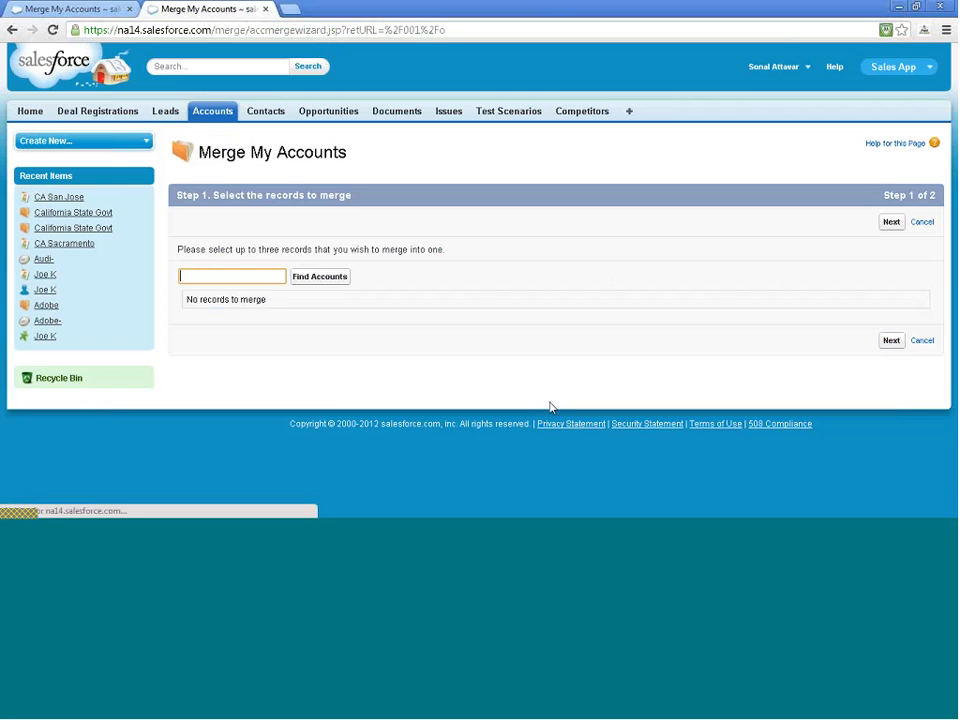
click(305, 280)
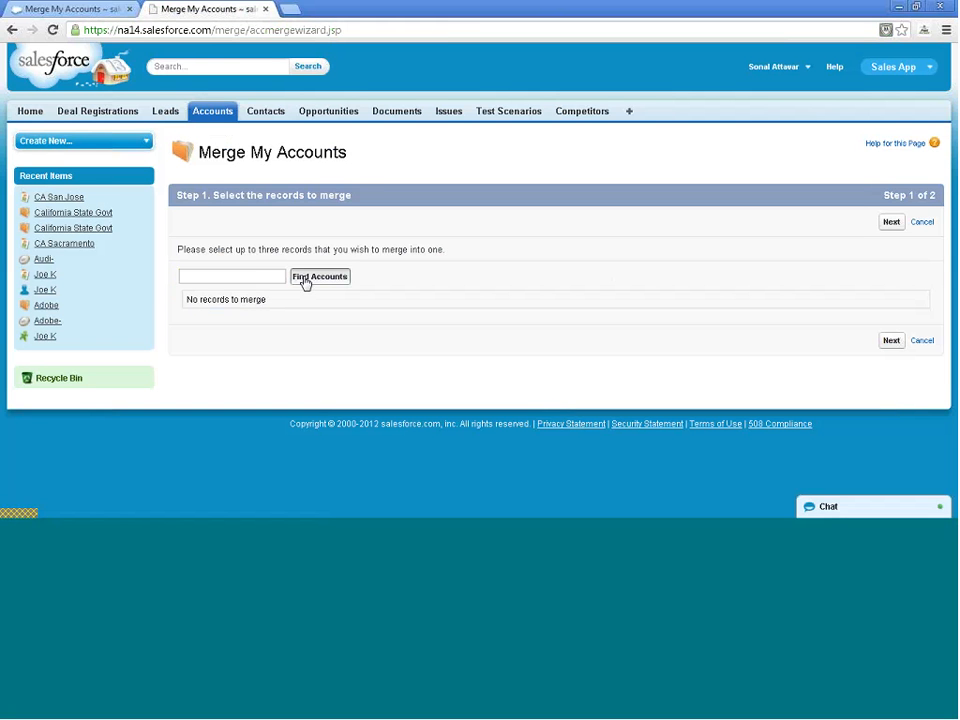
click(268, 275)
text(ca)
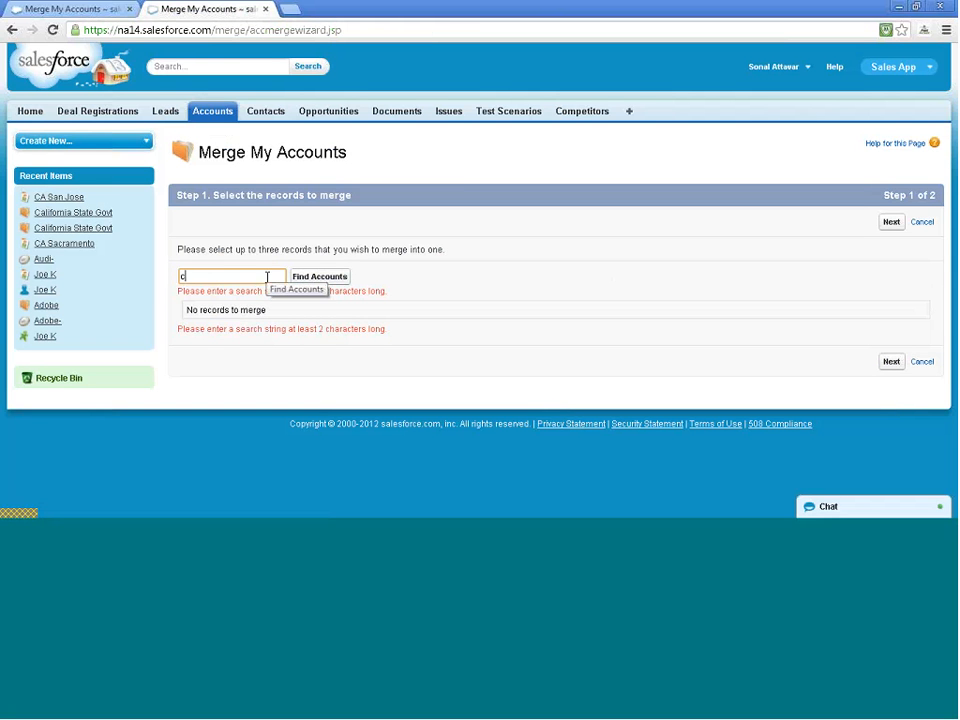
click(339, 279)
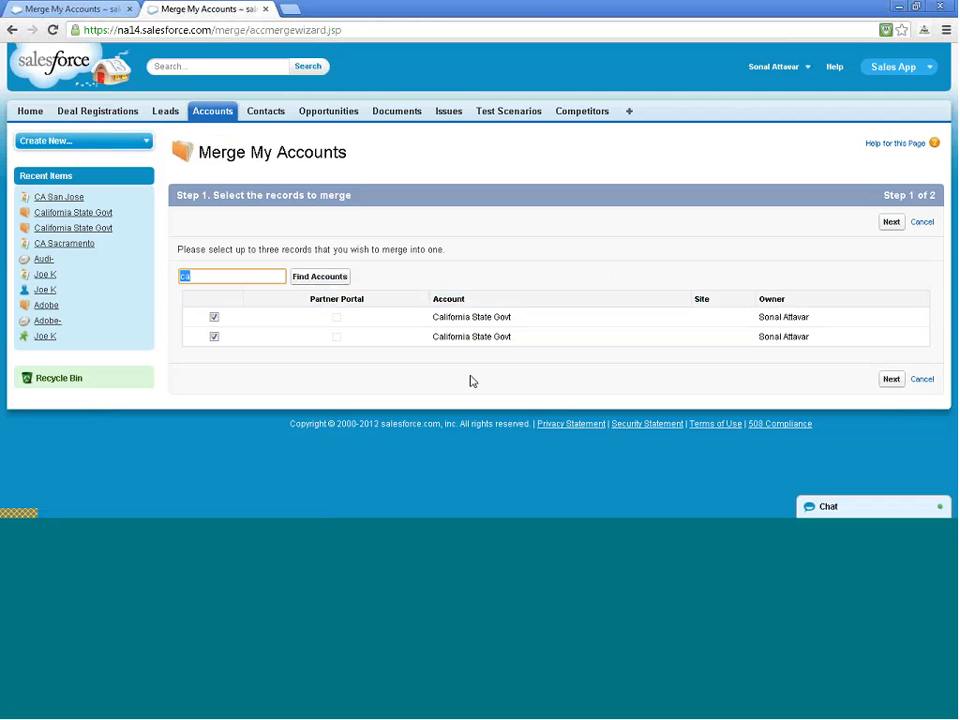
Continue to Step 2, keep Customer - Channel as the account Type, and request the merge
click(886, 386)
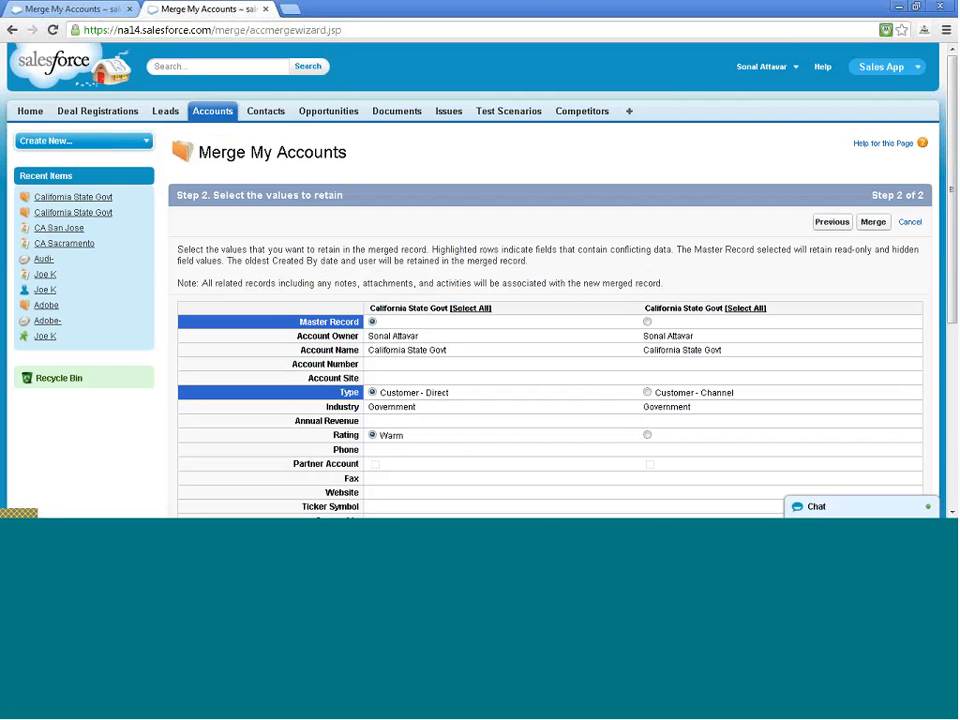
scroll(620, 245, down, 1)
scroll(620, 245, down, 1)
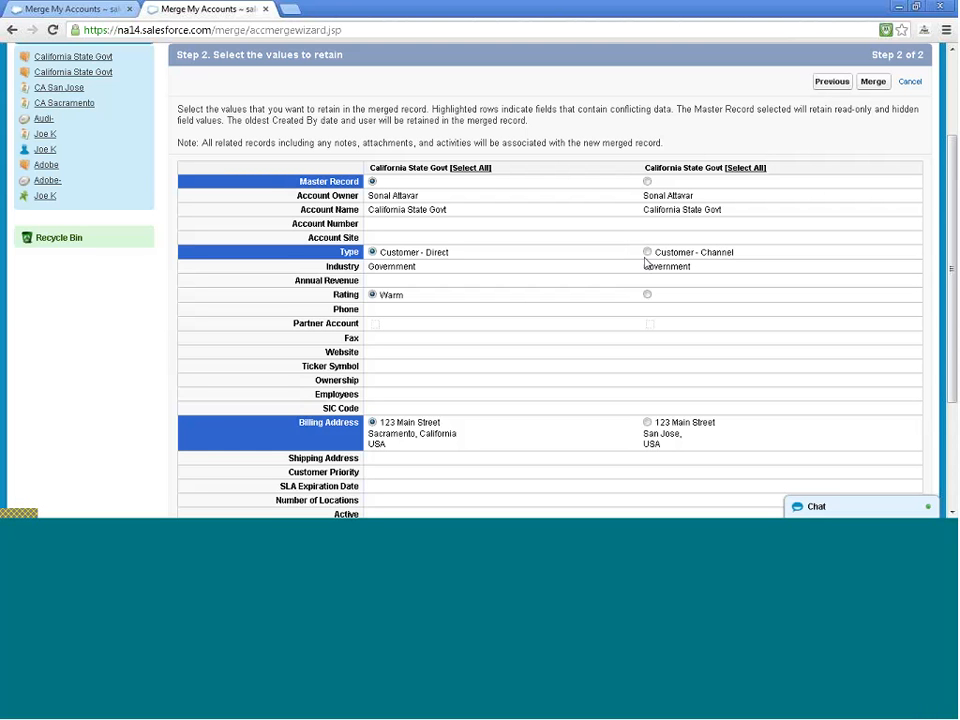
click(647, 253)
scroll(650, 260, down, 2)
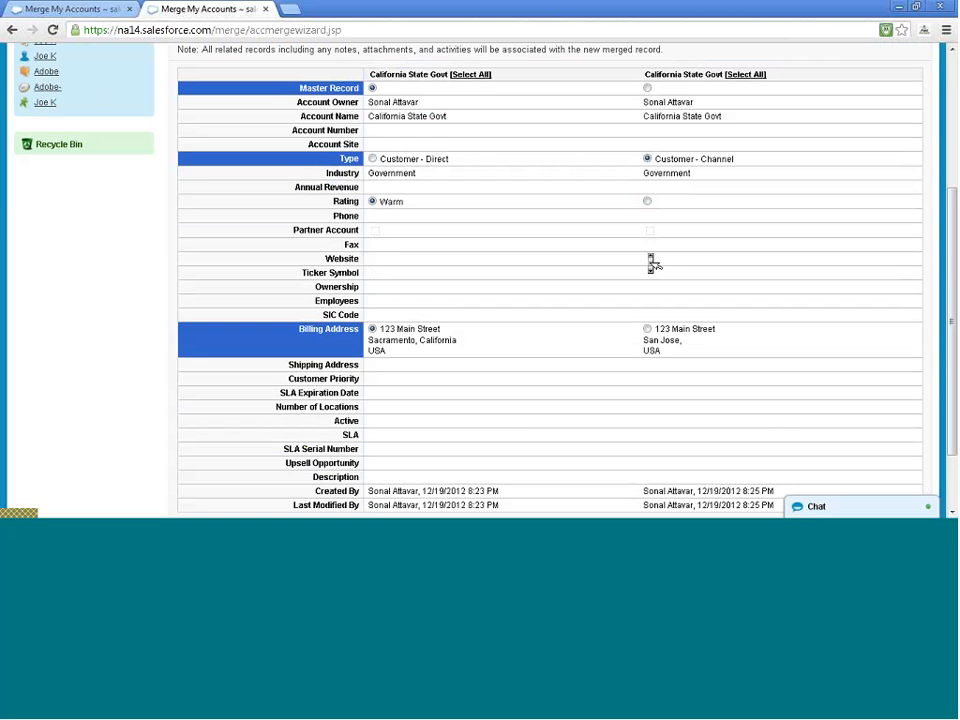
scroll(652, 262, down, 2)
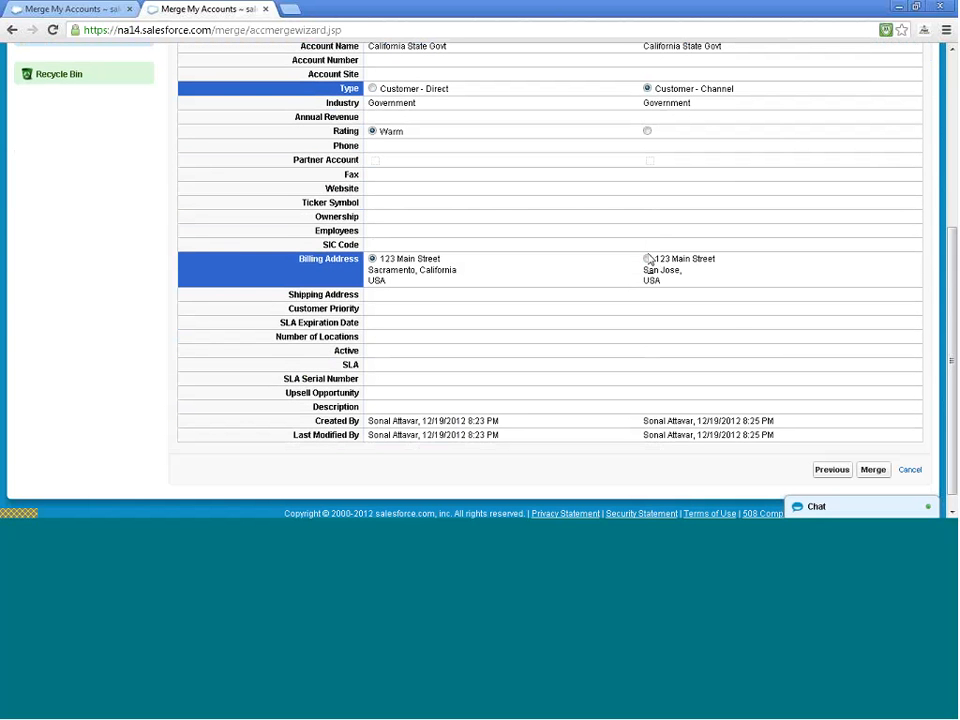
scroll(640, 300, down, 1)
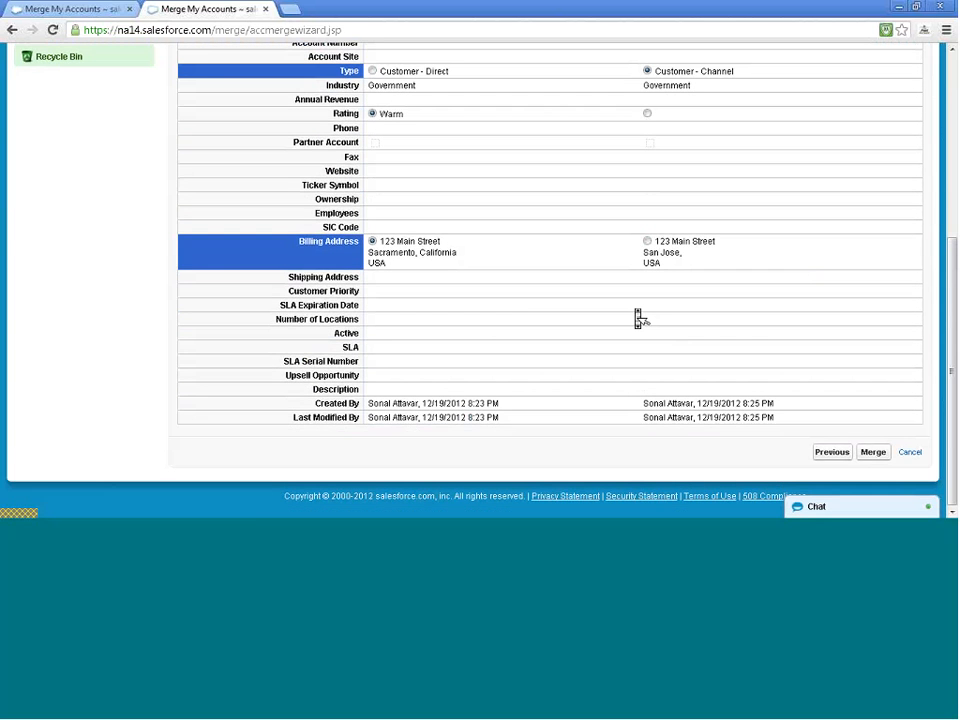
click(876, 455)
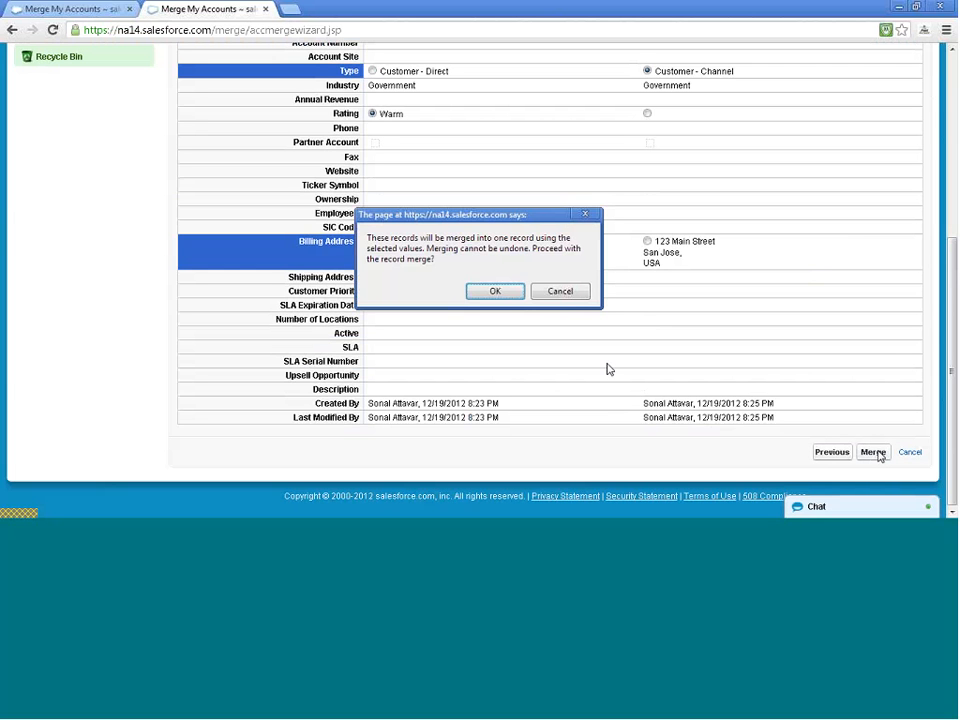
Confirm the merge and review the merged California State Govt account's details and both contacts
click(495, 292)
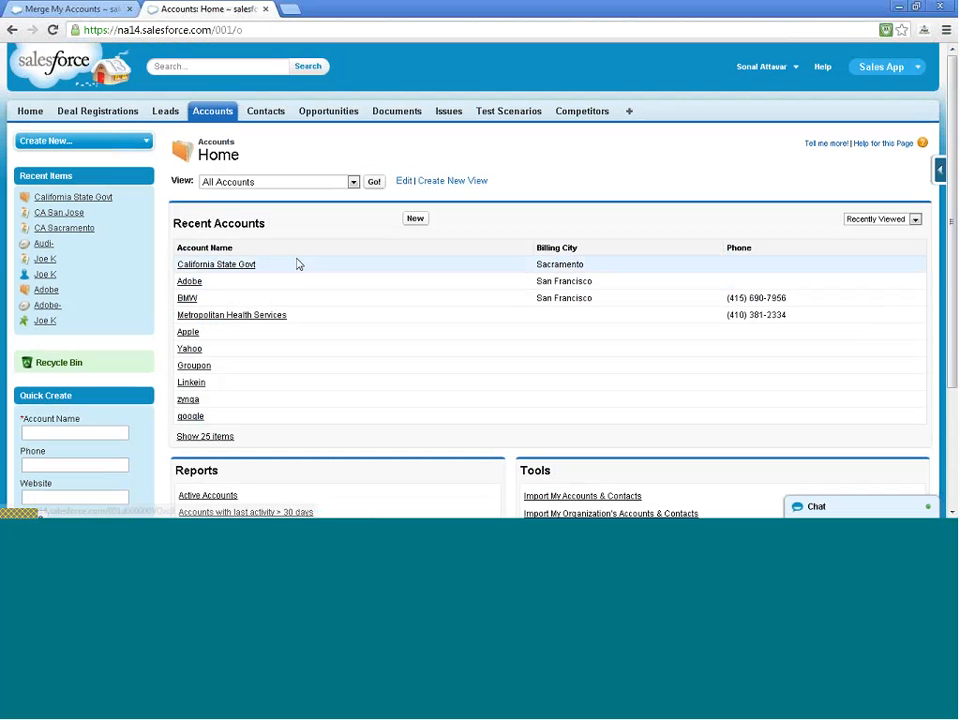
click(238, 266)
scroll(238, 266, down, 3)
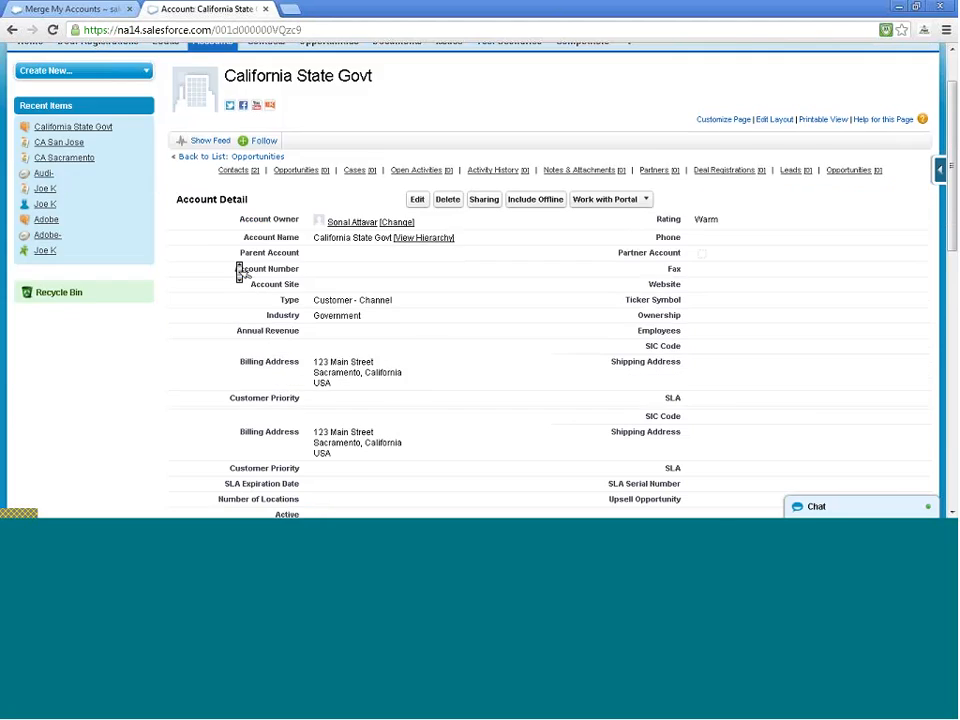
scroll(240, 271, down, 2)
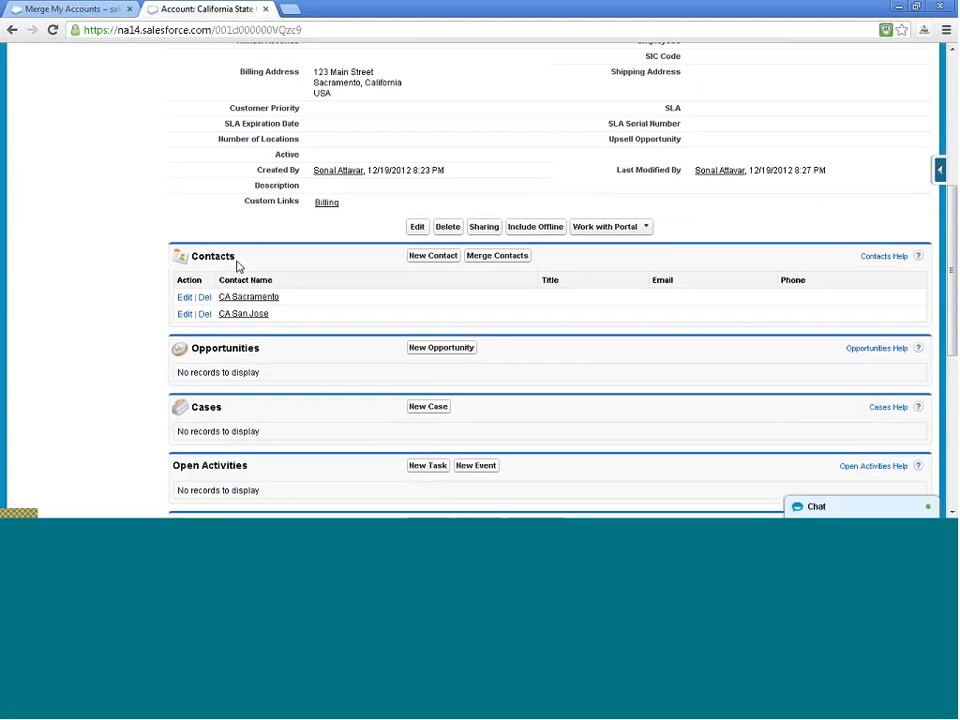
scroll(238, 267, up, 2)
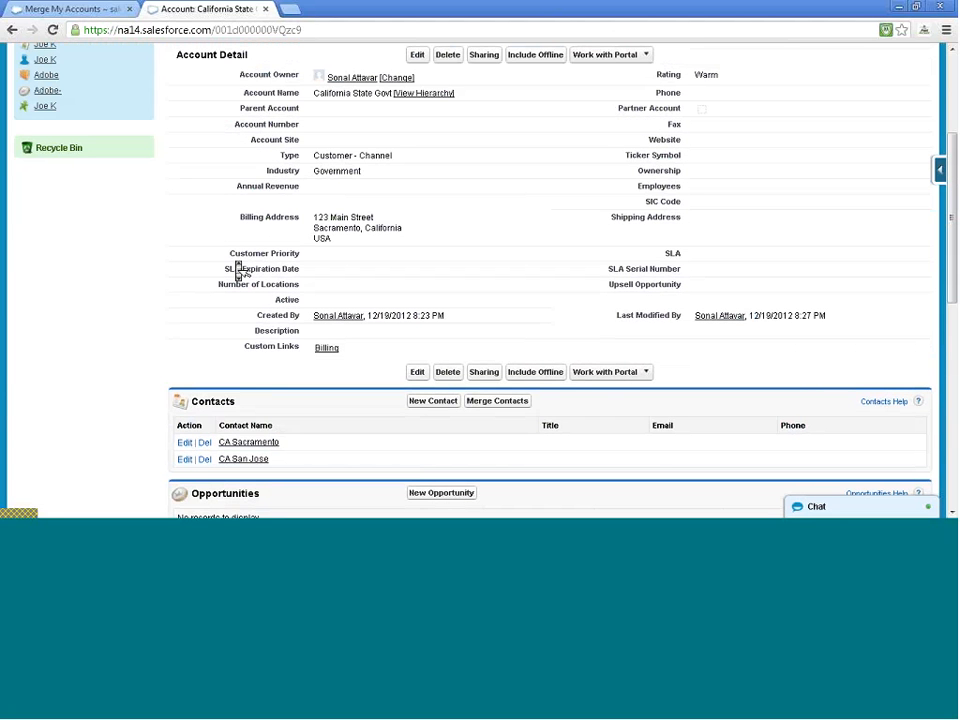
scroll(238, 270, down, 1)
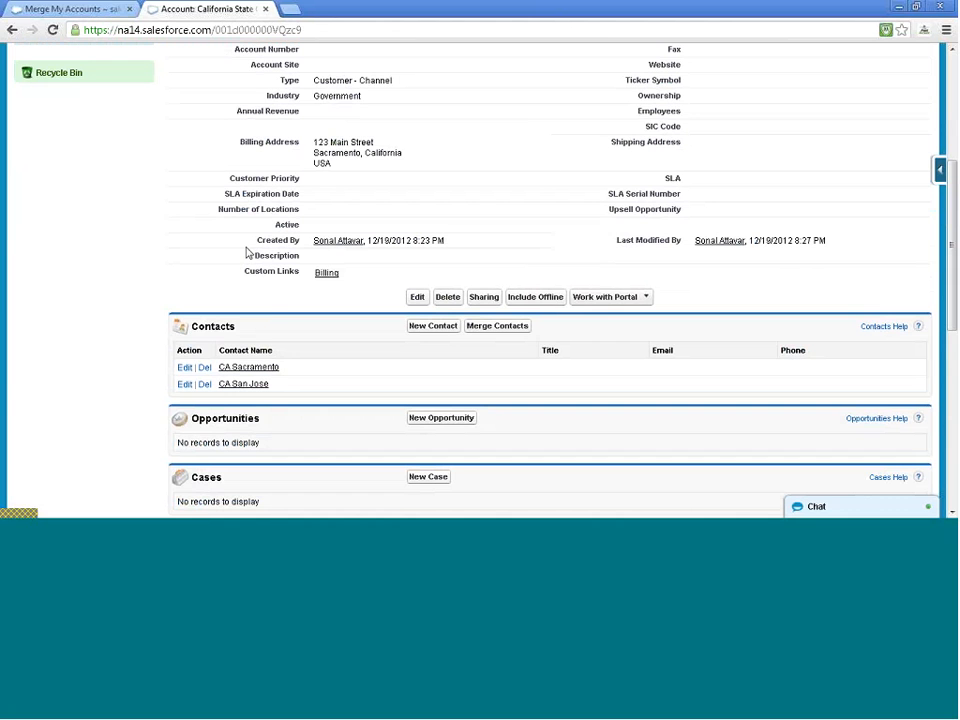
scroll(380, 123, up, 1)
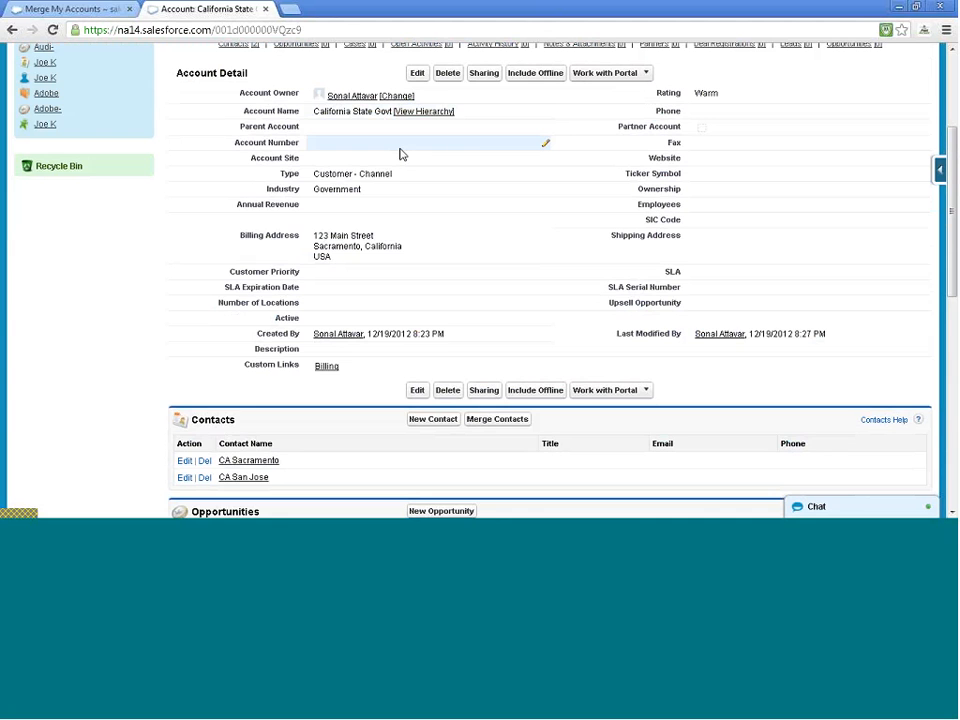
scroll(400, 154, down, 3)
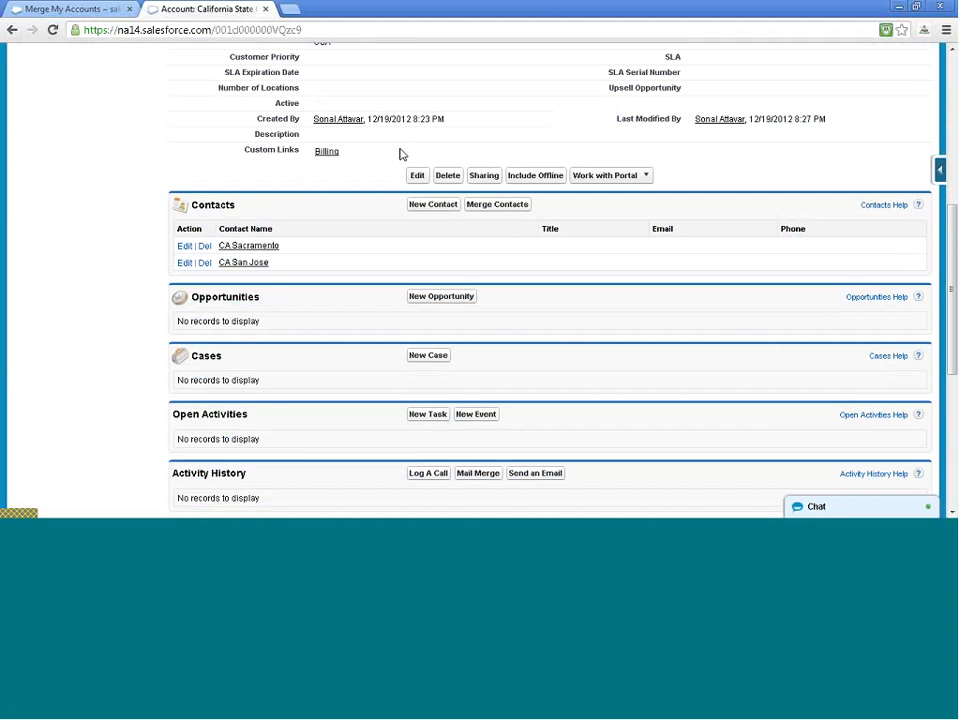
scroll(400, 154, down, 2)
scroll(403, 157, down, 4)
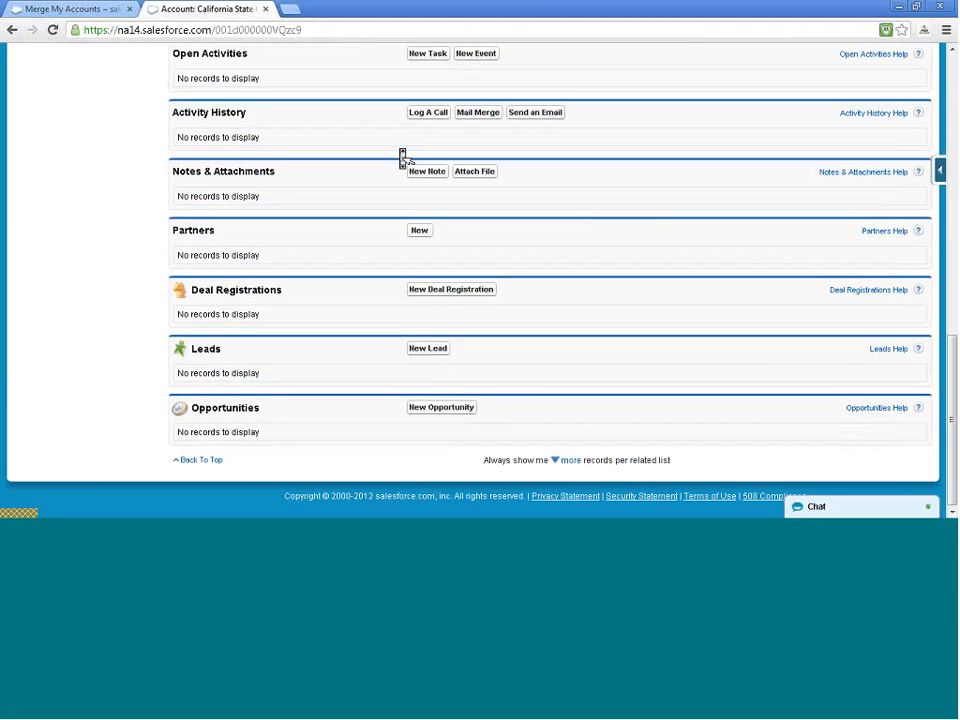
scroll(403, 157, up, 8)
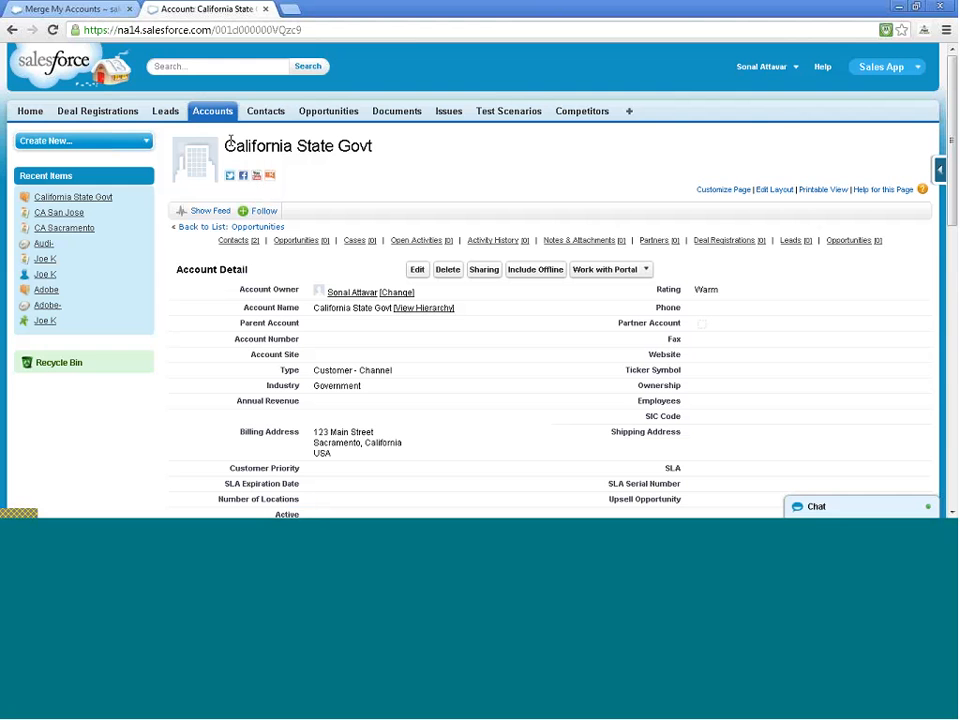
From the Accounts home, open the Mass Delete Accounts tool
click(207, 113)
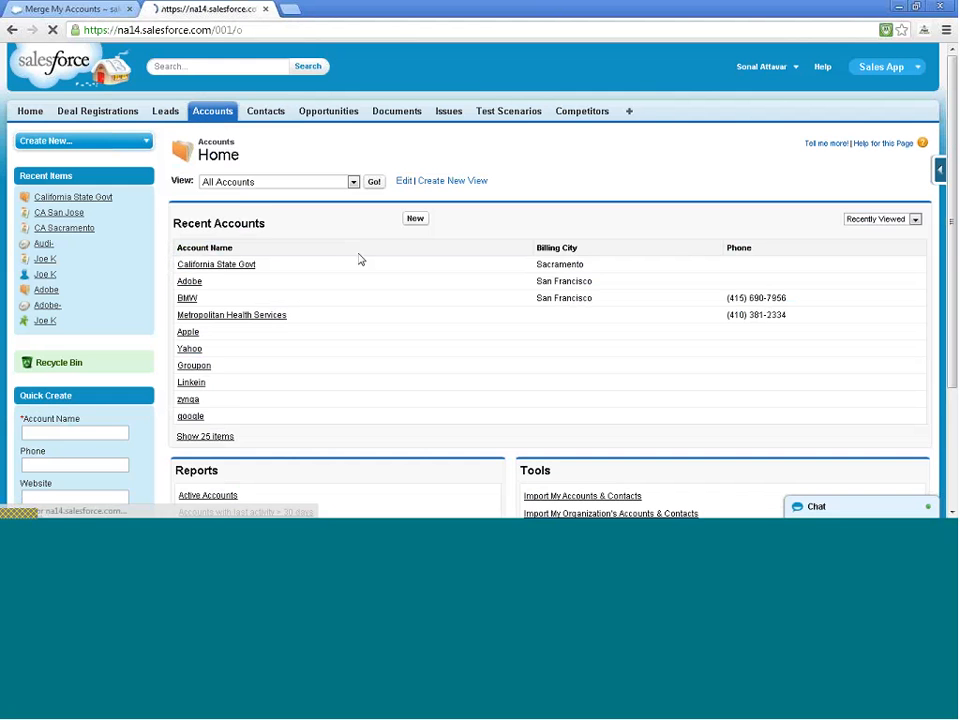
scroll(360, 259, down, 3)
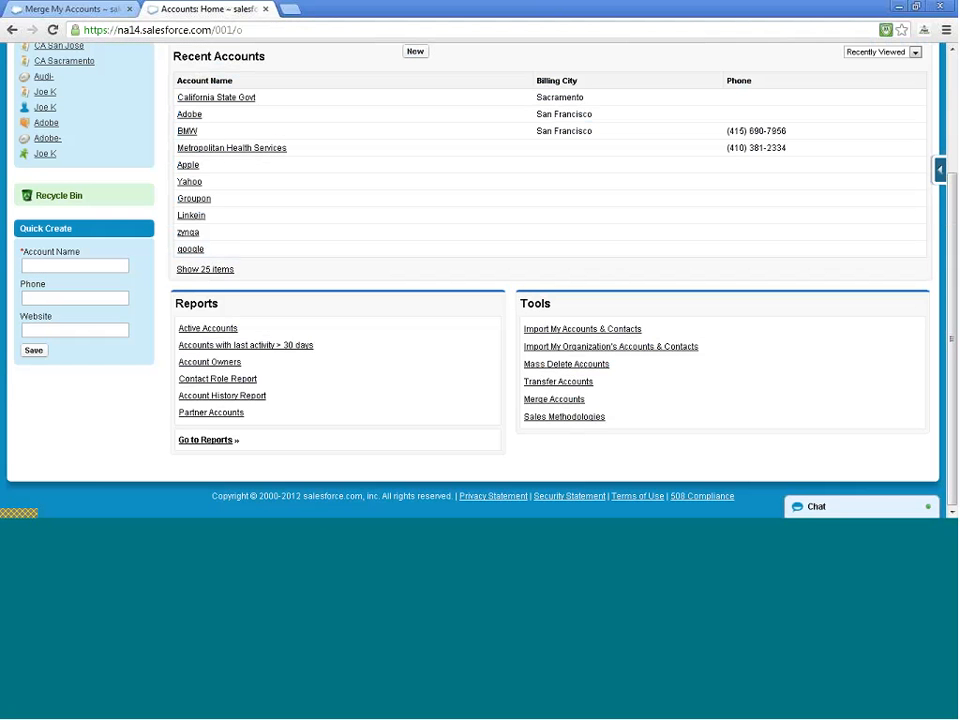
click(565, 368)
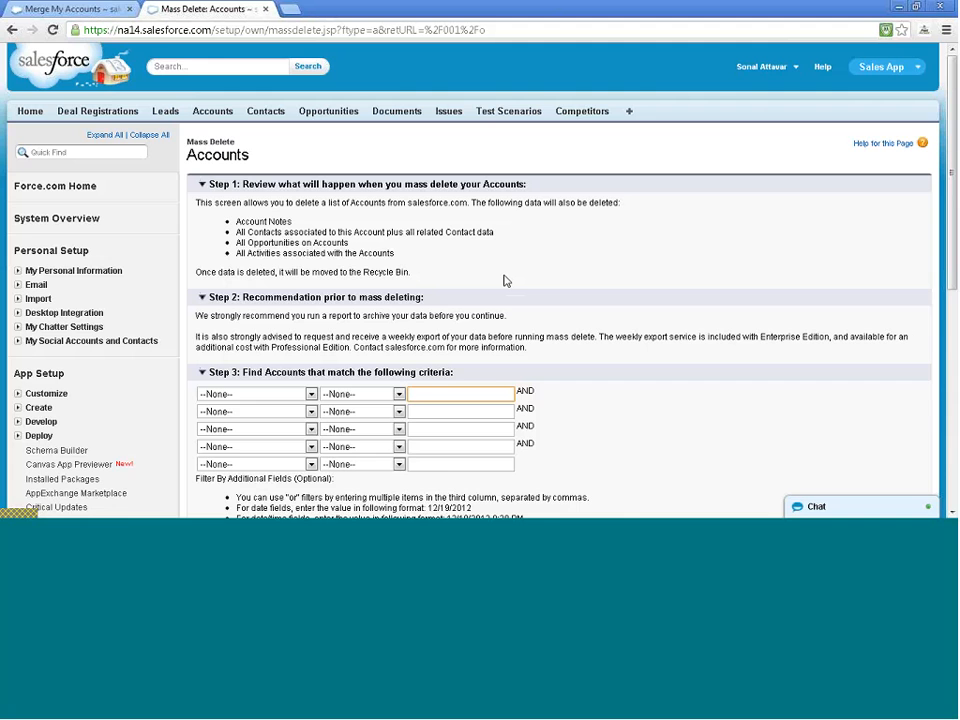
Run the mass-delete account search with no filter criteria set
scroll(505, 281, down, 3)
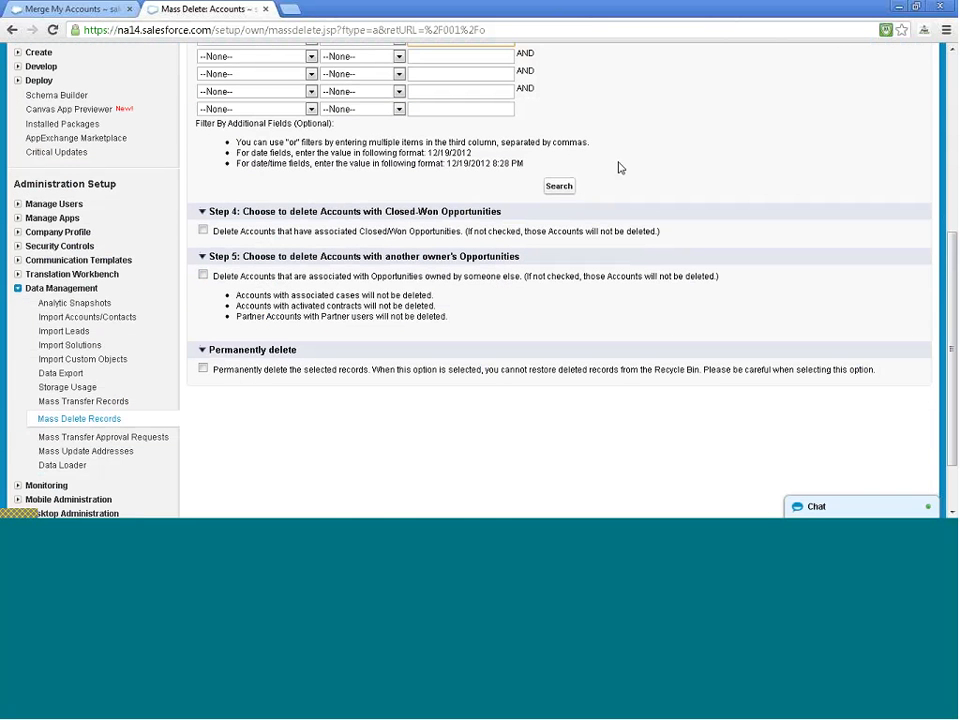
click(562, 188)
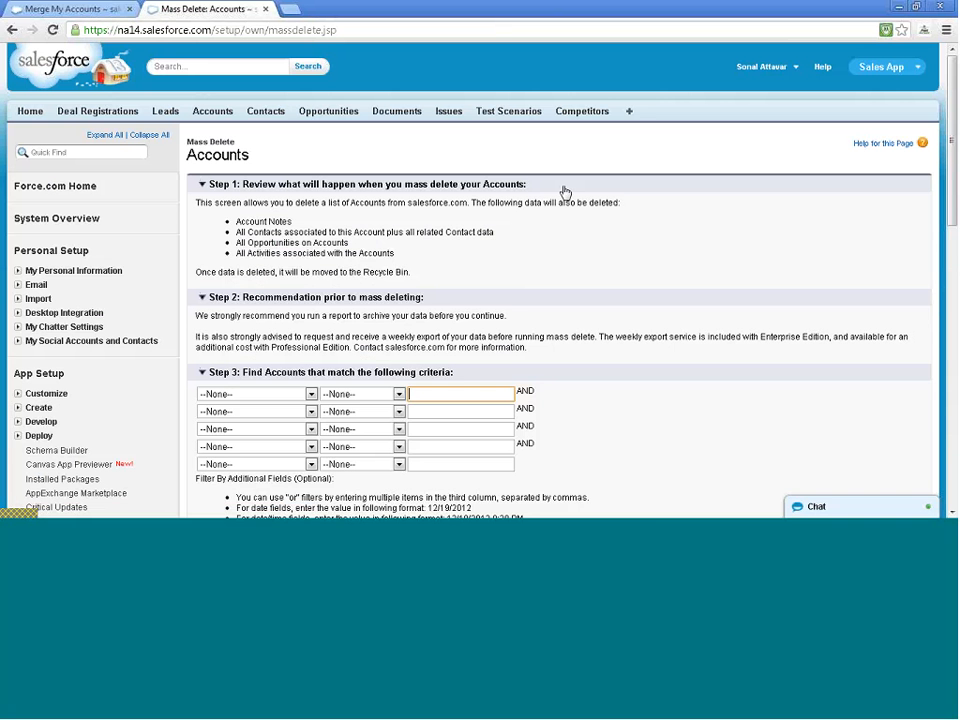
scroll(565, 196, down, 1)
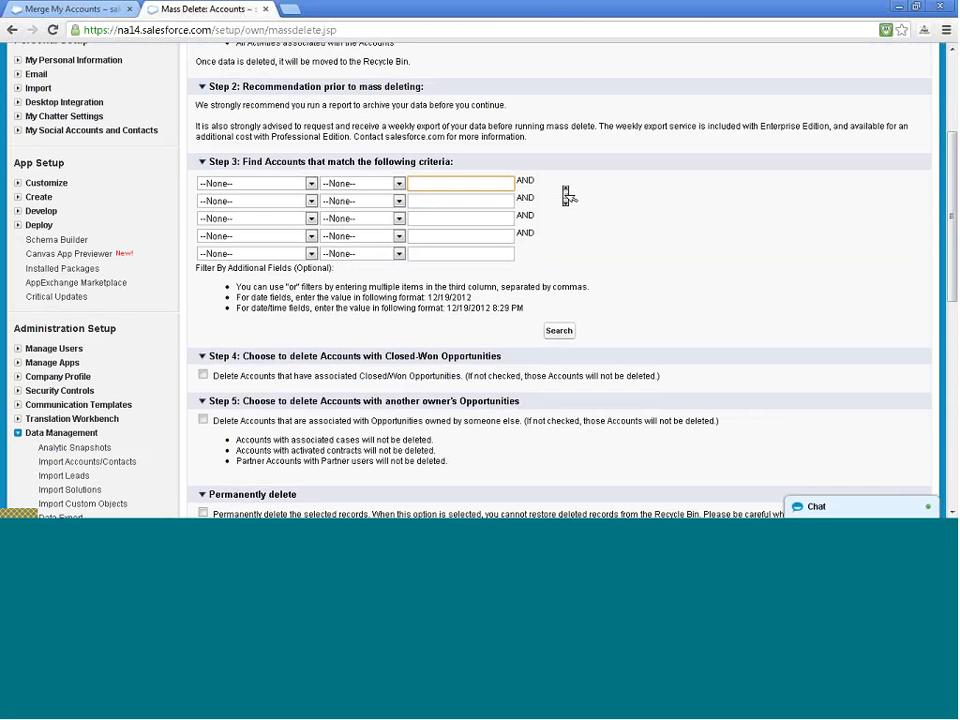
scroll(562, 286, up, 3)
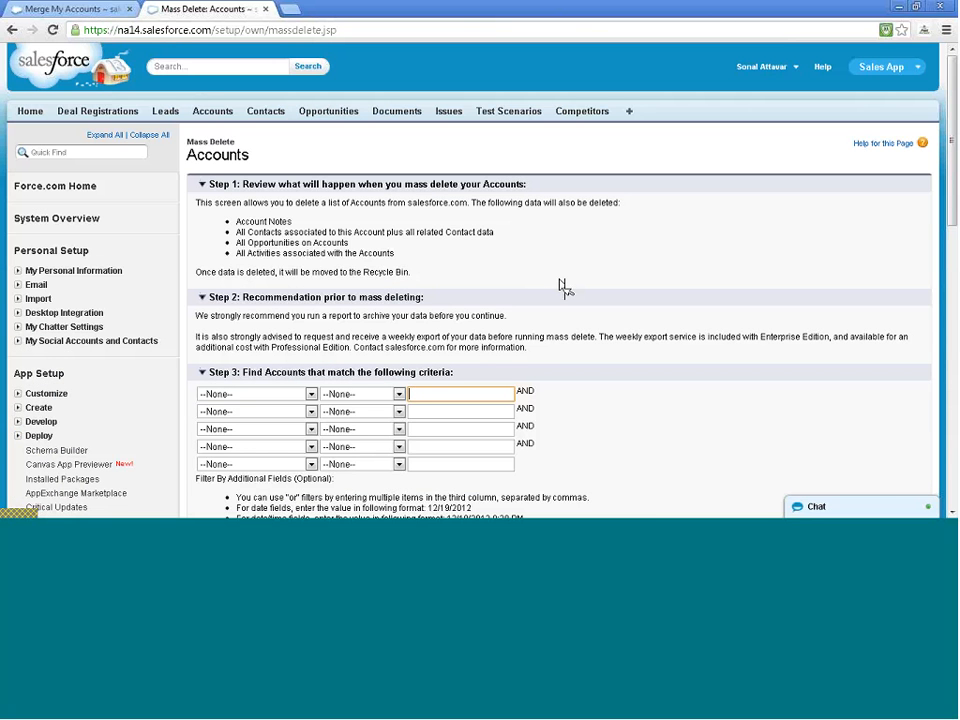
scroll(562, 287, down, 3)
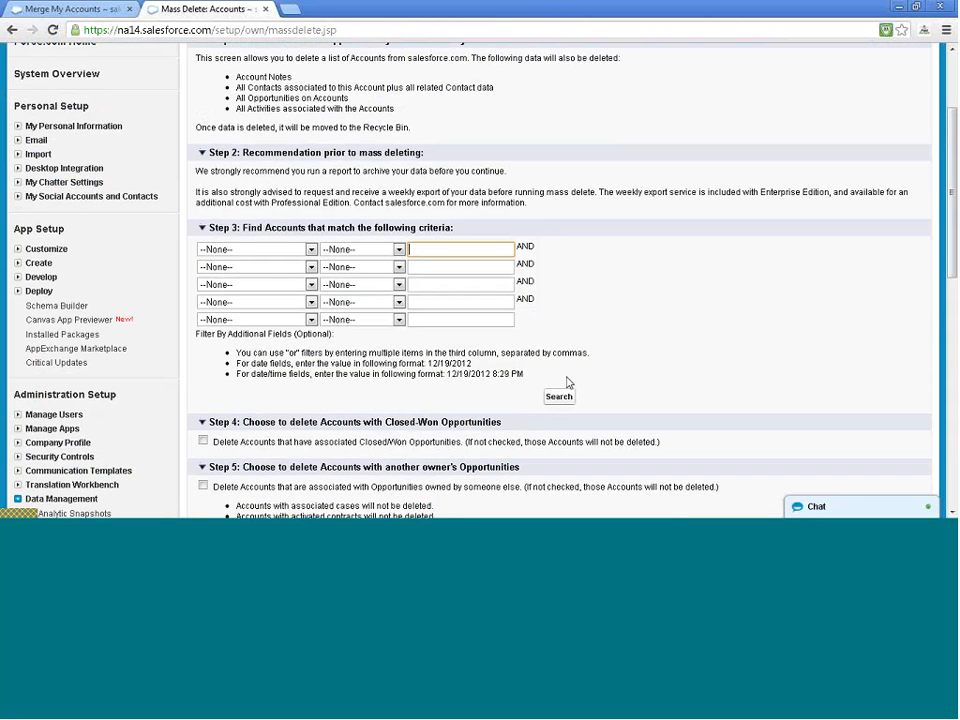
click(559, 397)
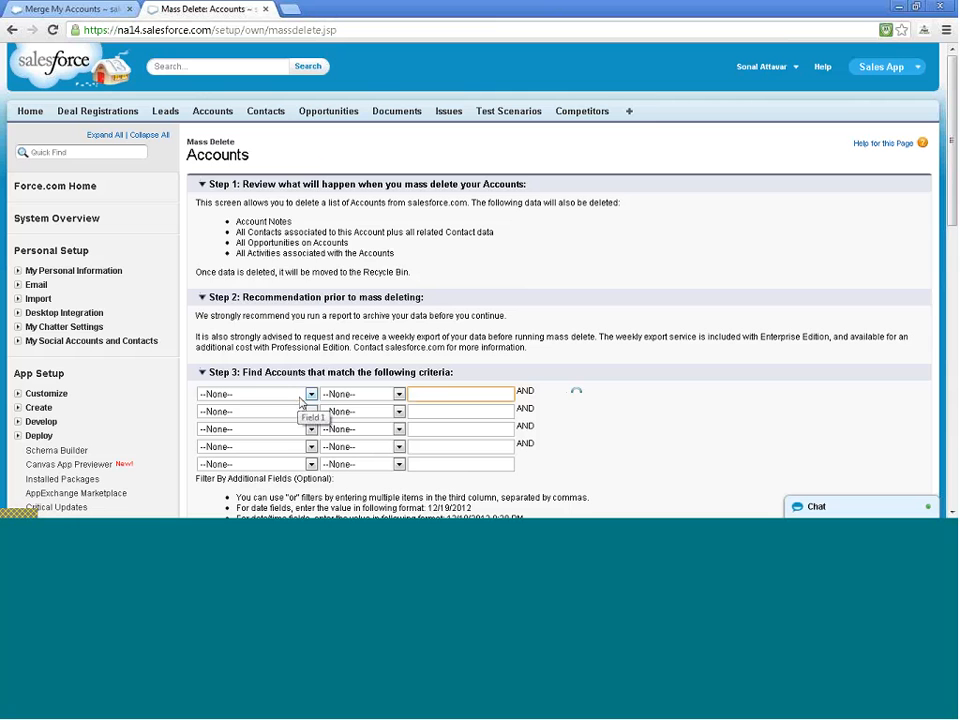
Set the filter to Billing State/Province equals ca and run the search
click(302, 397)
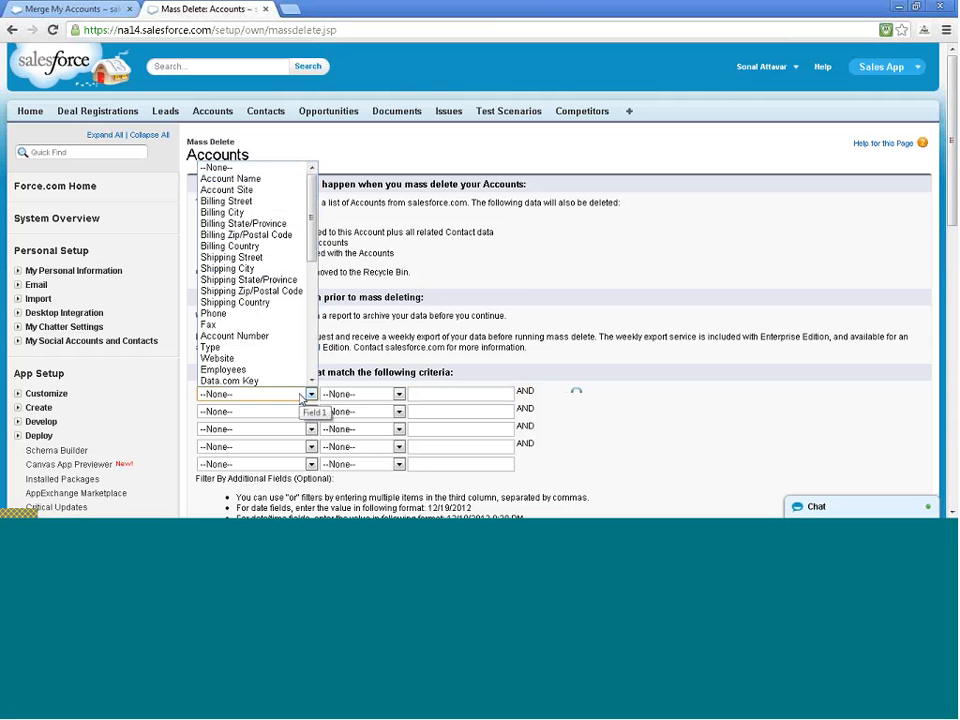
click(243, 223)
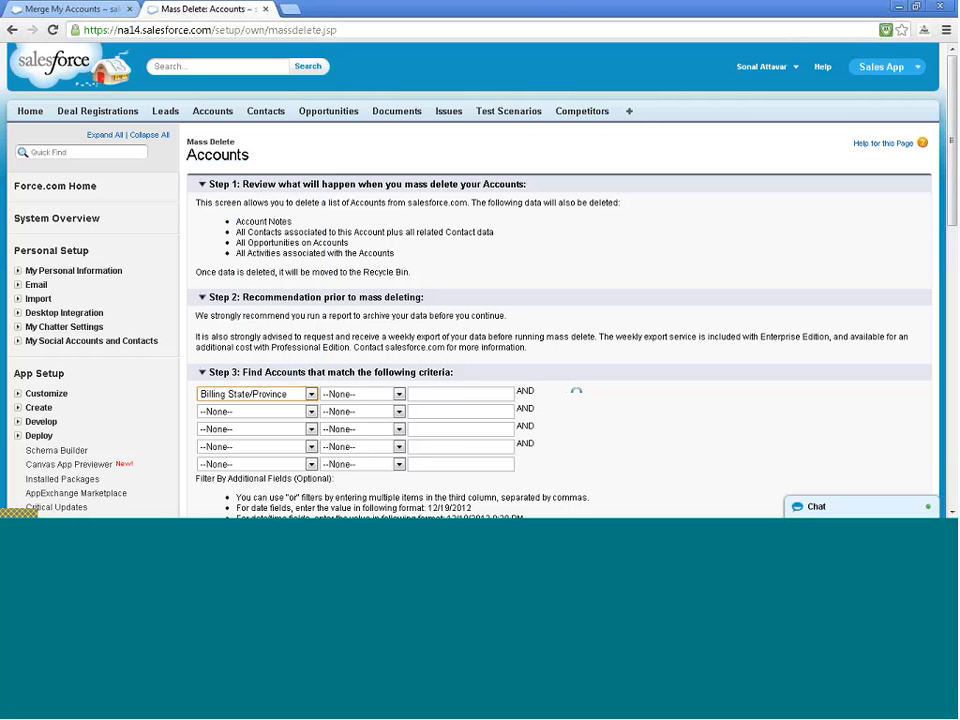
click(360, 394)
click(352, 420)
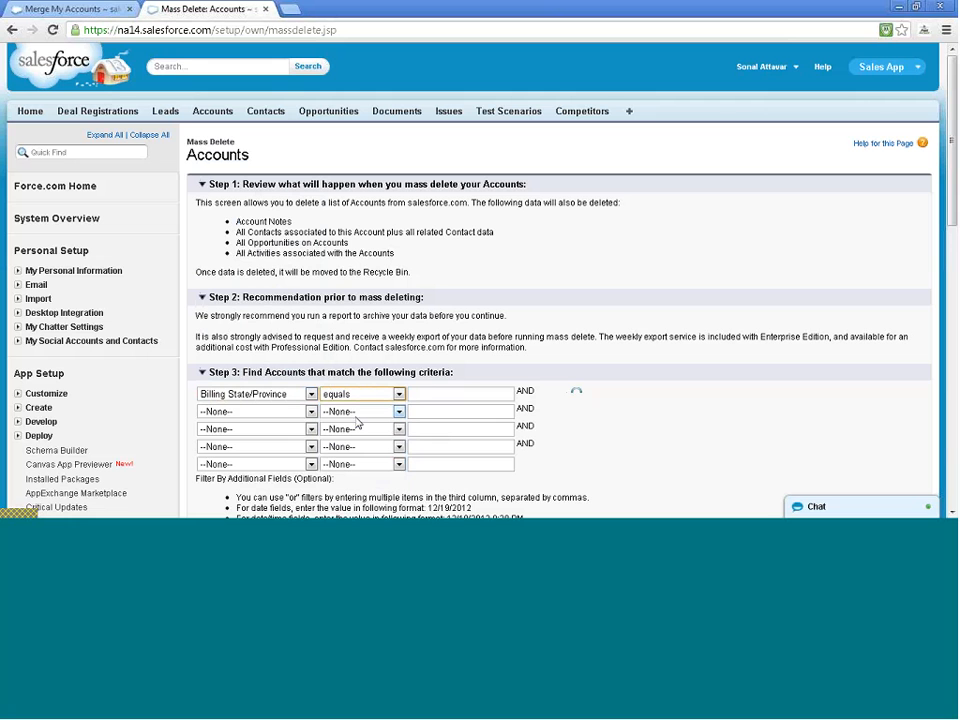
click(435, 395)
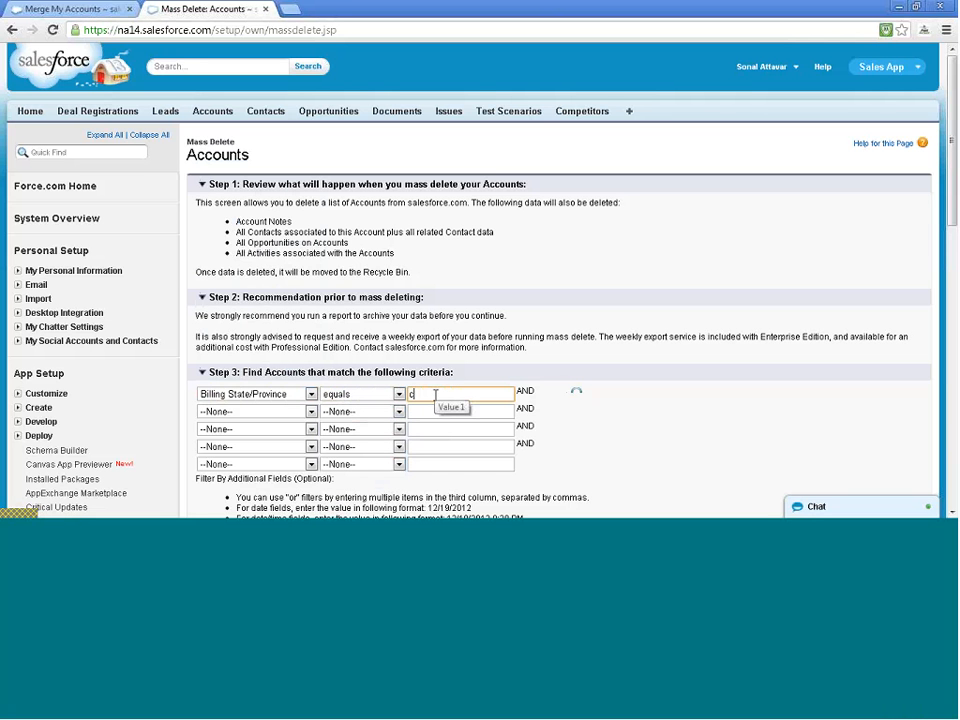
text(cca)
key(BackSpace)
key(BackSpace)
text(a)
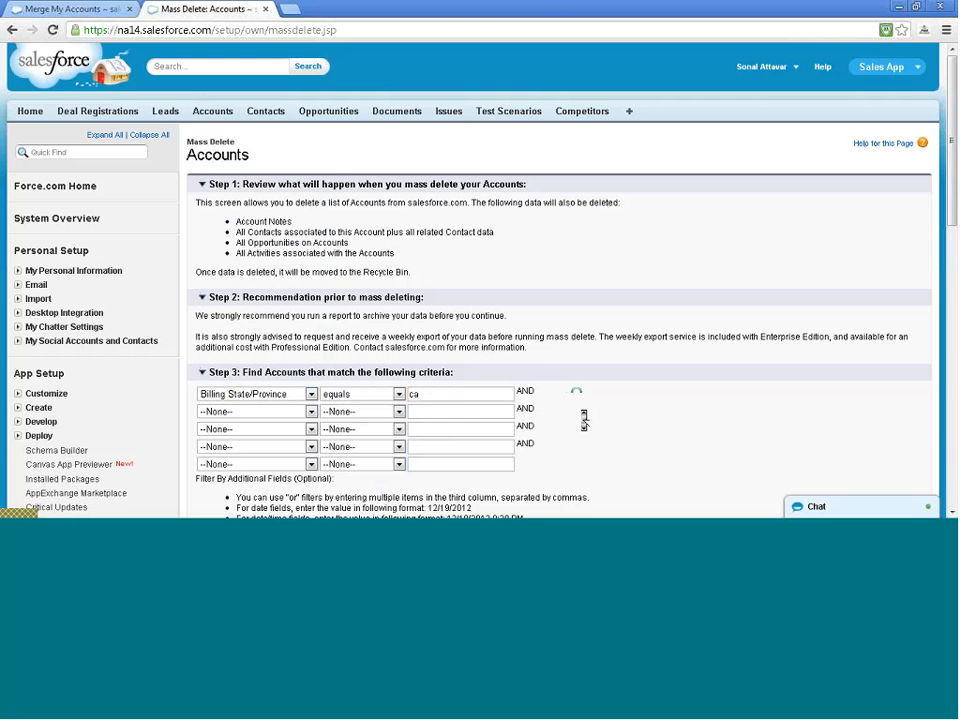
scroll(583, 416, down, 2)
click(556, 377)
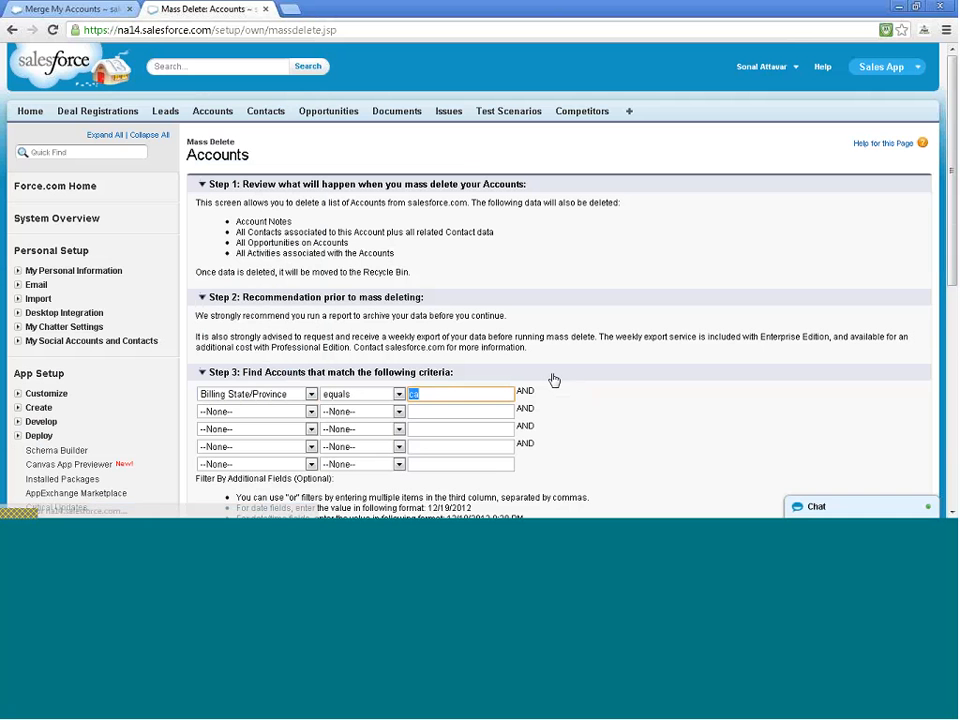
Recheck the Billing State/Province filter and rerun the ca search
scroll(558, 384, down, 1)
scroll(563, 386, down, 3)
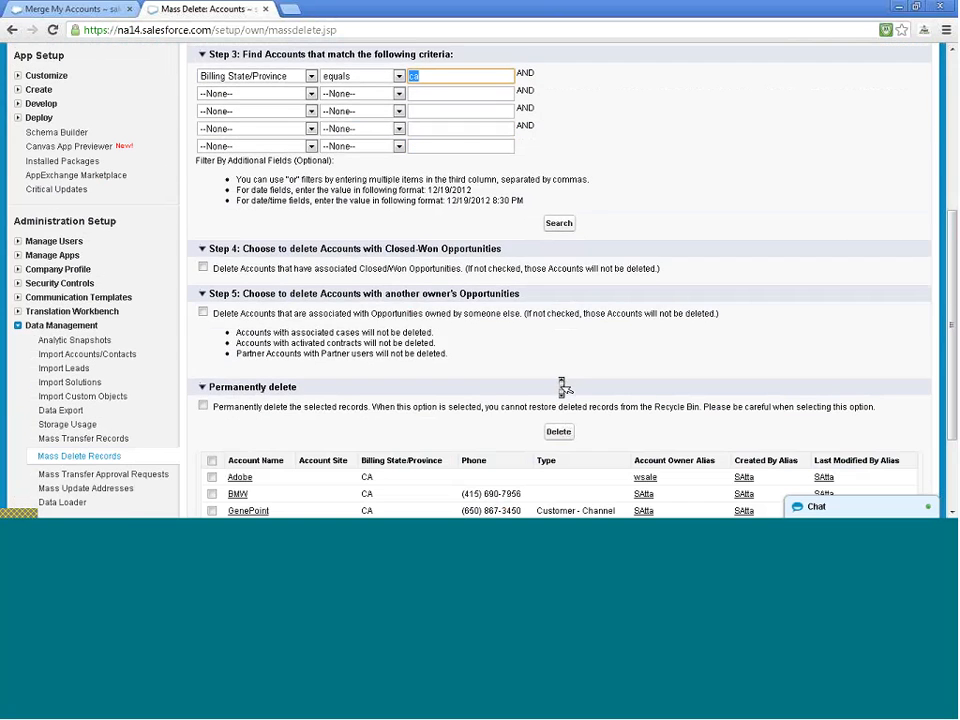
click(565, 228)
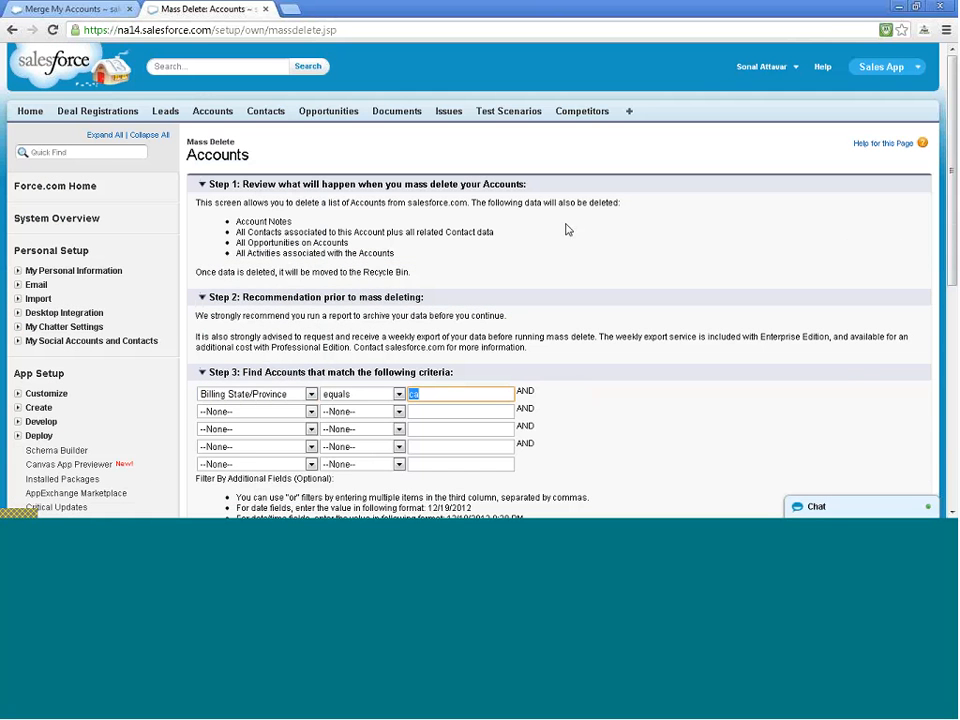
scroll(567, 230, down, 2)
scroll(570, 233, down, 1)
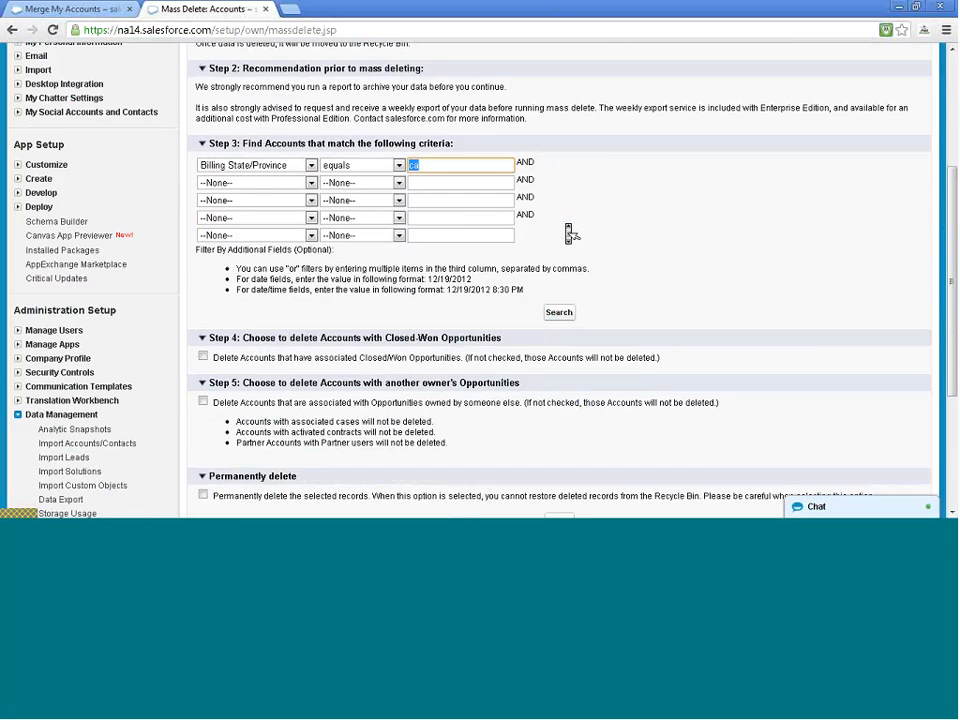
scroll(570, 233, up, 3)
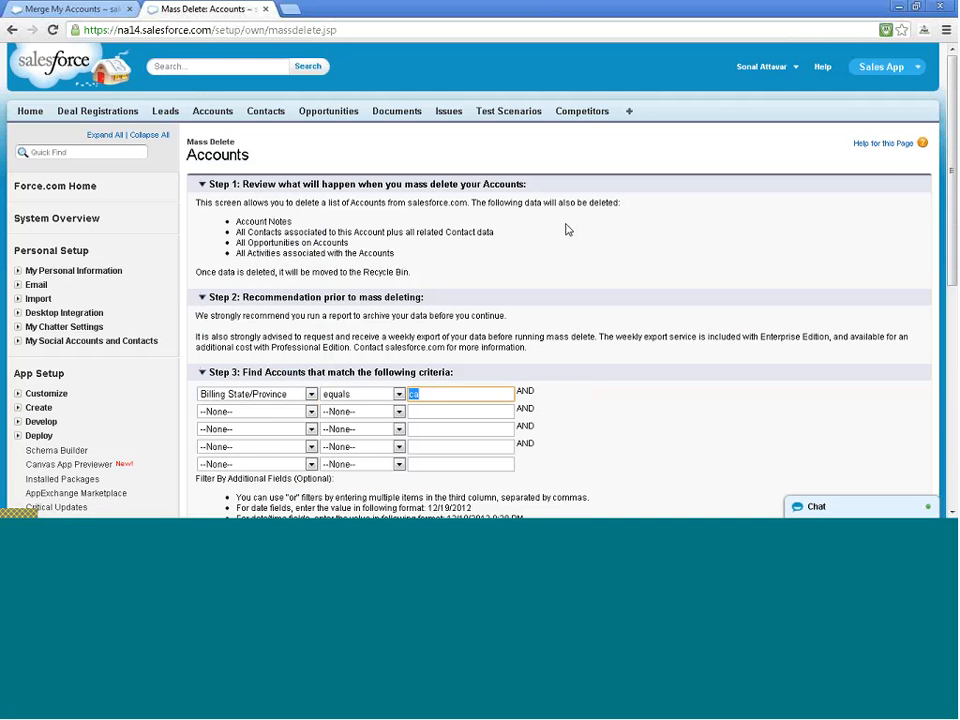
scroll(566, 230, down, 2)
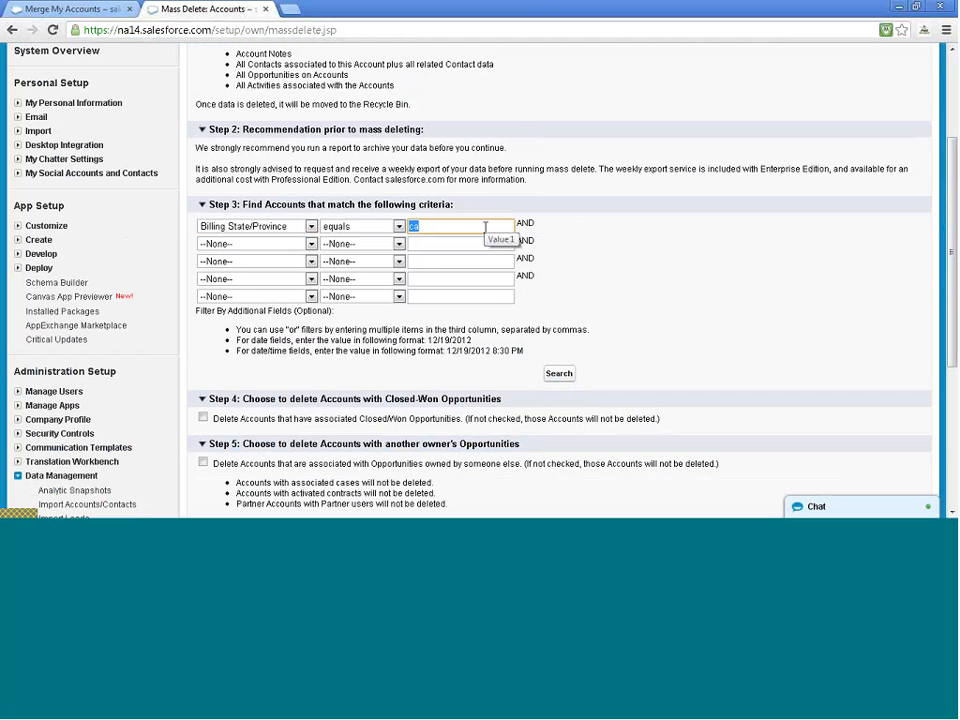
click(311, 227)
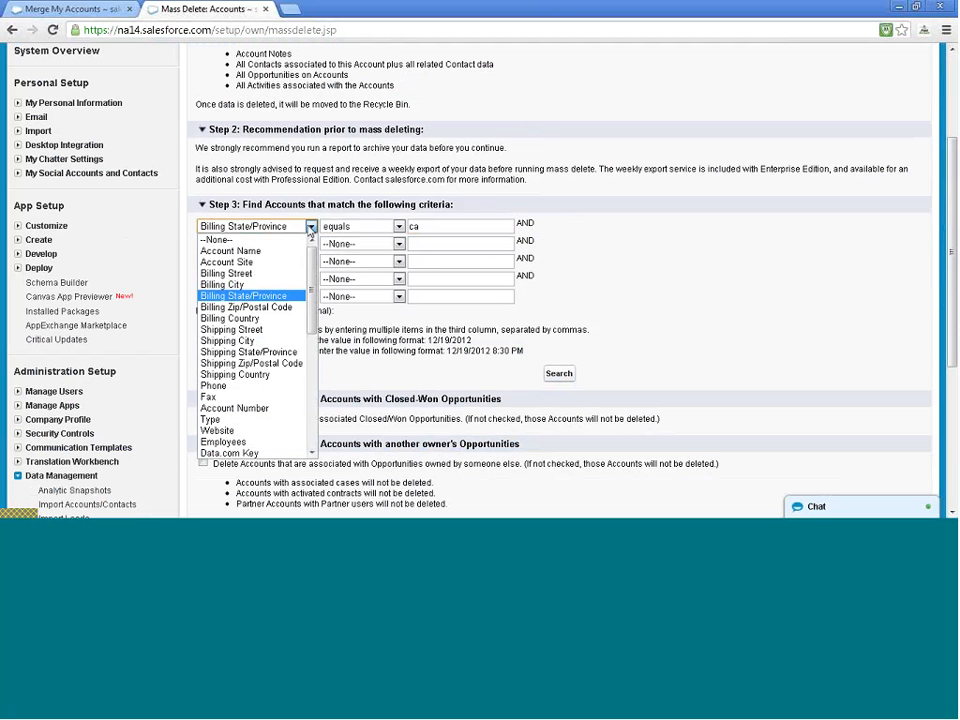
click(424, 227)
click(424, 227)
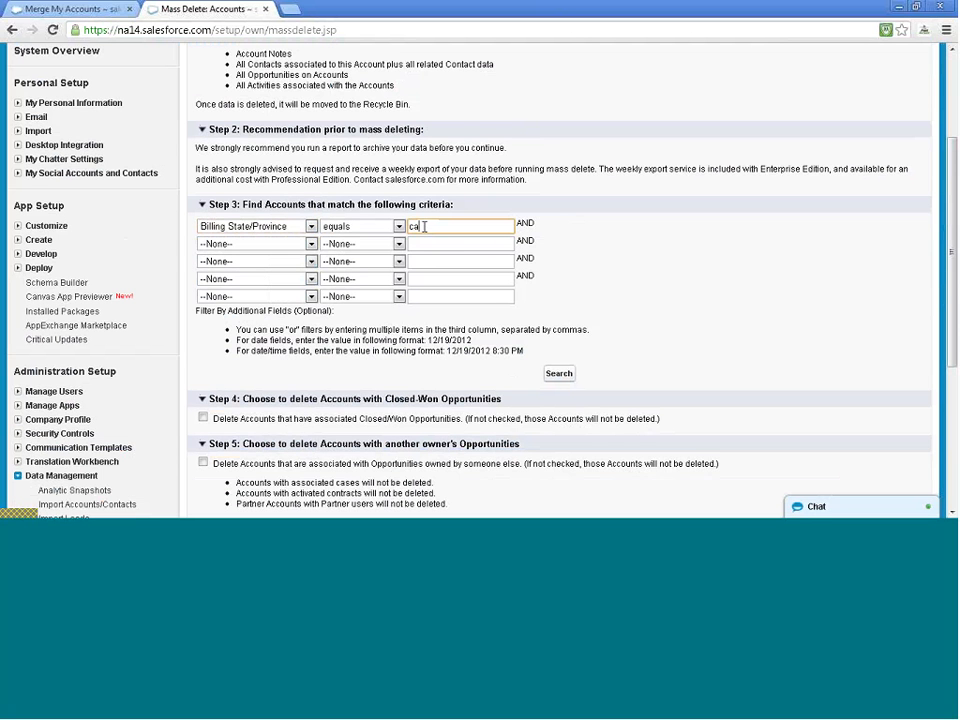
key(Return)
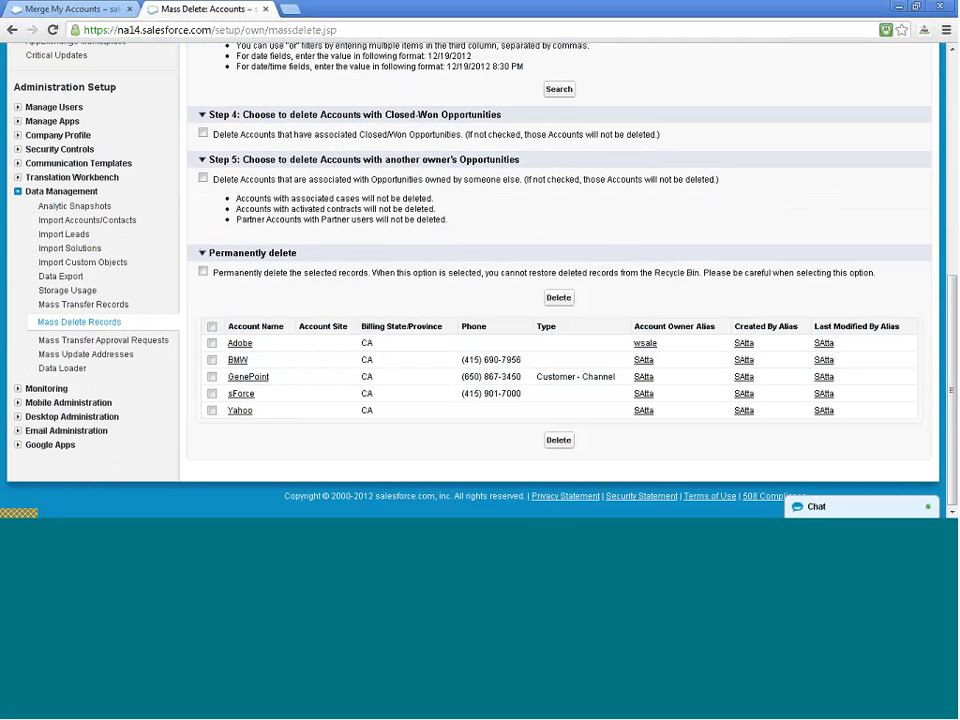
scroll(342, 372, up, 5)
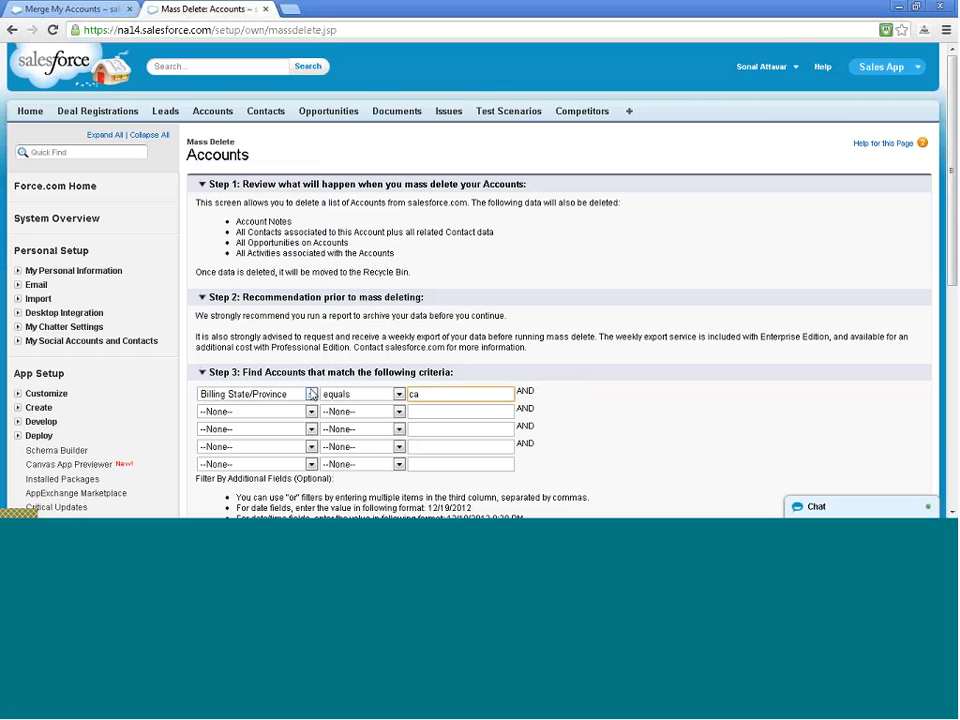
Reset the filter field and operator to --None--, clear ca, and search all accounts
click(285, 394)
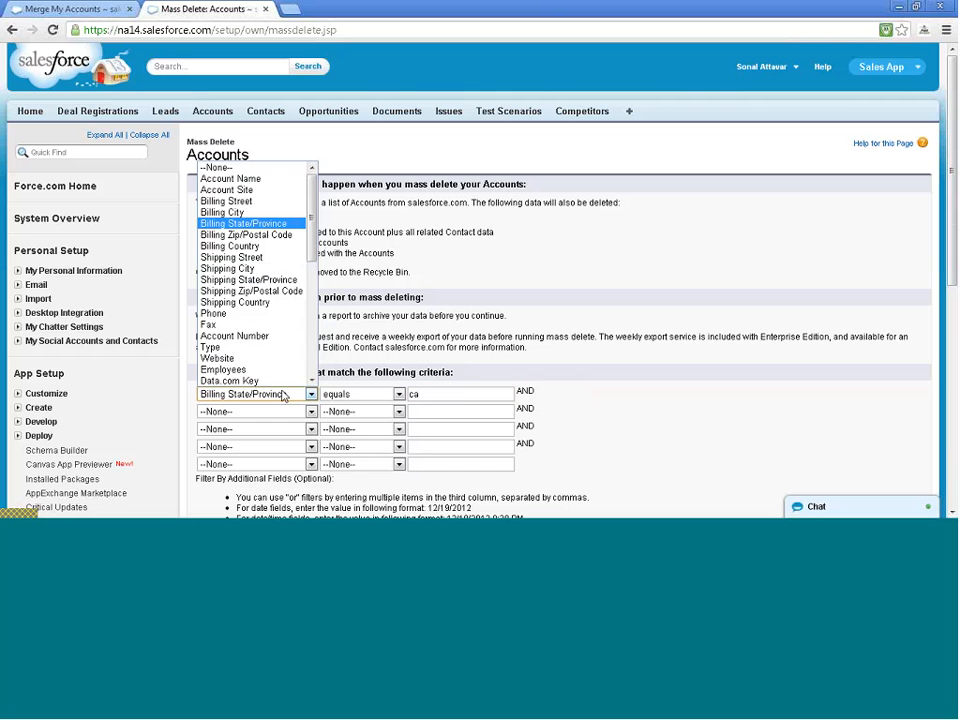
click(258, 170)
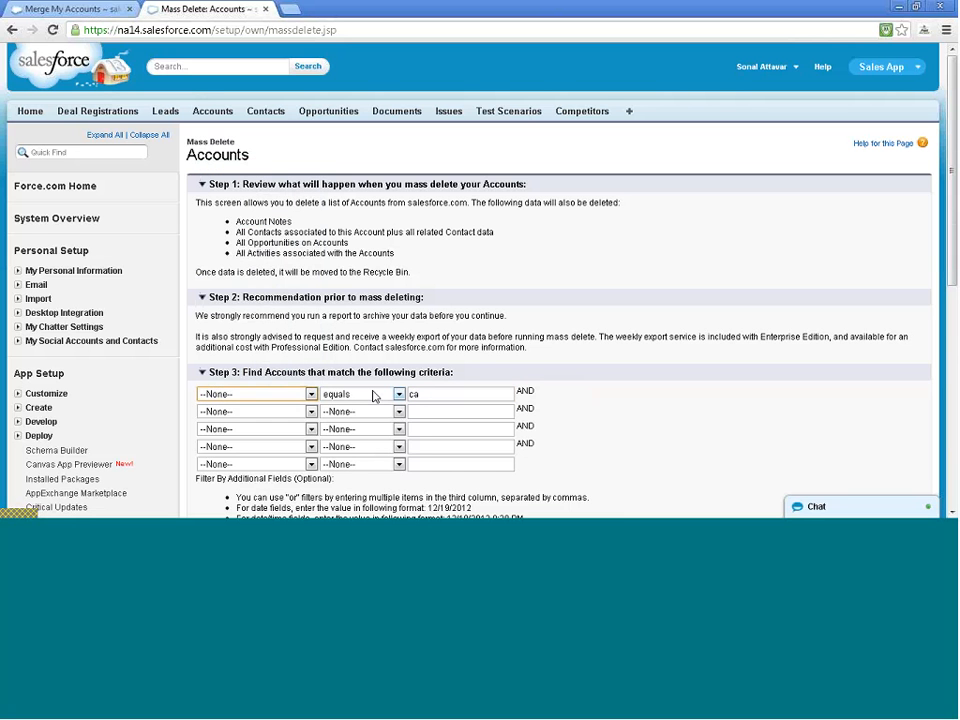
click(373, 394)
click(360, 247)
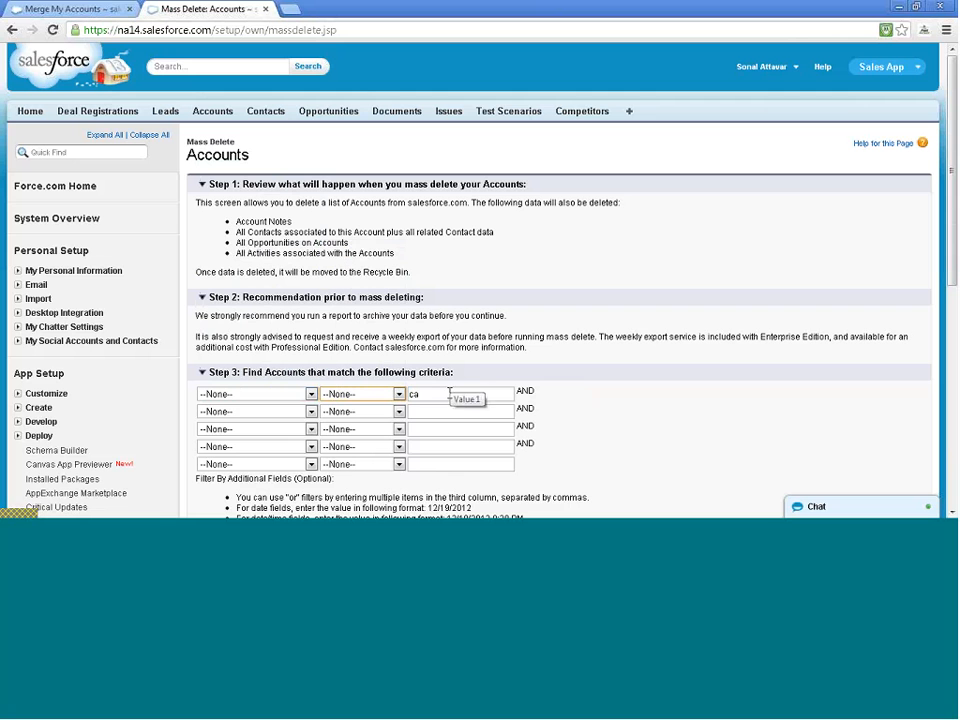
double_click(449, 393)
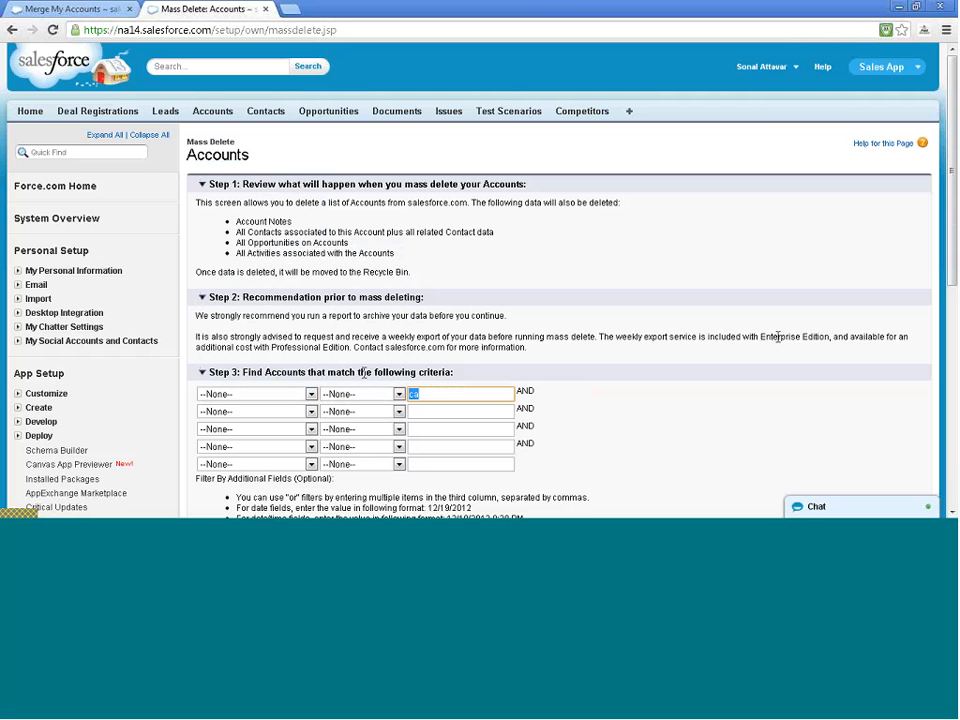
key(BackSpace)
scroll(799, 399, down, 1)
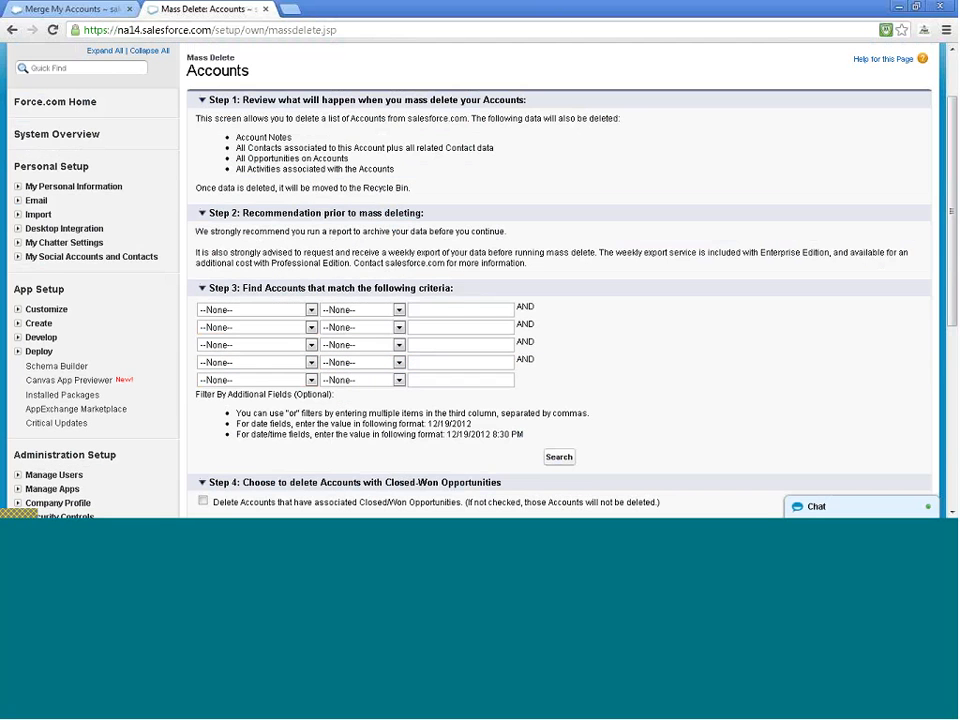
click(559, 457)
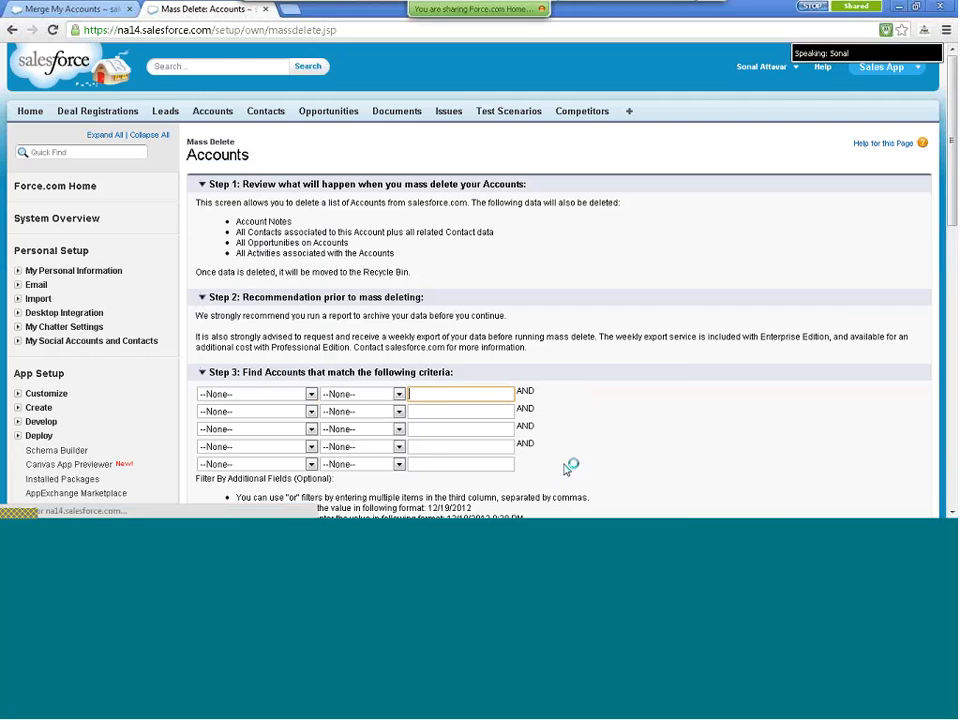
Select every listed account with Toggle All Rows and delete them
scroll(565, 475, up, 2)
scroll(565, 470, down, 1)
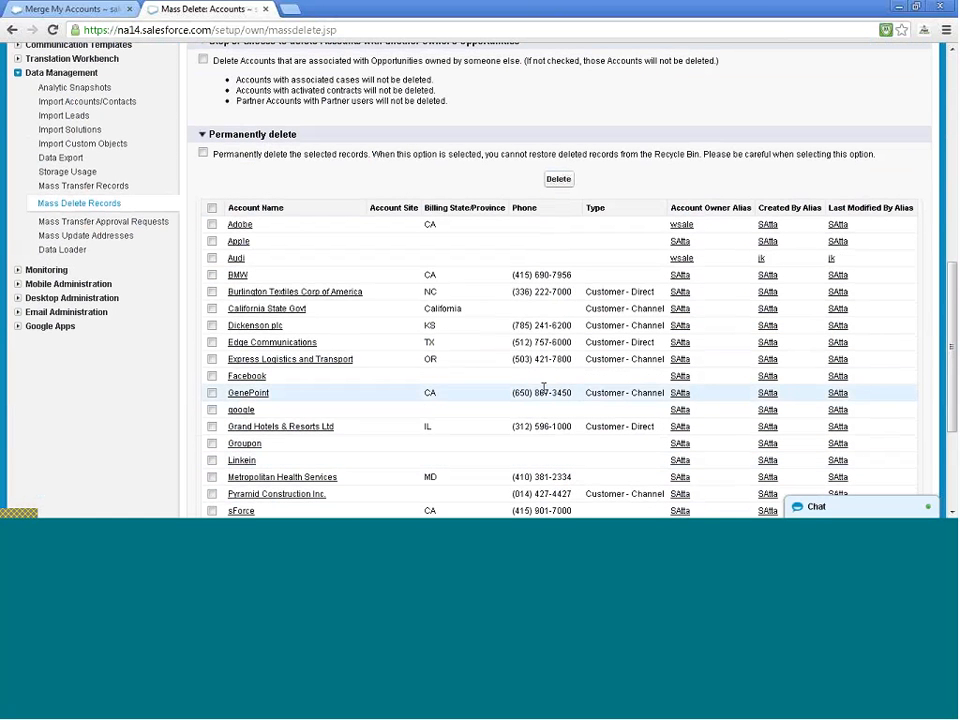
click(211, 208)
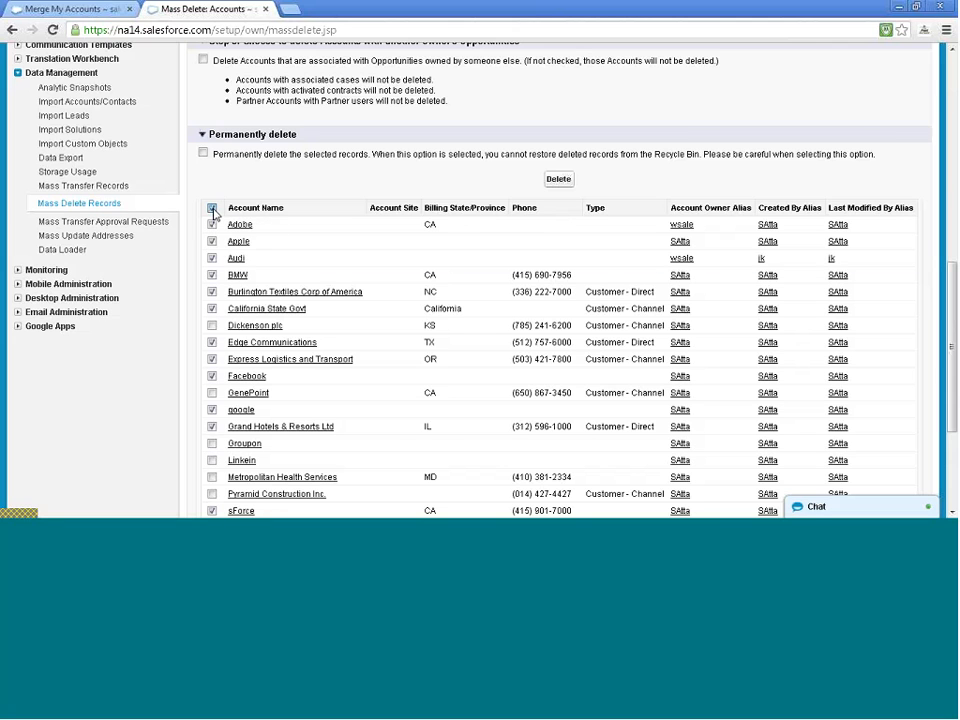
click(212, 209)
scroll(214, 225, down, 3)
scroll(216, 220, up, 5)
scroll(216, 220, up, 1)
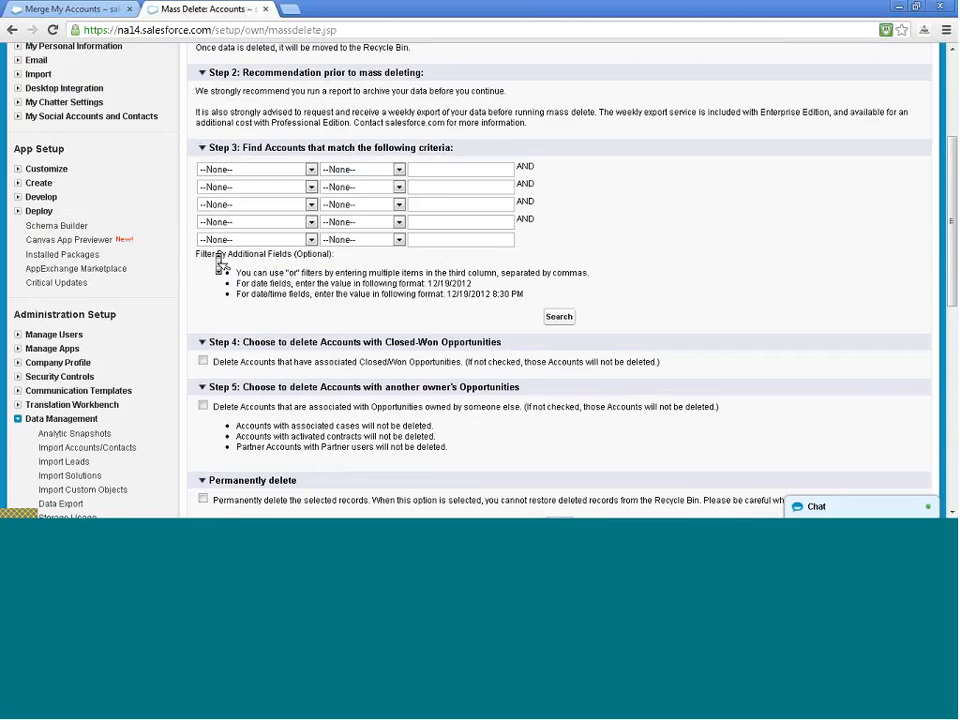
scroll(221, 266, down, 4)
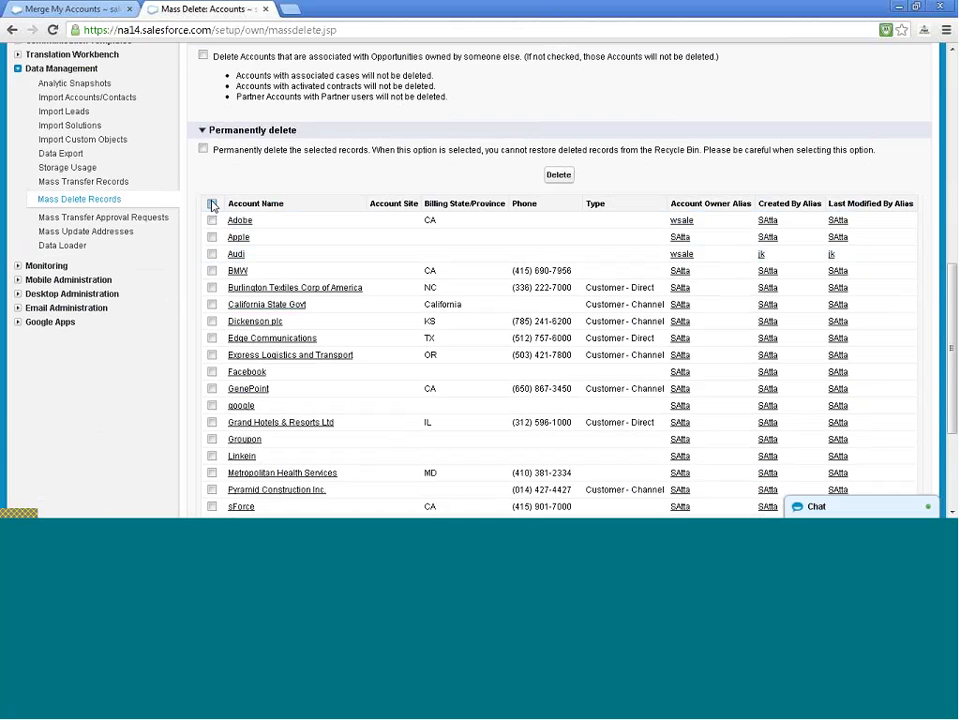
click(212, 204)
scroll(333, 222, down, 3)
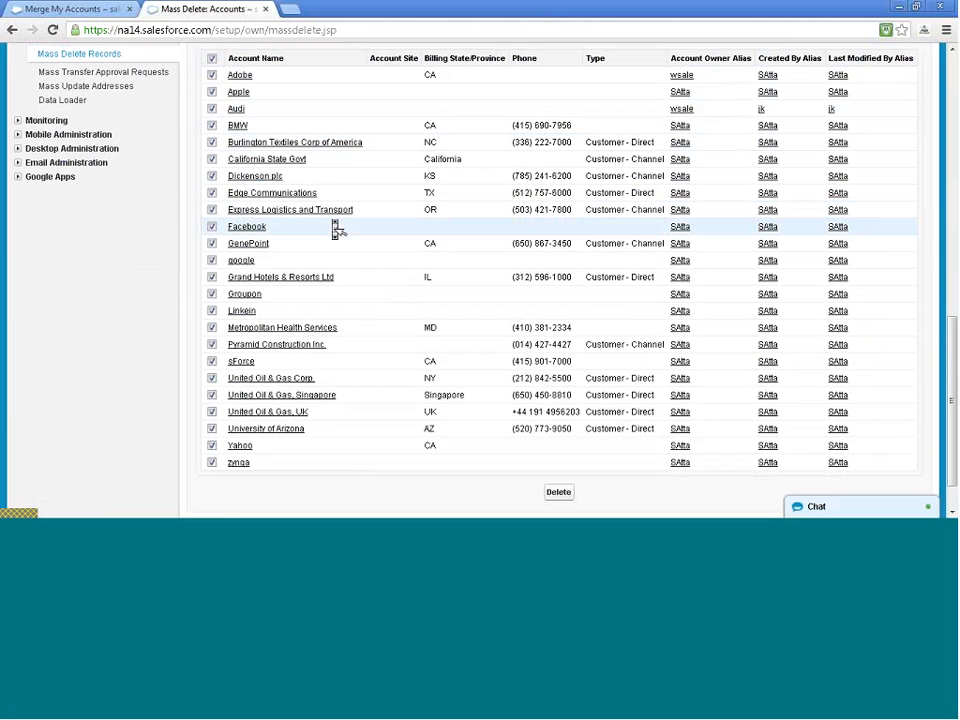
scroll(594, 181, up, 1)
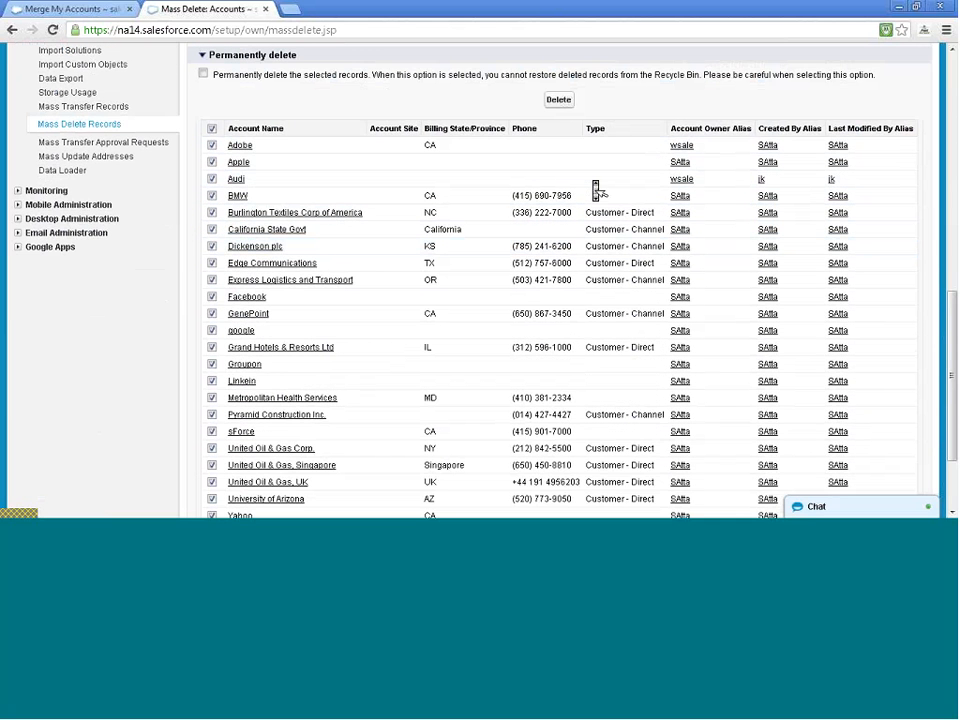
click(557, 101)
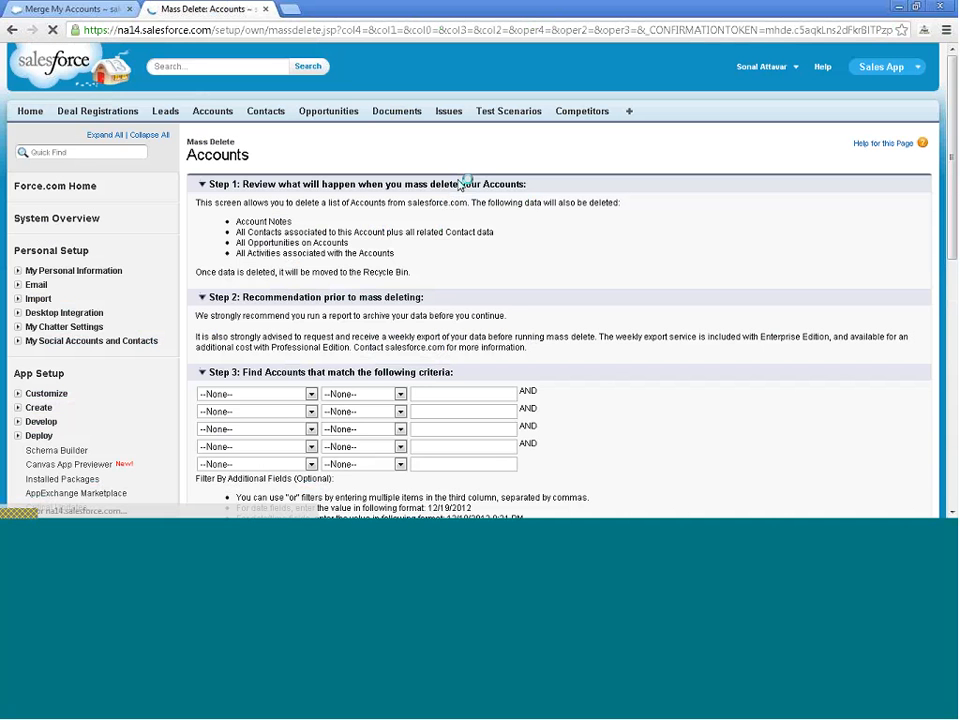
Scroll through the remaining accounts listed on the Mass Delete Accounts page
scroll(440, 275, down, 5)
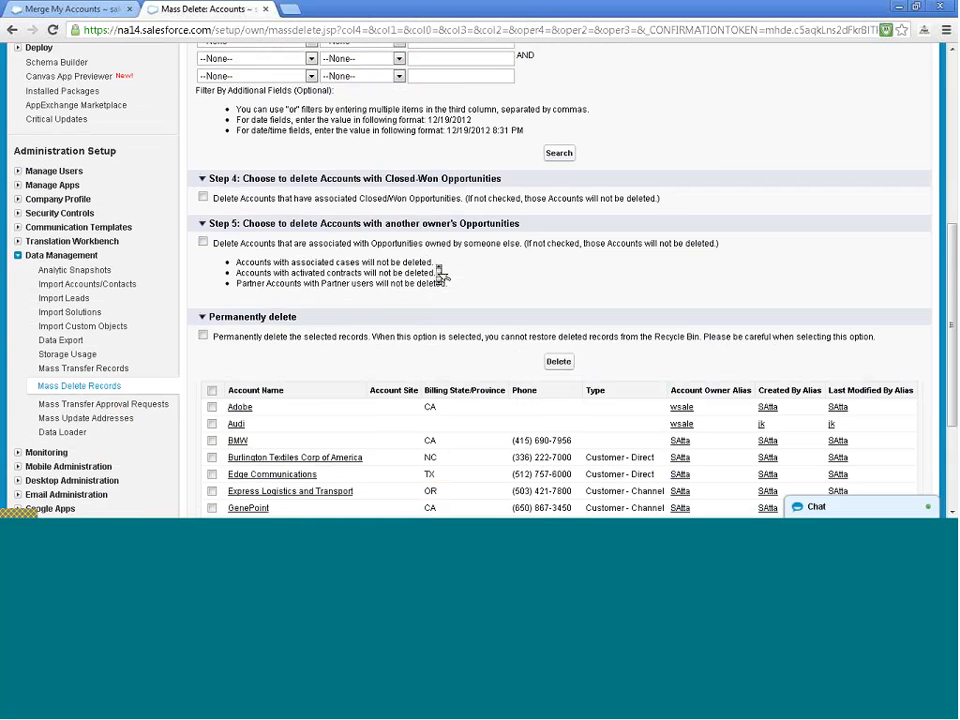
scroll(440, 275, down, 1)
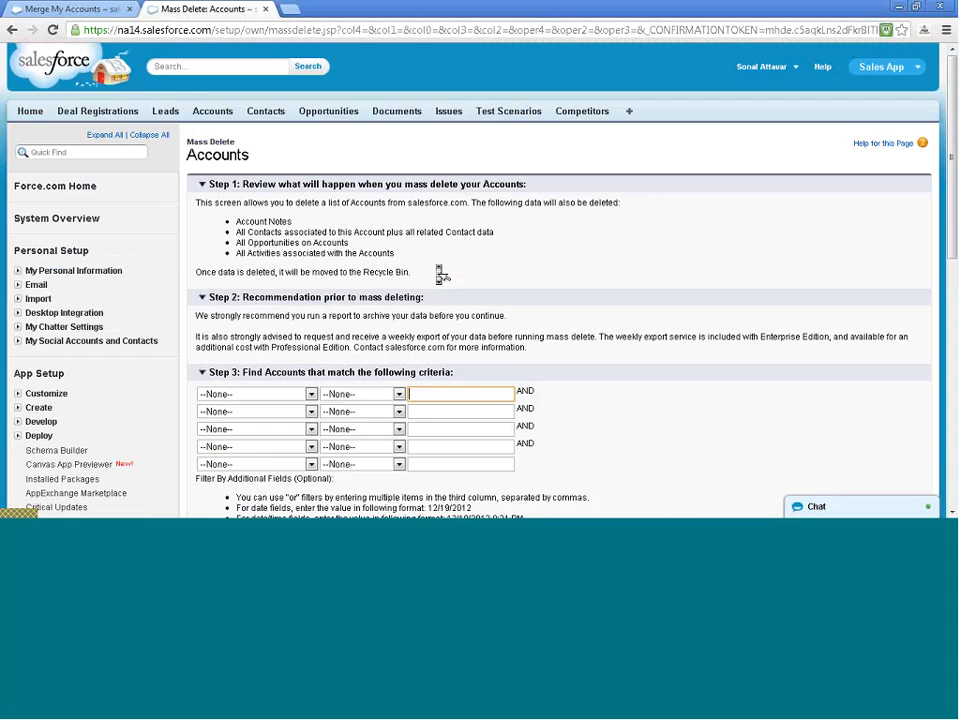
scroll(440, 273, down, 1)
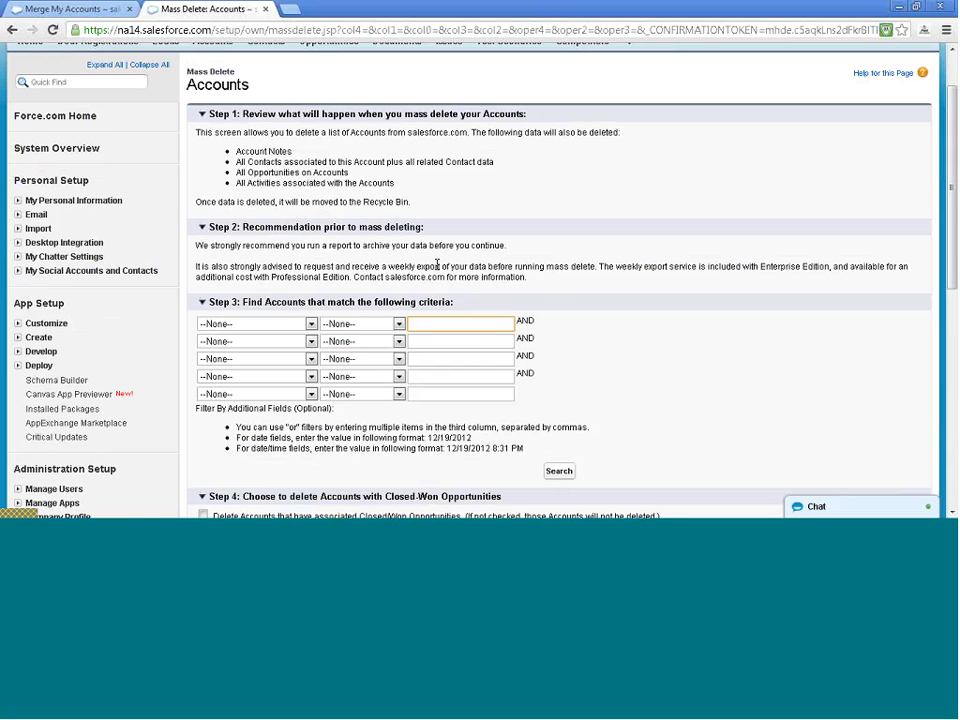
scroll(437, 265, down, 5)
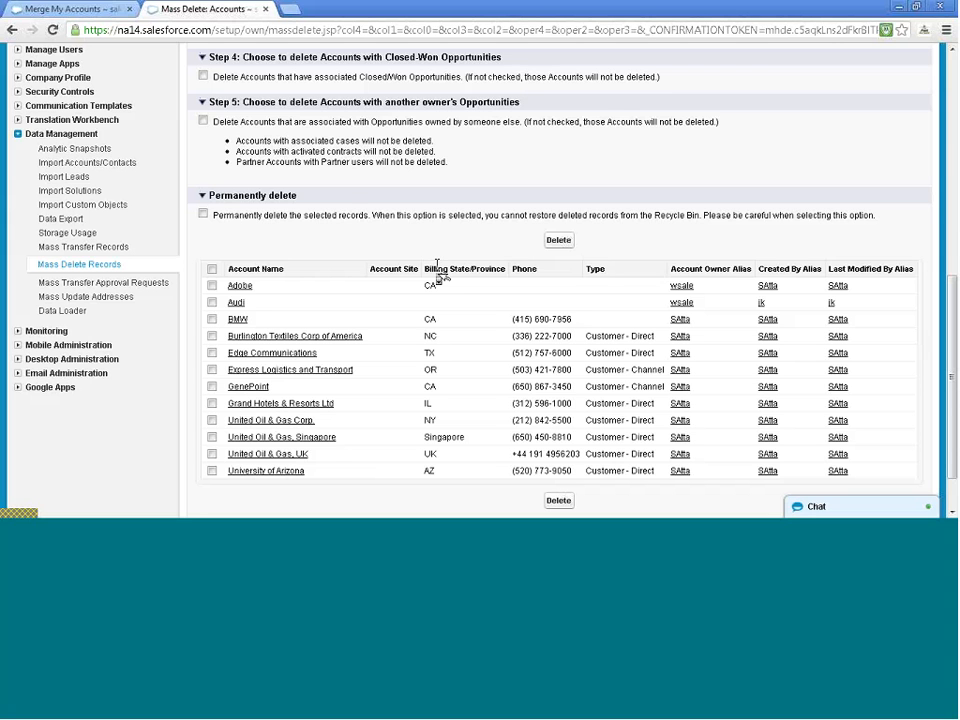
From Home's Recycle Bin, undelete all records except the Issue track image document
click(36, 8)
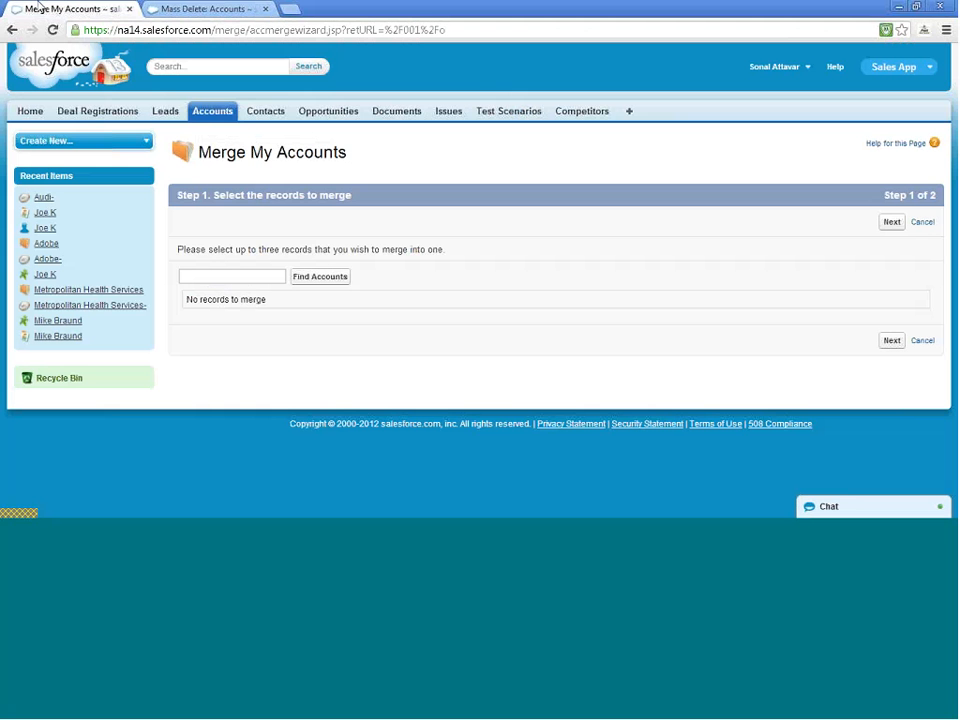
click(24, 111)
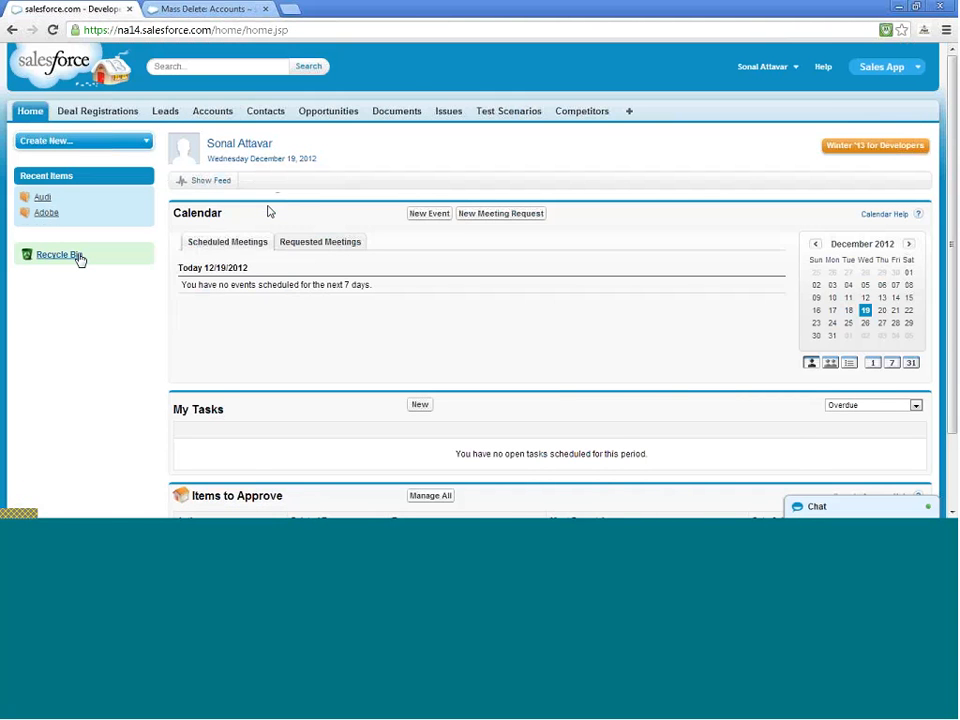
click(78, 257)
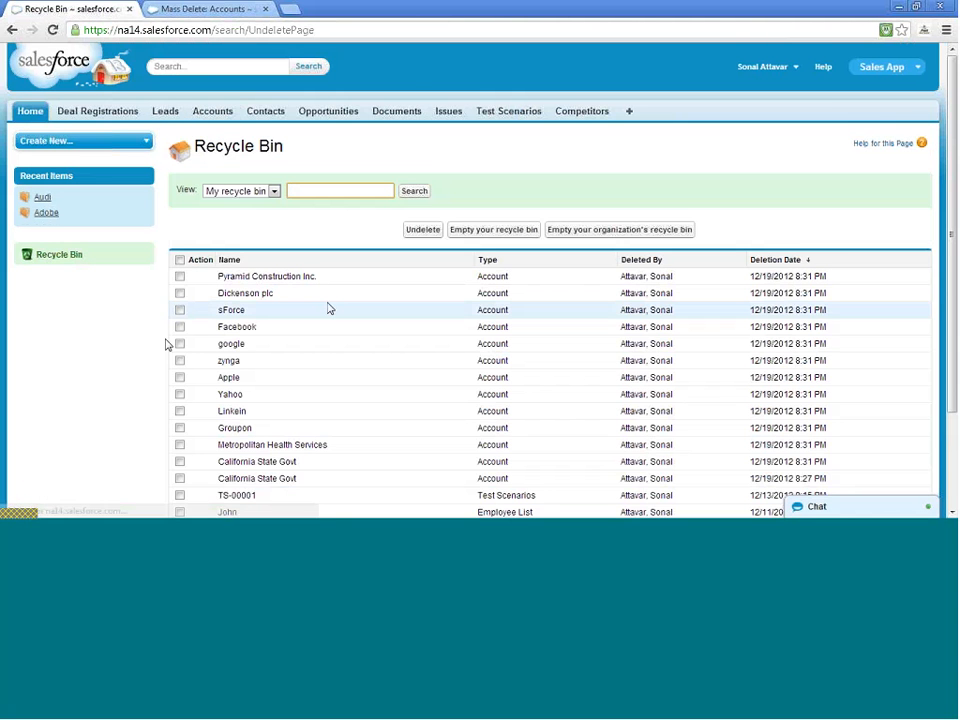
scroll(330, 312, down, 3)
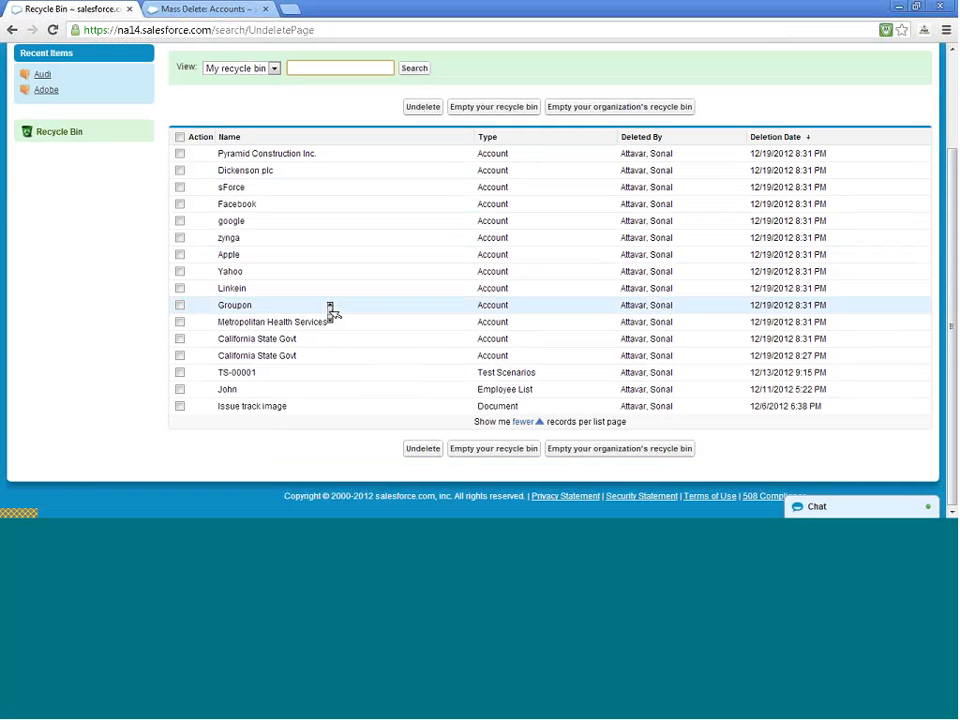
scroll(330, 309, up, 2)
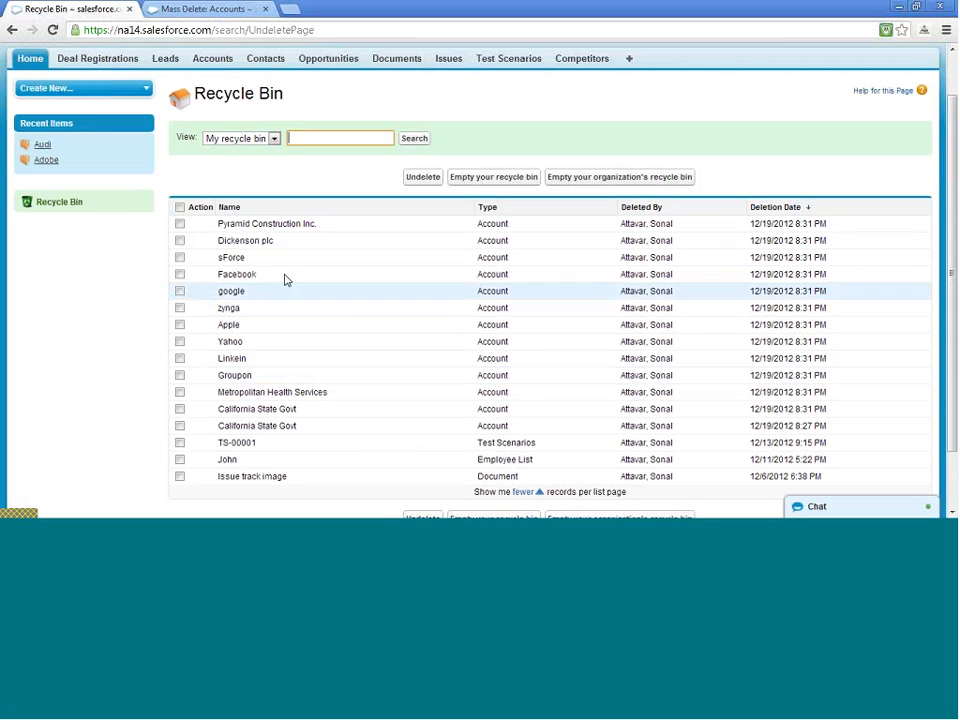
click(180, 208)
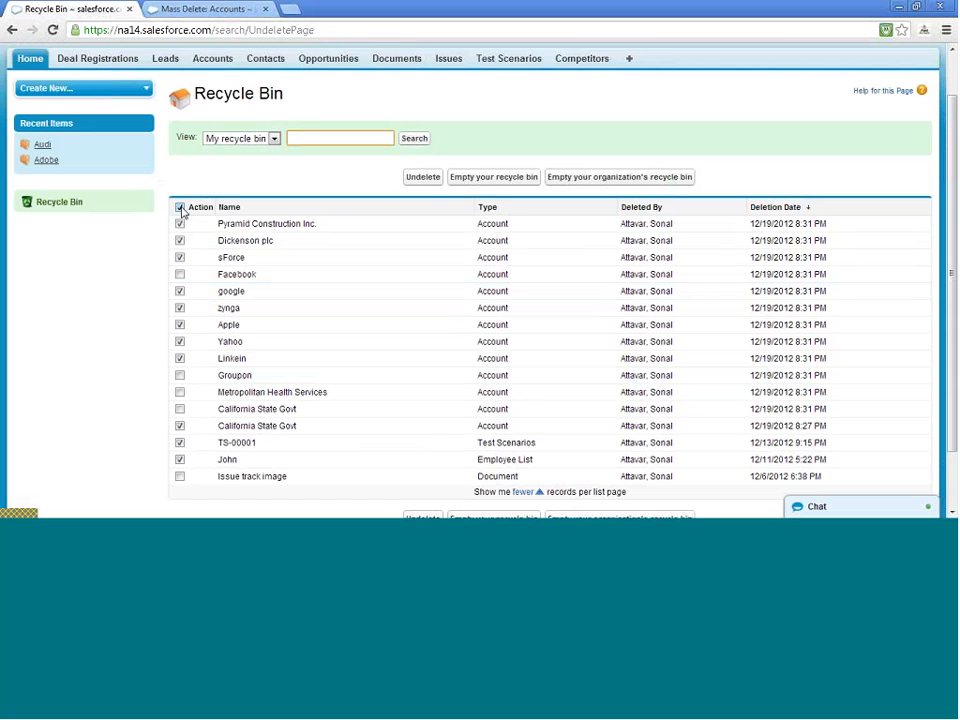
click(180, 477)
click(180, 477)
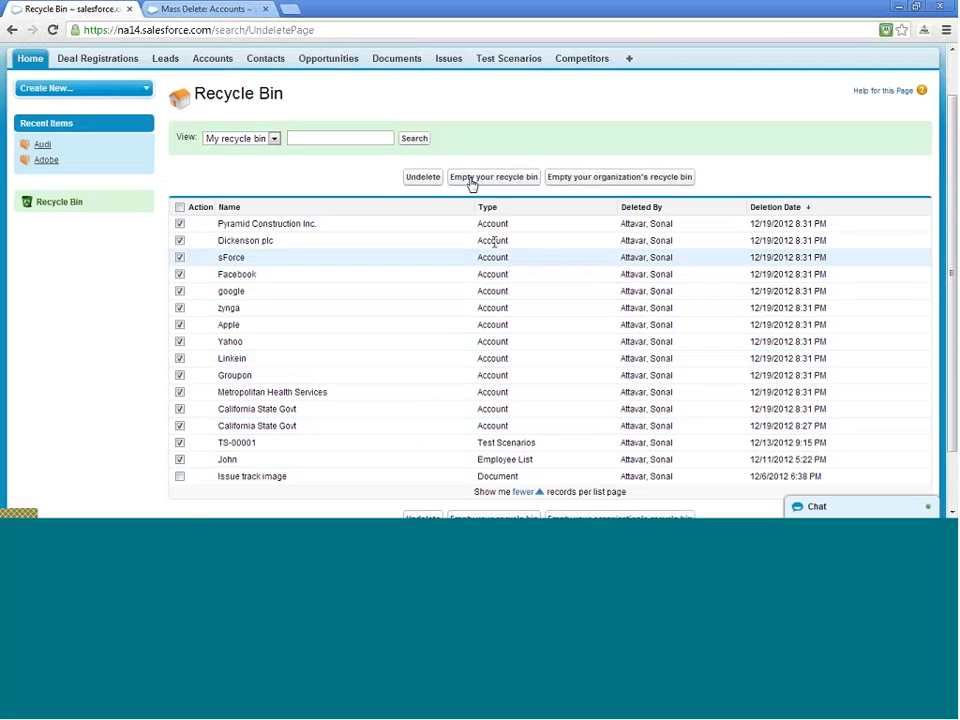
click(430, 181)
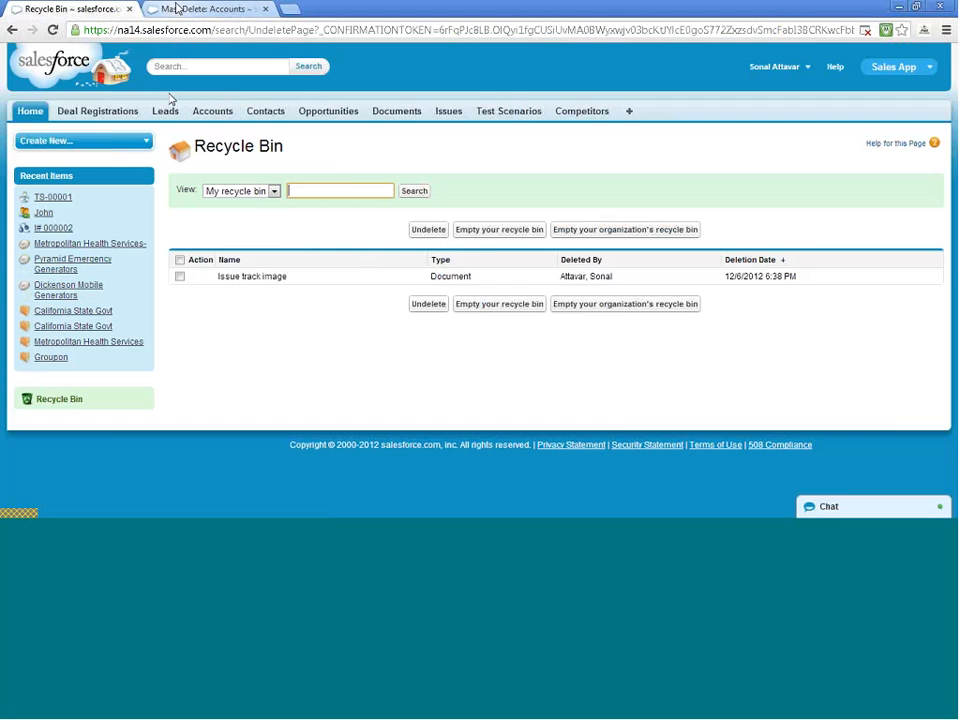
Reload the Mass Delete Accounts page to confirm the restored accounts reappear
click(228, 9)
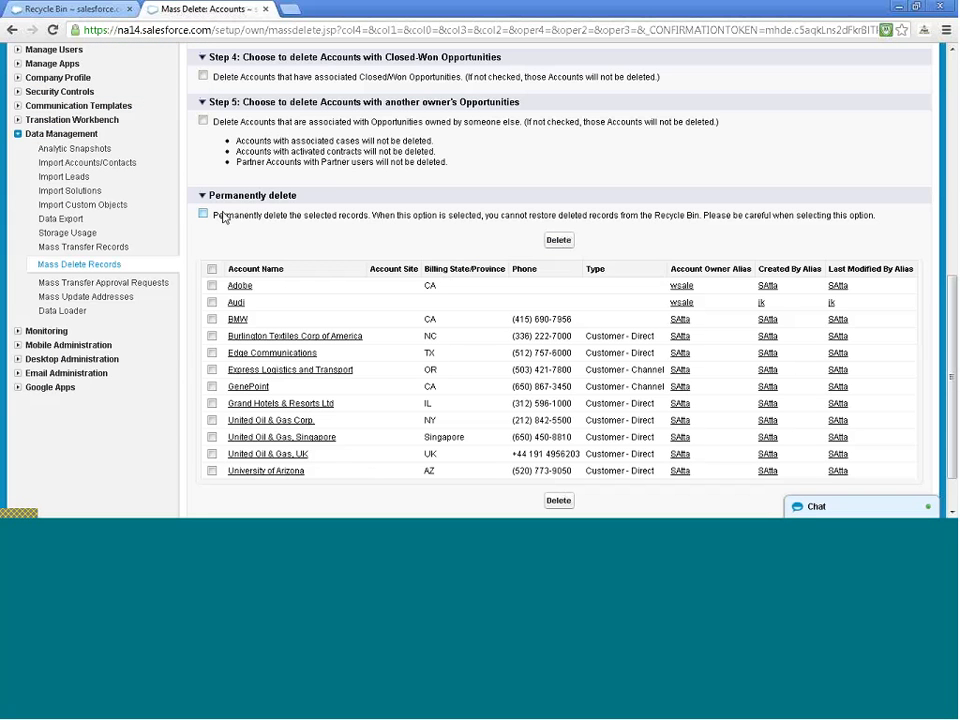
key(F5)
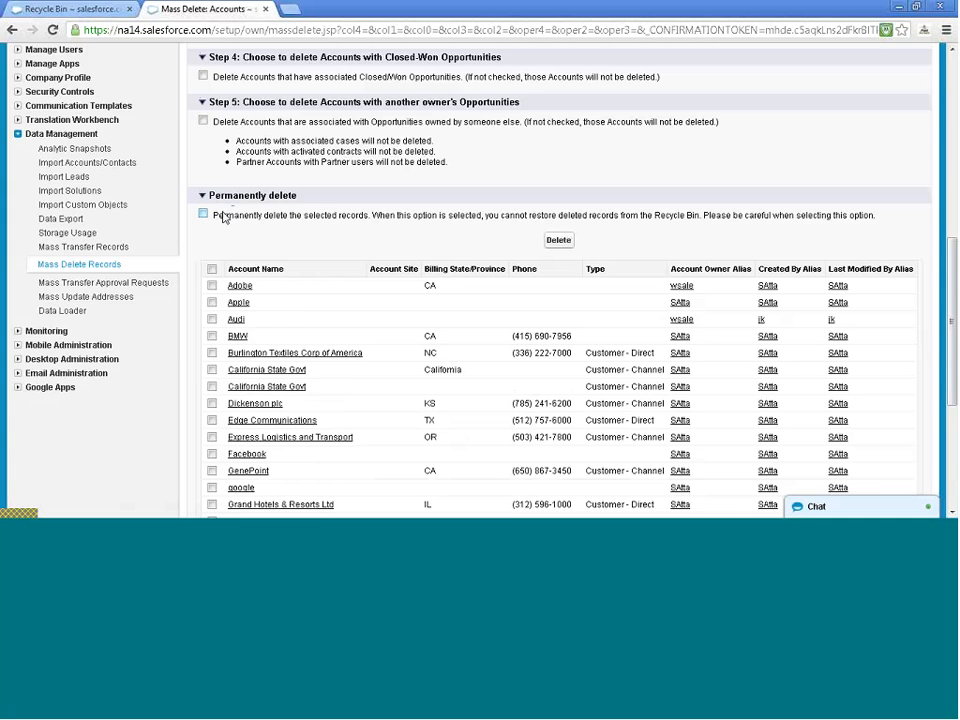
scroll(224, 218, down, 5)
scroll(224, 224, up, 4)
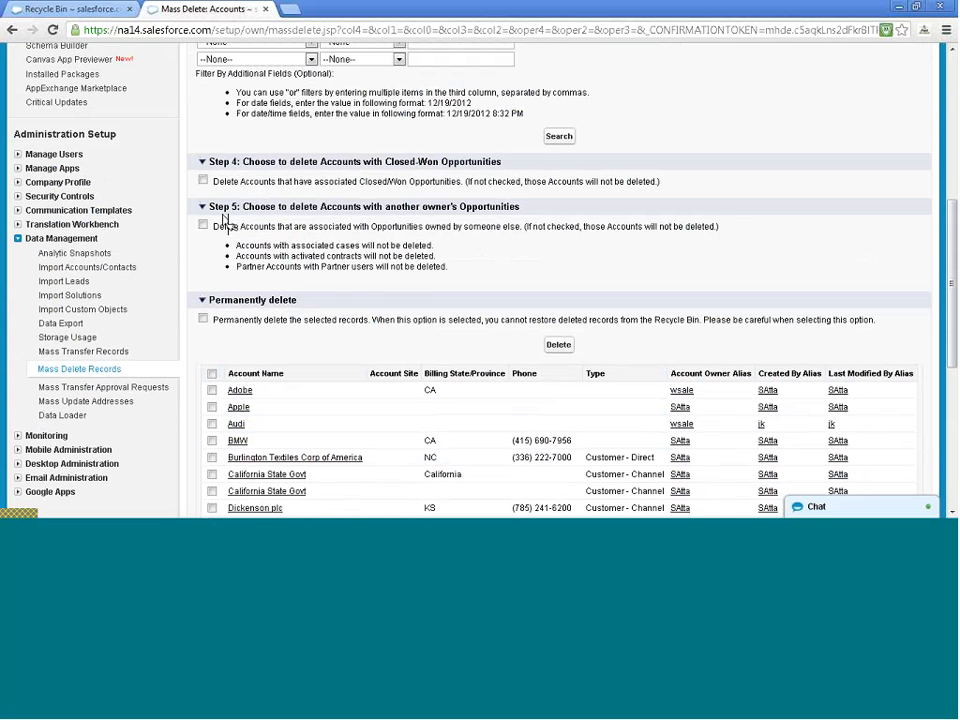
scroll(225, 222, up, 4)
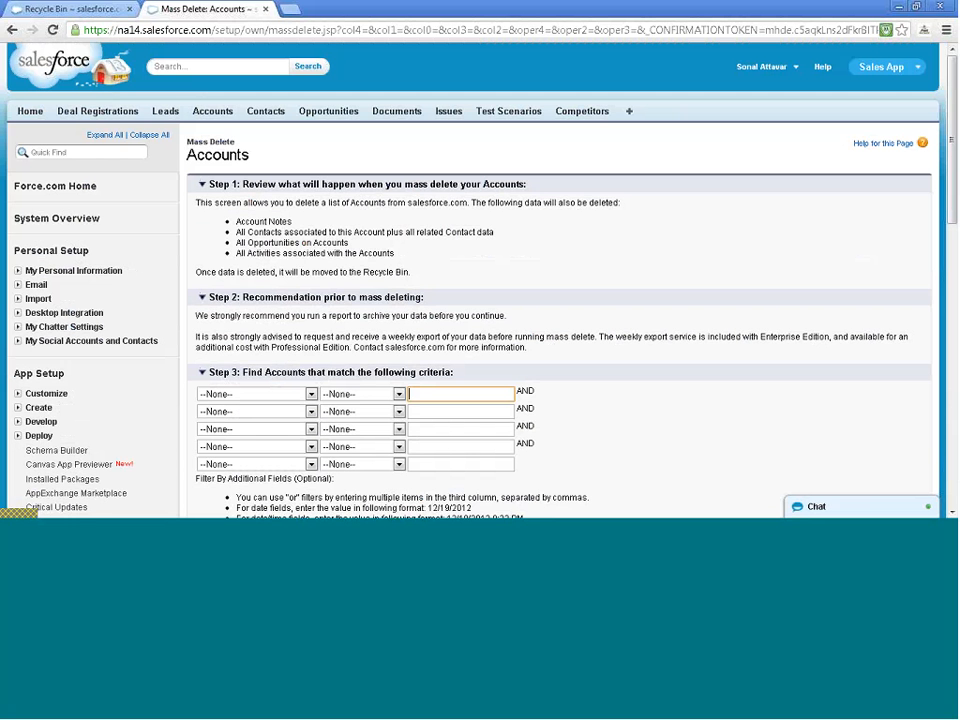
Go to the Accounts home, then open Setup from the user-name menu
click(210, 111)
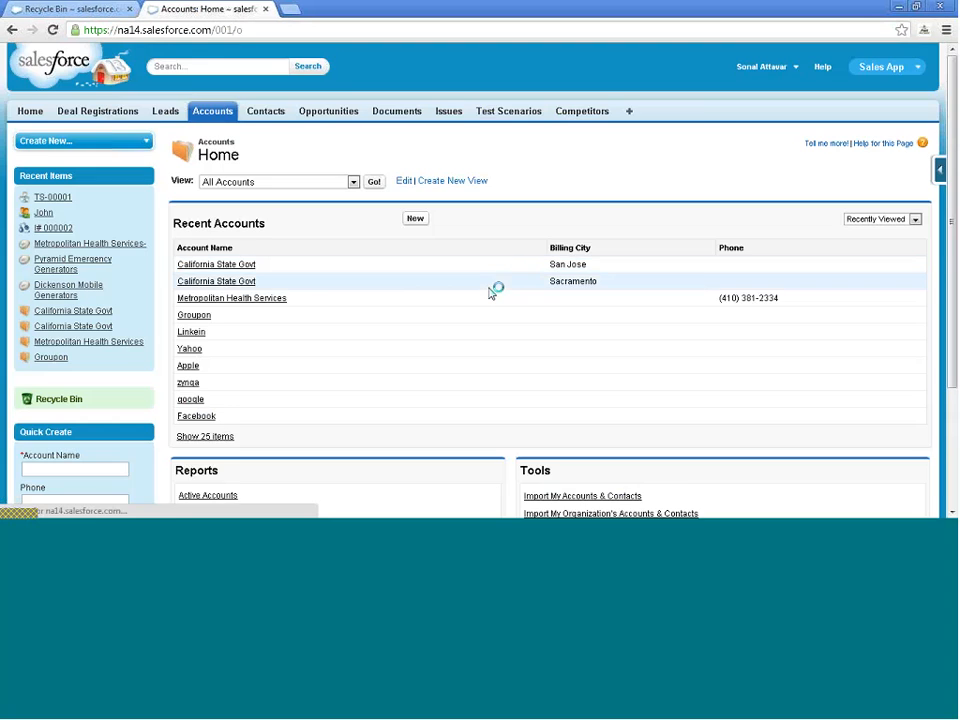
scroll(561, 353, down, 2)
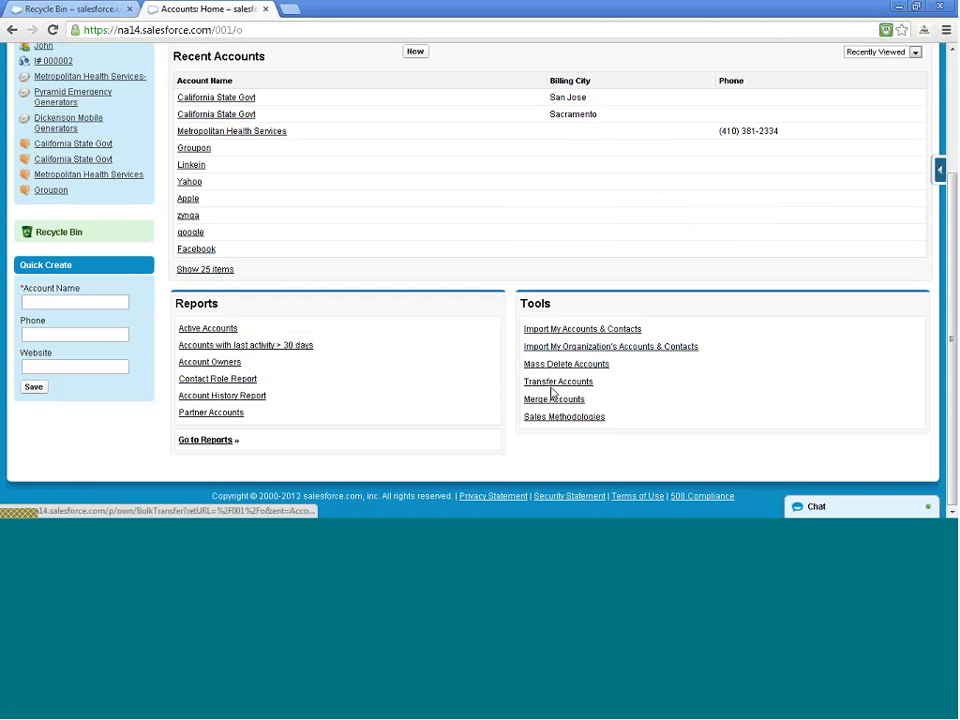
scroll(529, 249, up, 2)
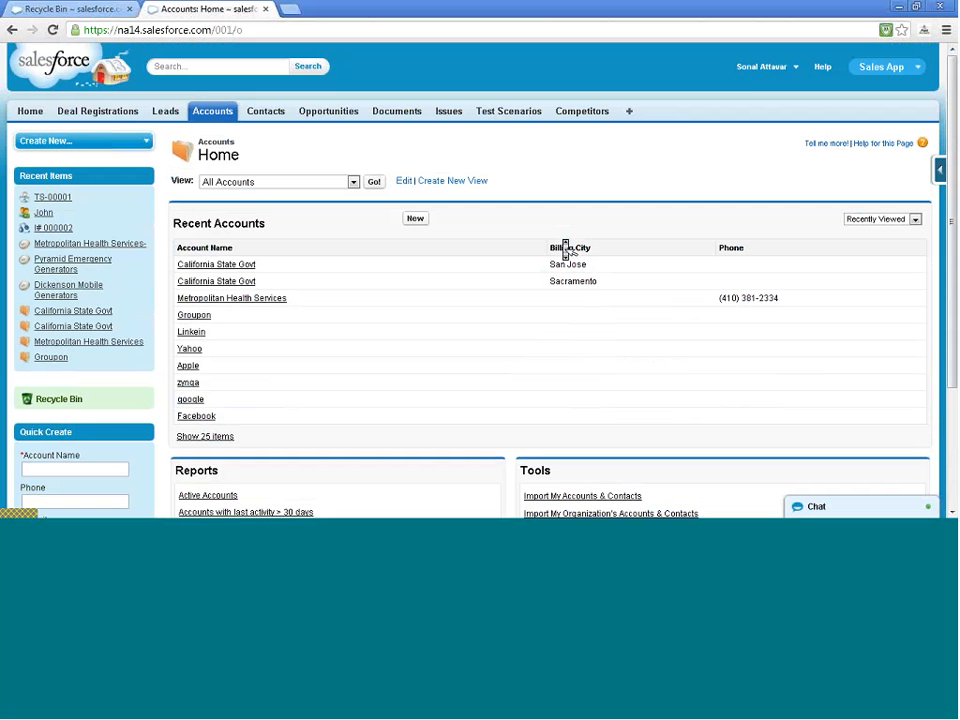
click(760, 70)
click(733, 114)
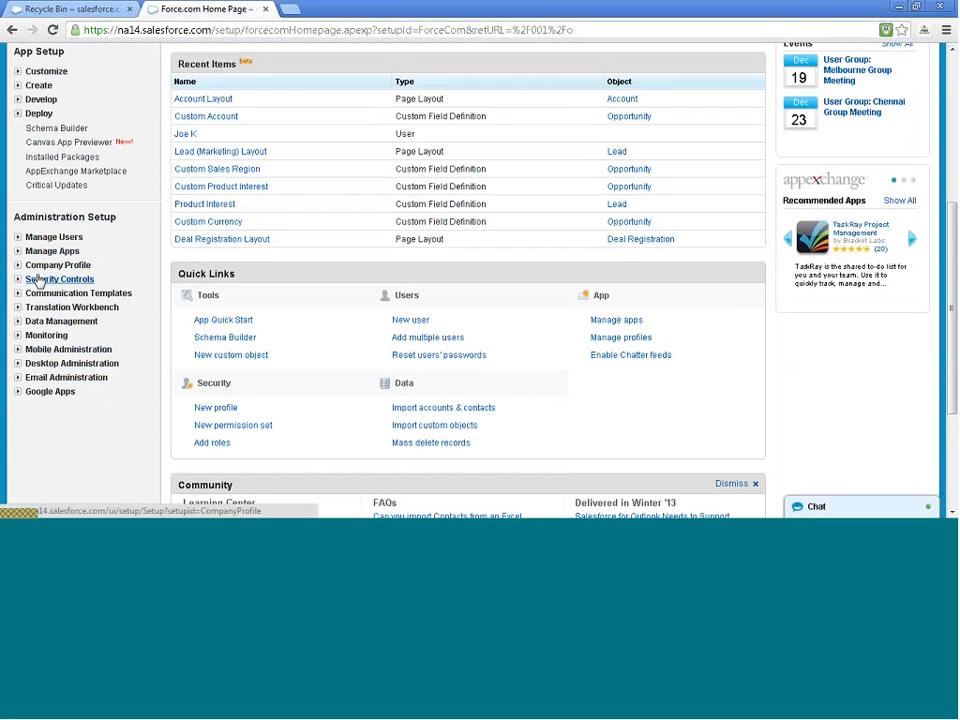
Open the Data Loader page under Data Management and request the installer download
click(17, 322)
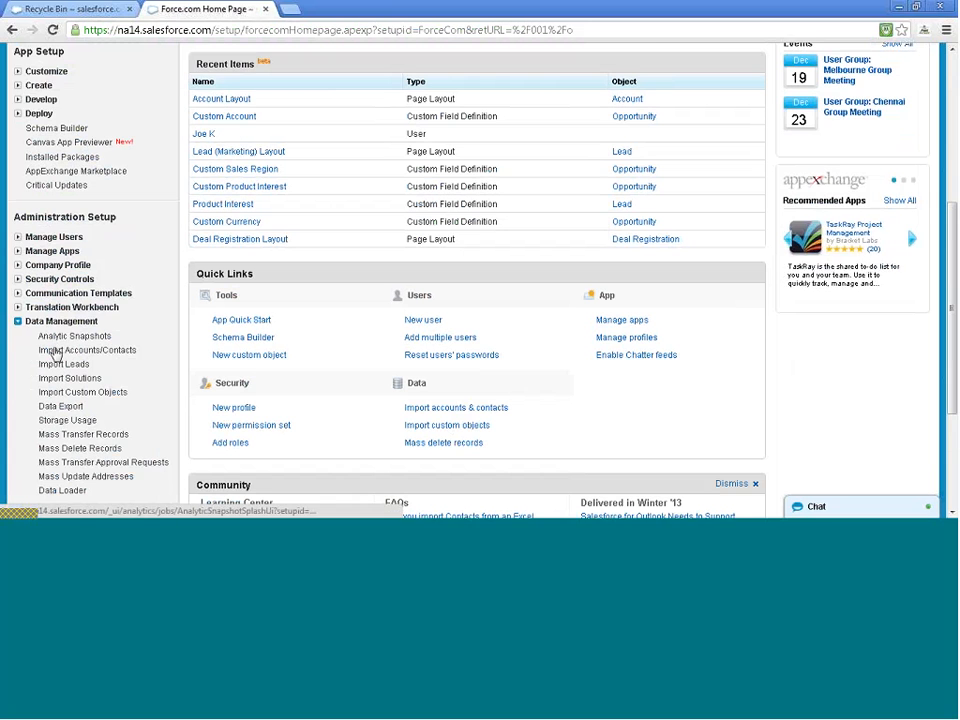
scroll(55, 355, down, 1)
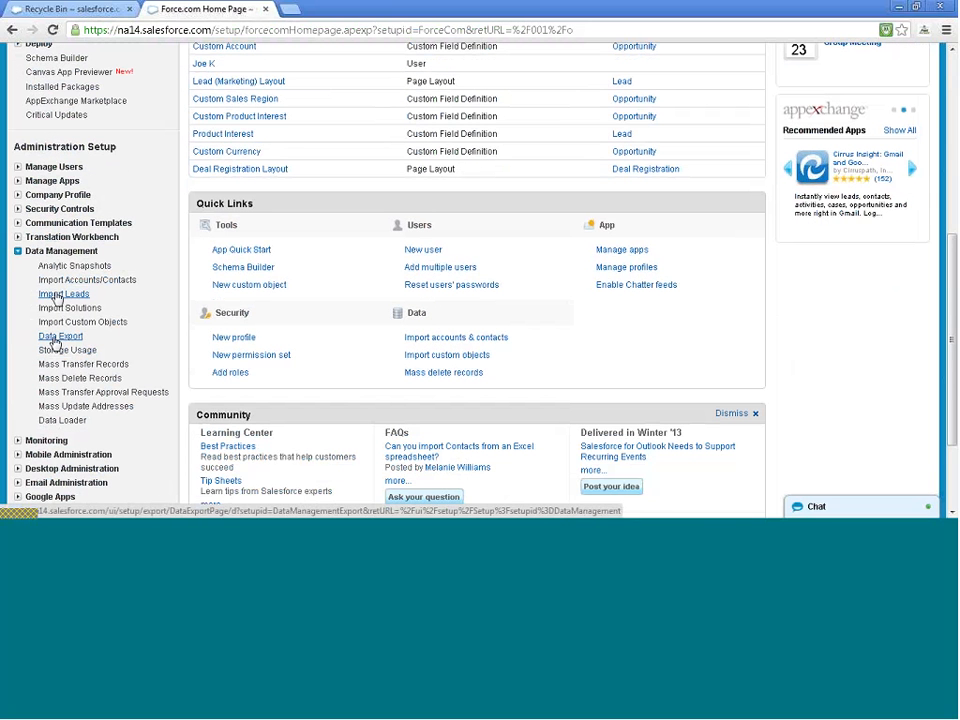
click(48, 421)
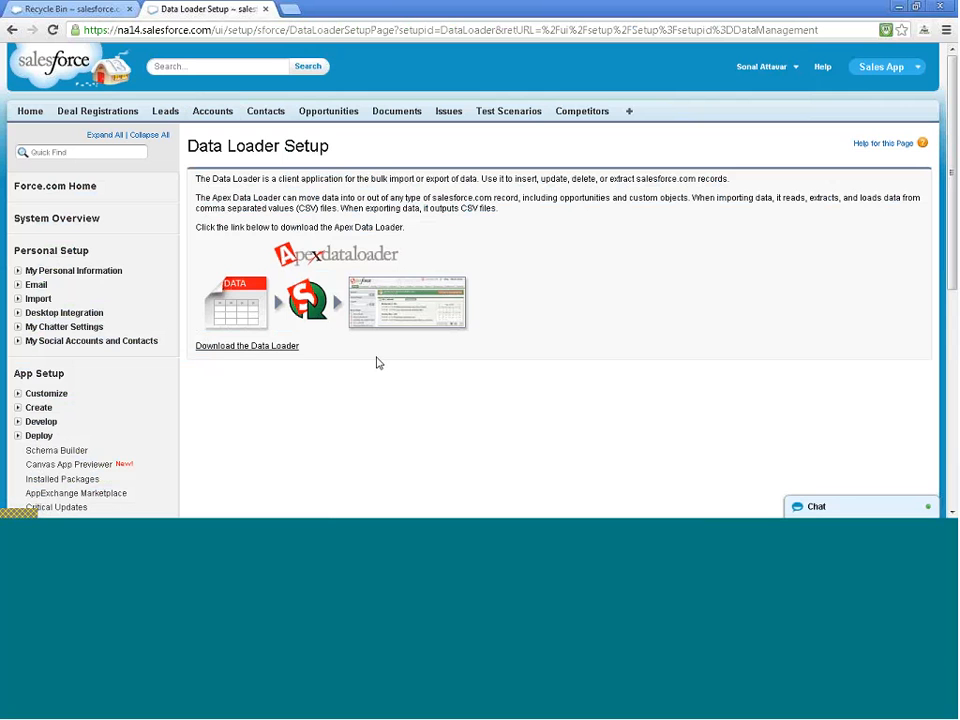
click(257, 346)
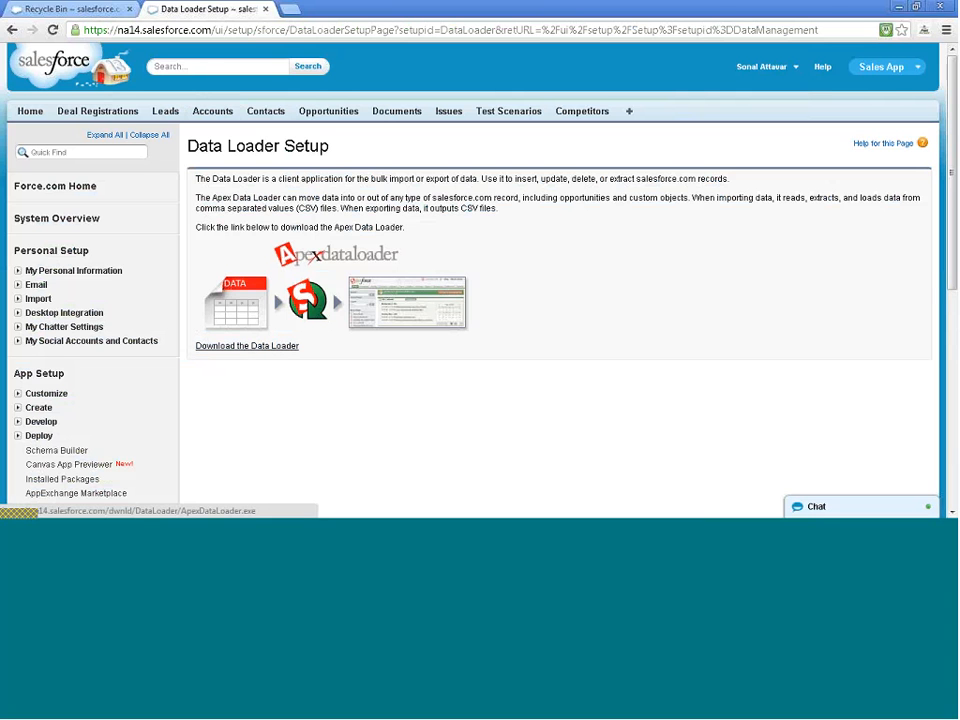
Request the ApexDataLoader.exe download again from the Data Loader Setup page
click(226, 347)
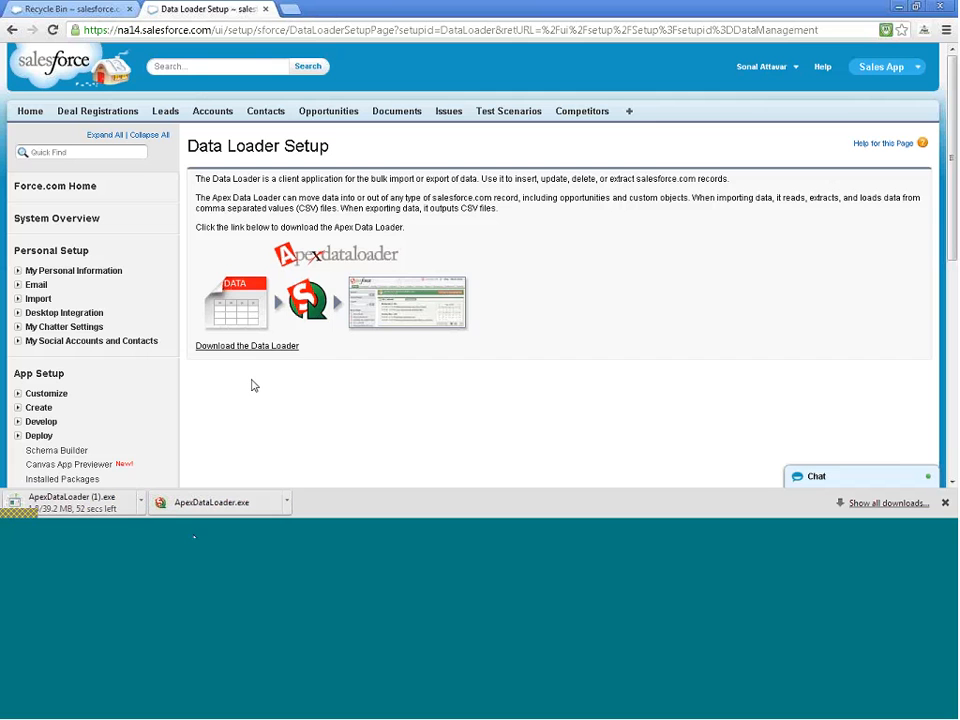
Cancel the duplicate ApexDataLoader (1).exe download and run the downloaded ApexDataLoader.exe installer
click(142, 500)
click(161, 484)
click(184, 503)
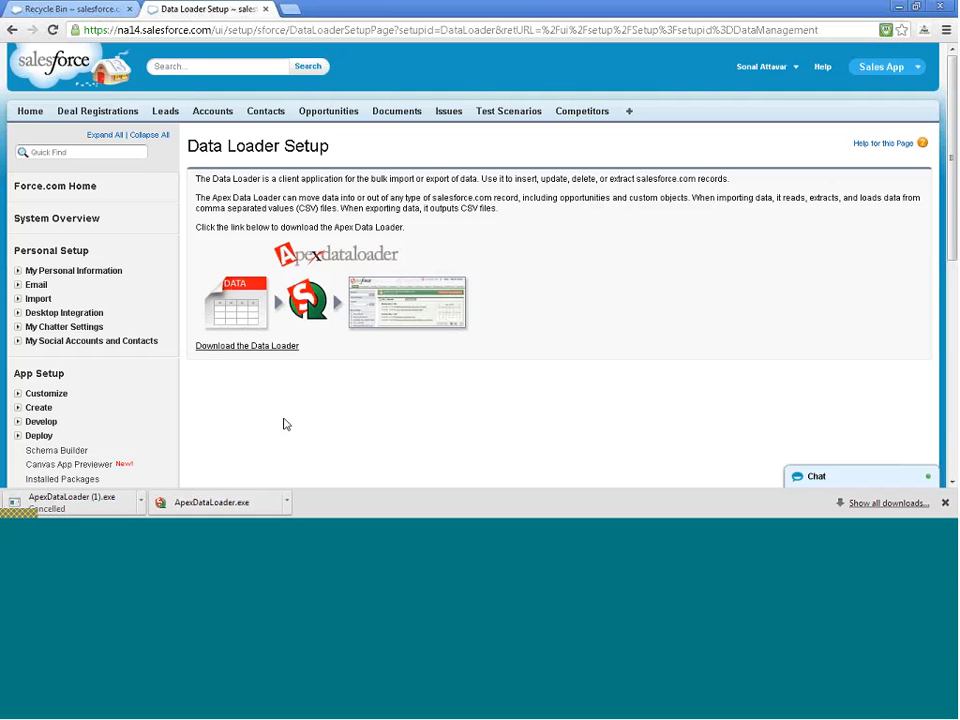
click(239, 503)
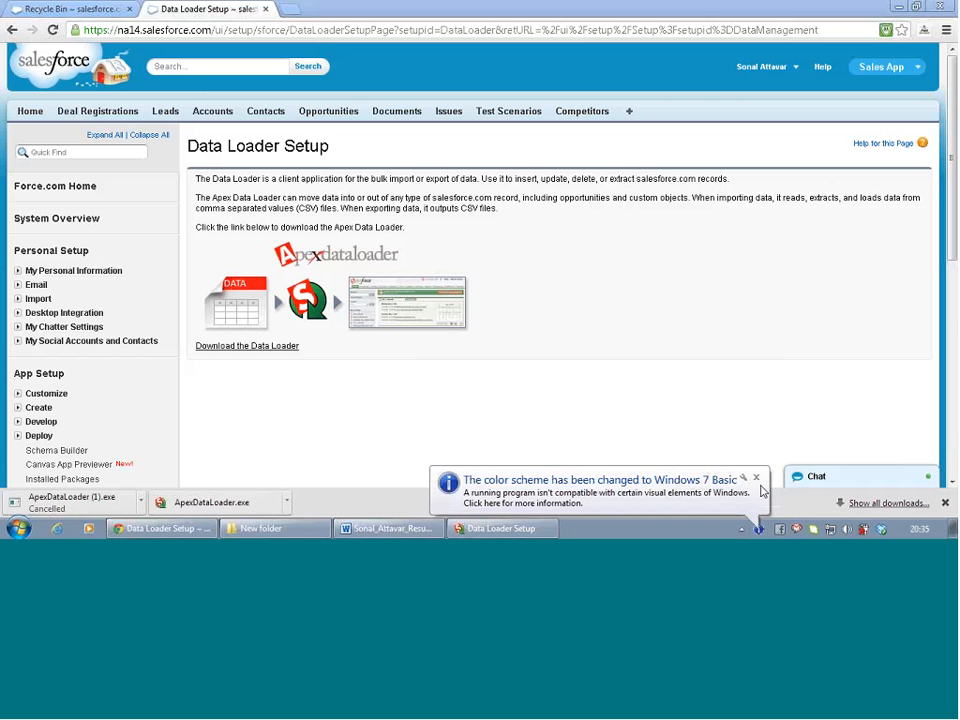
Dismiss the colour-scheme balloon and close the finished Apex Data Loader setup wizard
click(756, 477)
click(500, 528)
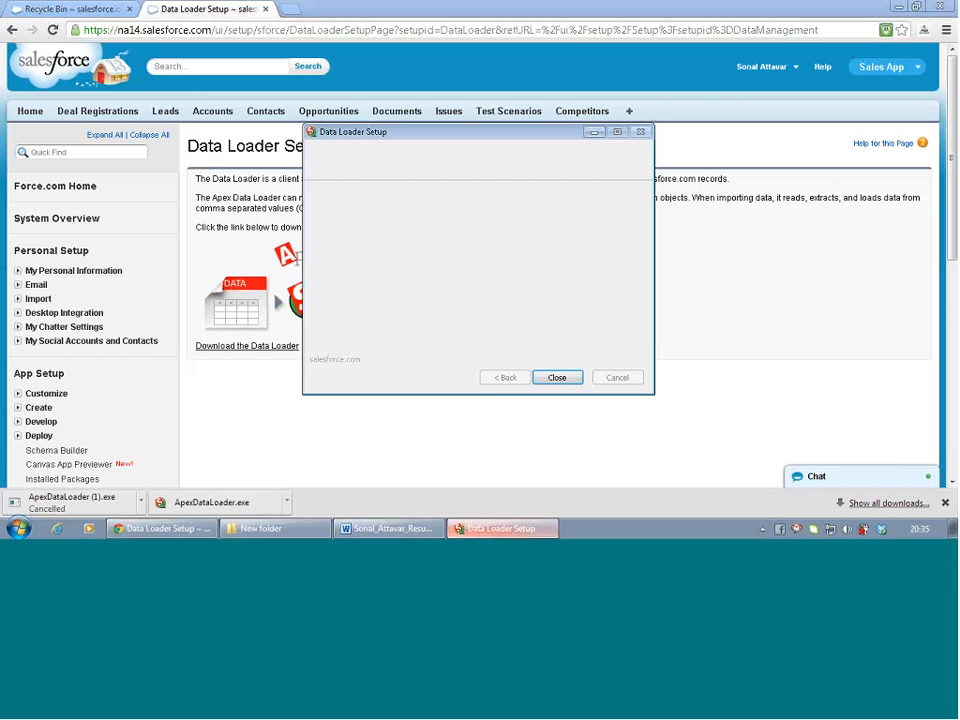
click(558, 378)
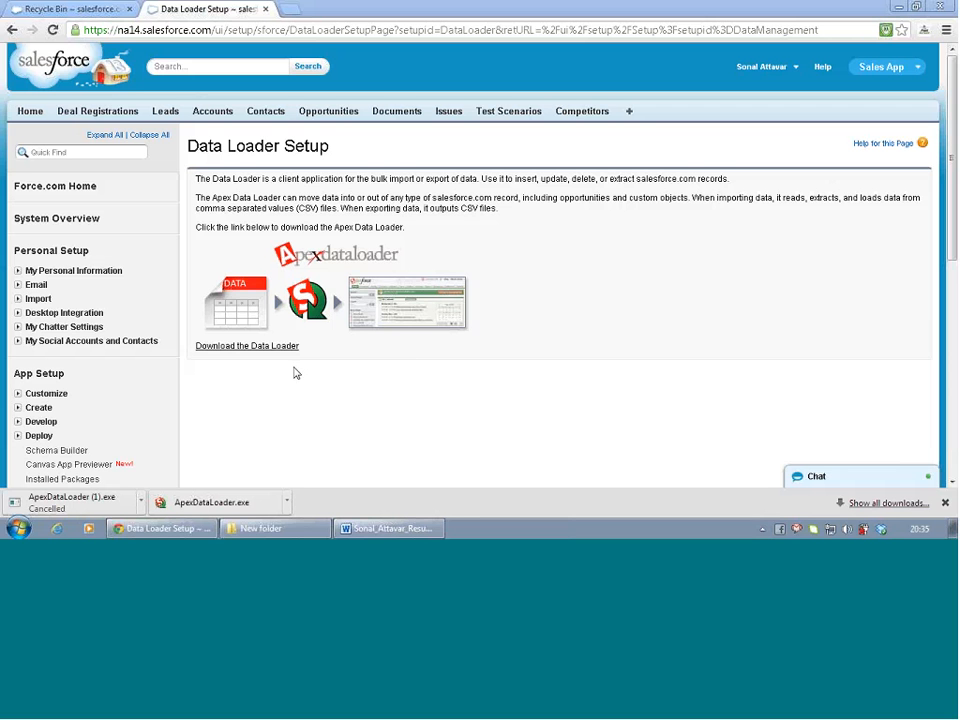
scroll(296, 373, down, 3)
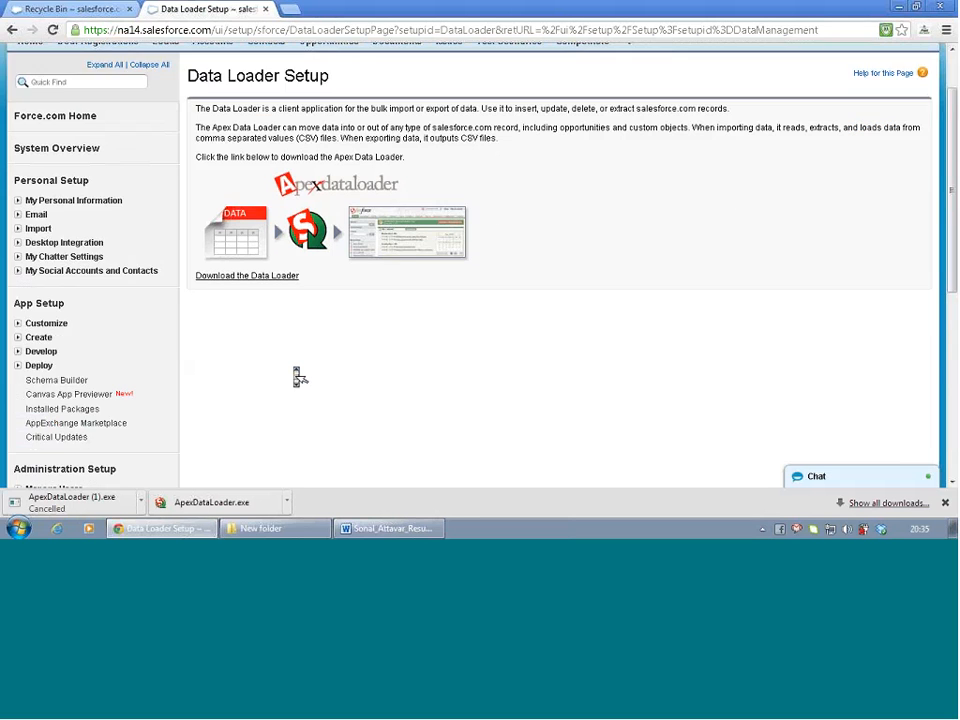
scroll(297, 376, down, 5)
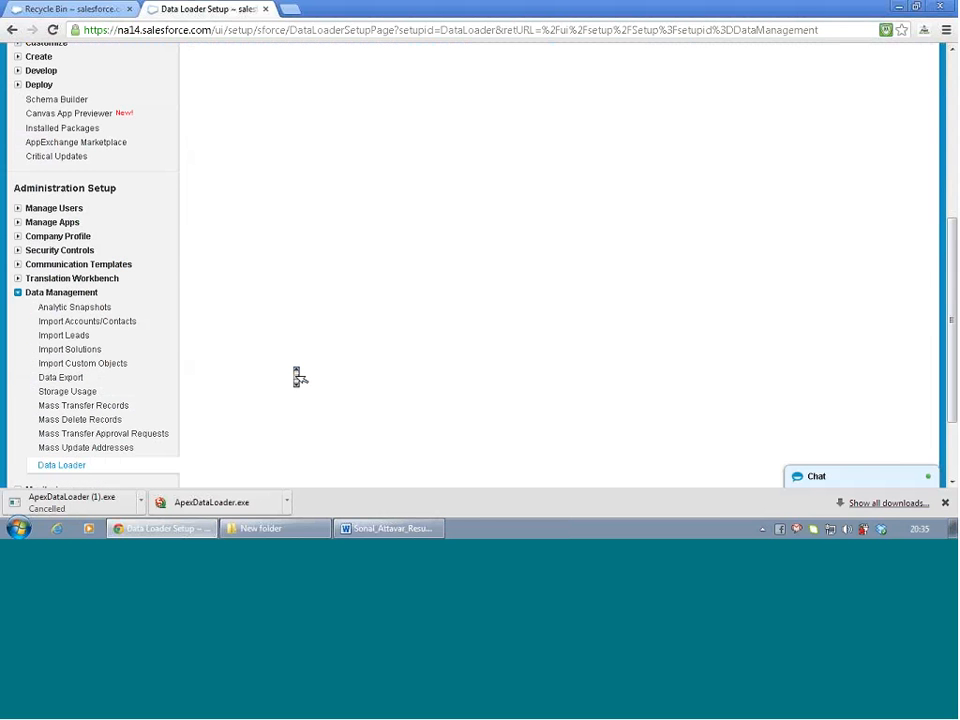
scroll(297, 376, up, 8)
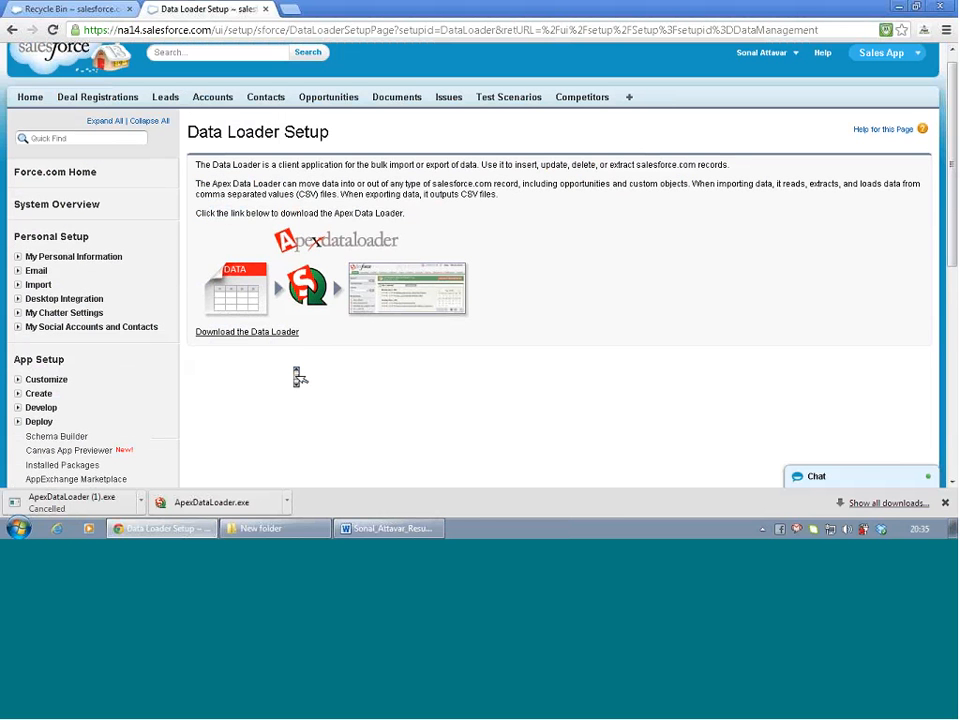
Reset the security token under My Personal Information, then open a blank Chrome tab
click(19, 528)
click(19, 528)
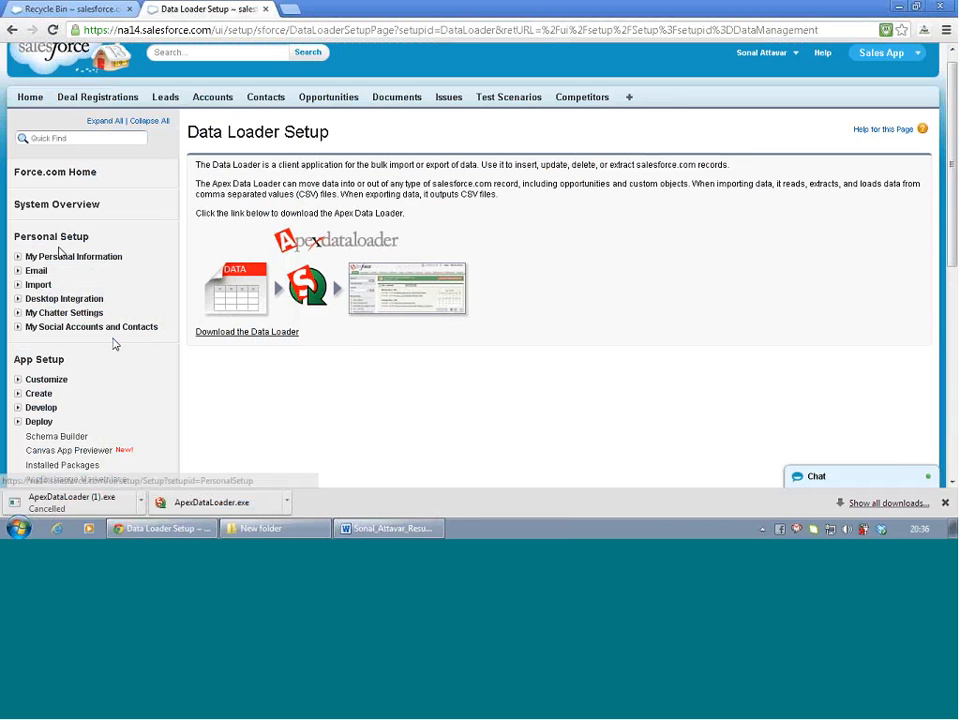
click(18, 257)
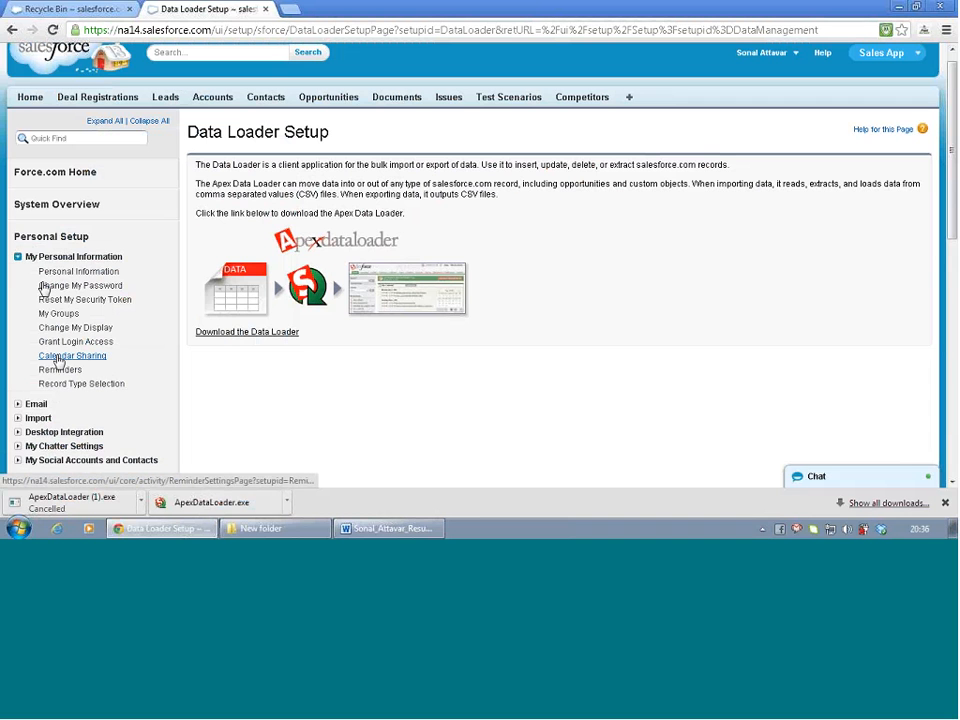
click(70, 301)
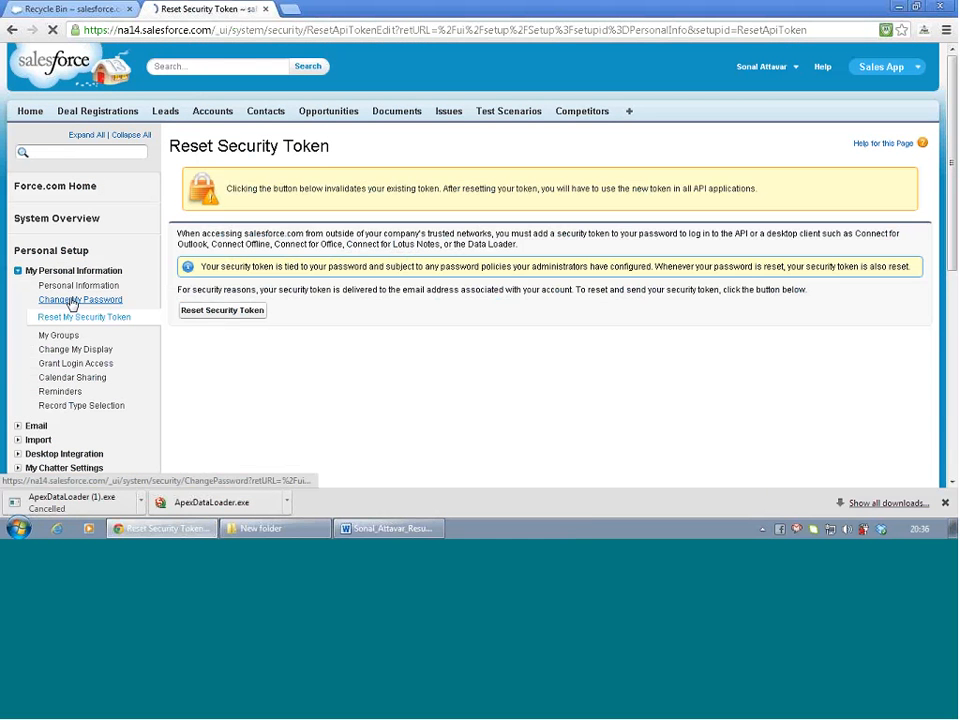
click(214, 311)
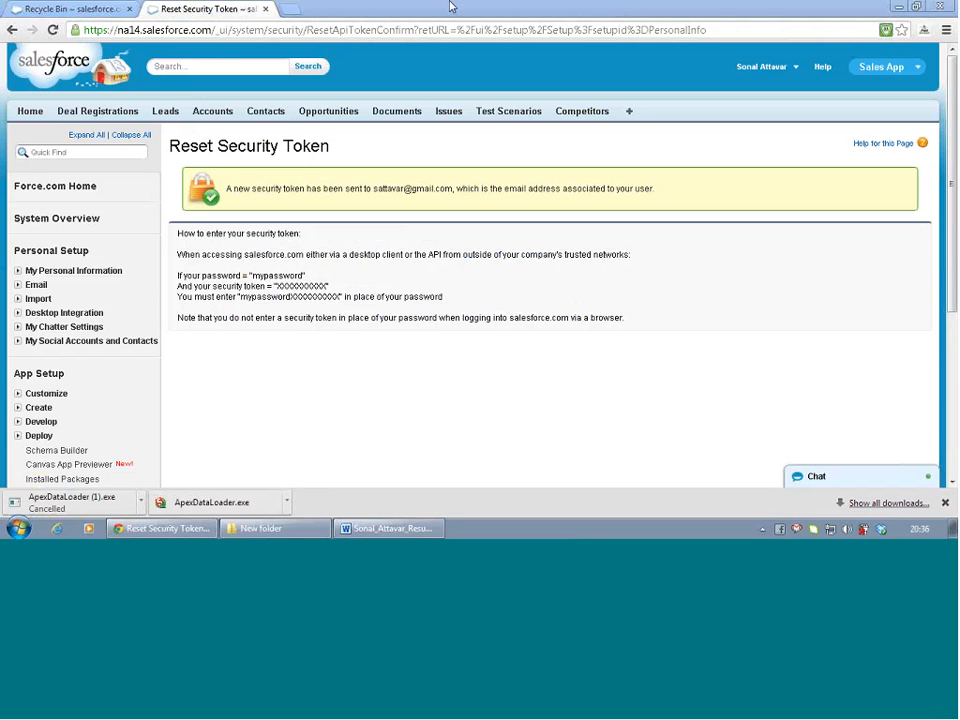
click(289, 9)
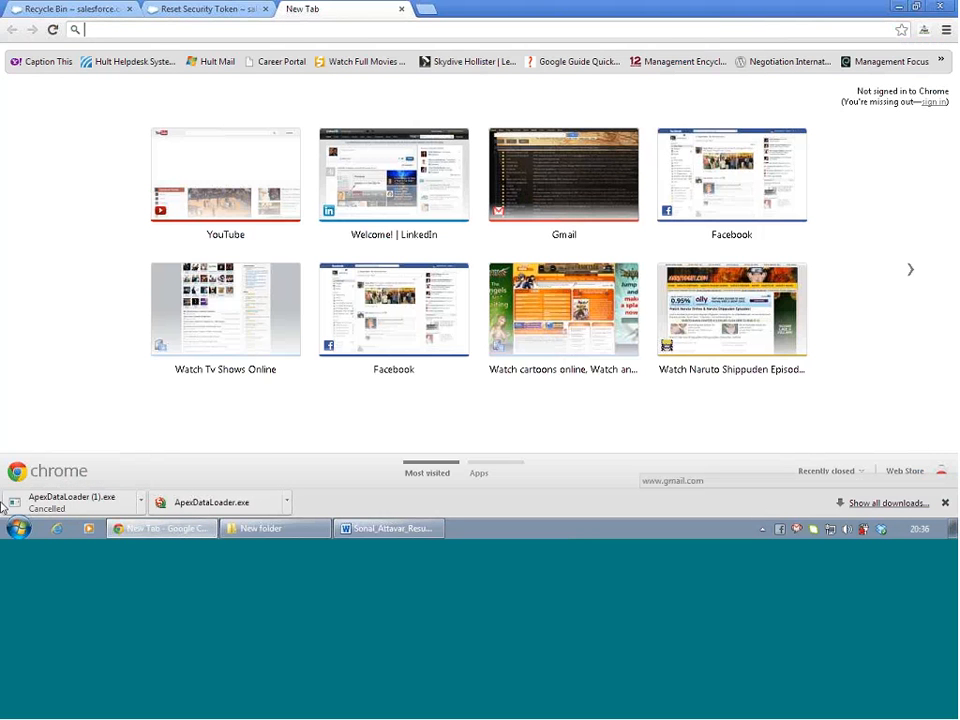
Launch Data Loader, open the salesforce.com token email and copy the new security token
click(18, 529)
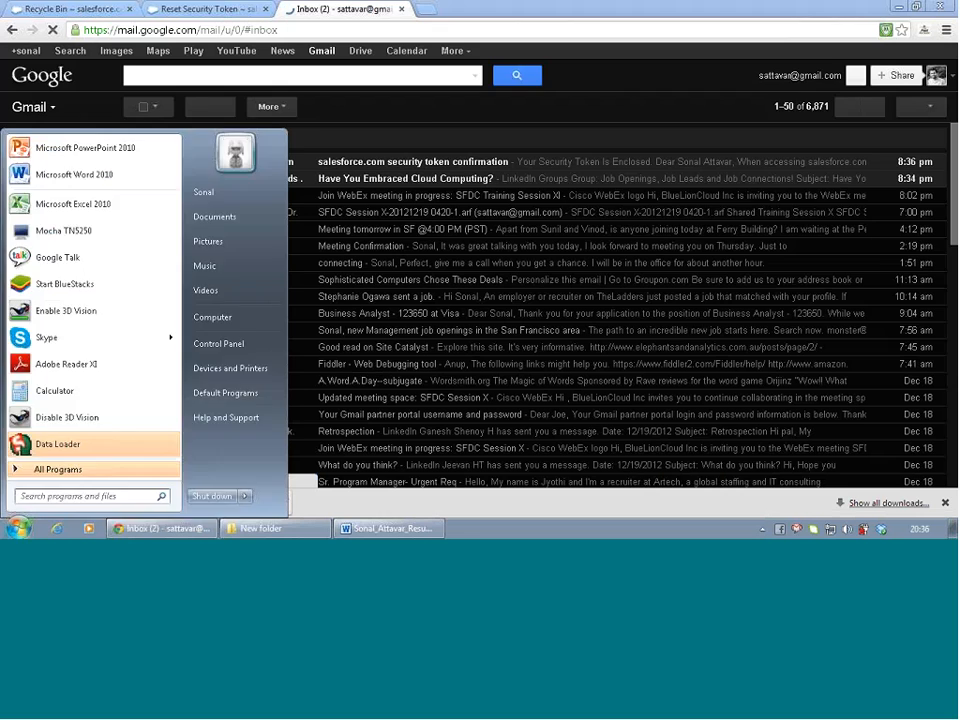
click(314, 119)
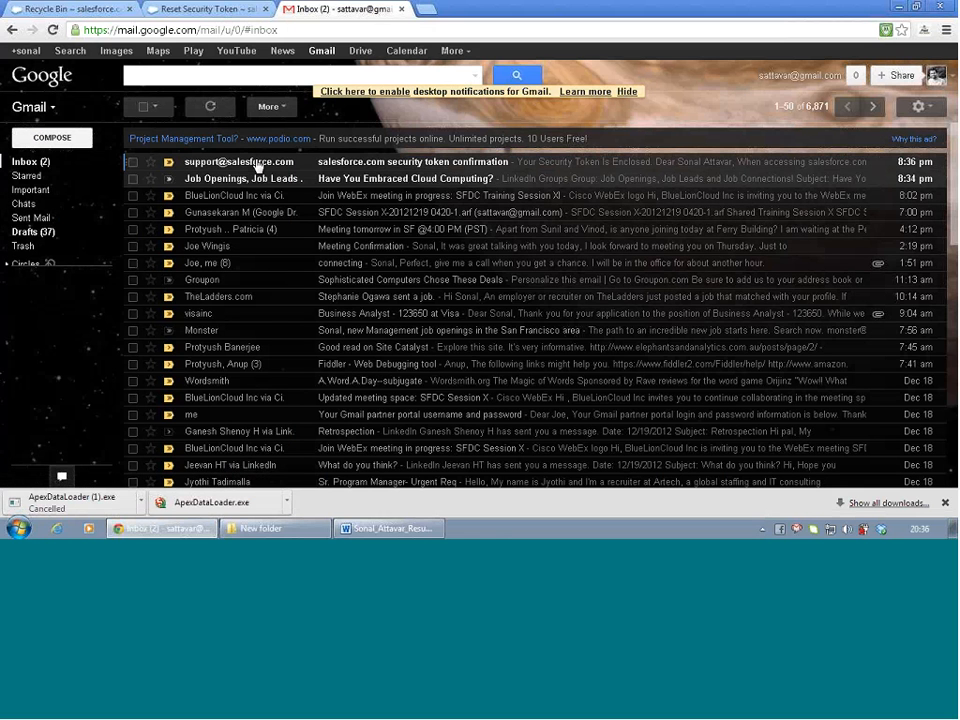
click(258, 164)
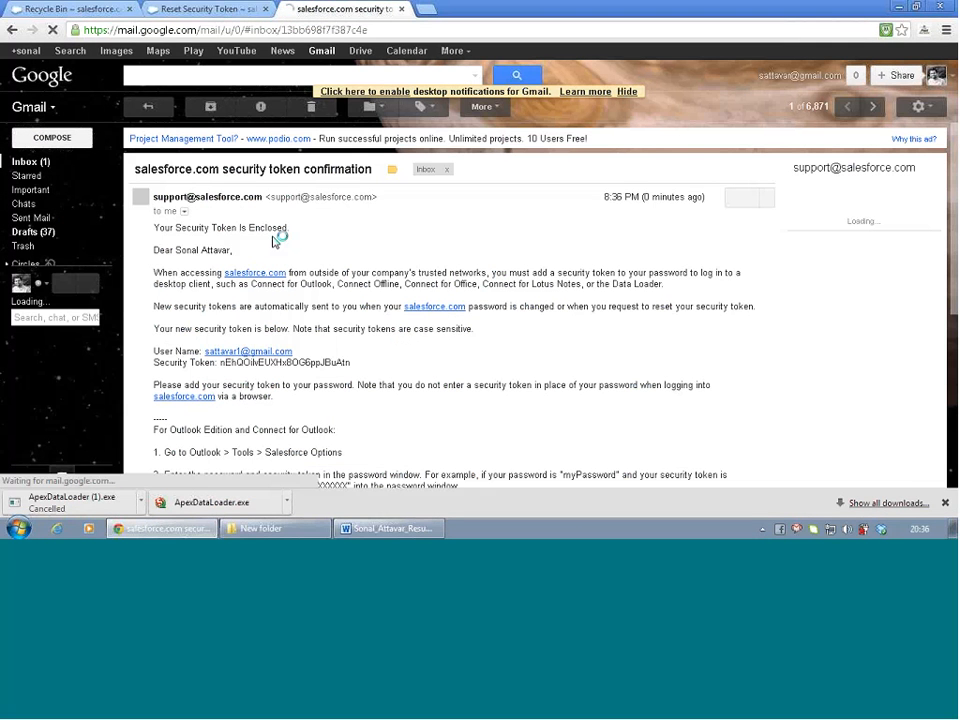
scroll(278, 244, down, 3)
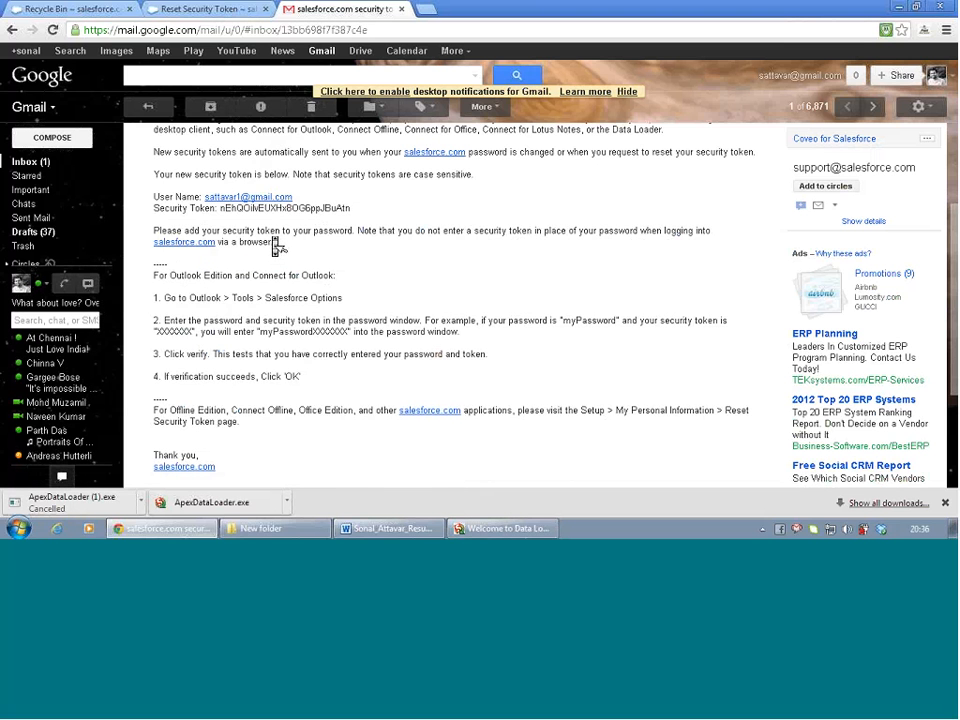
scroll(276, 246, up, 3)
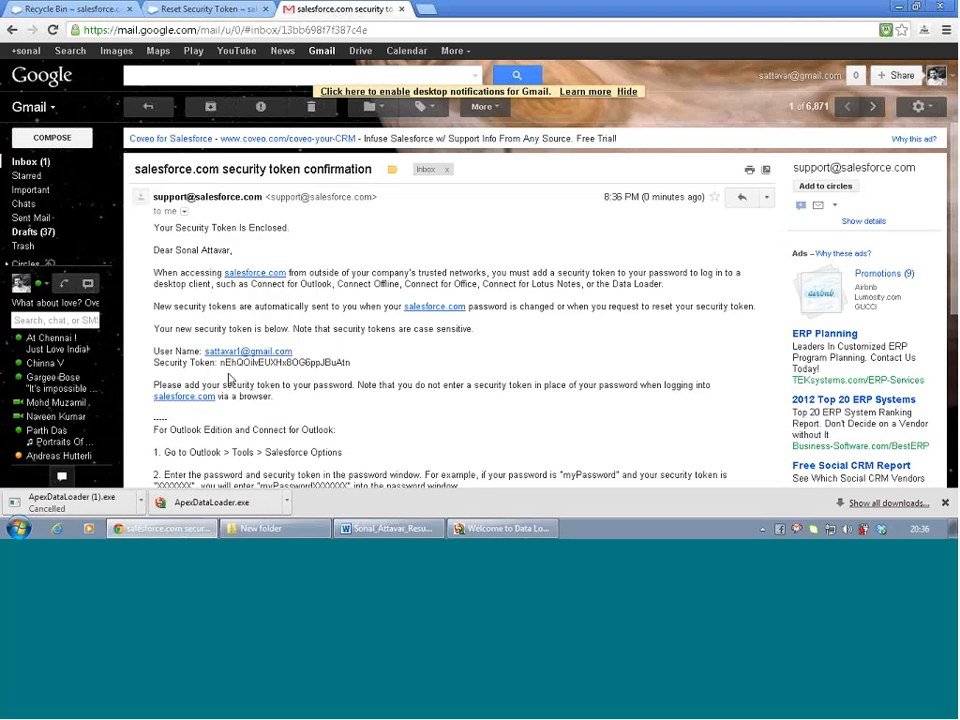
drag(222, 366, 358, 367)
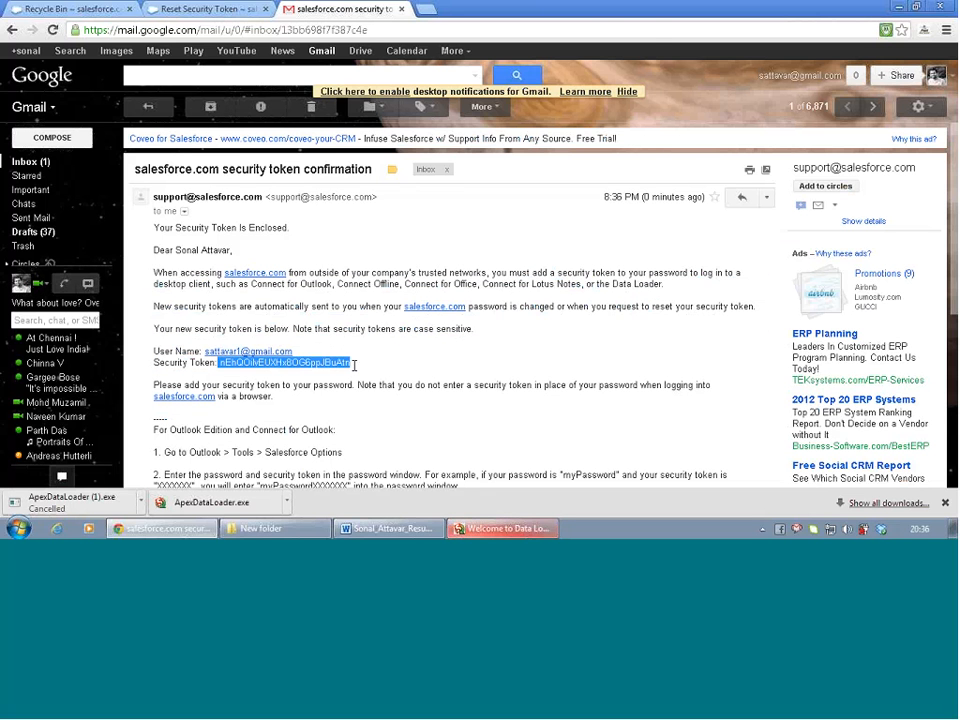
click(500, 528)
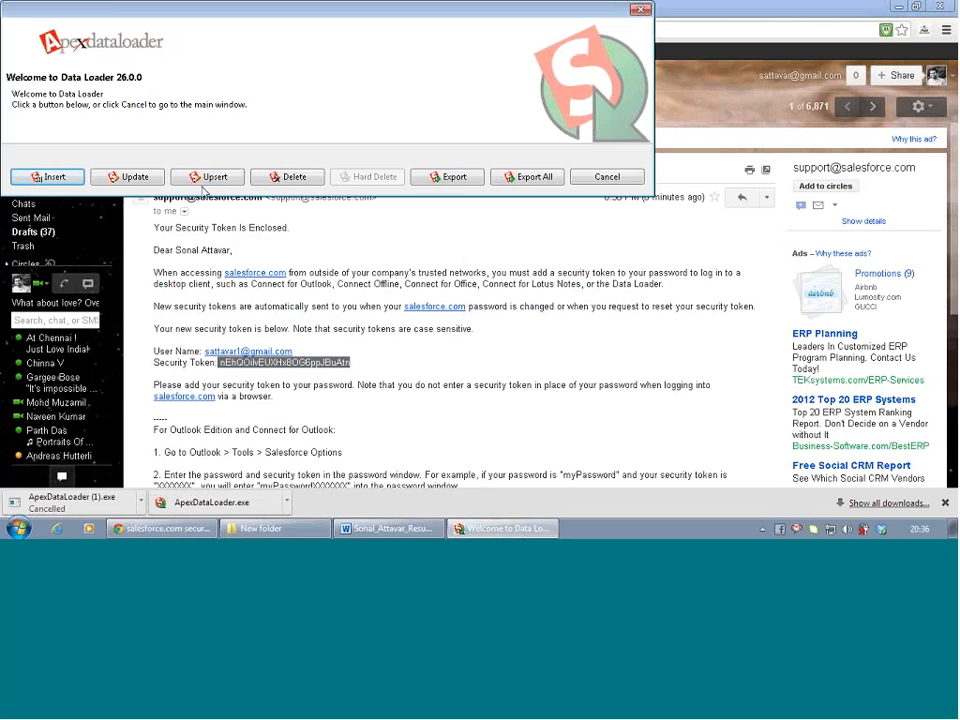
Try an Insert login with the account username, password and pasted token; close the wizard after it fails
click(62, 178)
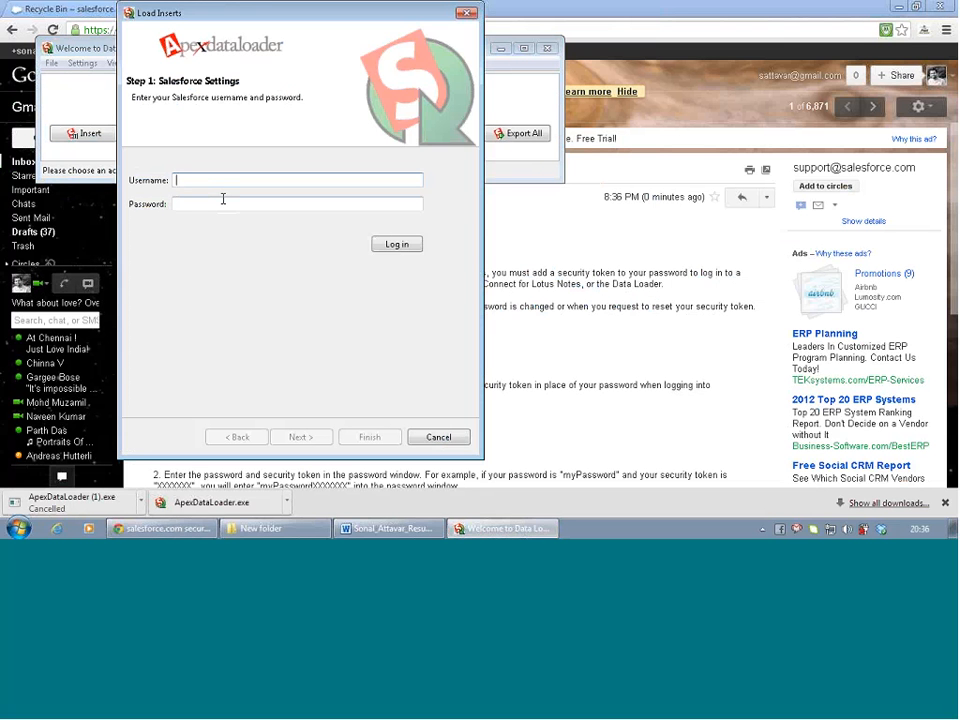
key(Tab)
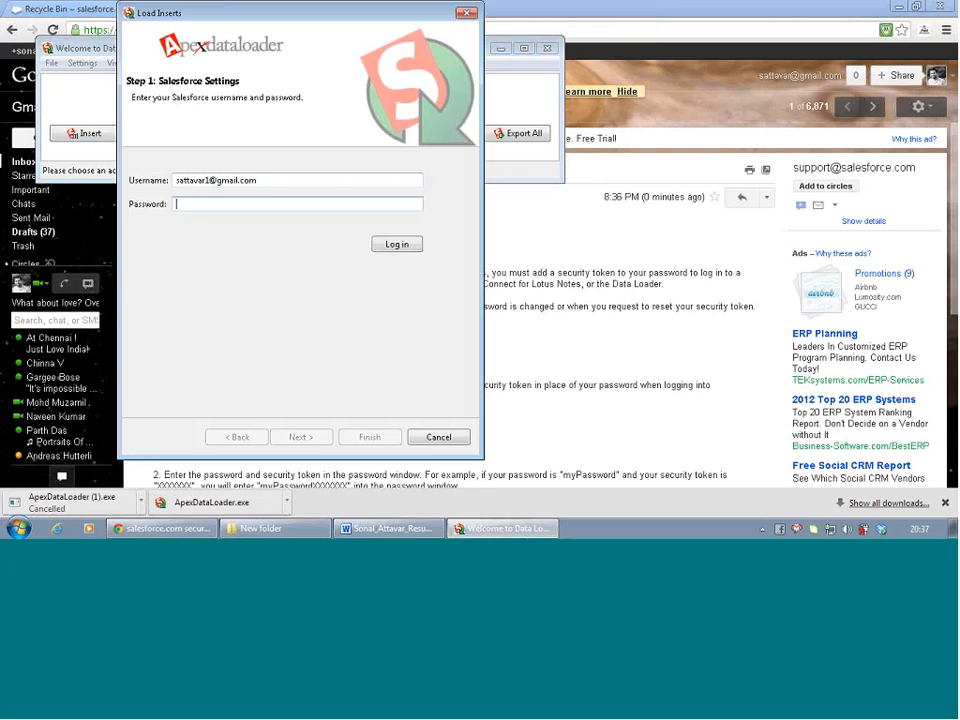
text(***********)
key(ctrl+v)
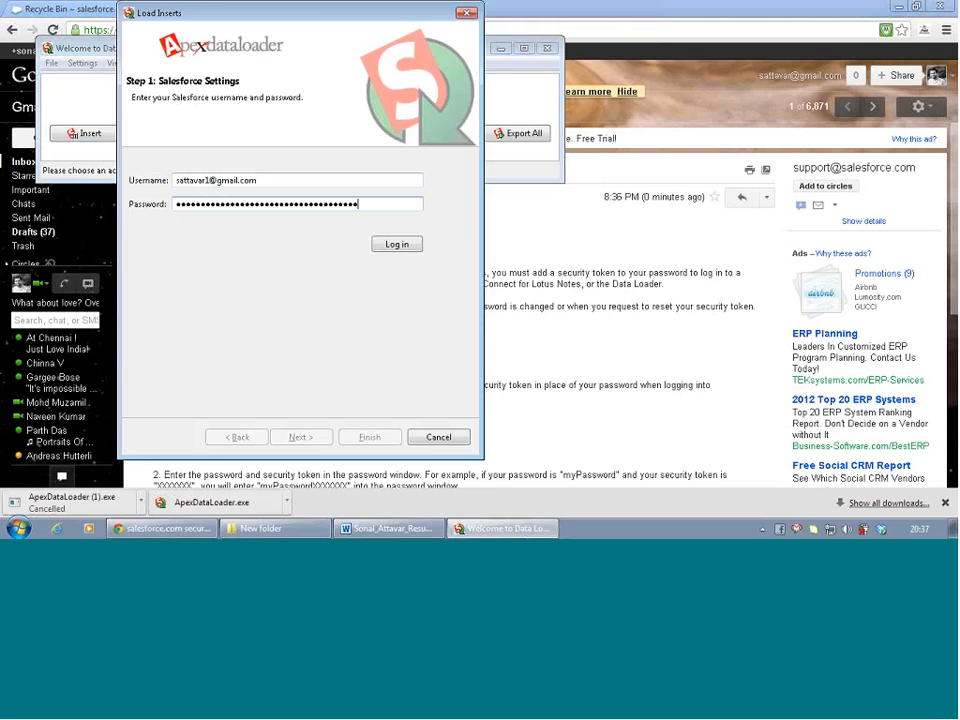
click(399, 250)
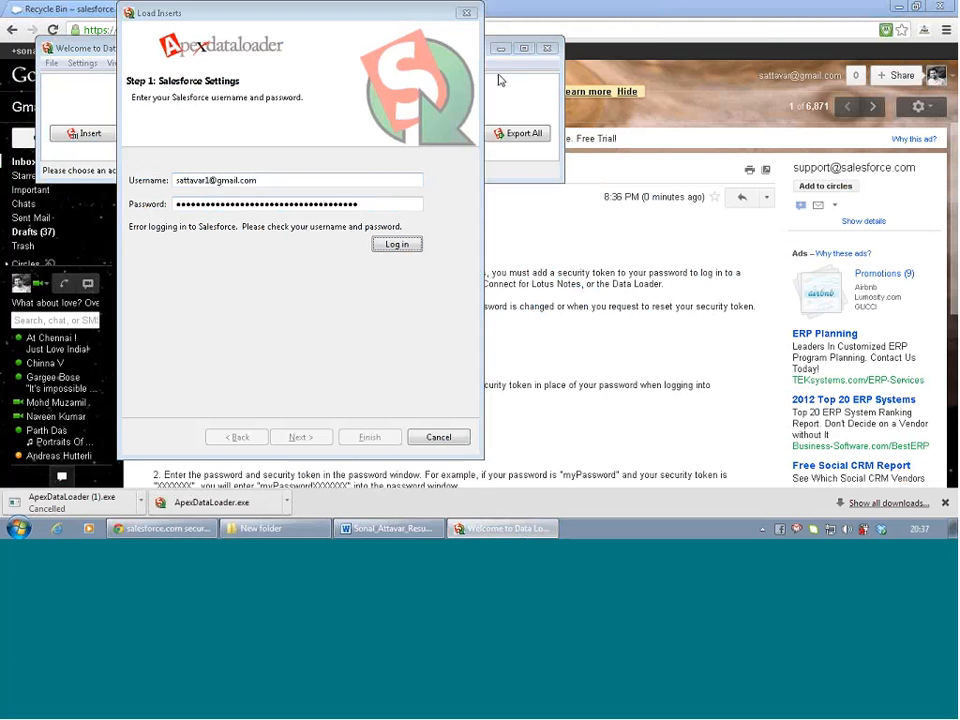
click(470, 14)
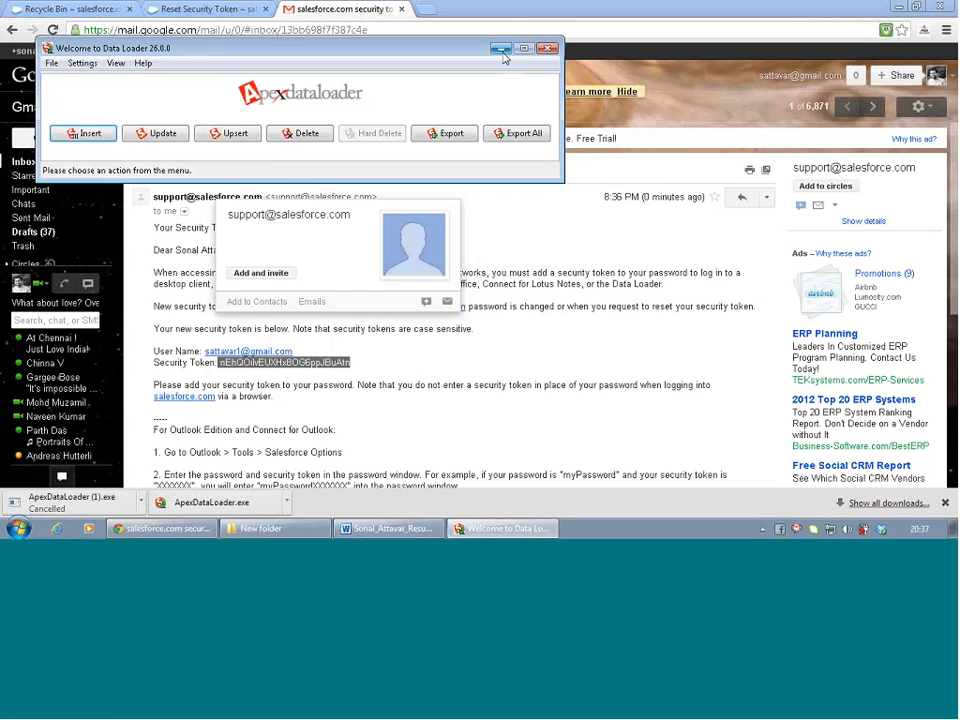
Check the account username in Manage Users > Users, then restore the Data Loader window
click(501, 49)
click(190, 10)
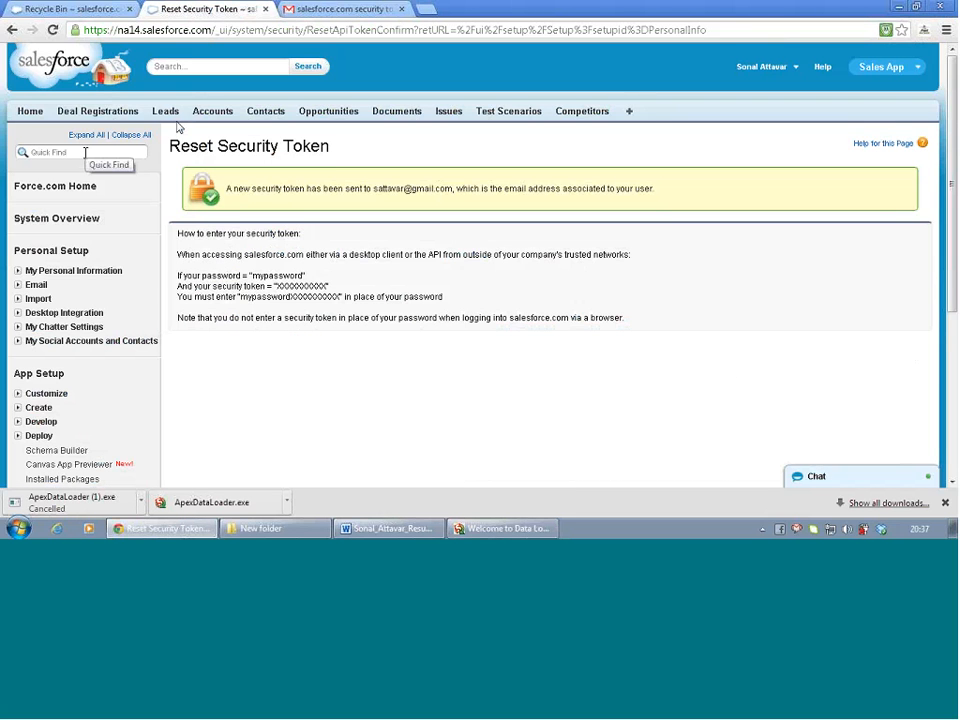
scroll(50, 237, down, 1)
scroll(48, 250, down, 1)
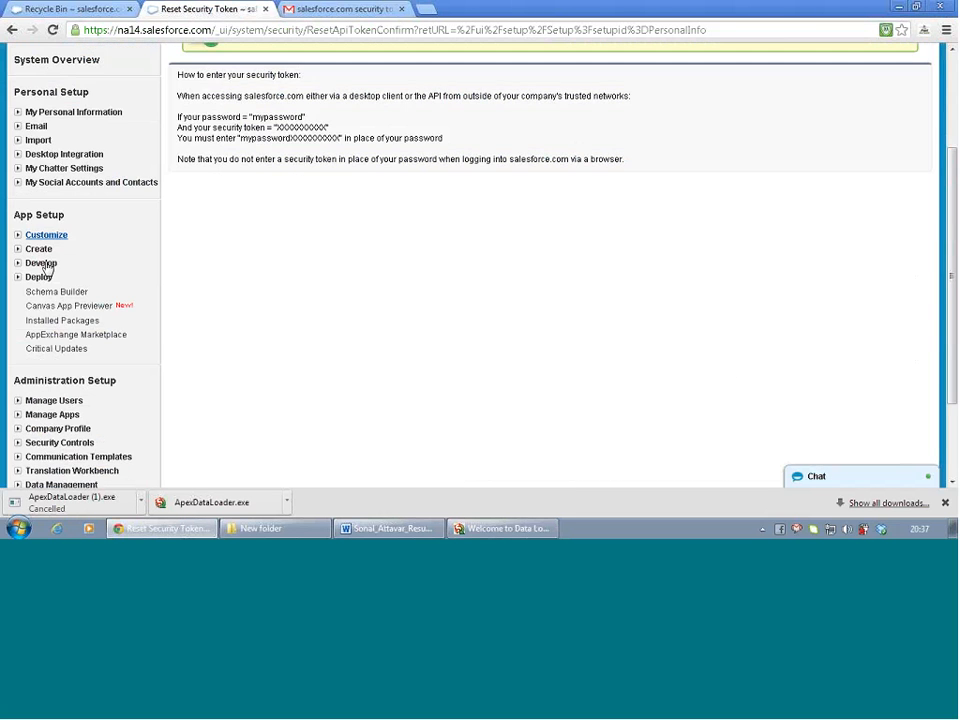
scroll(32, 340, down, 1)
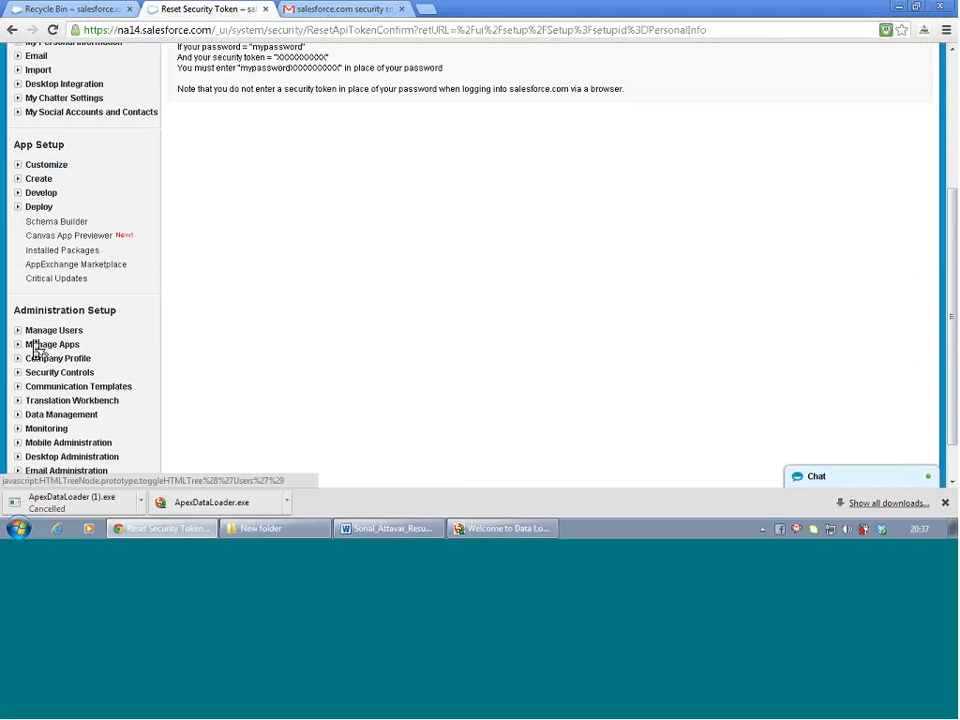
click(19, 331)
click(45, 344)
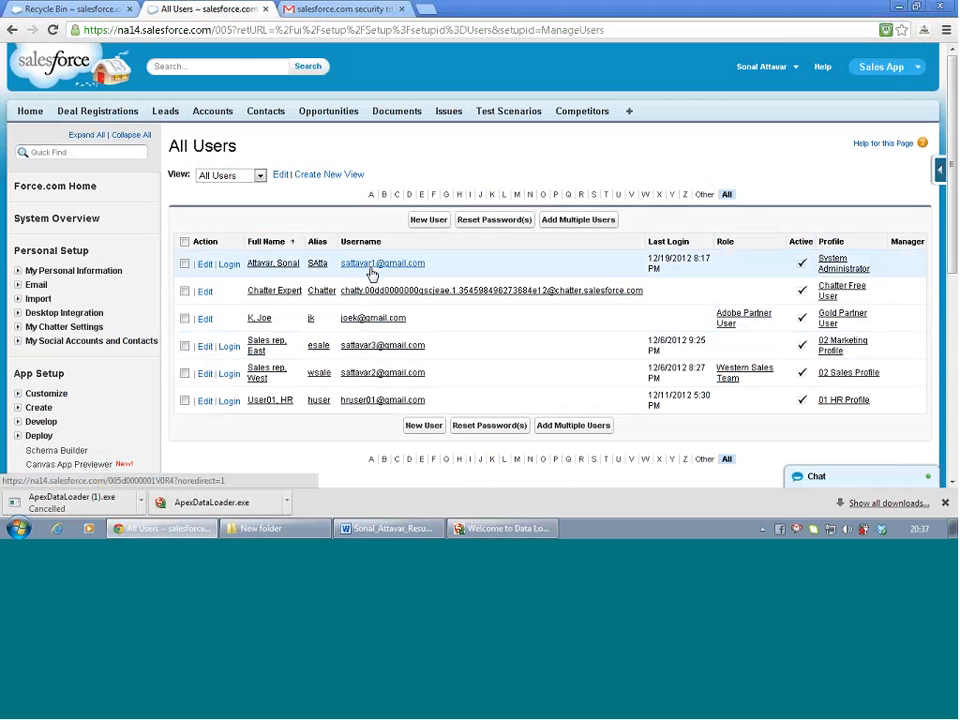
click(310, 9)
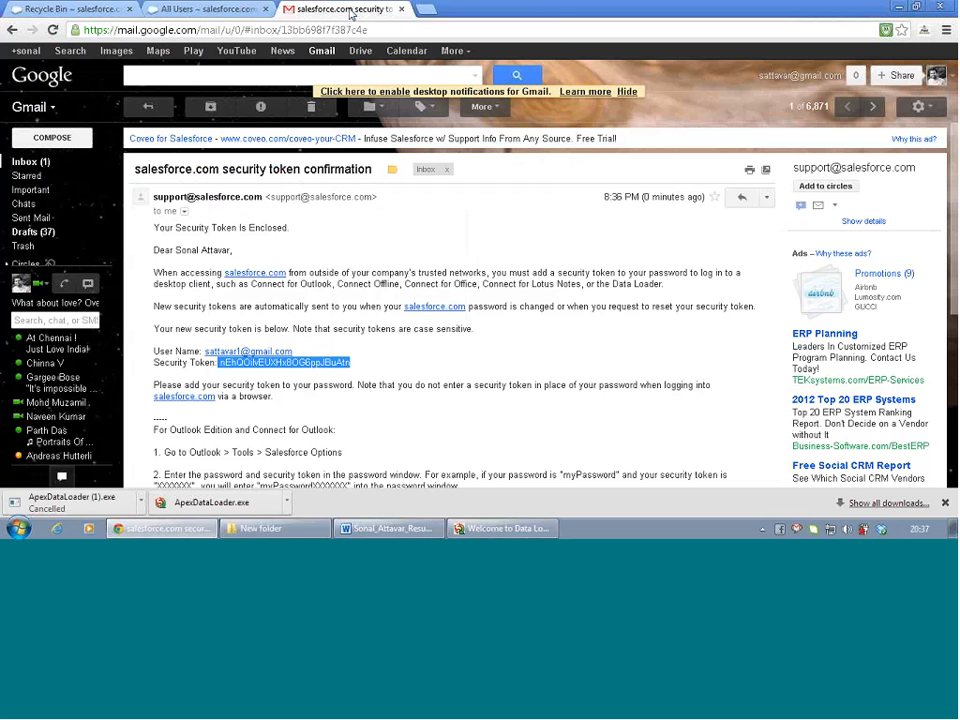
click(222, 8)
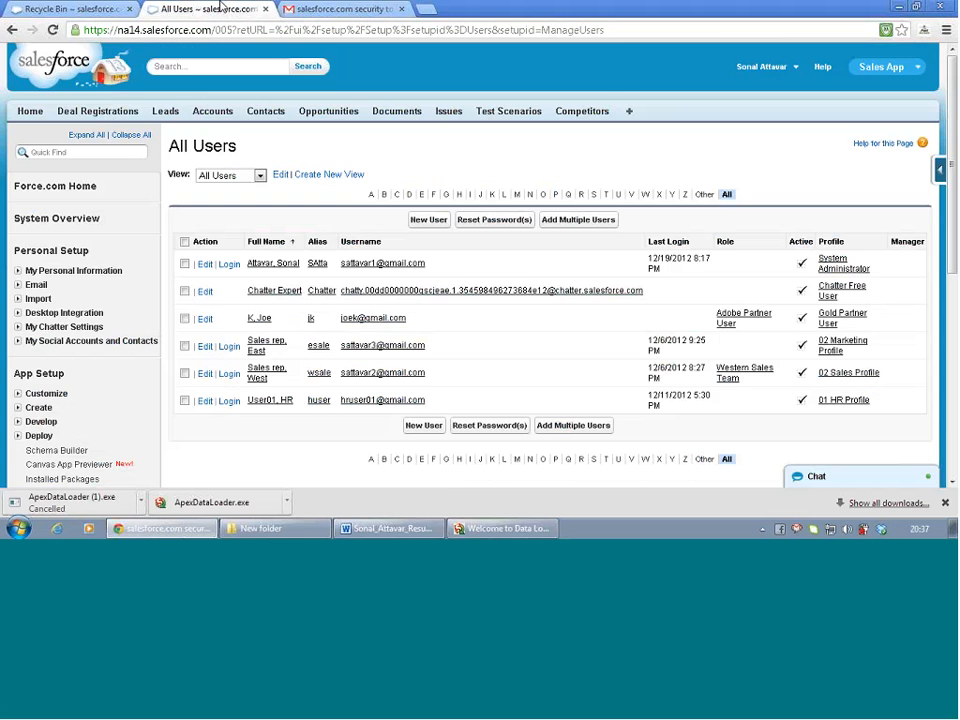
click(488, 530)
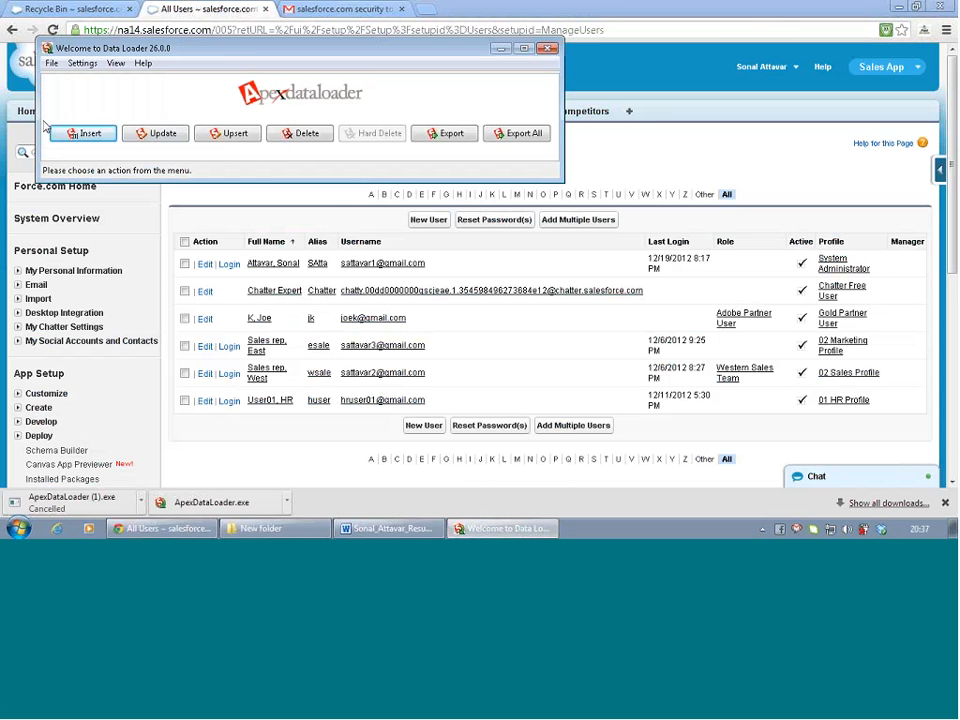
Retry the Insert login with the password plus pasted security token; it fails again
click(84, 136)
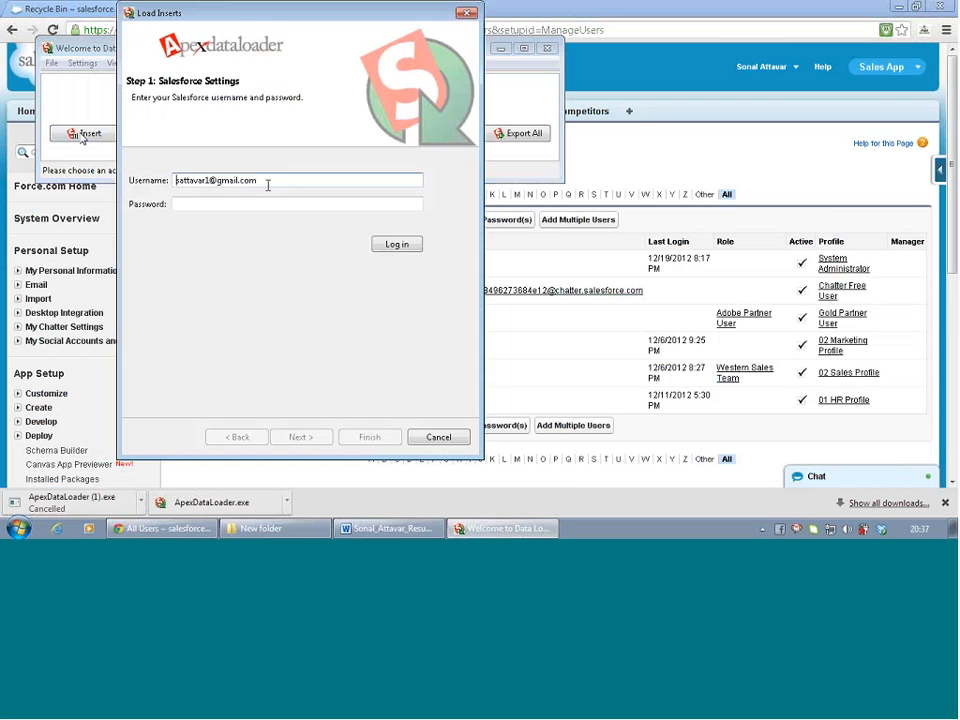
click(218, 203)
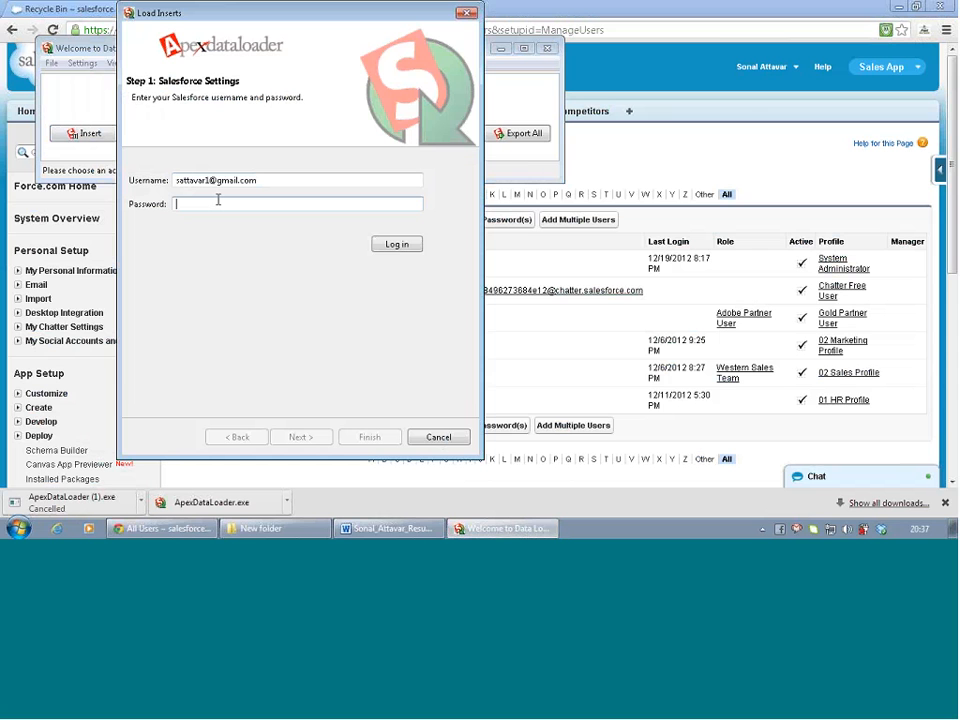
text(***********)
key(ctrl+v)
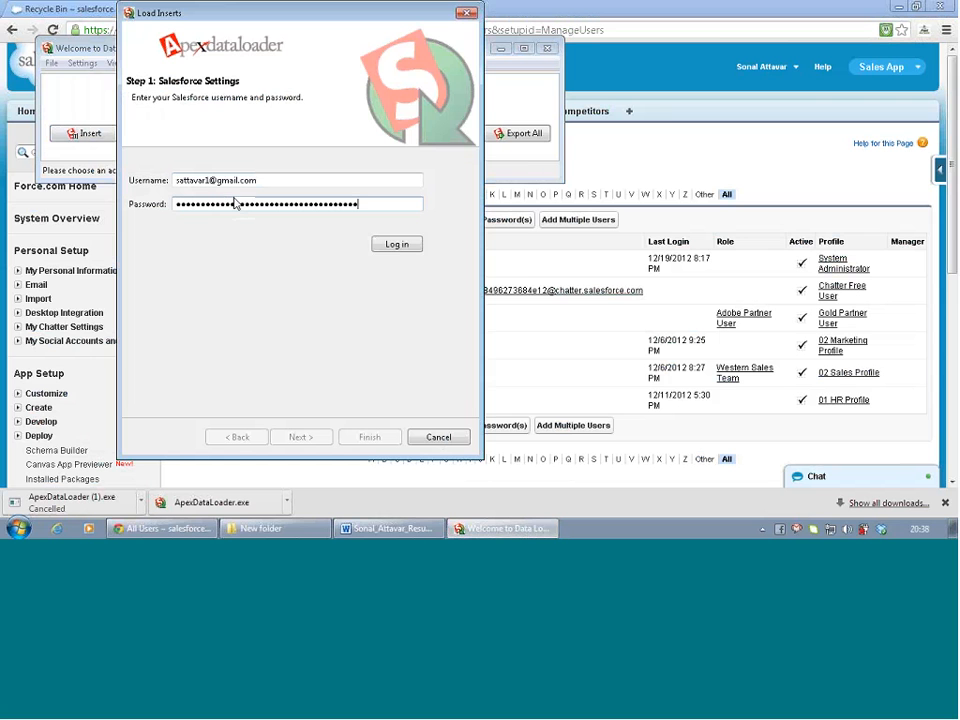
click(404, 248)
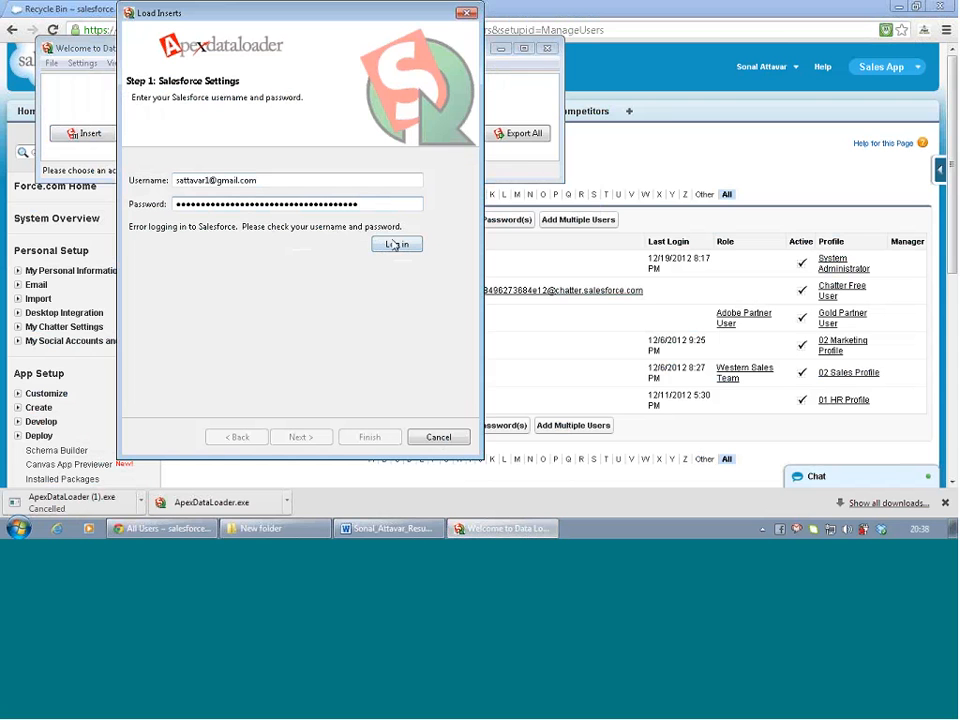
Replace the password in the Data Loader login and retry; the login fails again
double_click(323, 202)
key(BackSpace)
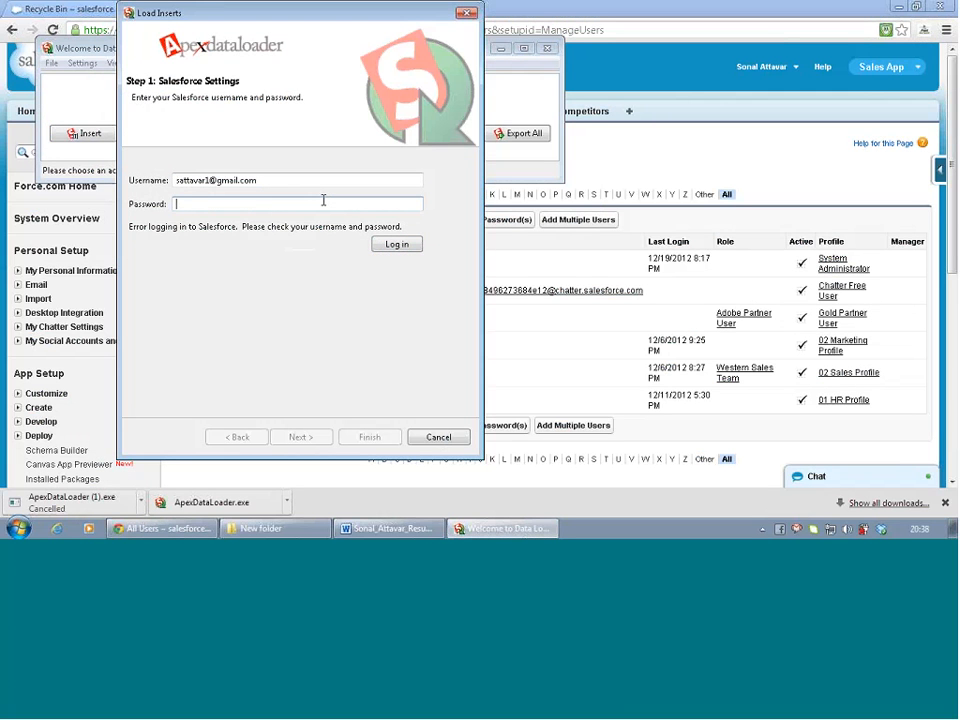
text(***********)
click(396, 244)
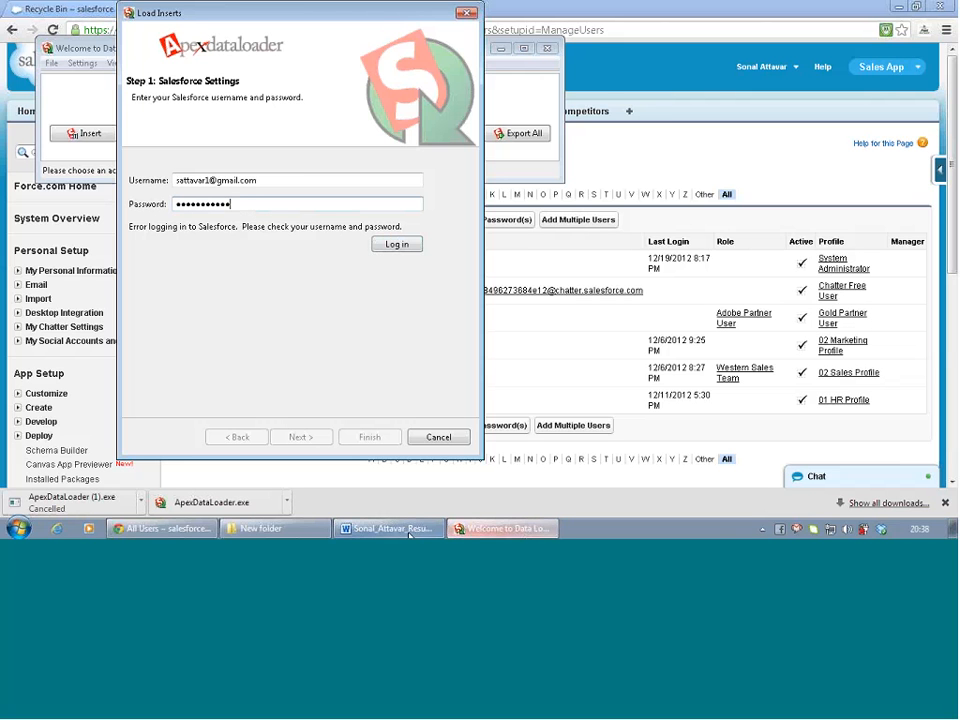
Open the salesforce.com security token email in Gmail and copy the security token
click(581, 40)
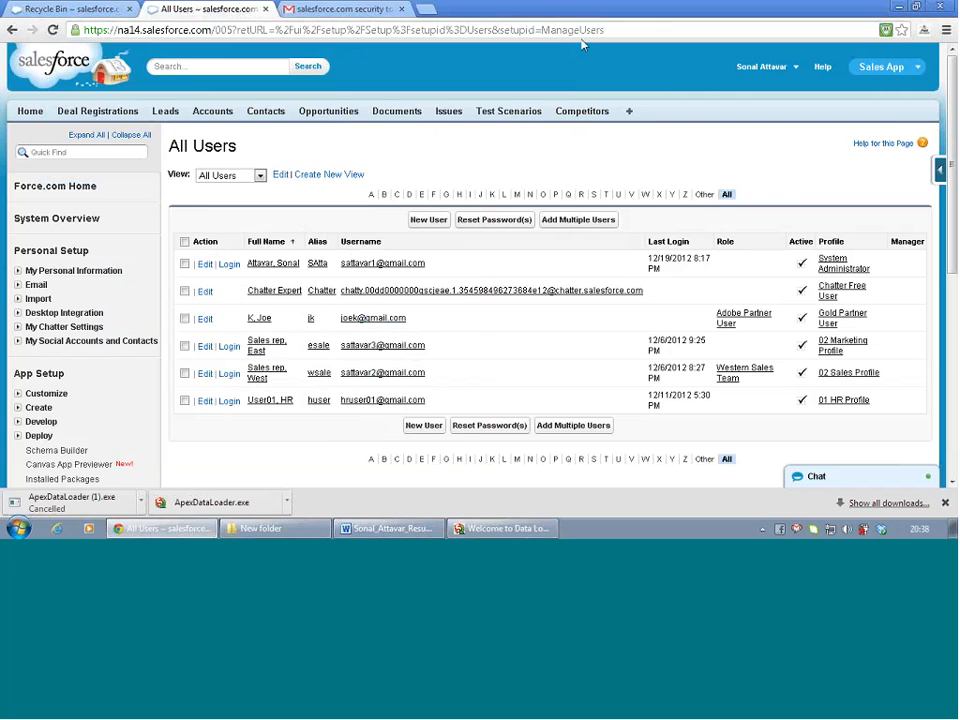
click(351, 6)
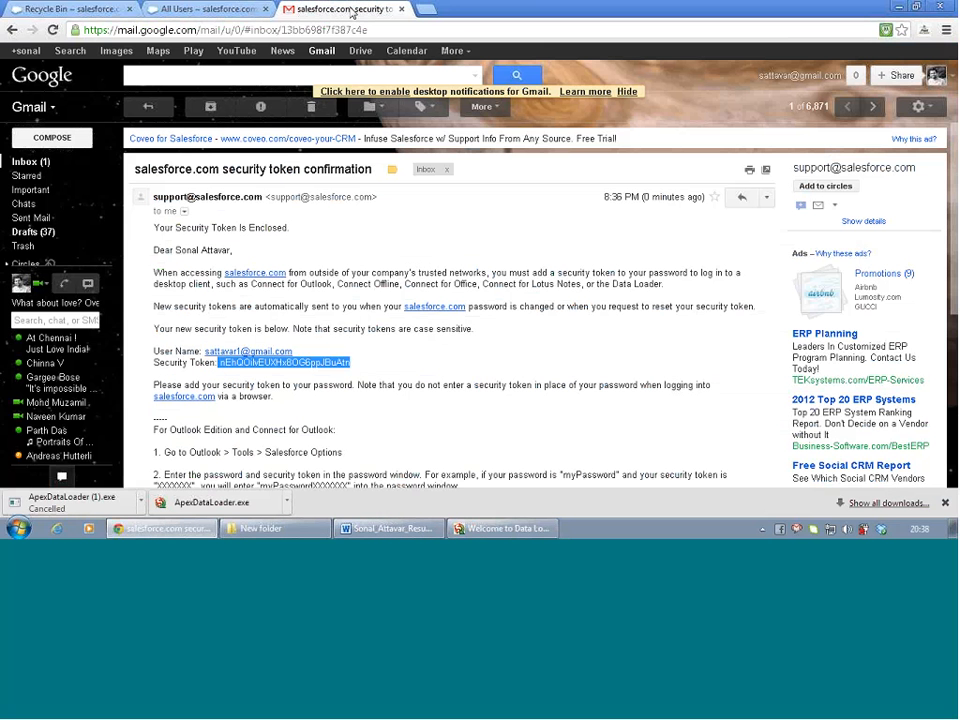
right_click(262, 366)
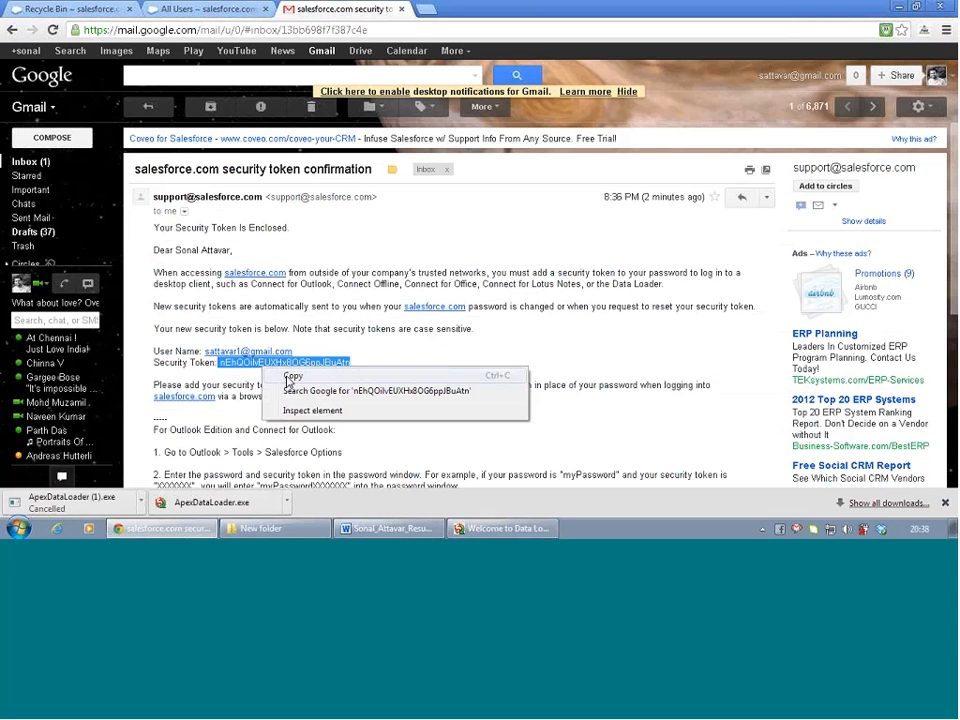
click(290, 378)
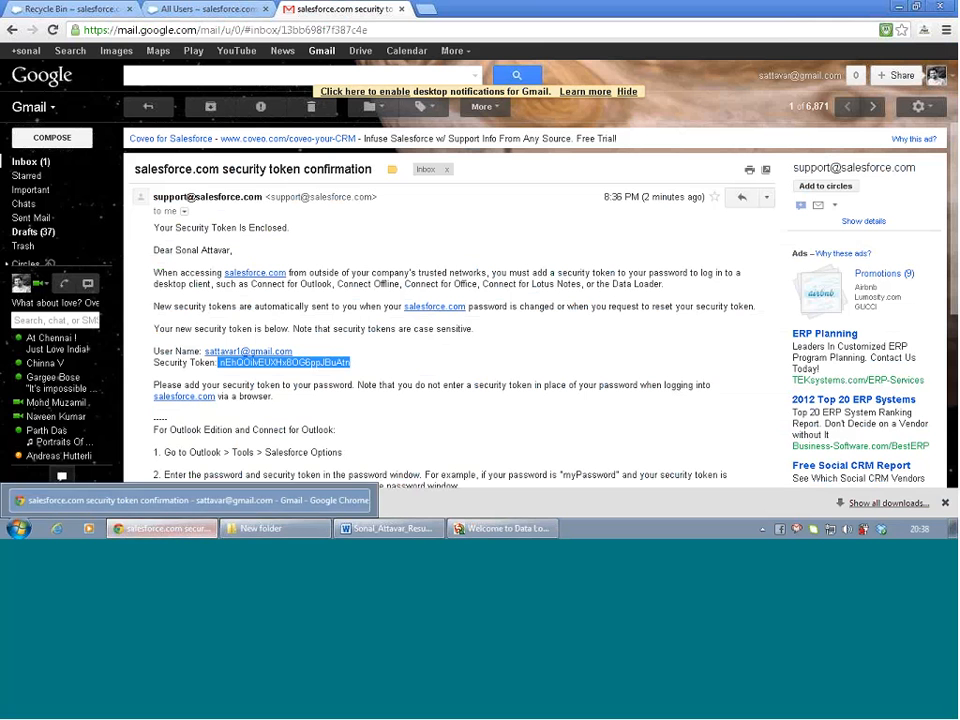
click(246, 366)
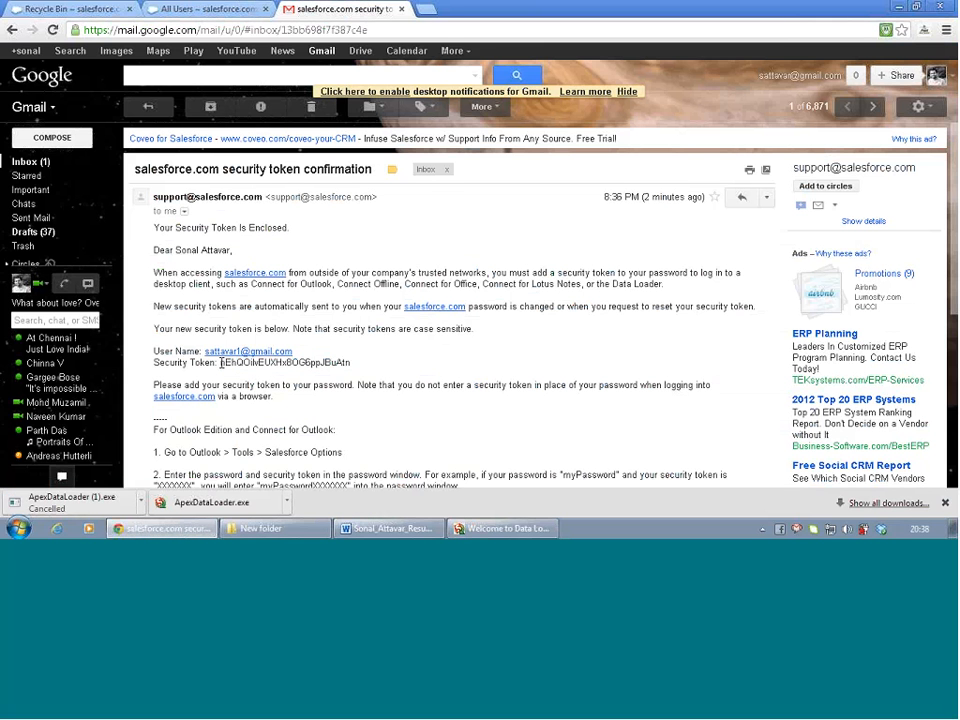
drag(220, 363, 522, 373)
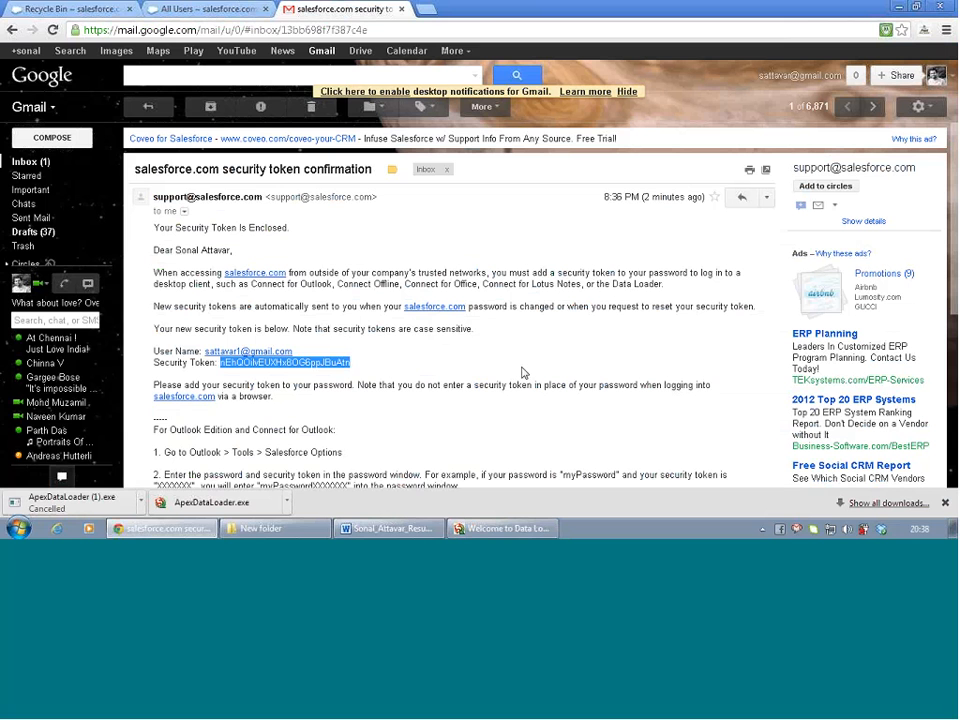
Log in with the password plus the pasted token, advance one step, then cancel the insert wizard
key(alt+Tab)
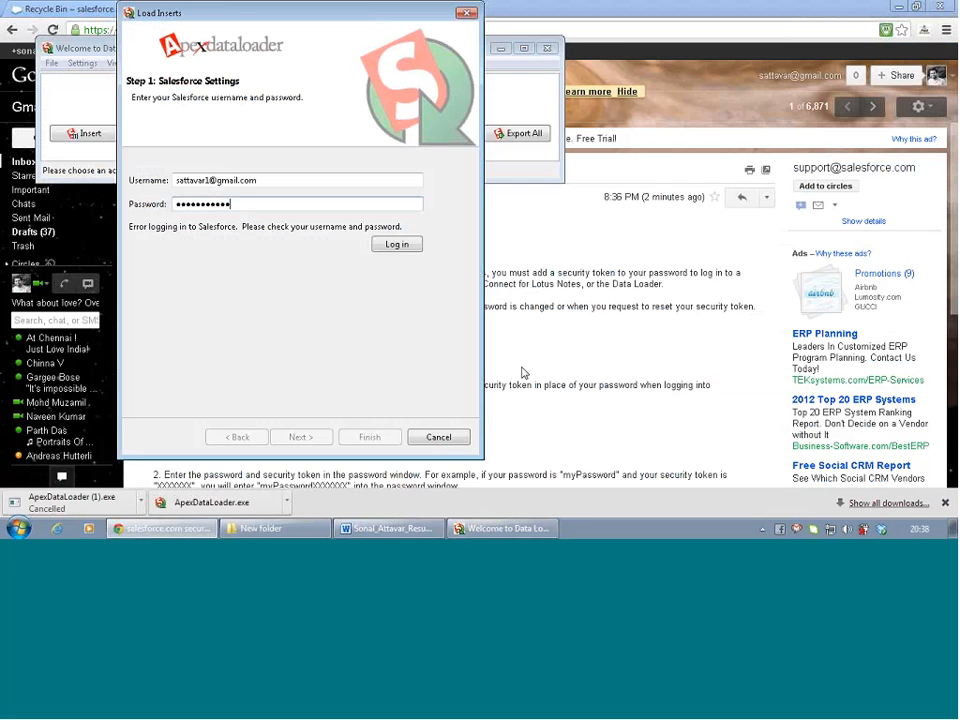
key(ctrl+v)
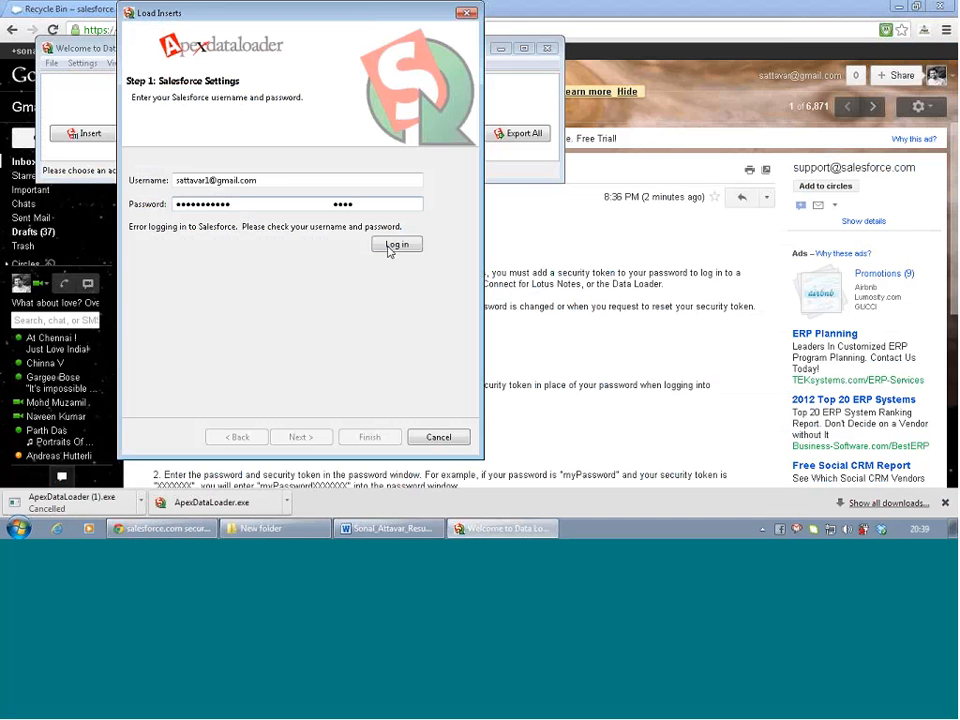
click(400, 245)
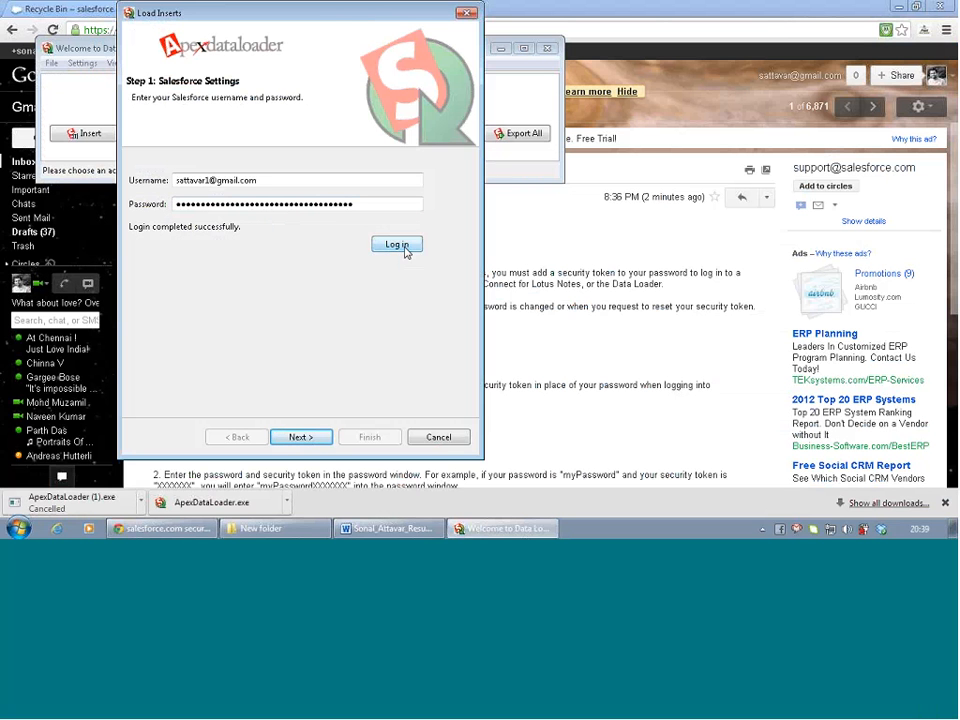
click(312, 437)
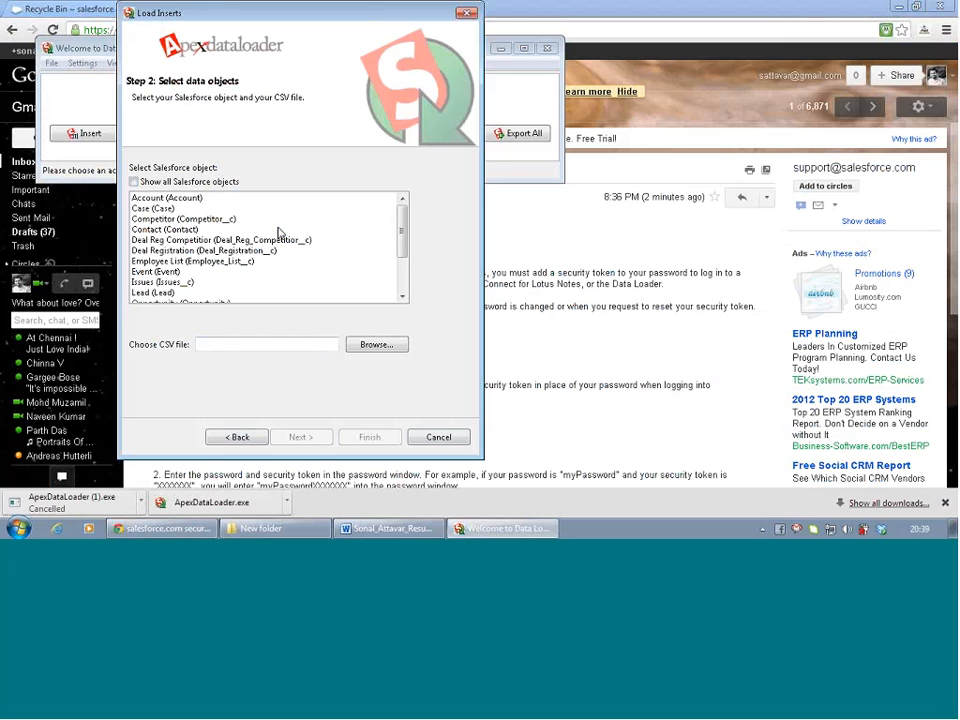
click(442, 440)
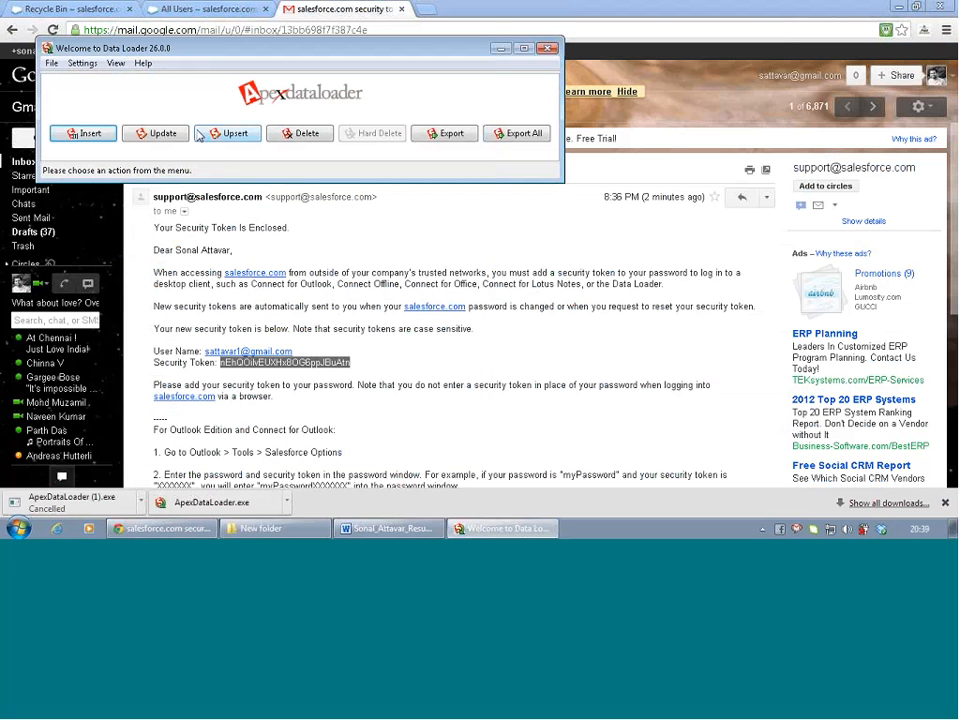
Start an Account export saving extract.csv into a new 'SFDC dataload' folder under F:\SFDC
click(447, 136)
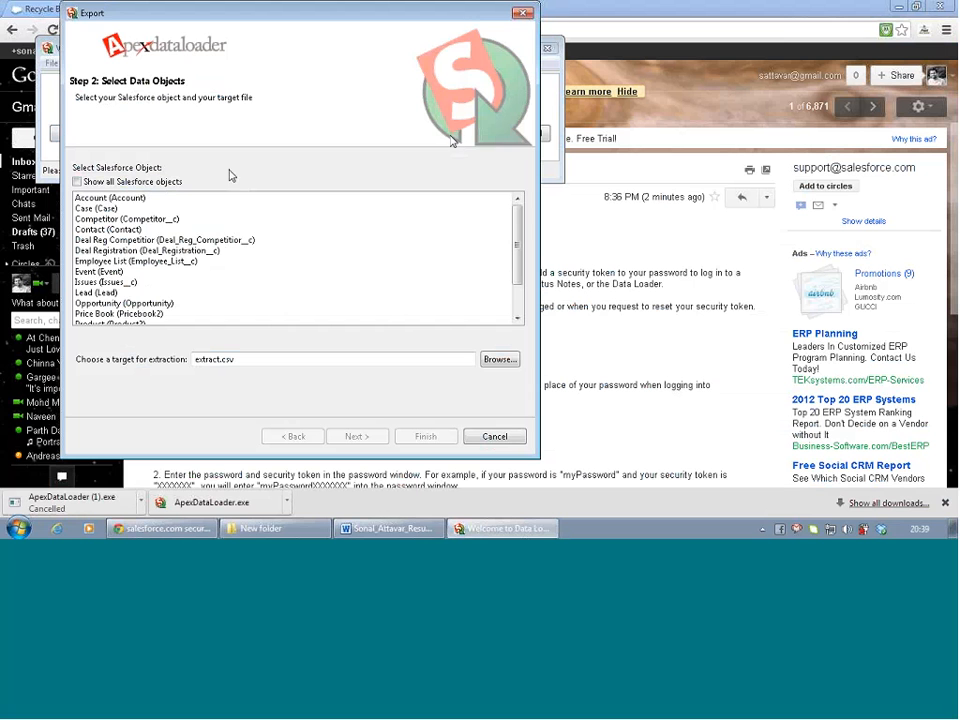
click(90, 199)
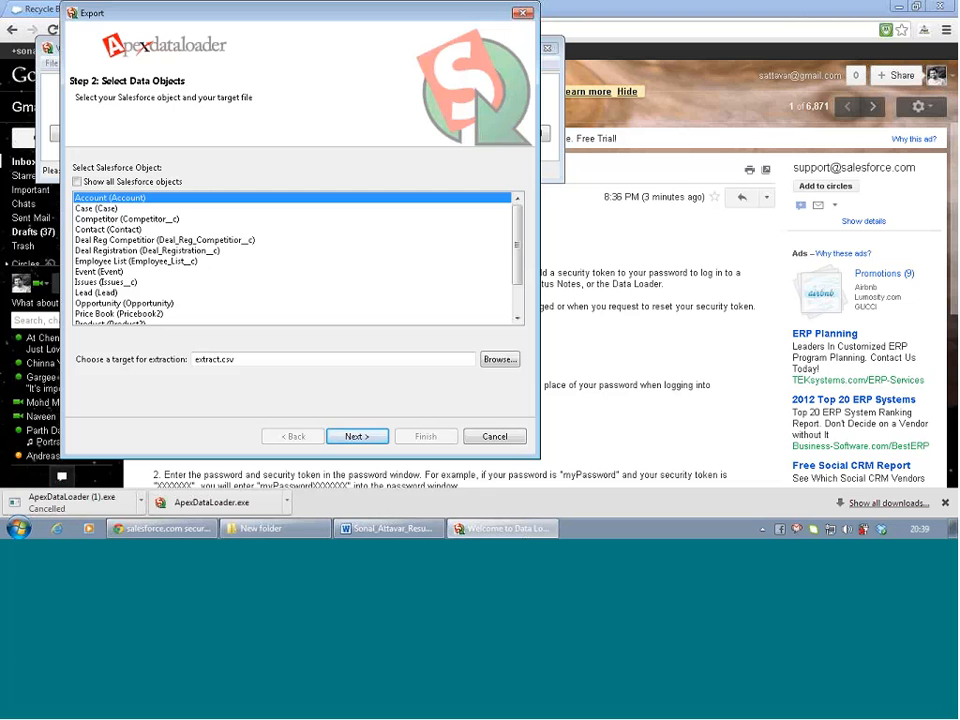
click(497, 364)
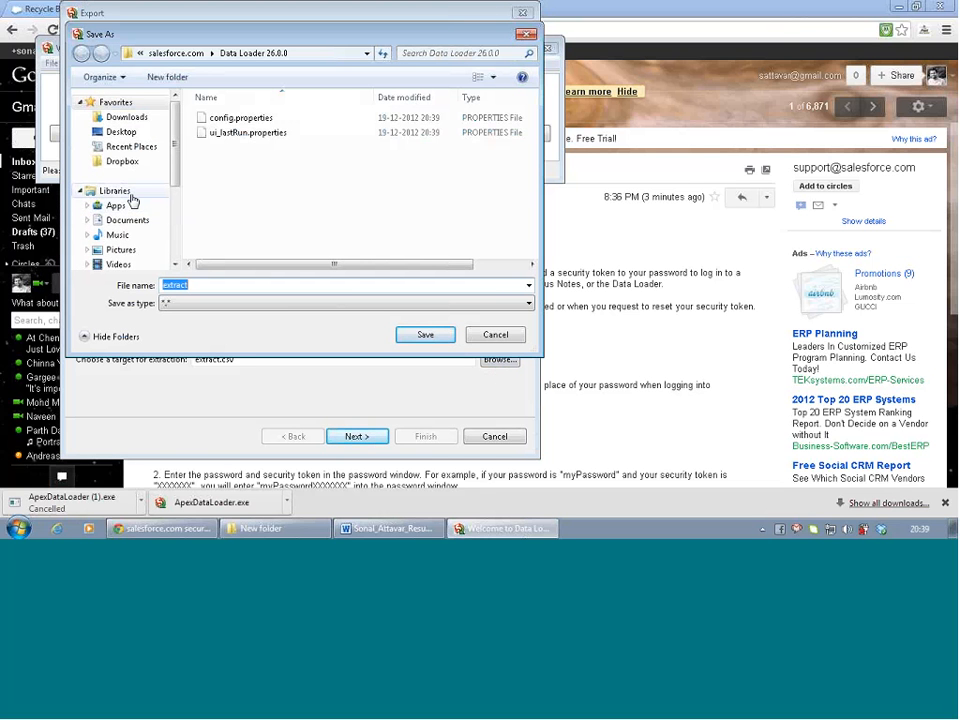
click(80, 191)
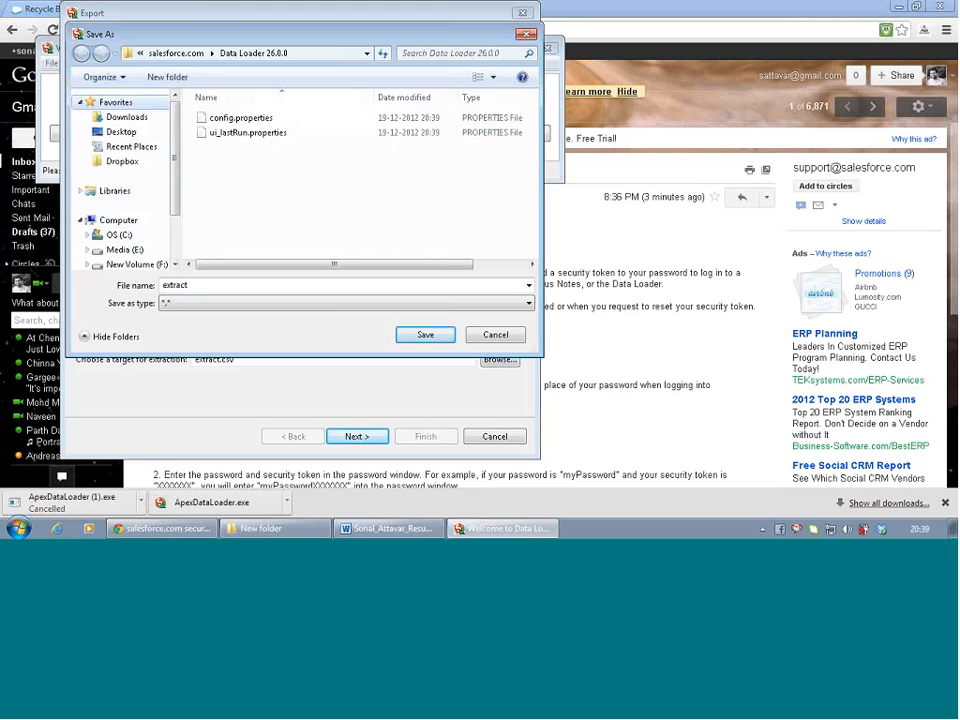
scroll(90, 253, down, 1)
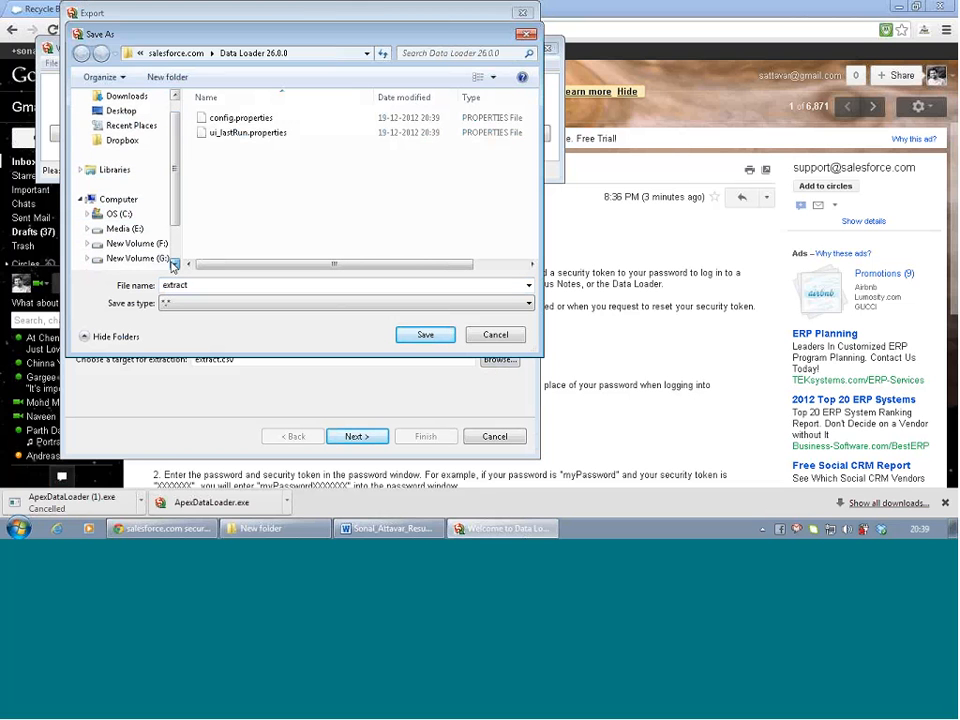
click(88, 245)
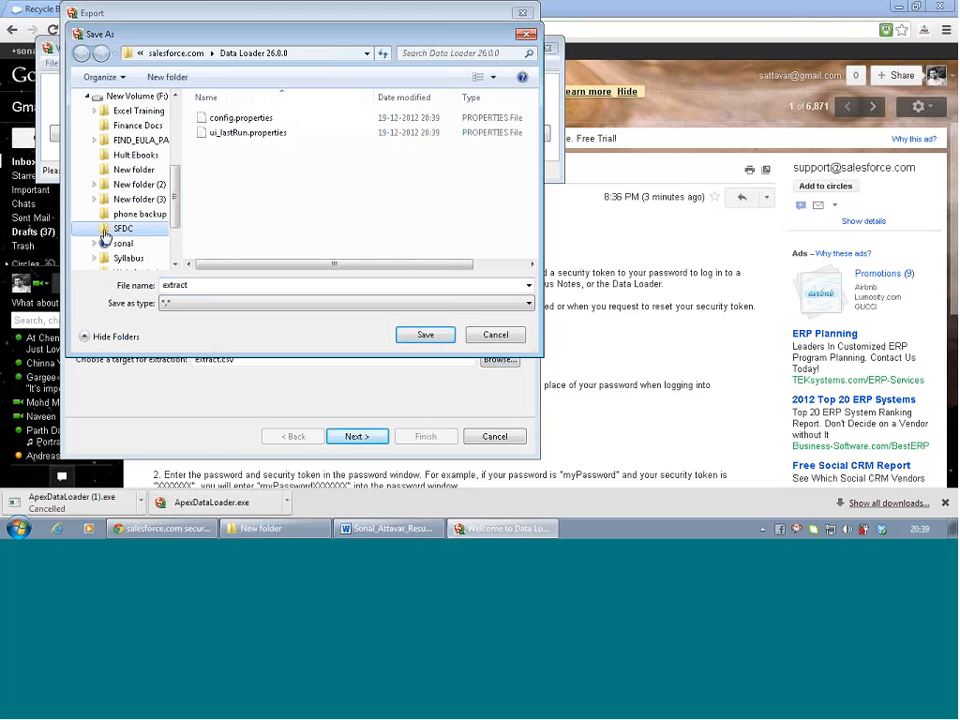
click(106, 230)
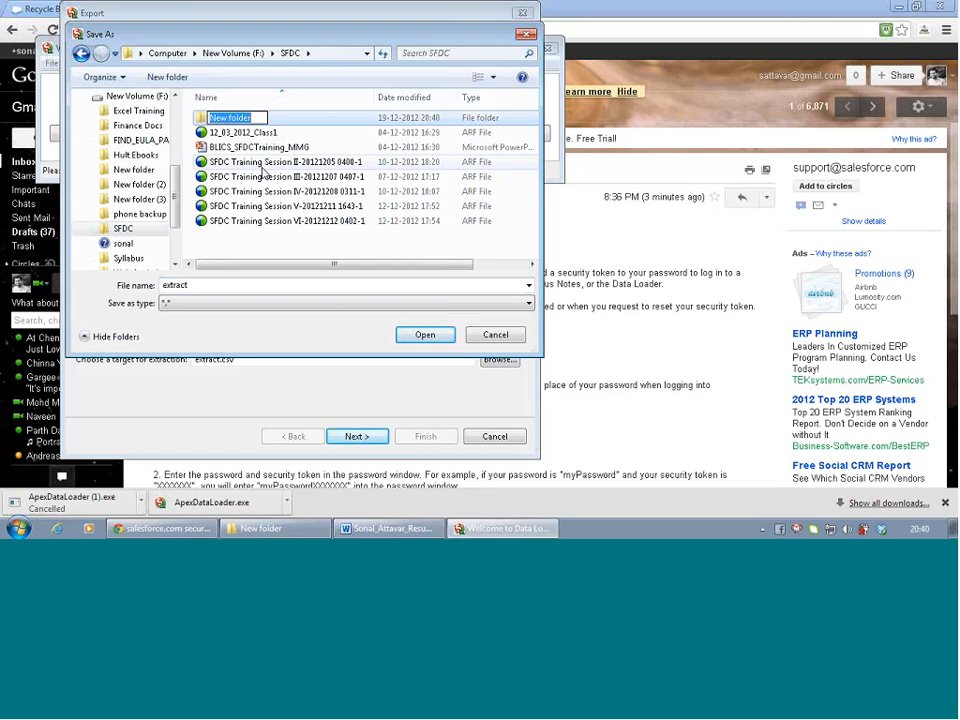
text(SFDC dataload)
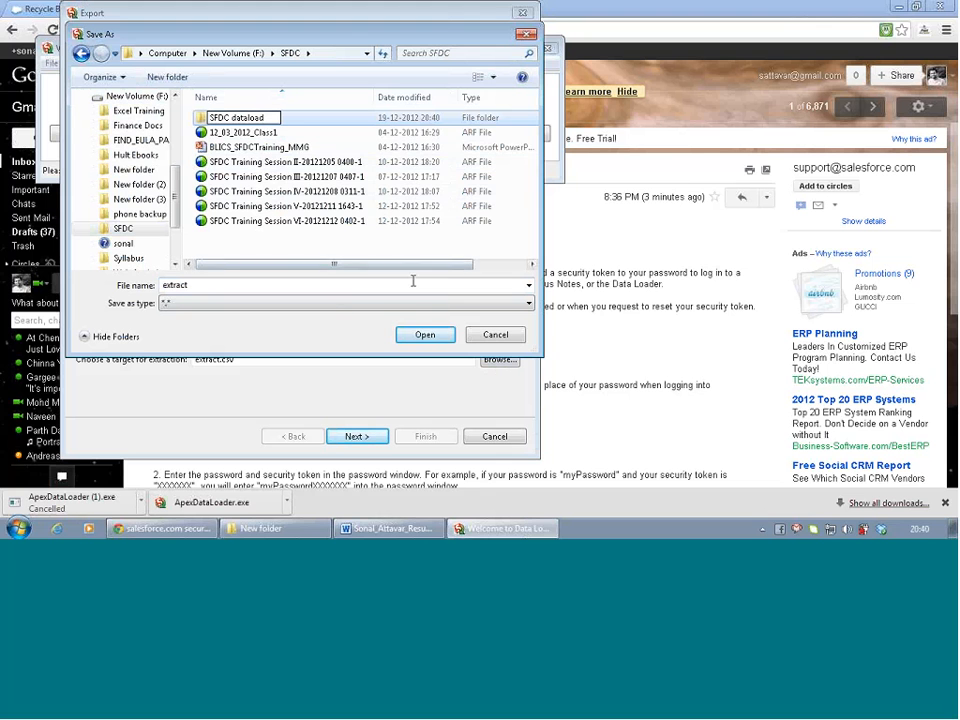
click(297, 124)
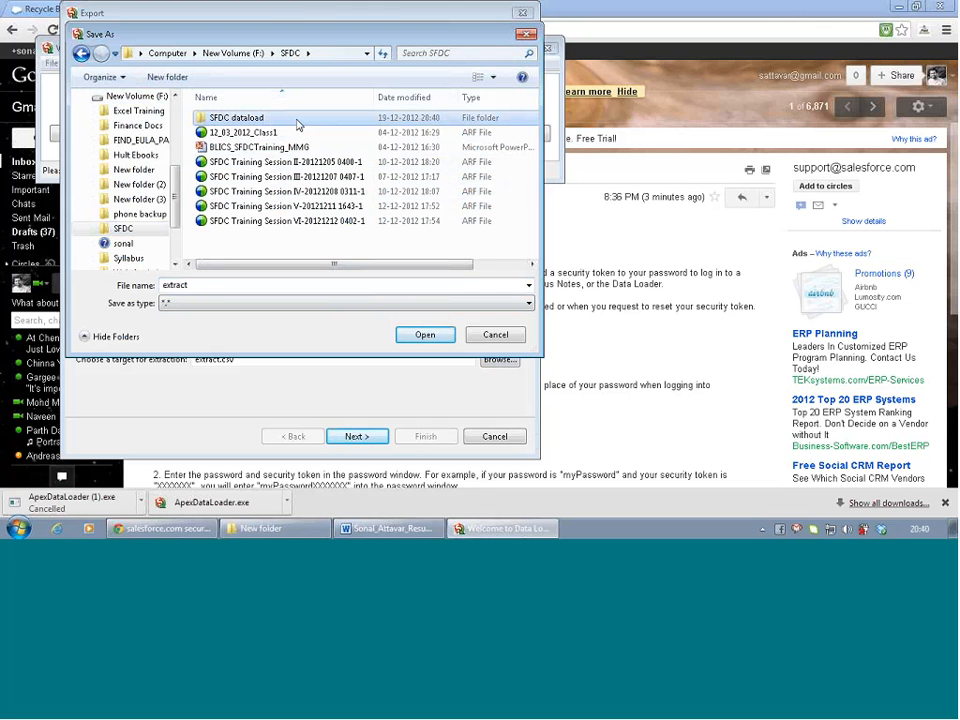
click(424, 334)
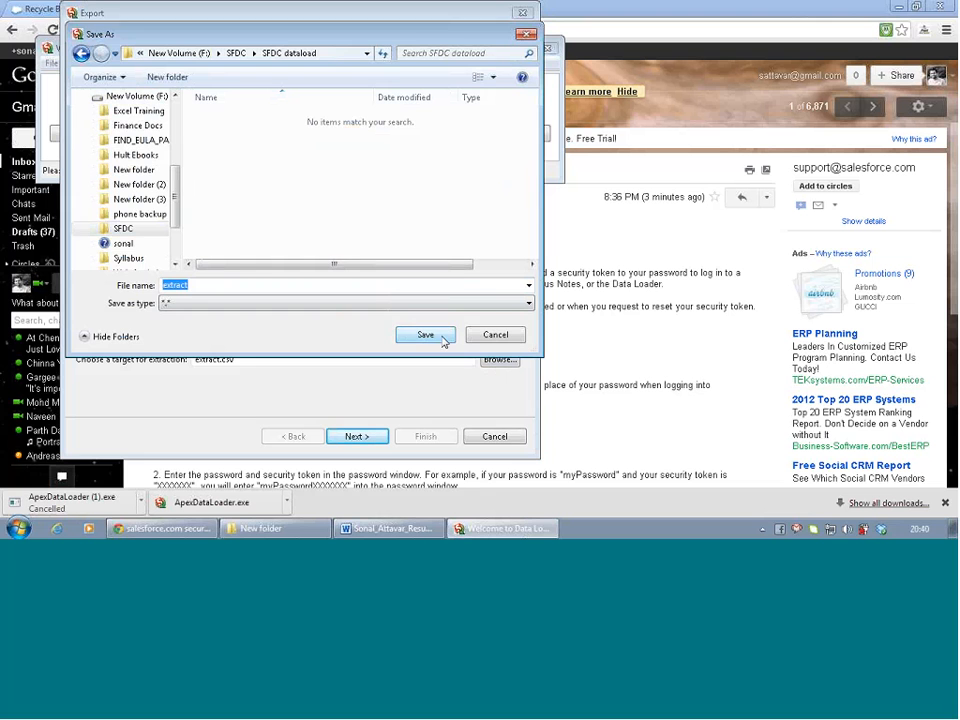
click(443, 339)
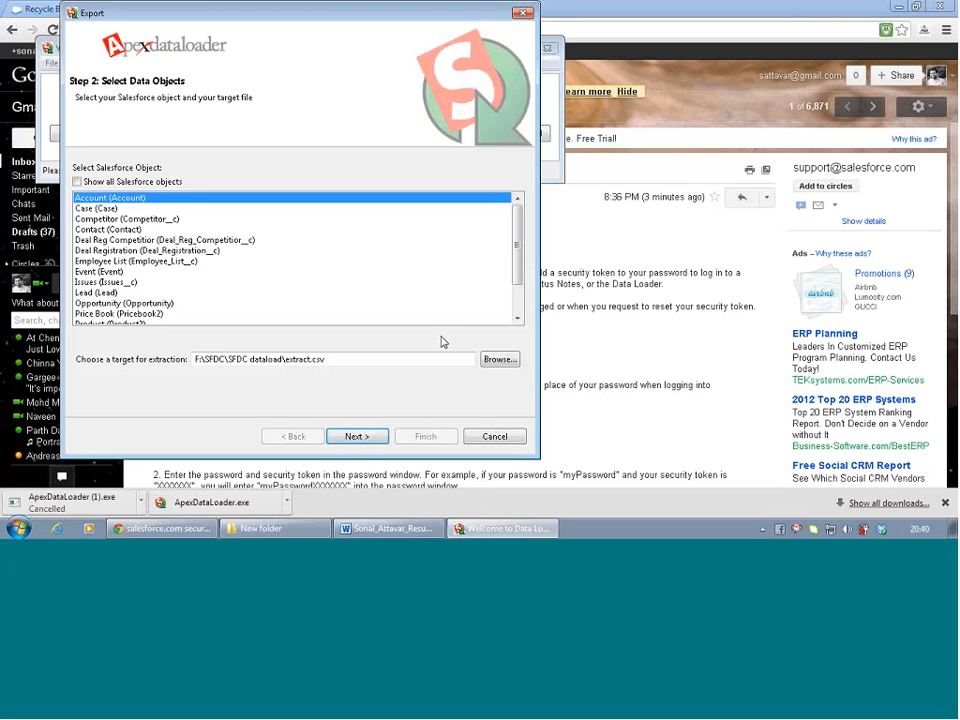
Select all Account fields and begin a BillingState equals condition in the query
click(375, 441)
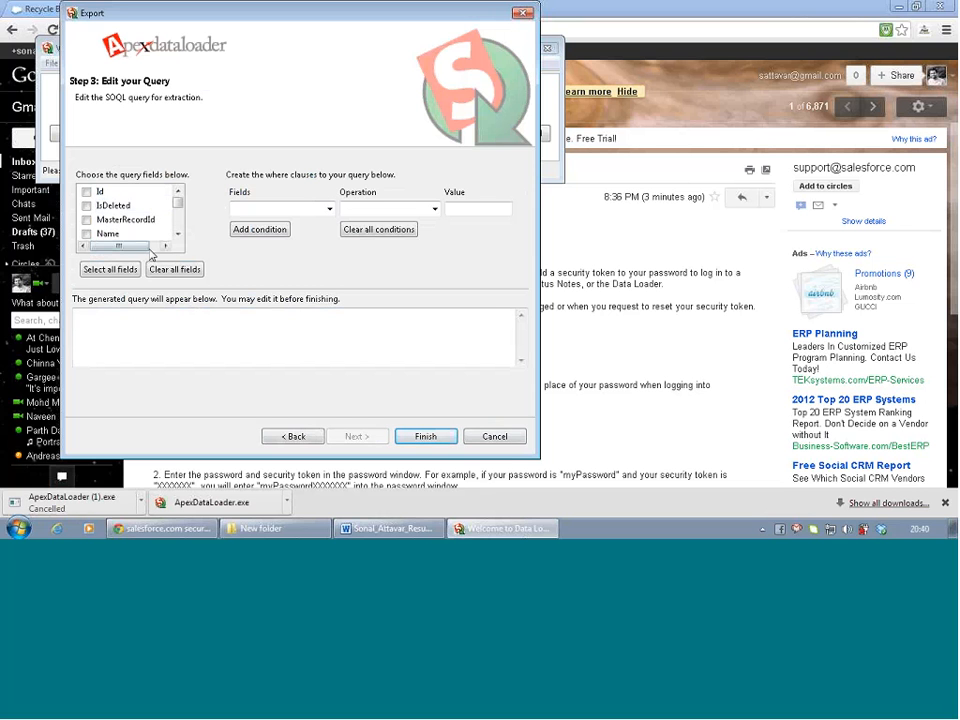
click(124, 276)
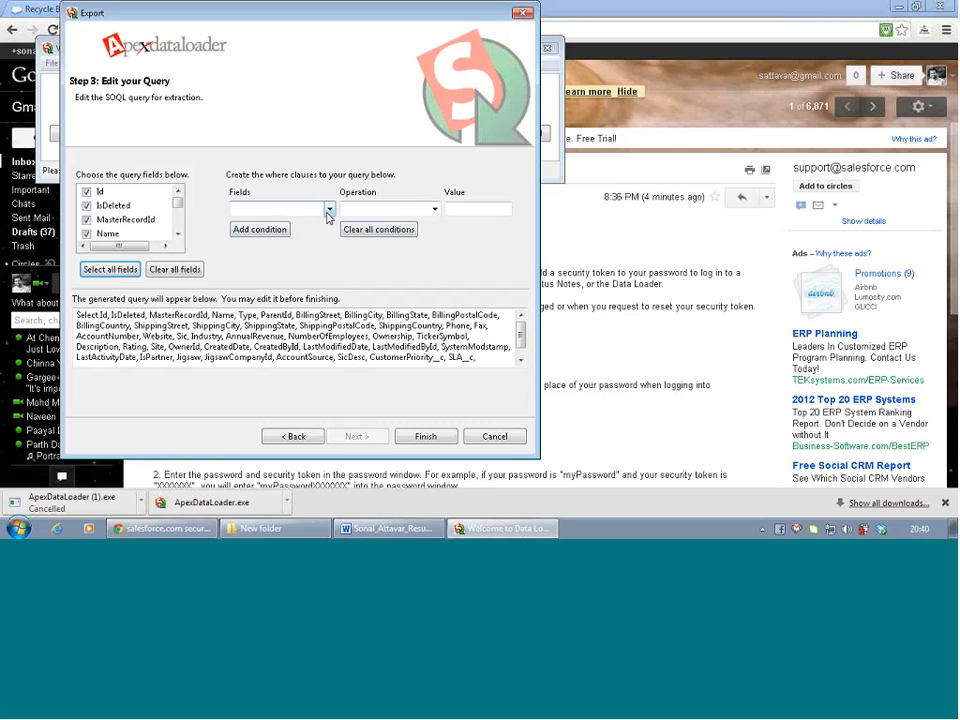
click(329, 209)
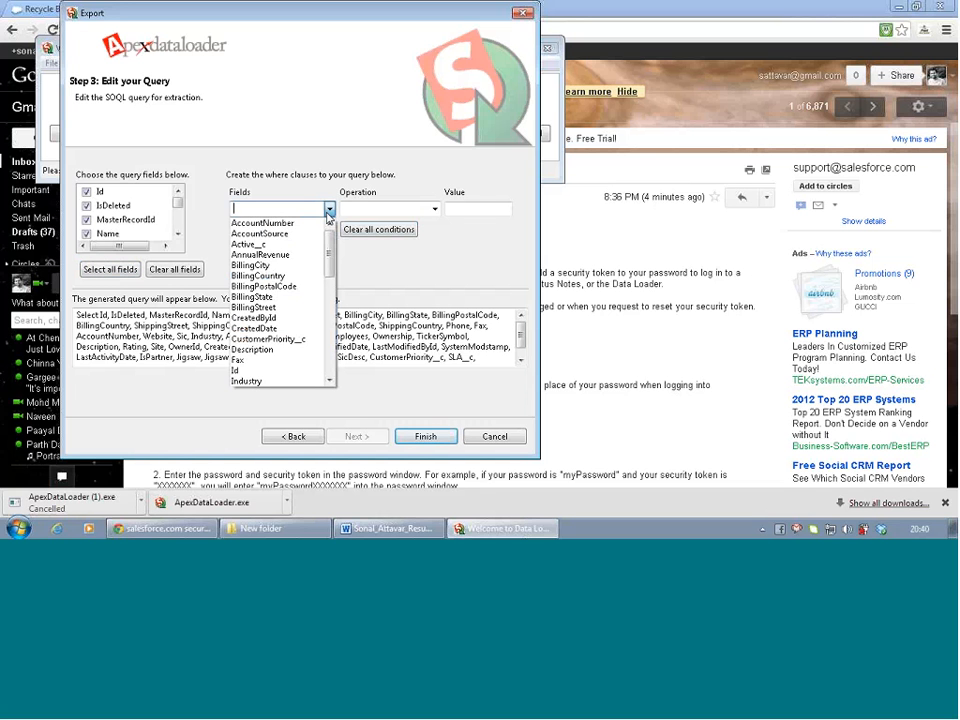
click(291, 299)
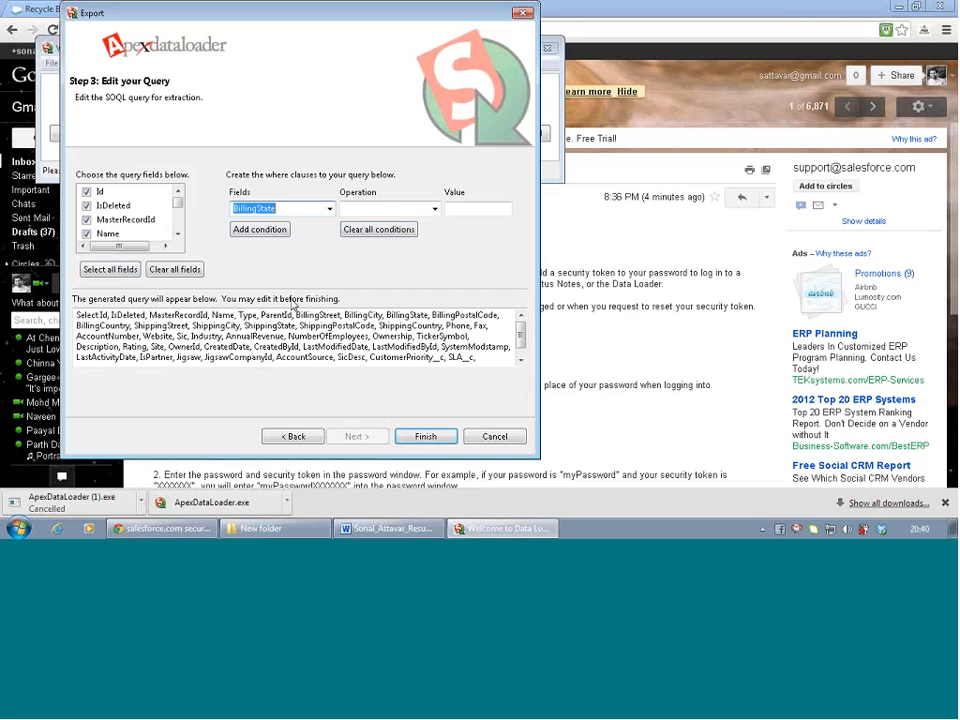
click(416, 204)
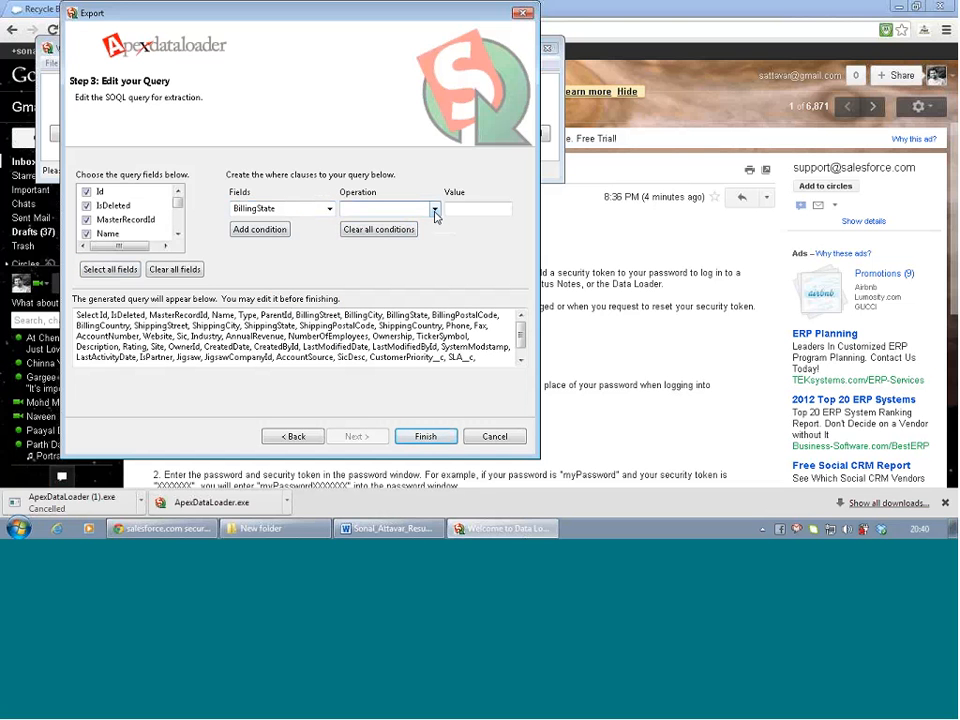
click(435, 208)
click(413, 222)
Enter 'CA' as the value, add the condition, and launch the export
click(413, 230)
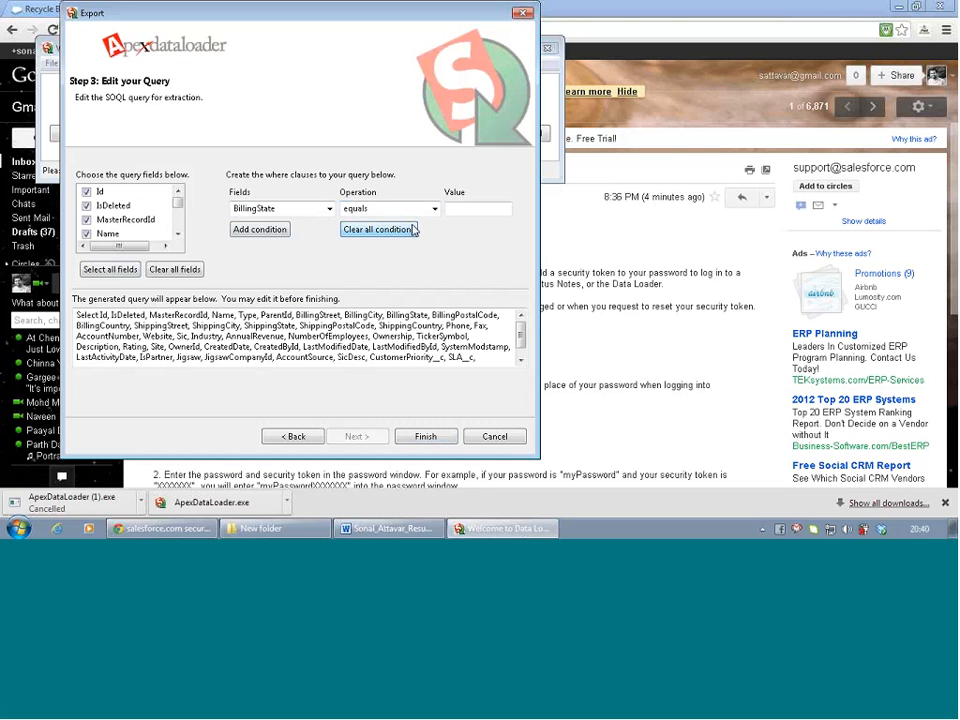
text(C)
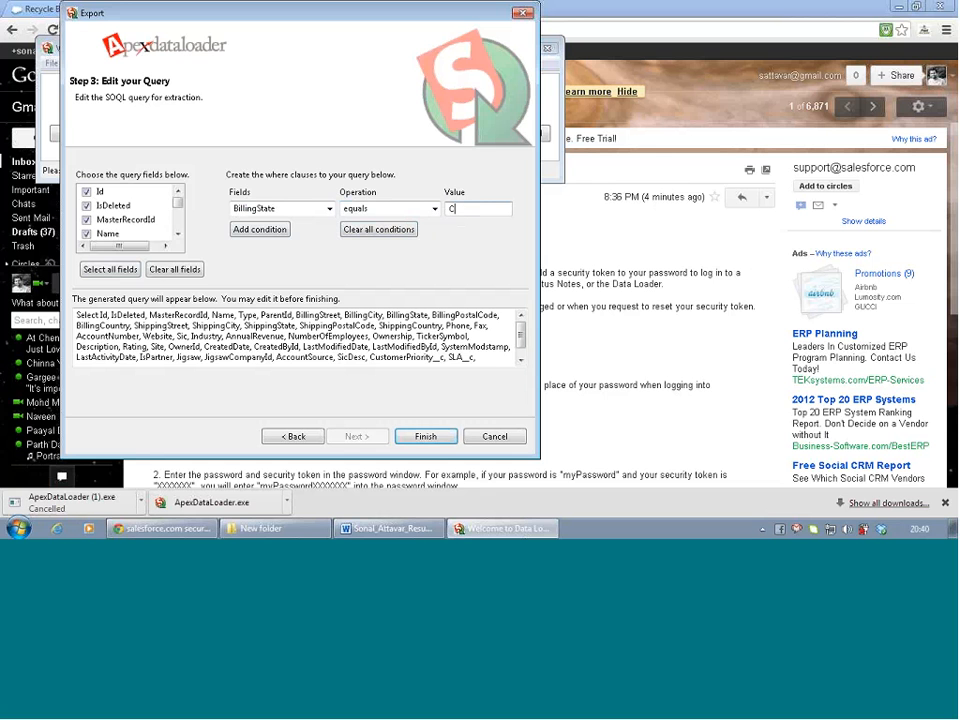
key(BackSpace)
text('CA')
click(262, 232)
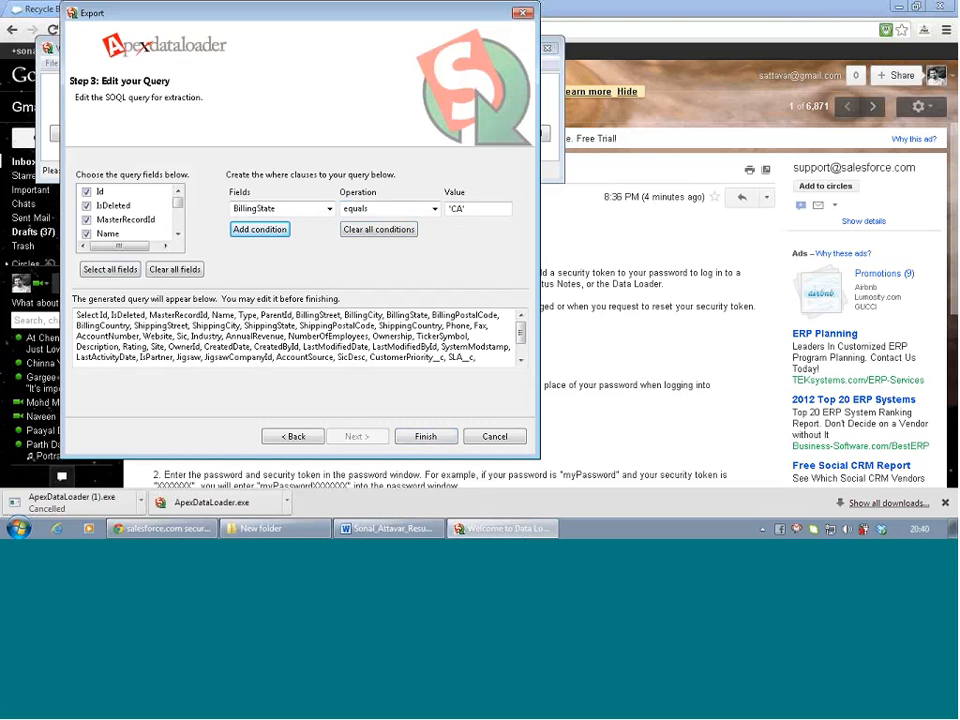
click(426, 440)
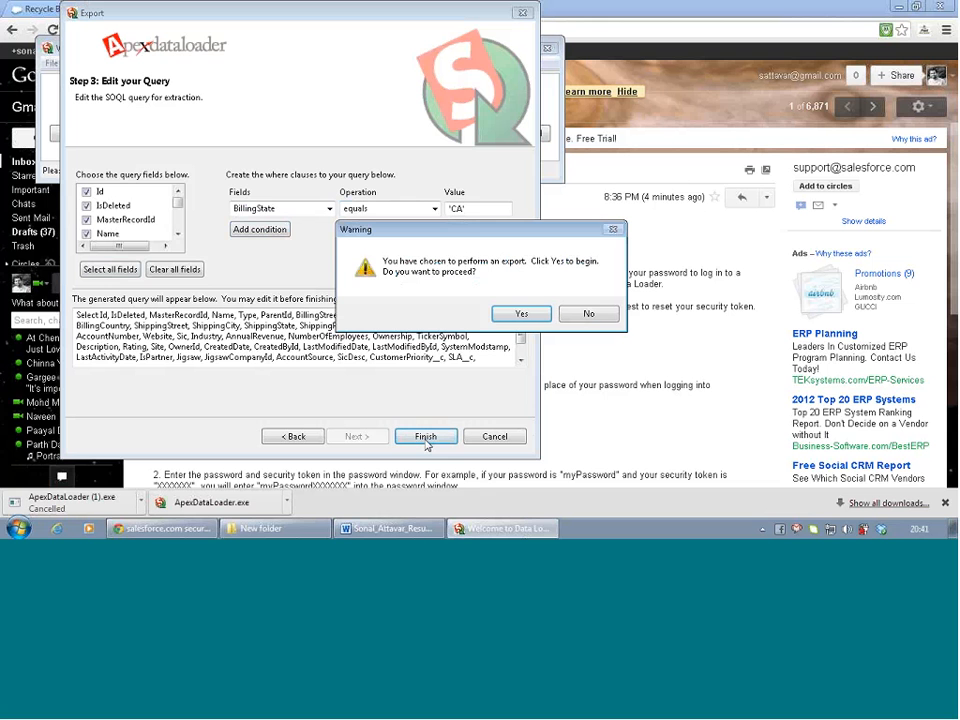
Confirm the export, dismiss the query error, and restart an Account export
click(527, 316)
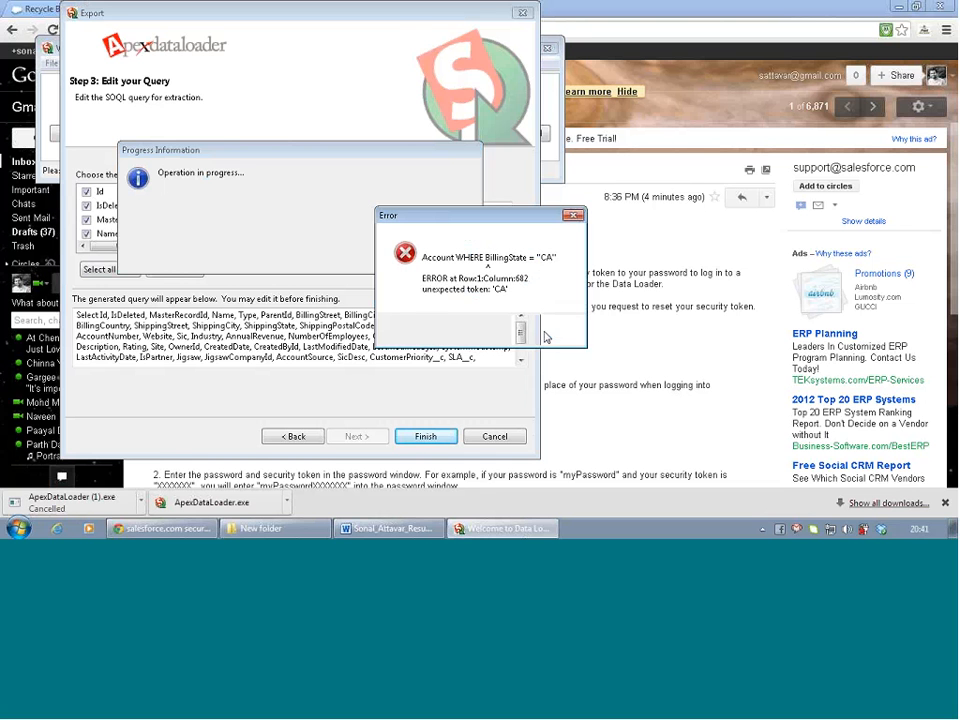
click(546, 333)
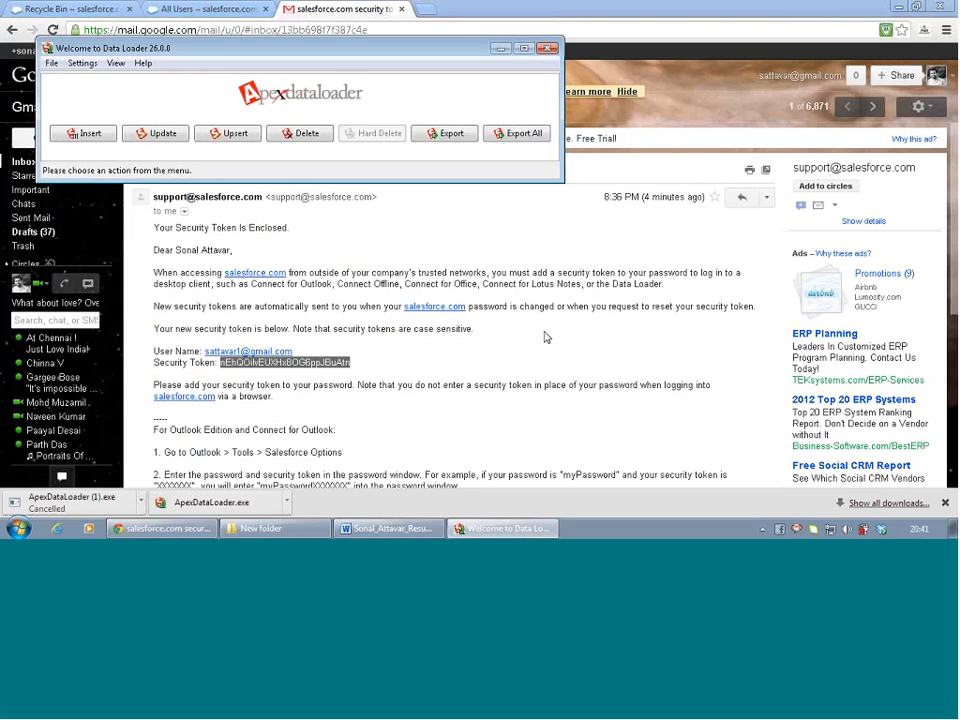
click(450, 136)
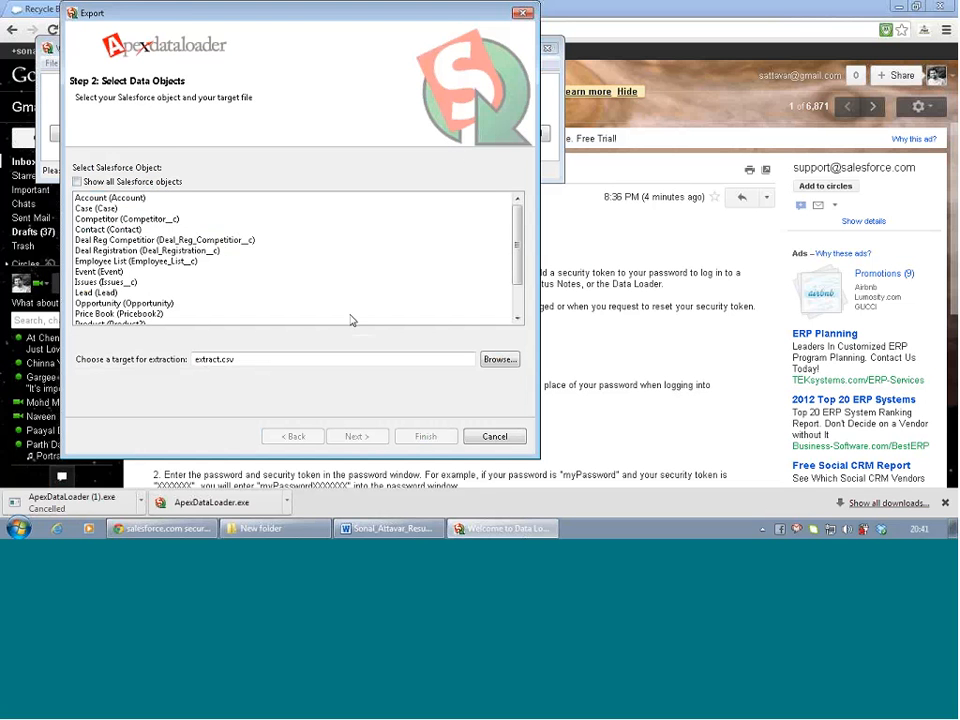
click(77, 182)
click(77, 182)
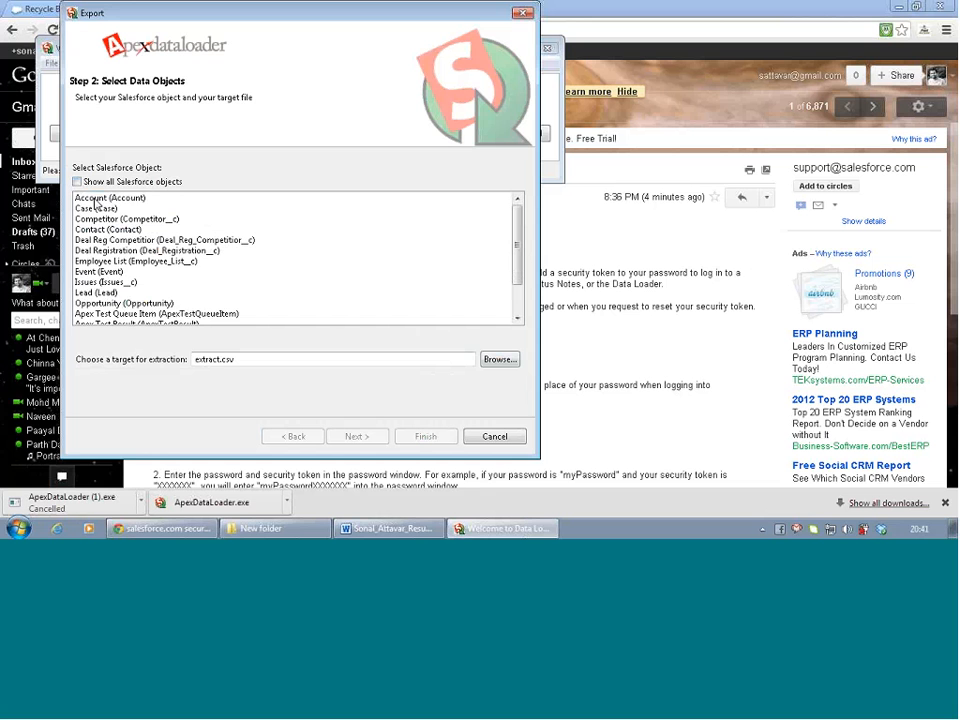
click(96, 199)
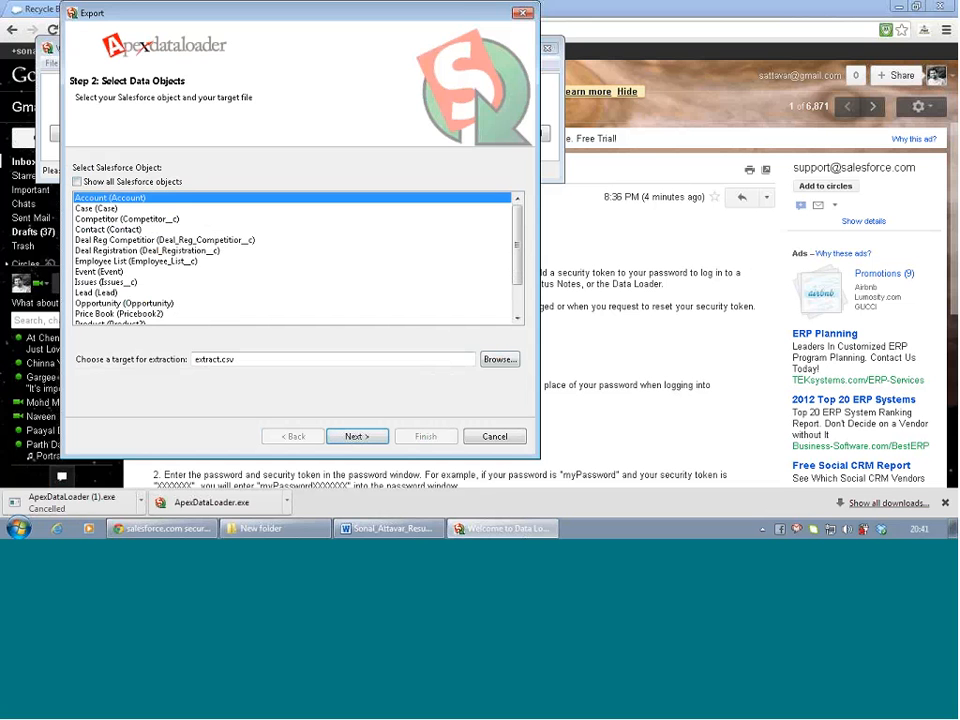
Delete the old extract file and target extract in the SFDC dataload folder
click(497, 364)
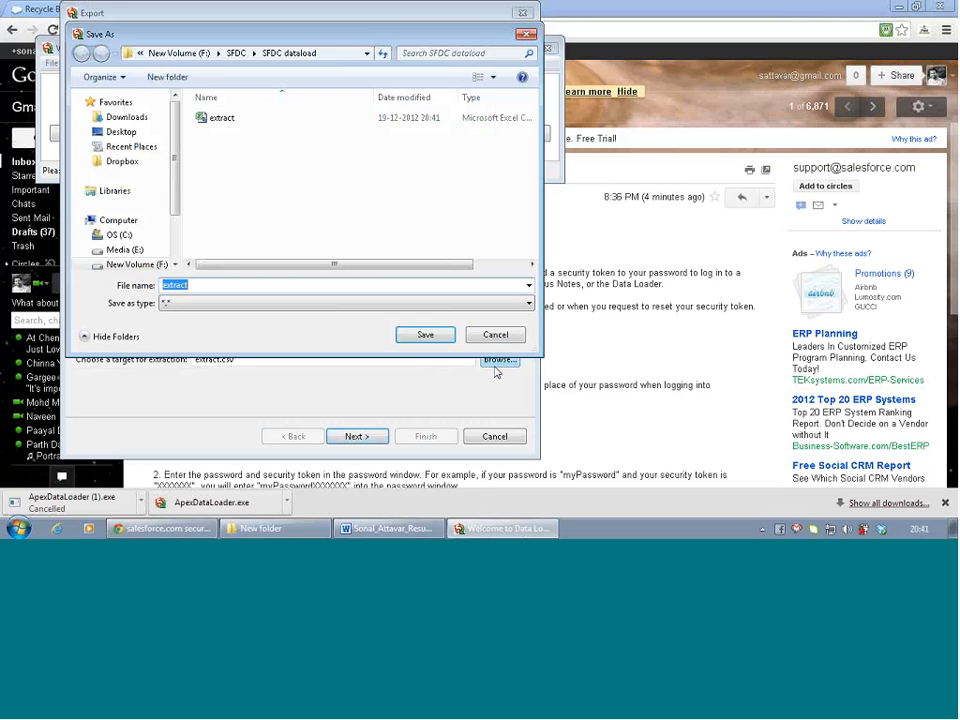
click(218, 118)
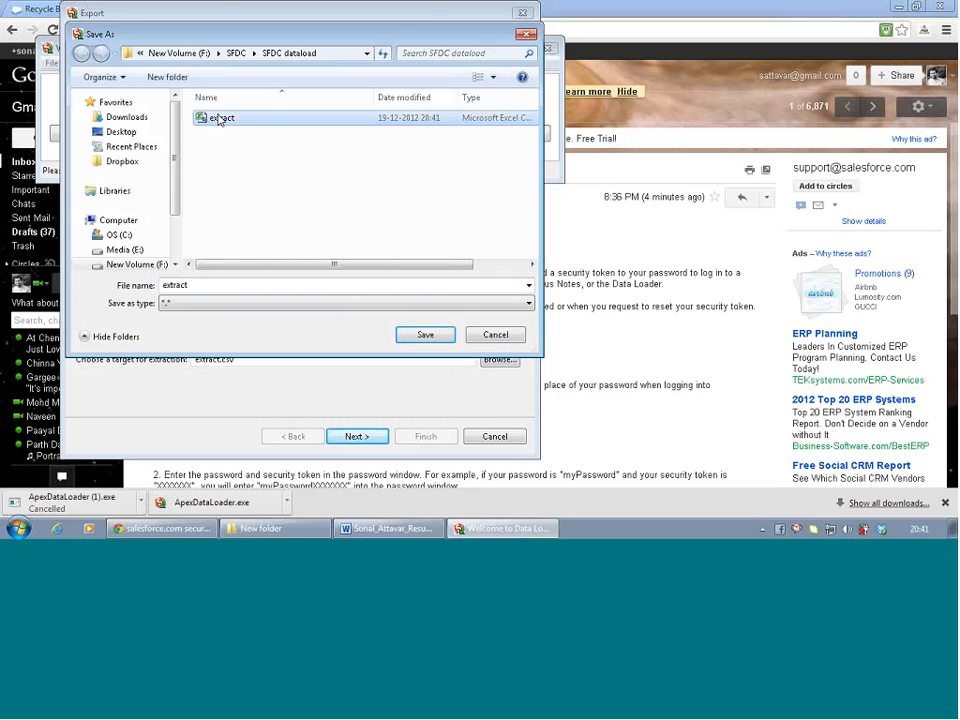
key(Delete)
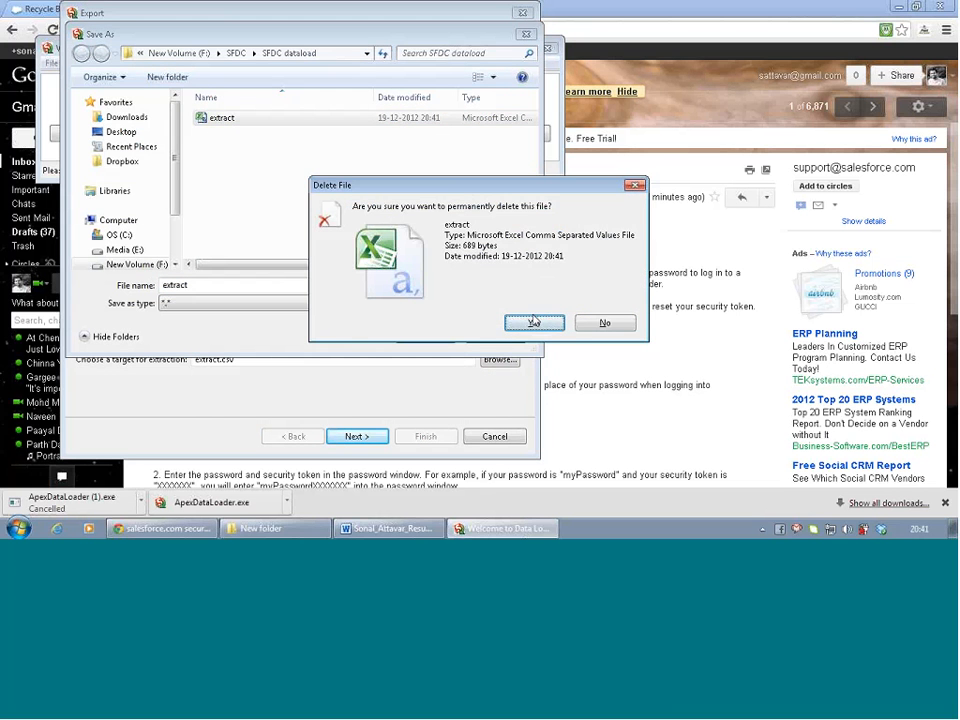
click(534, 322)
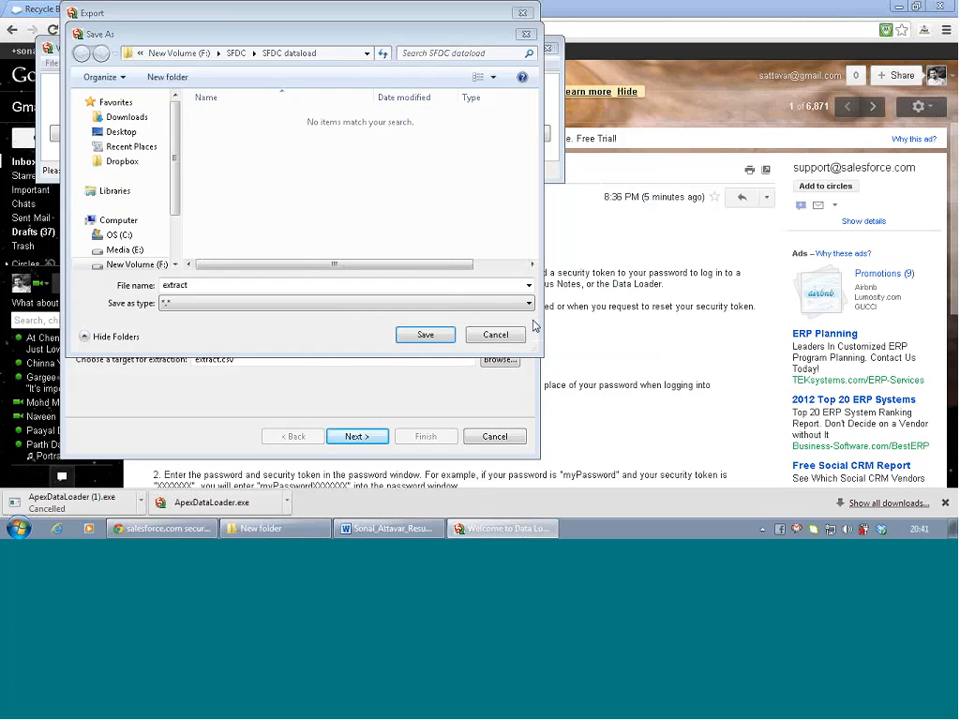
click(425, 335)
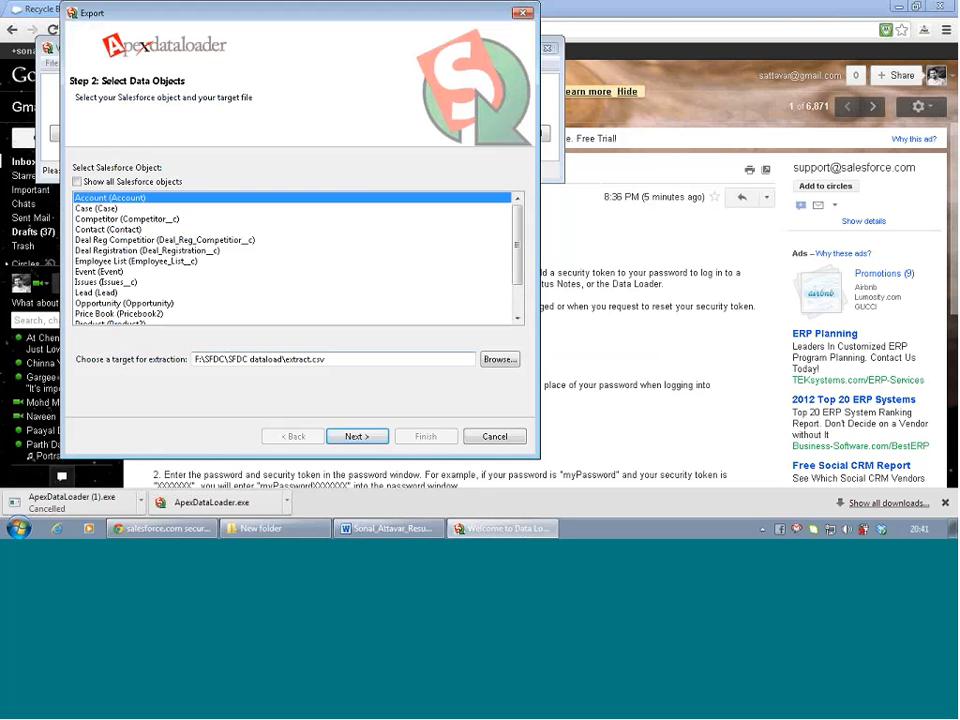
click(372, 437)
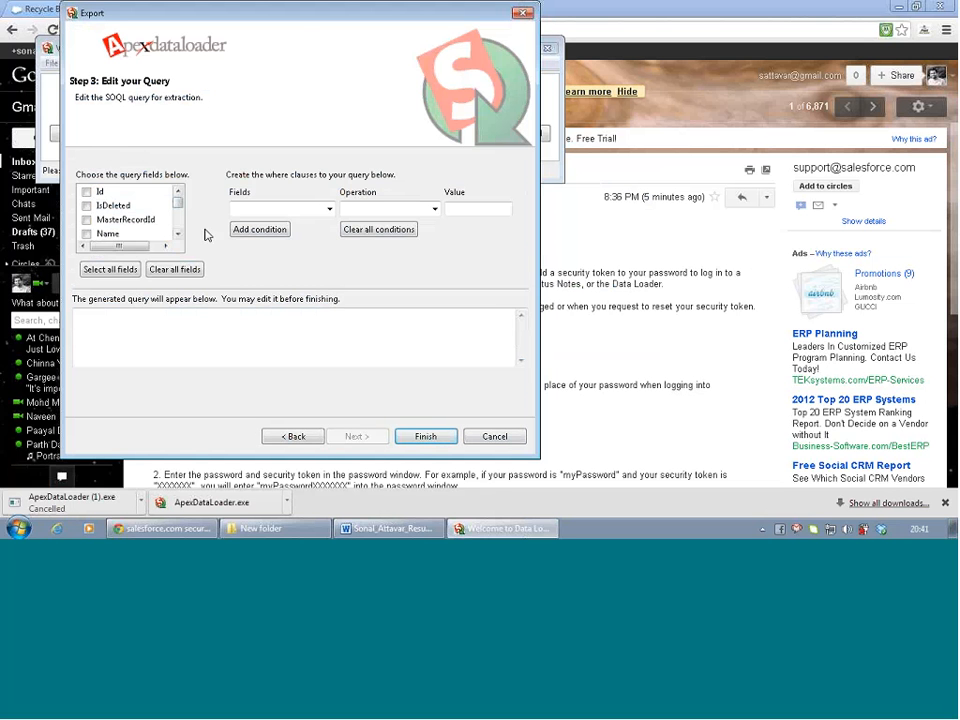
Select all Account fields and add the condition BillingState equals 'ca'
click(105, 272)
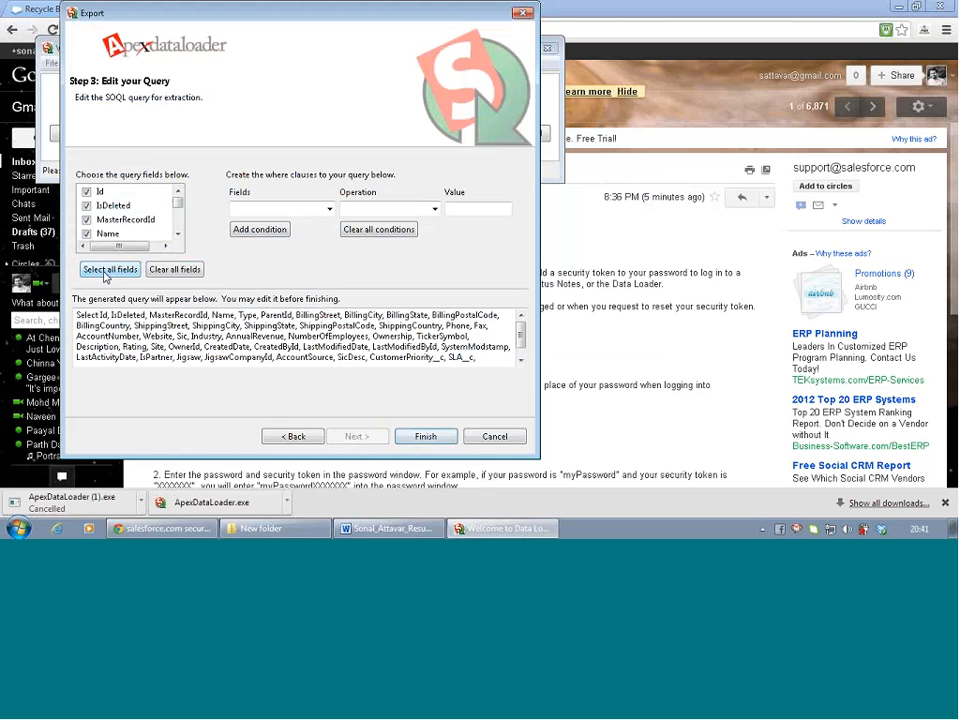
click(329, 208)
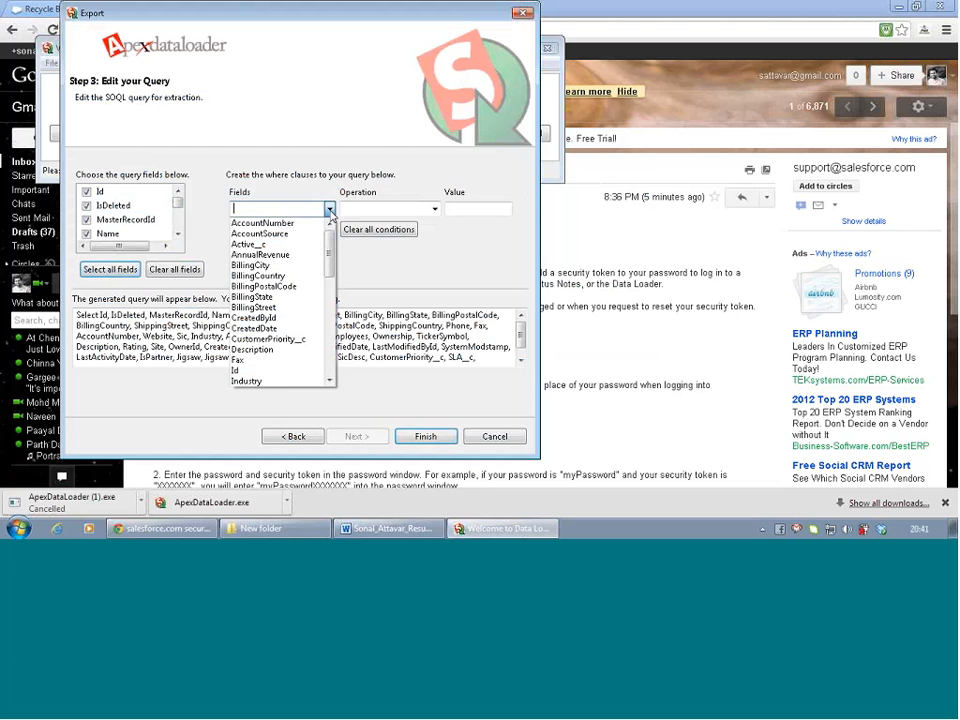
click(288, 297)
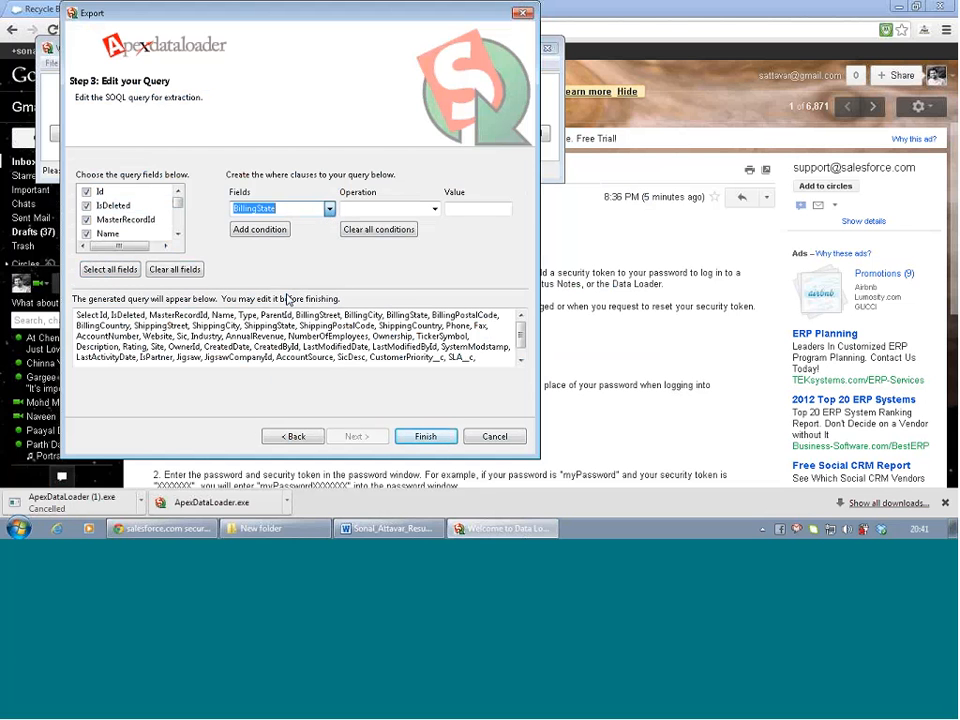
click(434, 208)
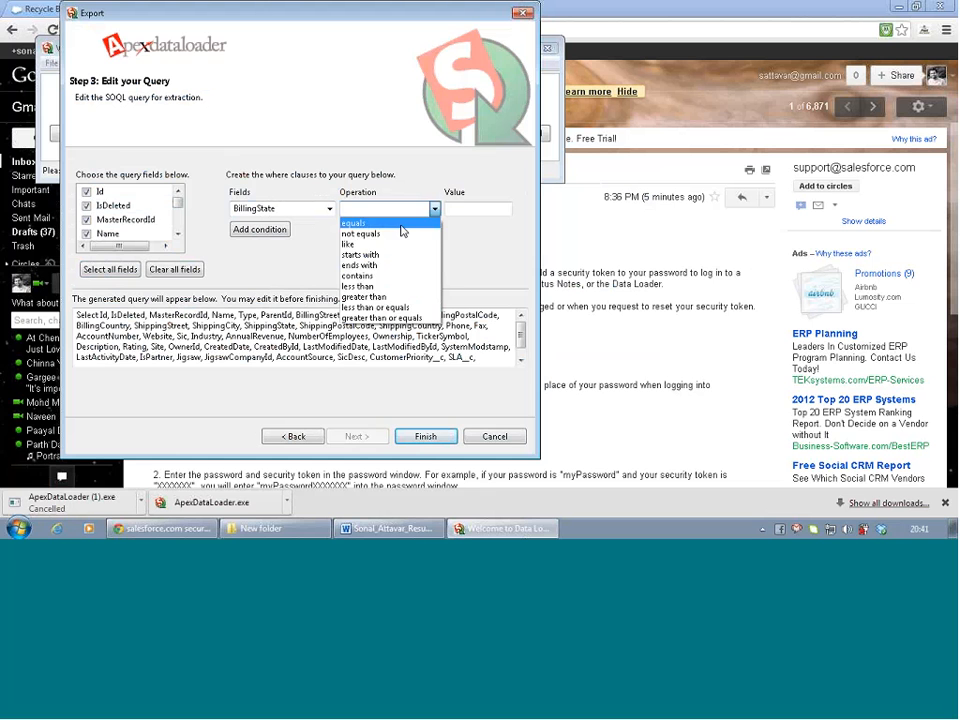
click(390, 223)
click(460, 209)
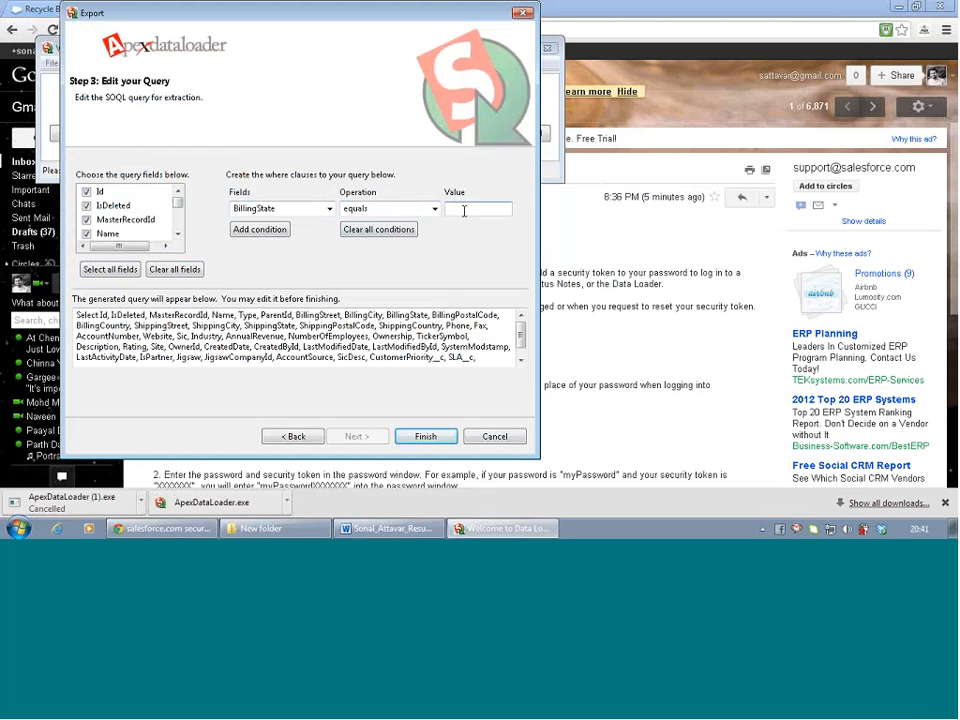
text(ca)
click(261, 231)
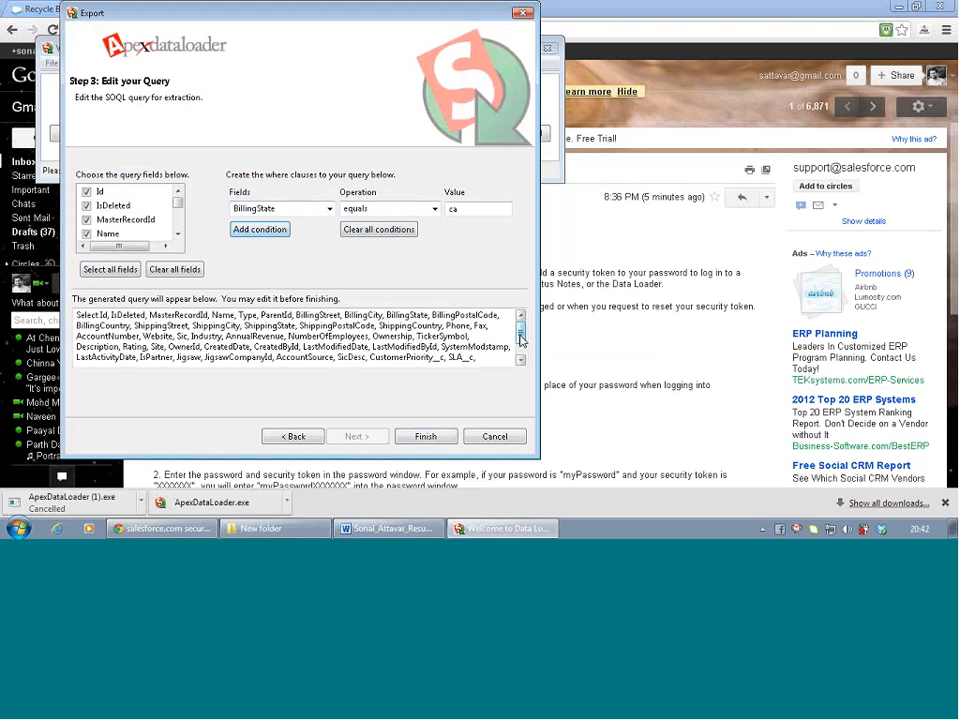
scroll(515, 362, down, 1)
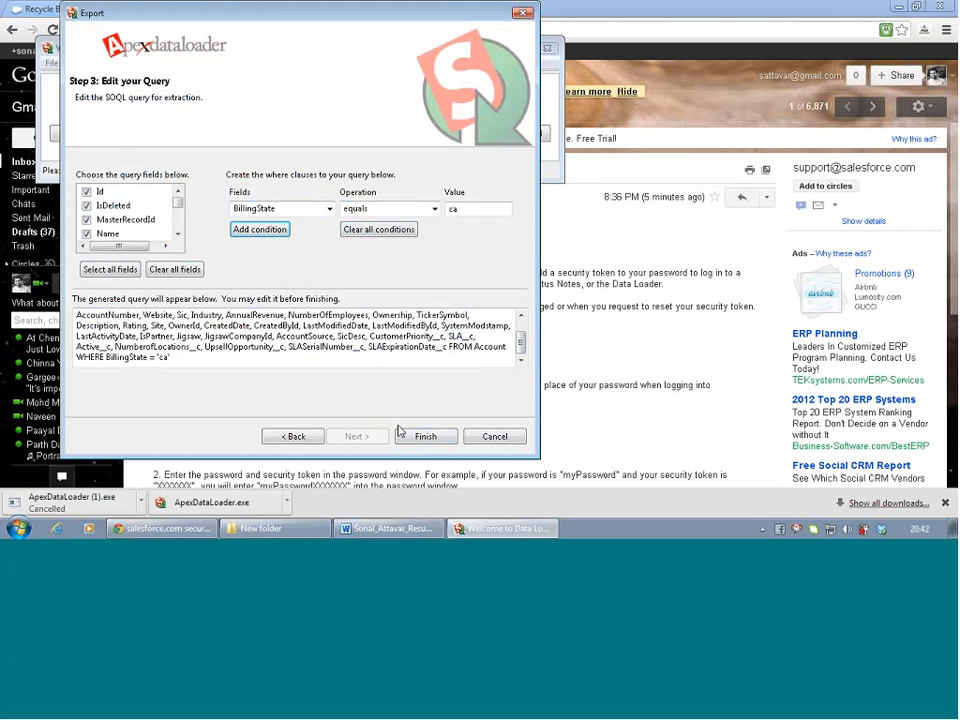
Run the confirmed export, review the 5 extracted Account records, and close the results
click(432, 439)
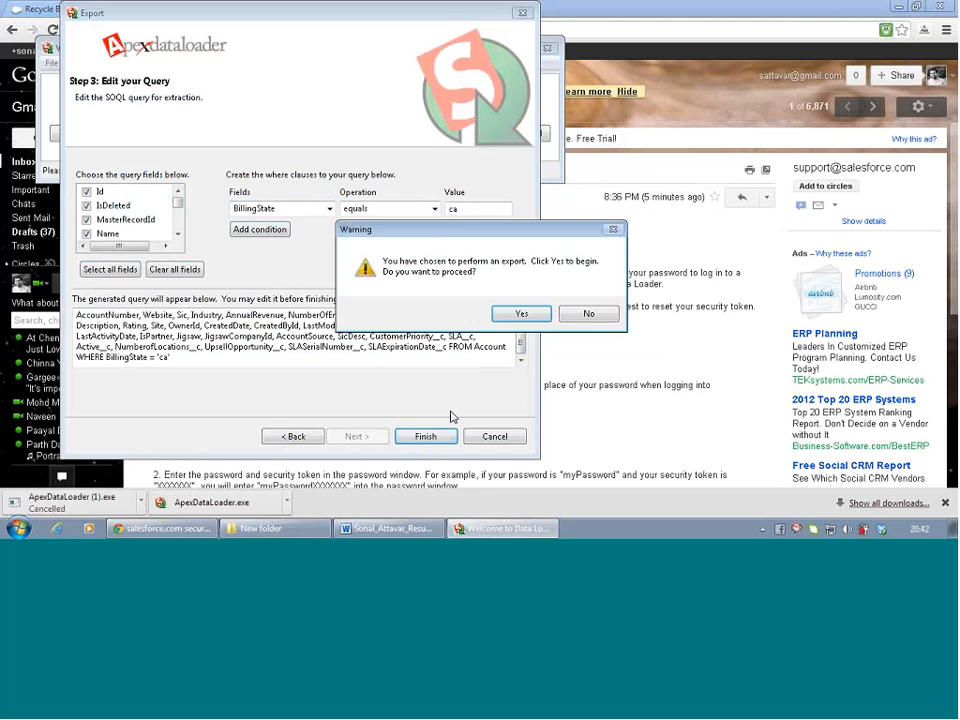
click(529, 316)
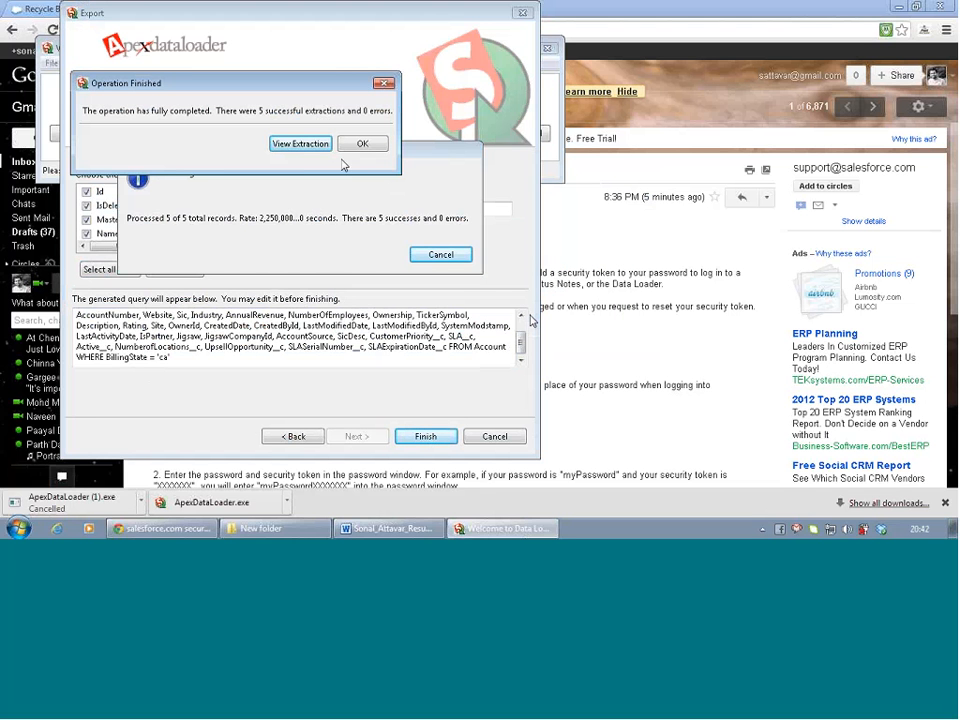
click(315, 147)
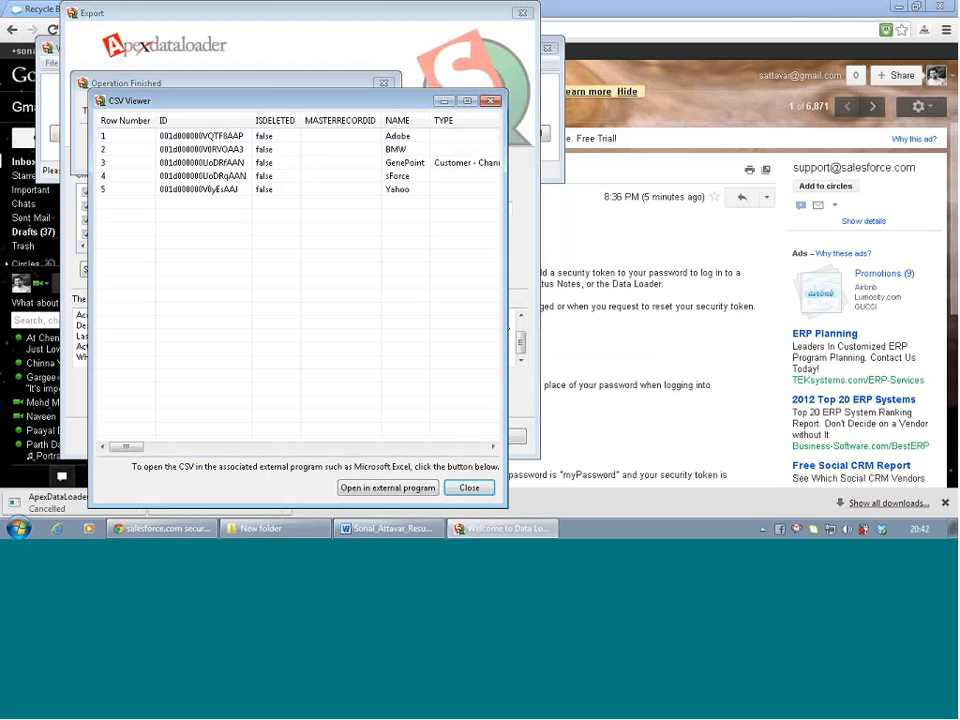
click(469, 488)
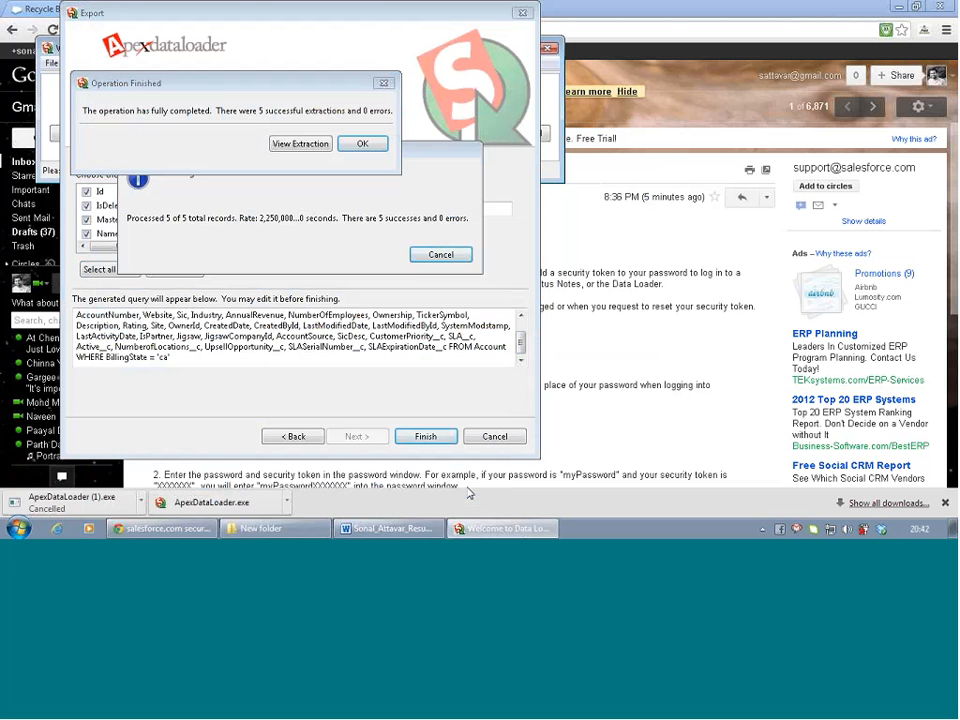
click(363, 143)
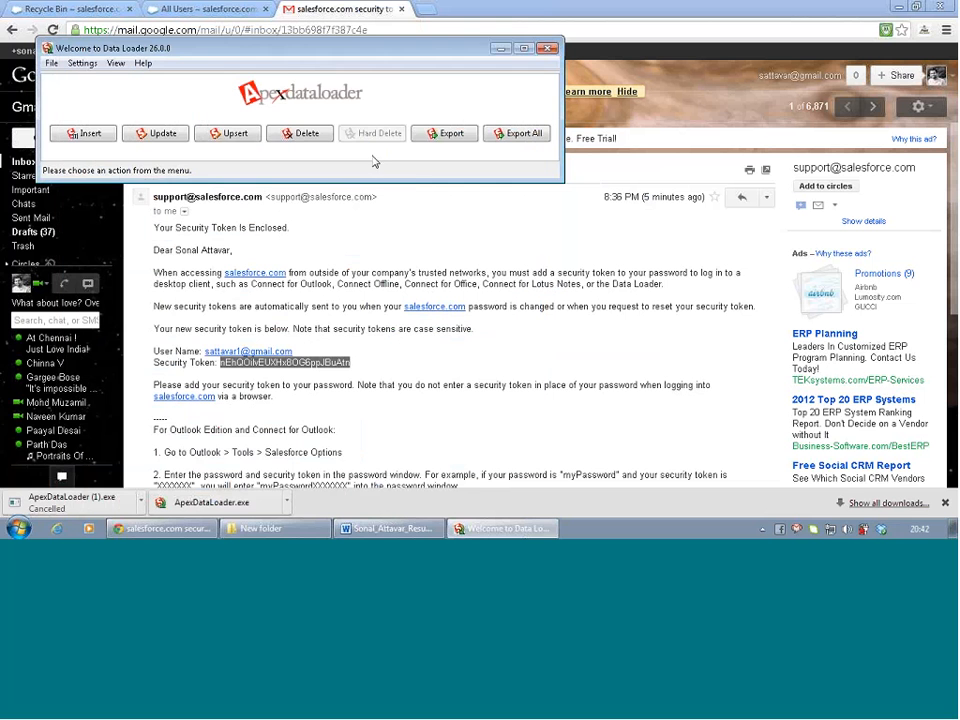
Browse to F:\SFDC\SFDC dataload in Explorer and open extract.csv in Excel
click(16, 530)
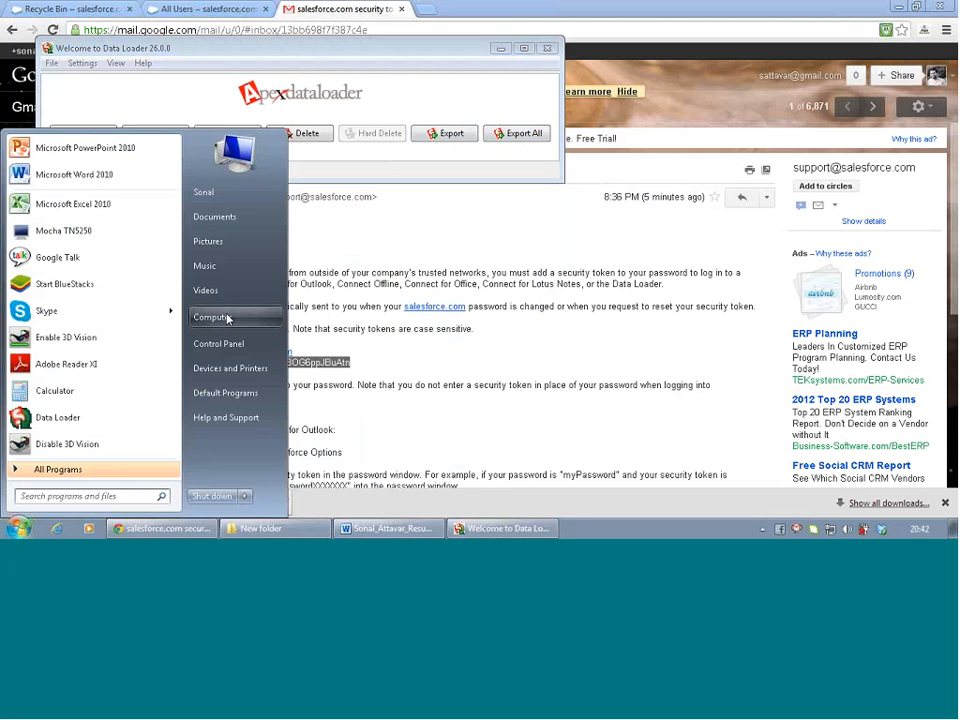
click(228, 321)
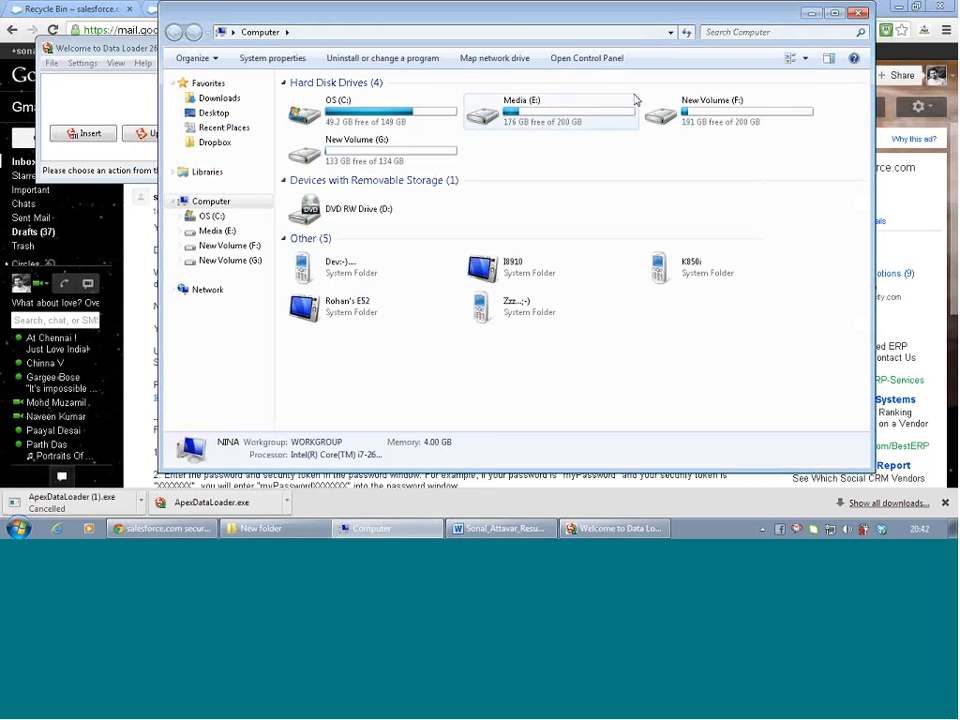
double_click(722, 114)
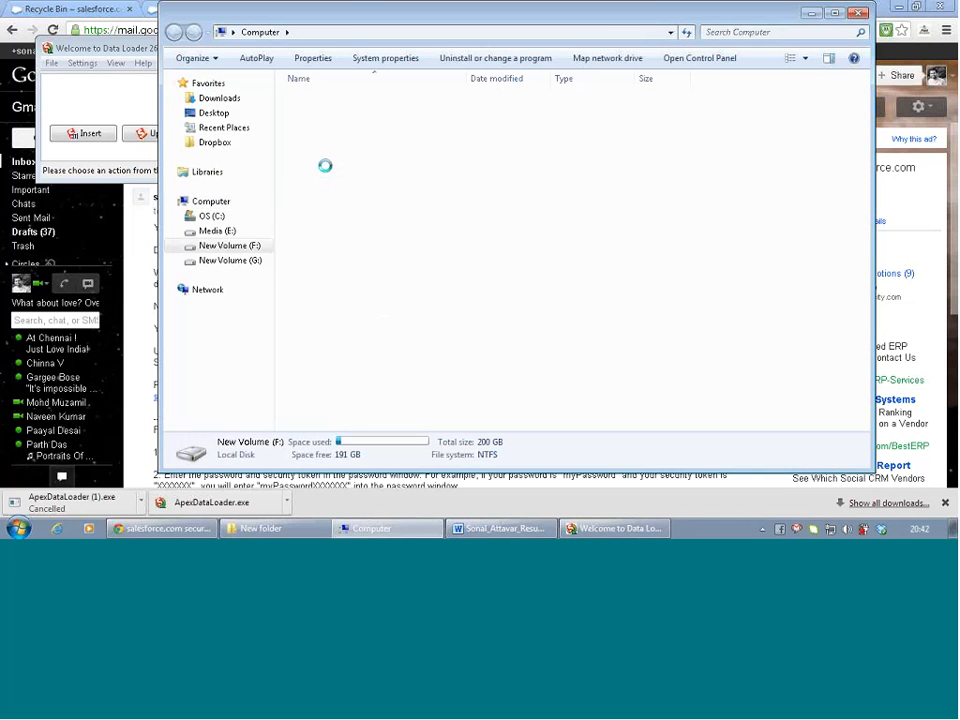
click(325, 218)
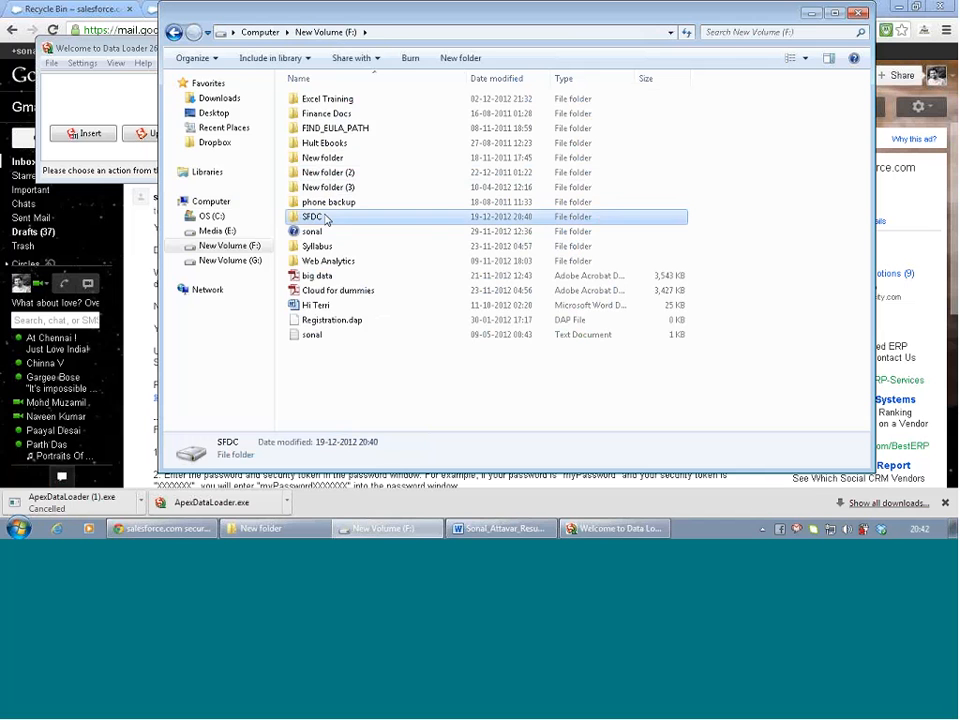
double_click(325, 218)
double_click(328, 100)
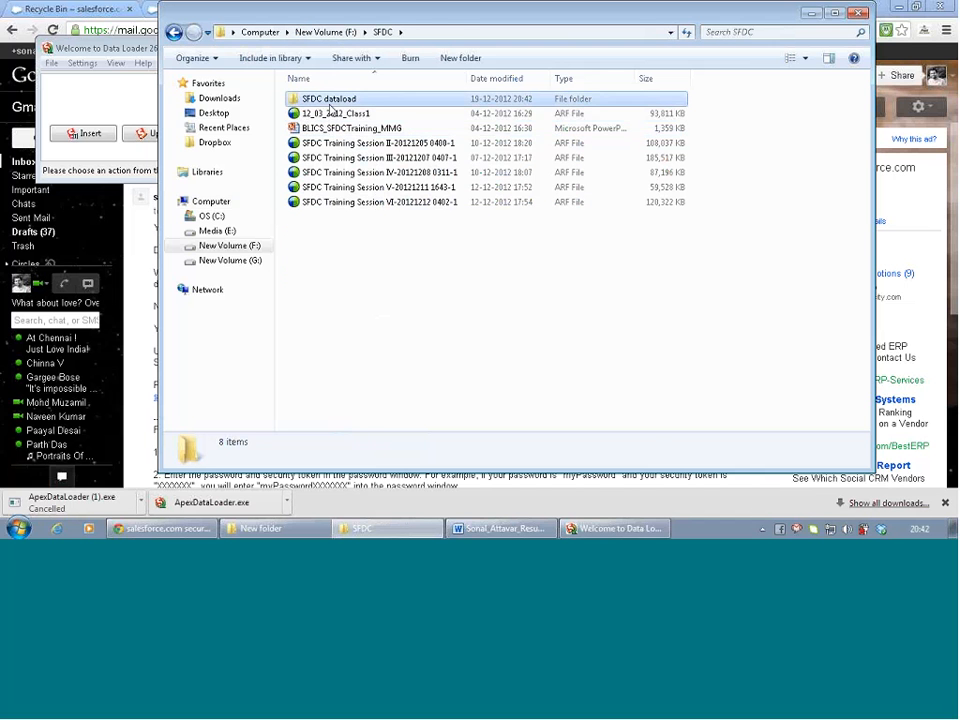
click(330, 104)
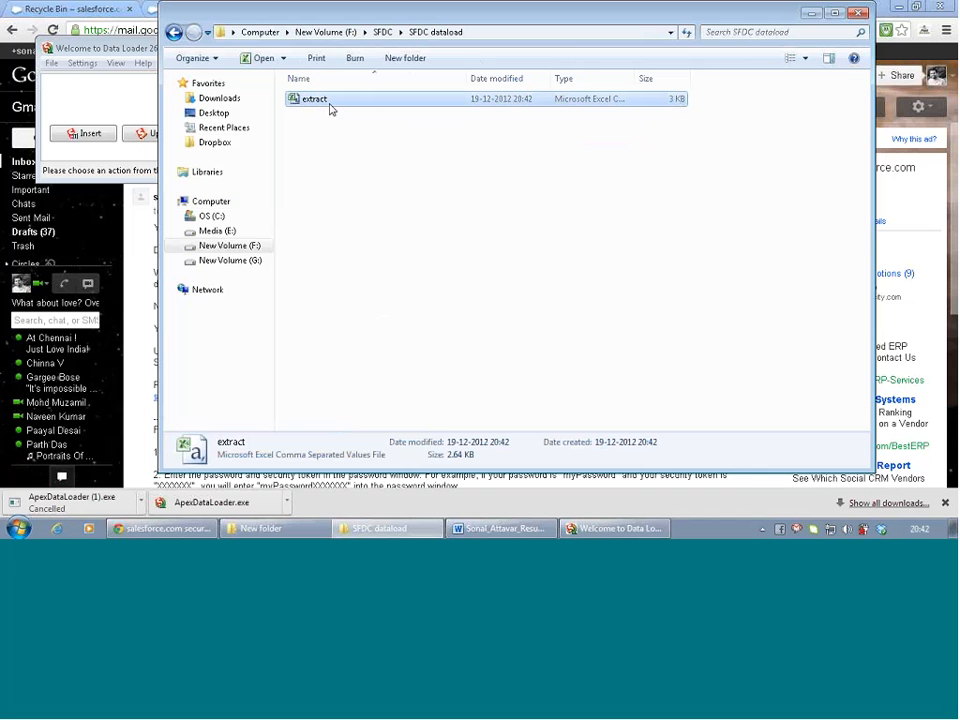
double_click(329, 104)
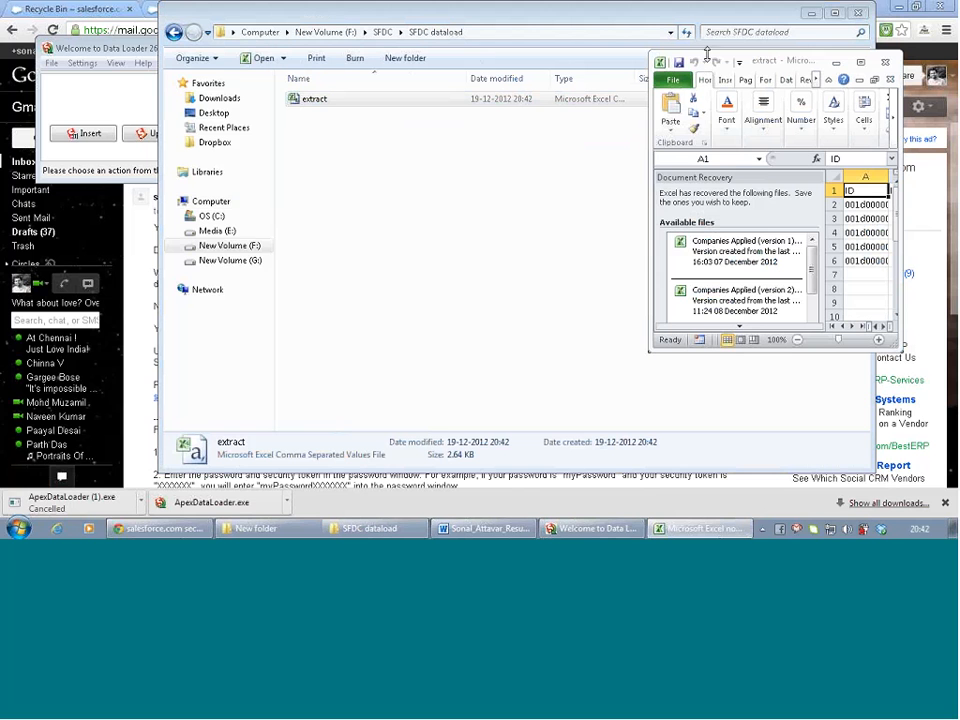
Maximize Excel and delete the ID and ISDELETED columns
click(862, 64)
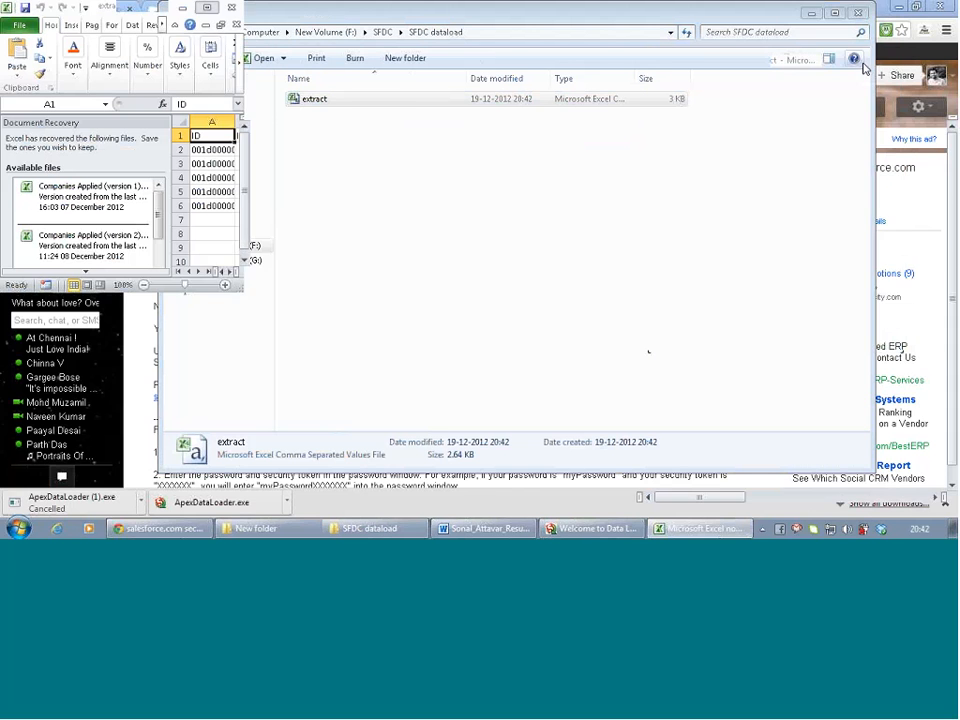
double_click(236, 121)
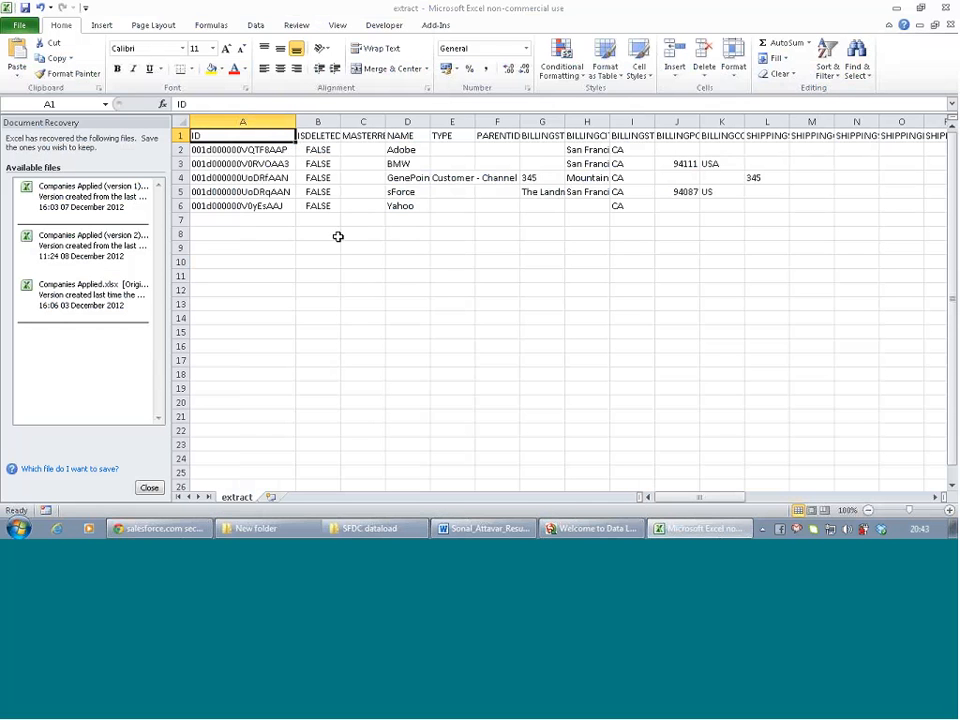
drag(259, 117, 305, 116)
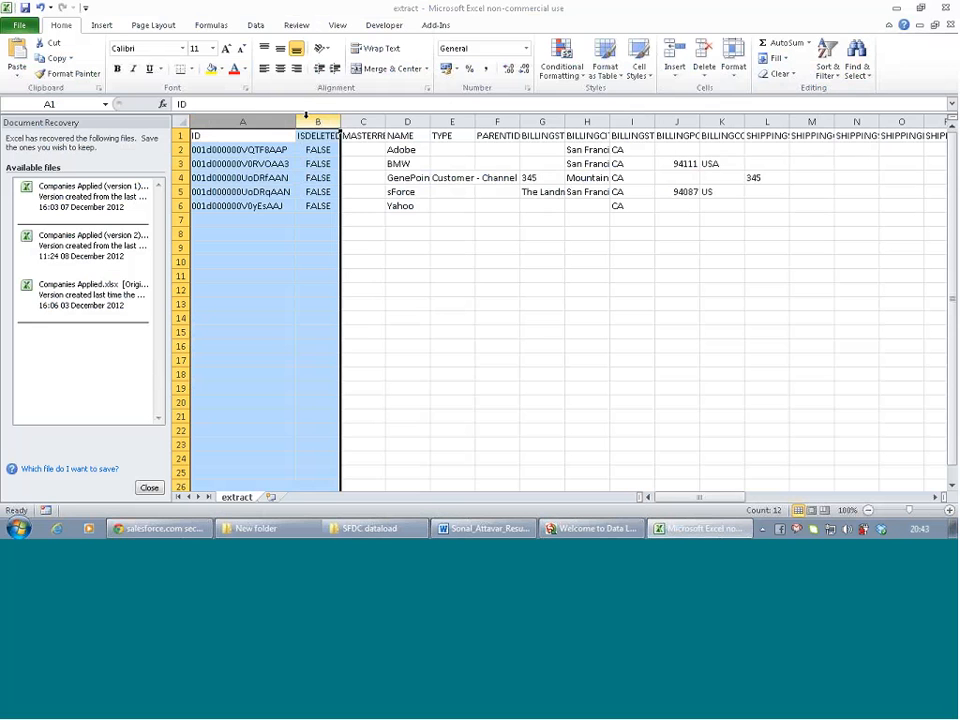
right_click(305, 116)
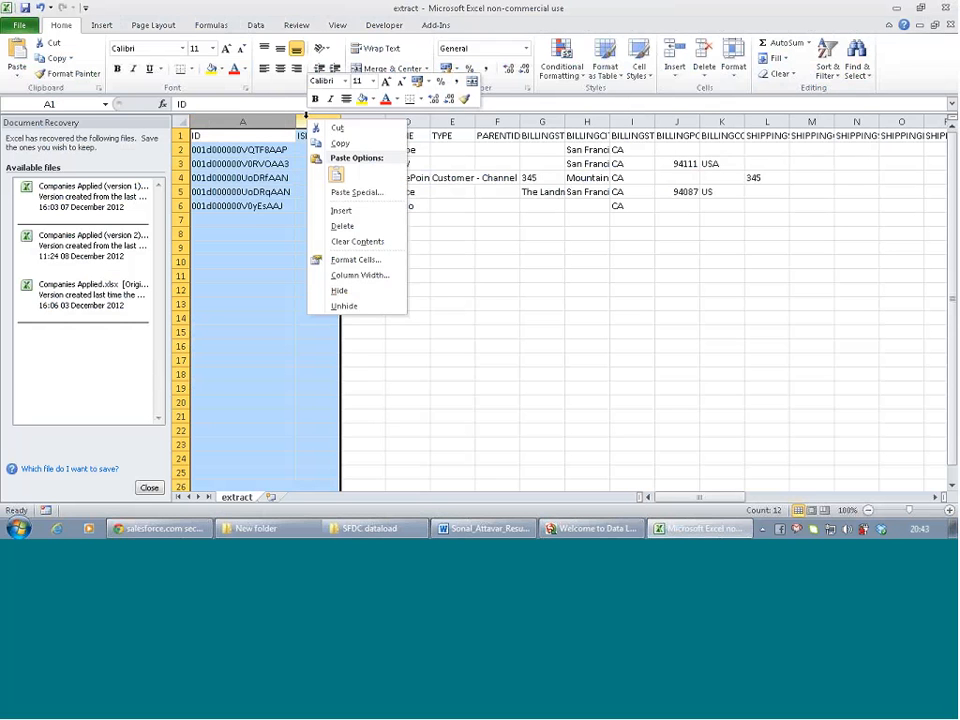
click(340, 225)
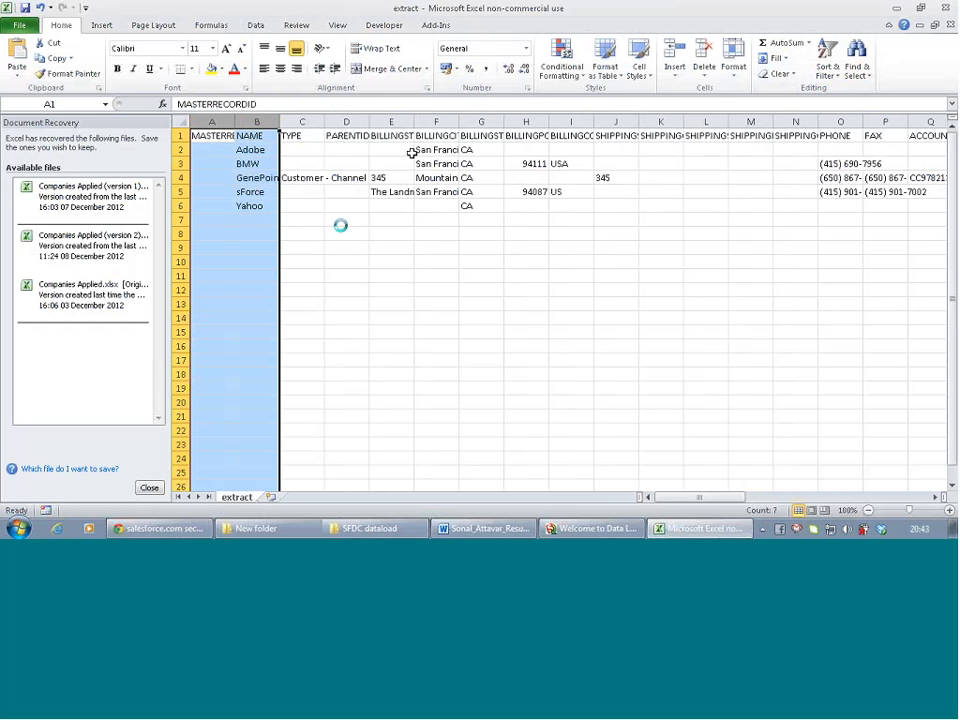
click(301, 233)
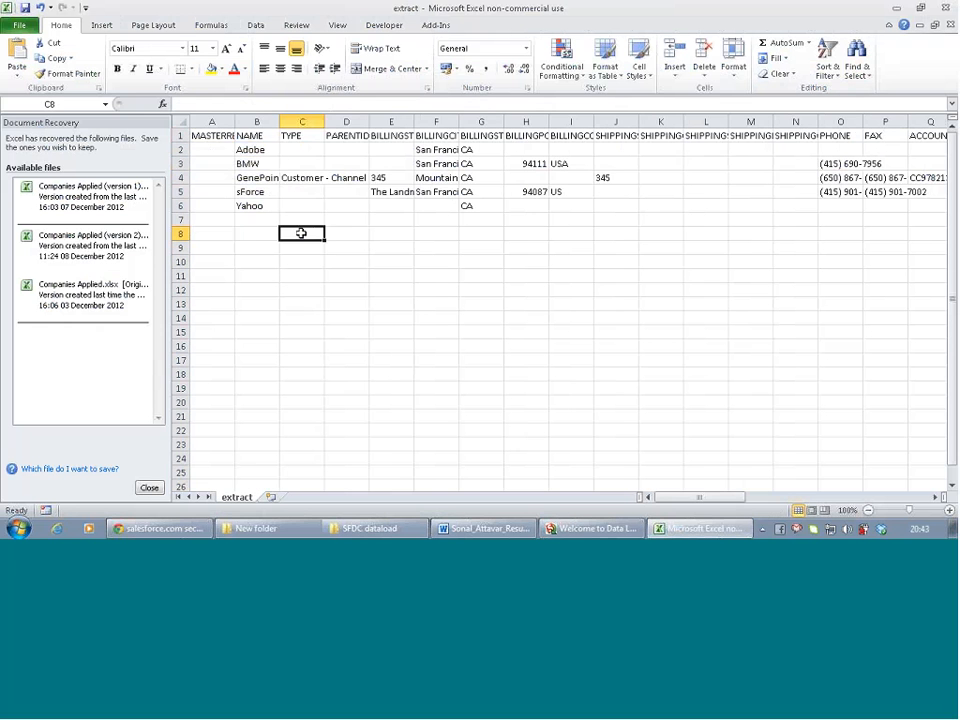
Fit the PARENTID, BILLINGCITY and then all columns to their contents
scroll(372, 136, right, 2)
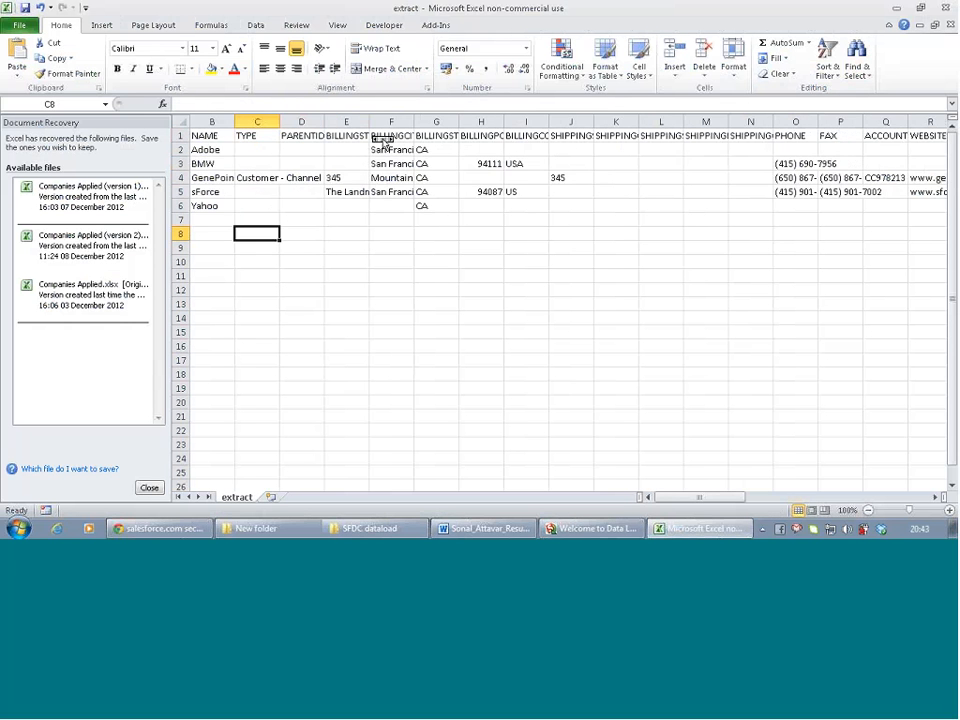
scroll(382, 140, right, 4)
scroll(381, 137, left, 6)
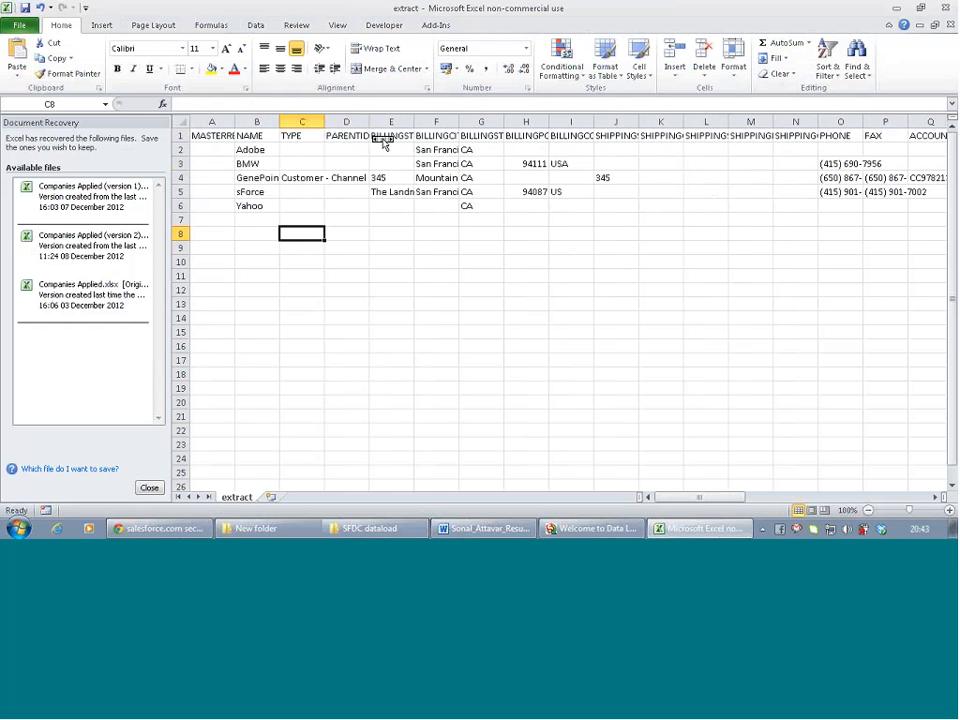
click(347, 121)
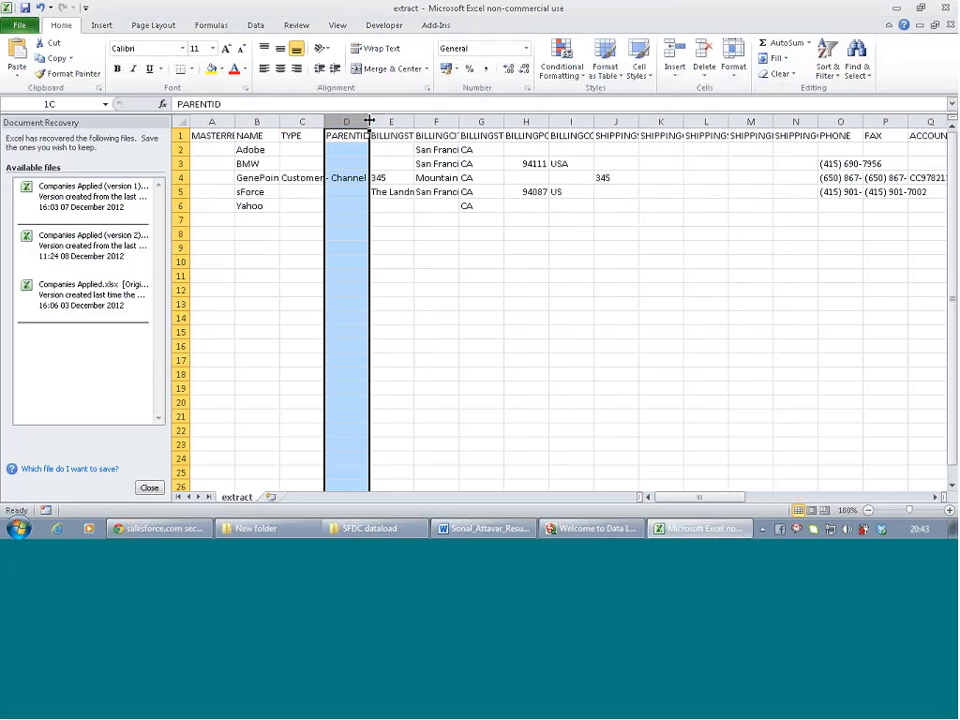
drag(370, 120, 372, 119)
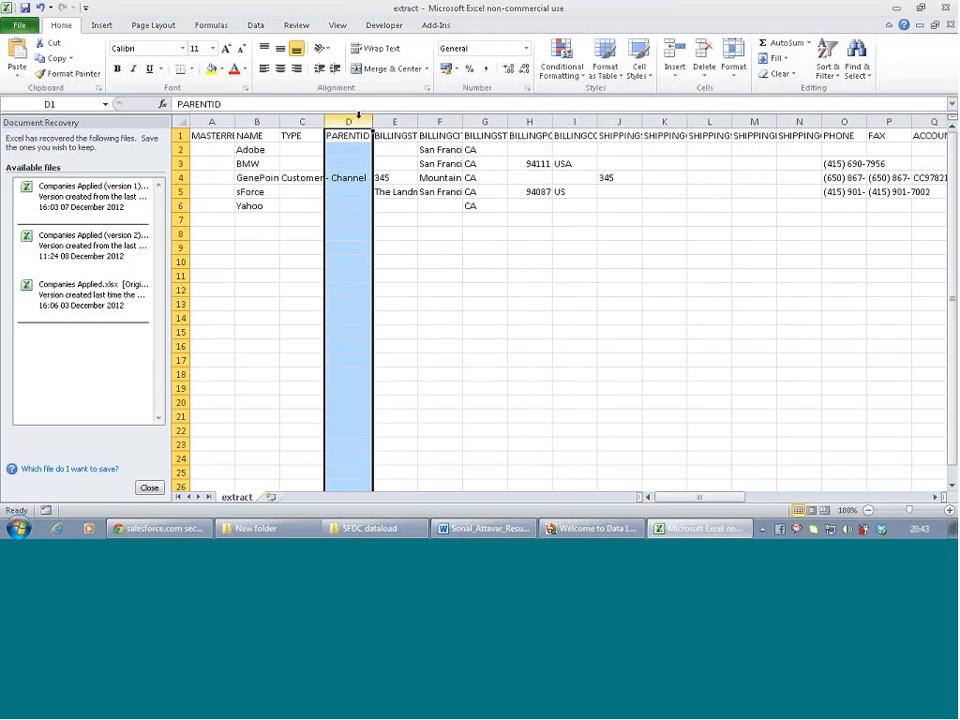
double_click(465, 120)
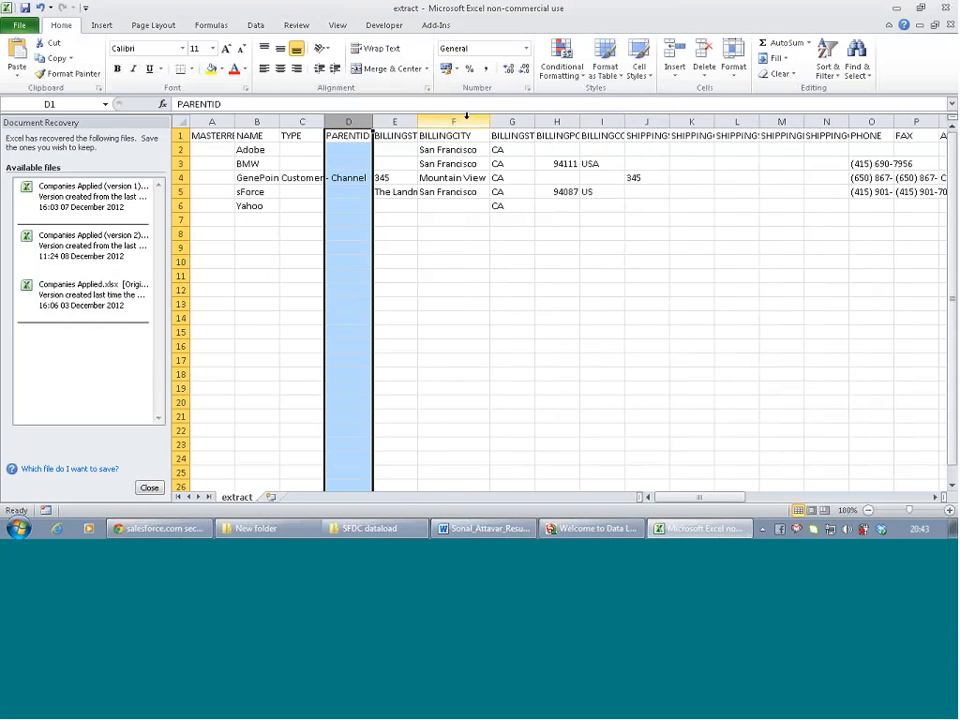
click(182, 121)
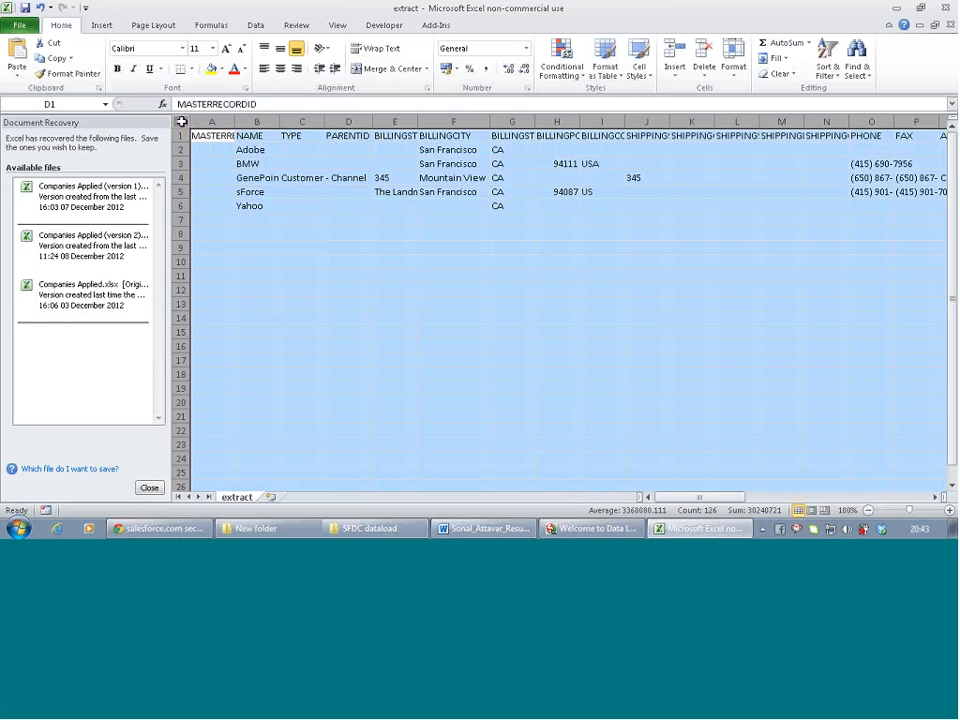
double_click(235, 121)
click(255, 205)
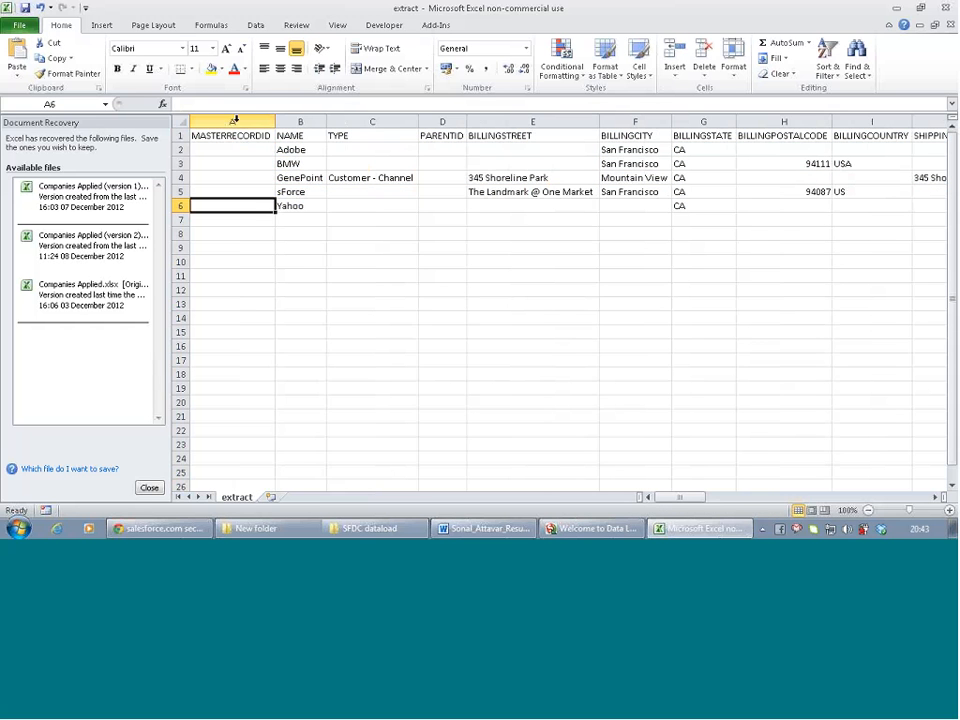
Delete the empty MASTERRECORDID column, leaving NAME first
right_click(235, 121)
click(273, 229)
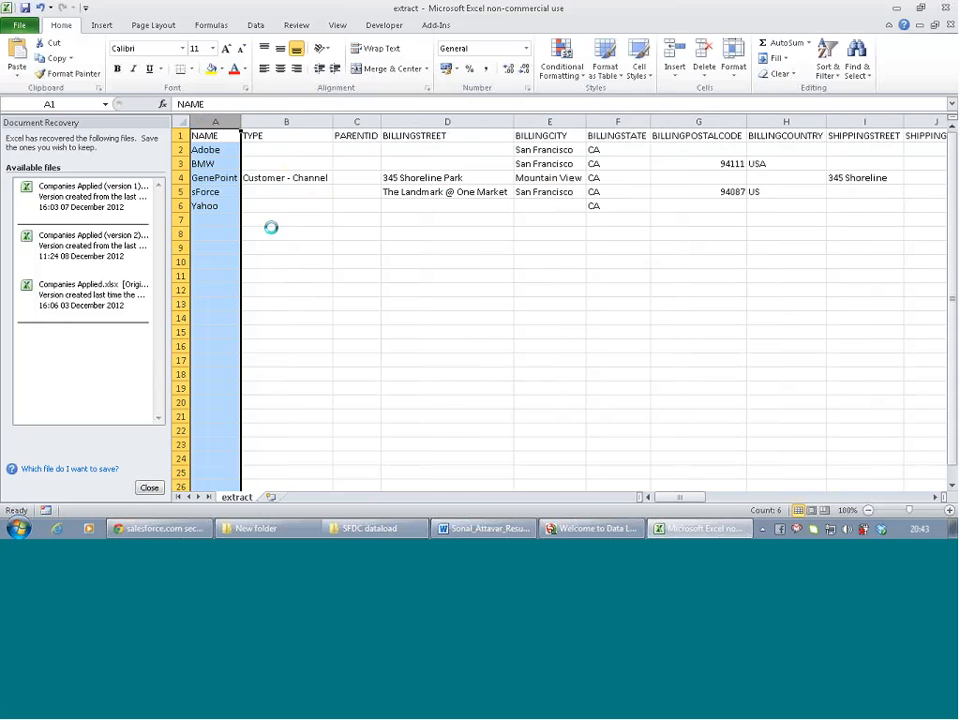
click(291, 249)
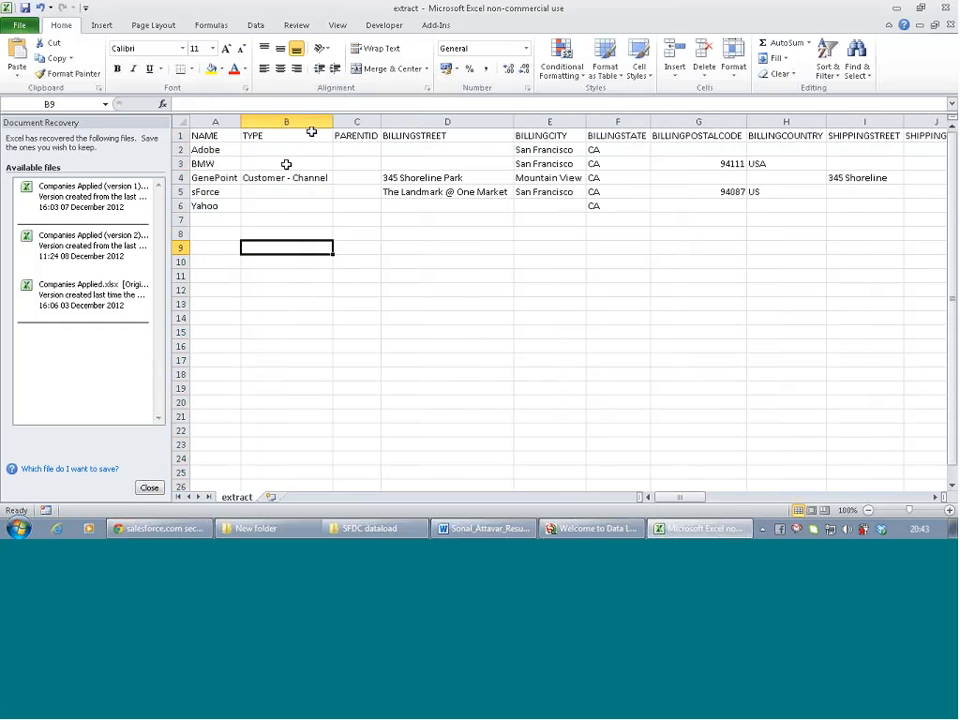
Delete the OWNERID through SYSTEMMODSTAMP columns from the extract sheet
scroll(416, 133, right, 1)
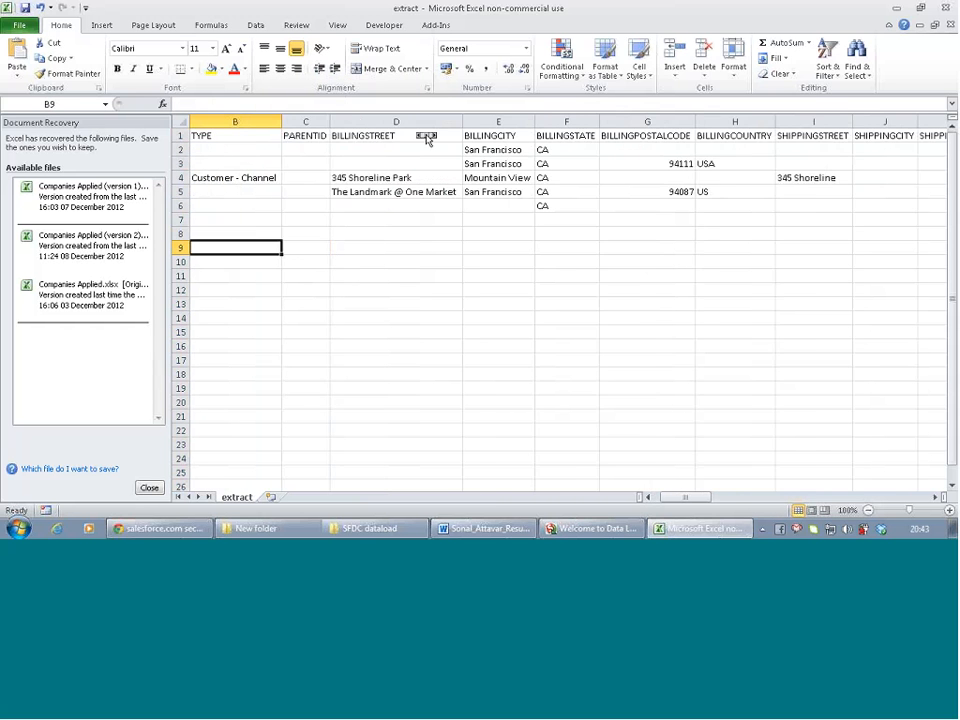
scroll(426, 138, right, 8)
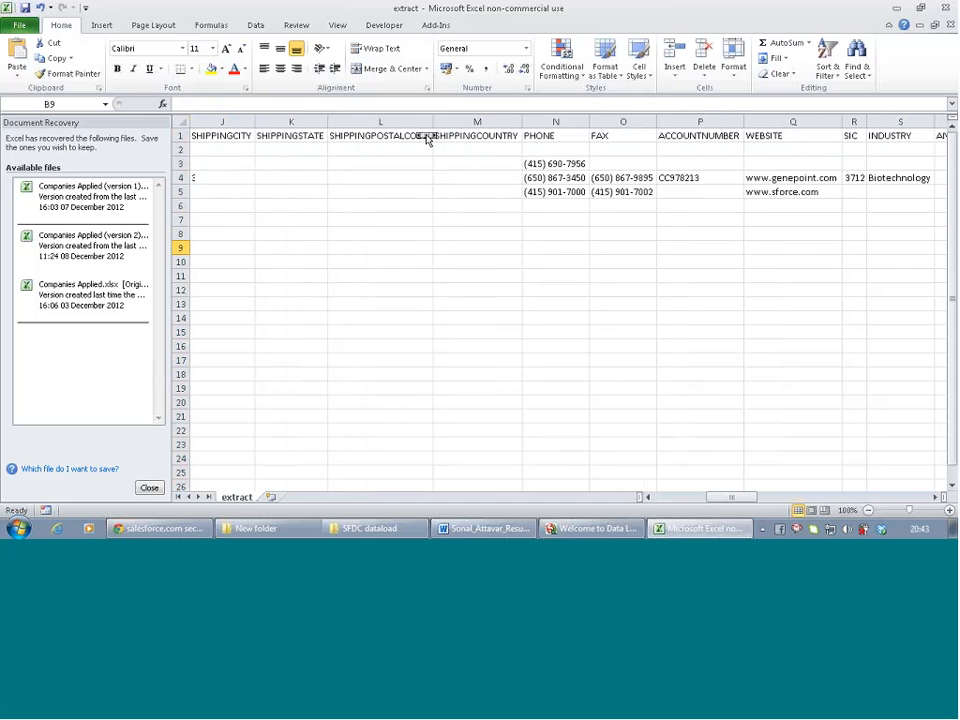
scroll(426, 138, right, 4)
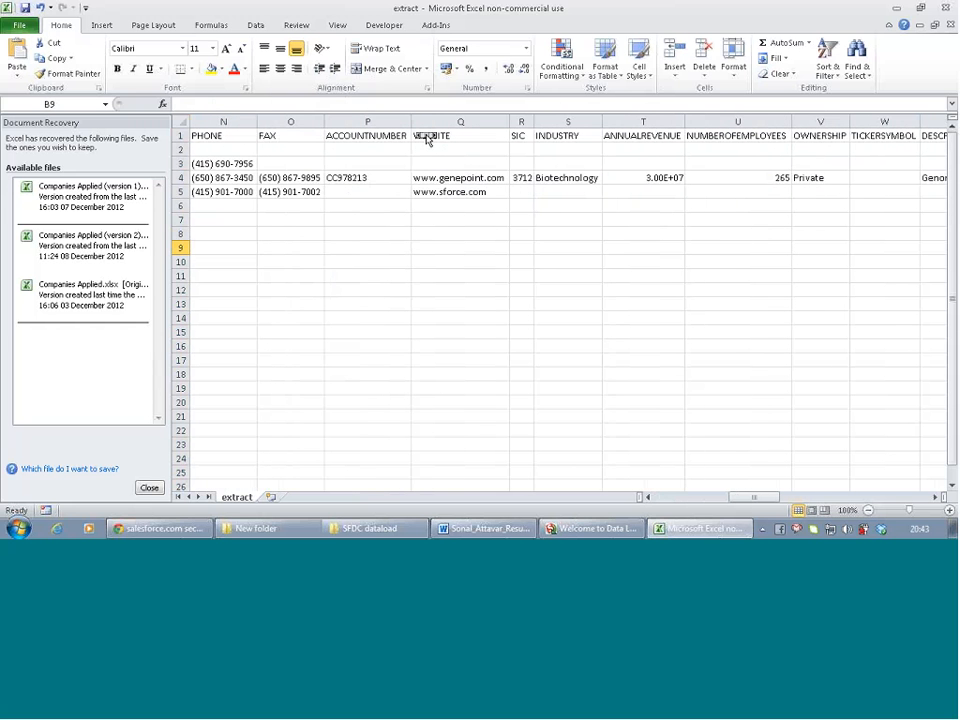
scroll(426, 139, right, 4)
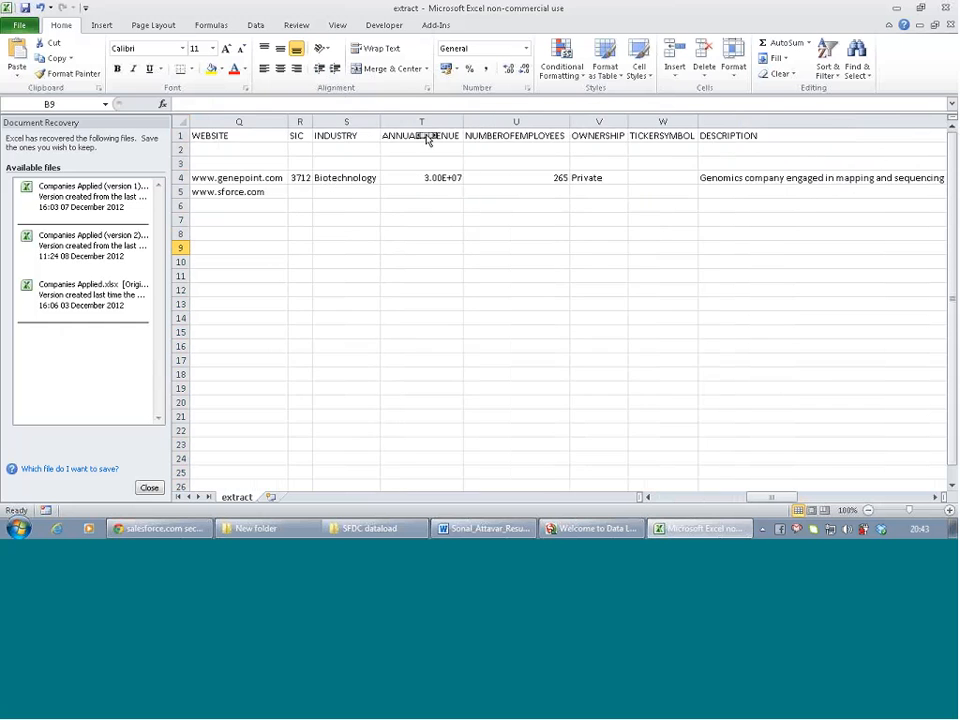
scroll(426, 139, right, 6)
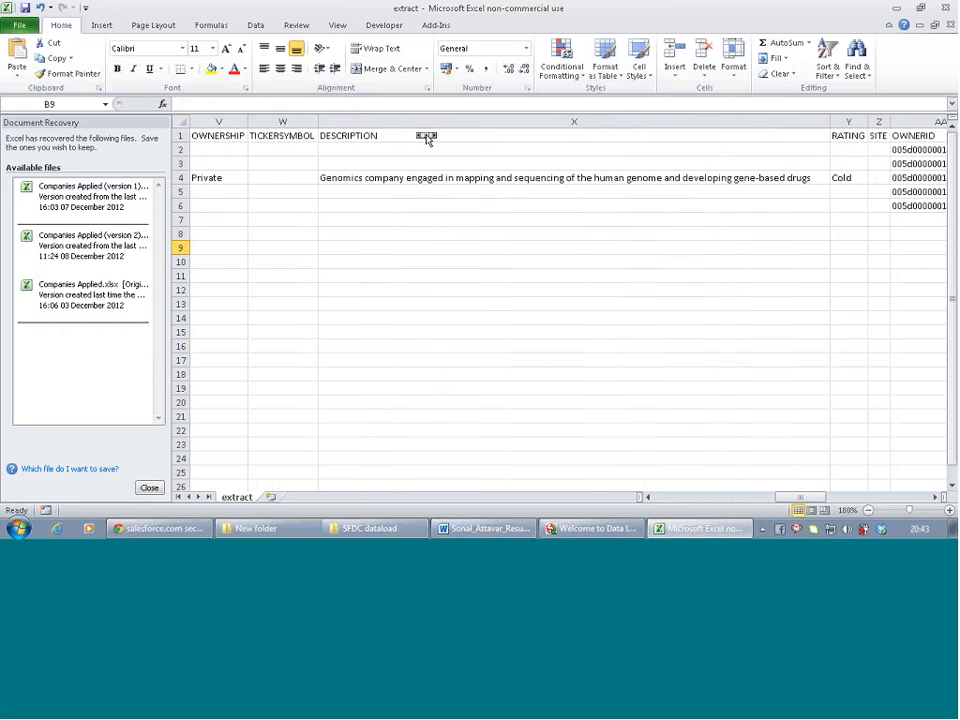
scroll(426, 139, right, 2)
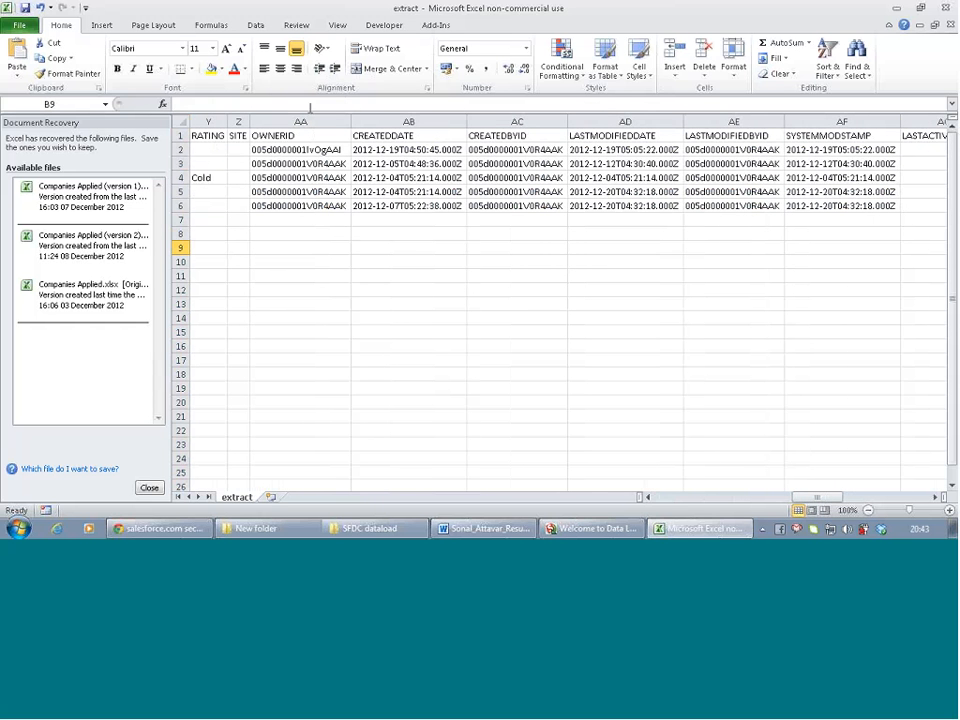
drag(283, 118, 816, 146)
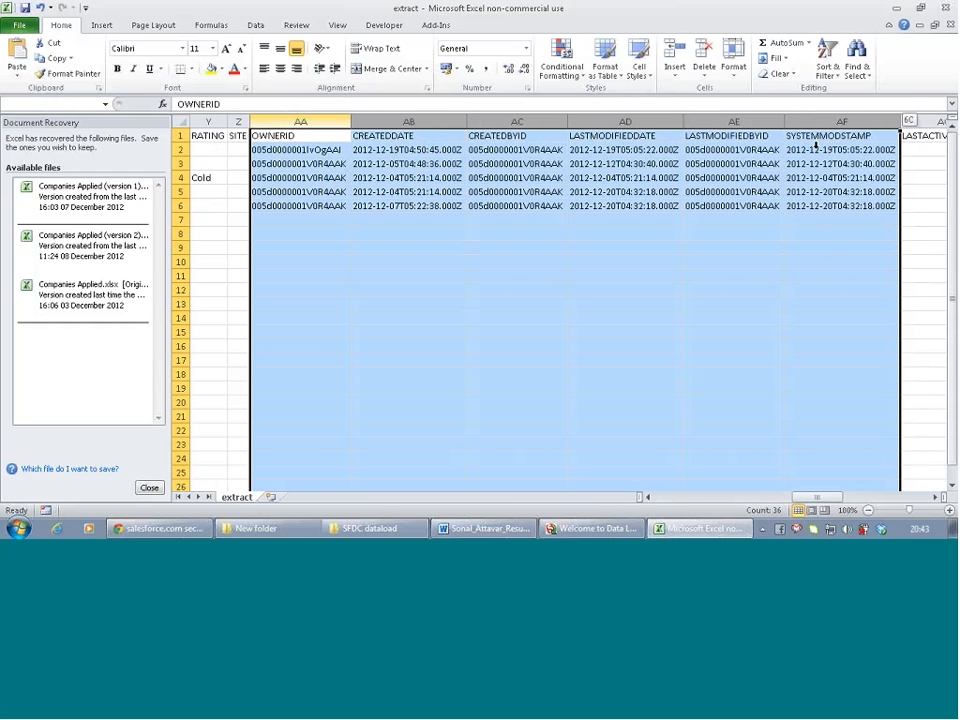
right_click(750, 116)
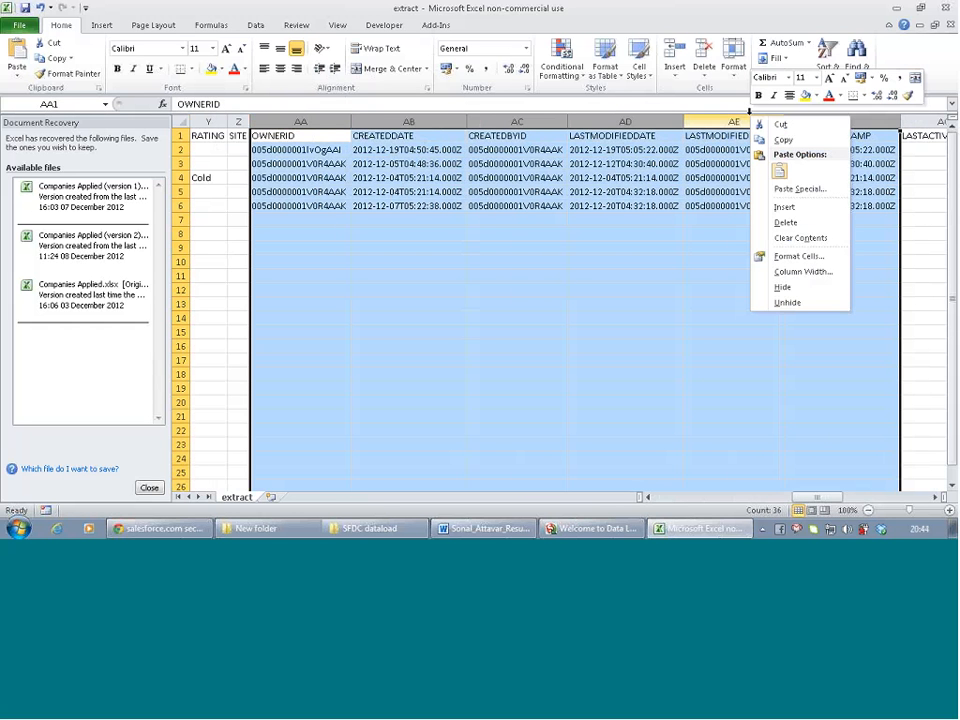
click(786, 222)
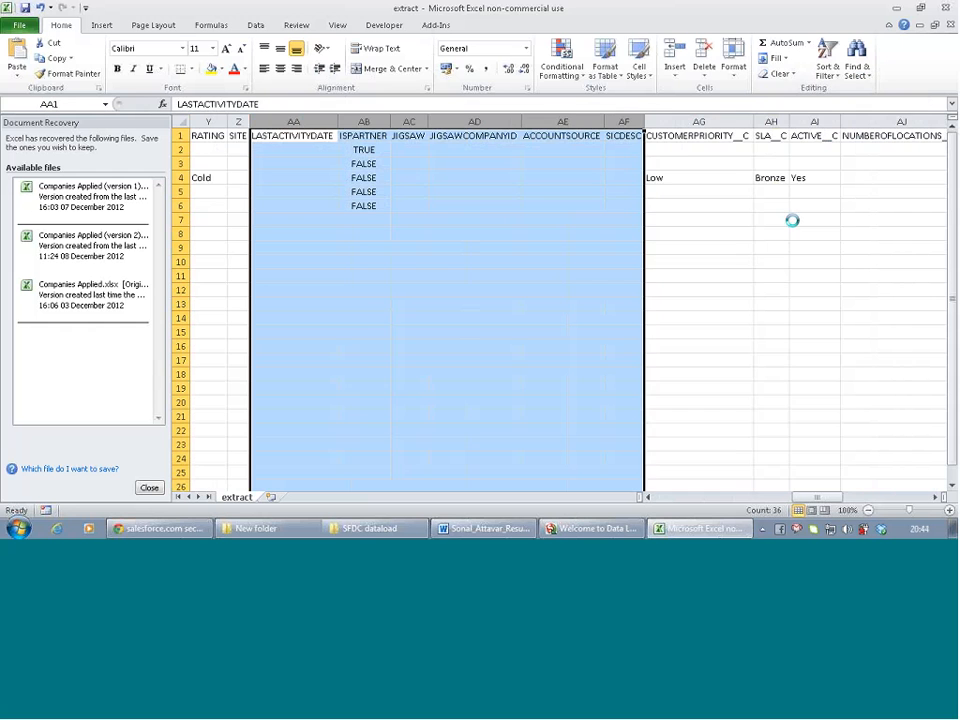
click(467, 206)
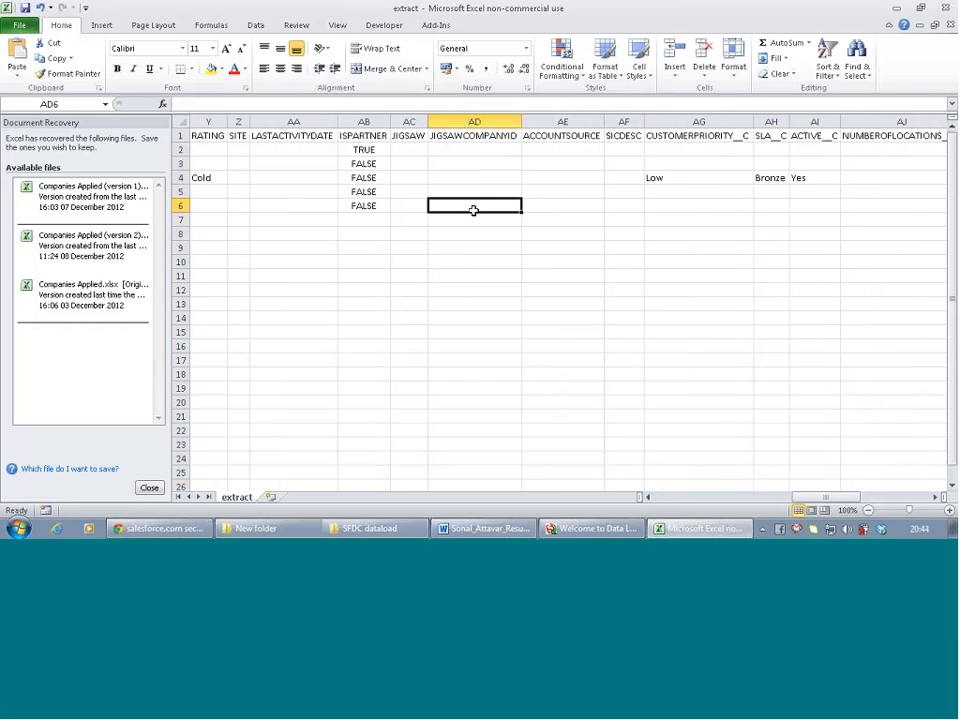
Scroll the sheet sideways to show the SHIPPINGSTREET through SIC columns
scroll(318, 199, left, 1)
scroll(318, 199, right, 2)
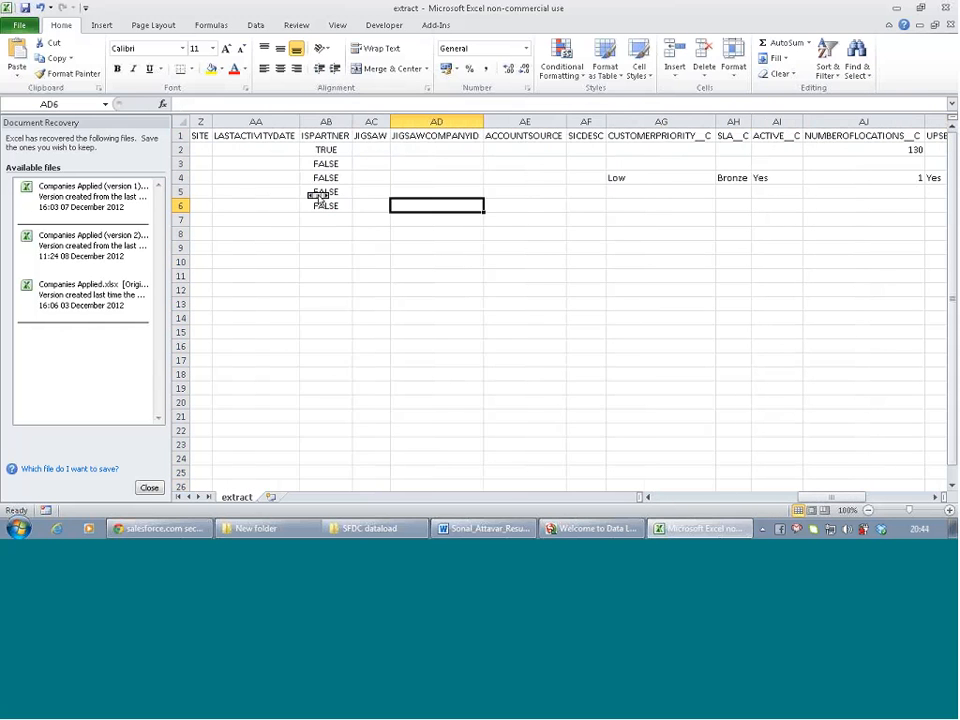
scroll(318, 199, right, 6)
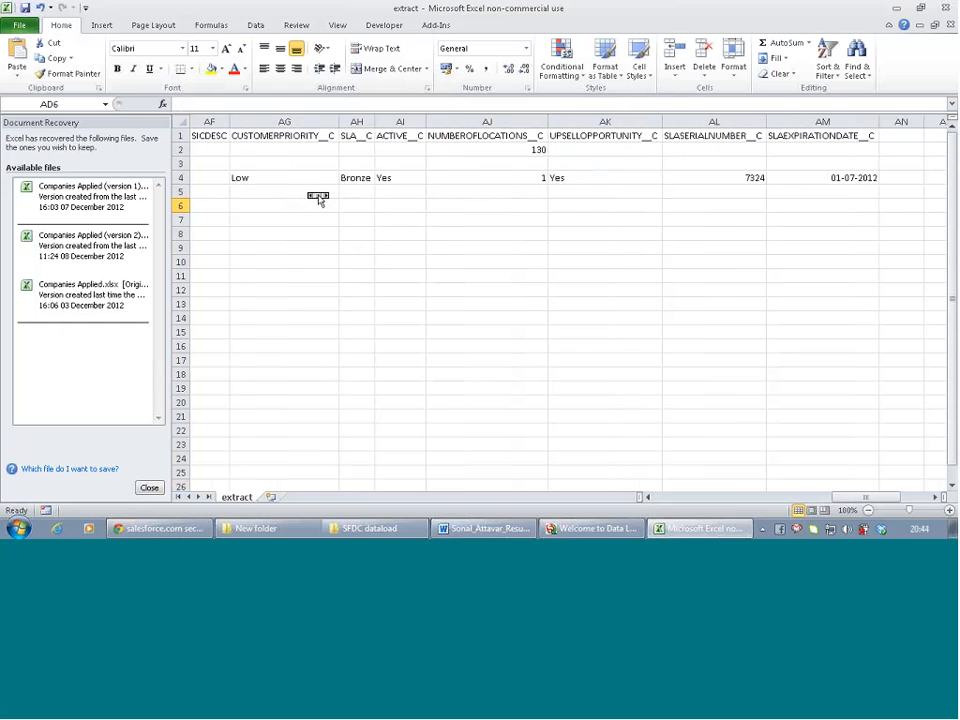
scroll(318, 199, right, 7)
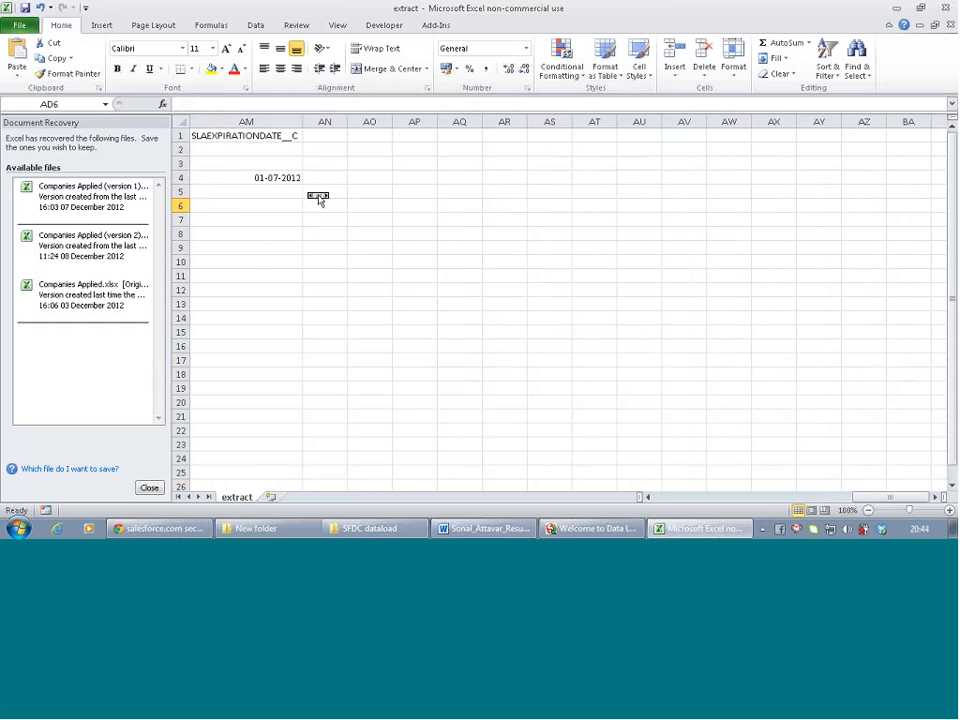
scroll(318, 199, left, 15)
scroll(318, 199, left, 9)
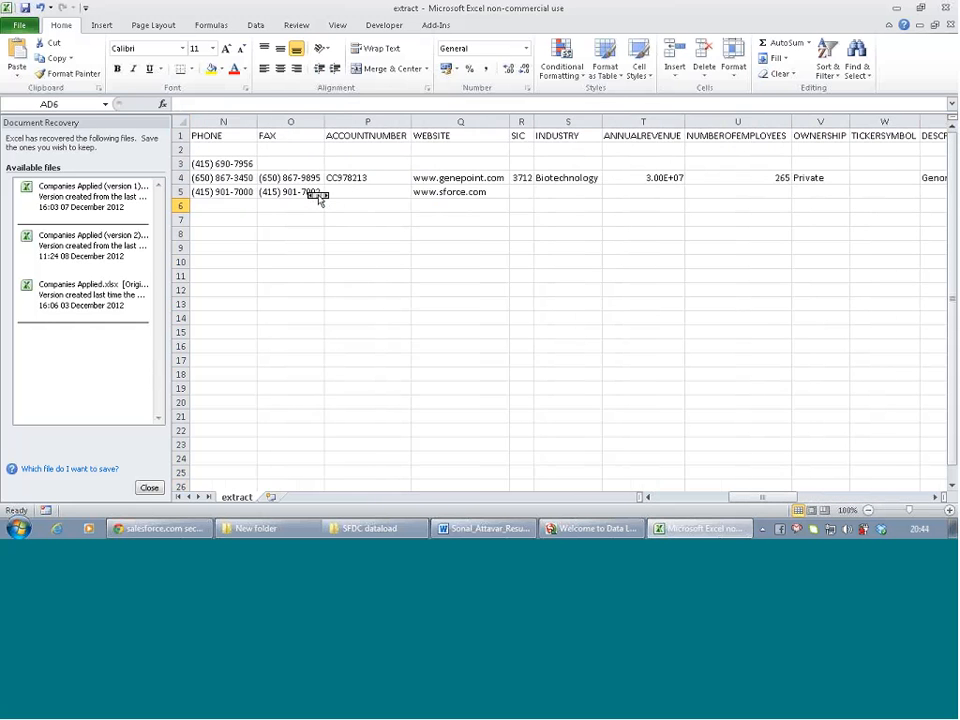
scroll(318, 199, left, 13)
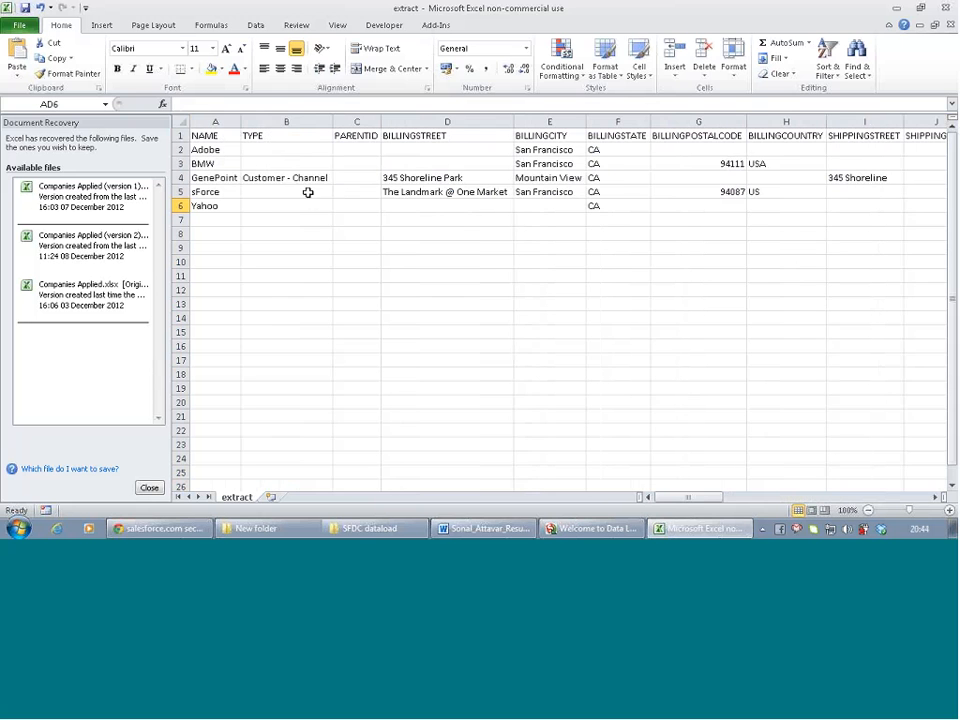
click(308, 192)
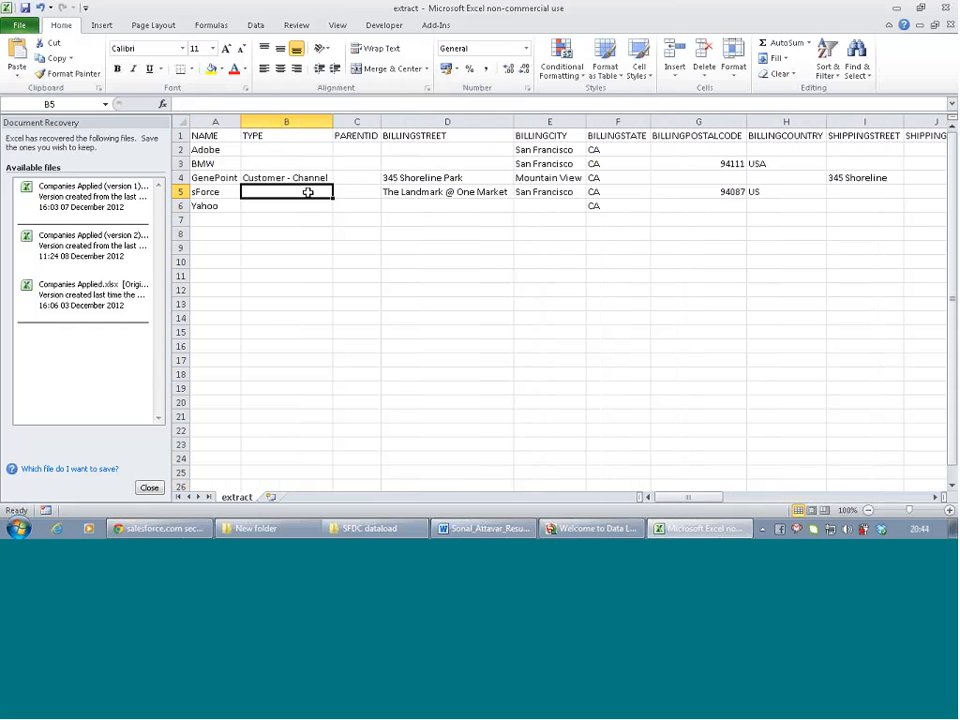
scroll(310, 195, right, 9)
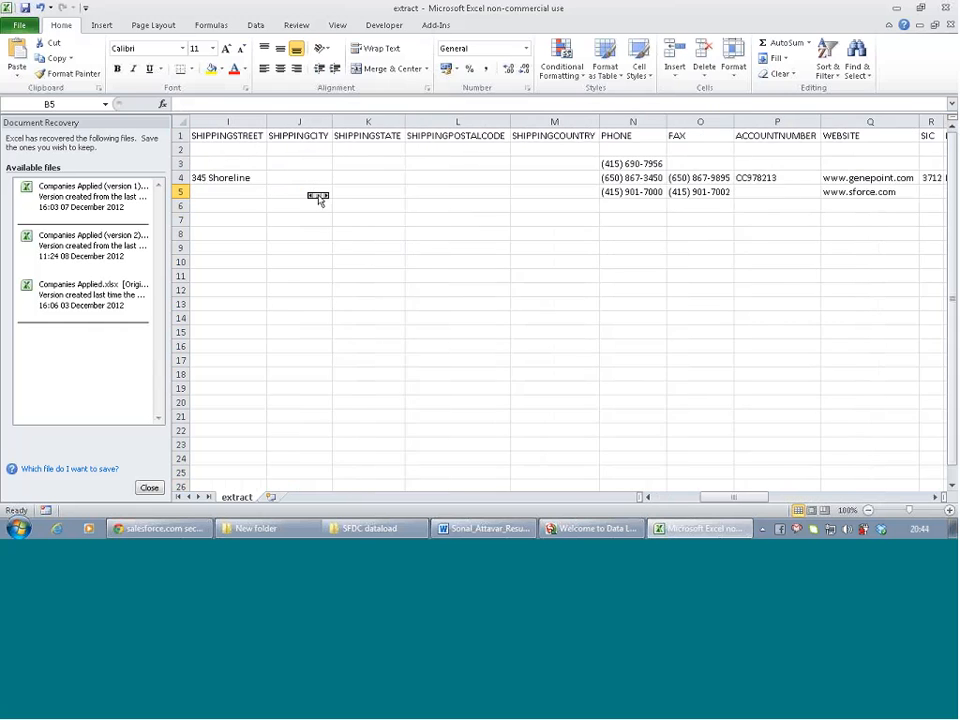
scroll(318, 199, right, 2)
scroll(317, 197, left, 3)
Delete the SHIPPINGCITY, SHIPPINGSTATE, SHIPPINGPOSTALCODE, SHIPPINGCOUNTRY and TICKERSYMBOL columns
drag(322, 121, 531, 202)
right_click(504, 118)
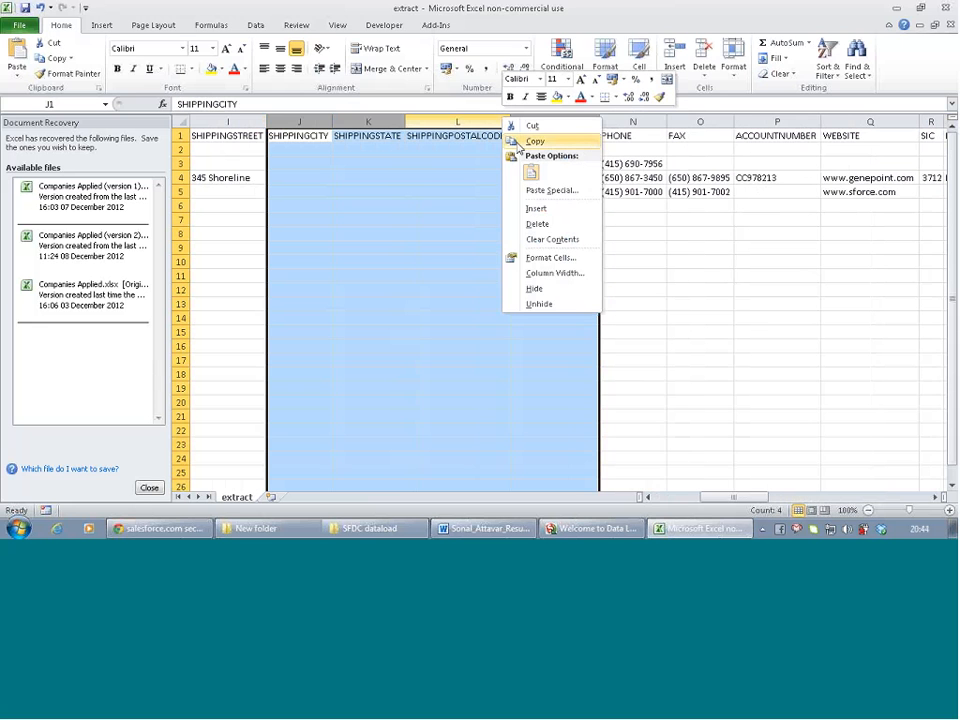
click(537, 224)
scroll(437, 203, right, 3)
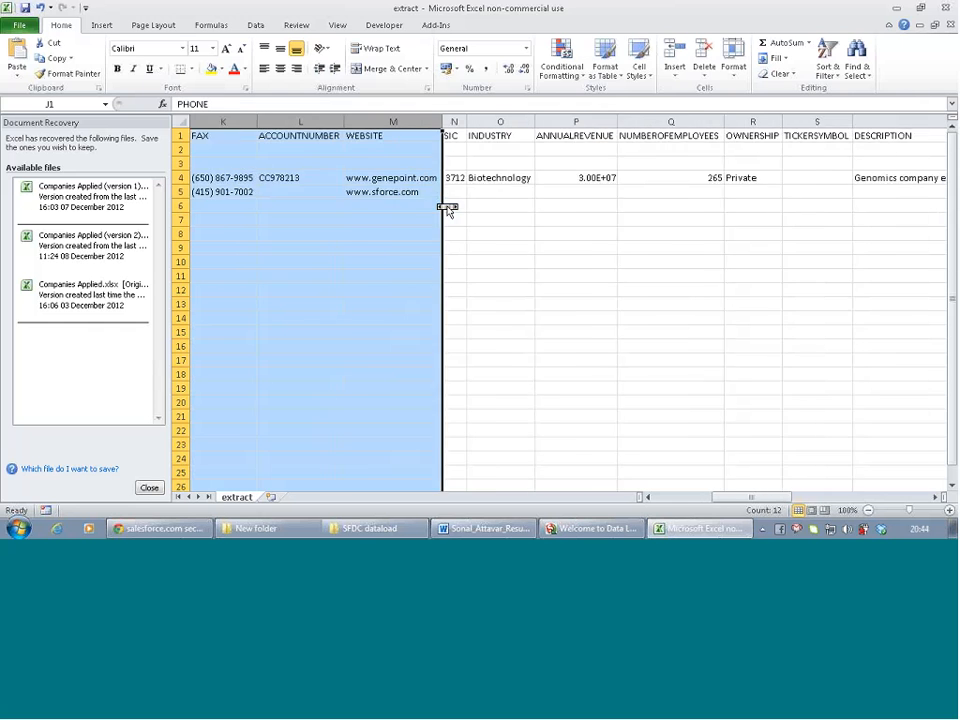
right_click(740, 121)
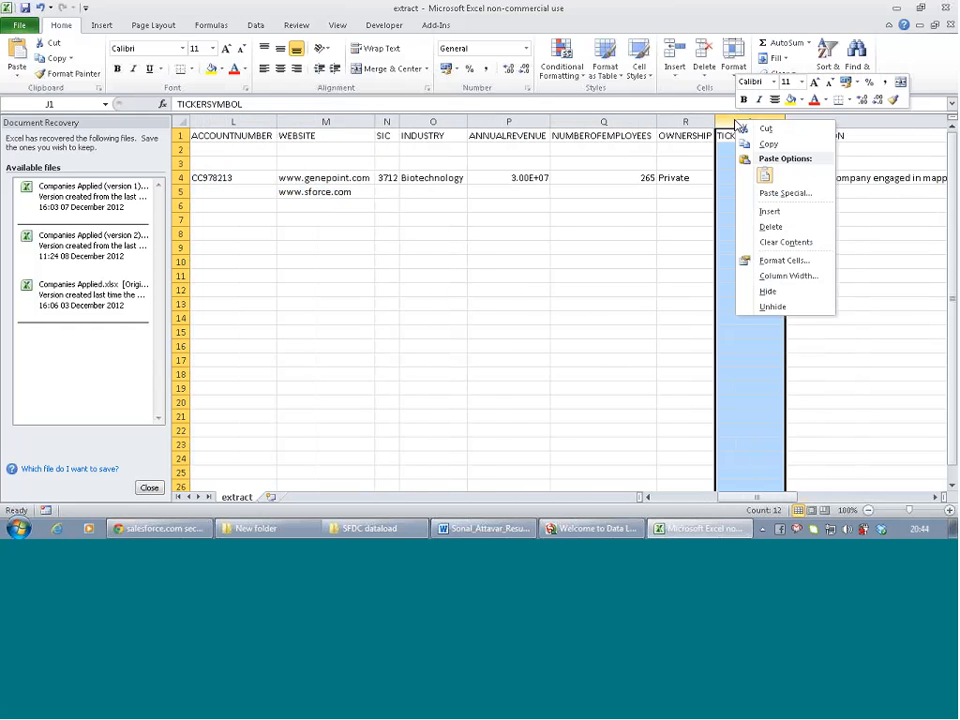
click(770, 226)
Delete the PARENTID column so BILLINGSTREET follows TYPE directly
scroll(686, 208, left, 6)
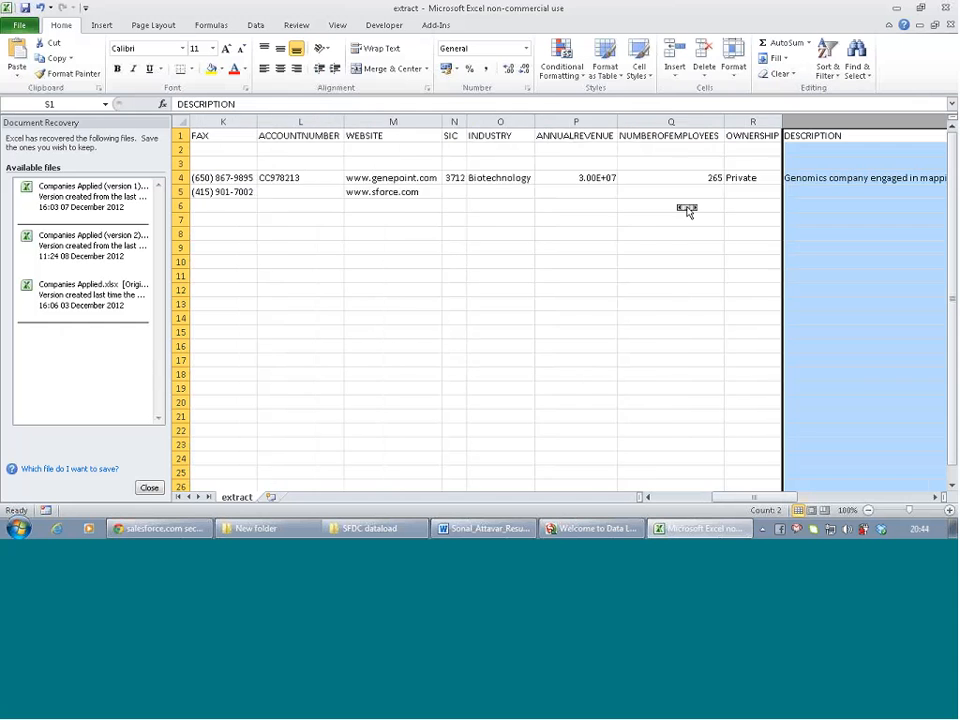
scroll(686, 208, left, 2)
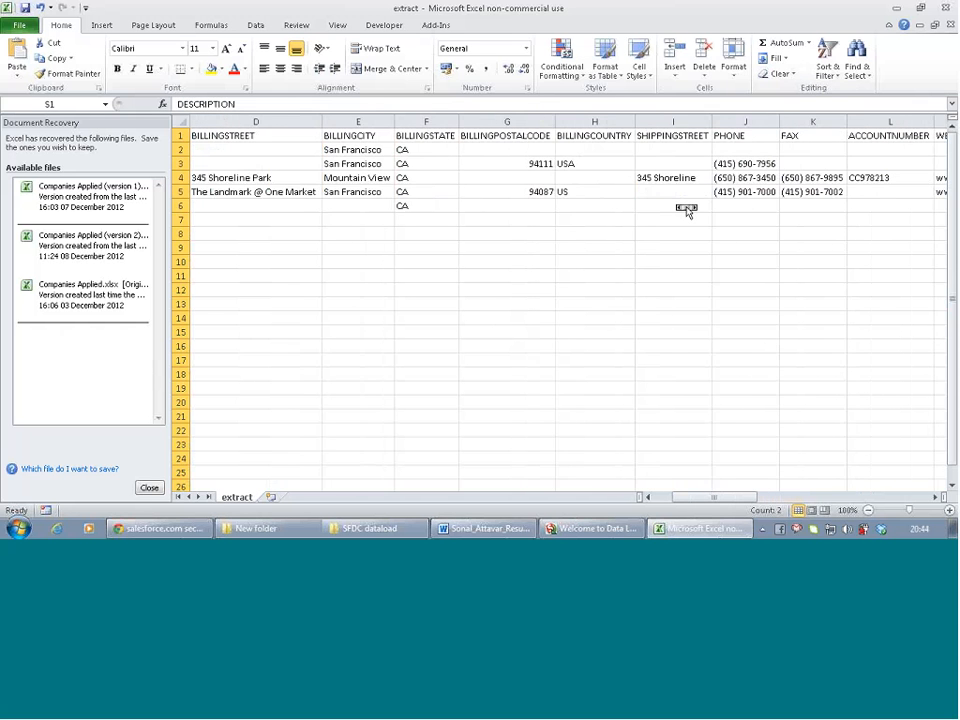
scroll(686, 208, left, 3)
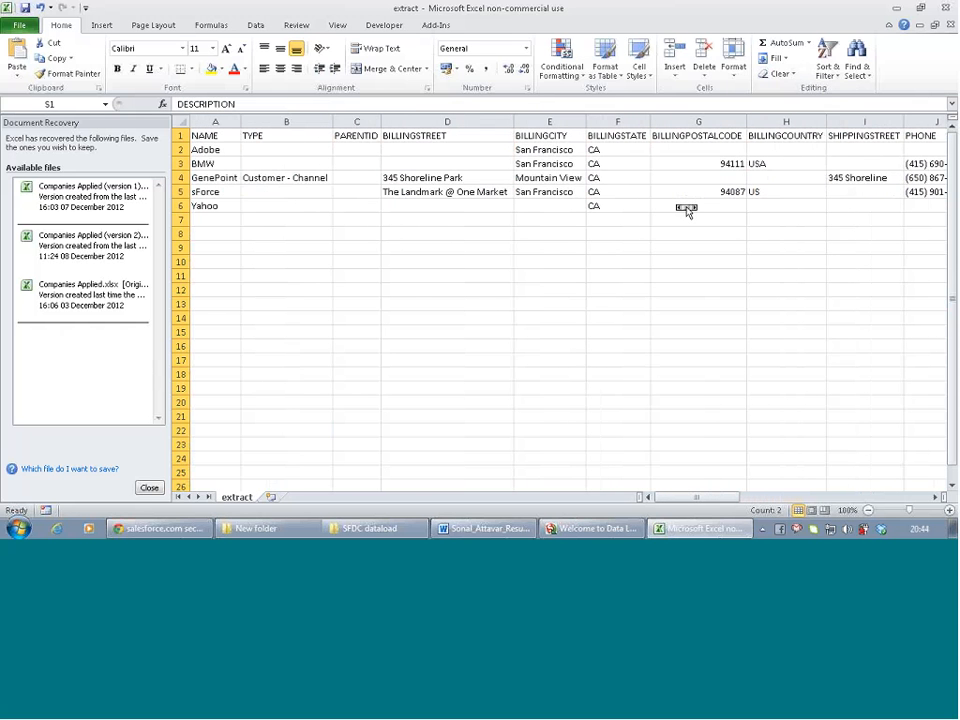
click(356, 121)
right_click(355, 120)
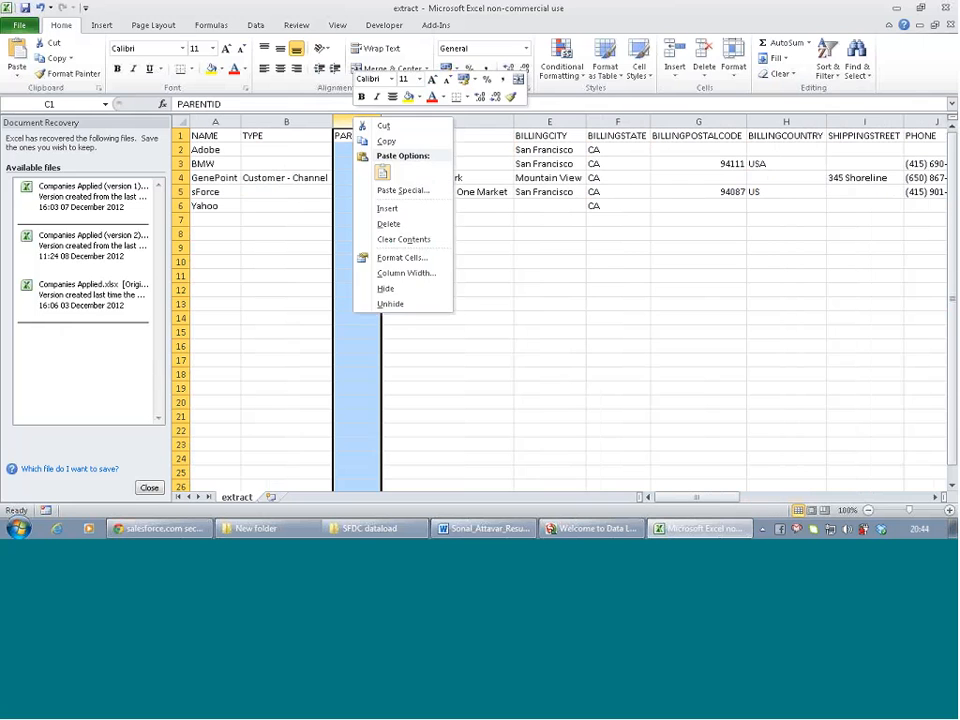
click(389, 225)
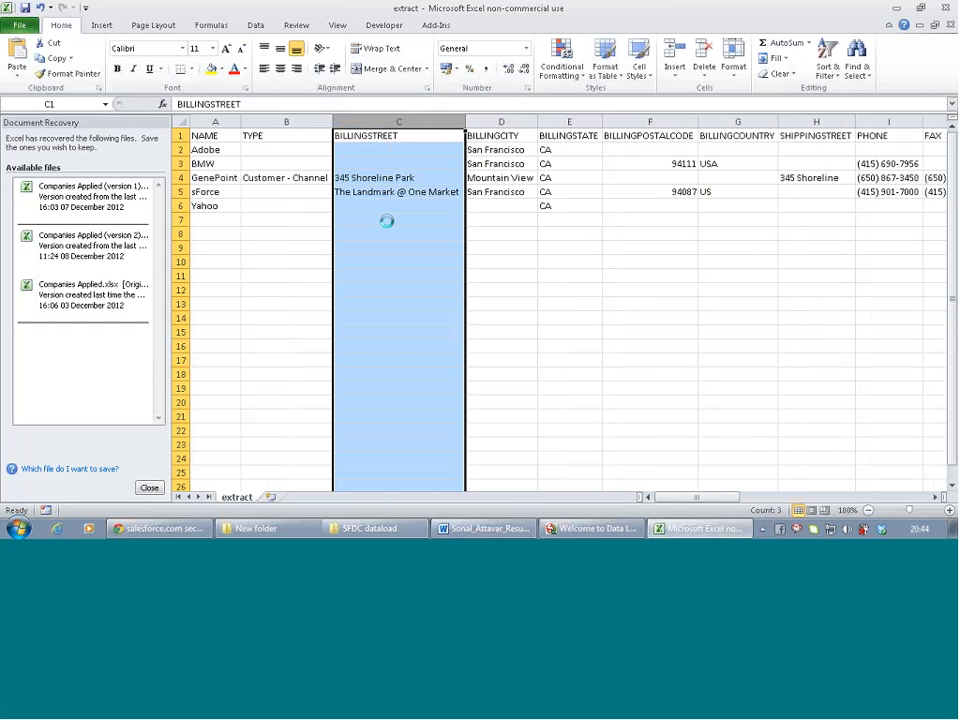
click(298, 235)
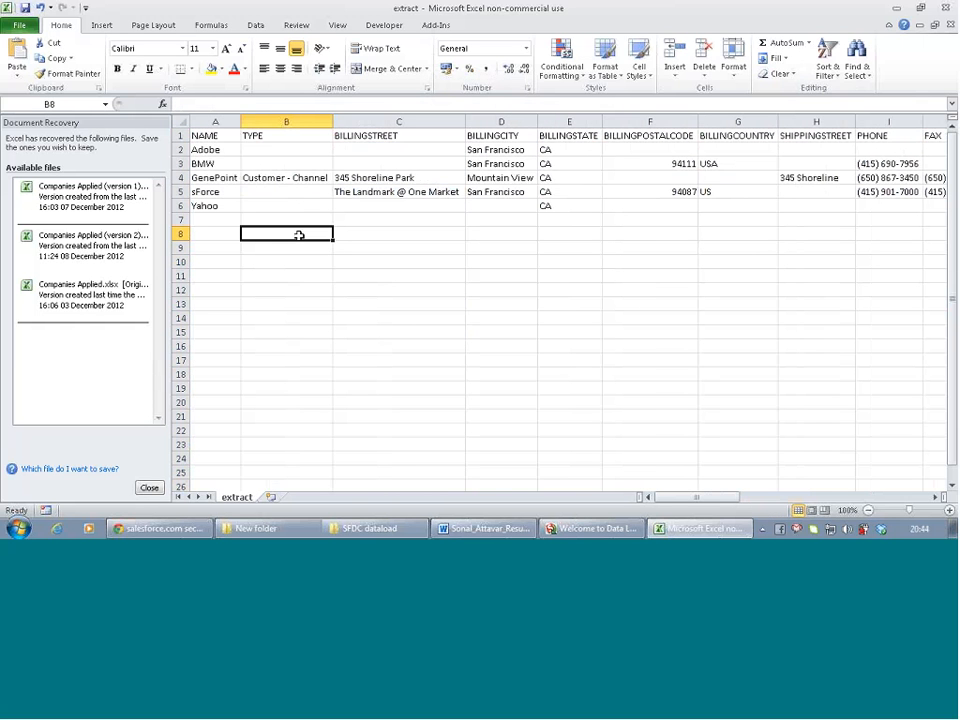
Enter Dunlop in A7 and Geforce in A8 of the NAME column
click(209, 216)
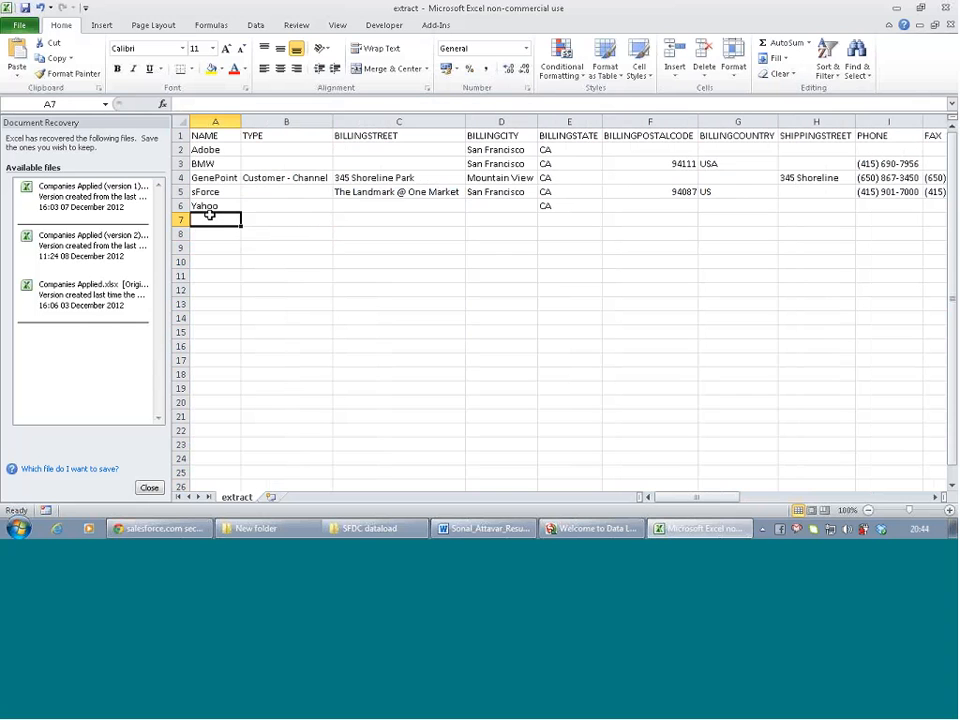
text(Test)
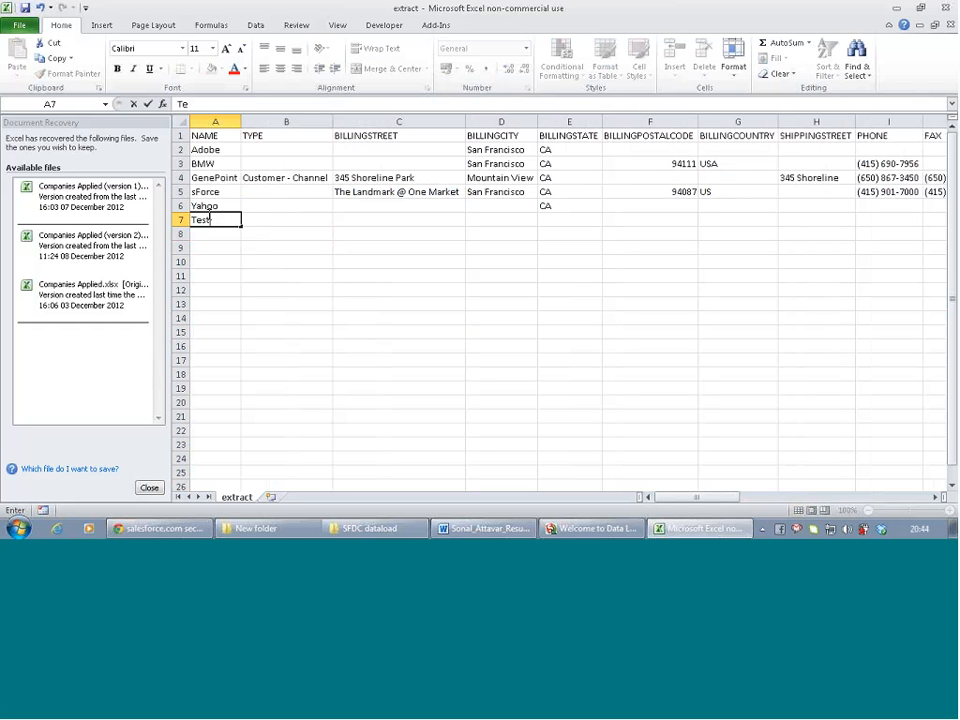
key(BackSpace)
key(BackSpace)
key(BackSpace)
key(BackSpace)
text(Dunlop)
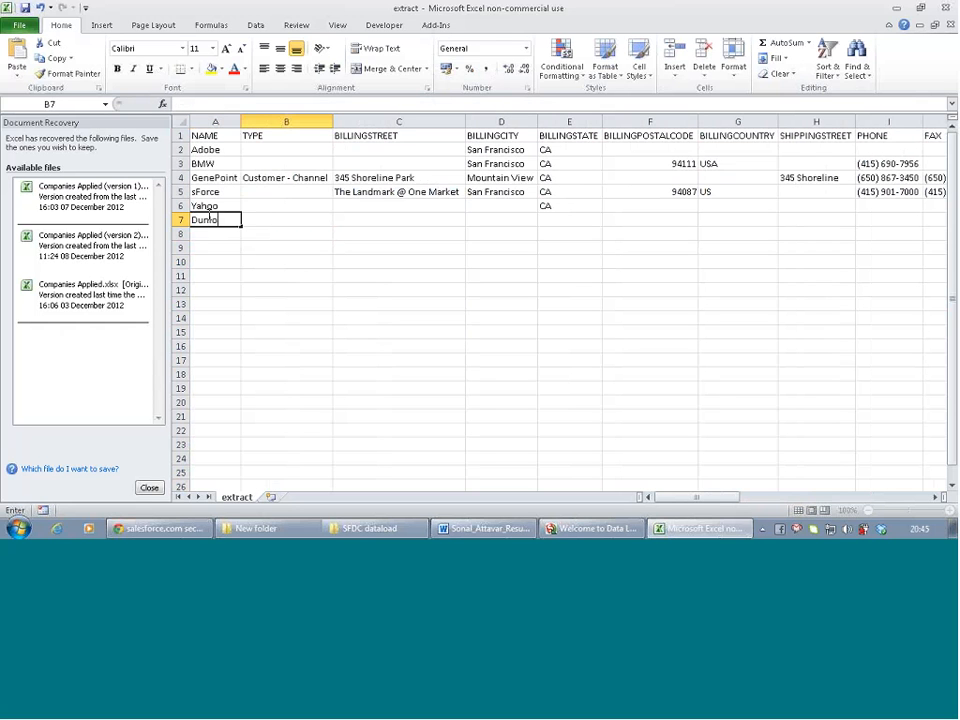
key(Tab)
key(Left)
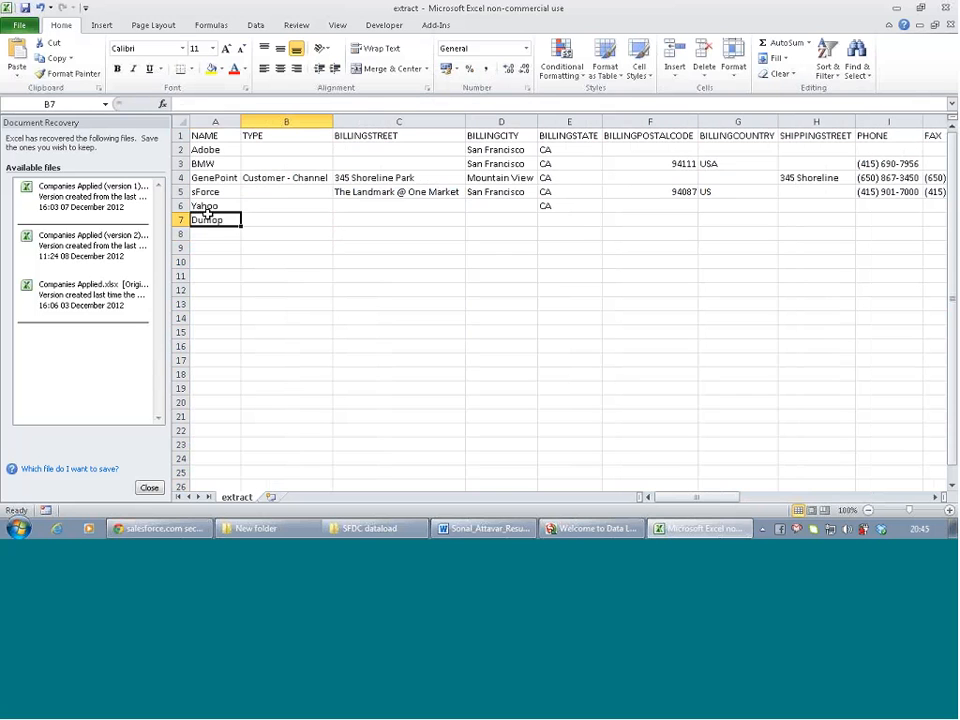
key(Down)
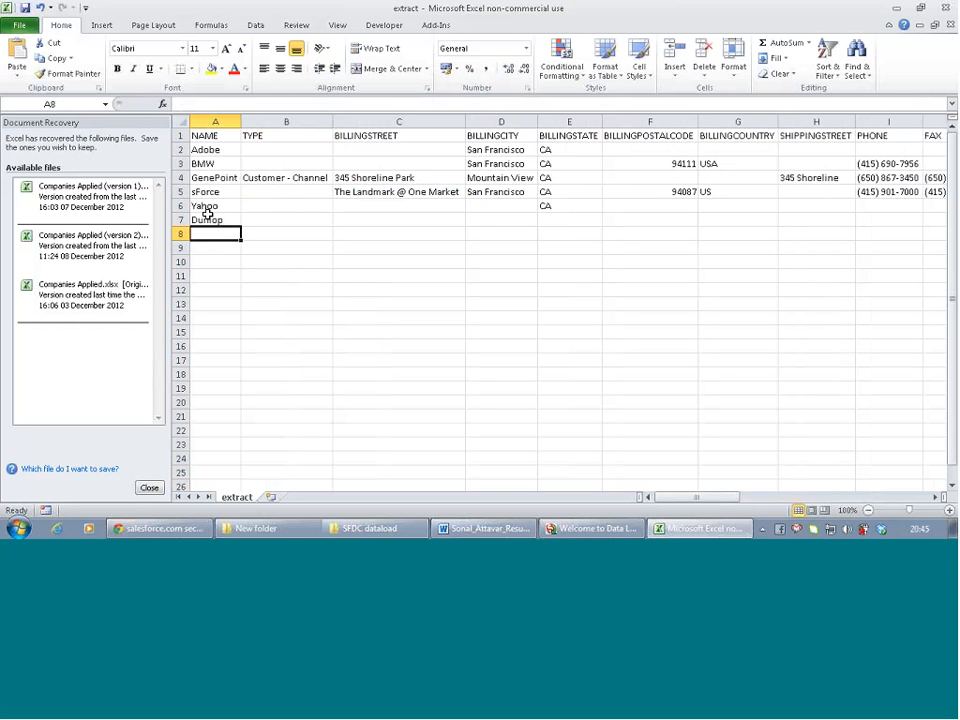
text(Gef)
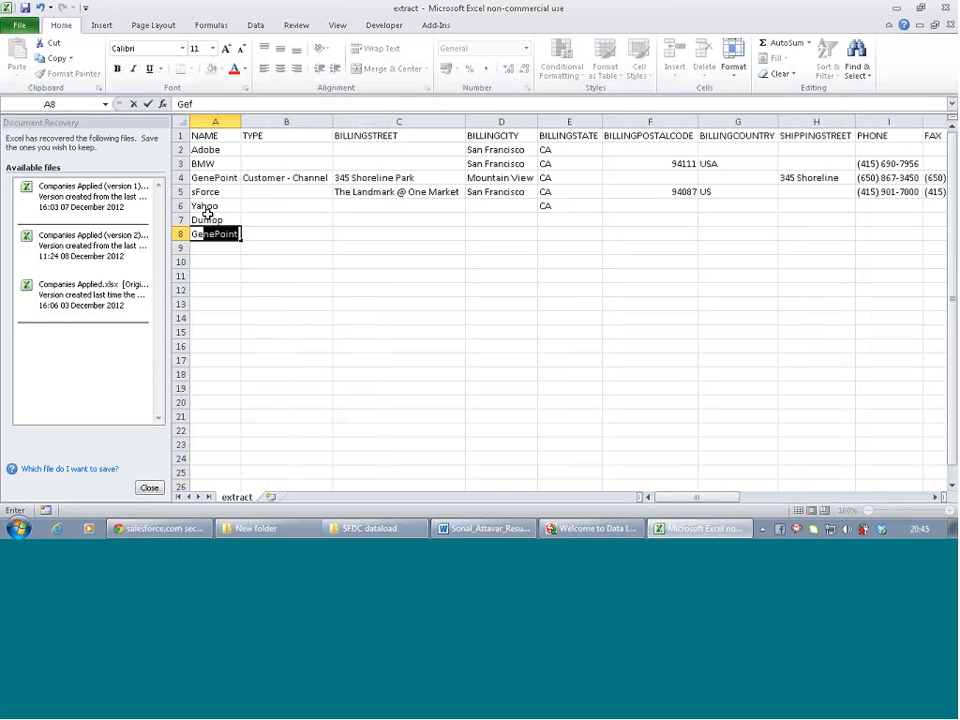
text(orce)
key(Return)
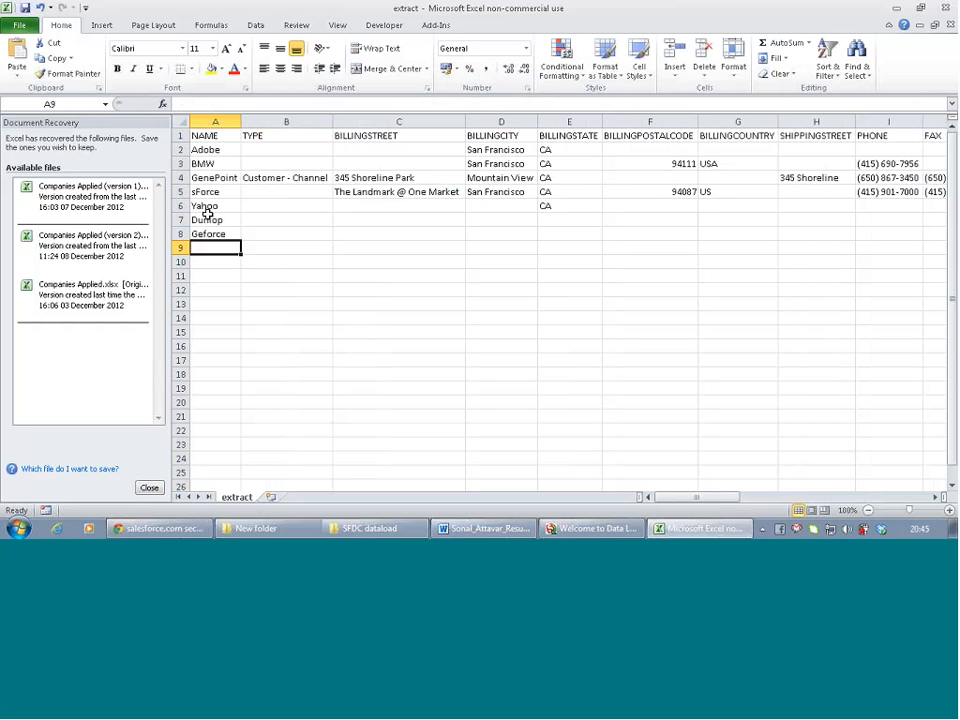
Enter Nvidia in A9, correcting its misspelling
text(Nvdida)
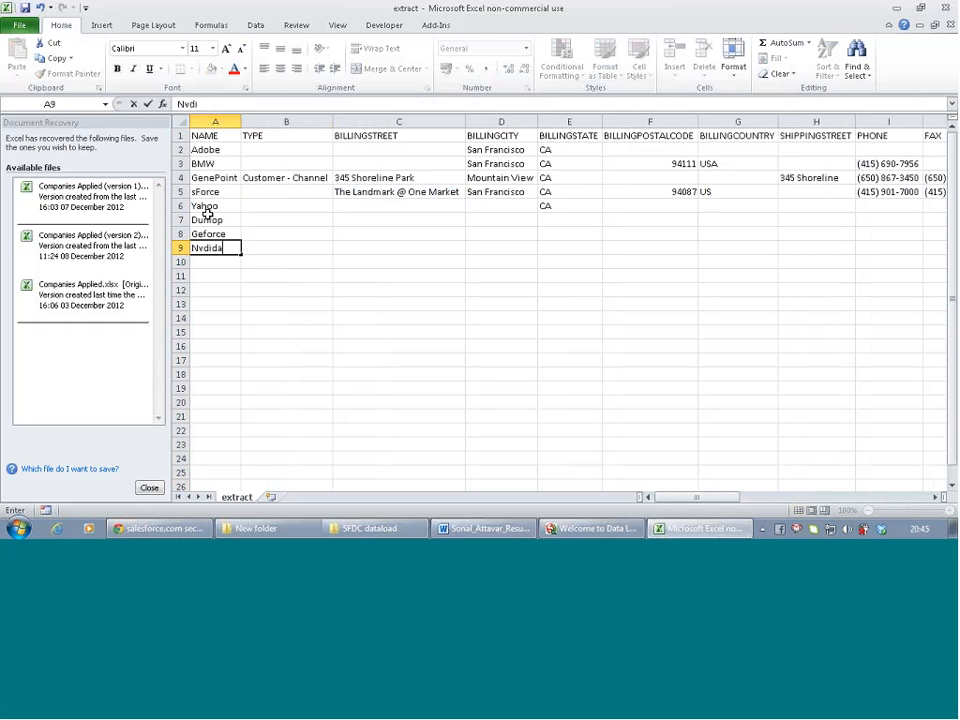
key(BackSpace)
key(BackSpace)
text(a)
key(Return)
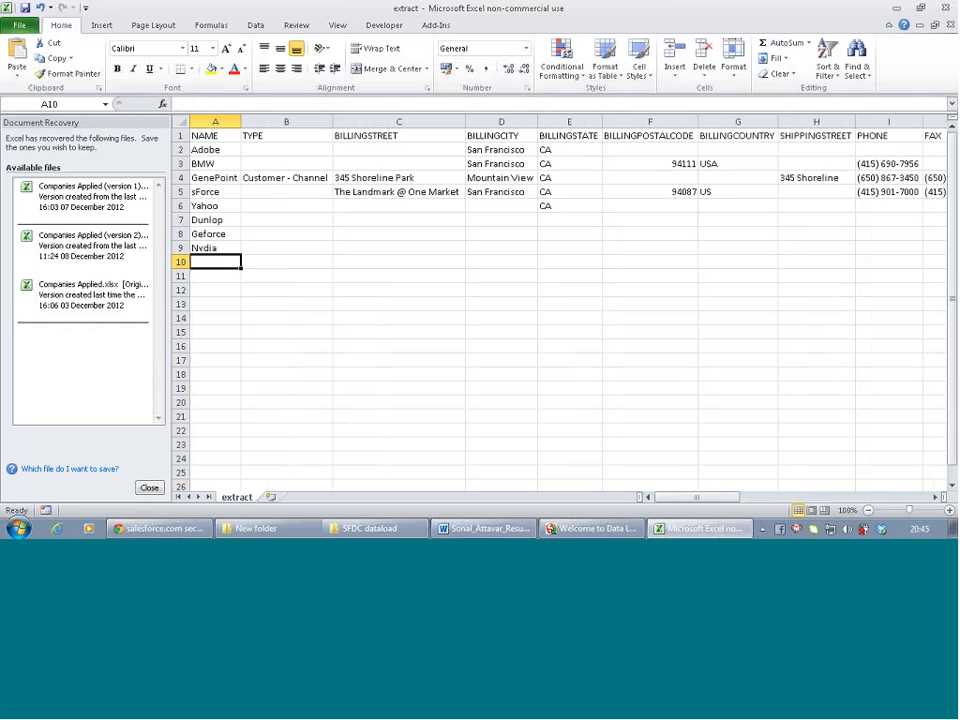
double_click(200, 247)
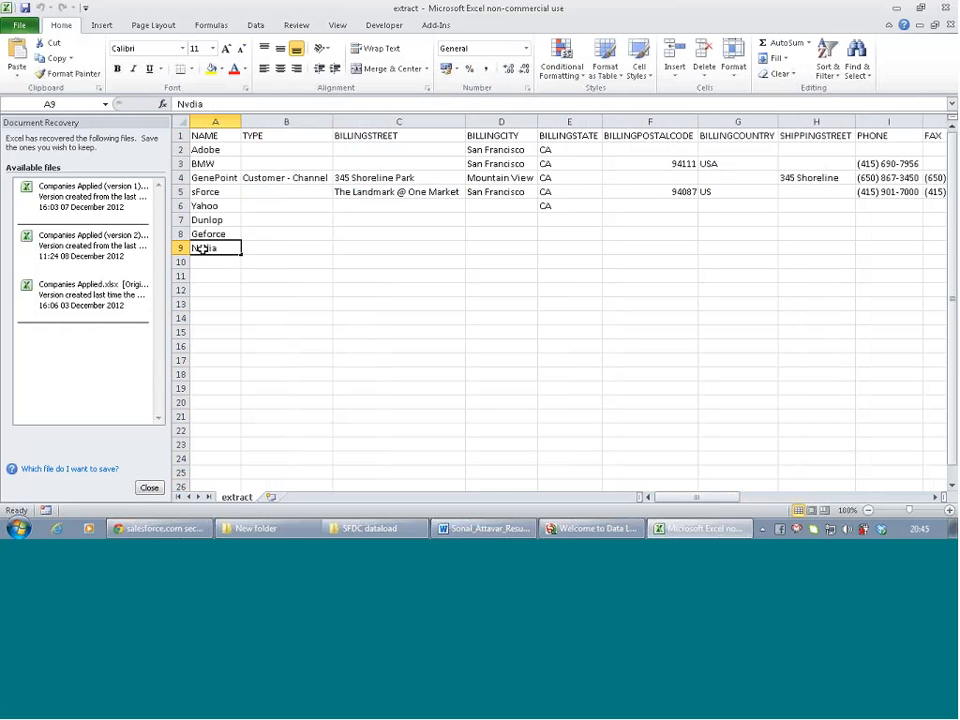
text(i)
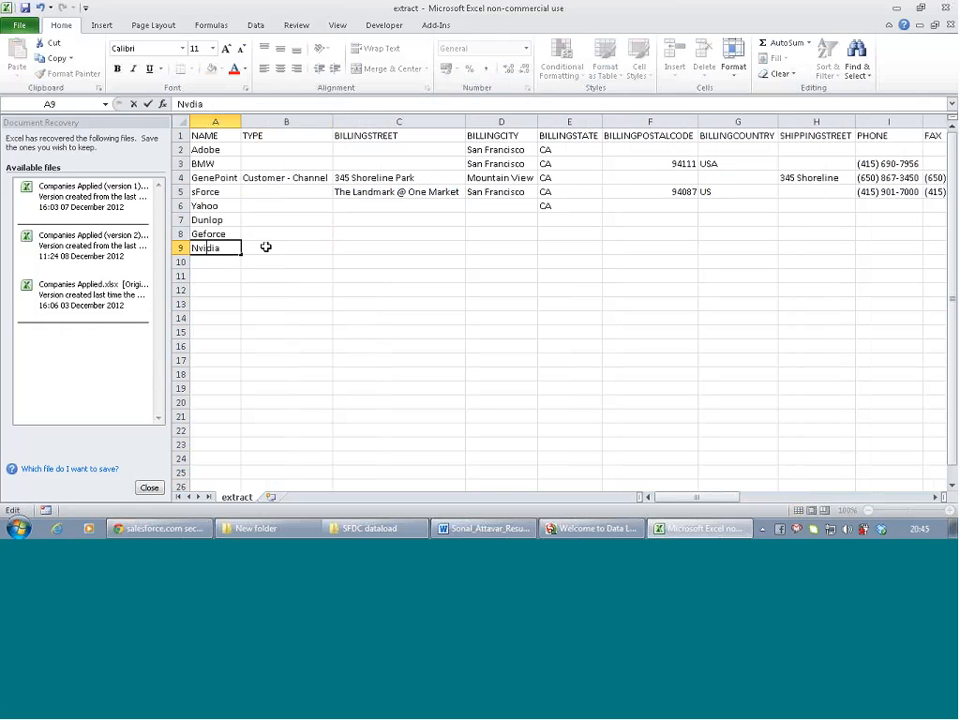
click(215, 263)
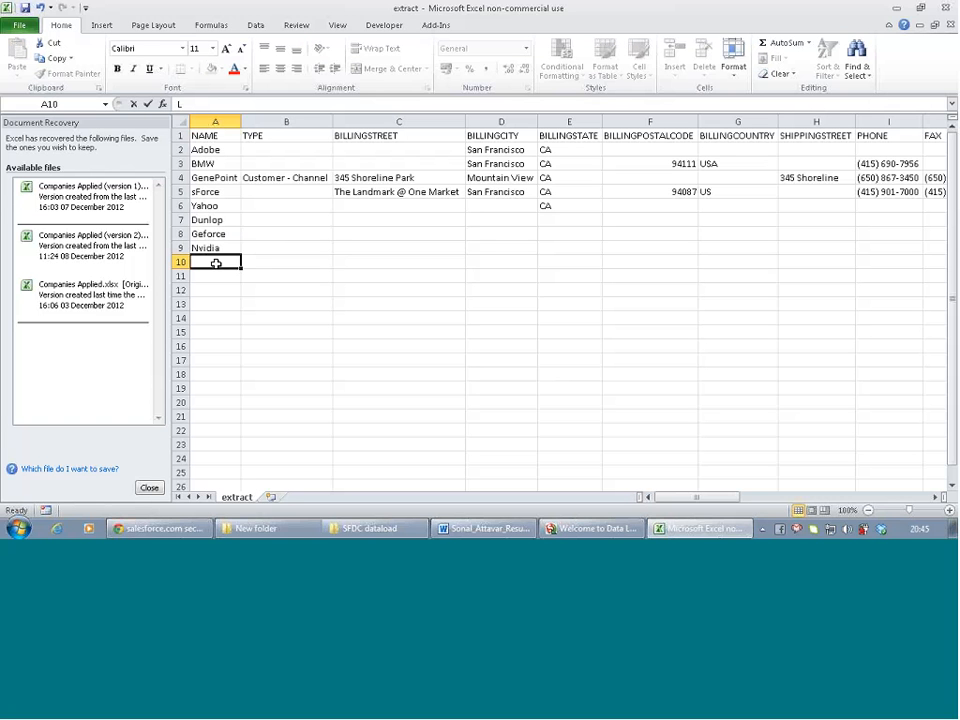
Add LinkedIn, Workday and Symantec to rows 10–12 of the NAME column
text(LinkedIn)
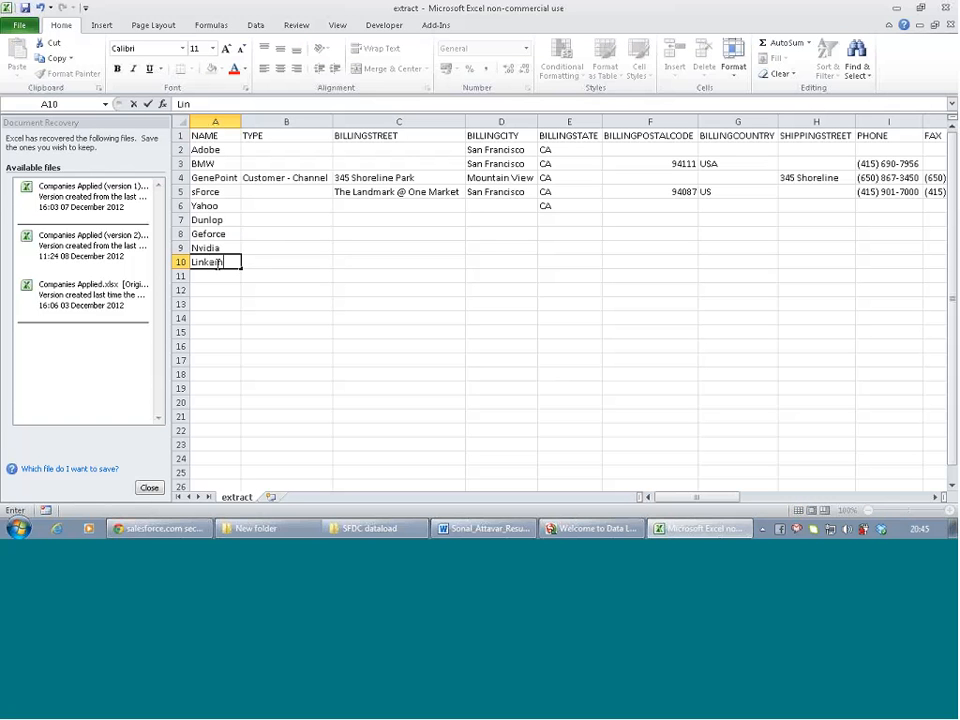
key(Return)
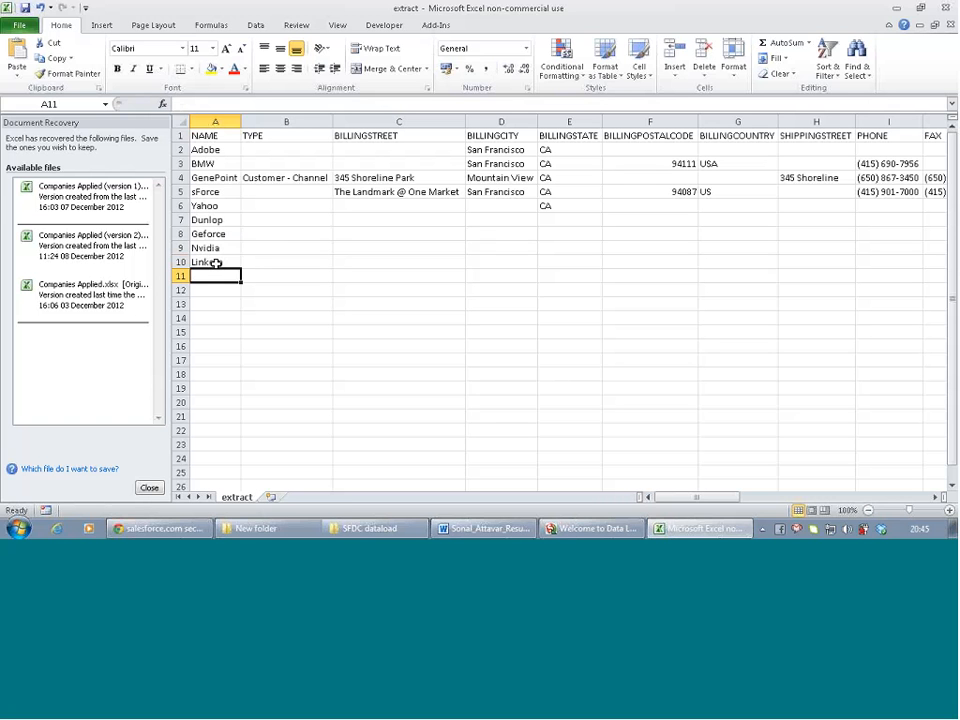
text(Workday)
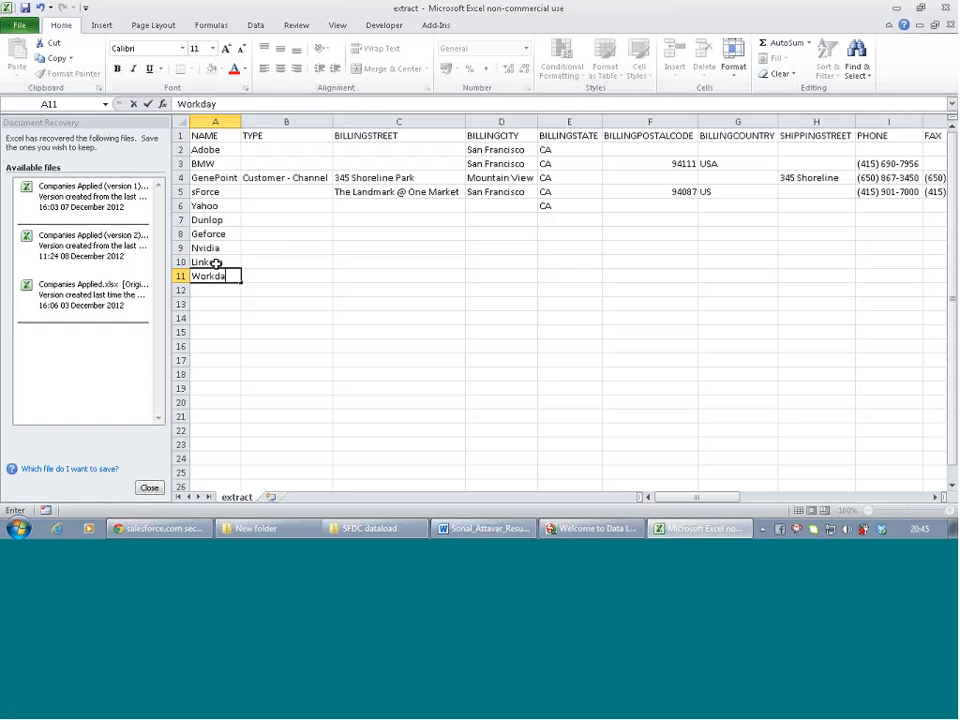
key(Return)
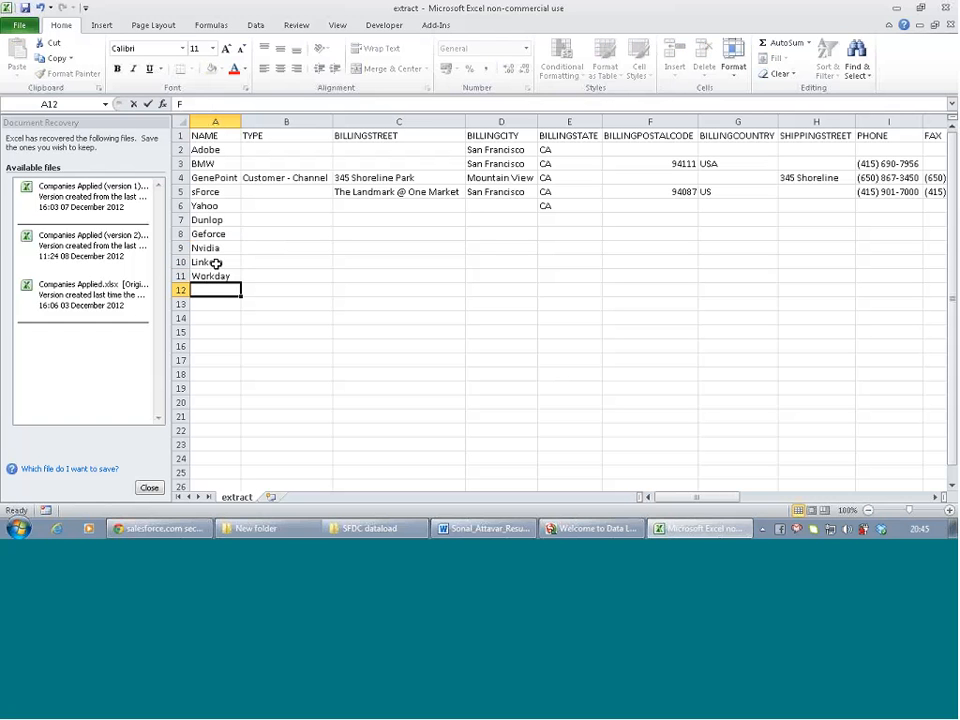
text(F)
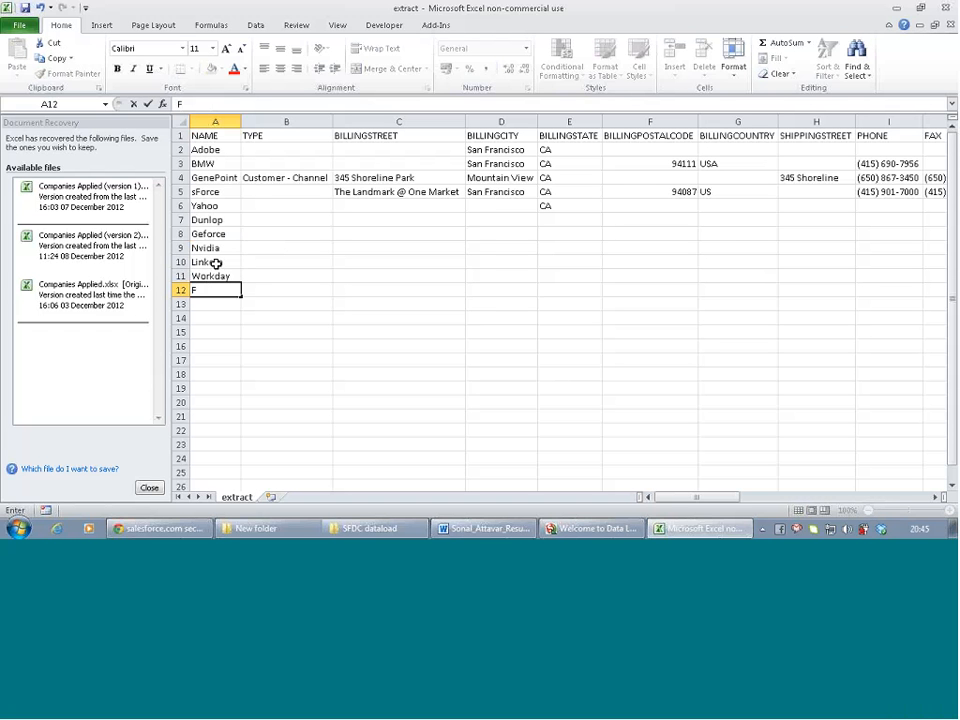
text(inacl)
key(BackSpace)
key(BackSpace)
key(BackSpace)
key(BackSpace)
text(Symantec)
key(Return)
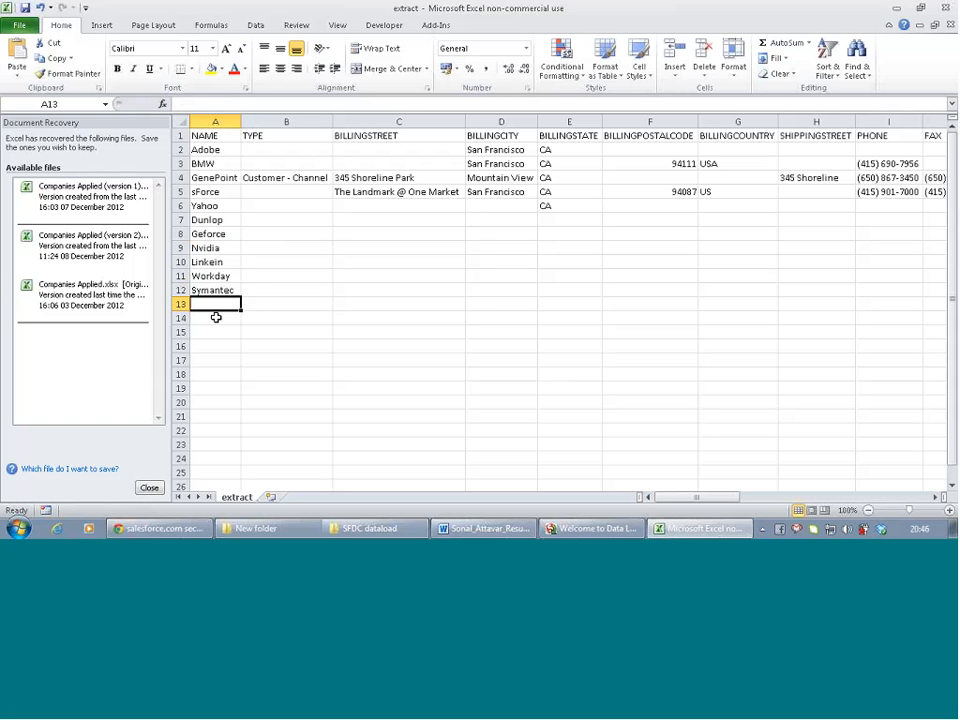
Add netapp in A13 and correct it to capitalized Netapp
text(netapp)
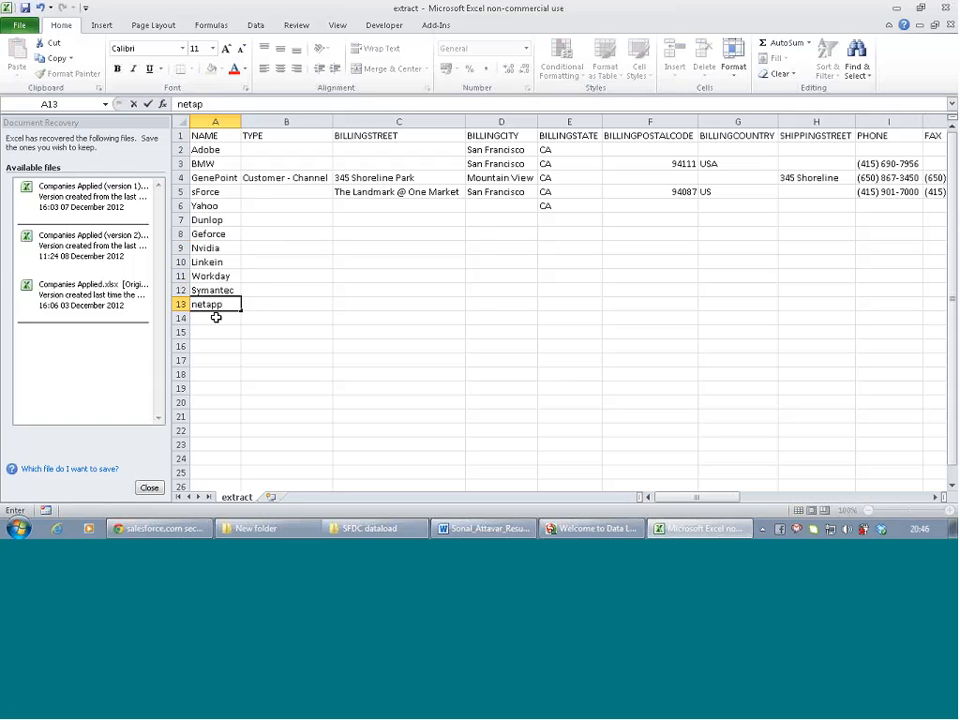
key(Return)
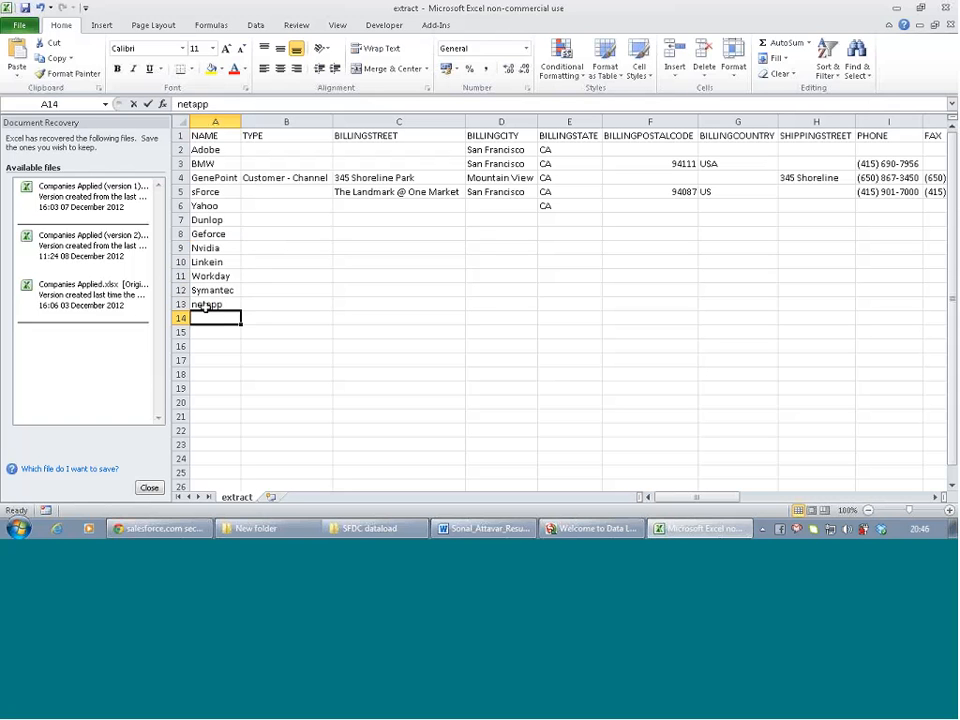
click(199, 308)
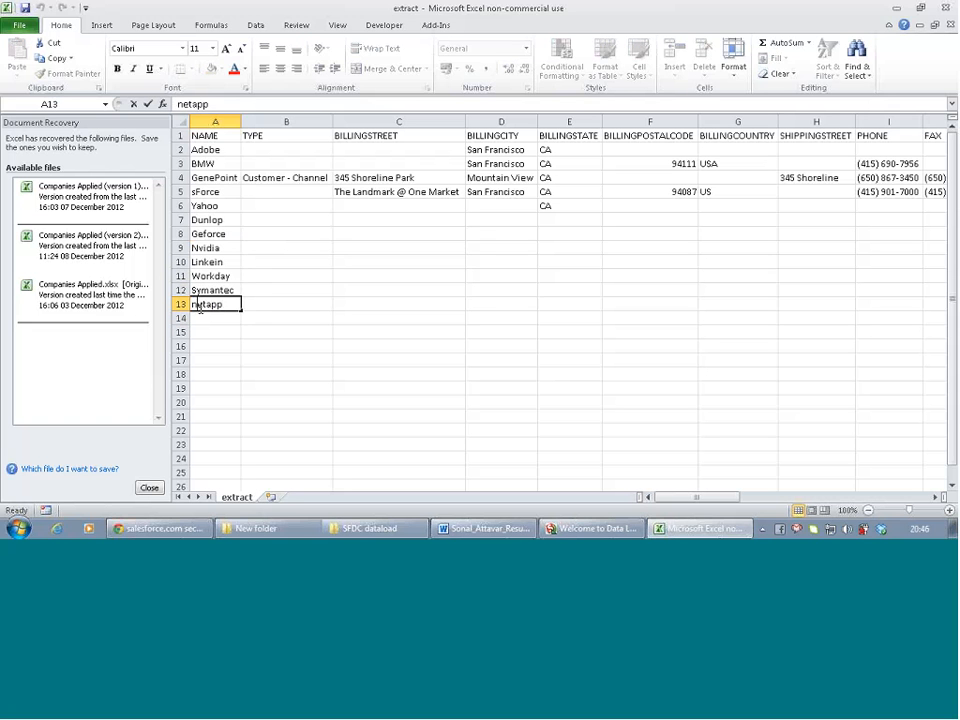
key(BackSpace)
text(N)
key(Return)
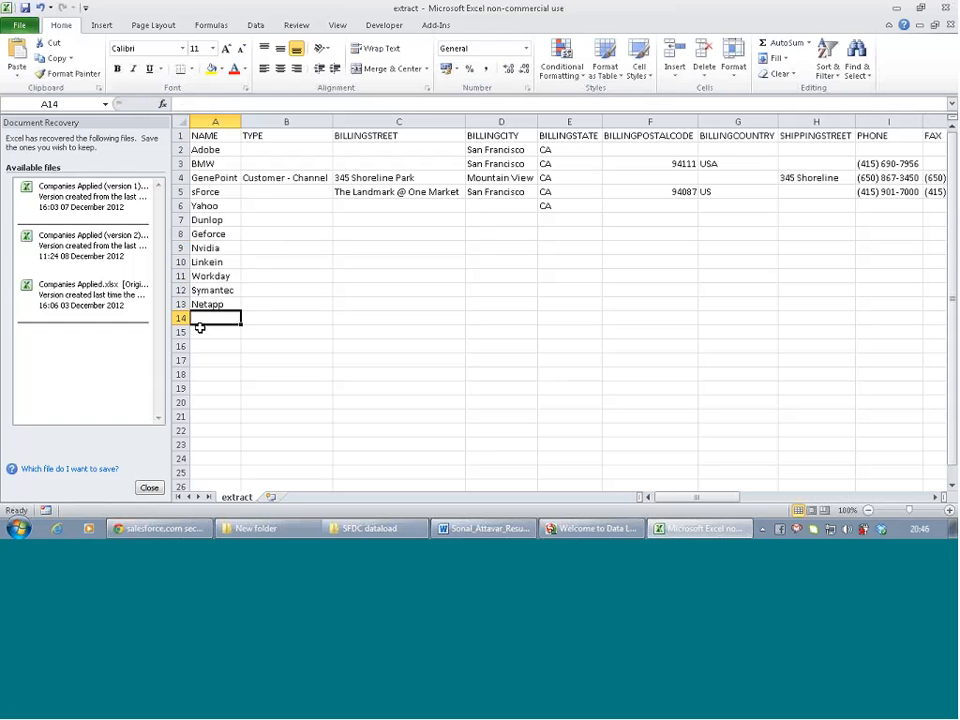
Add AMD, Intel and Amat below Netapp in the NAME column
text(AMD)
key(Return)
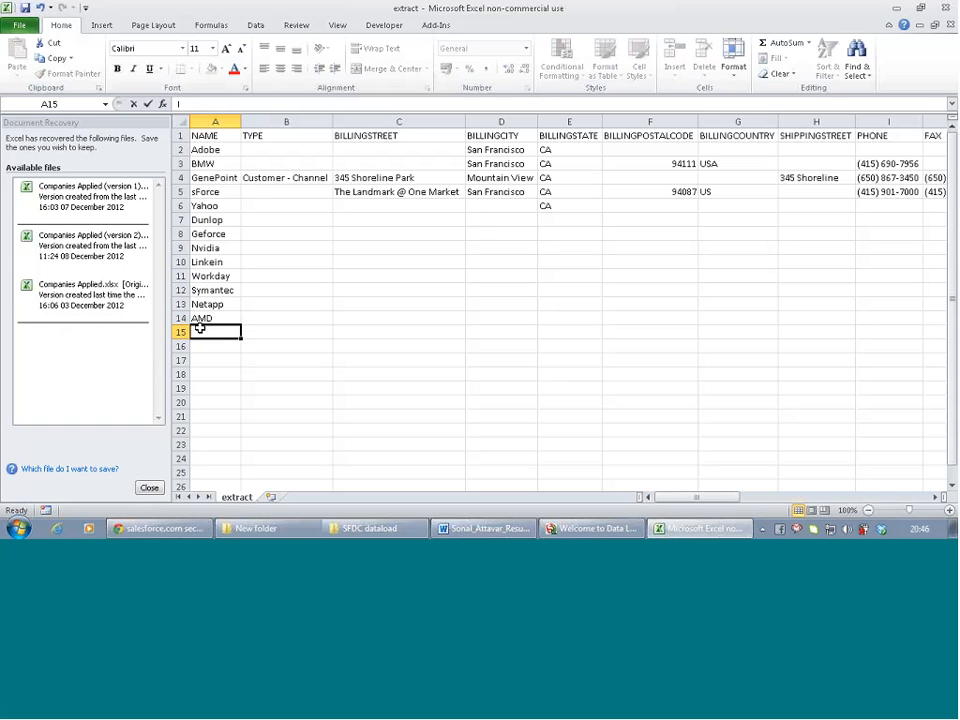
text(Intel)
key(Return)
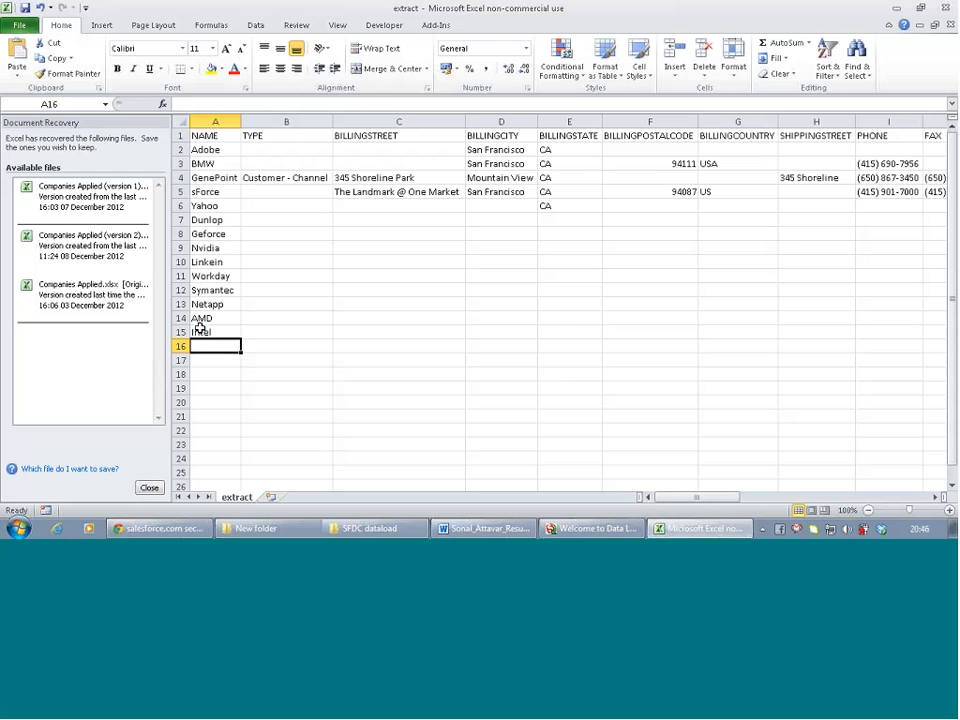
text(K)
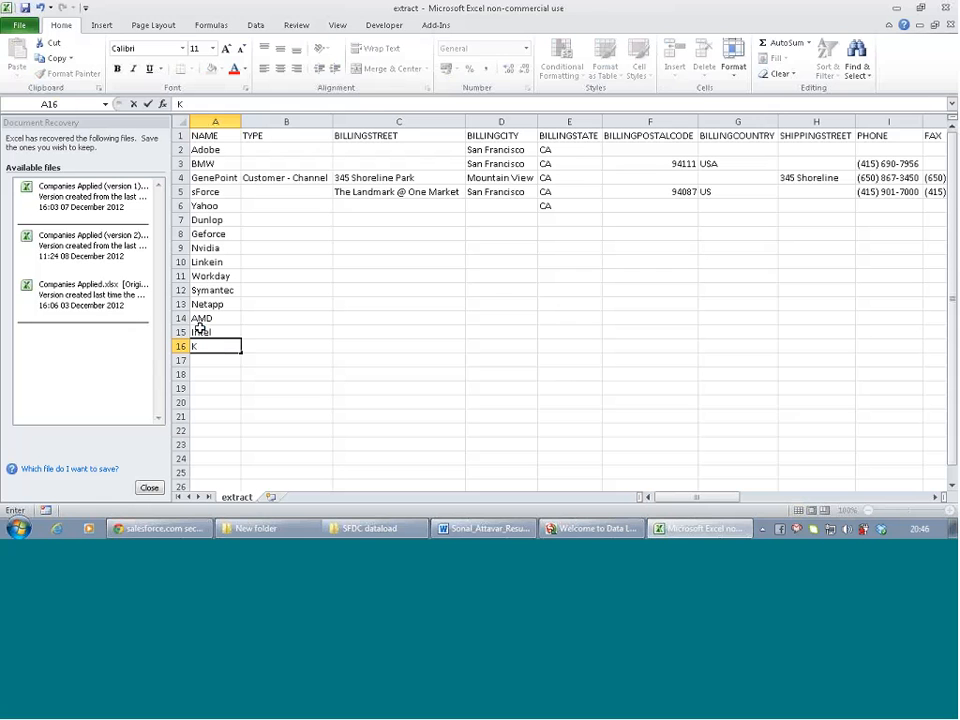
key(BackSpace)
text(Amat)
key(Return)
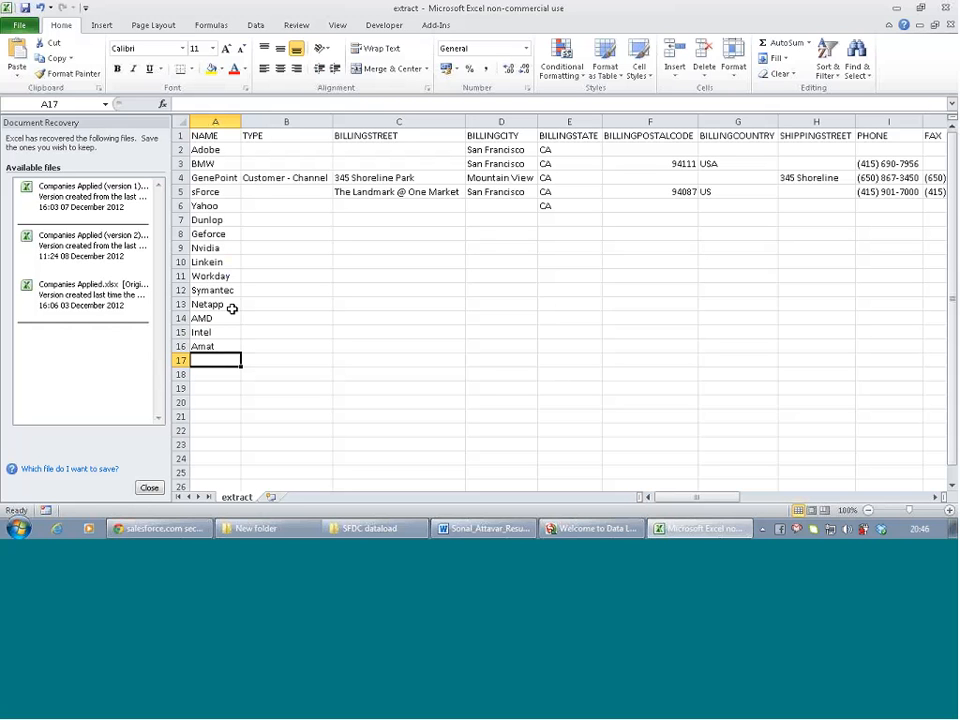
Add Pfizer and Kaiser as the last two company names
text(Pfi)
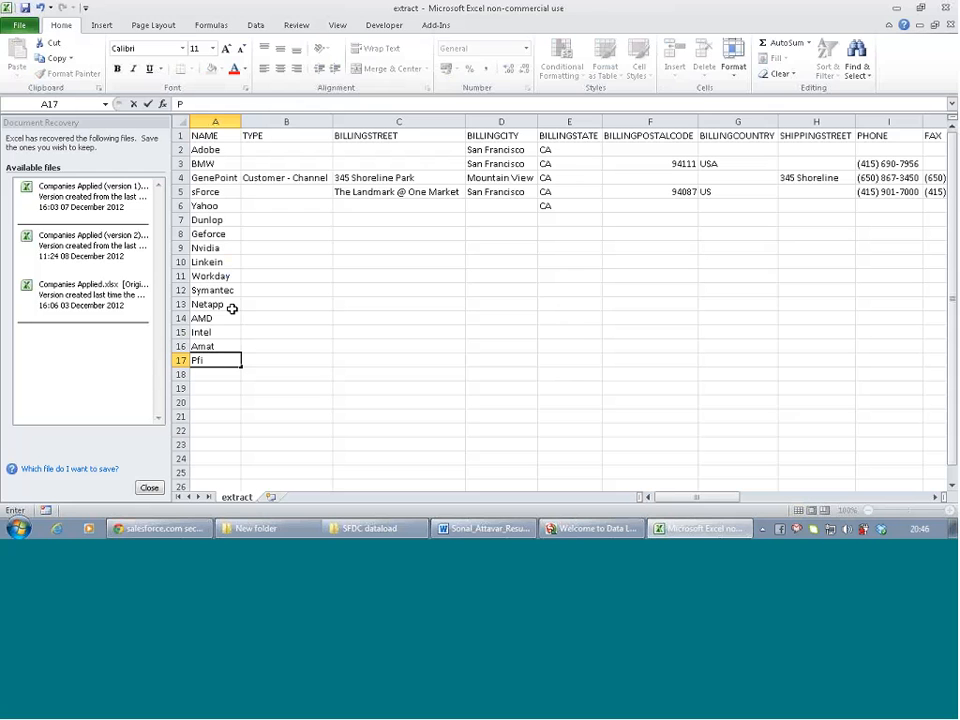
text(zer)
key(Return)
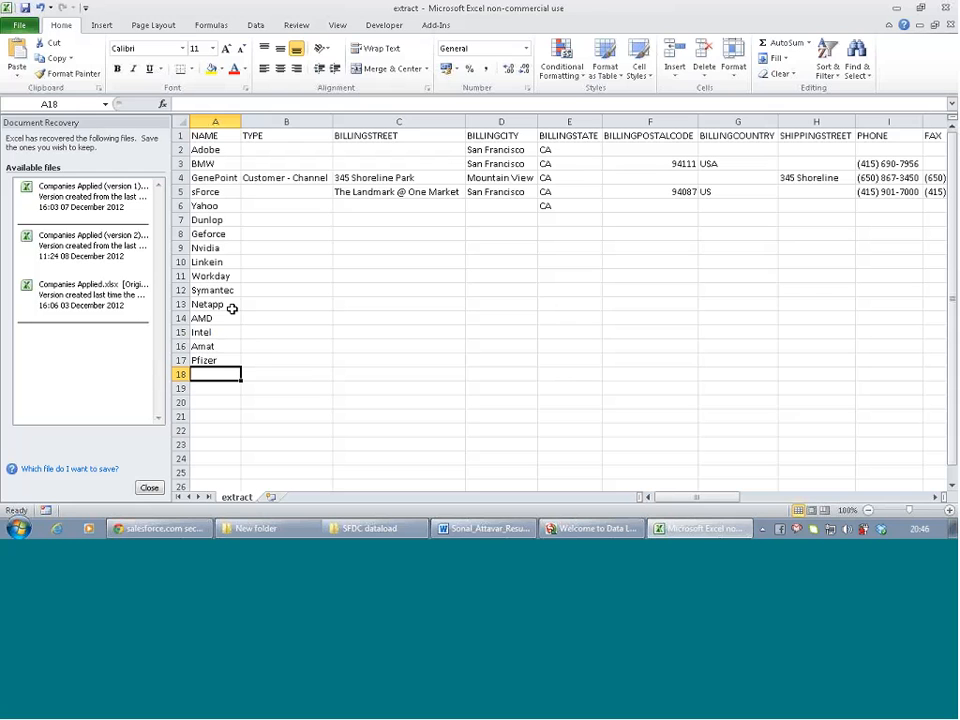
text(K)
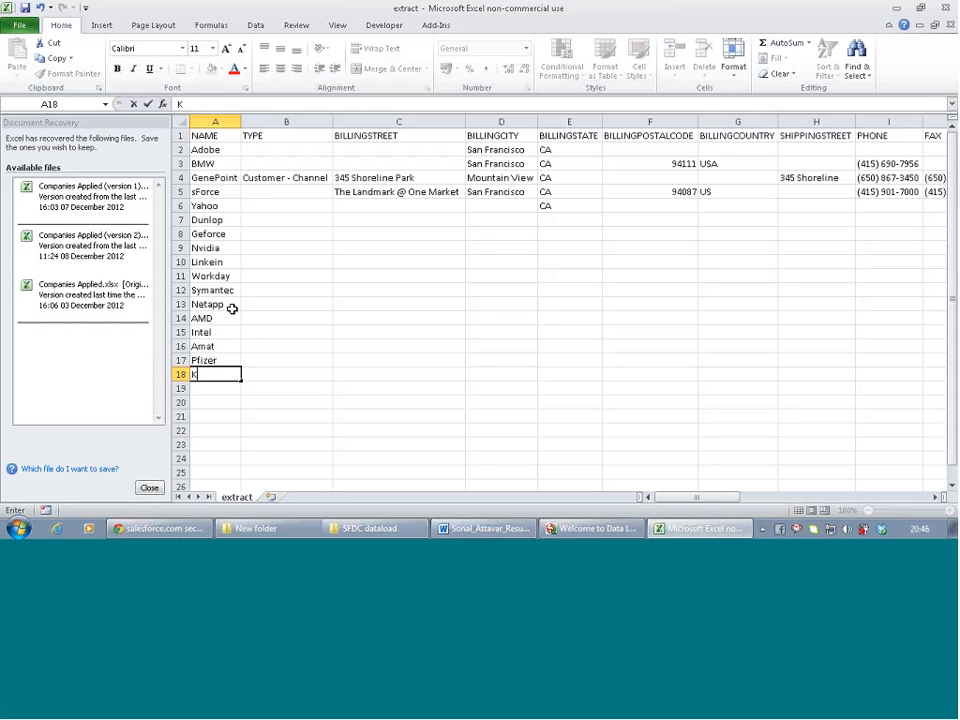
text(i)
text(z)
key(BackSpace)
key(BackSpace)
text(aiser)
key(Return)
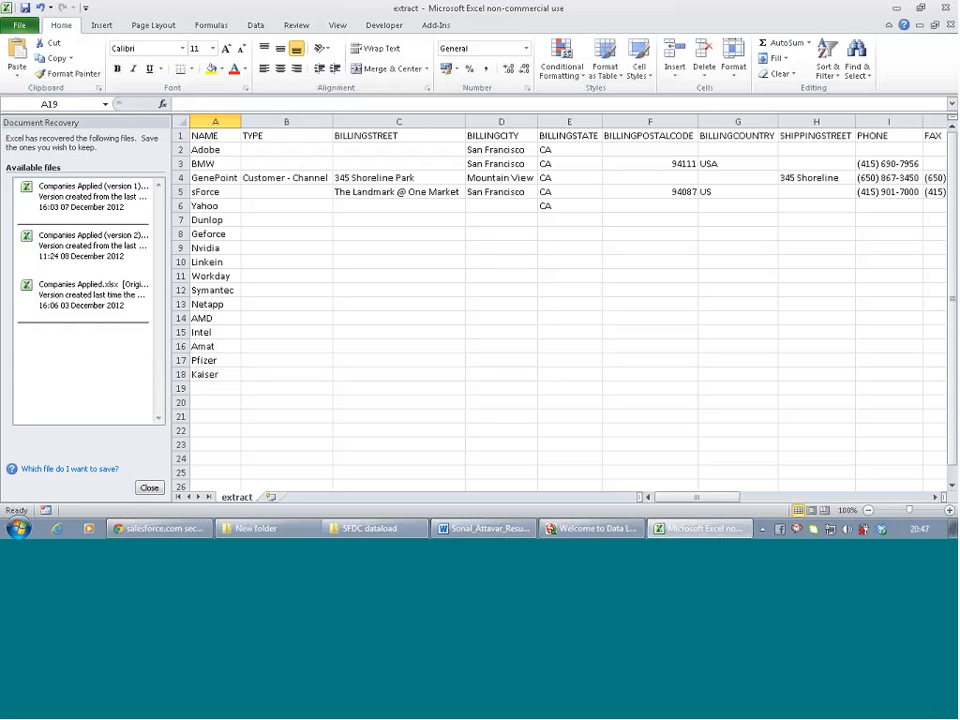
Copy the billing cities in D2:D5 and paste them into D6, D10 and D14
drag(497, 150, 501, 196)
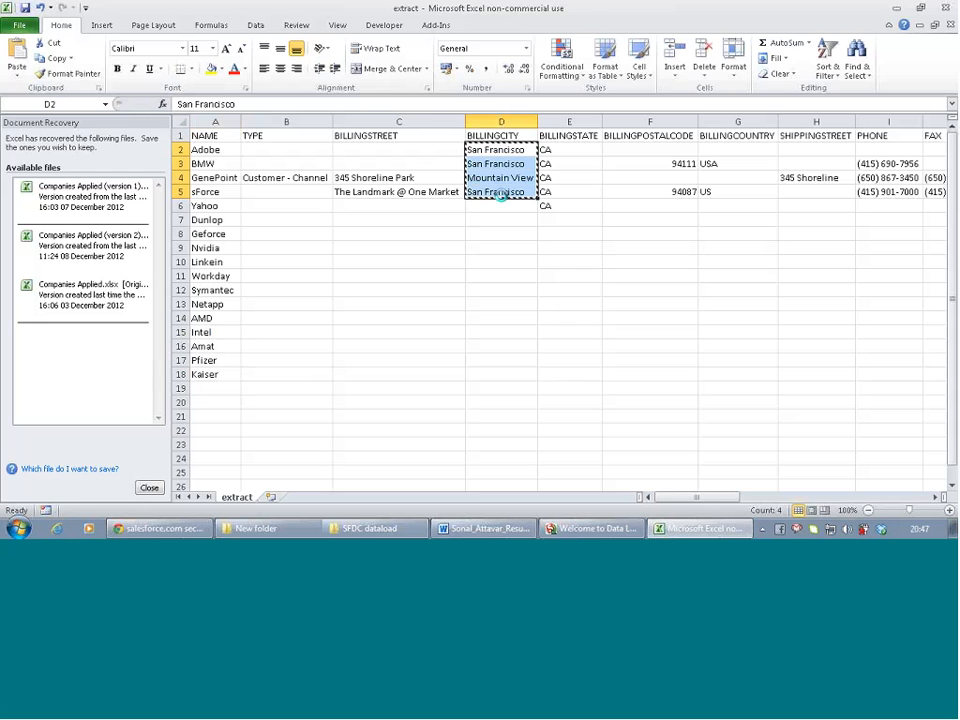
key(ctrl+c)
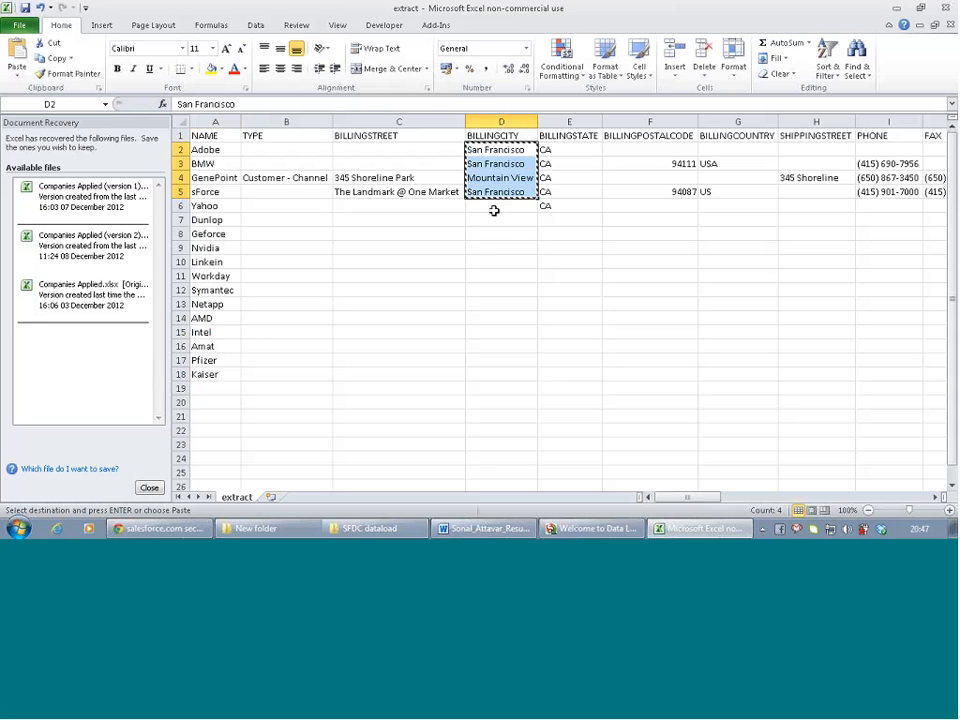
click(513, 203)
key(ctrl+v)
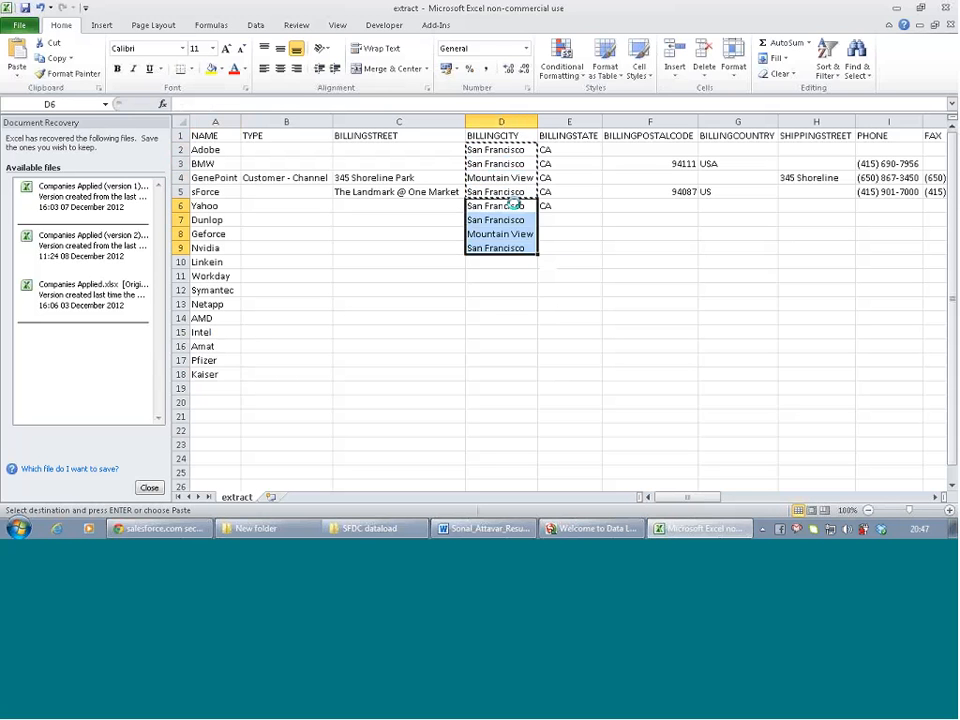
key(Right)
key(Right)
key(Left)
key(Left)
key(Left)
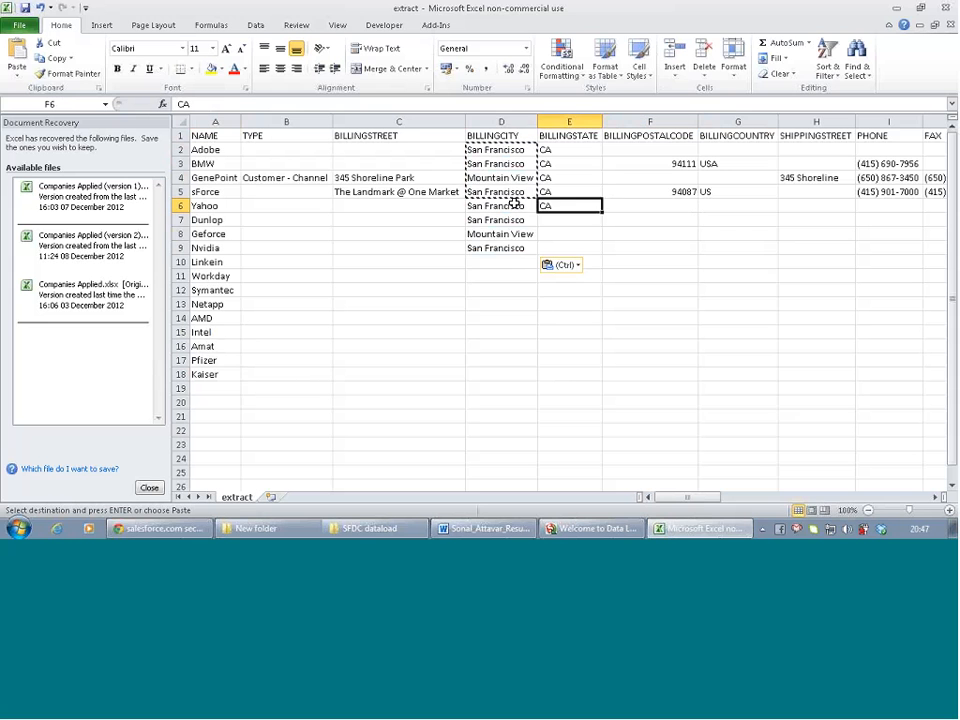
key(Down)
key(Down)
key(Down)
key(Down)
key(ctrl+v)
key(Down)
key(Down)
key(Down)
key(Down)
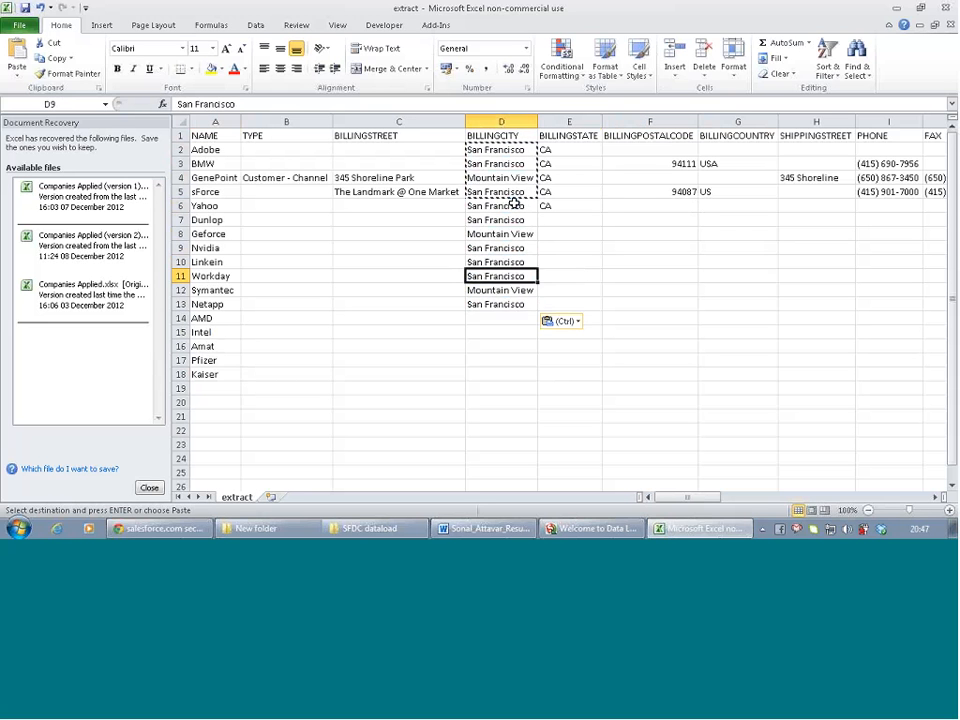
key(ctrl+v)
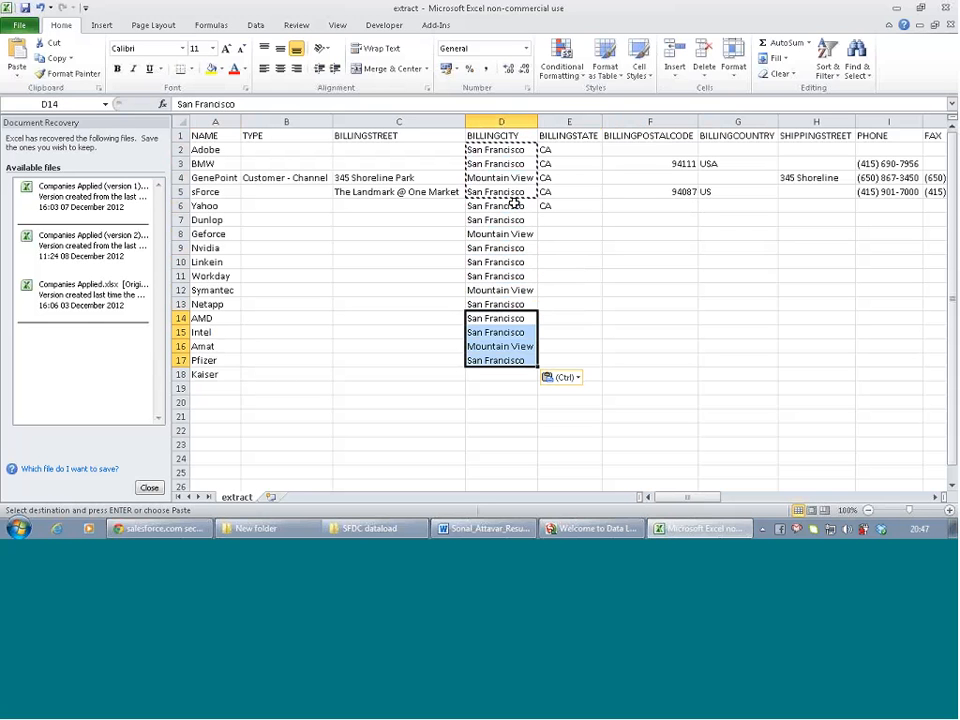
Copy San Francisco from D17 into D18 for Kaiser
key(Right)
key(Down)
key(Down)
key(Left)
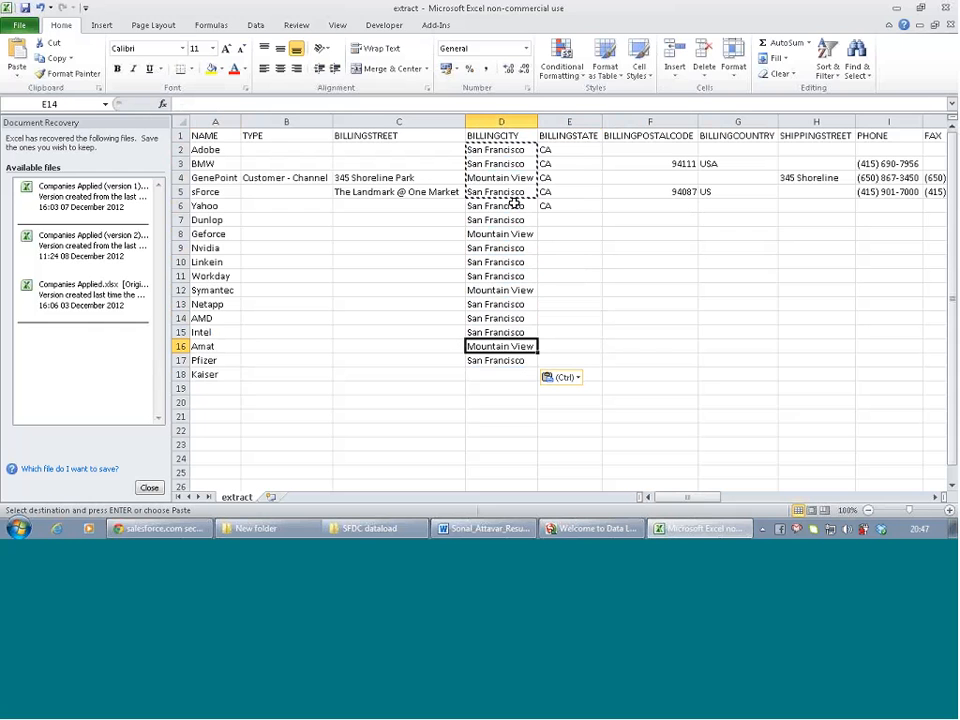
key(Down)
key(Down)
key(Up)
key(ctrl+c)
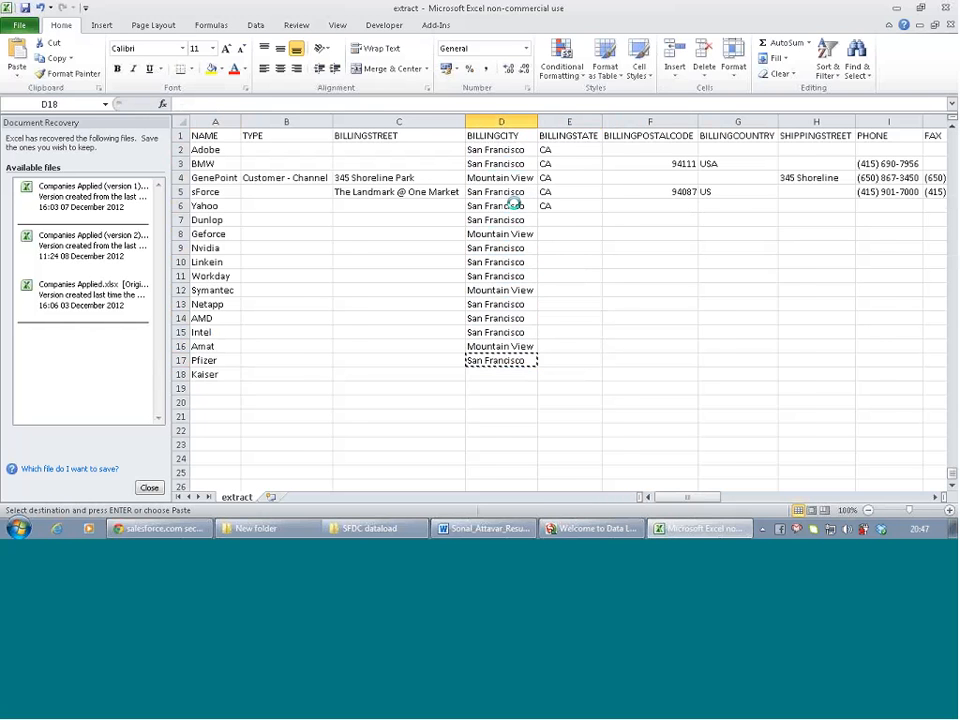
key(ctrl+Down)
key(ctrl+Up)
key(Down)
key(ctrl+v)
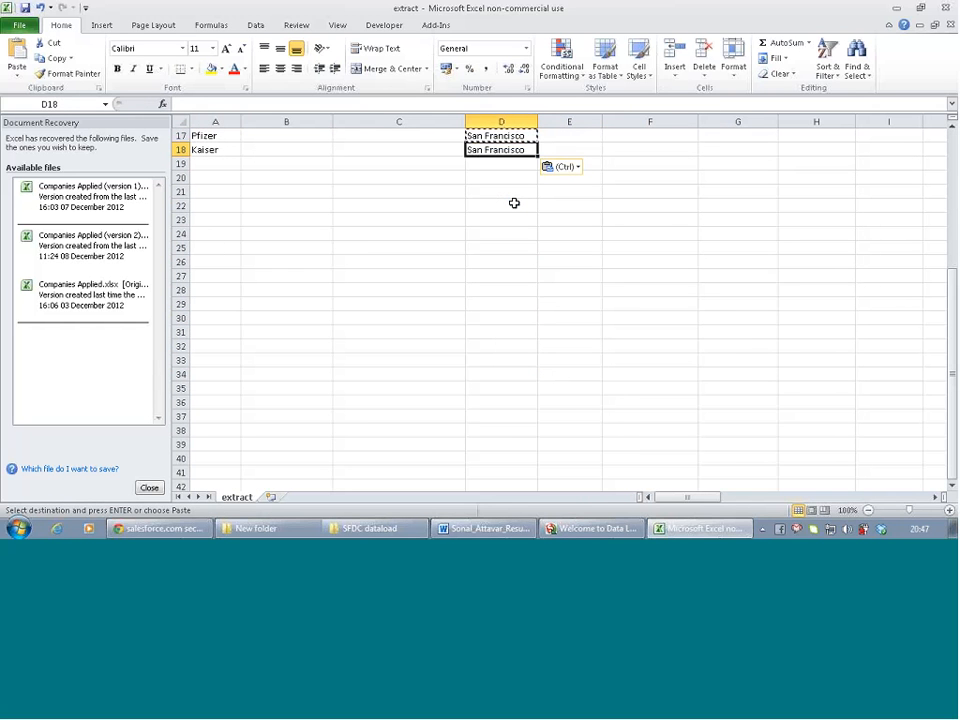
Fill CA down the BILLINGSTATE column from E6 to E18
scroll(514, 203, up, 5)
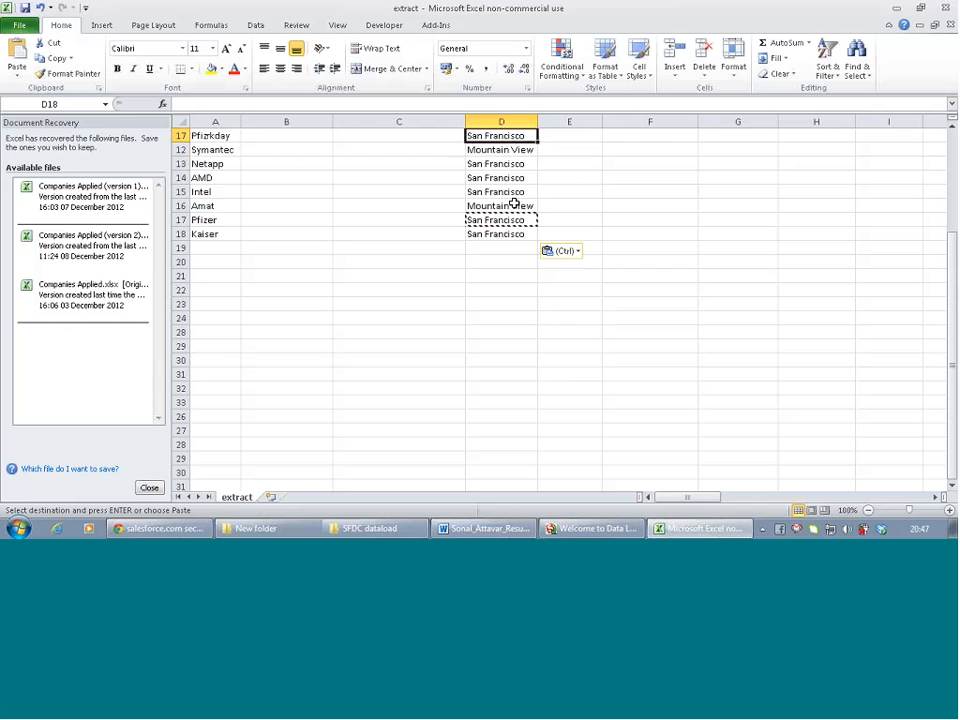
key(ctrl+Up)
key(Right)
key(Down)
key(Down)
key(Down)
key(Down)
key(Down)
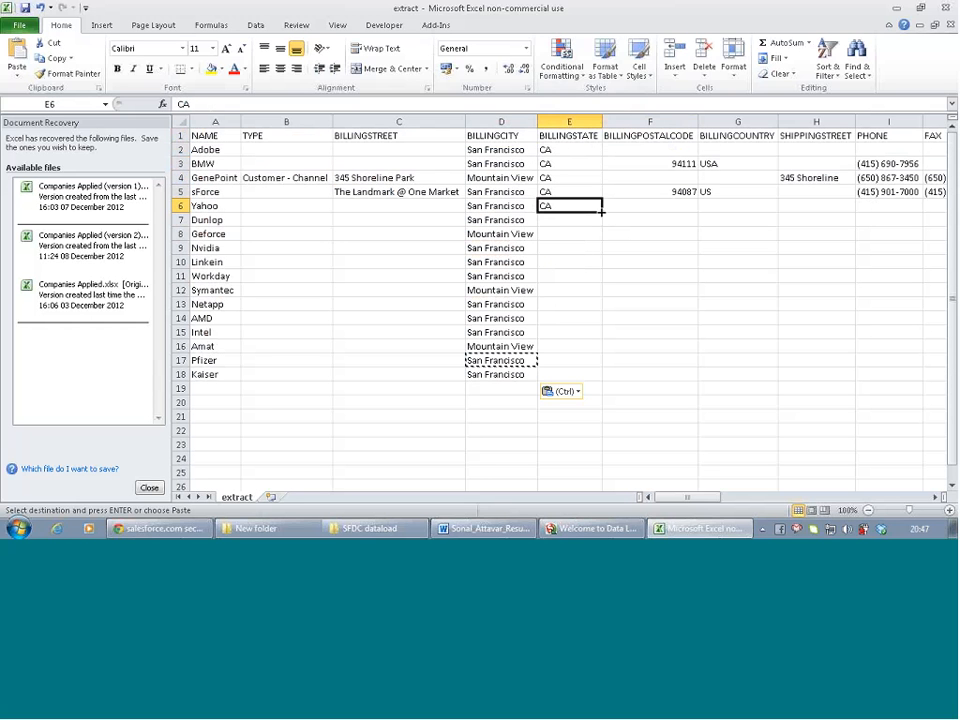
drag(602, 212, 606, 381)
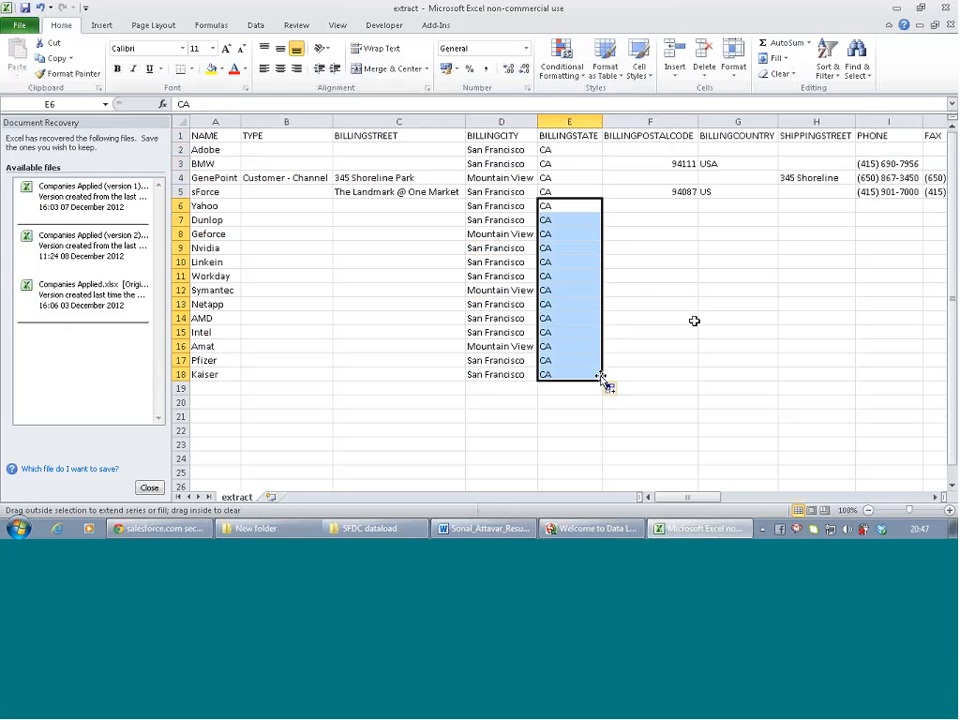
click(694, 319)
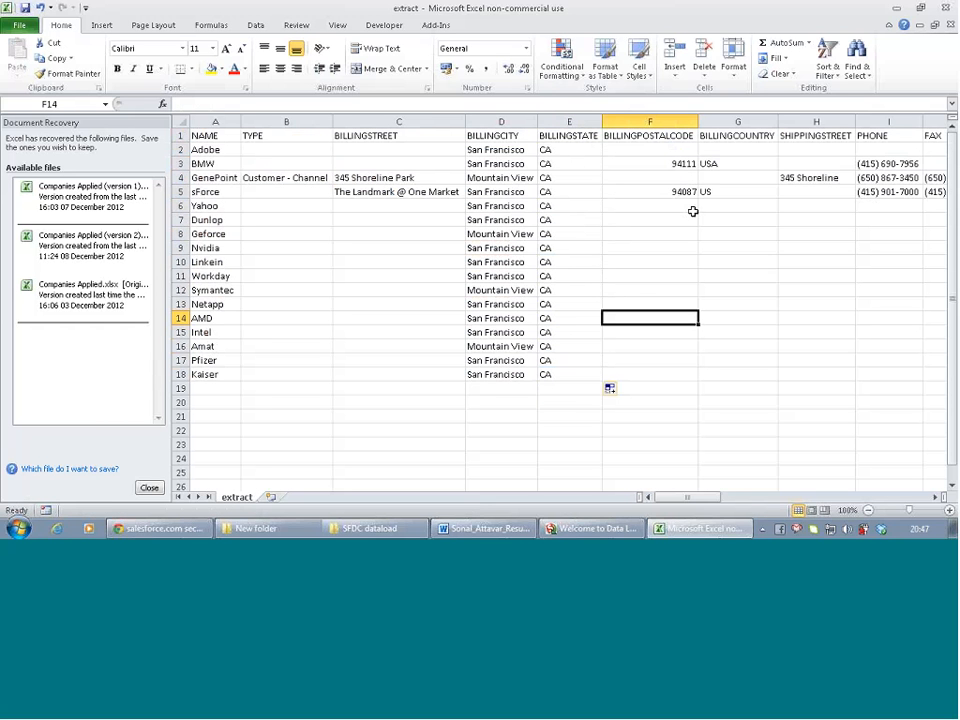
Copy USA from G3 and paste it into G6:G18
double_click(722, 164)
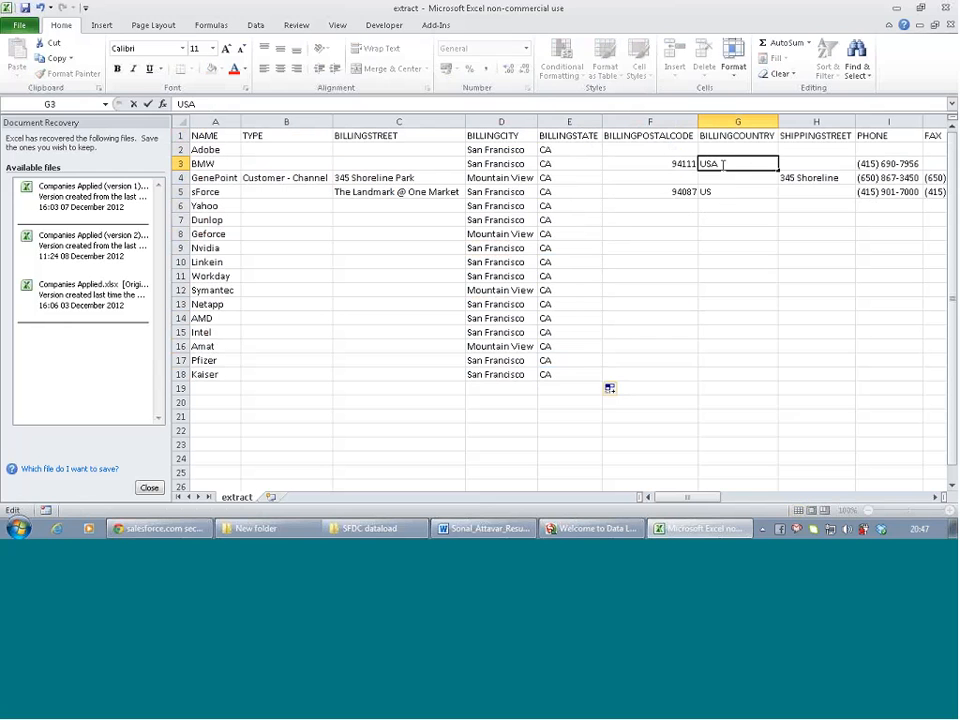
click(721, 205)
click(717, 162)
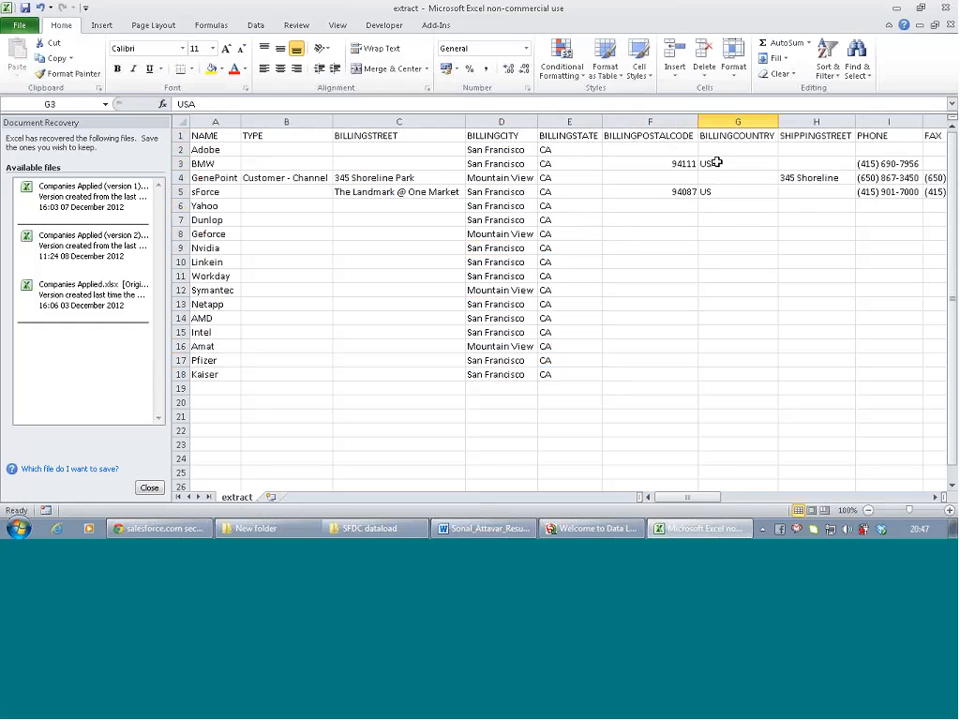
key(ctrl+c)
click(712, 205)
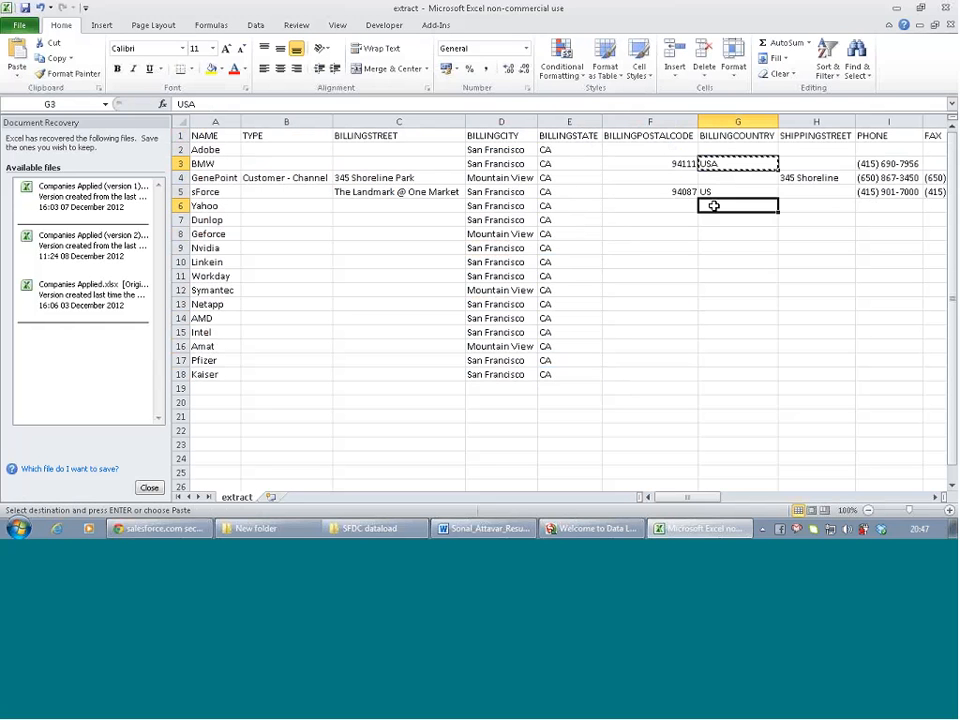
key(shift+Down)
key(shift+Down)
key(shift+Down)
key(shift+Down)
key(shift+Down)
key(shift+Down)
key(shift+Down)
key(shift+Down)
key(shift+Down)
key(shift+Down)
key(shift+Down)
key(shift+Down)
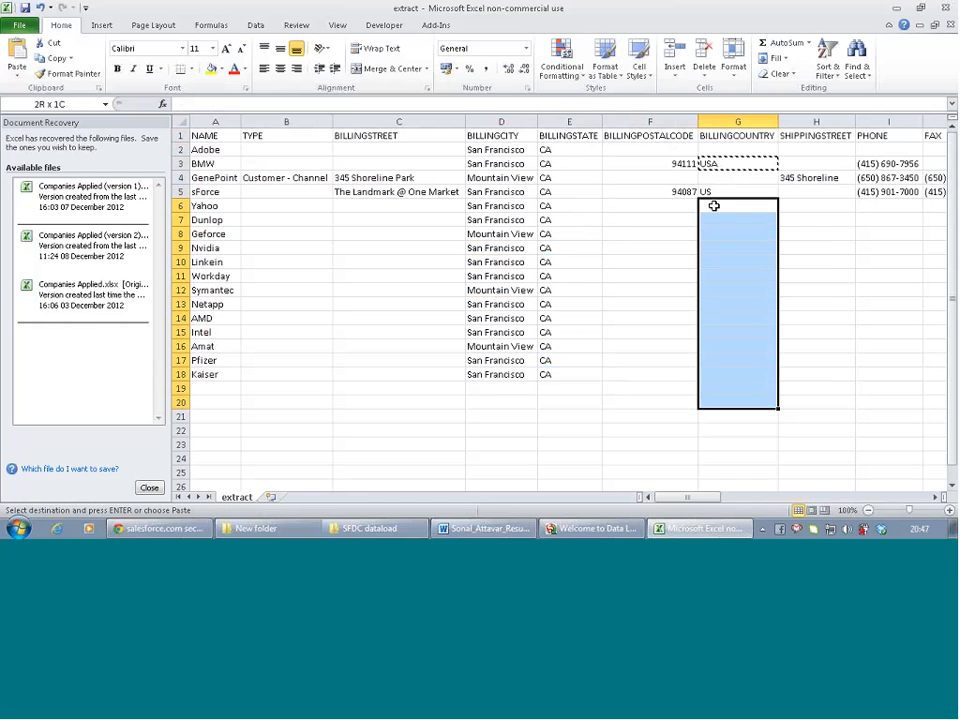
key(shift+Up)
key(ctrl+v)
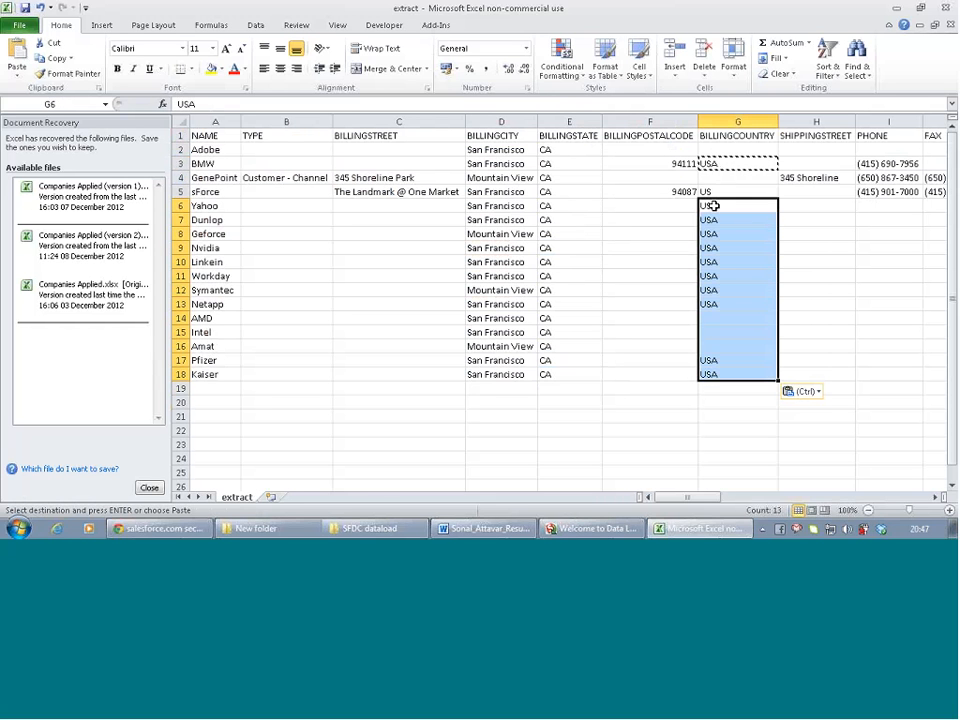
Review the columns along row 6, then return to the Dunlop row under NAME
key(Right)
key(Right)
key(Right)
key(Right)
key(Right)
key(Right)
key(Right)
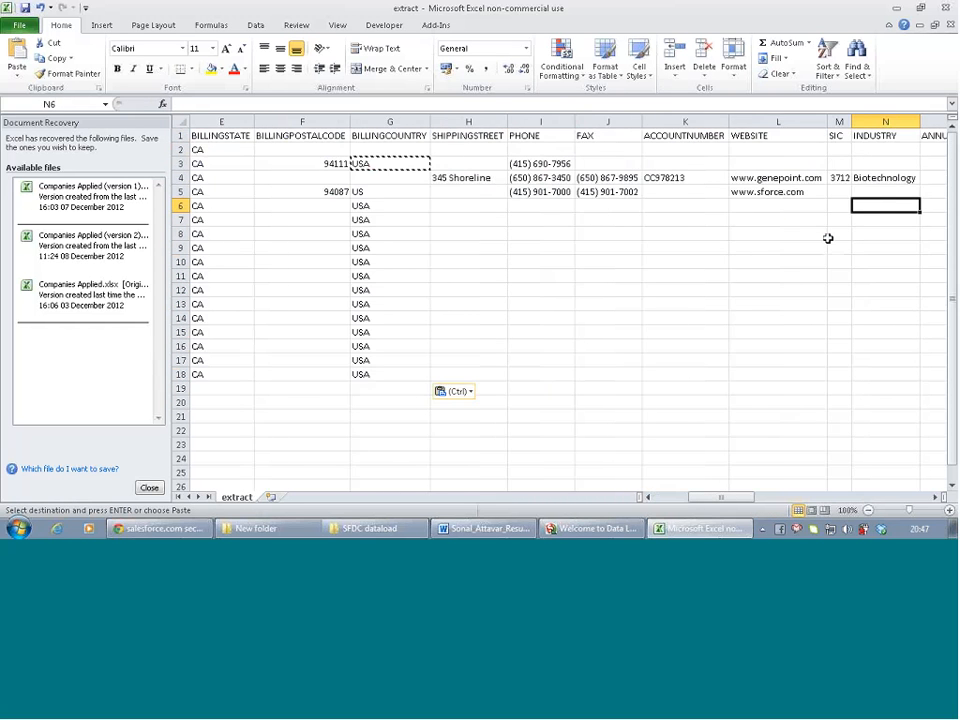
key(Right)
key(Right)
key(Right)
key(Right)
key(Right)
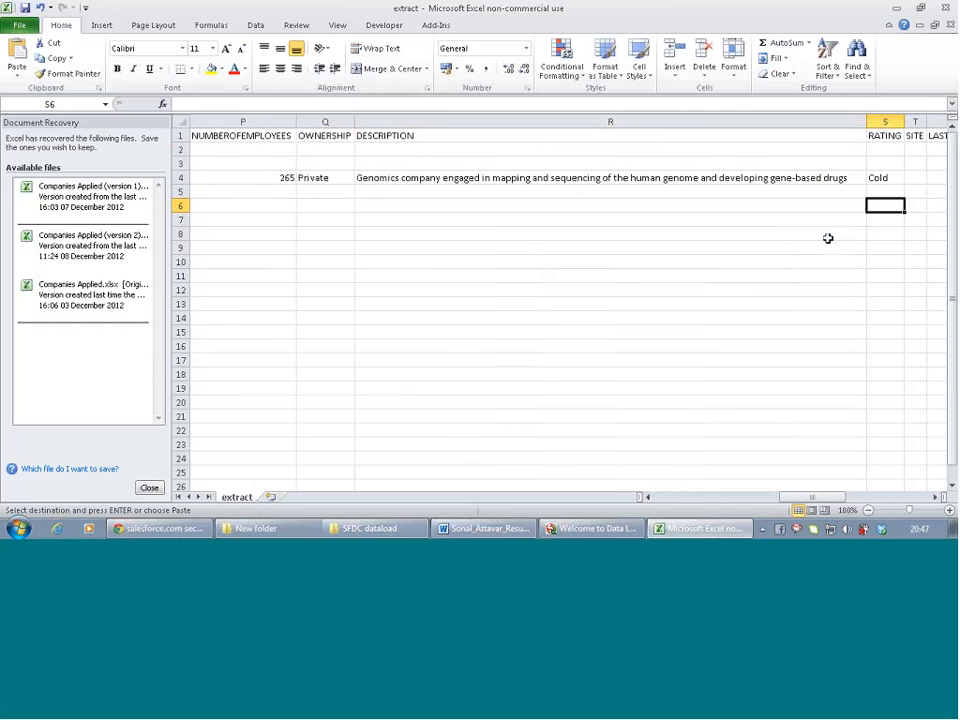
key(Right)
key(Right)
key(Right)
key(Right)
key(Right)
key(Right)
key(Left)
key(Left)
key(Left)
key(Left)
key(Left)
key(Left)
key(Left)
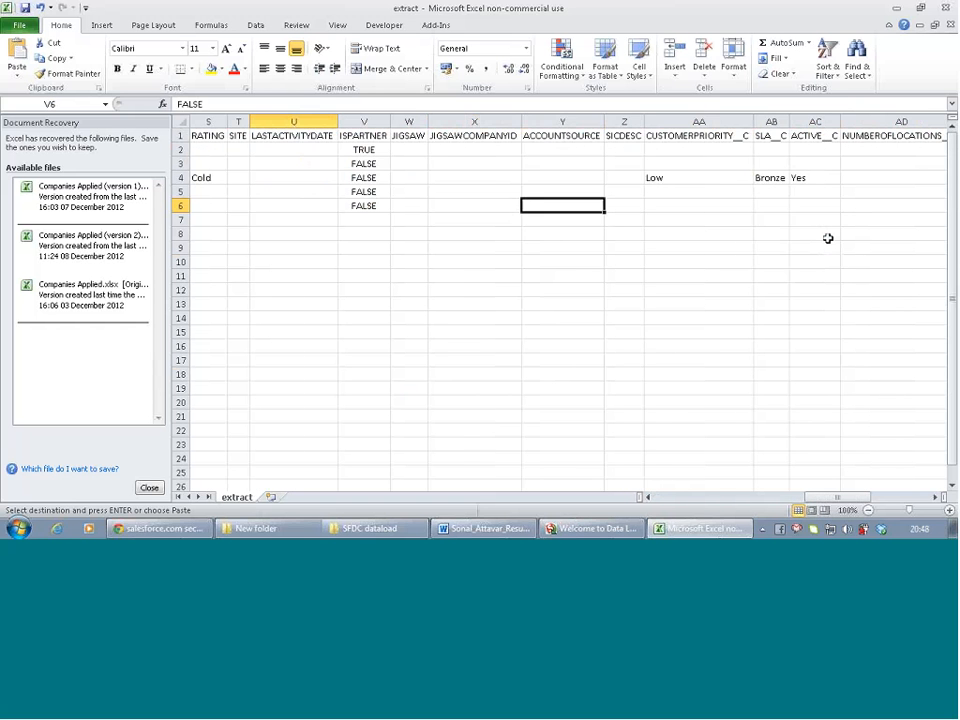
key(Left)
key(Left)
key(Left)
key(Left)
key(Left)
key(Left)
key(Left)
key(Left)
key(Left)
key(Left)
key(Left)
key(Left)
key(Left)
key(Left)
key(Left)
key(Left)
key(Left)
key(Down)
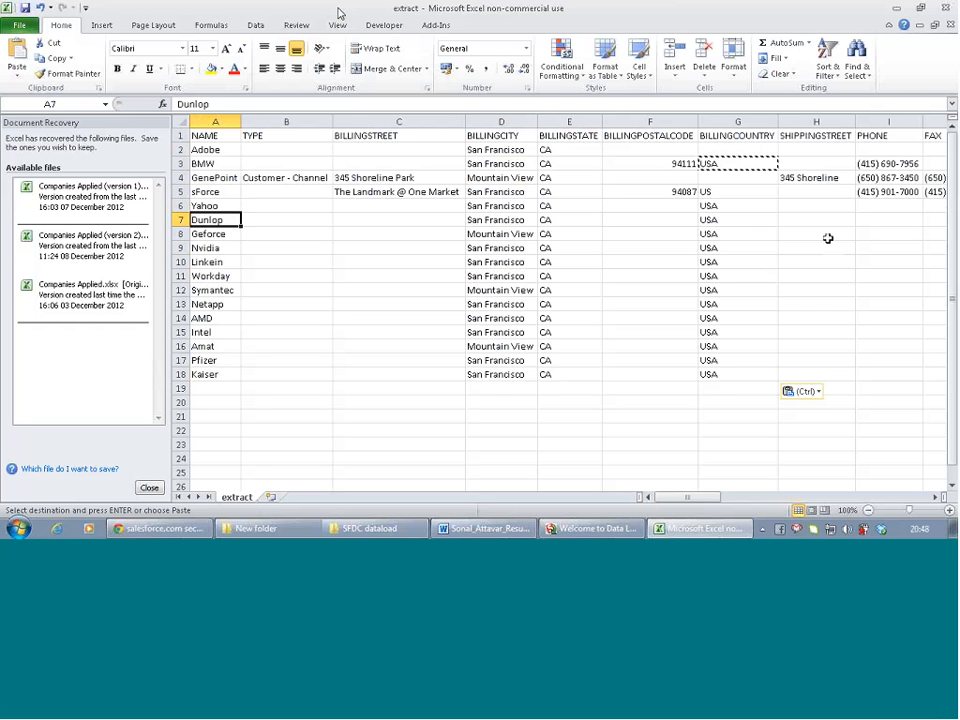
Save the sheet as dataload in CSV format, keeping CSV when prompted
click(25, 7)
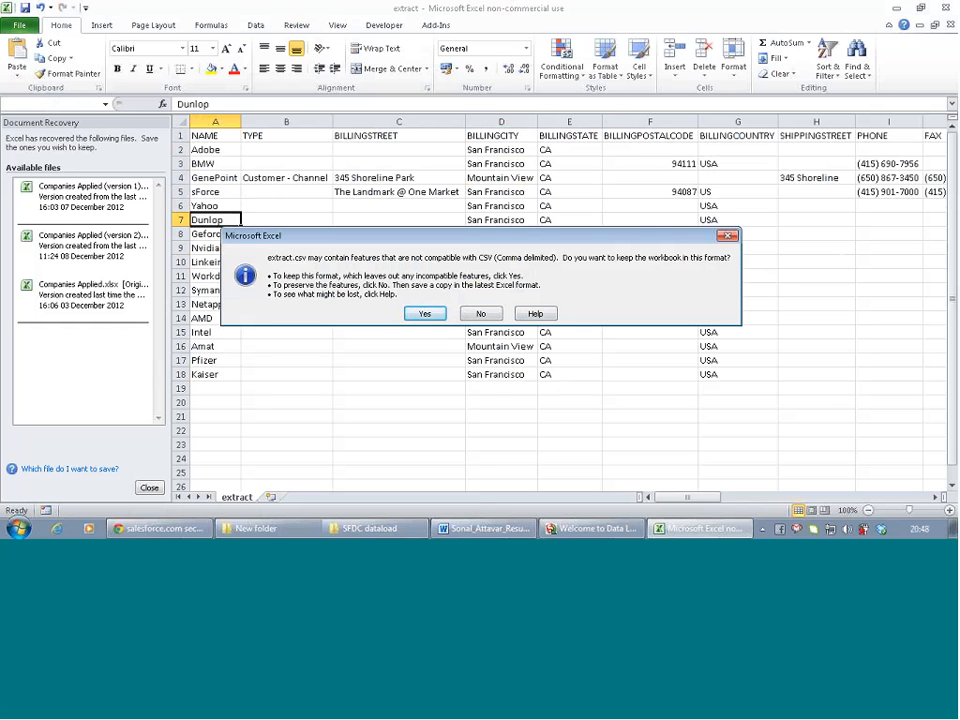
key(n)
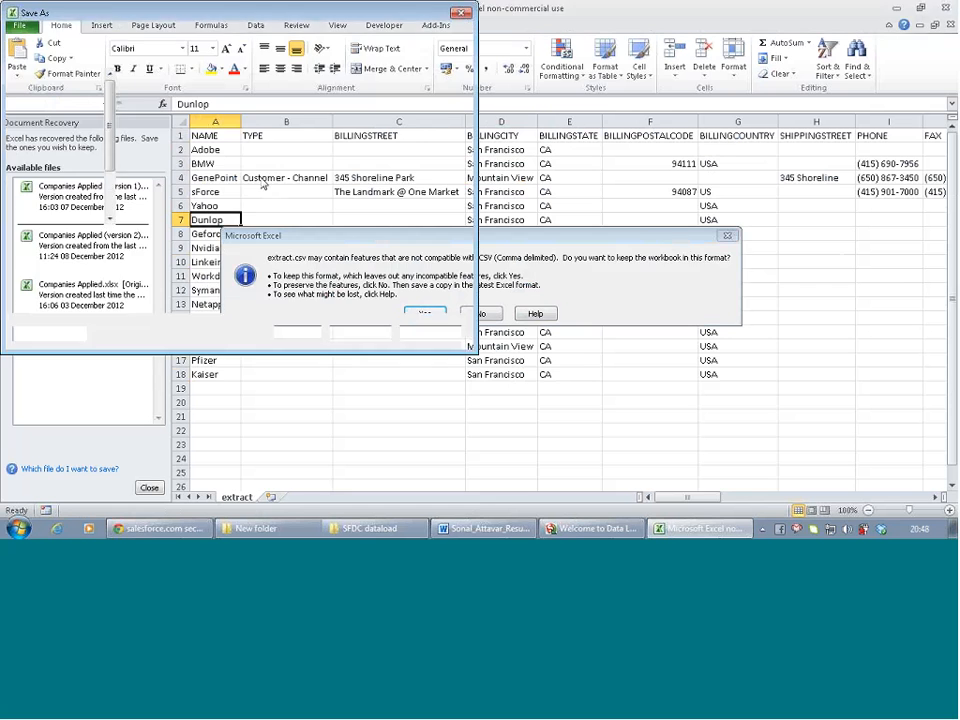
click(428, 332)
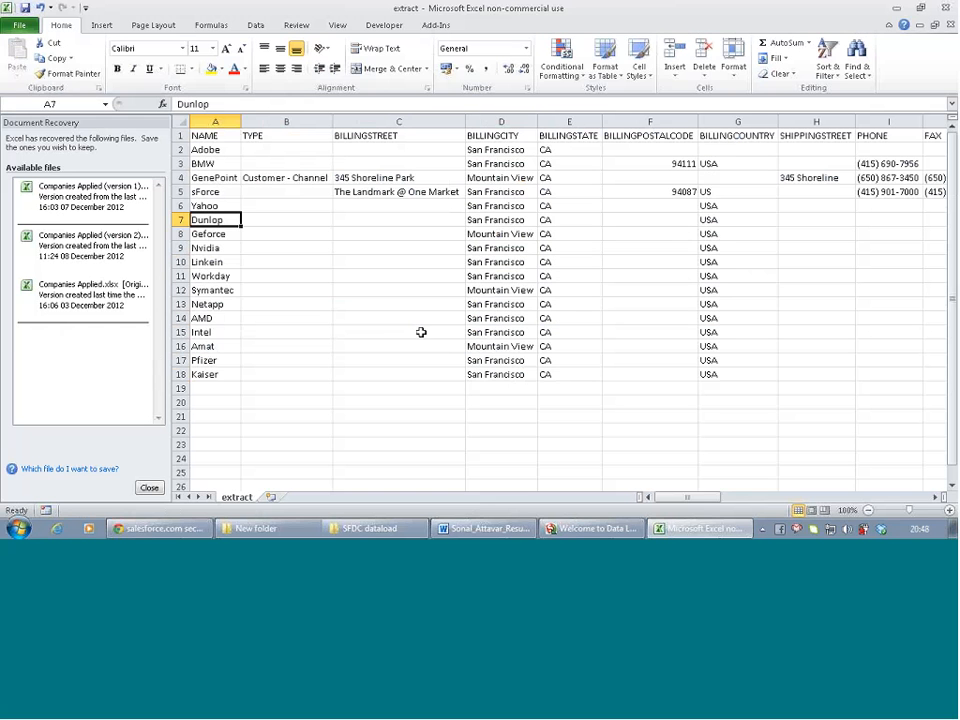
click(18, 26)
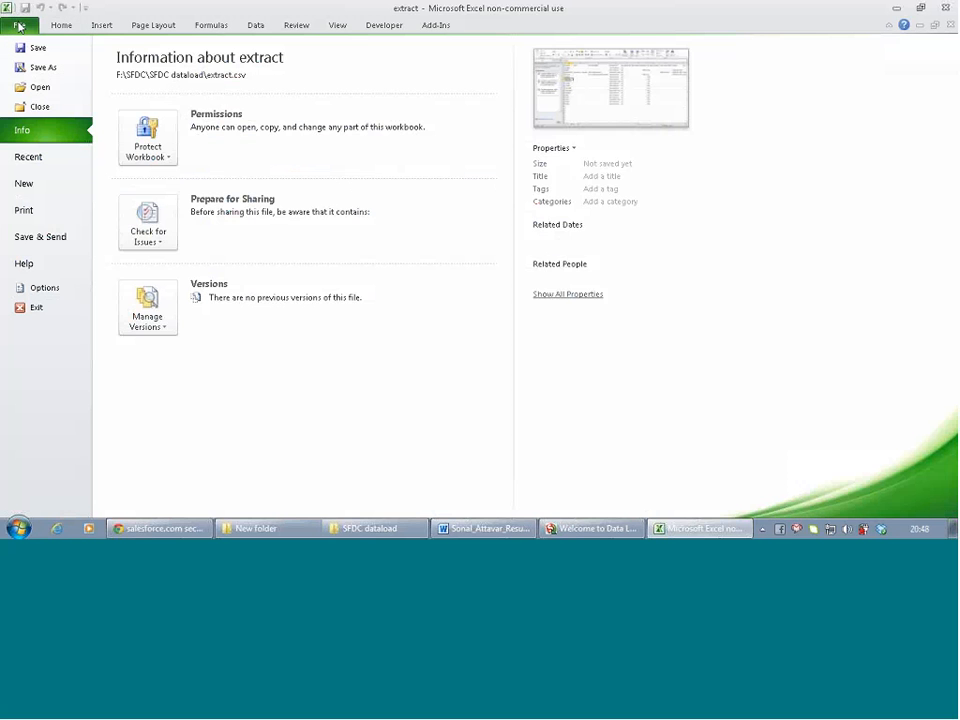
click(42, 68)
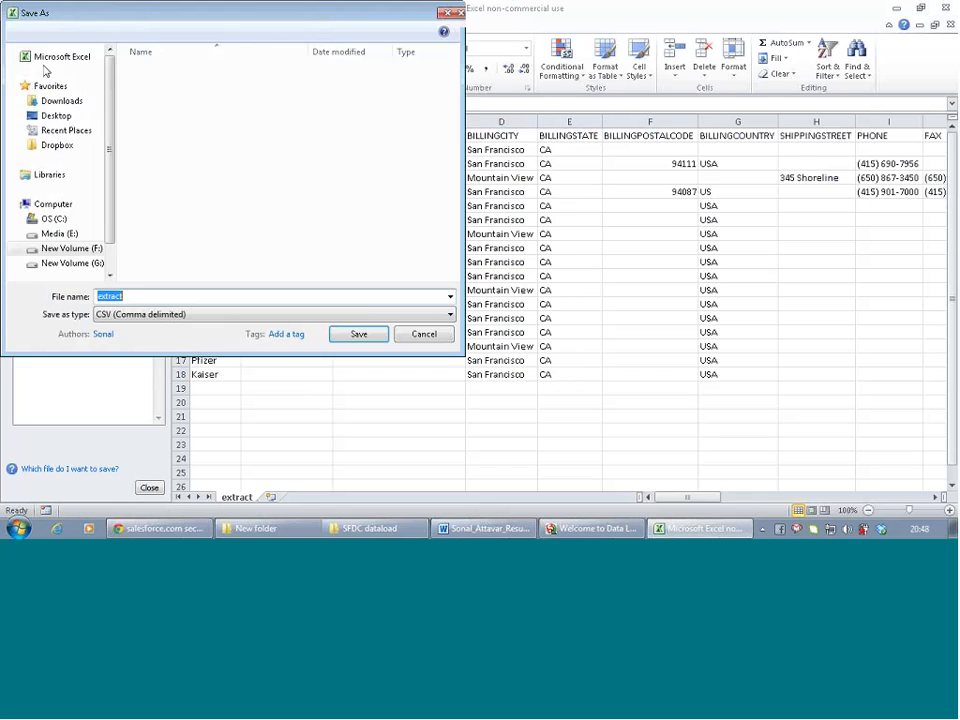
text(da)
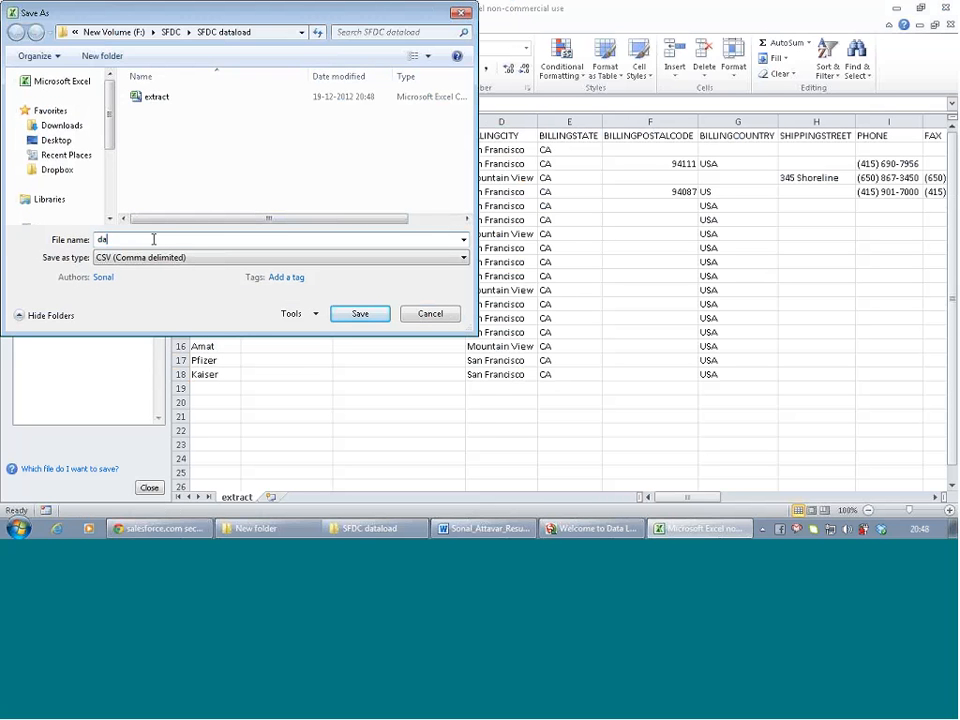
text(taload)
click(362, 318)
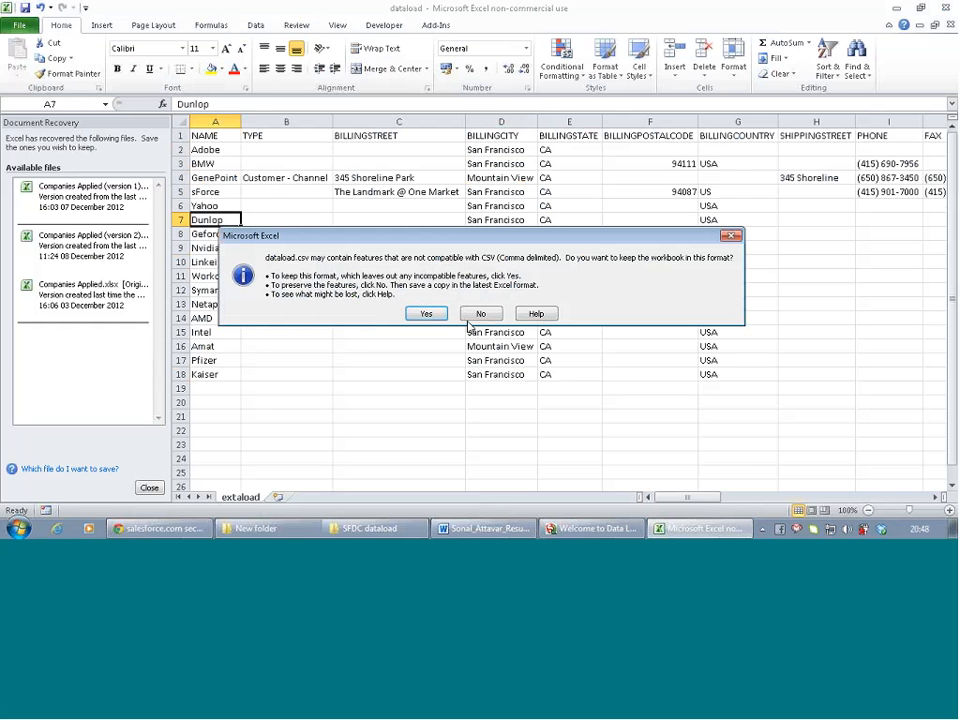
click(427, 315)
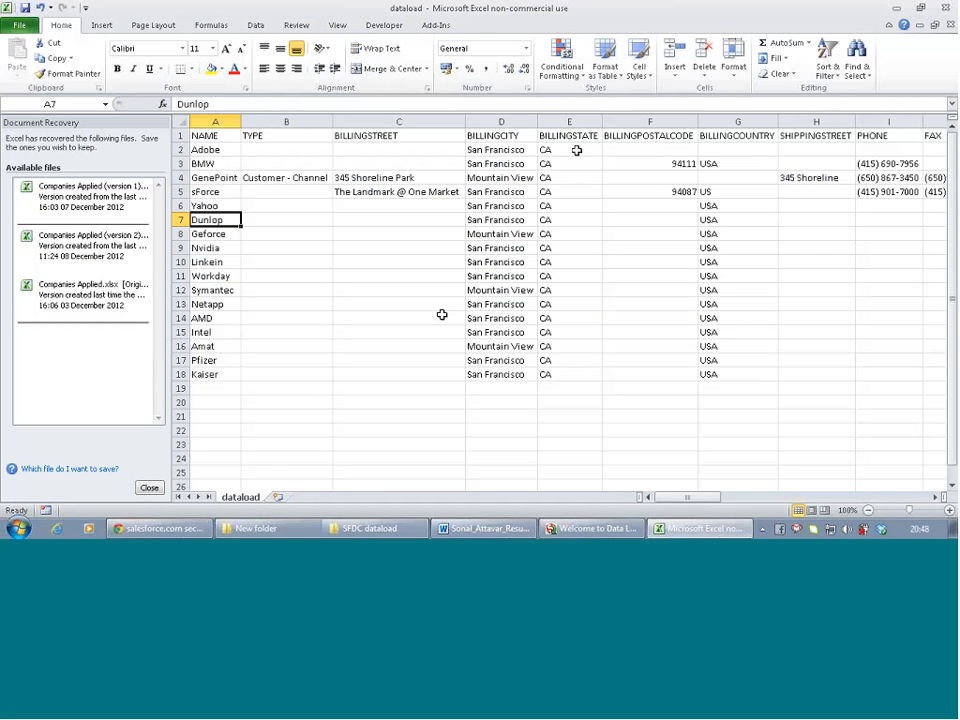
Switch from Excel to Apex Data Loader, dismissing an accidentally opened Update wizard
click(895, 8)
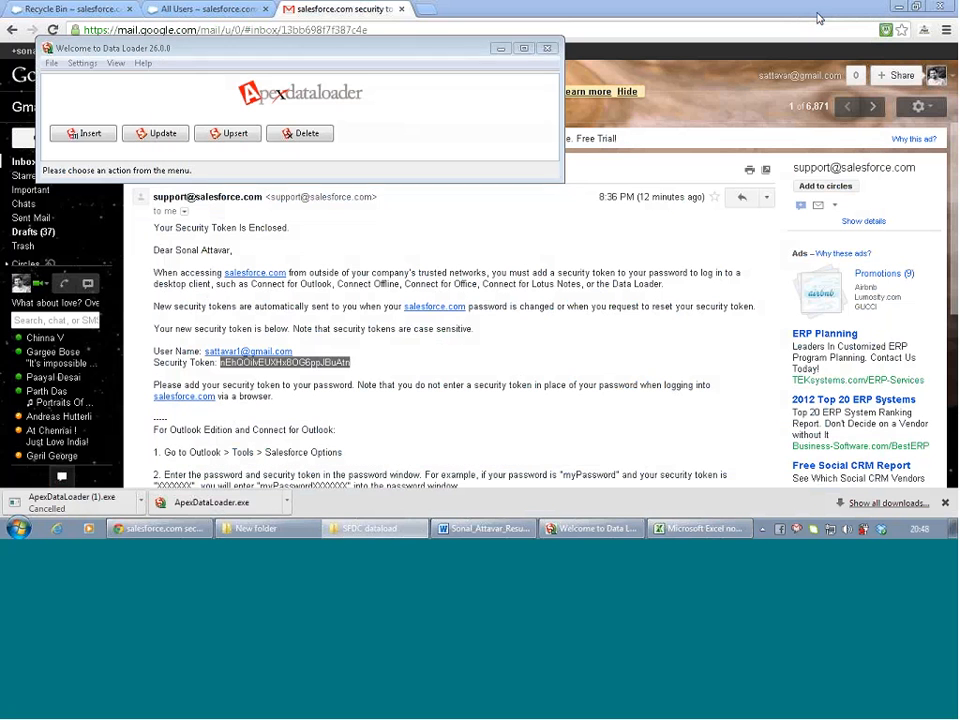
click(811, 12)
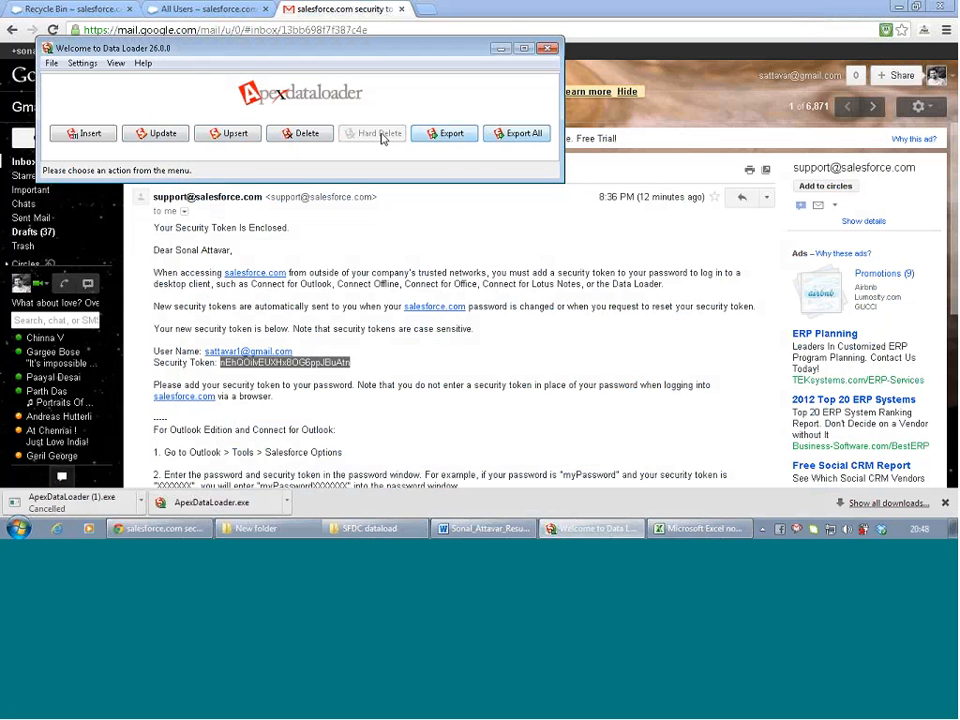
click(179, 140)
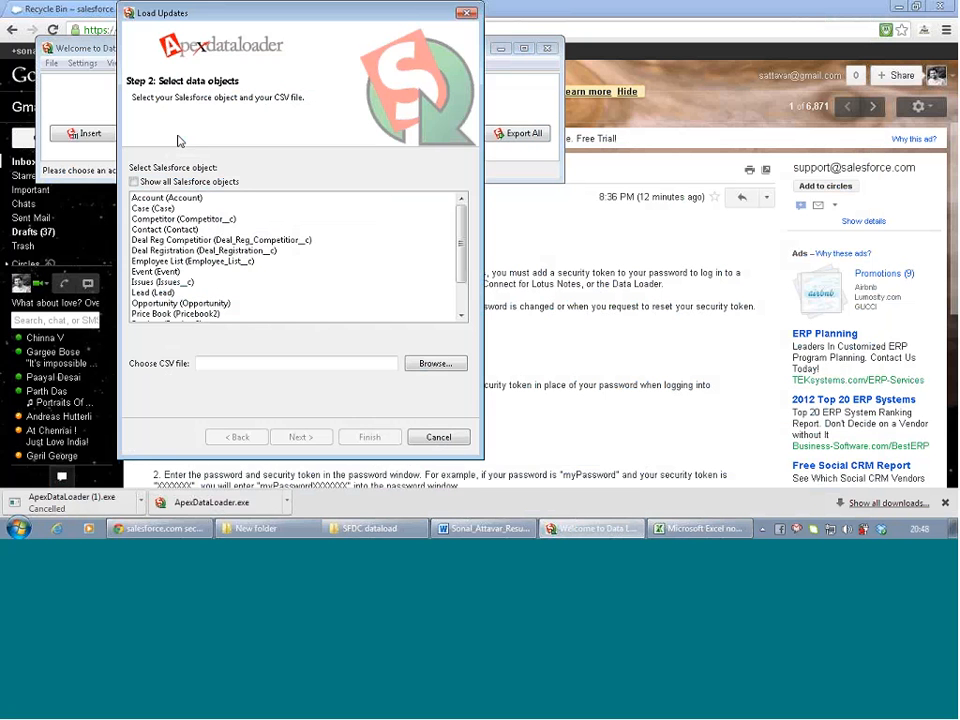
click(466, 13)
Start an Insert with dataload.csv as the source file and Account as the object
click(90, 136)
click(435, 365)
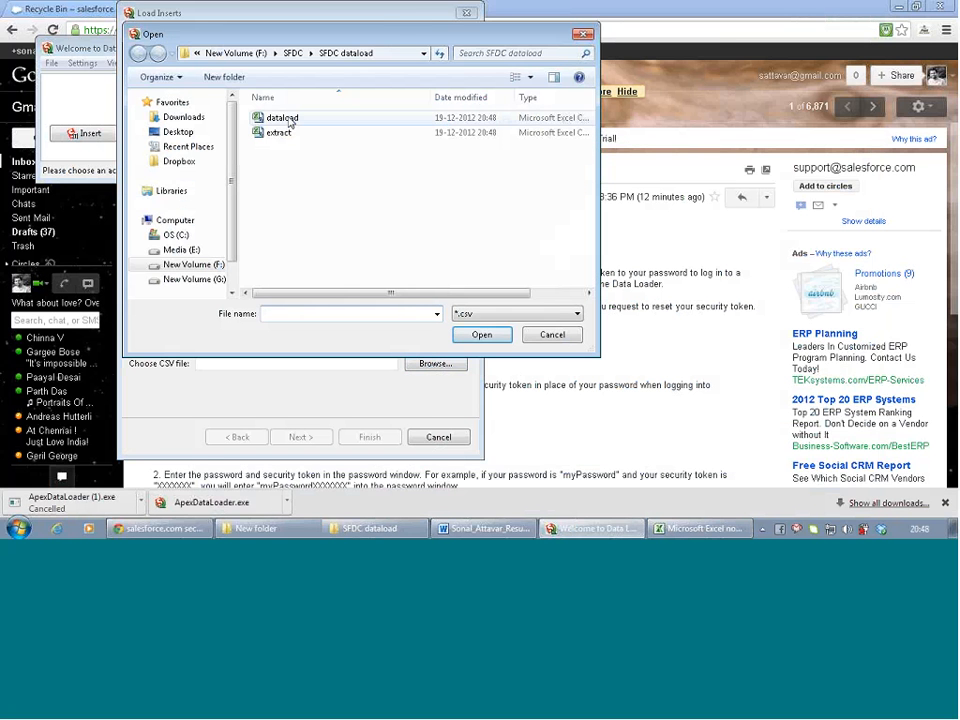
double_click(290, 120)
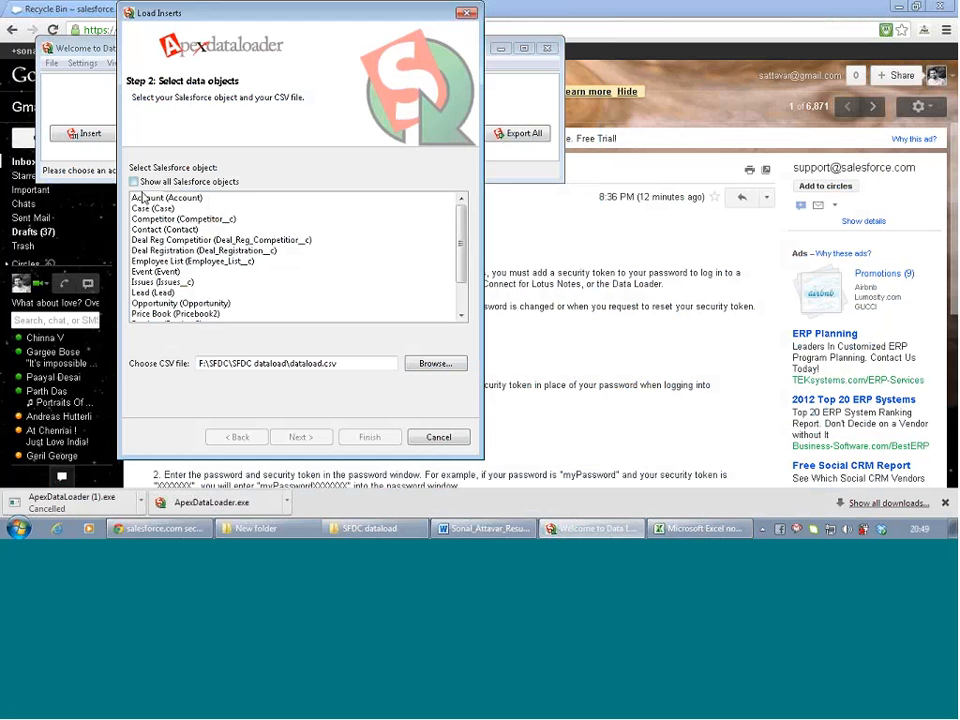
click(145, 197)
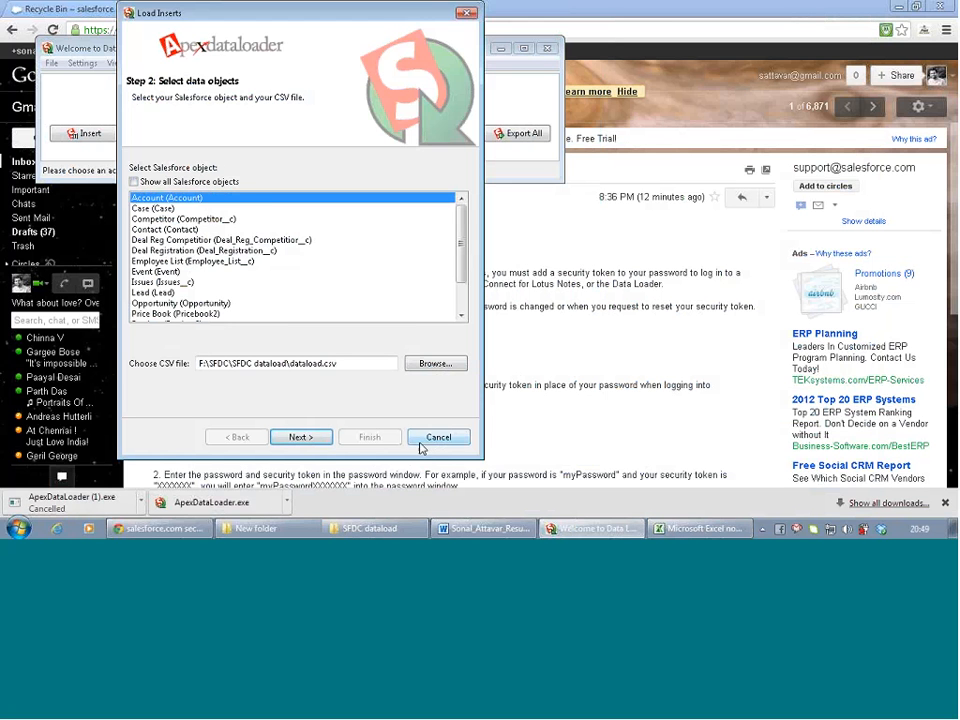
Accept the 17 initialized records and auto-match Account fields to the file's columns
click(322, 439)
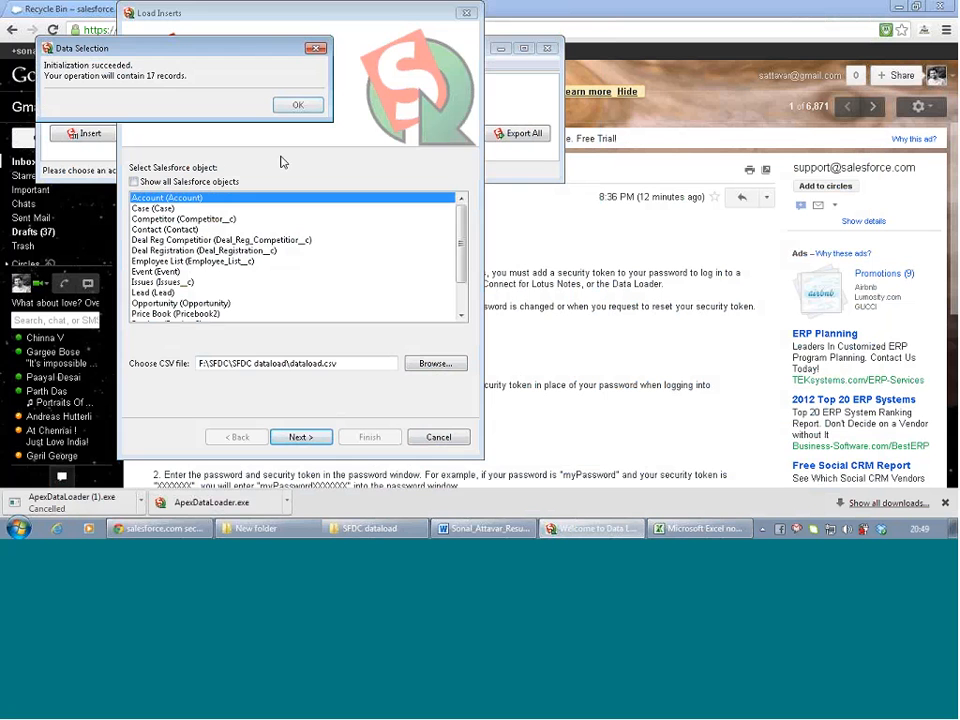
click(297, 108)
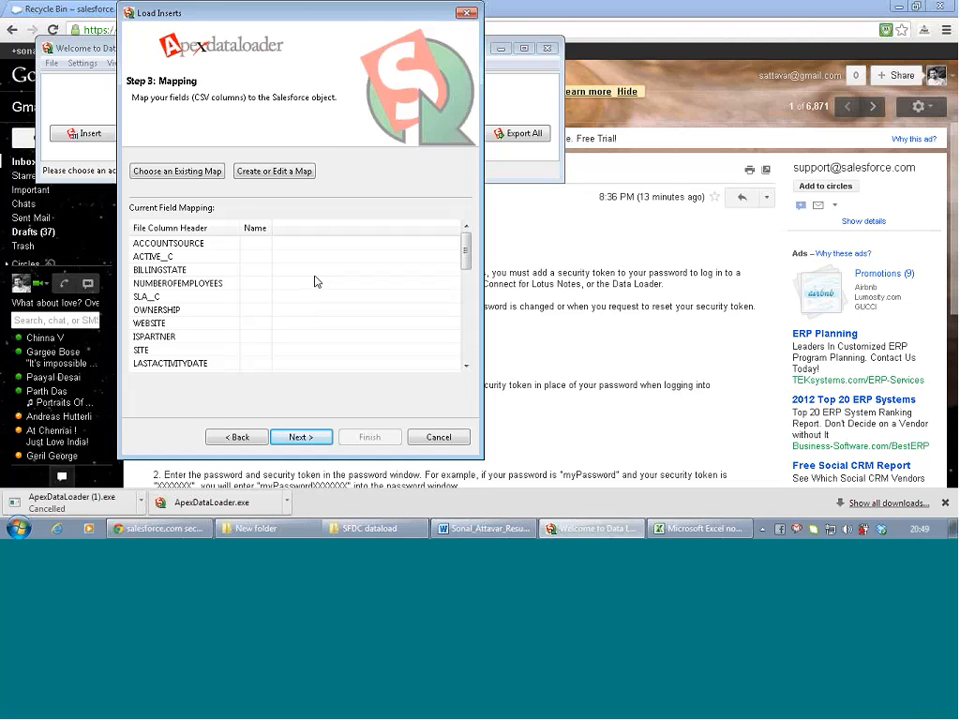
click(279, 173)
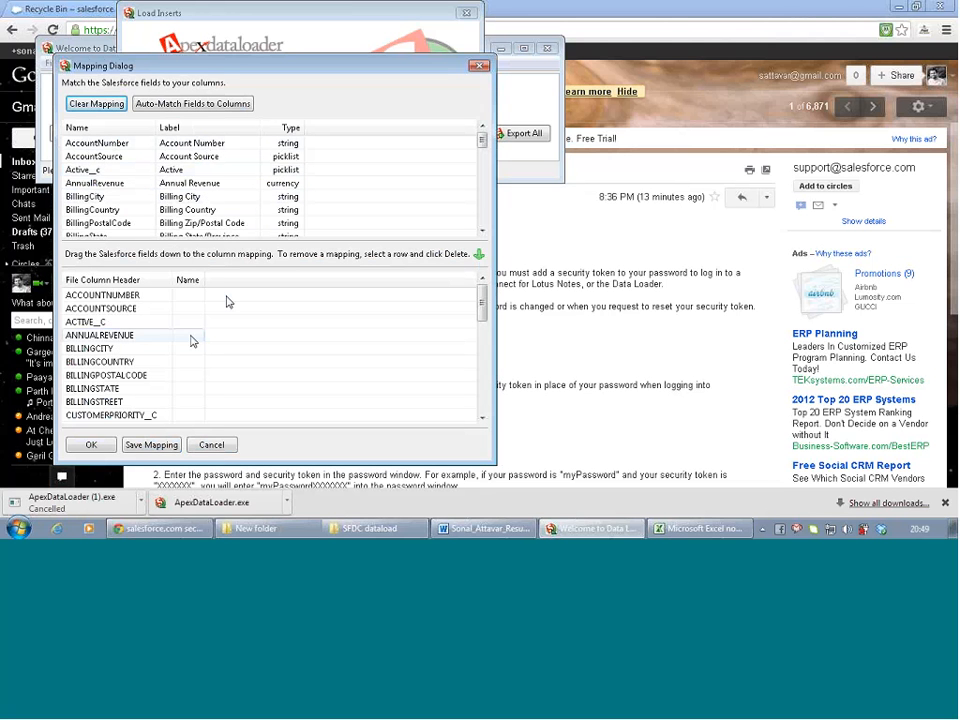
click(175, 105)
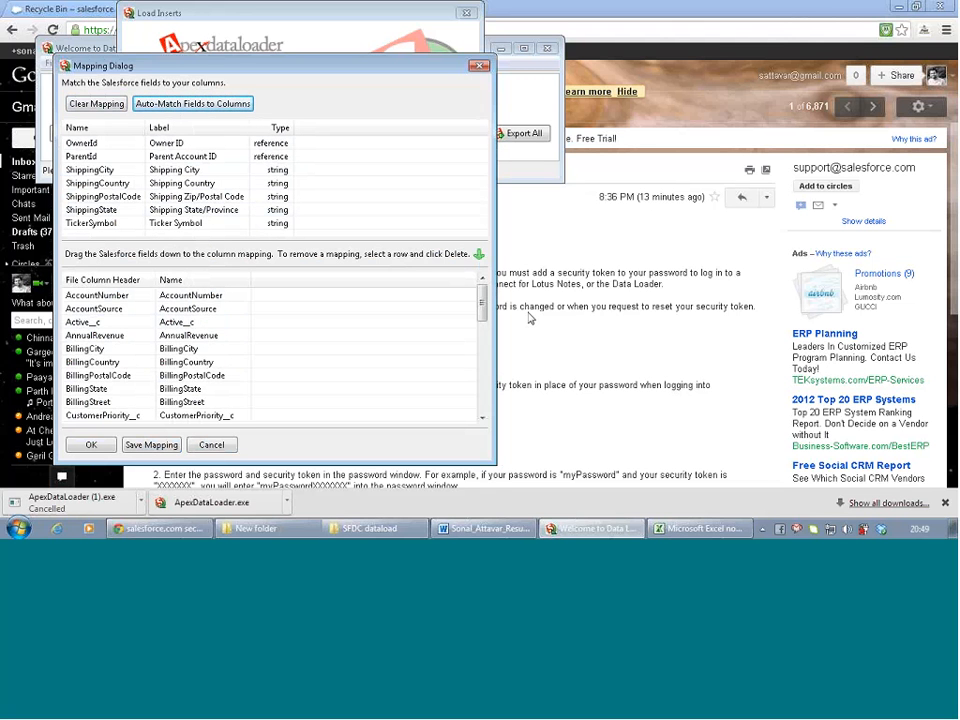
Review the unmapped rows such as ISPARTNER, then return to the dataload sheet in Excel
drag(483, 307, 484, 343)
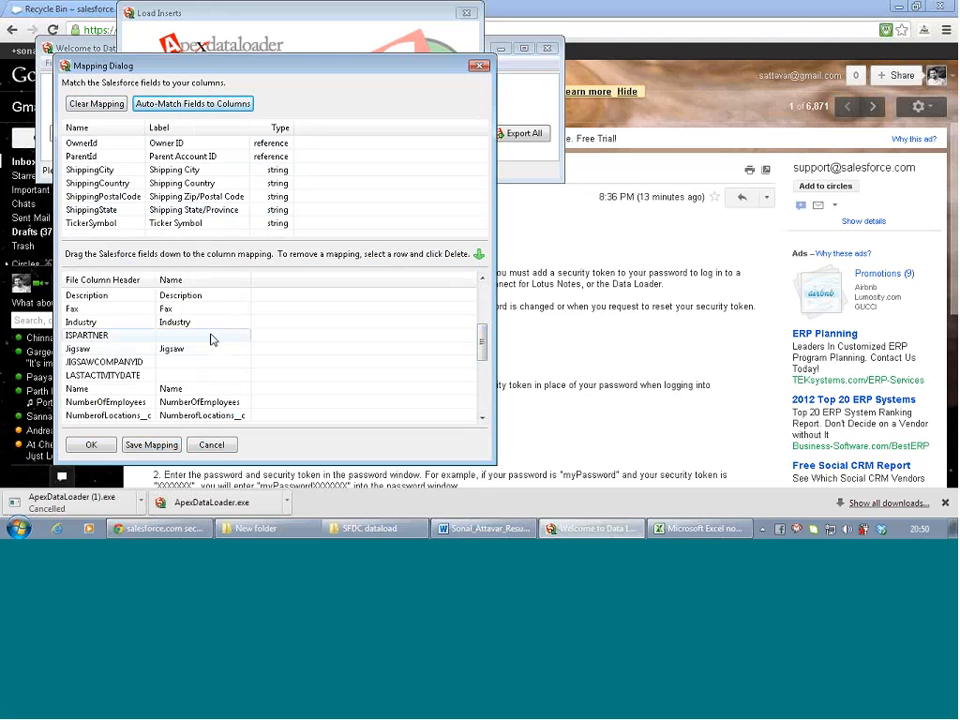
click(211, 336)
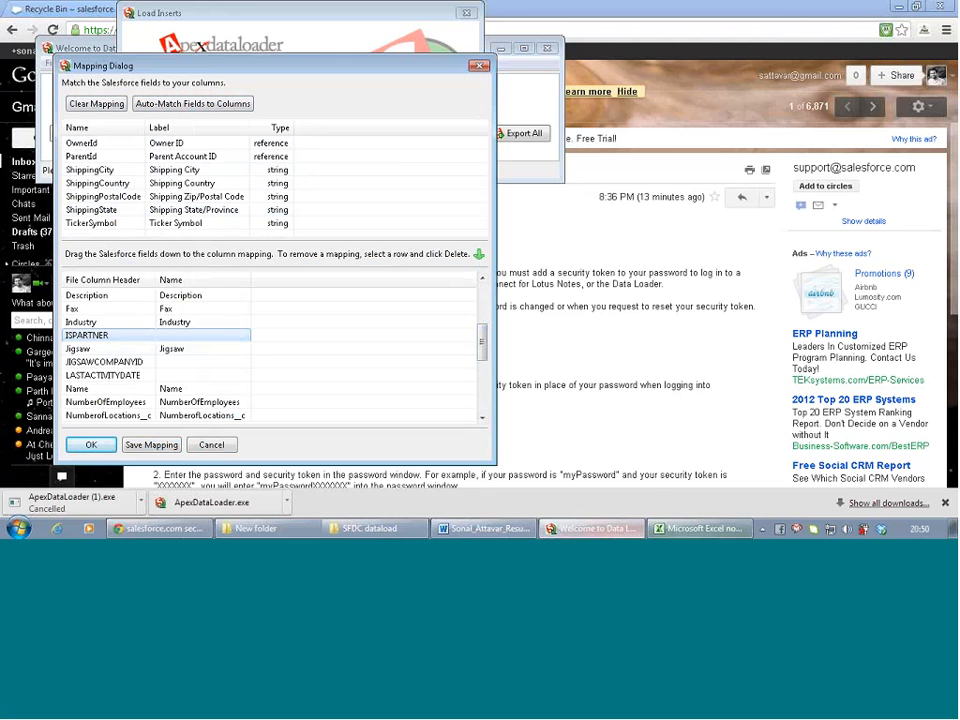
click(700, 528)
scroll(534, 367, right, 1)
scroll(534, 367, right, 3)
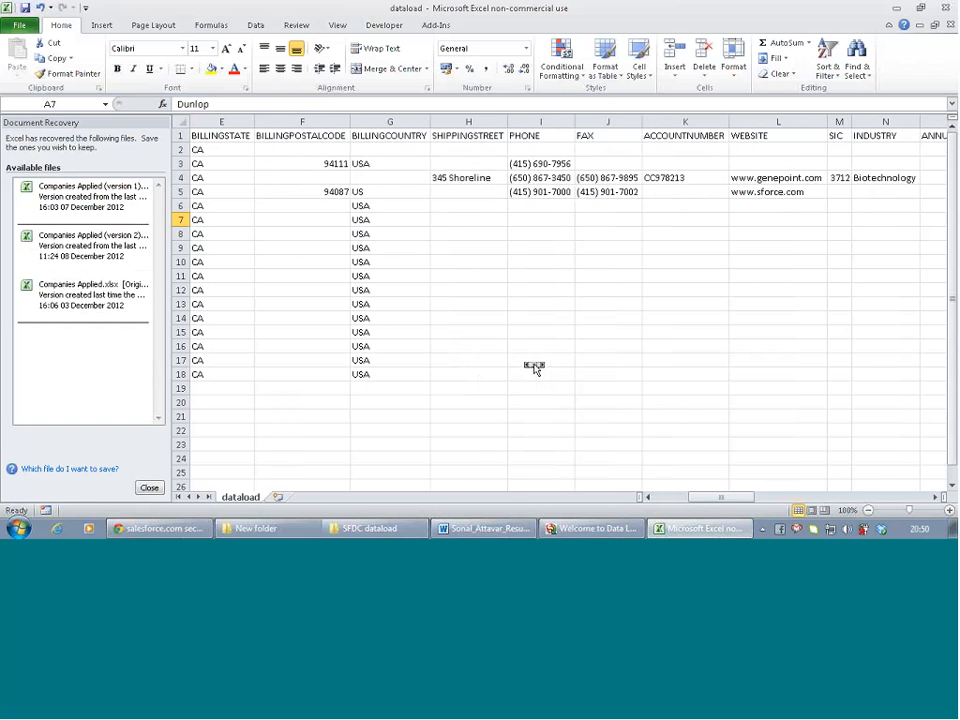
scroll(534, 367, left, 4)
scroll(534, 367, right, 7)
scroll(534, 367, right, 8)
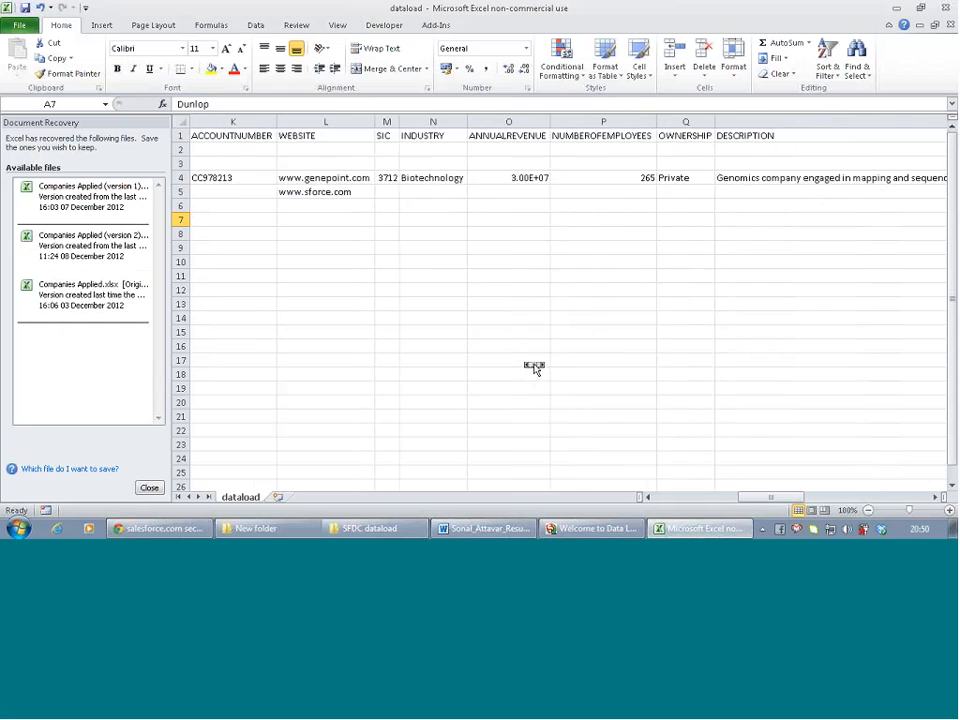
scroll(534, 367, right, 7)
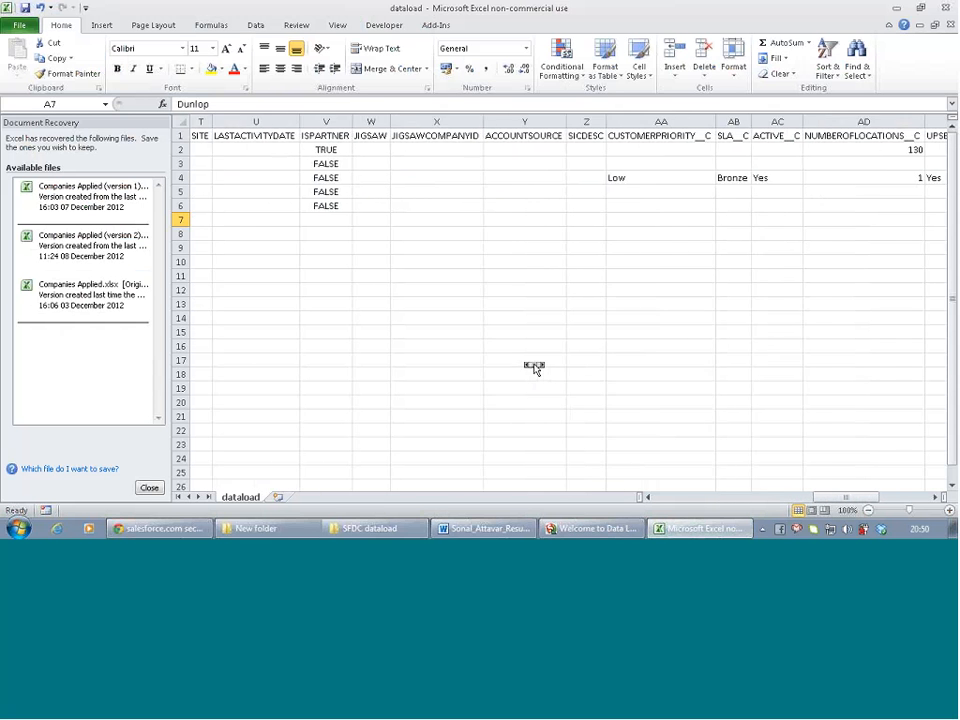
scroll(534, 367, right, 3)
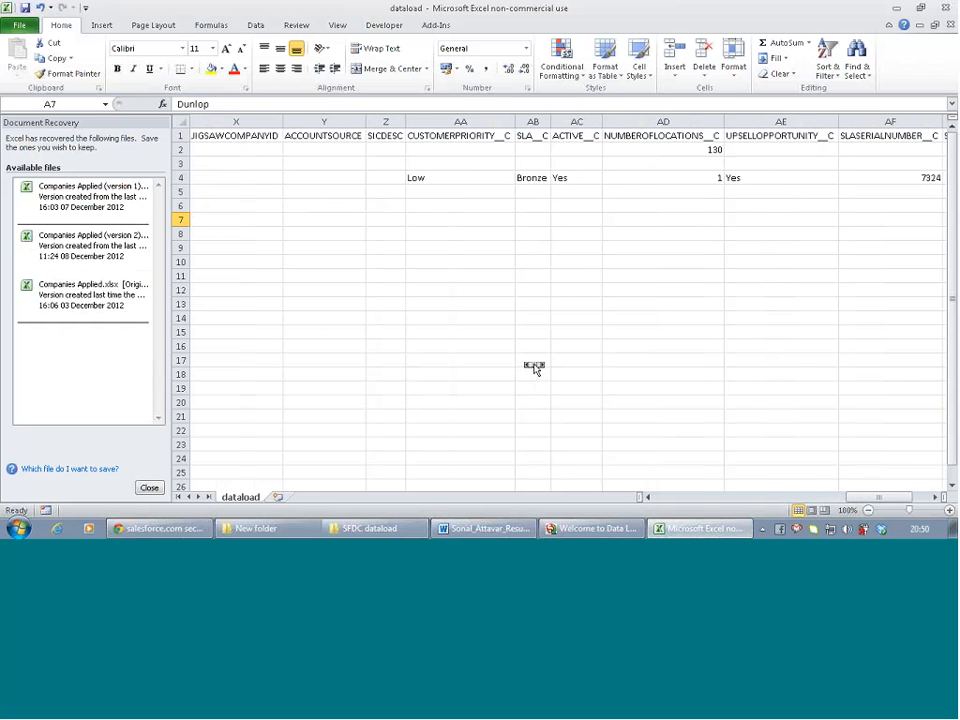
scroll(534, 367, left, 4)
scroll(534, 367, left, 2)
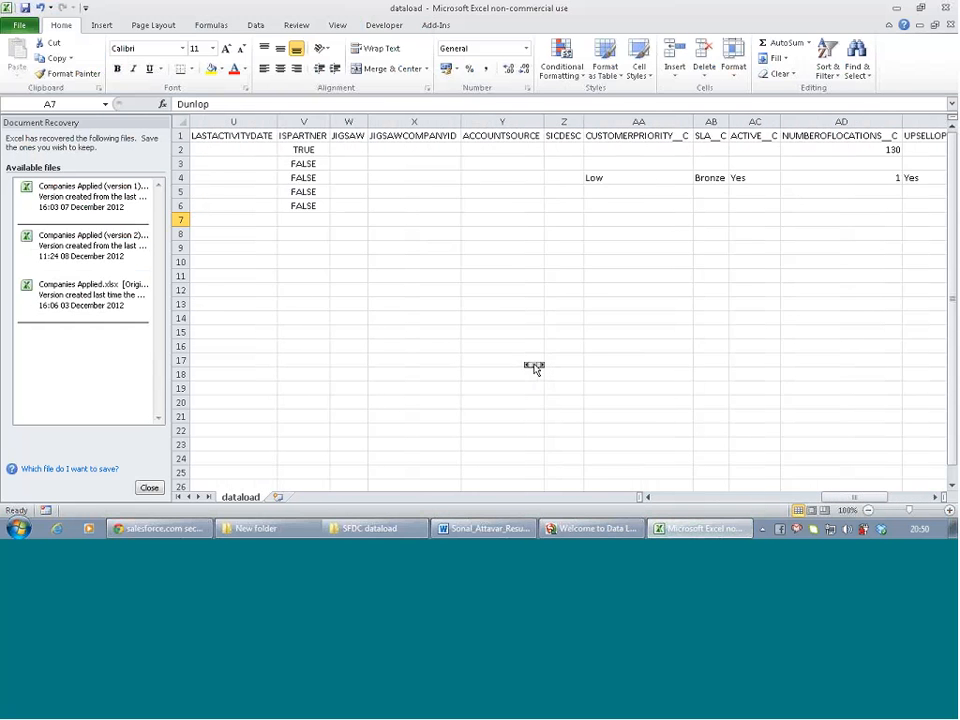
click(325, 136)
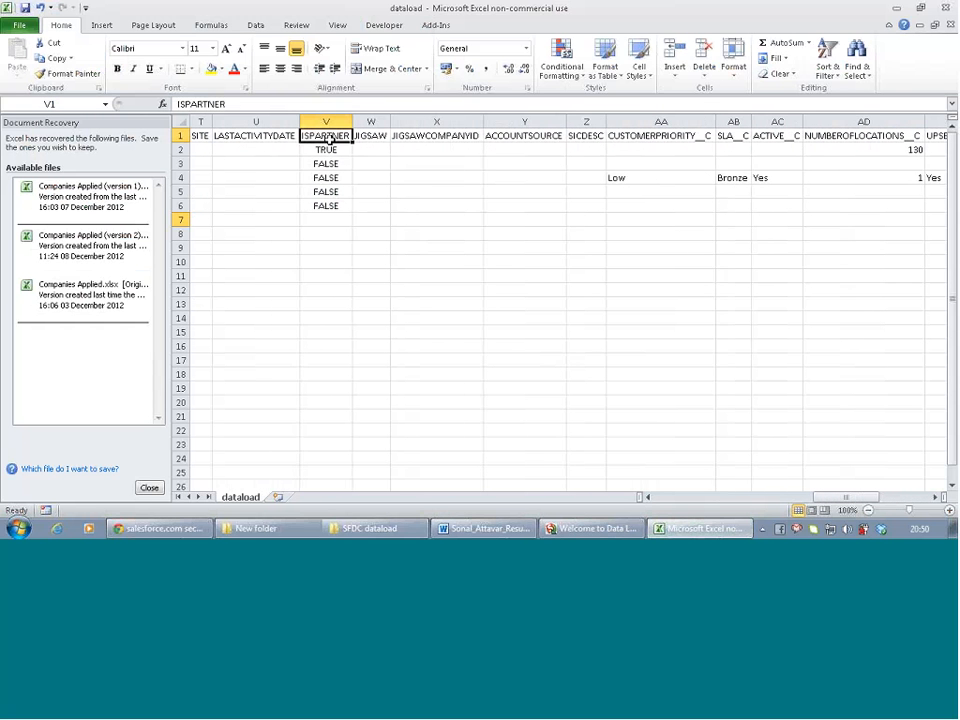
mouse_move(703, 528)
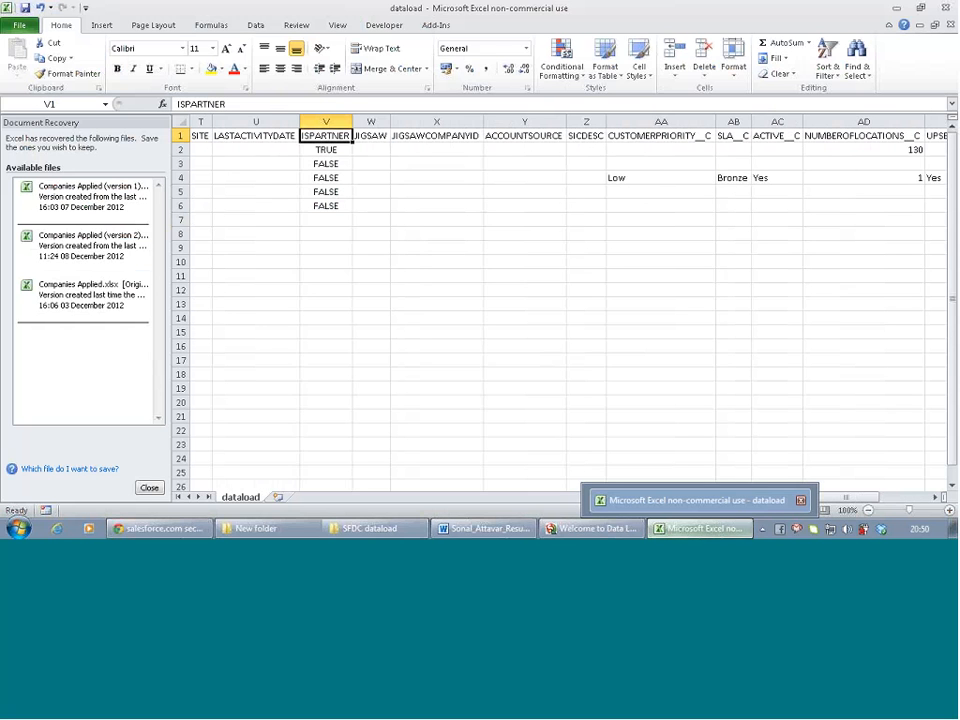
mouse_move(622, 534)
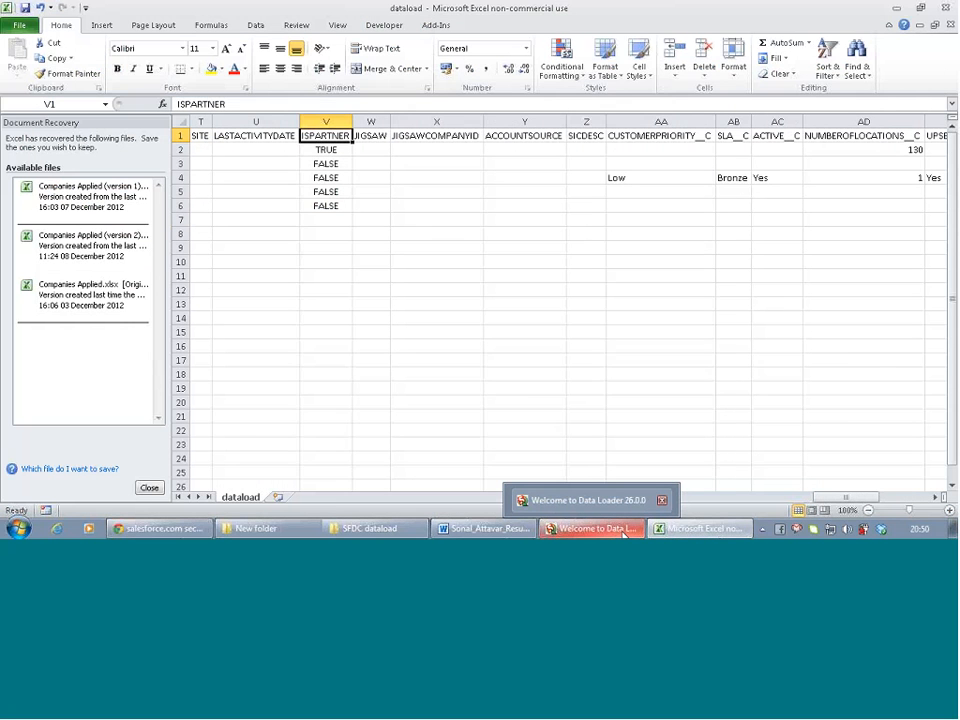
Scroll the mapping list to confirm ISPARTNER and JIGSAWCOMPANYID stay unmapped, then return to Excel
click(622, 534)
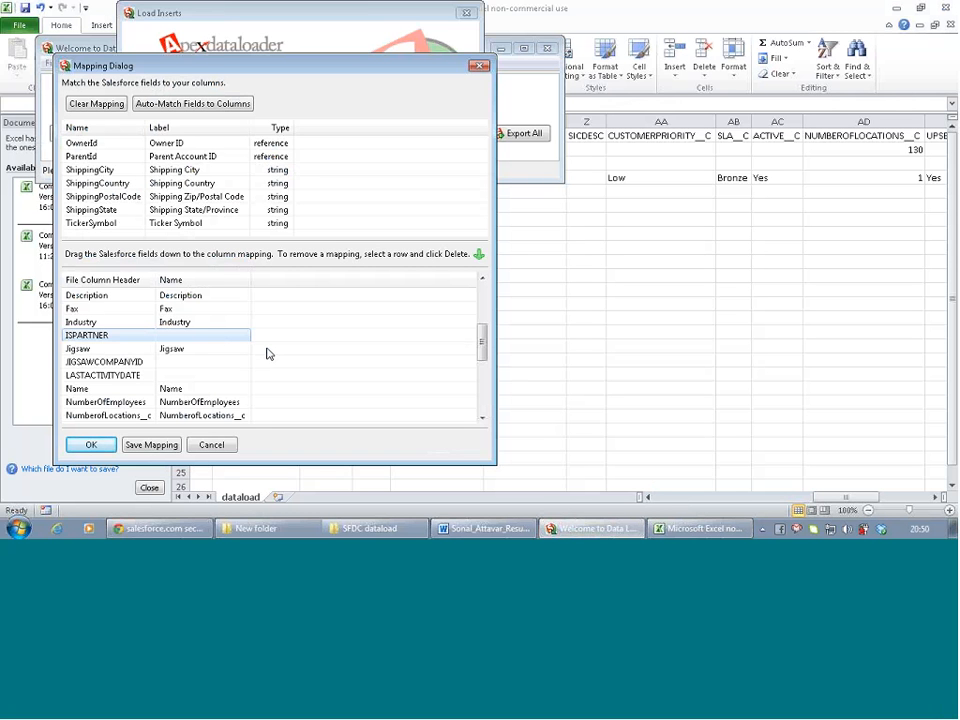
scroll(300, 180, up, 2)
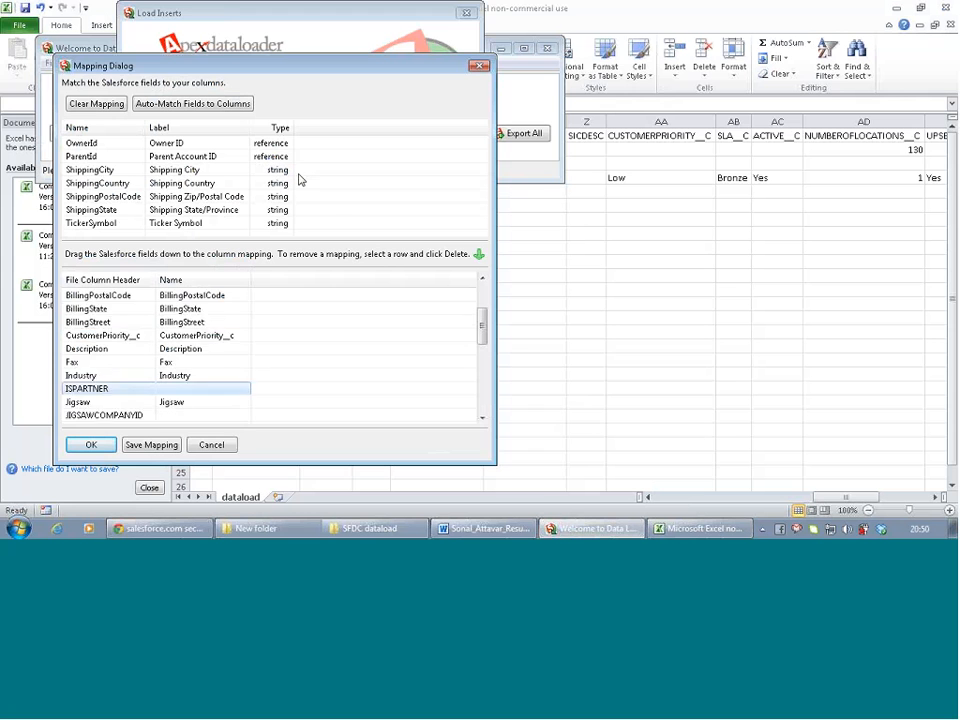
scroll(341, 204, up, 2)
scroll(343, 204, down, 1)
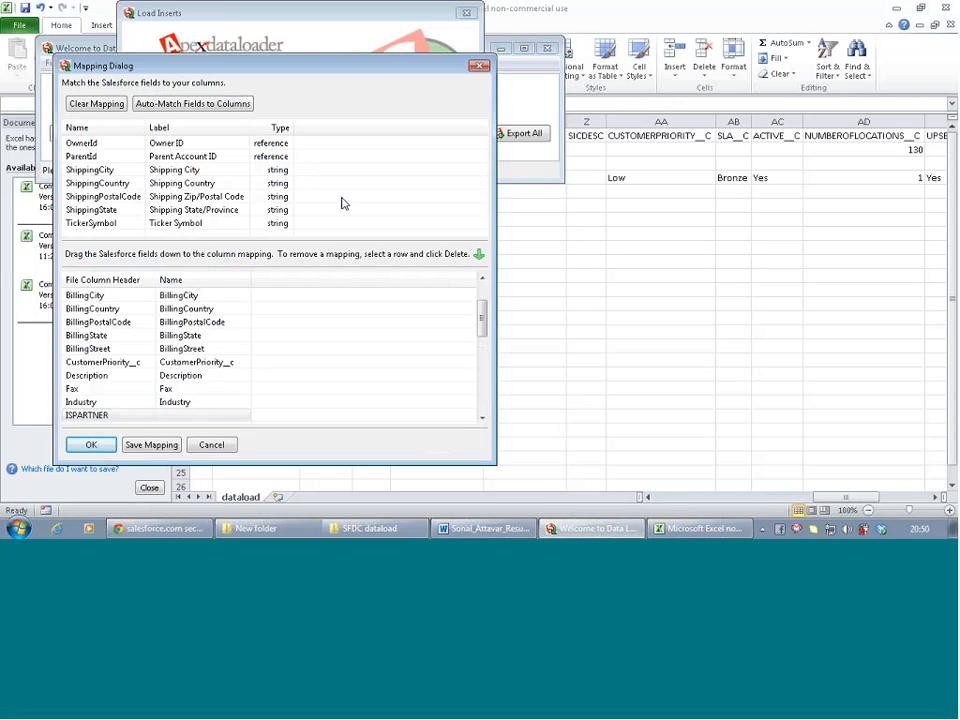
click(164, 158)
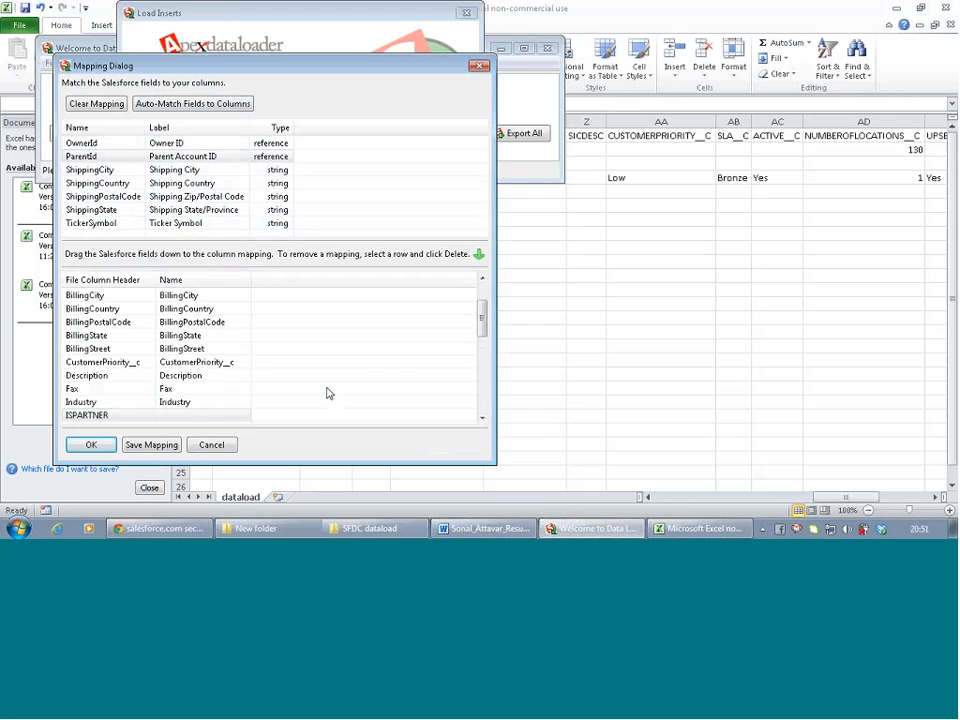
scroll(349, 375, down, 3)
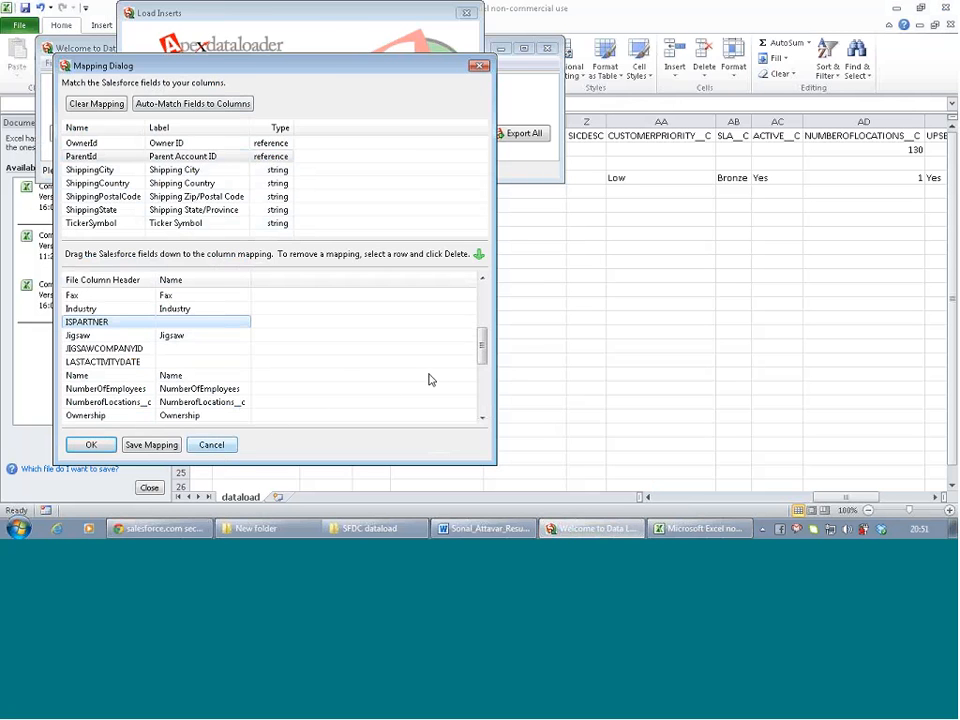
click(604, 226)
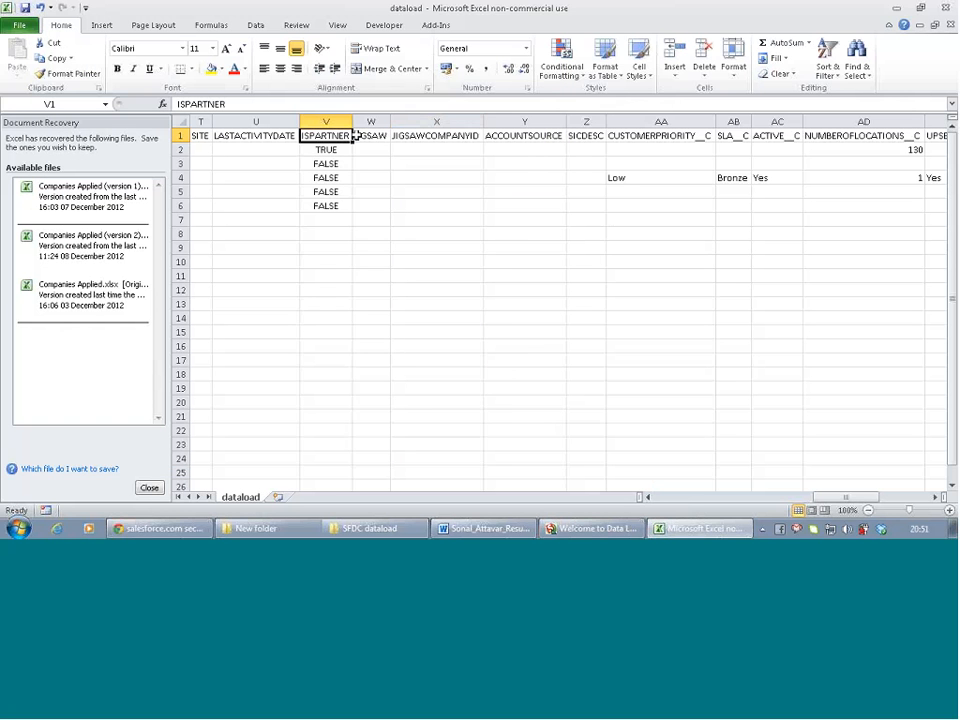
Delete columns V–Z (ISPARTNER, JIGSAW, JIGSAWCOMPANYID, ACCOUNTSOURCE, SICDESC) and check the remaining columns
click(322, 118)
drag(322, 118, 573, 117)
right_click(573, 117)
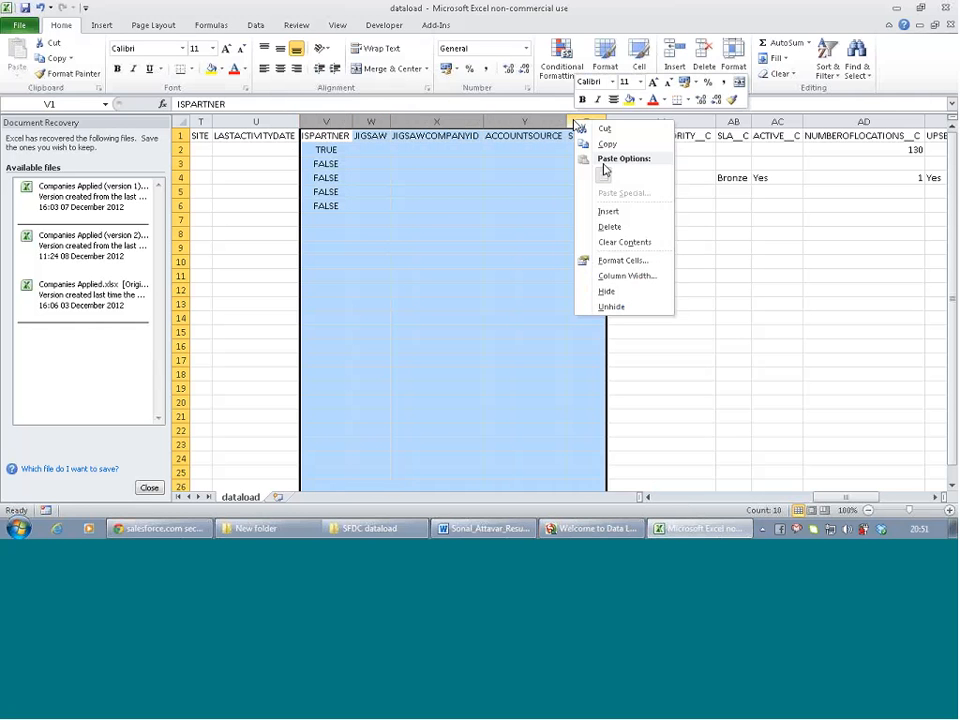
click(610, 227)
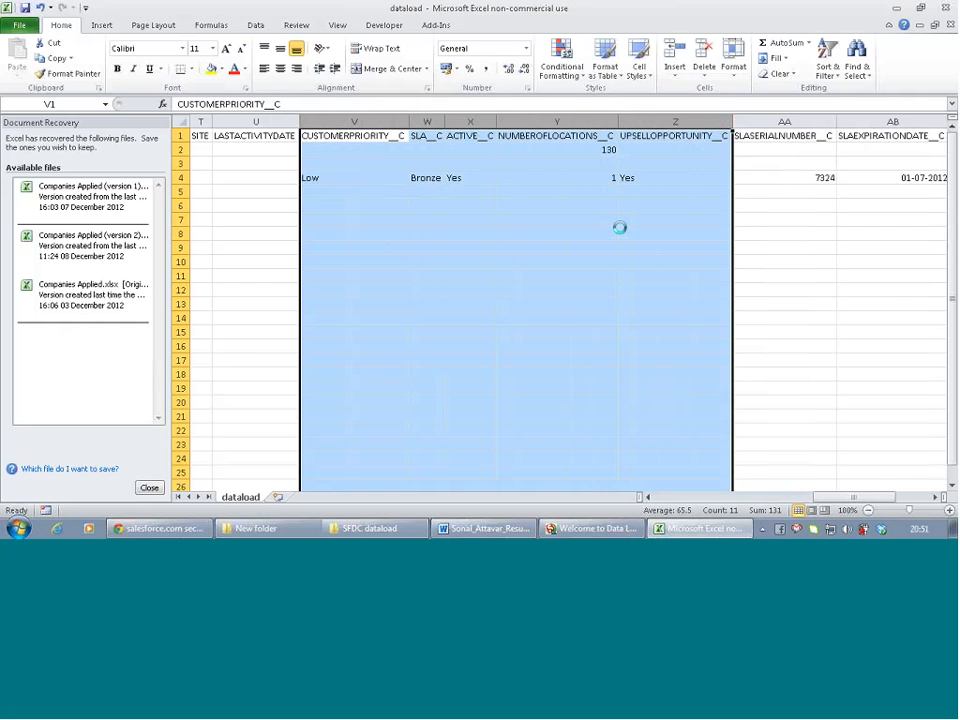
click(474, 261)
scroll(487, 270, left, 5)
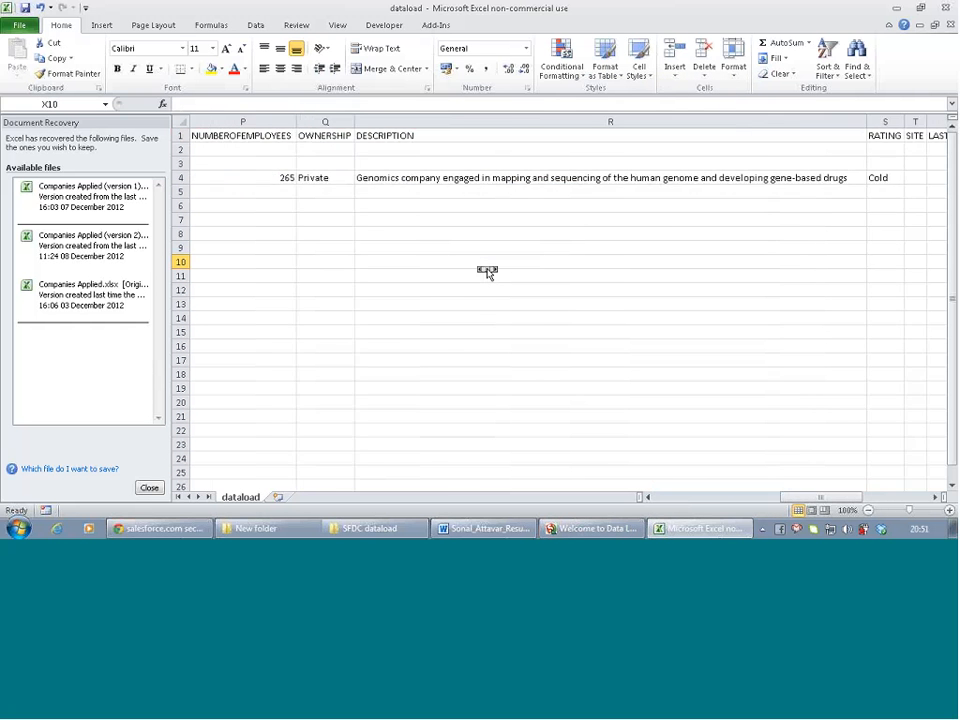
scroll(487, 270, right, 6)
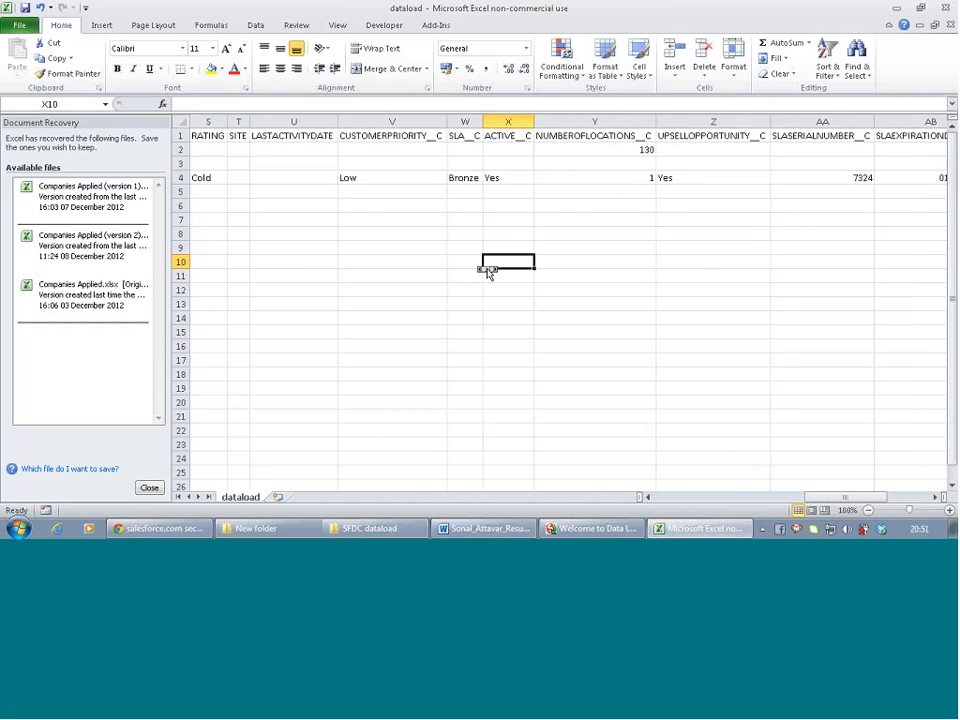
scroll(487, 270, right, 3)
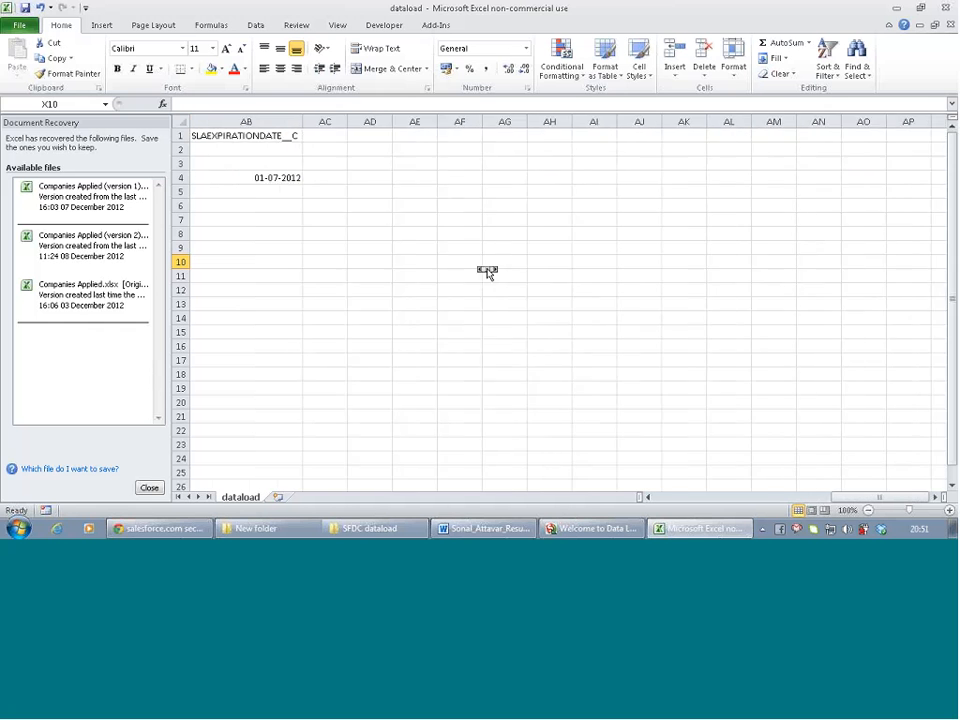
scroll(487, 270, left, 10)
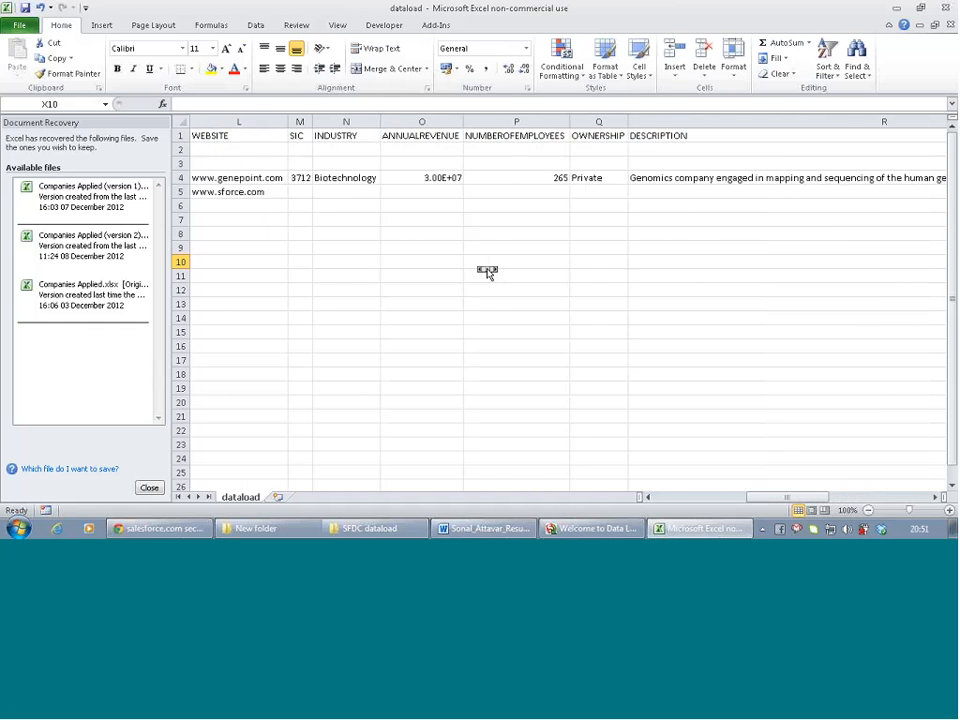
scroll(487, 270, left, 2)
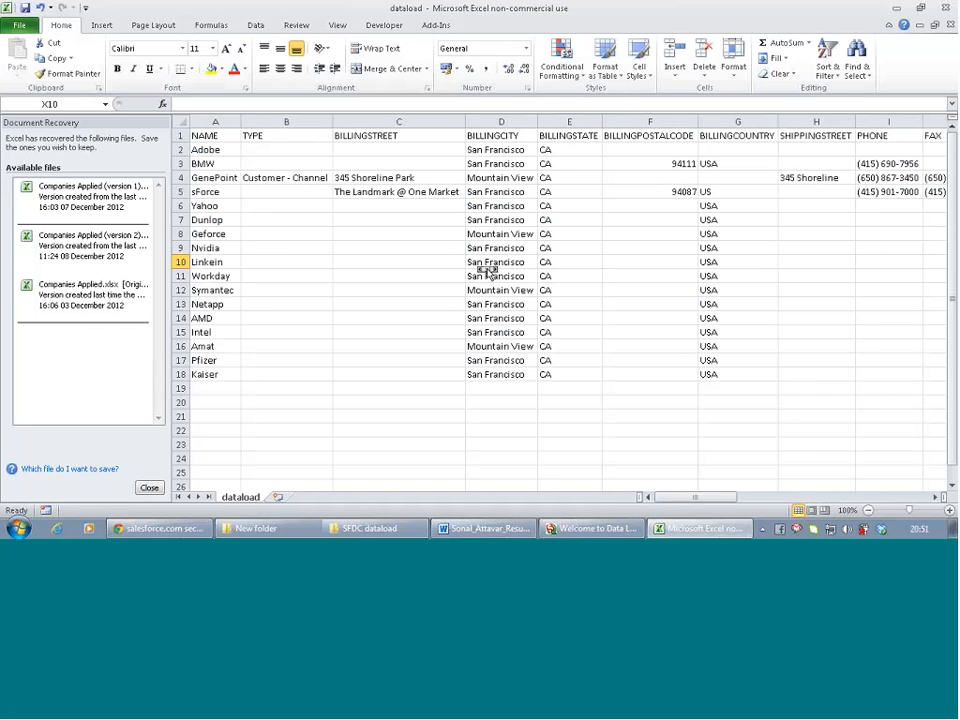
Cancel the field mapping and the pending Account insert in Data Loader
click(603, 529)
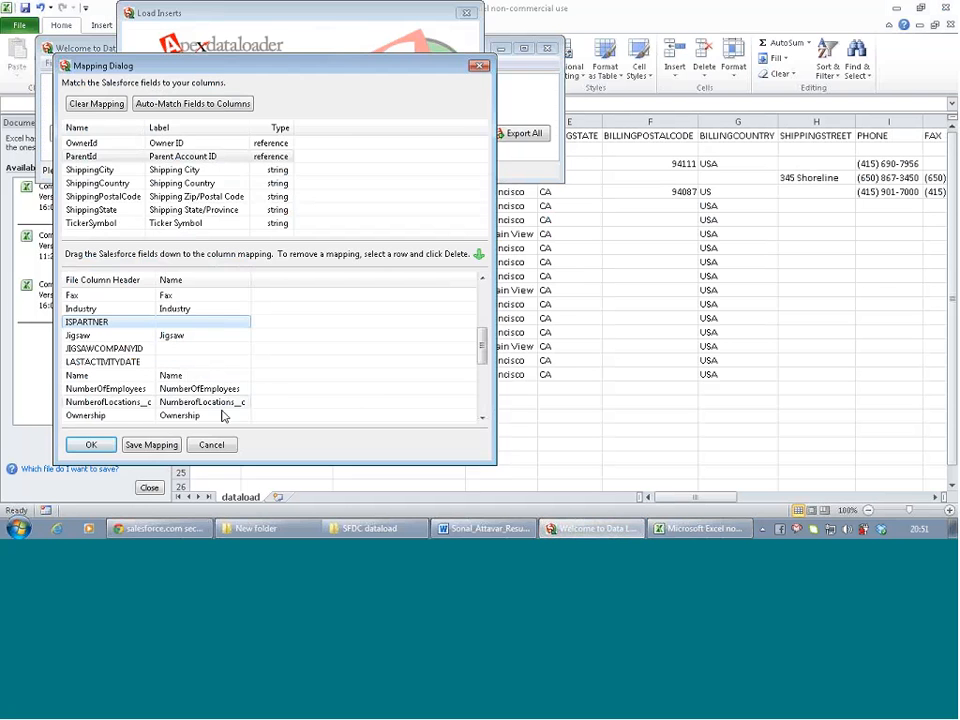
click(211, 445)
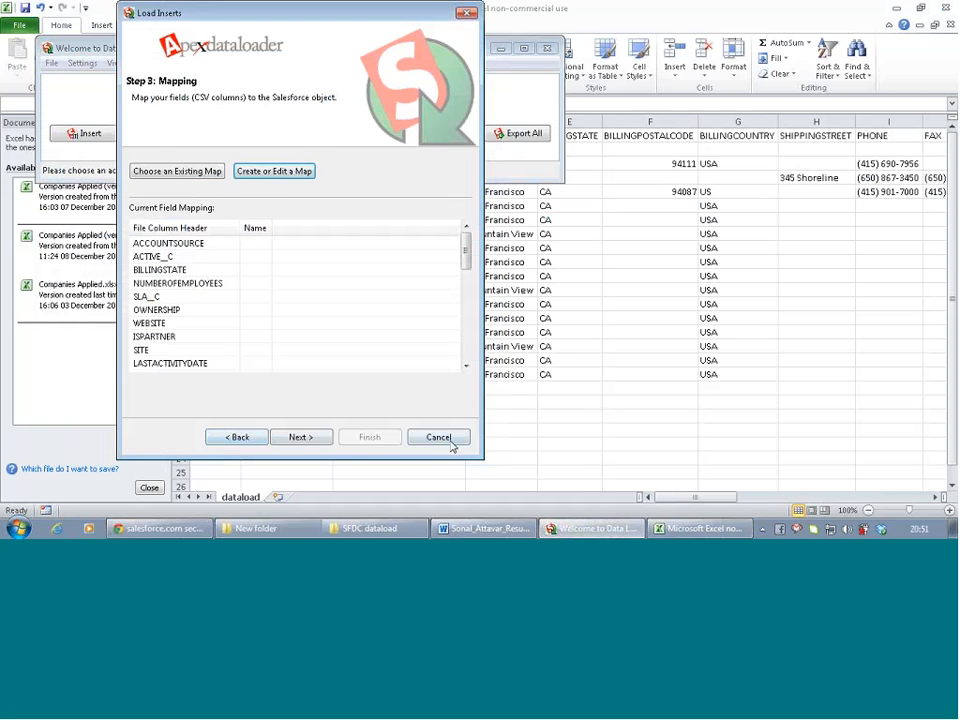
click(439, 439)
Save the trimmed dataload sheet, keeping CSV format, and bring Data Loader forward
click(386, 422)
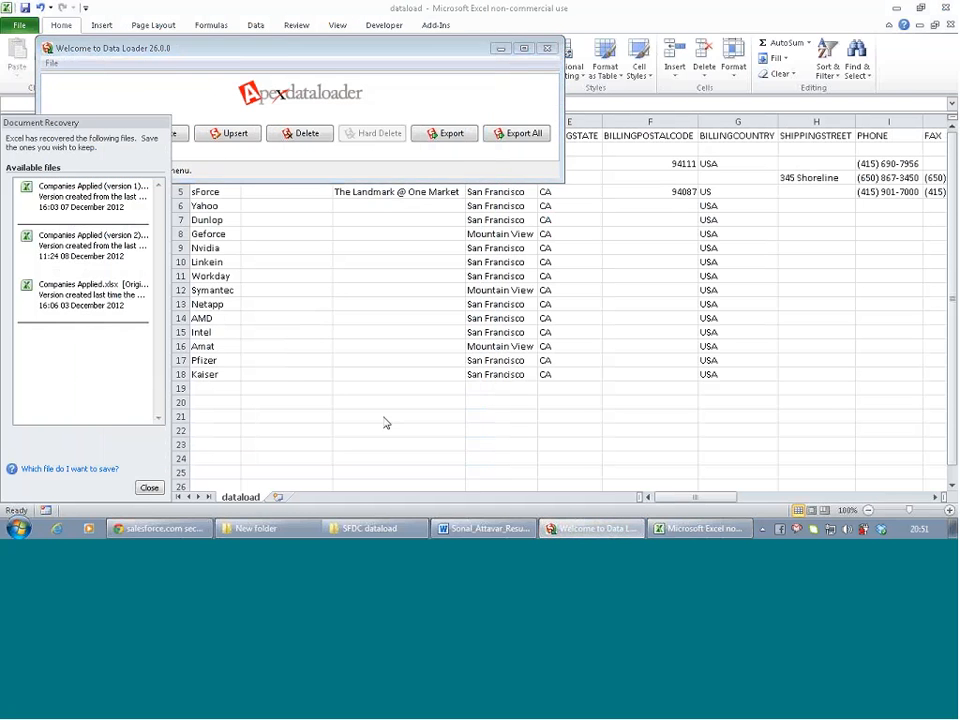
scroll(317, 267, right, 6)
scroll(315, 267, right, 10)
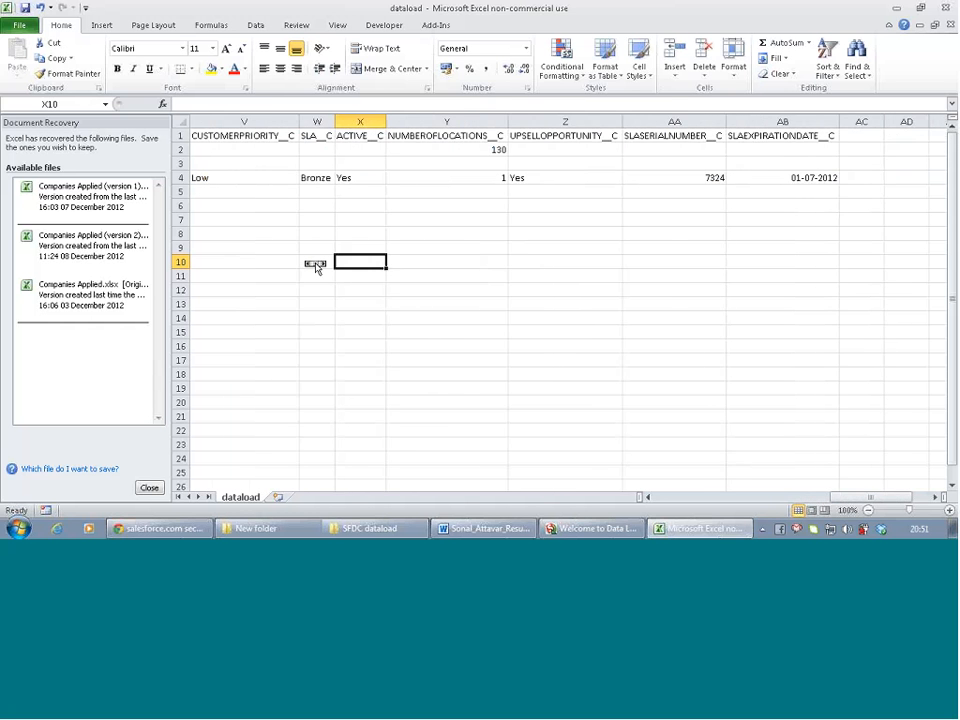
scroll(315, 267, left, 10)
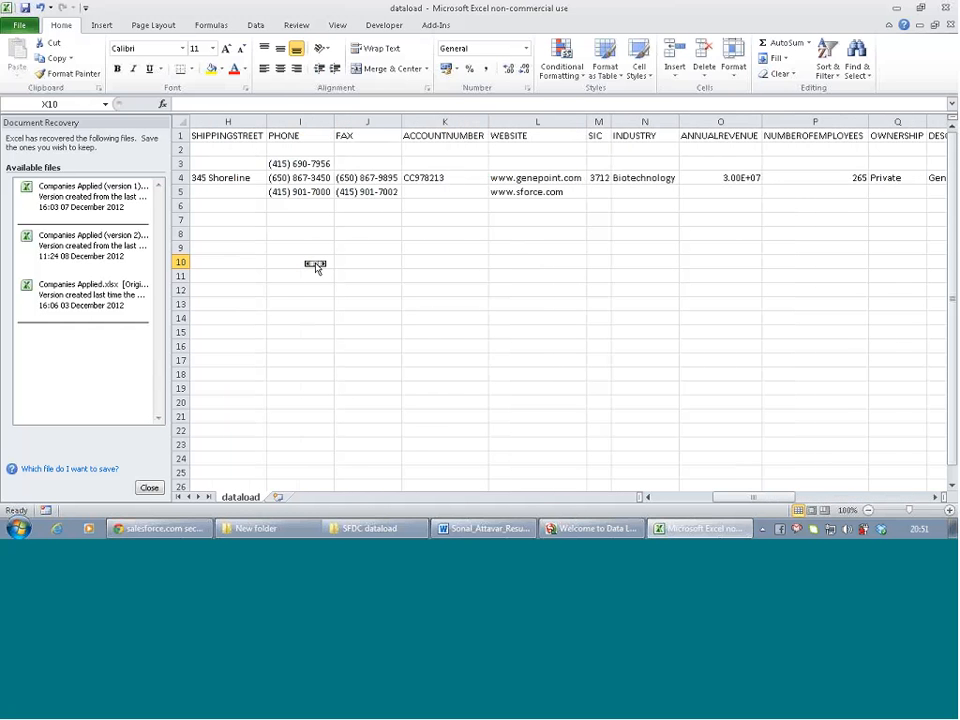
click(25, 7)
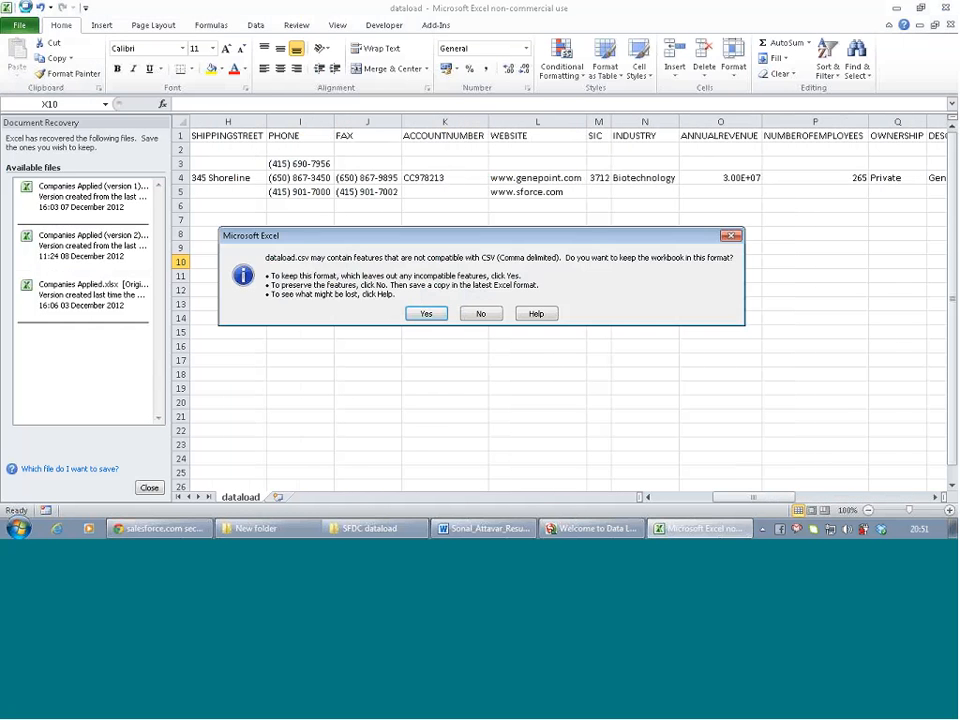
click(428, 314)
click(592, 528)
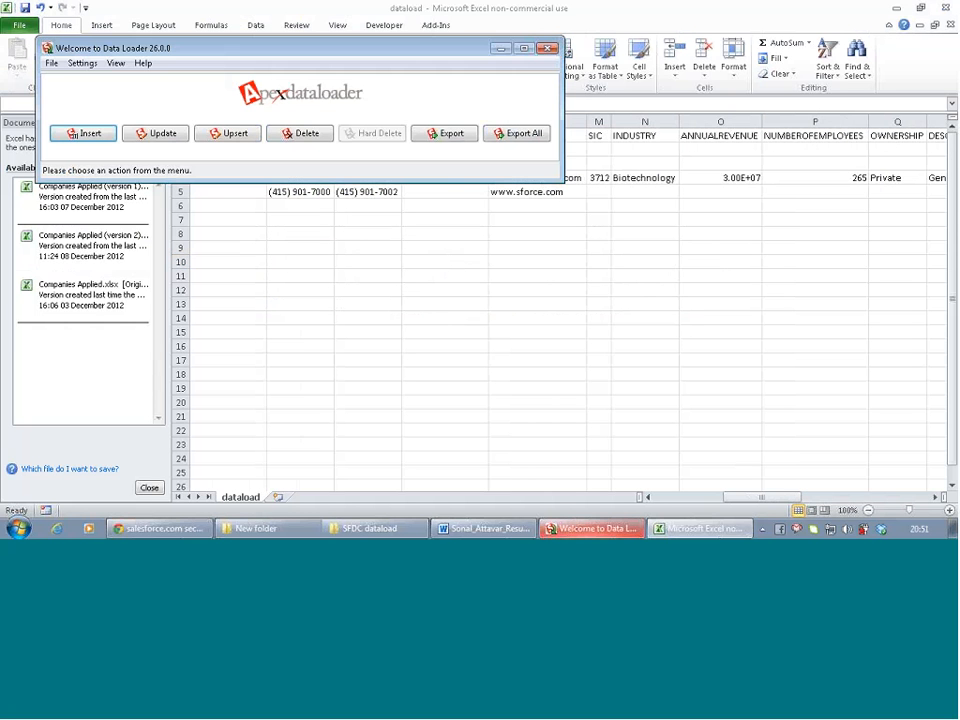
Start an Account insert from dataload.csv and accept the 17 initialized records
click(95, 135)
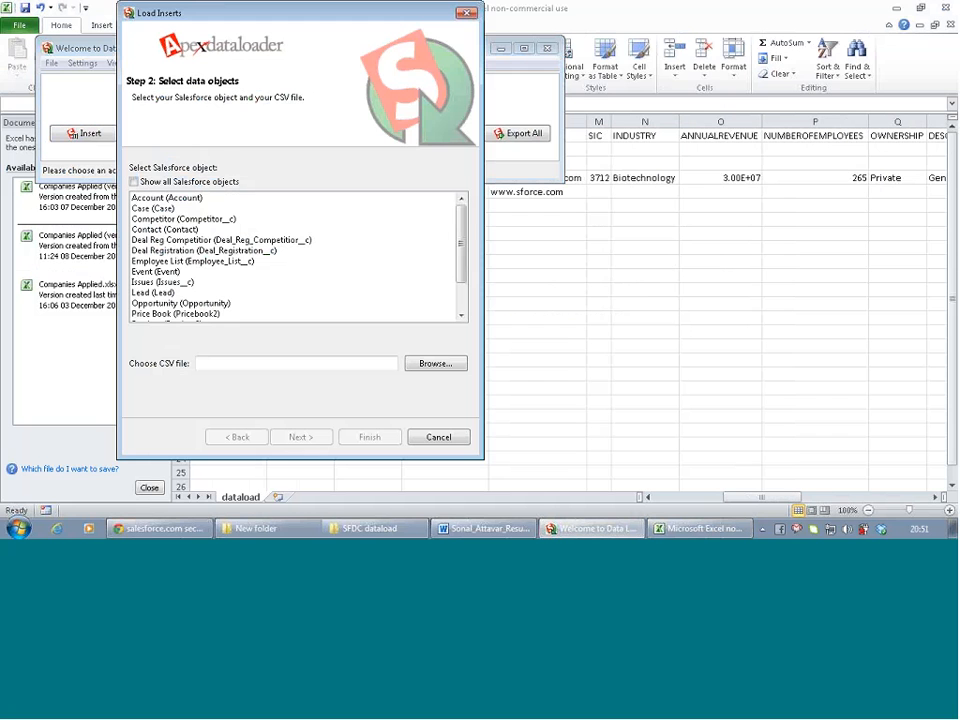
click(134, 182)
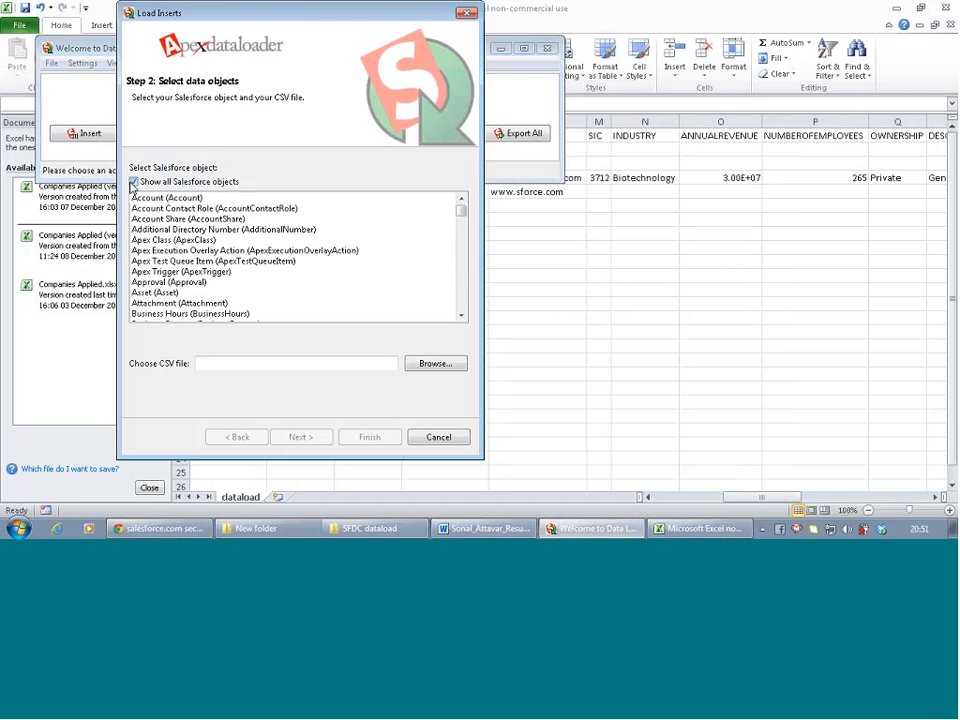
click(134, 182)
click(140, 197)
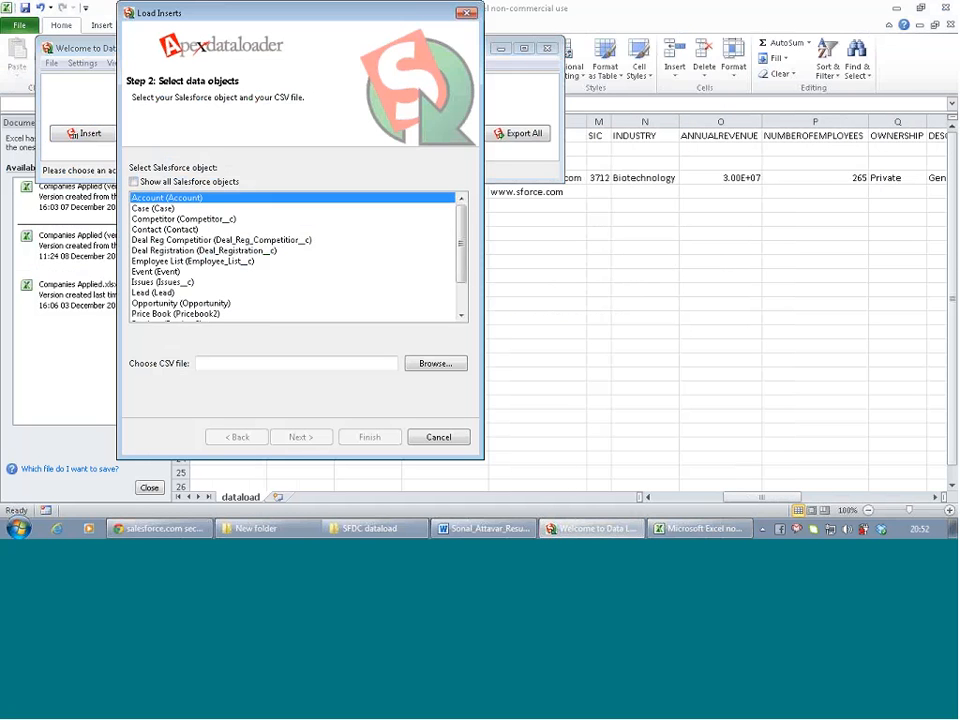
click(448, 364)
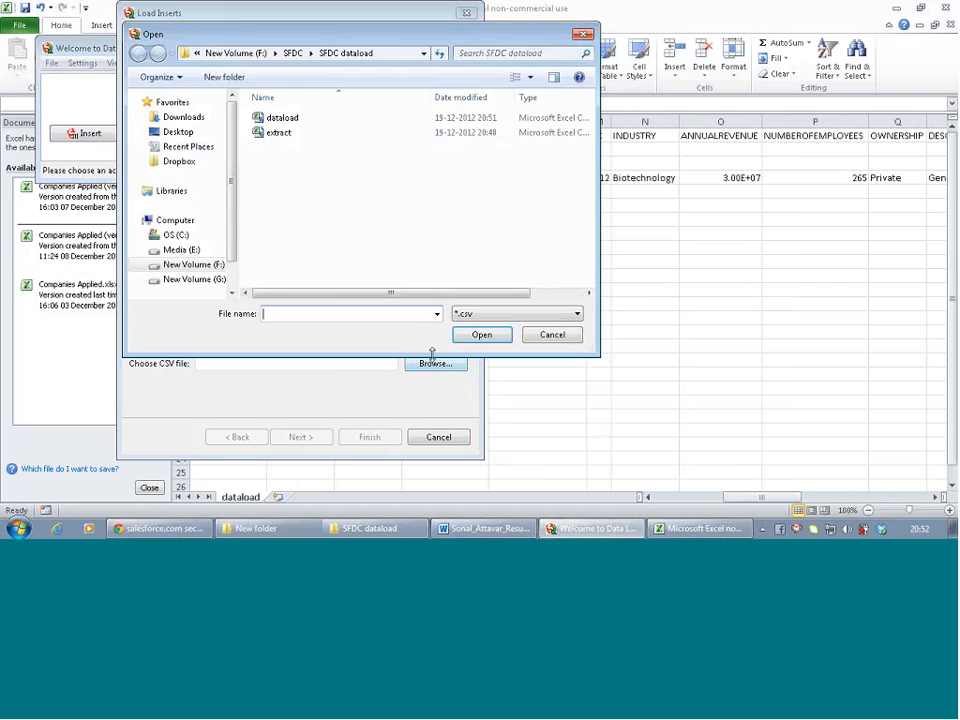
double_click(279, 118)
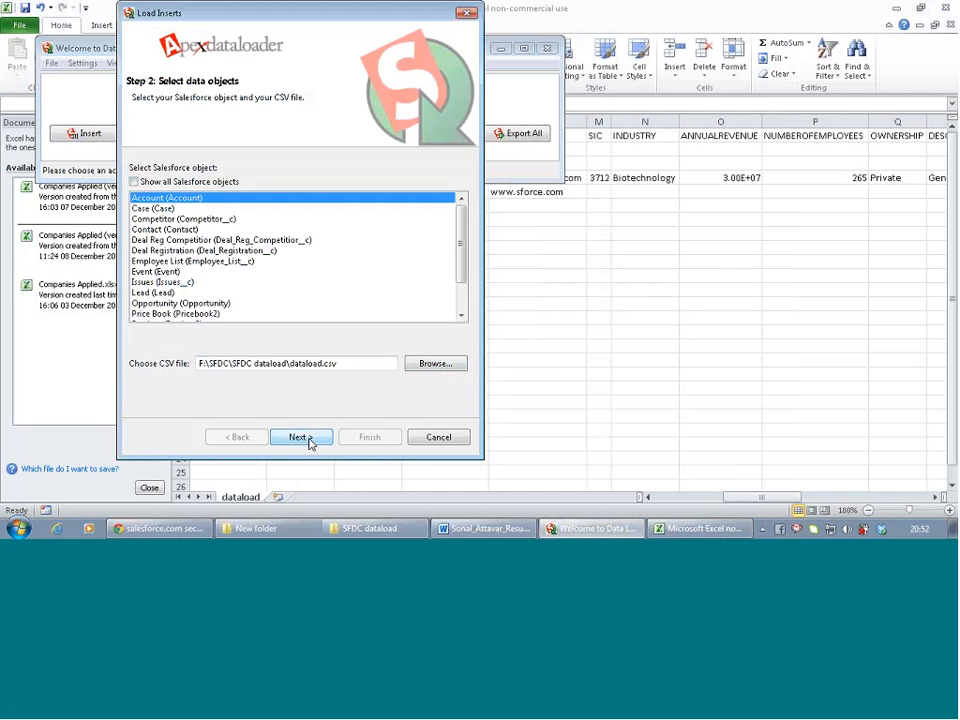
click(301, 437)
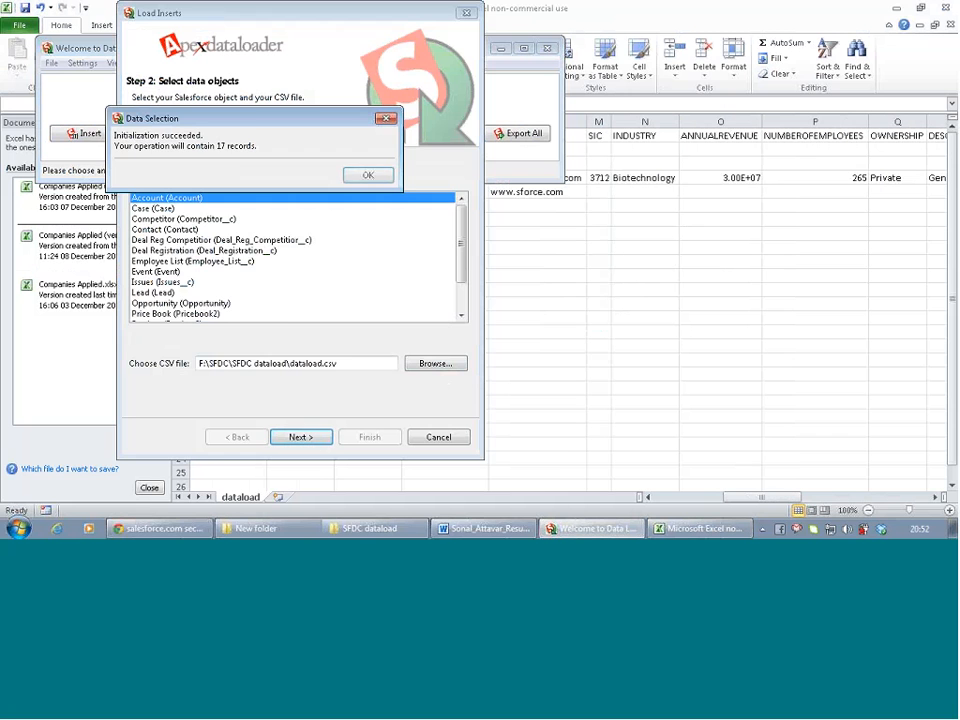
click(368, 176)
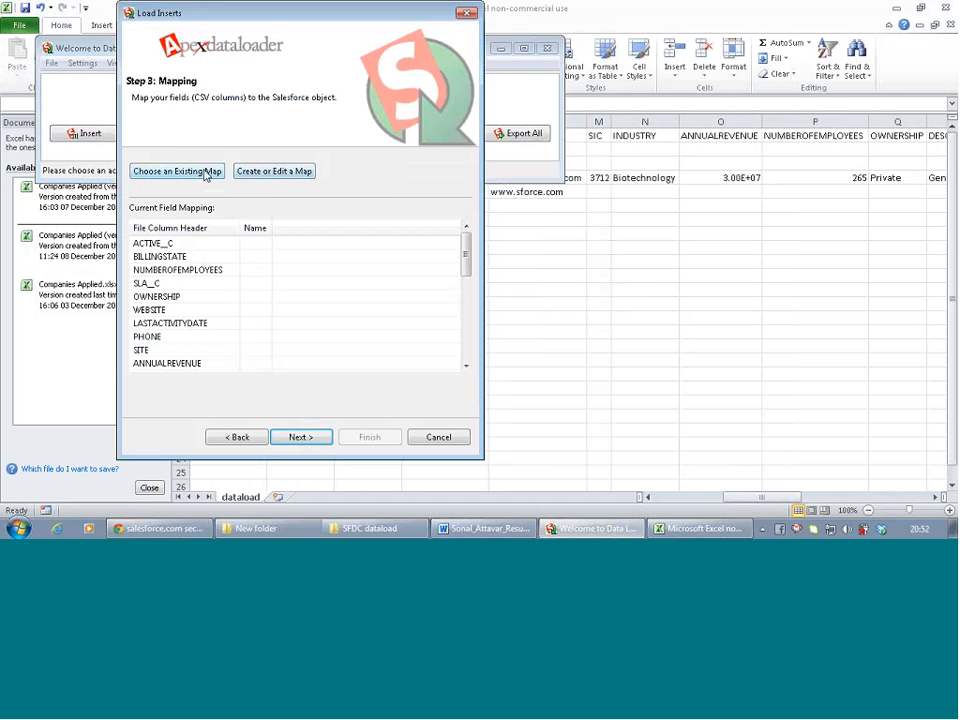
Auto-match the field mapping, then discard it and close the Account insert wizard
click(274, 171)
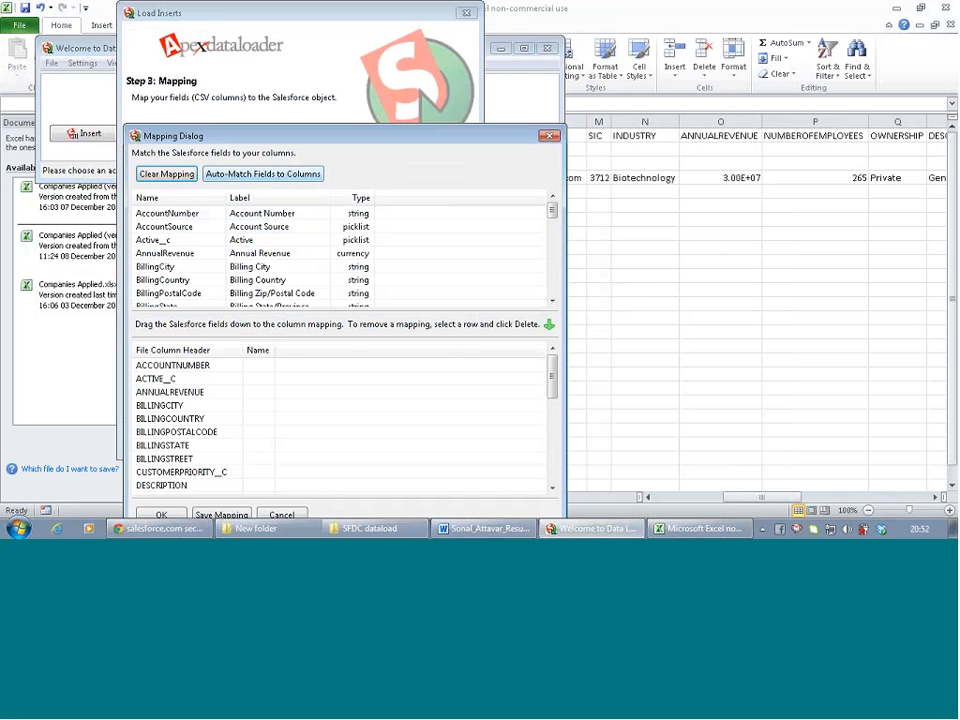
click(240, 173)
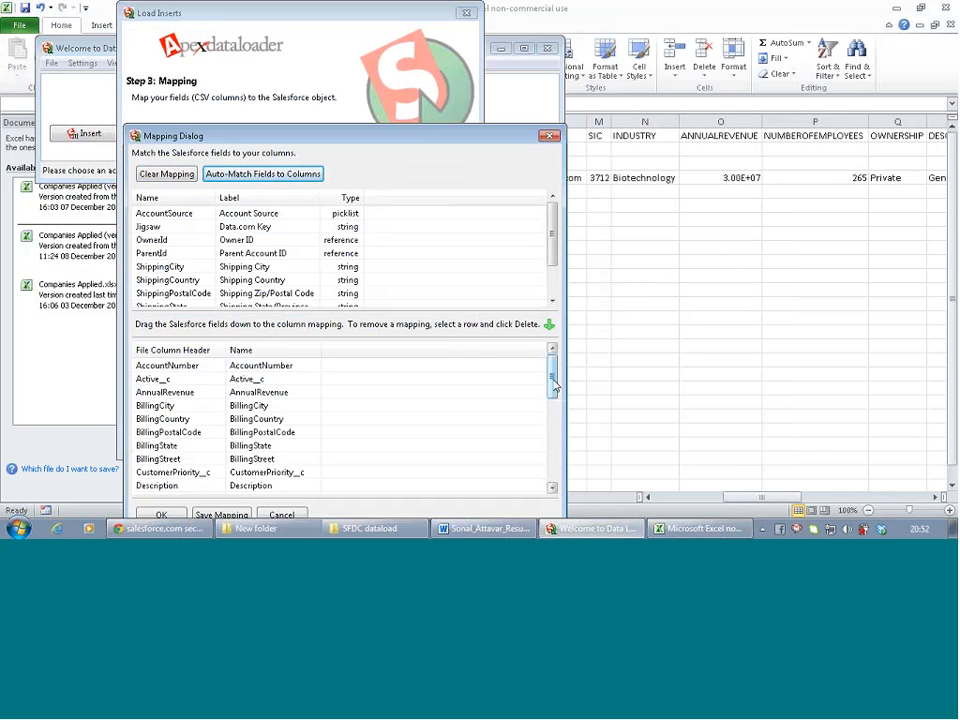
drag(551, 381, 572, 377)
click(550, 137)
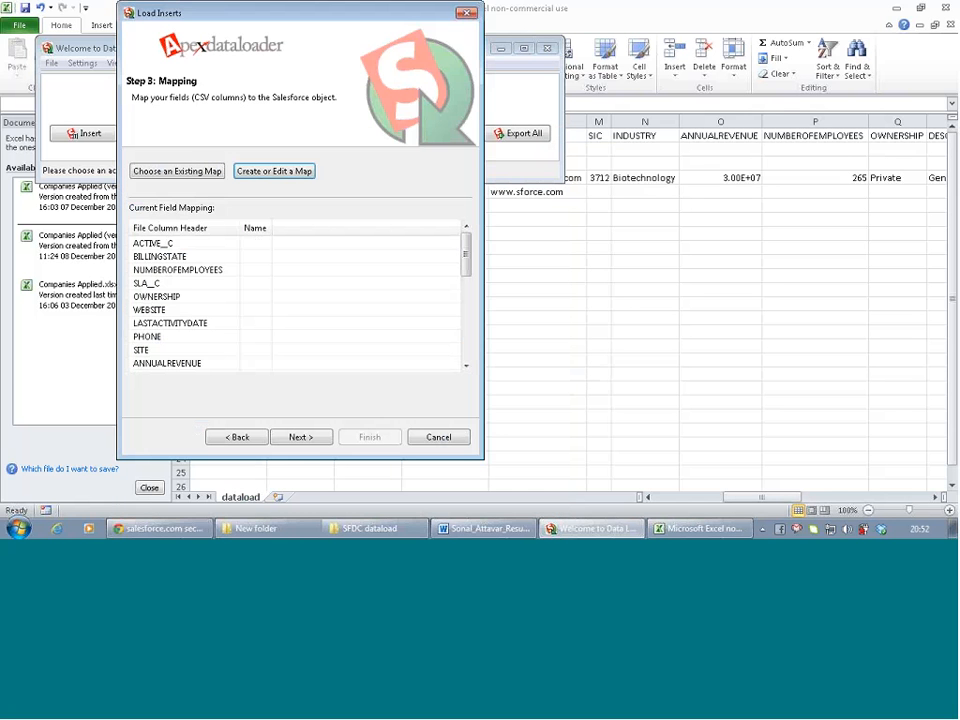
click(468, 13)
Delete the LASTACTIVITYDATE column (column U) from the dataload sheet and save it as CSV
click(561, 291)
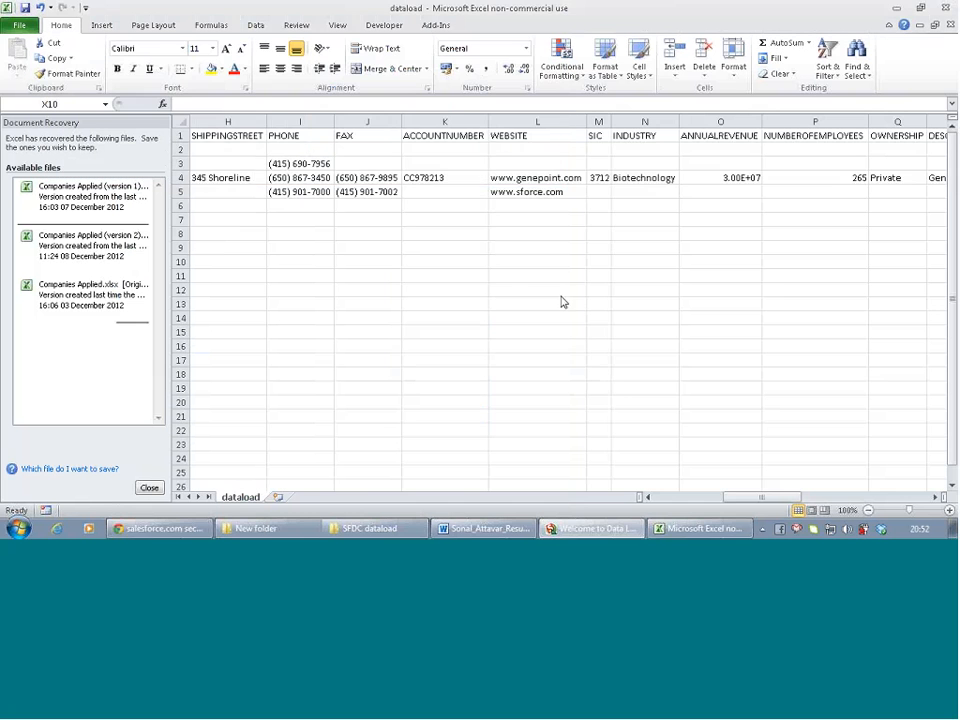
scroll(417, 252, right, 1)
scroll(417, 252, right, 13)
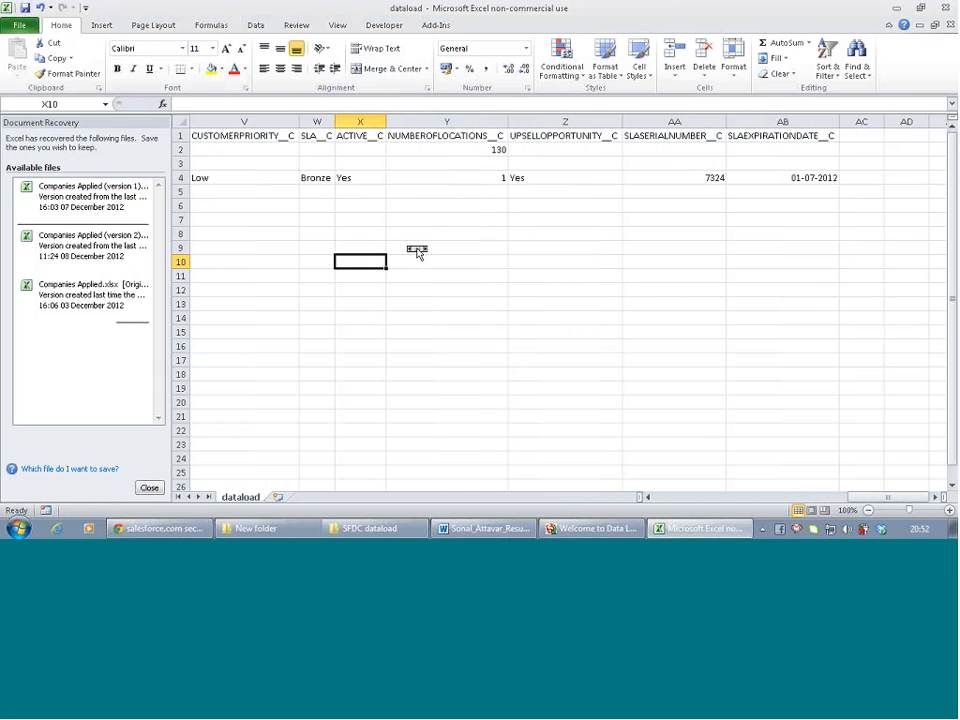
scroll(417, 252, right, 1)
scroll(417, 252, left, 3)
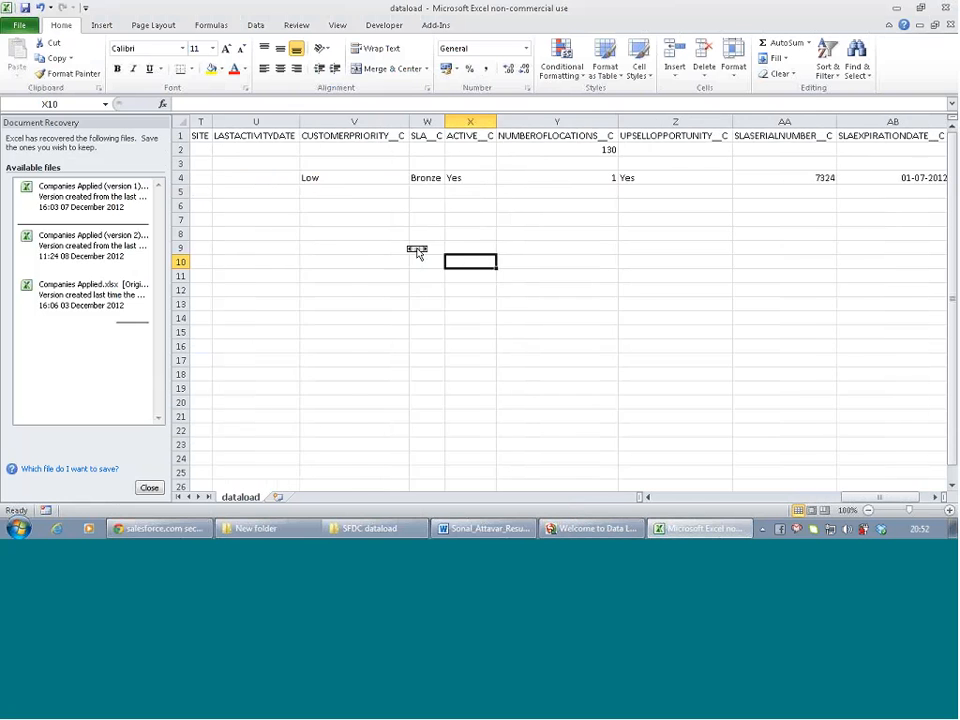
scroll(417, 252, left, 1)
scroll(417, 252, left, 2)
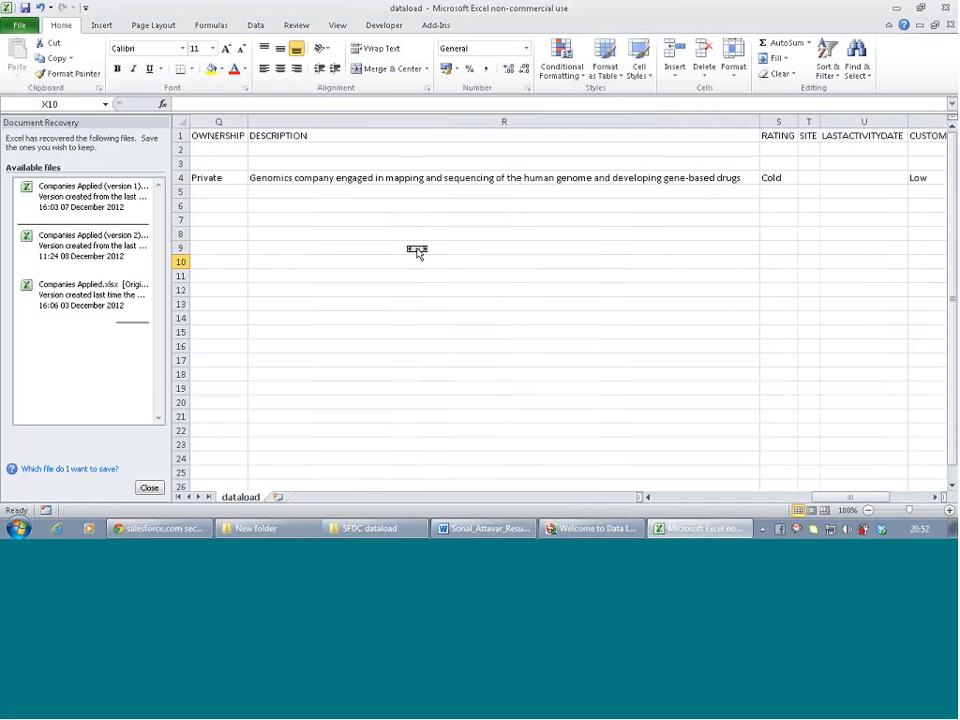
right_click(846, 119)
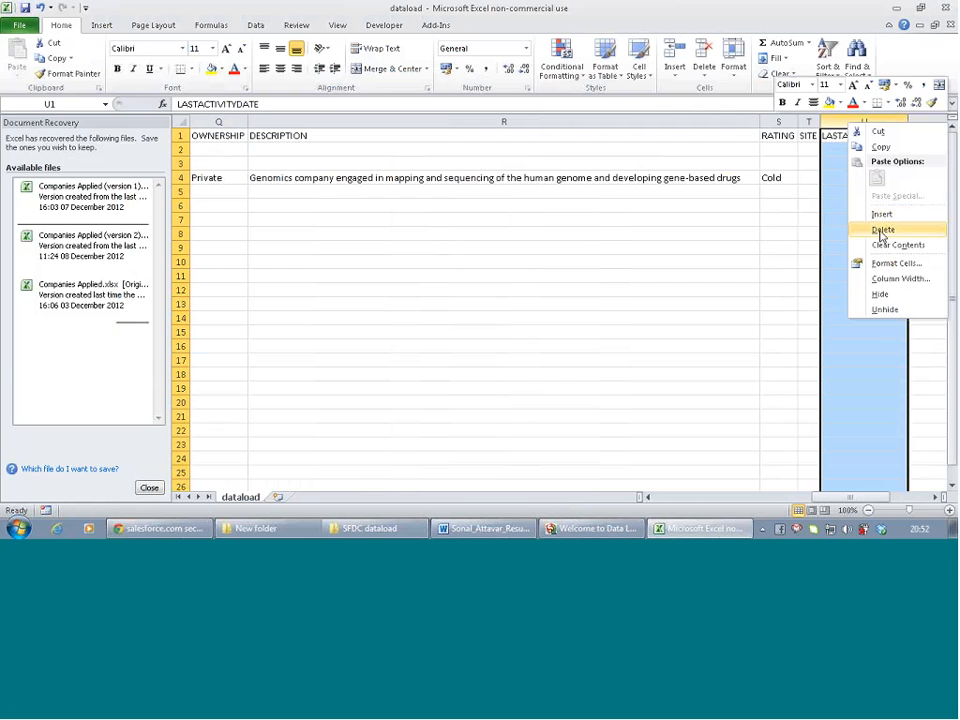
click(881, 229)
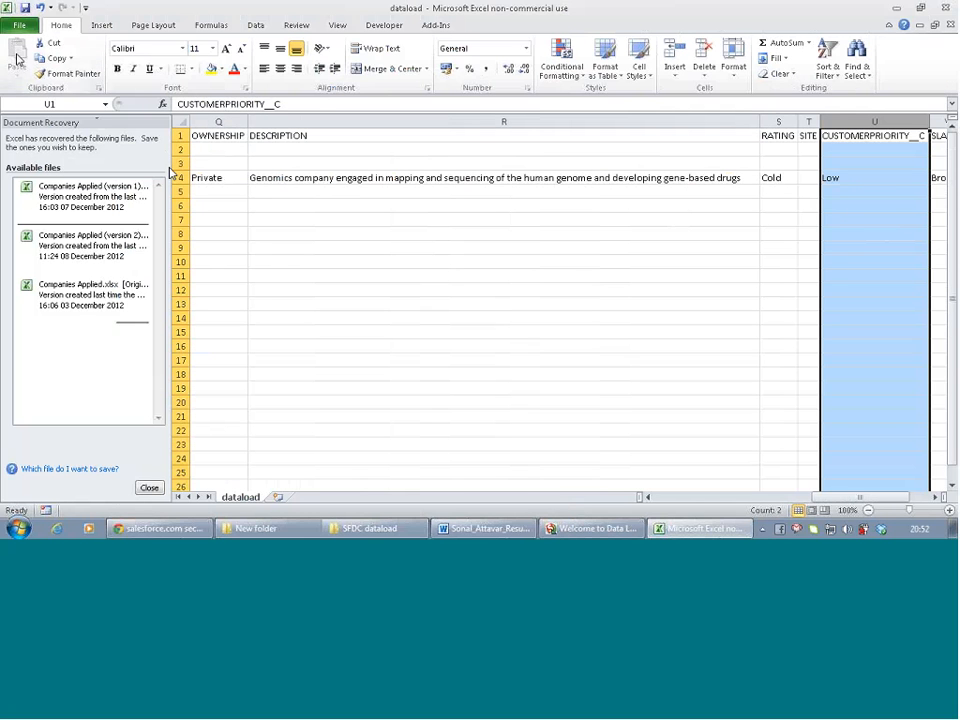
click(25, 7)
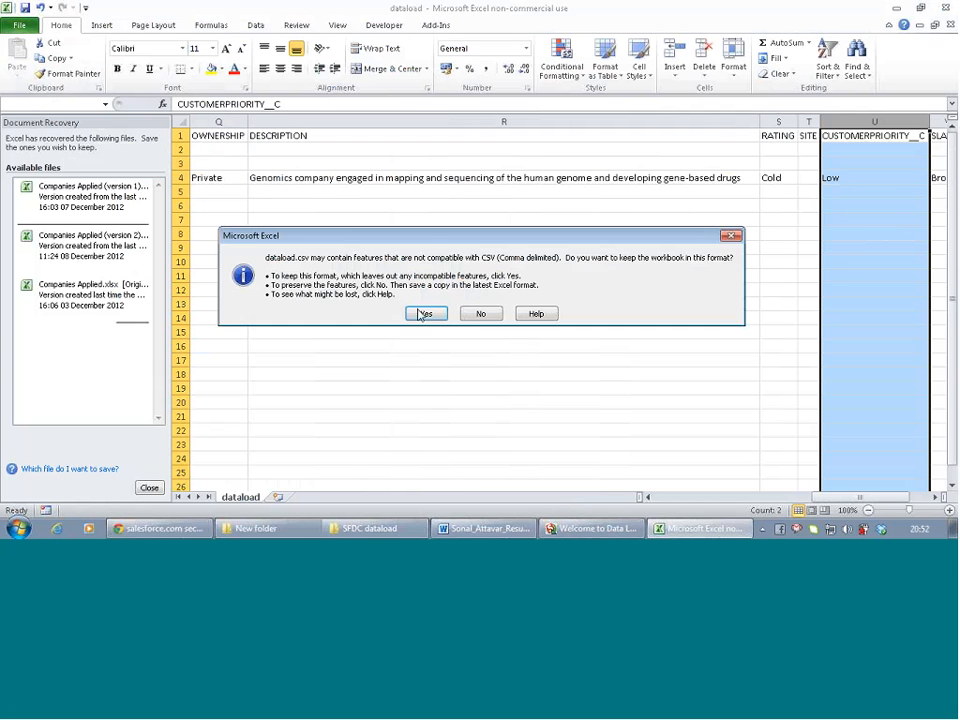
click(424, 314)
Start an Account insert from dataload.csv and accept the 17 initialized records
click(590, 528)
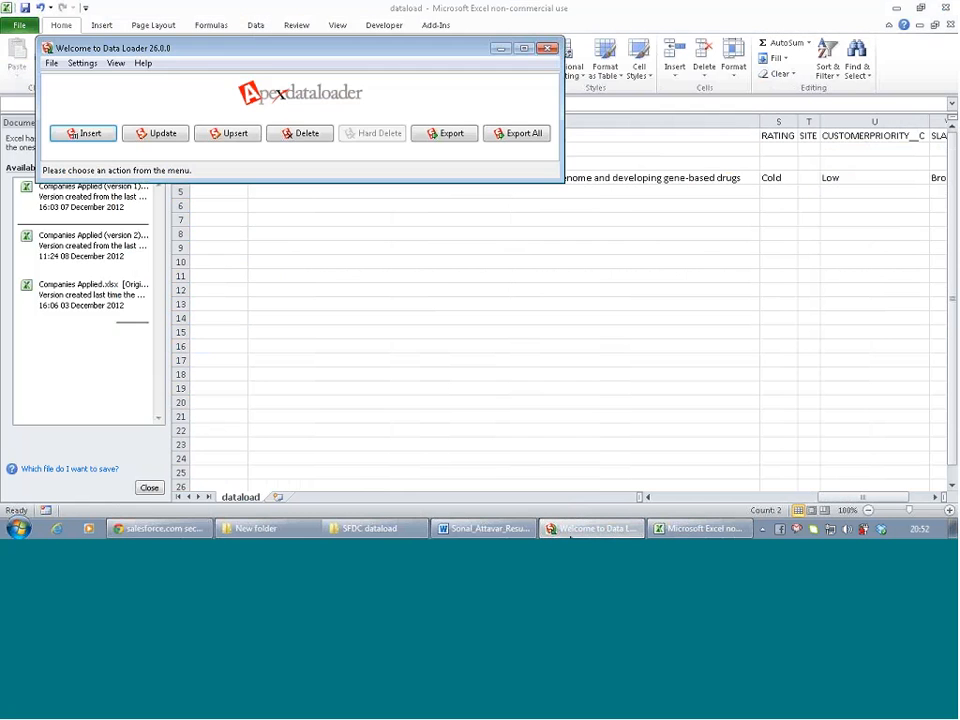
click(83, 133)
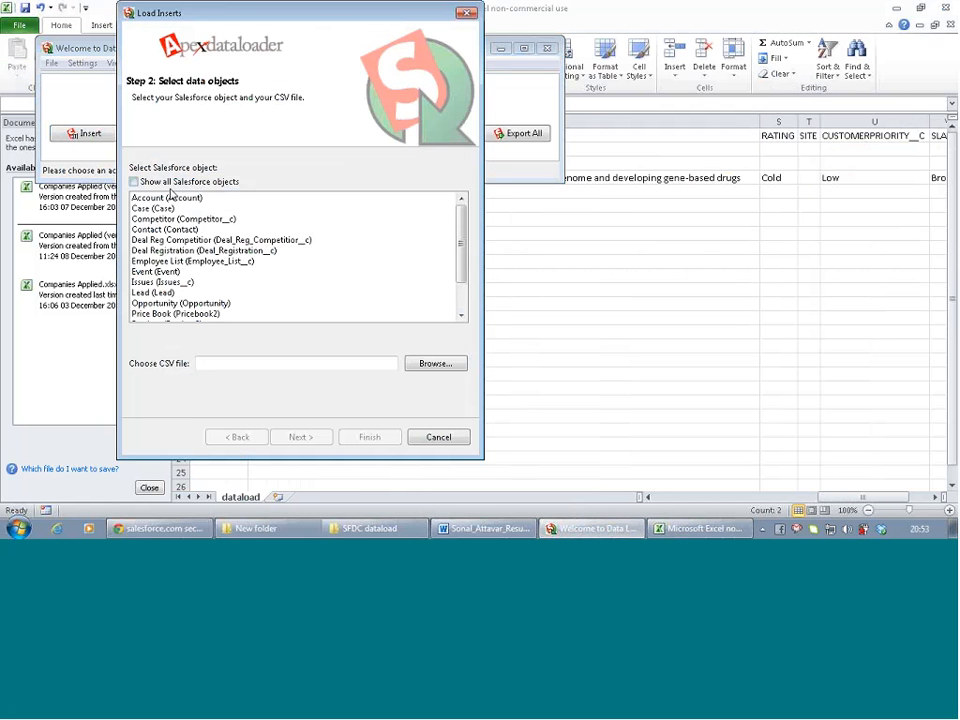
click(435, 363)
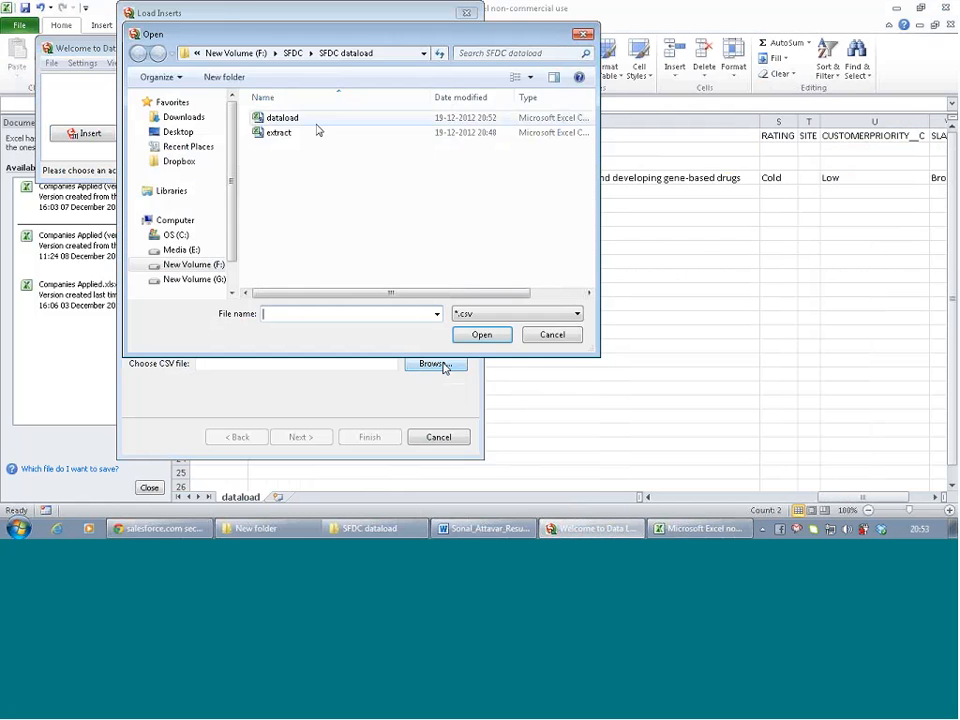
click(307, 126)
double_click(307, 126)
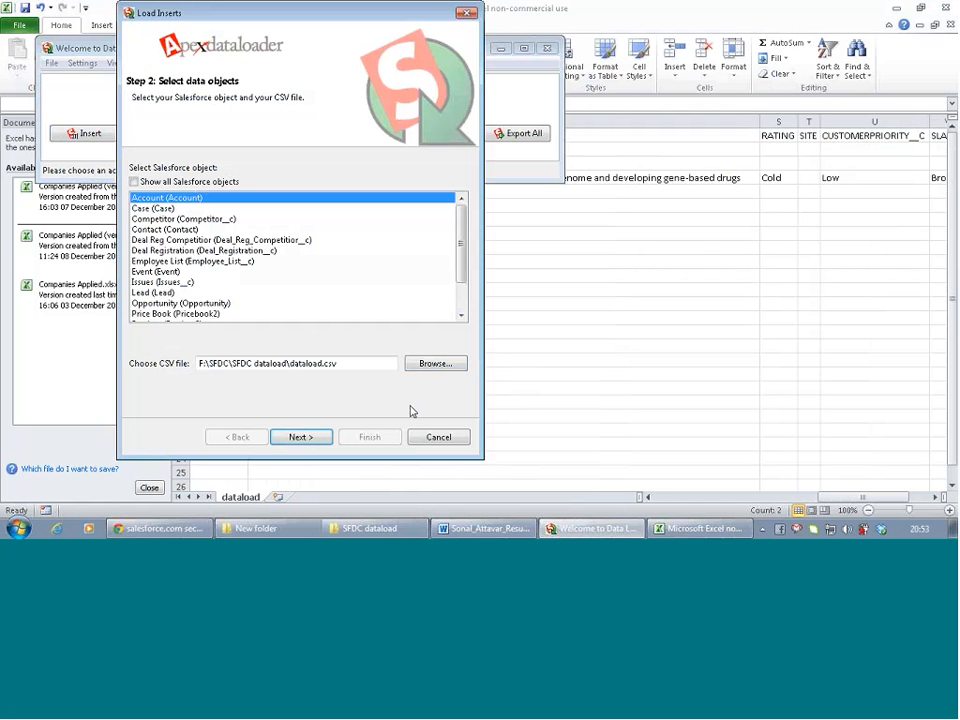
click(299, 440)
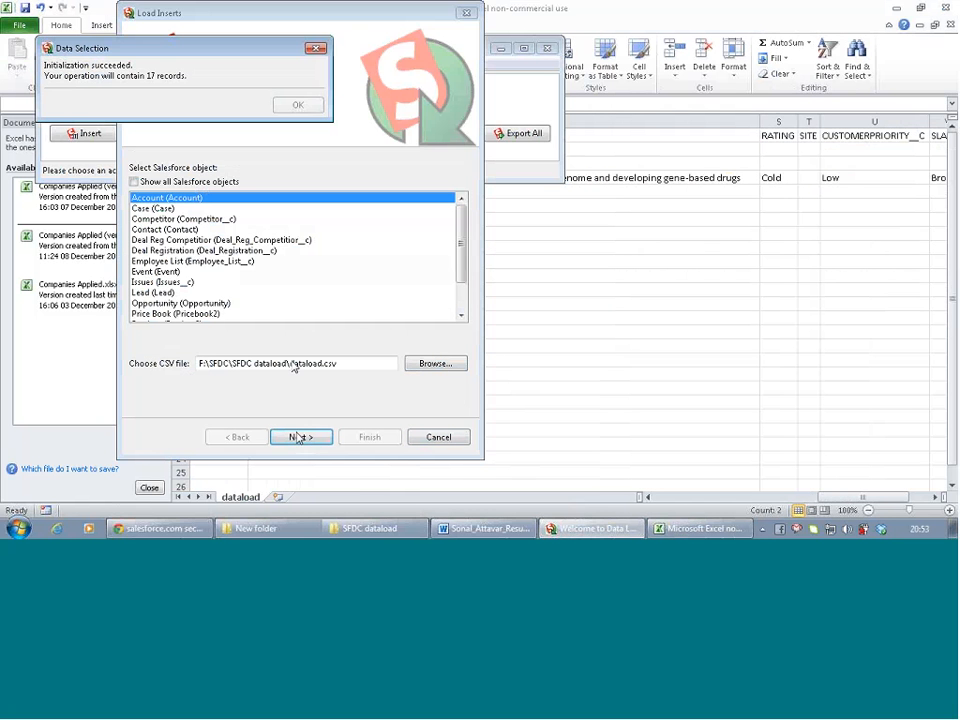
click(306, 106)
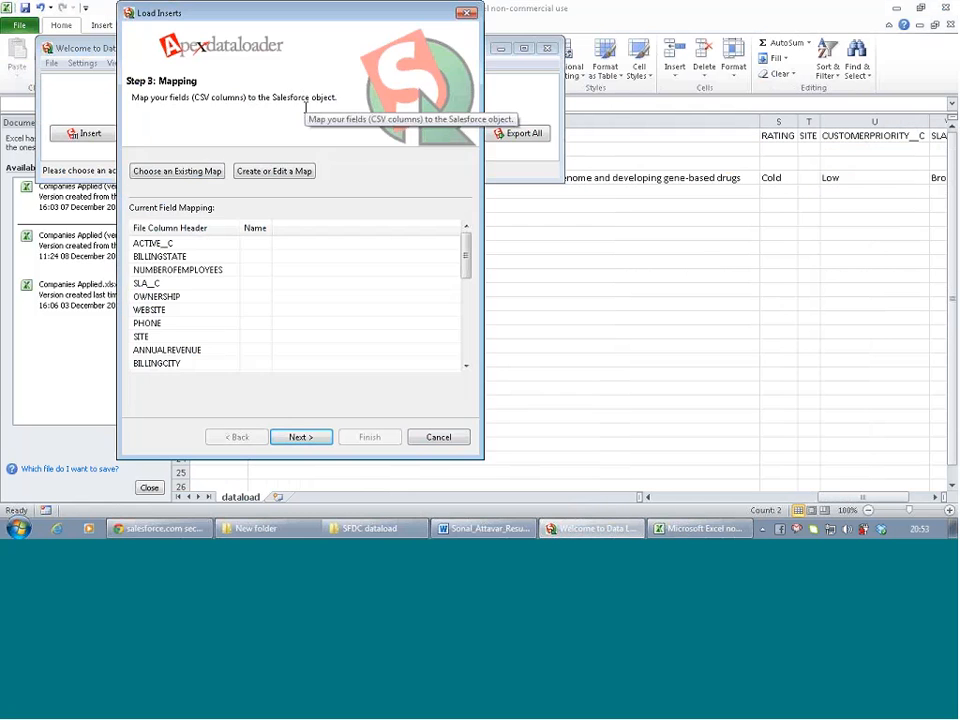
Auto-match CSV columns to Account fields and save the mapping as 'datamapping'
click(276, 172)
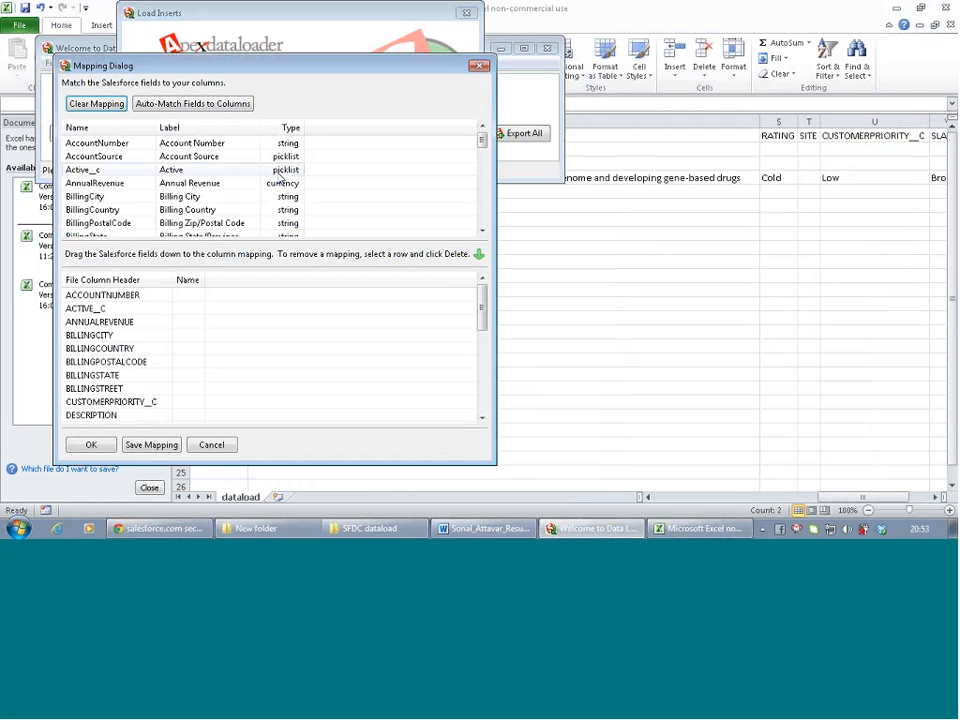
click(184, 106)
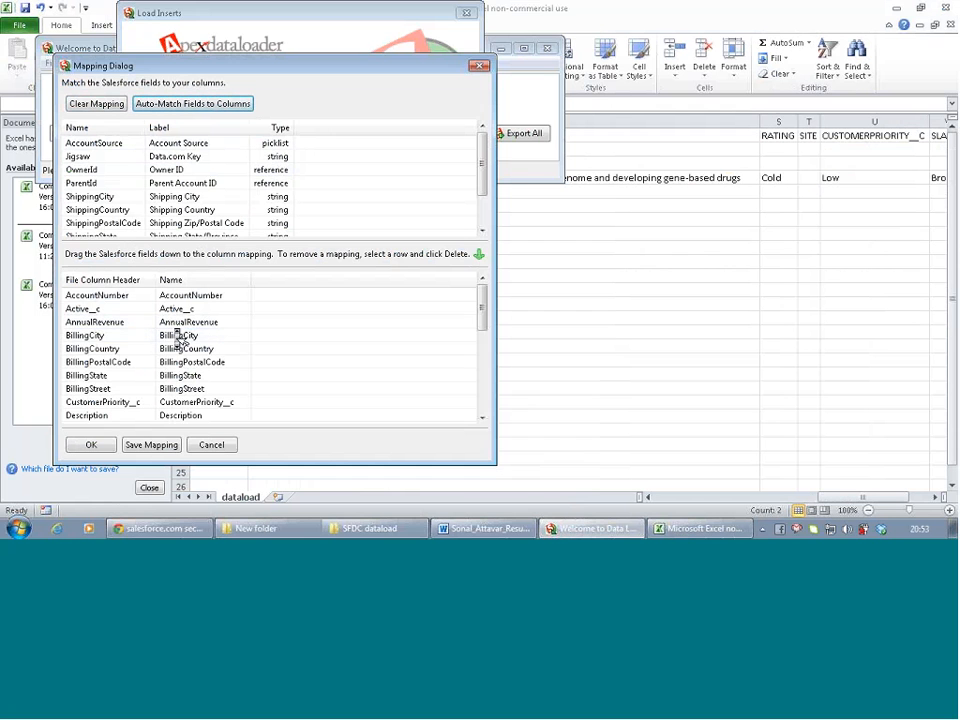
drag(482, 306, 484, 398)
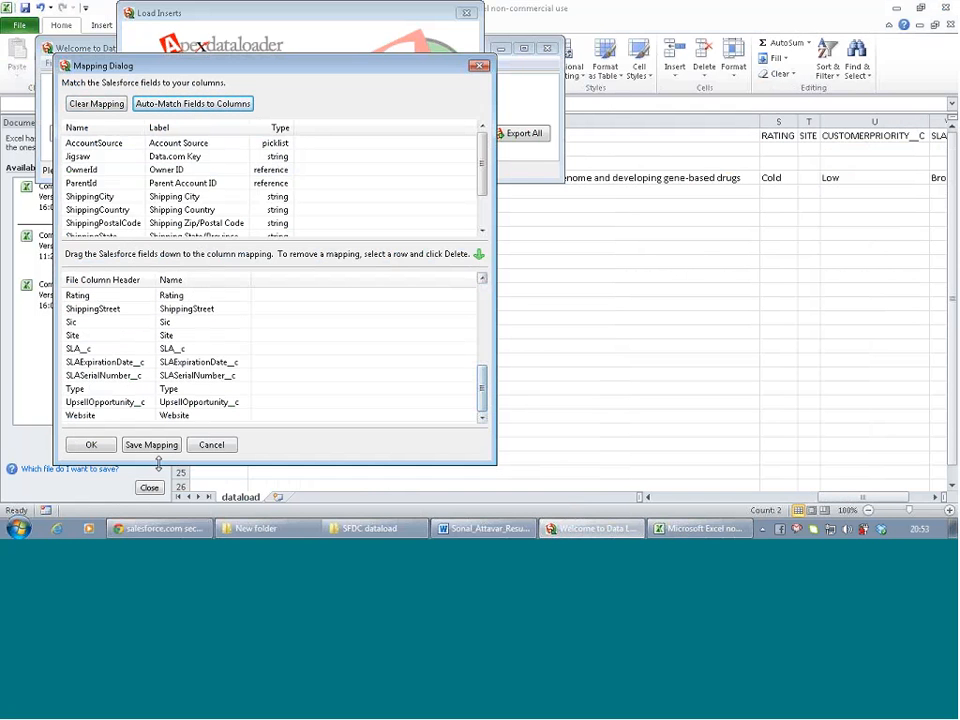
click(152, 445)
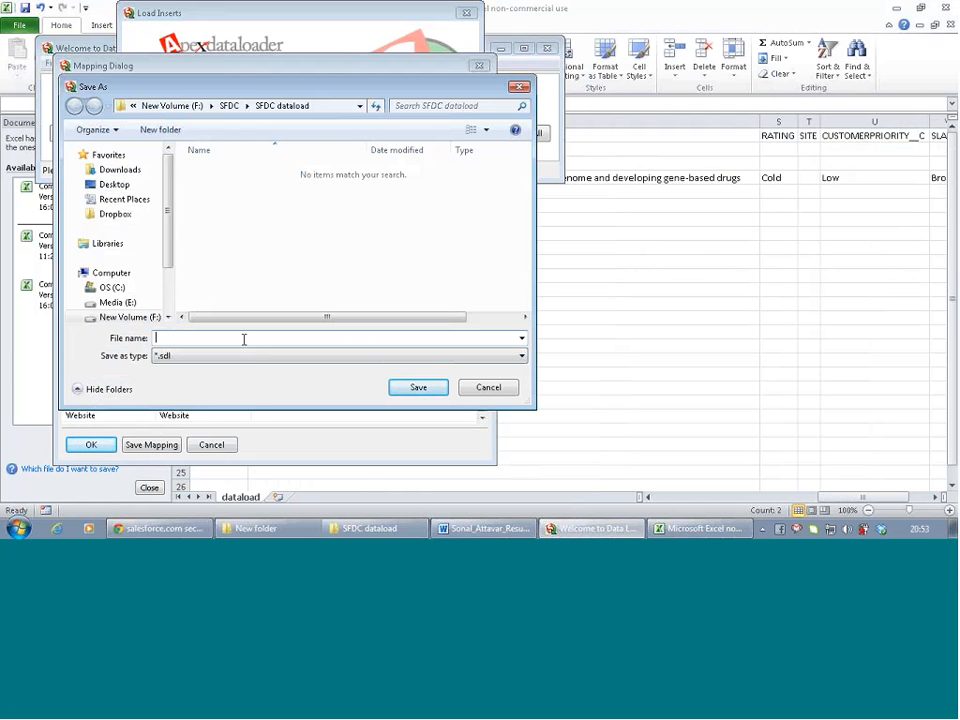
text(data)
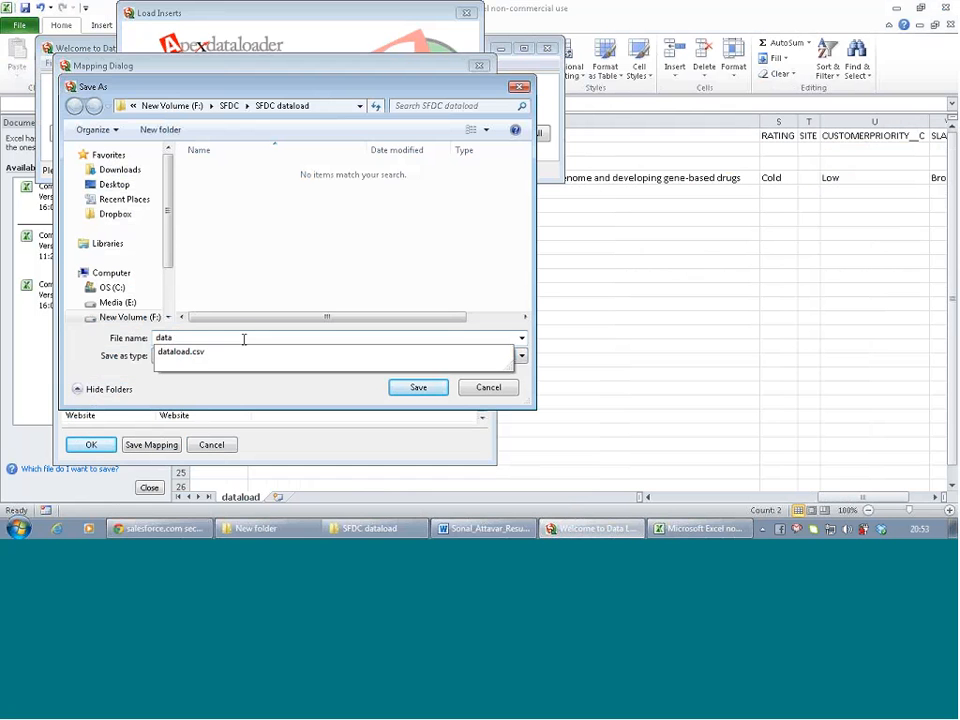
text(mappings)
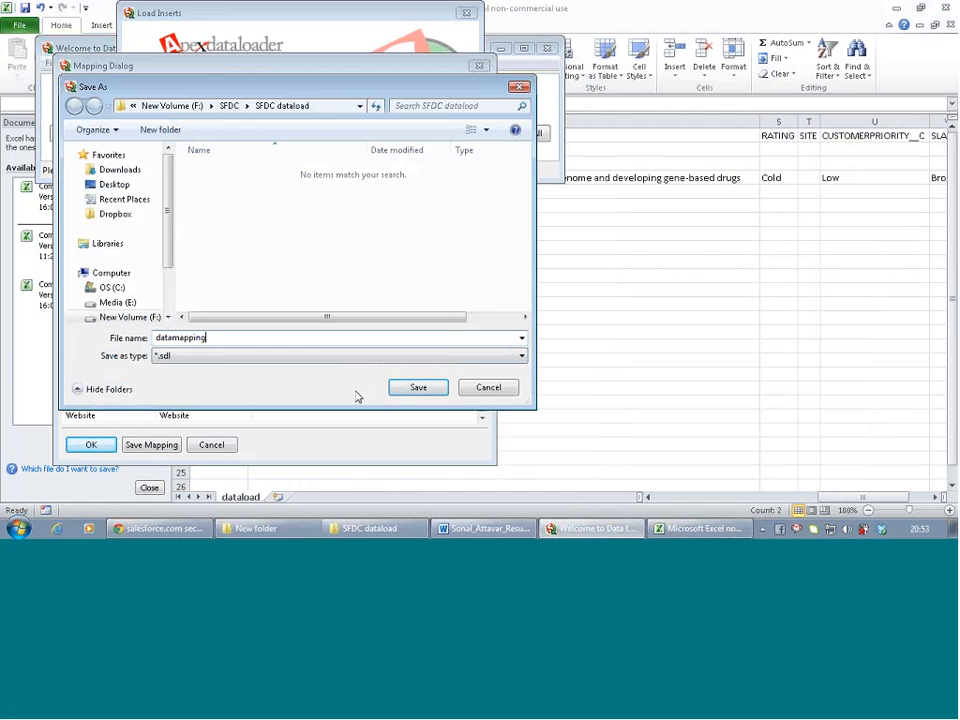
click(421, 389)
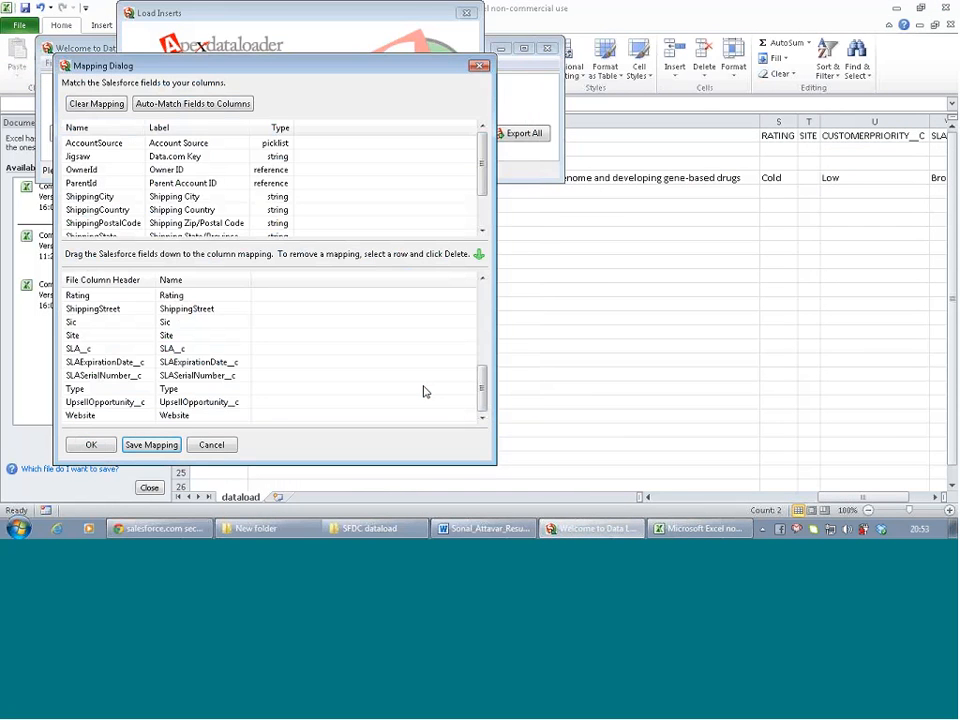
click(91, 445)
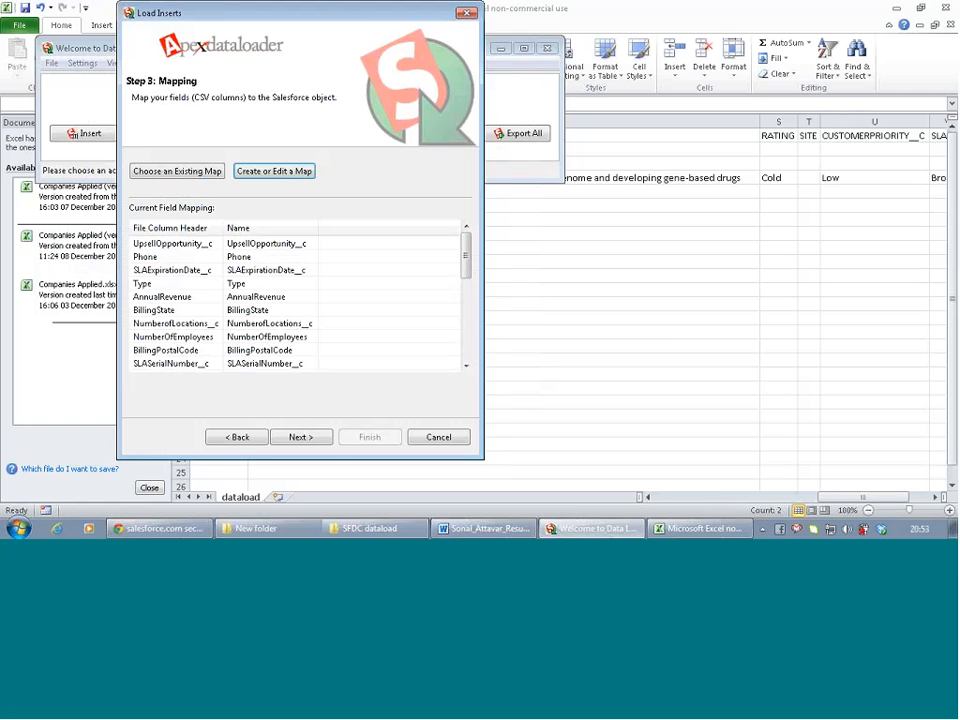
click(302, 438)
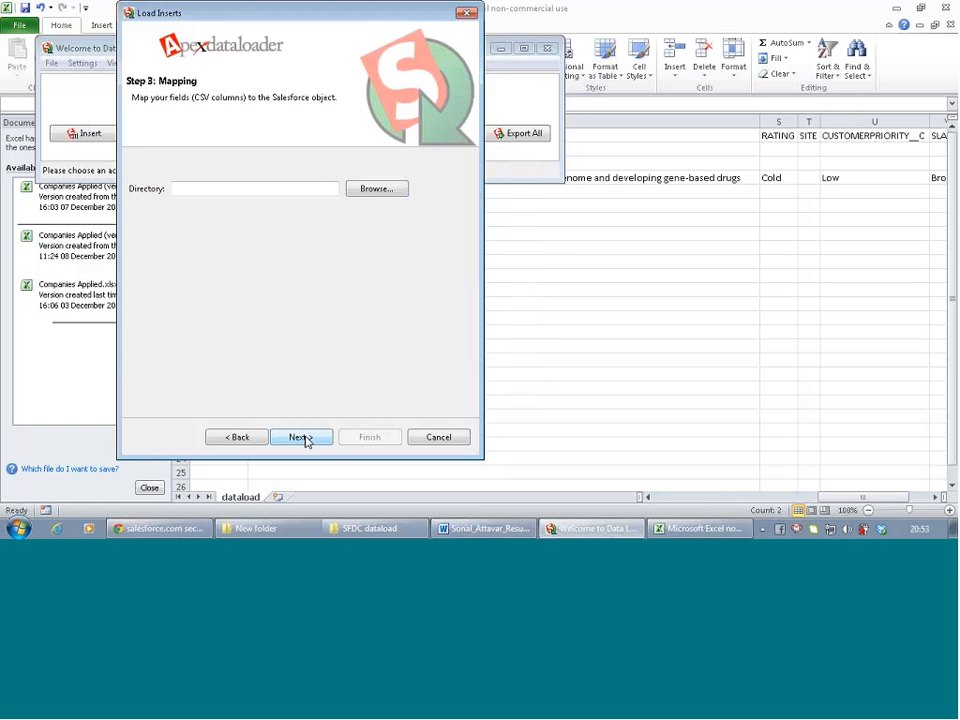
Set the success and error output folder to F:\SFDC\SFDC dataload and finish the wizard
click(376, 189)
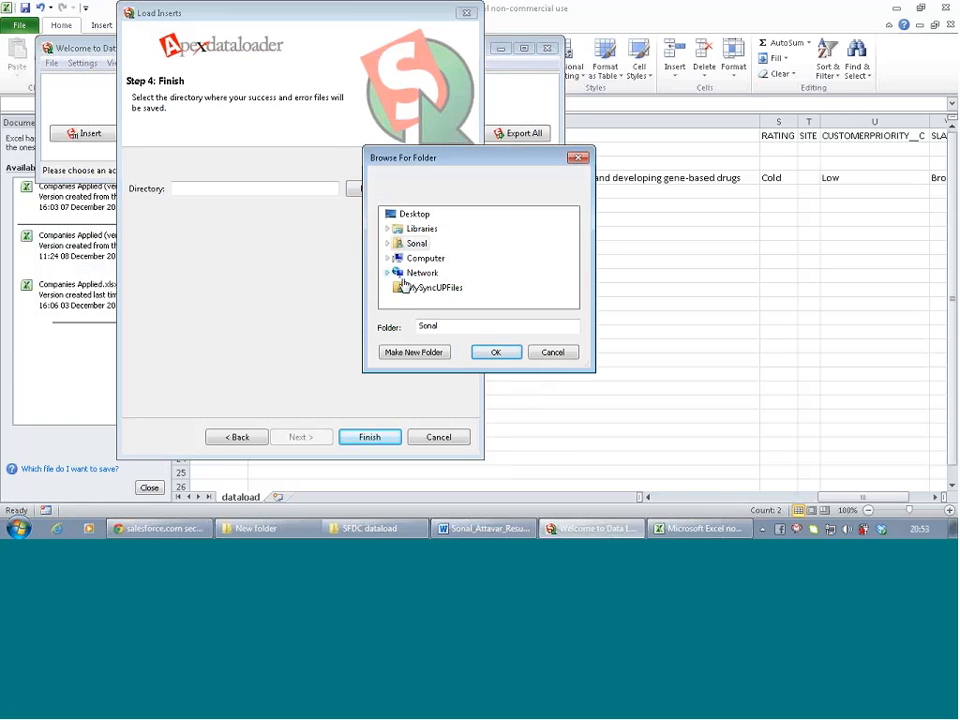
click(546, 356)
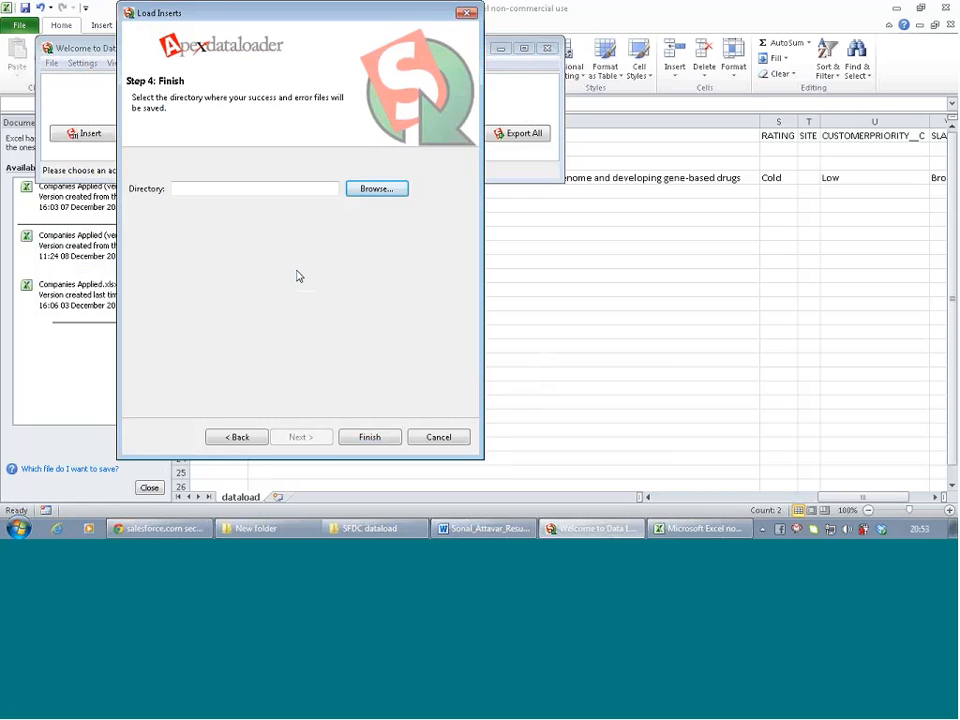
click(376, 189)
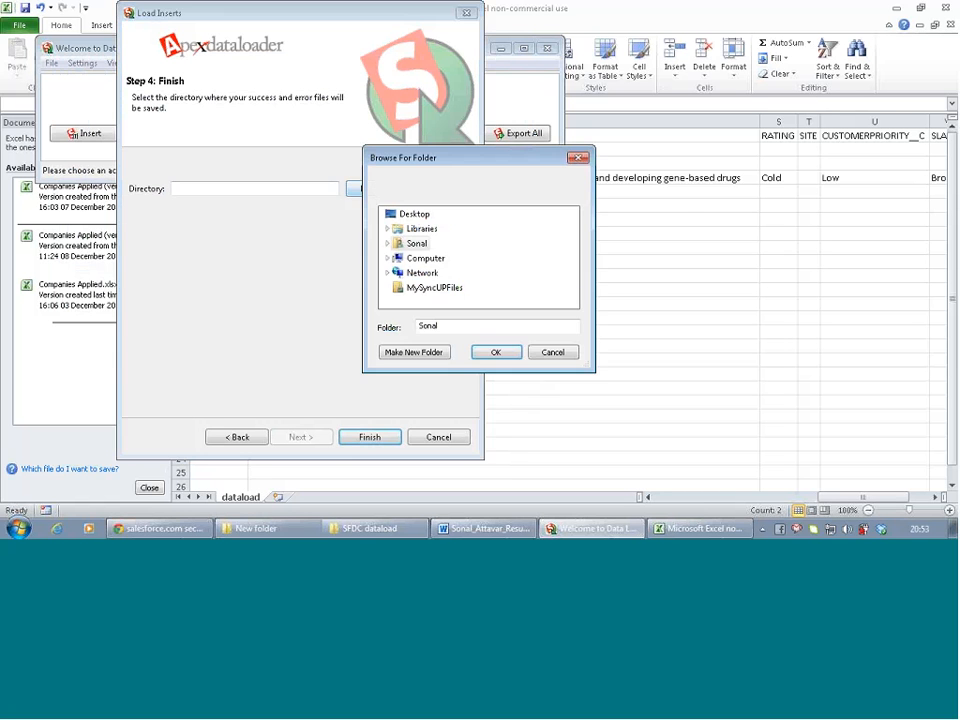
click(387, 258)
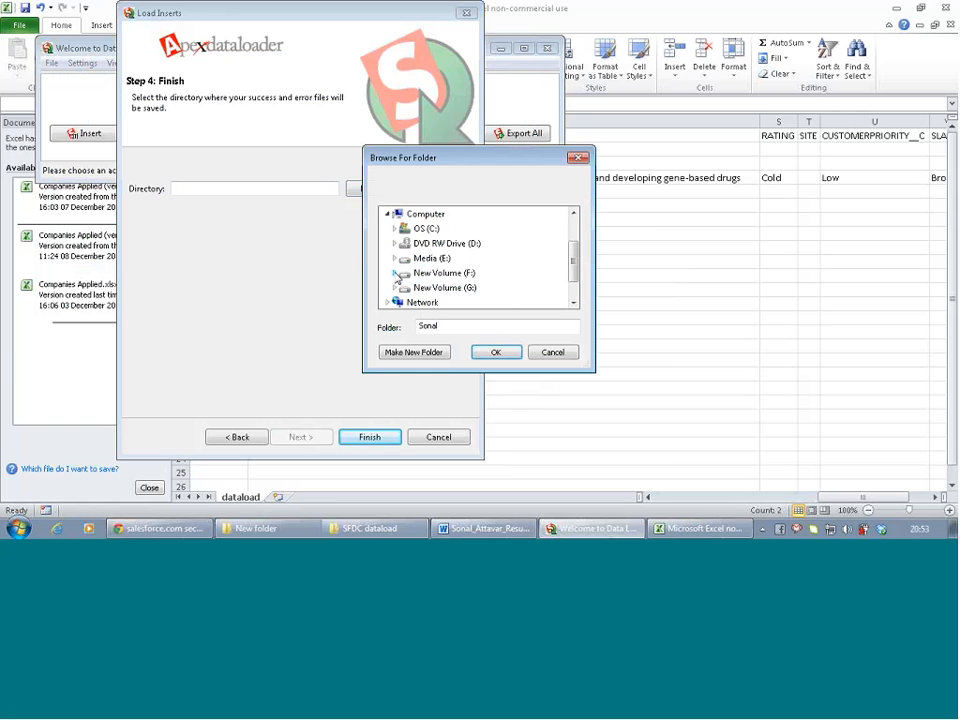
click(394, 273)
click(414, 279)
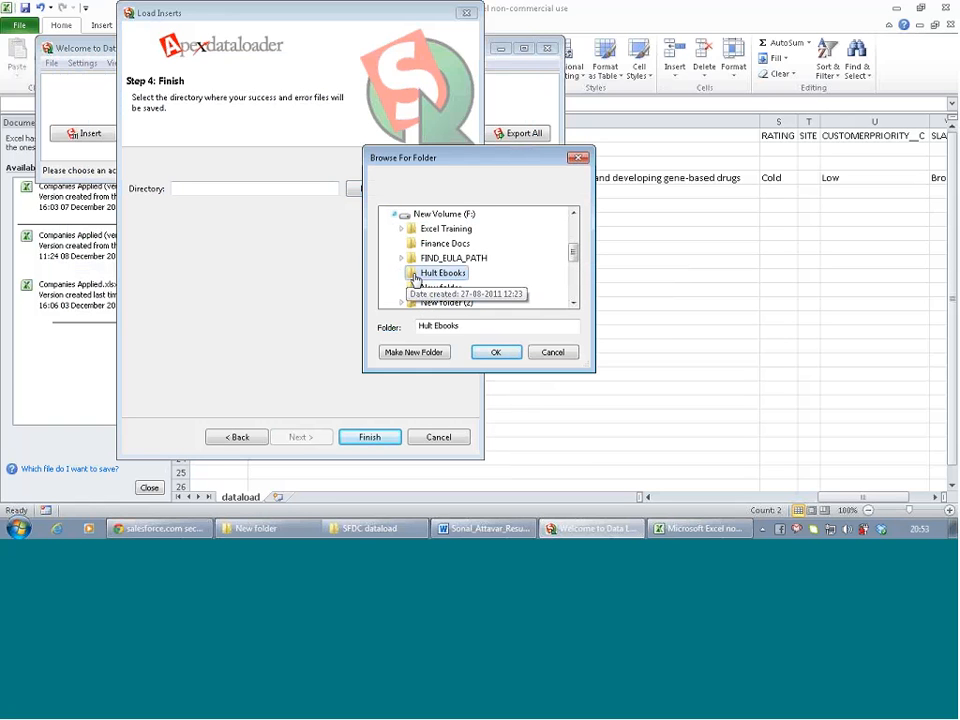
scroll(414, 281, down, 3)
click(414, 287)
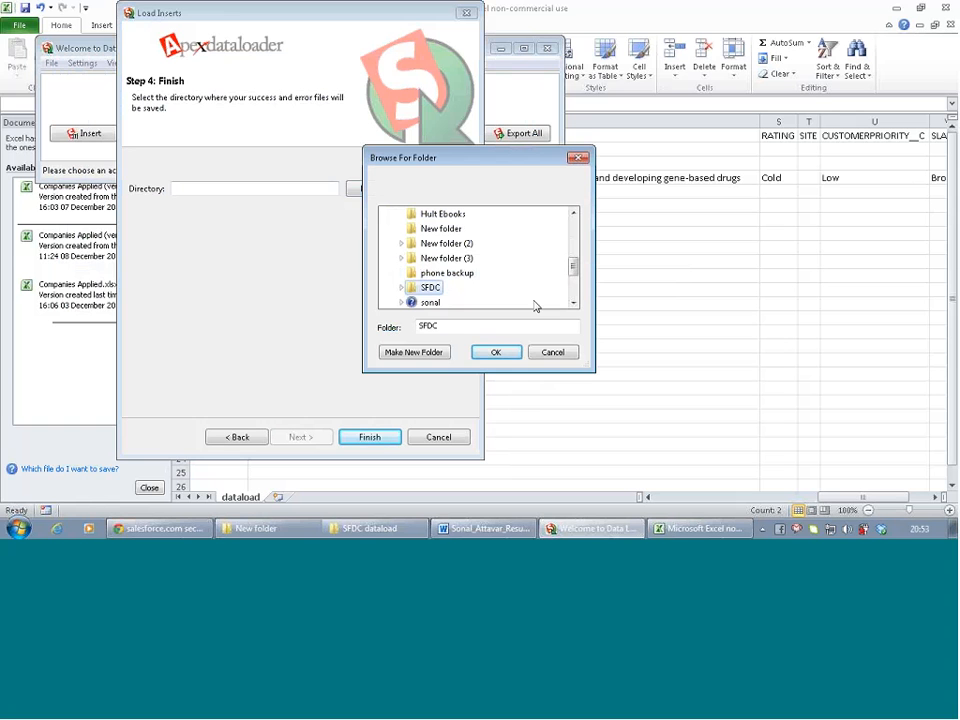
click(401, 287)
click(417, 301)
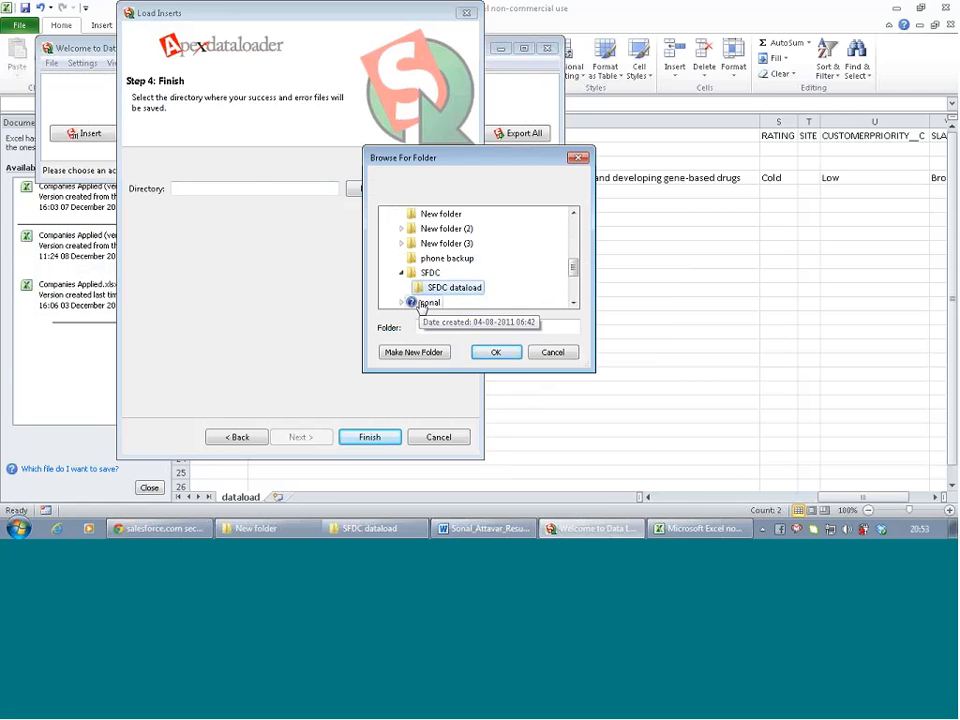
click(504, 354)
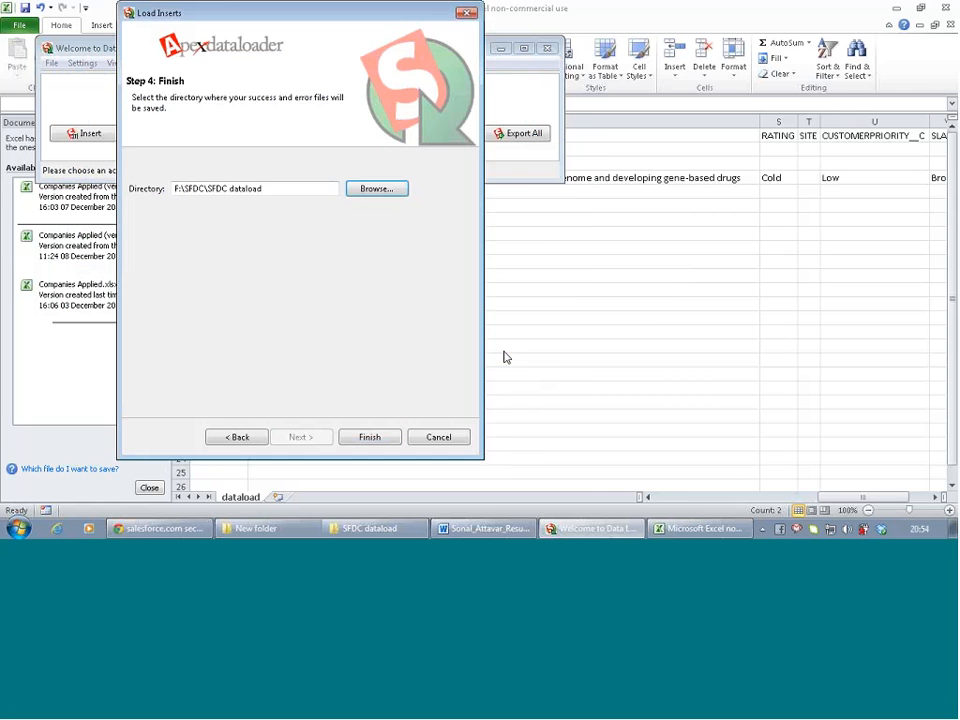
click(370, 437)
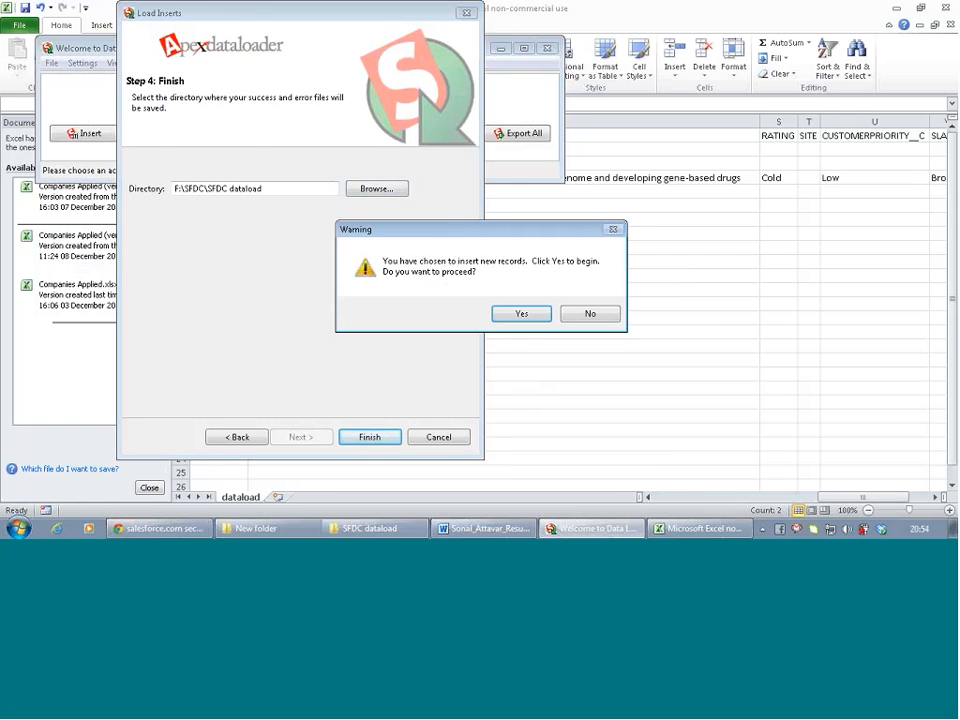
Run the insert and review the error file showing GenePoint's invalid SLA Expiration Date
click(531, 317)
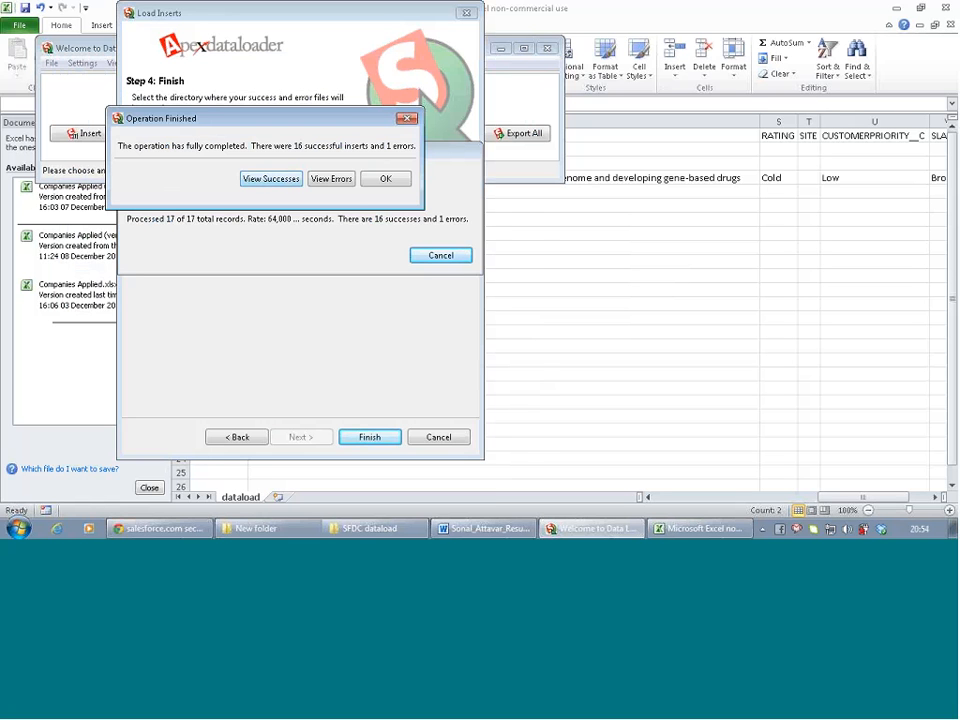
click(331, 178)
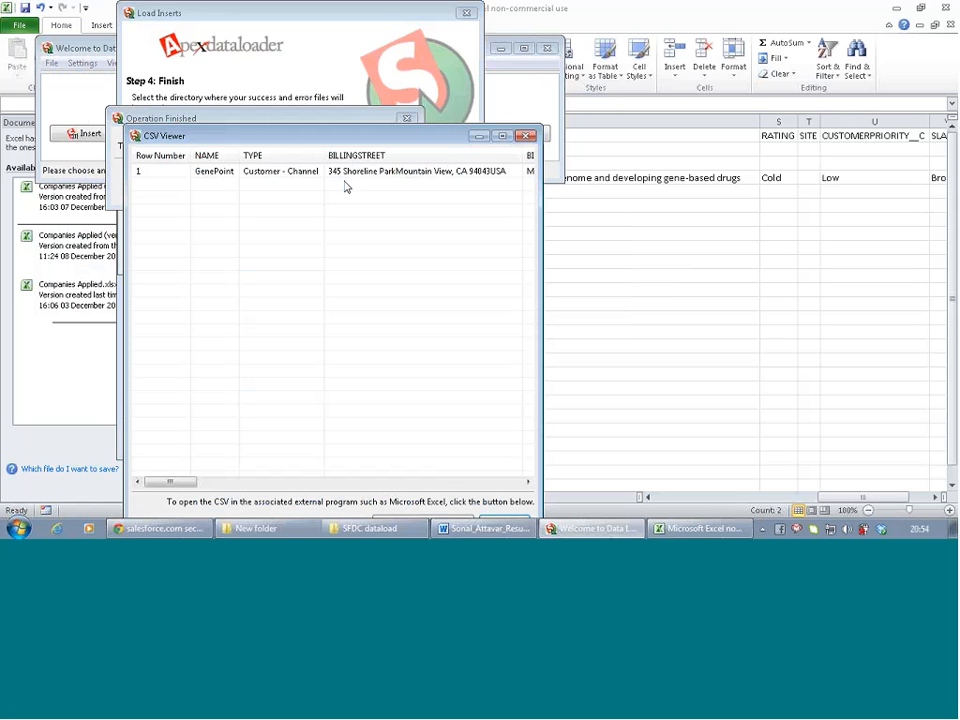
middle_click(290, 189)
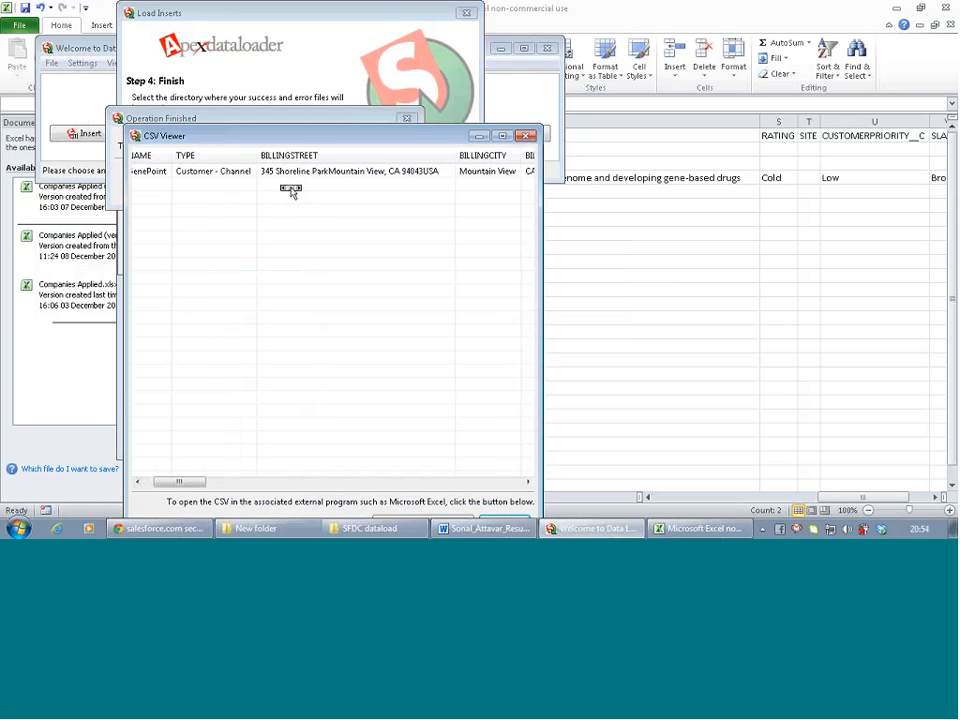
mouse_move(193, 484)
mouse_down()
mouse_move(416, 515)
mouse_move(553, 508)
mouse_up()
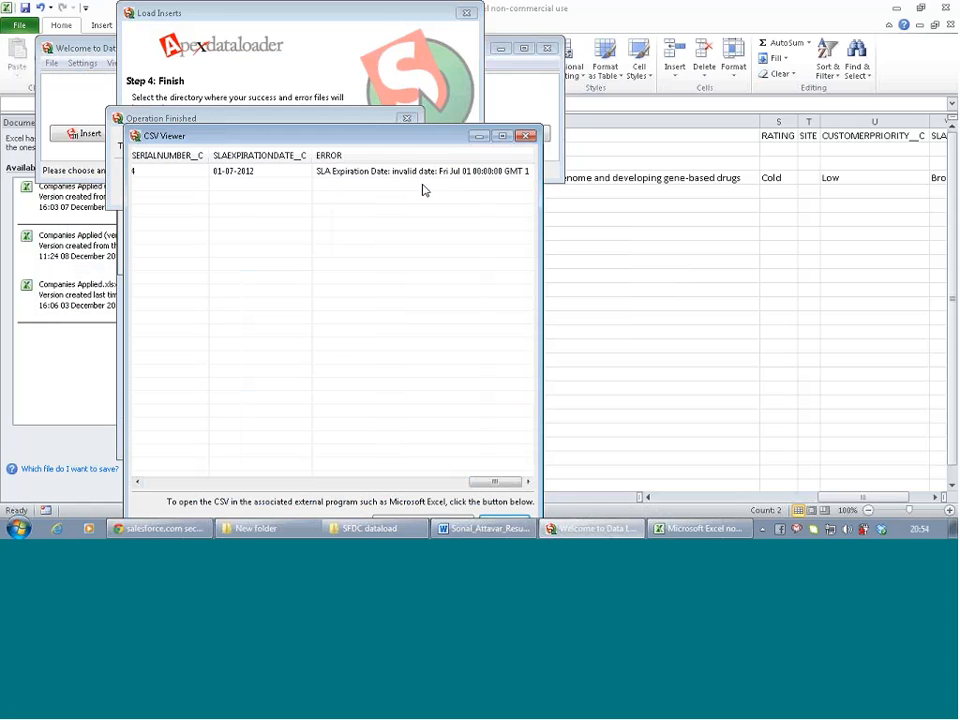
drag(494, 481, 168, 518)
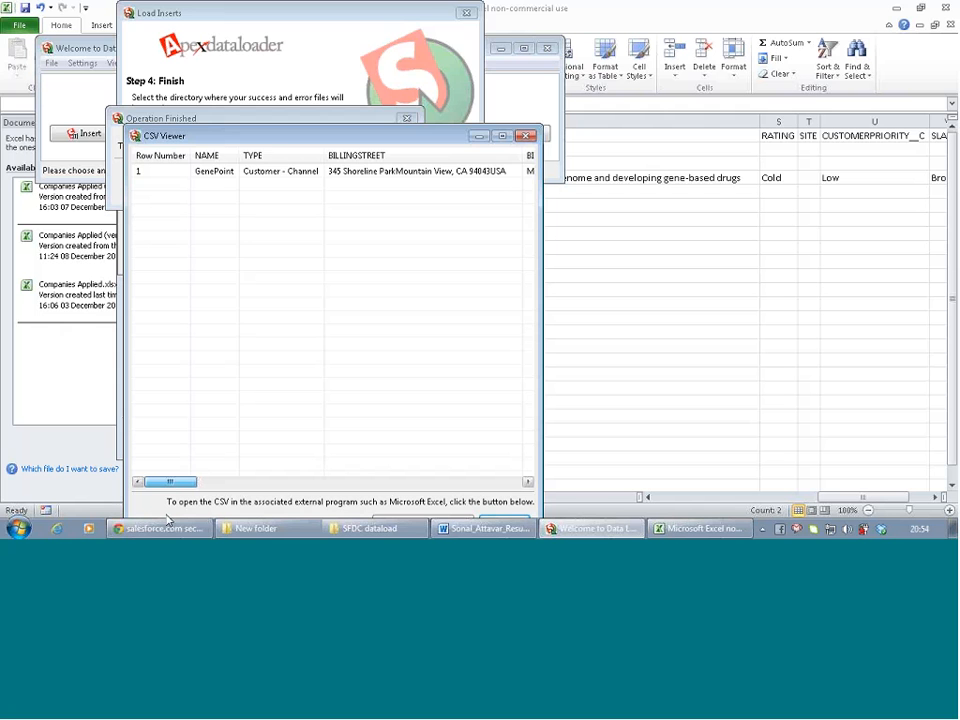
drag(168, 518, 146, 463)
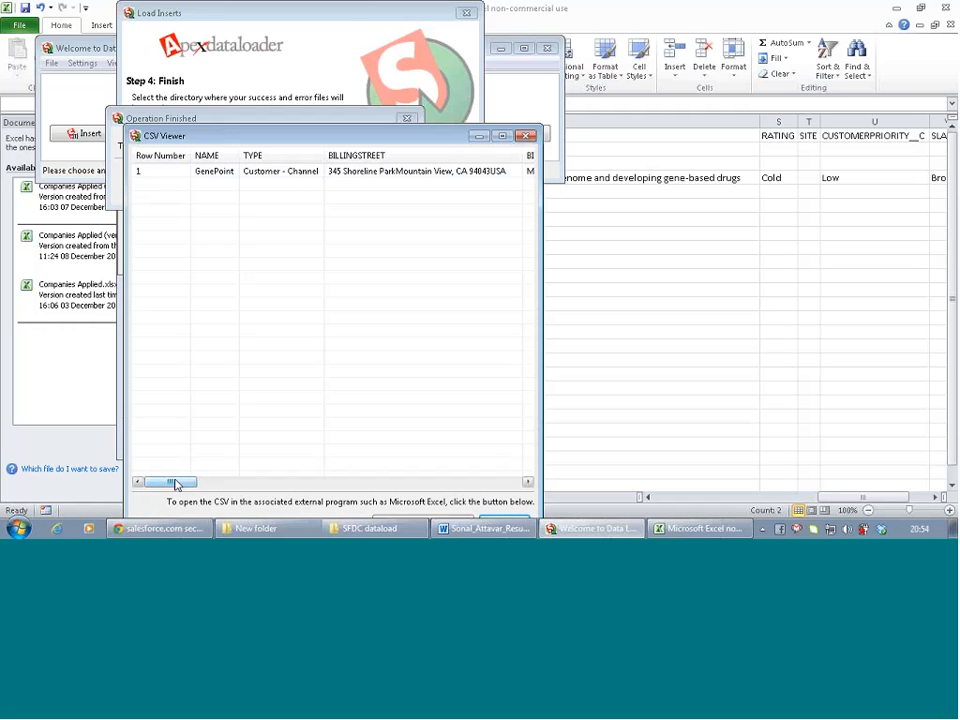
drag(171, 488, 535, 511)
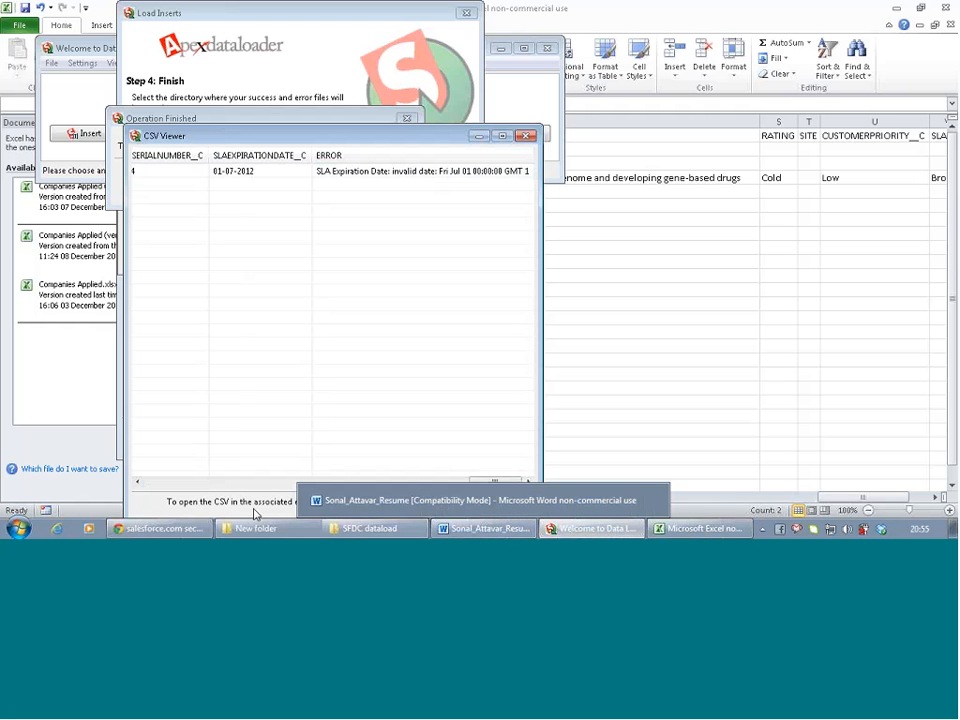
Switch back to the Salesforce All Users page in Chrome
click(161, 533)
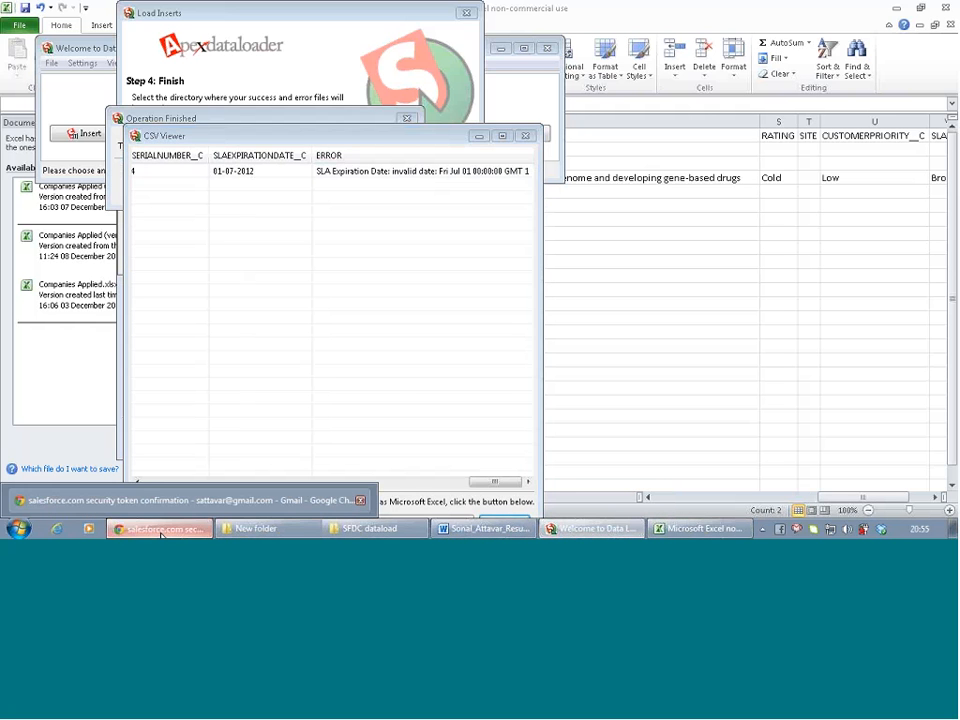
click(175, 500)
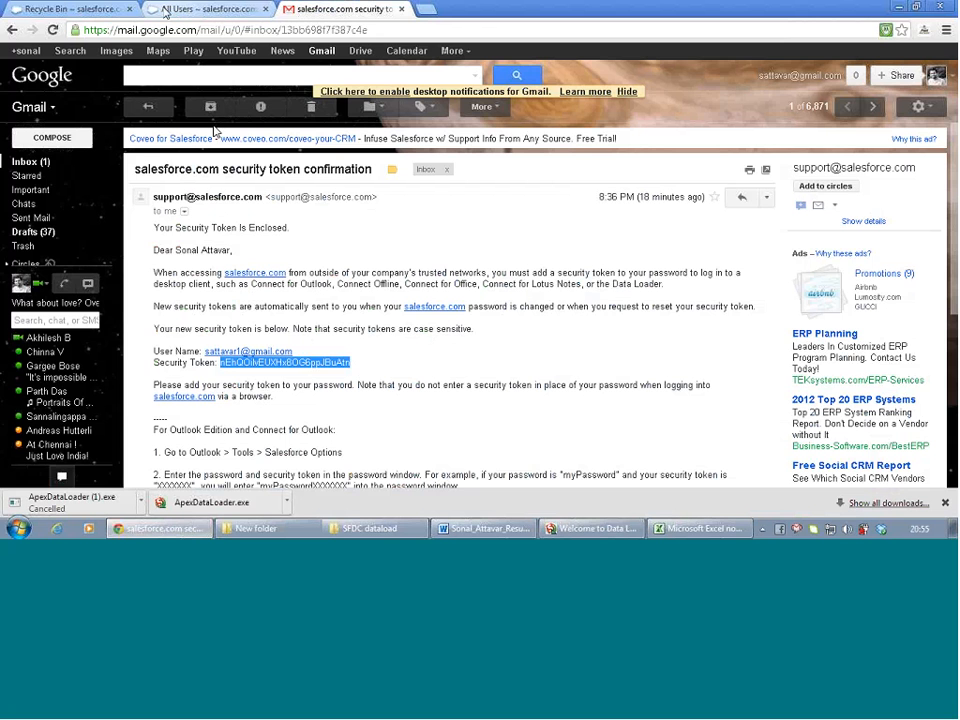
click(192, 12)
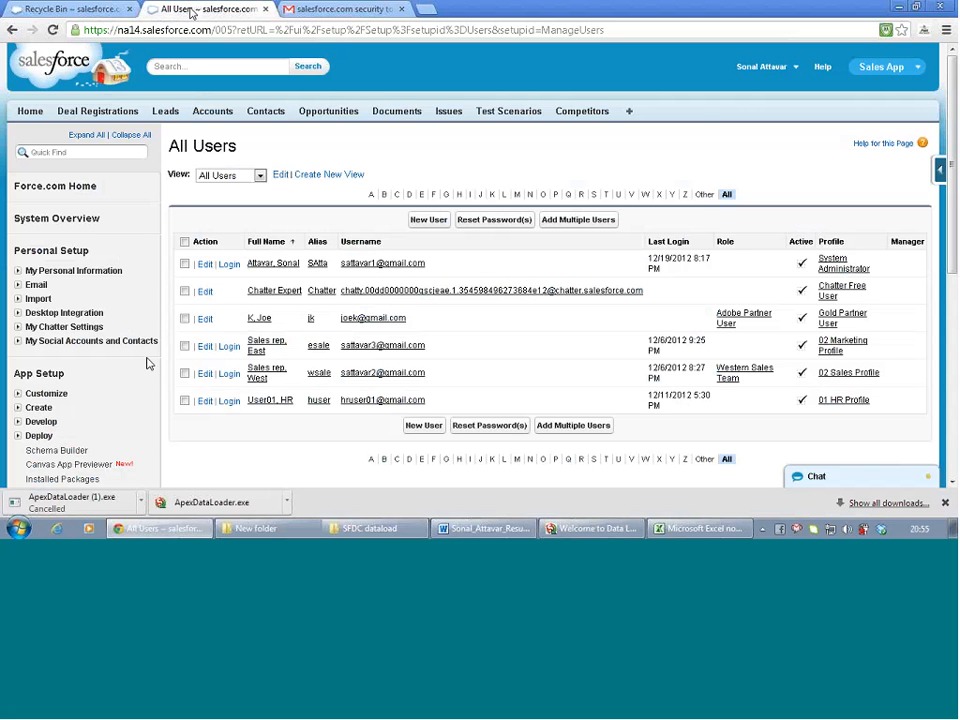
Go from Setup's Create > Objects to the Accounts home page listing recent accounts
scroll(60, 326, down, 5)
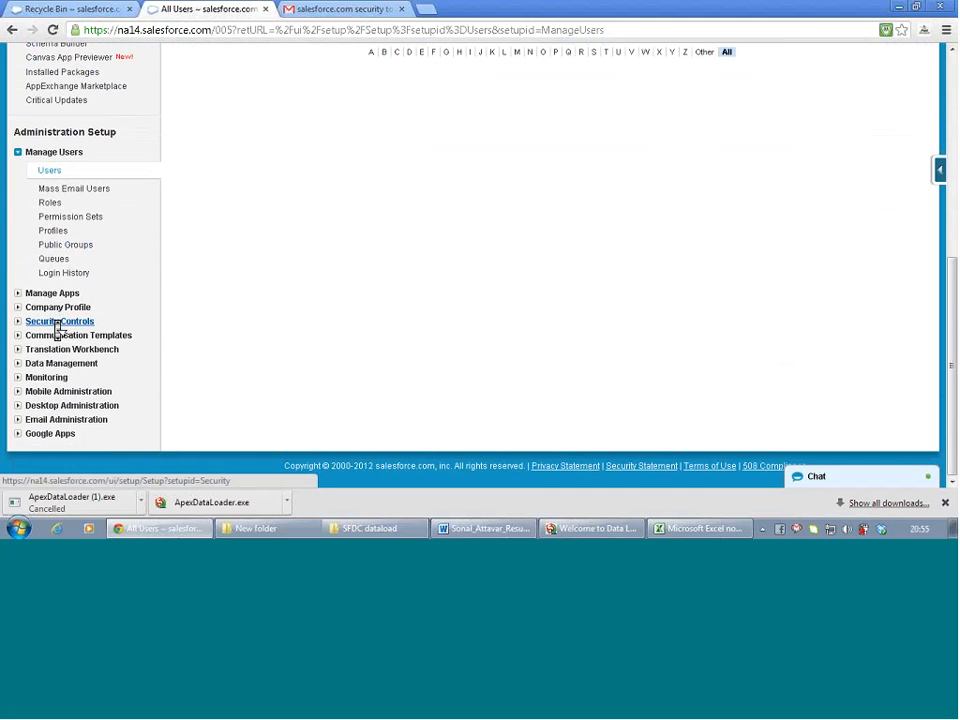
scroll(127, 221, up, 2)
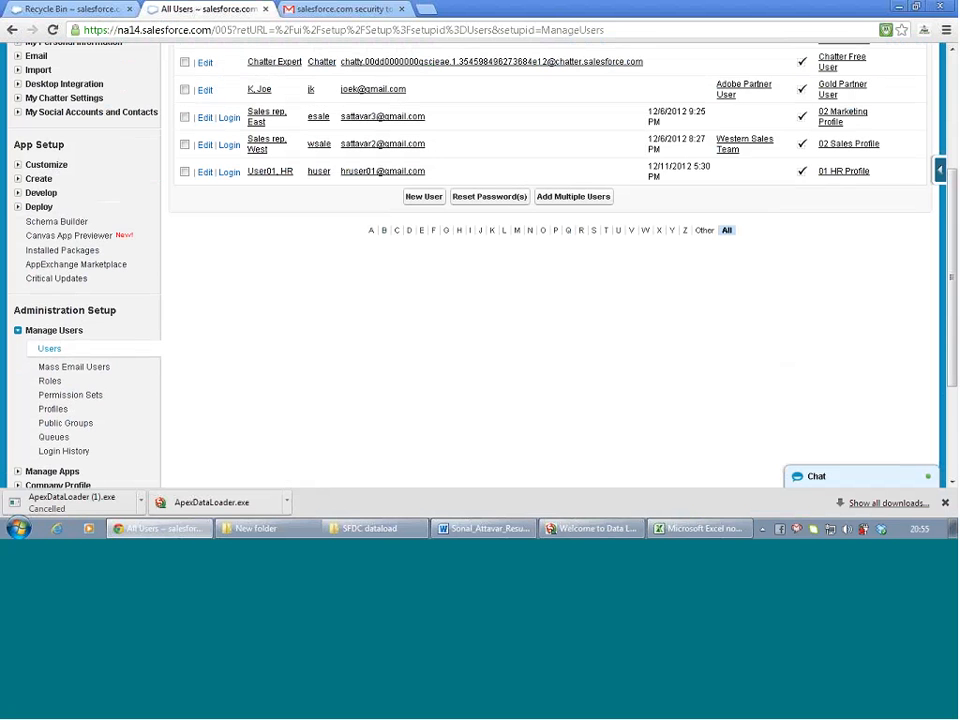
click(17, 178)
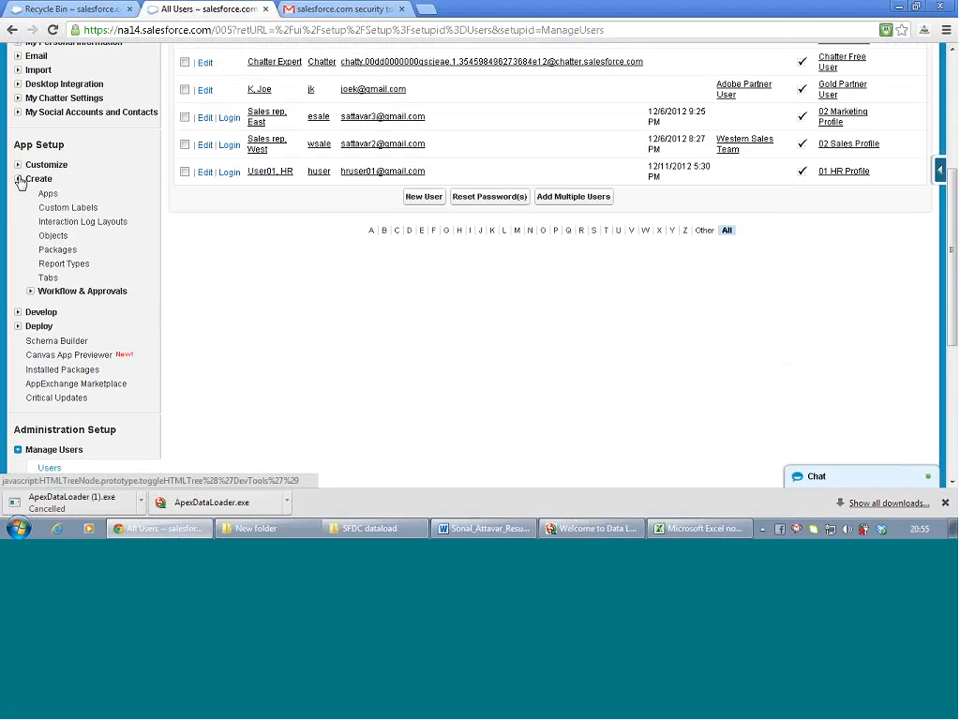
click(68, 238)
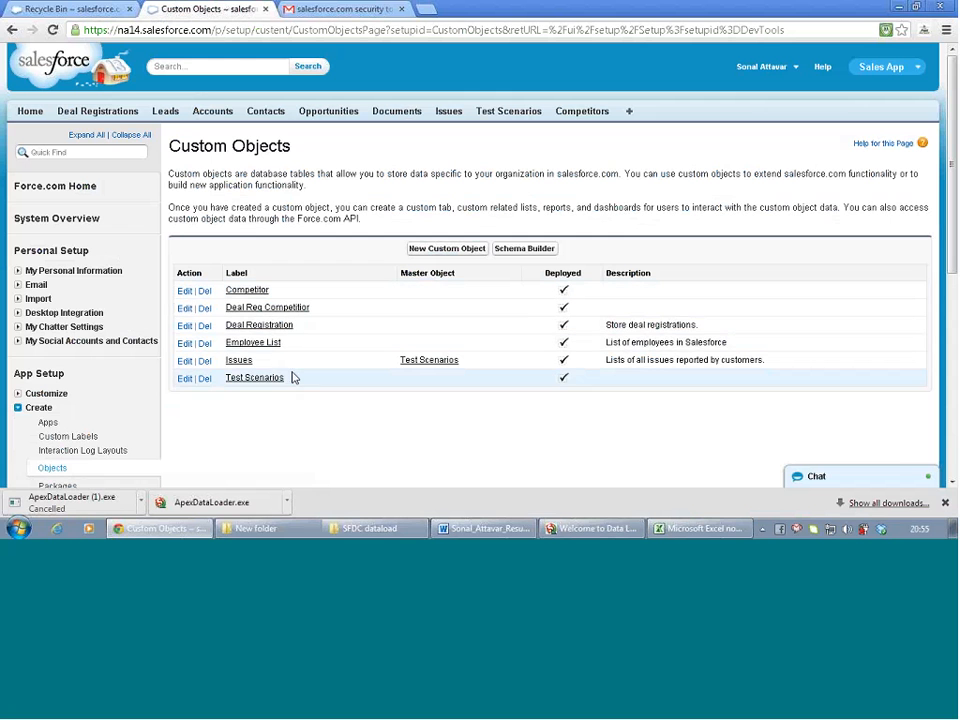
click(205, 112)
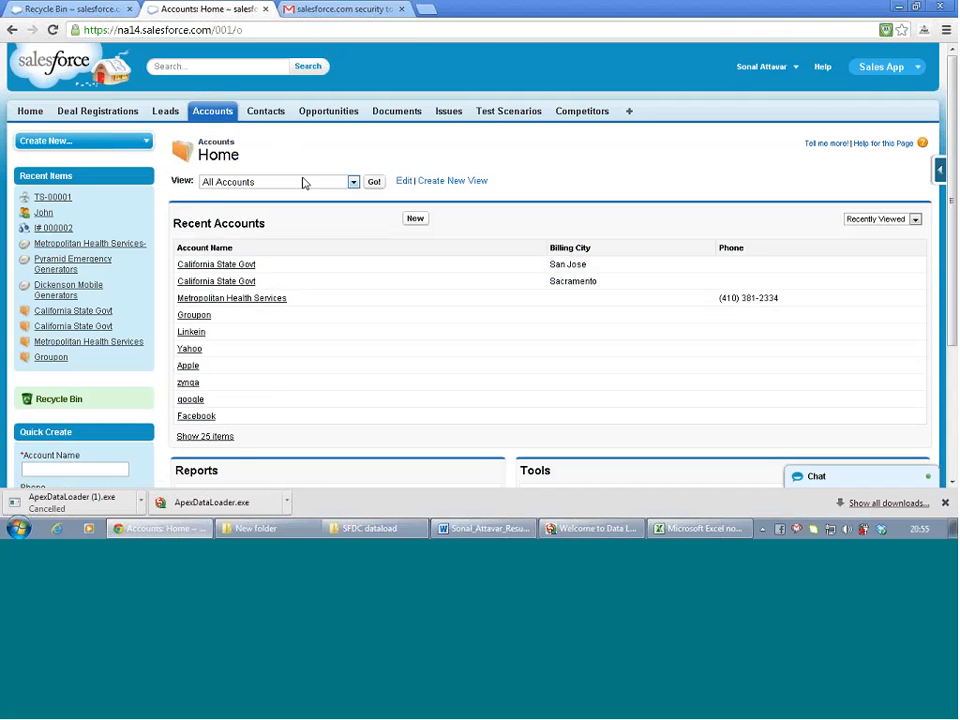
click(714, 532)
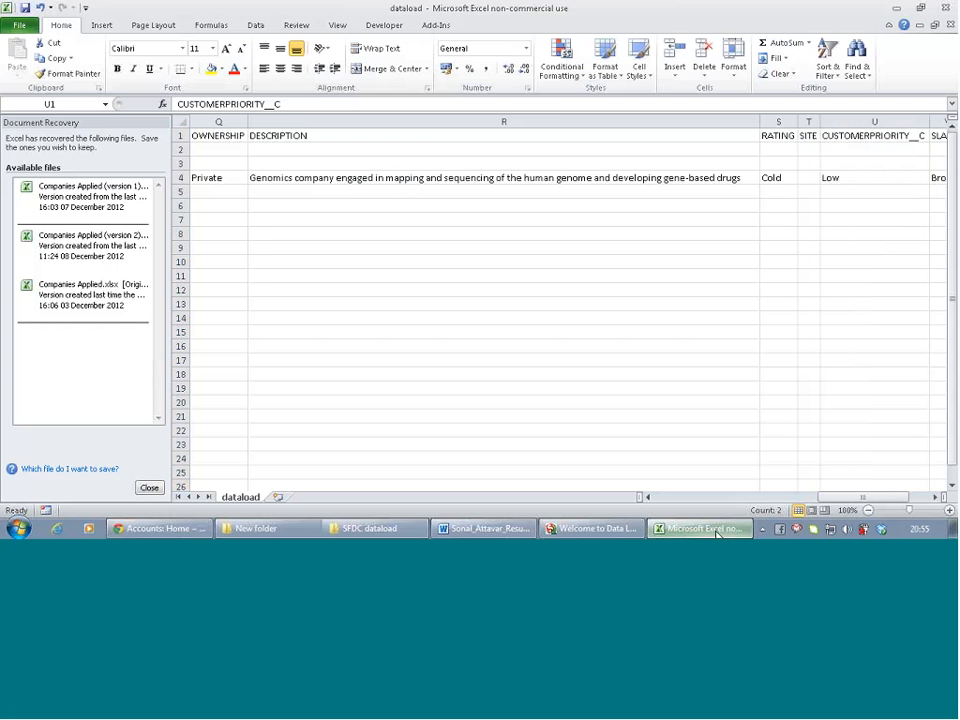
click(714, 532)
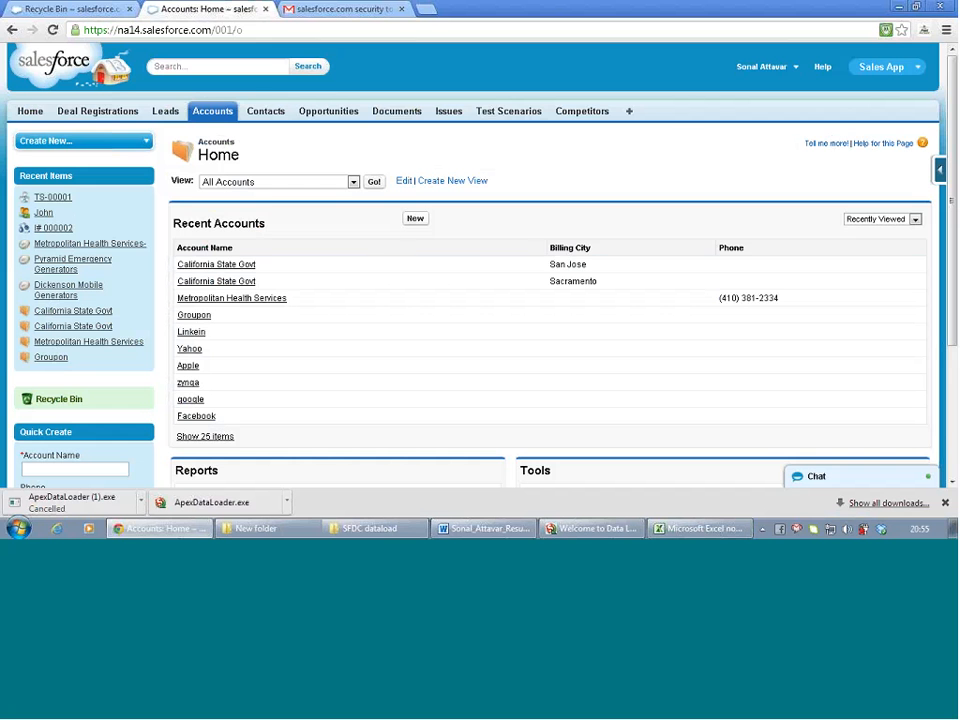
click(738, 83)
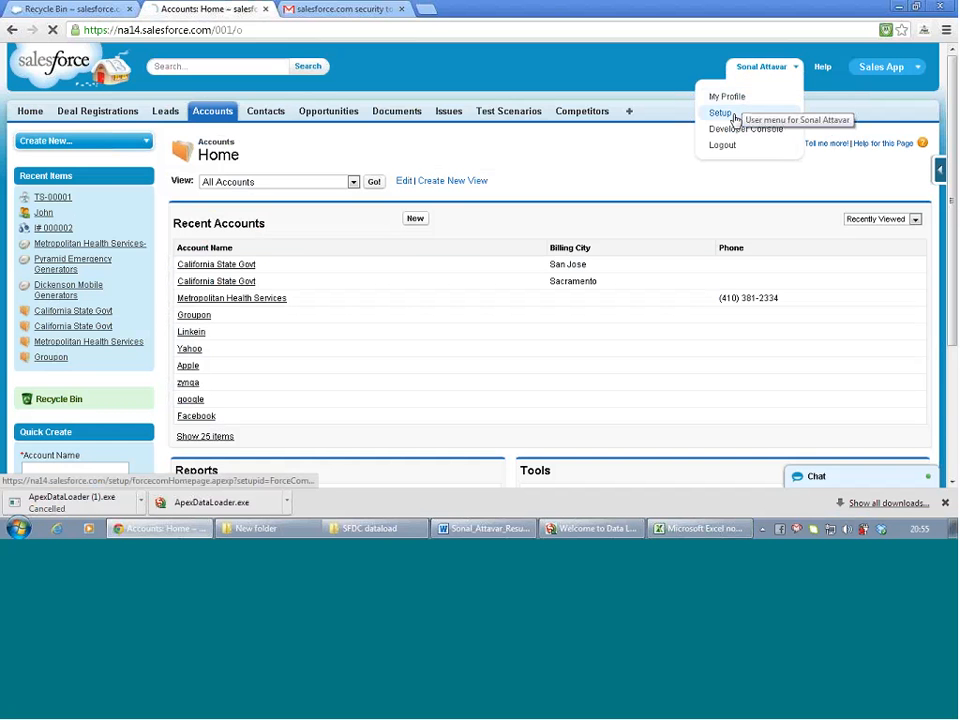
Check the Account validation rules under Customize > Accounts, finding none defined
click(737, 113)
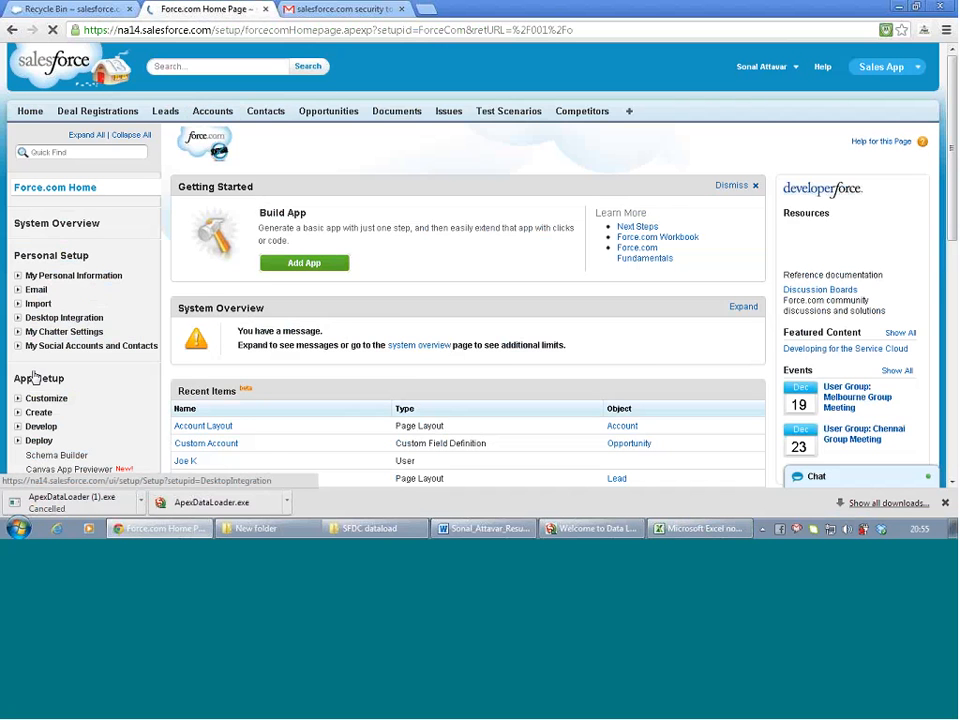
scroll(36, 378, down, 1)
click(17, 328)
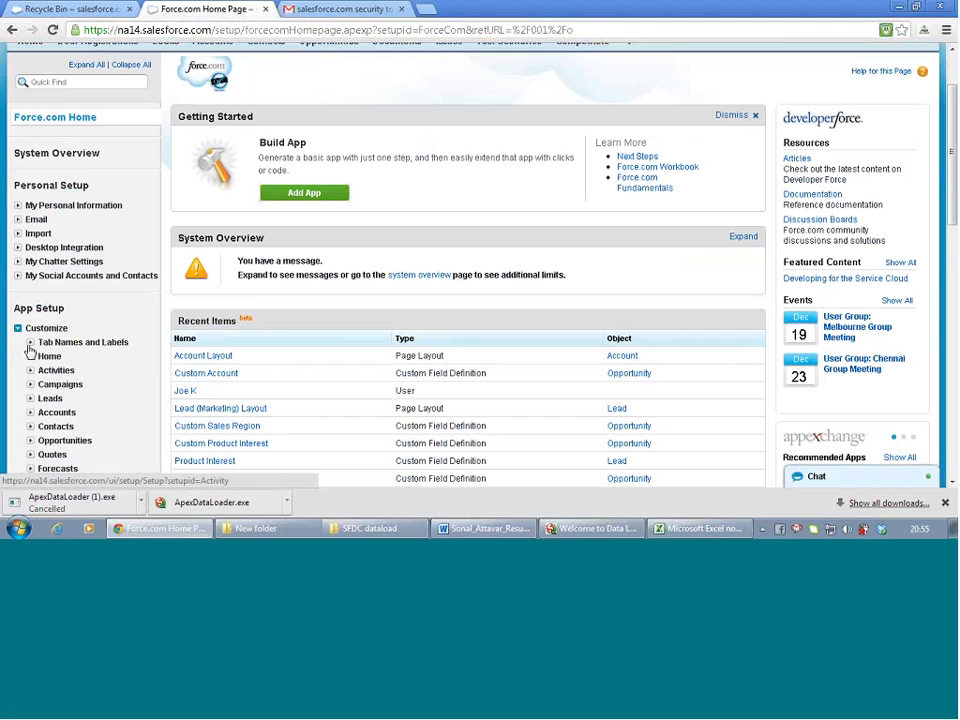
scroll(28, 378, down, 1)
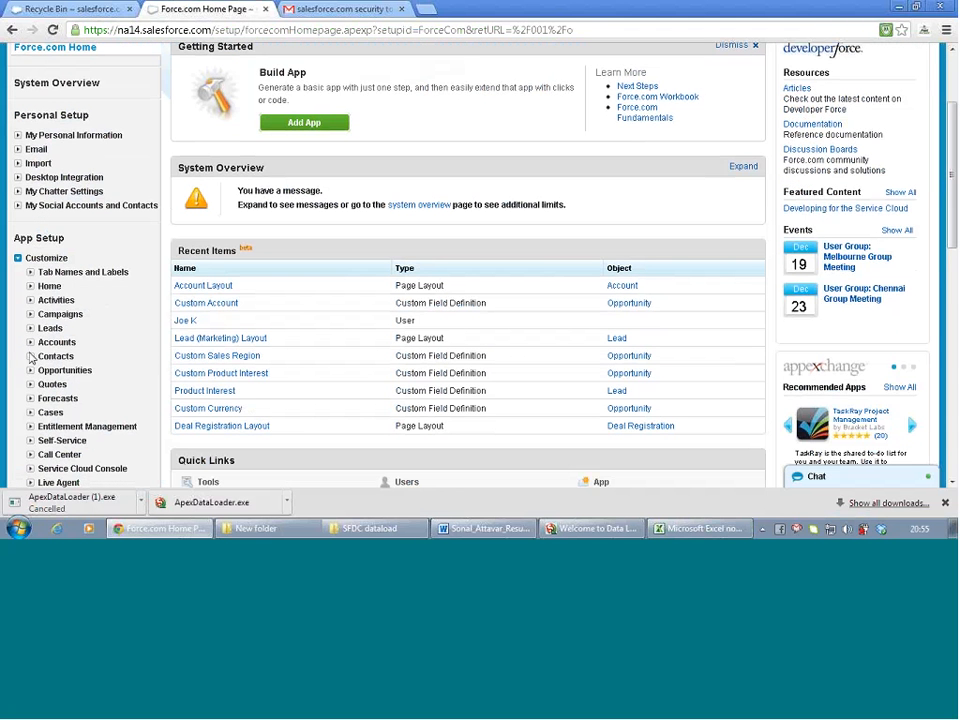
click(30, 342)
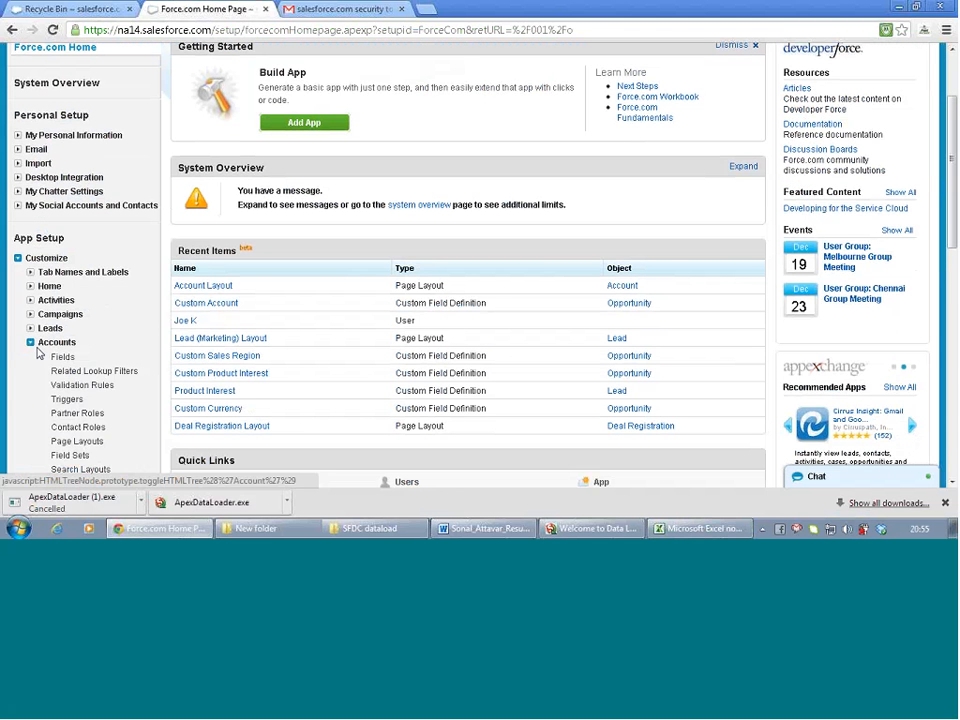
scroll(82, 398, up, 2)
scroll(81, 398, down, 2)
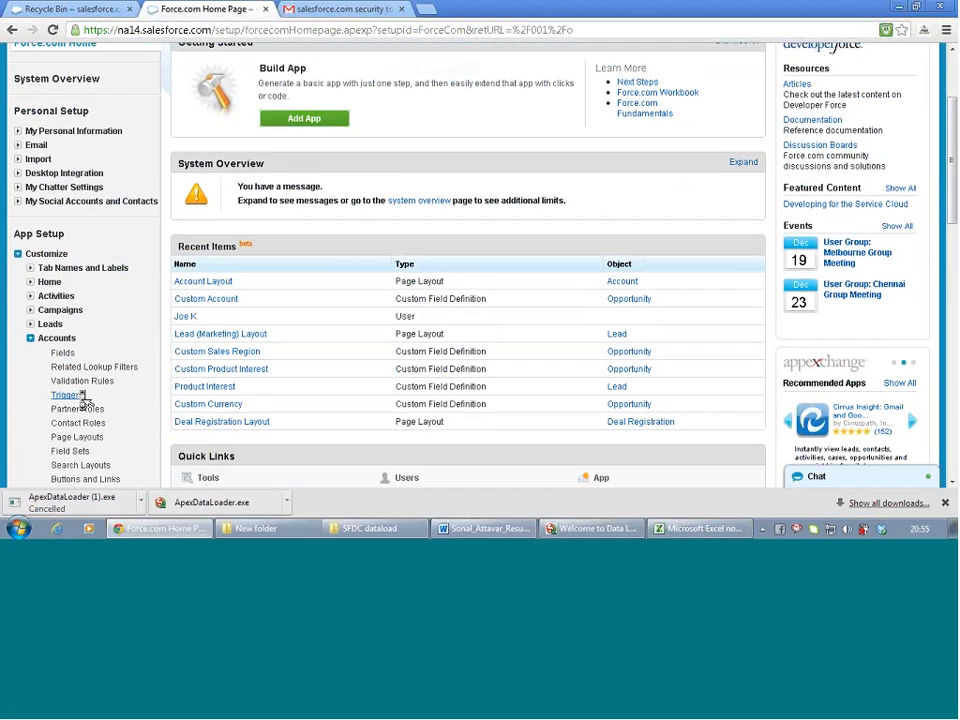
click(78, 381)
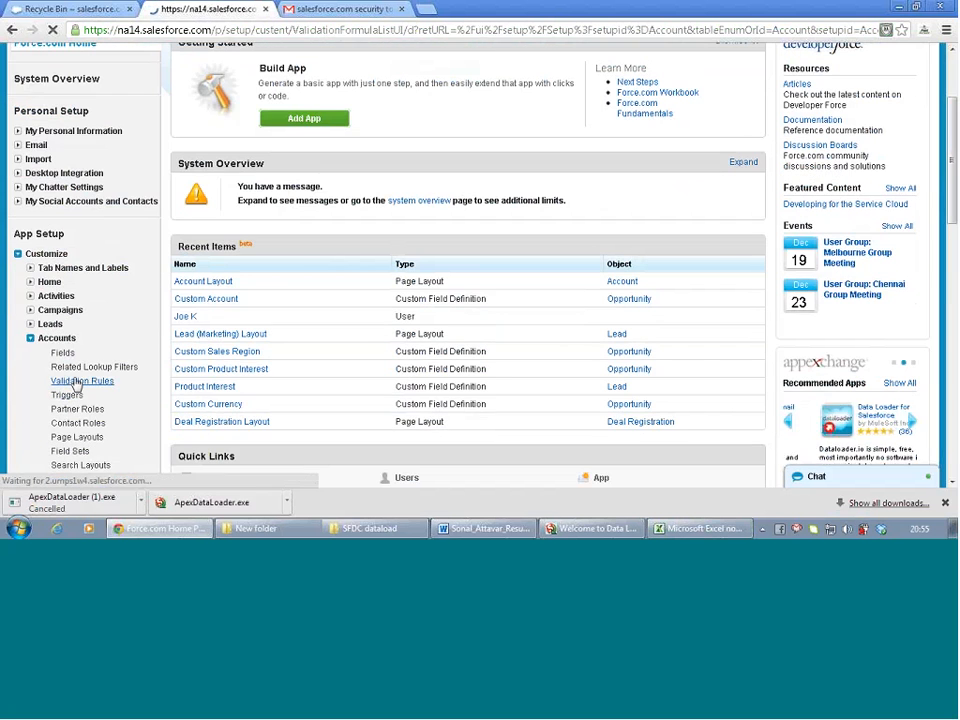
scroll(364, 313, down, 1)
scroll(364, 316, down, 4)
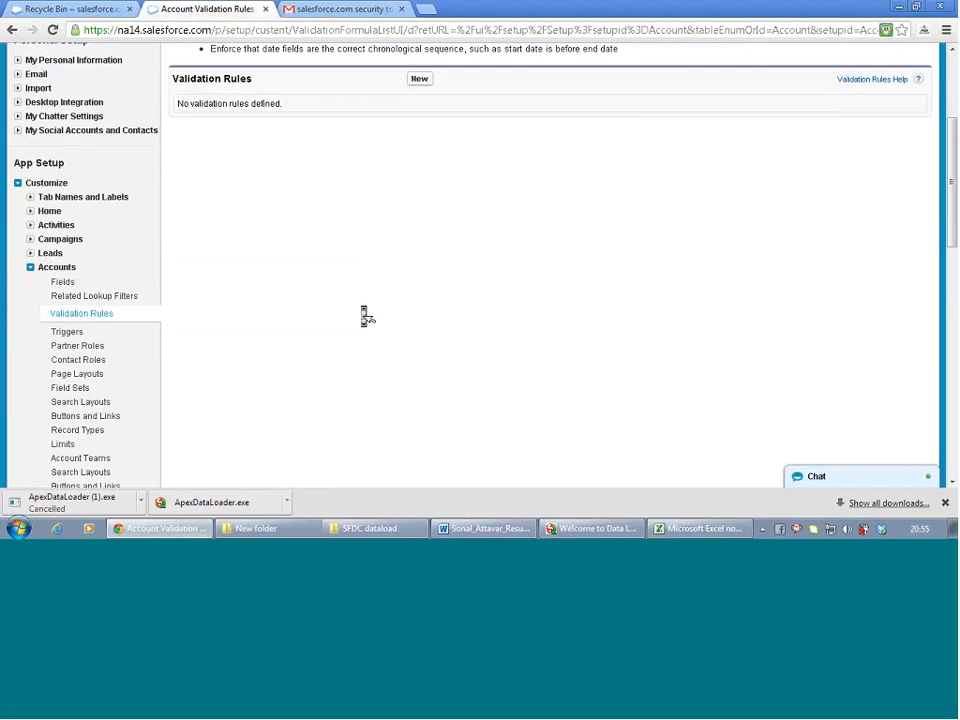
scroll(364, 316, up, 5)
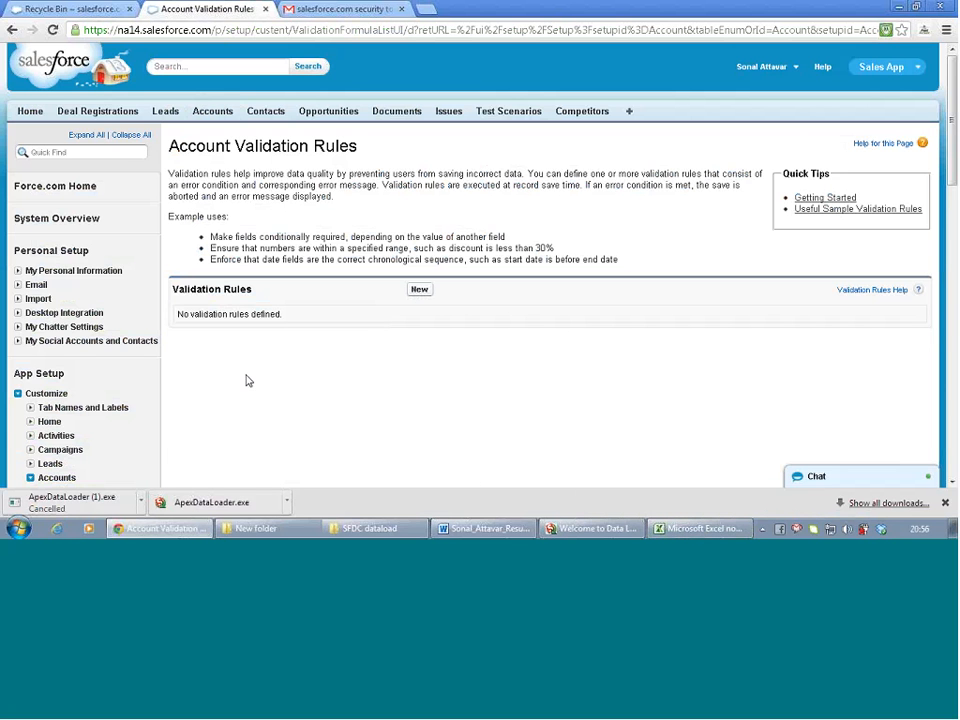
scroll(248, 383, down, 3)
scroll(250, 385, down, 1)
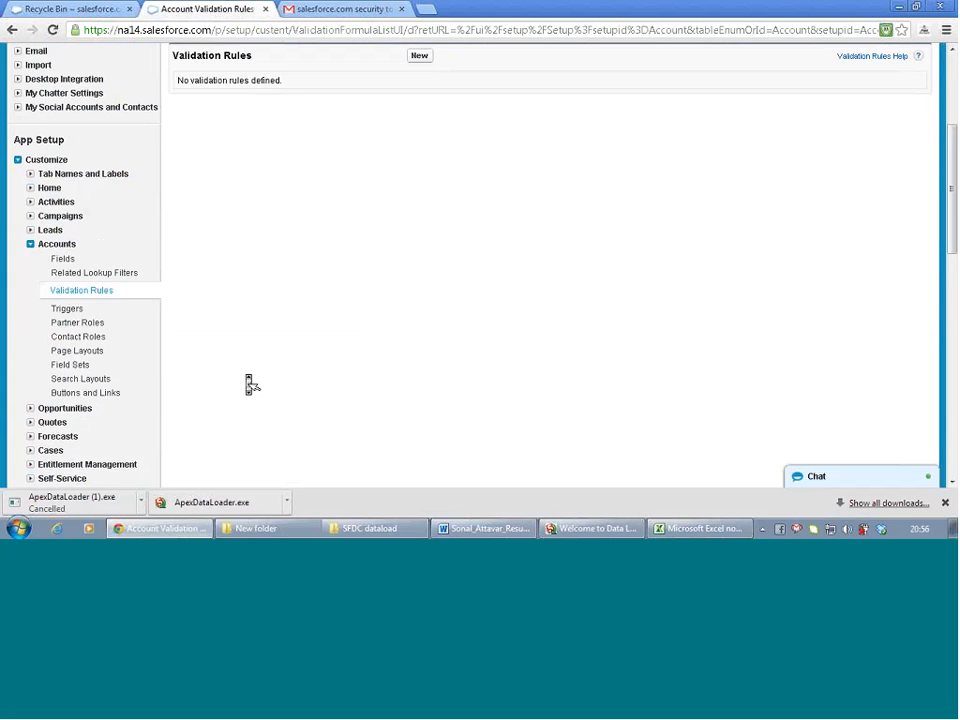
scroll(250, 385, down, 4)
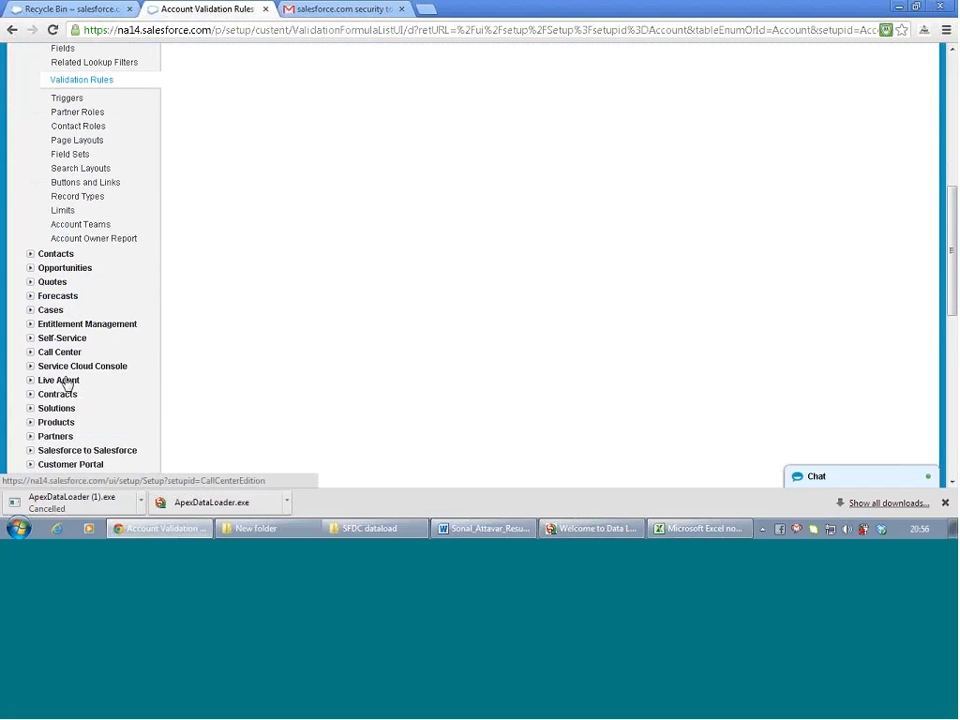
scroll(65, 385, down, 1)
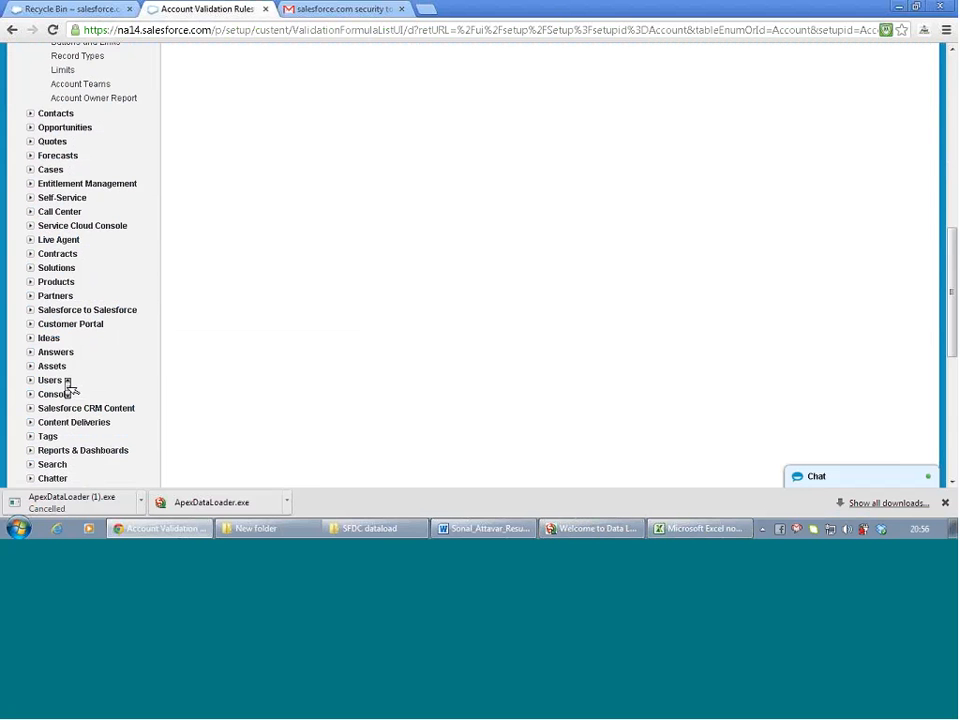
Check the Case validation rules, also empty, then bring the dataload workbook forward
click(30, 170)
click(68, 199)
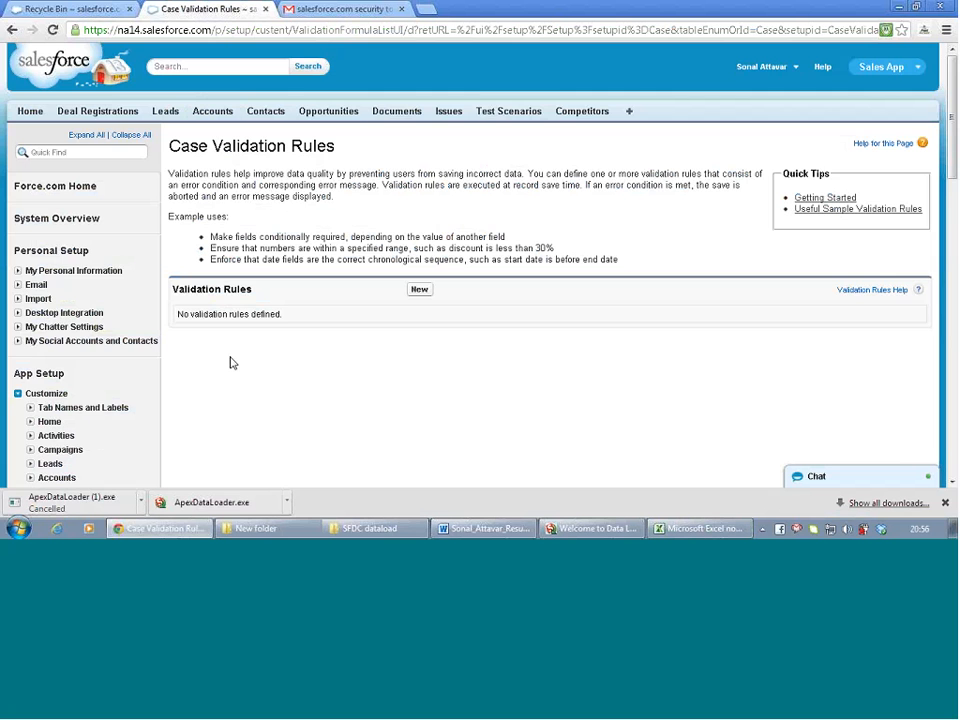
scroll(230, 363, down, 5)
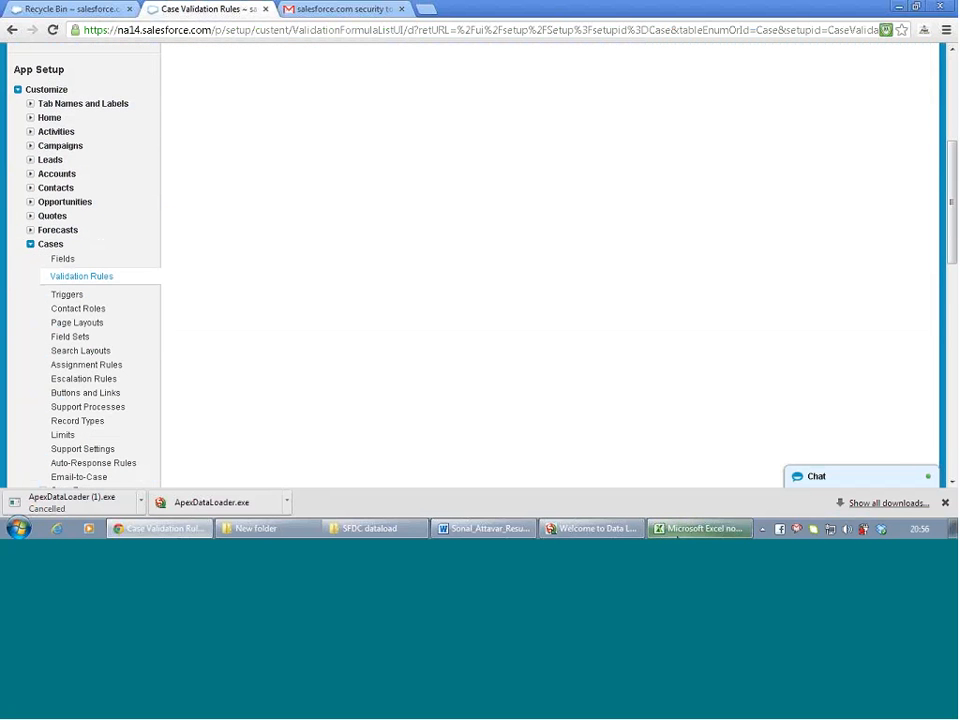
click(680, 530)
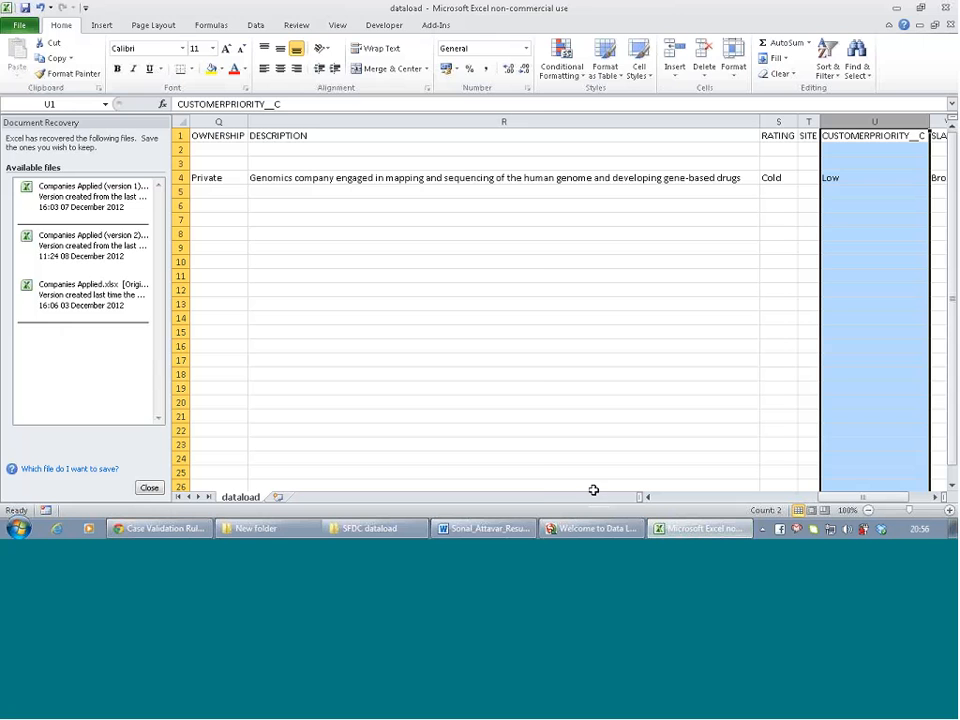
In Data Loader, inspect the error row rejecting 01-07-2012 as SLA Expiration Date
click(593, 530)
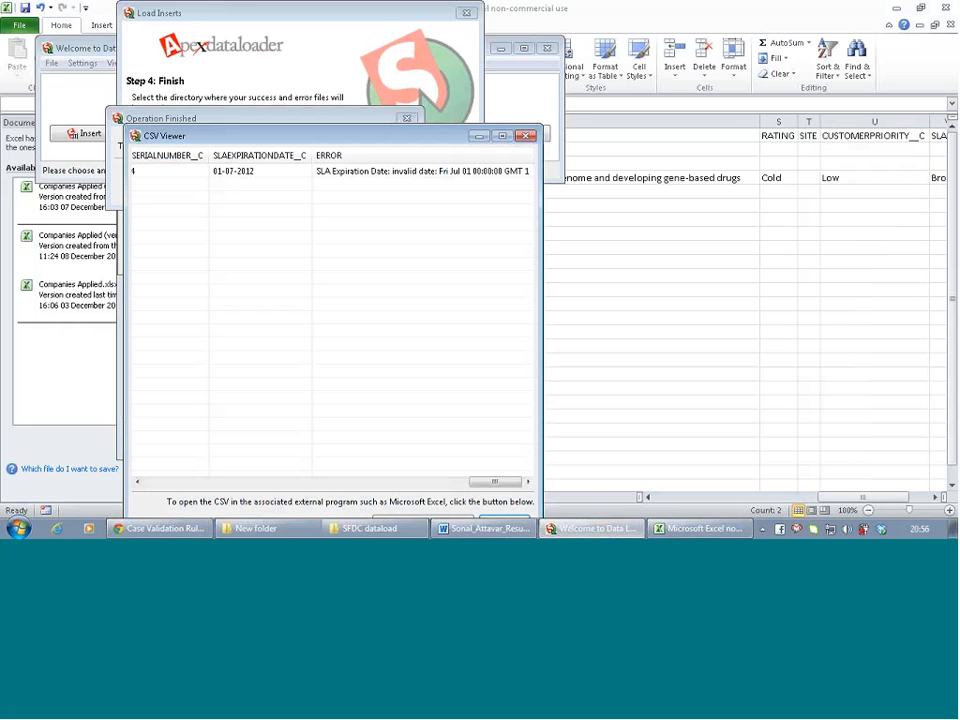
click(415, 172)
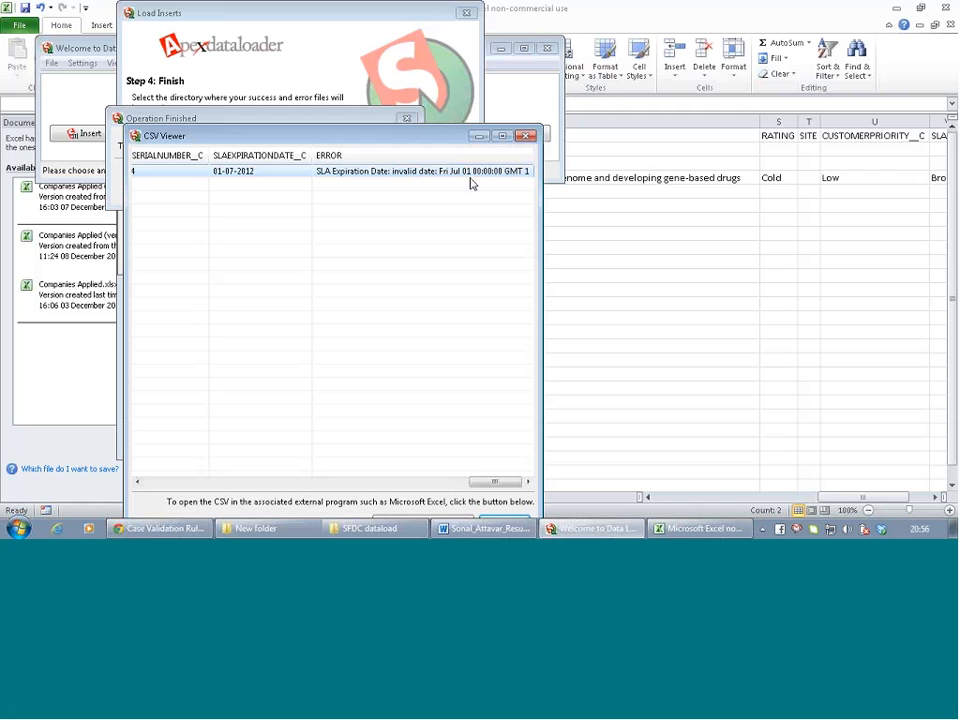
Return to Salesforce in Chrome and open the Accounts home page
click(165, 530)
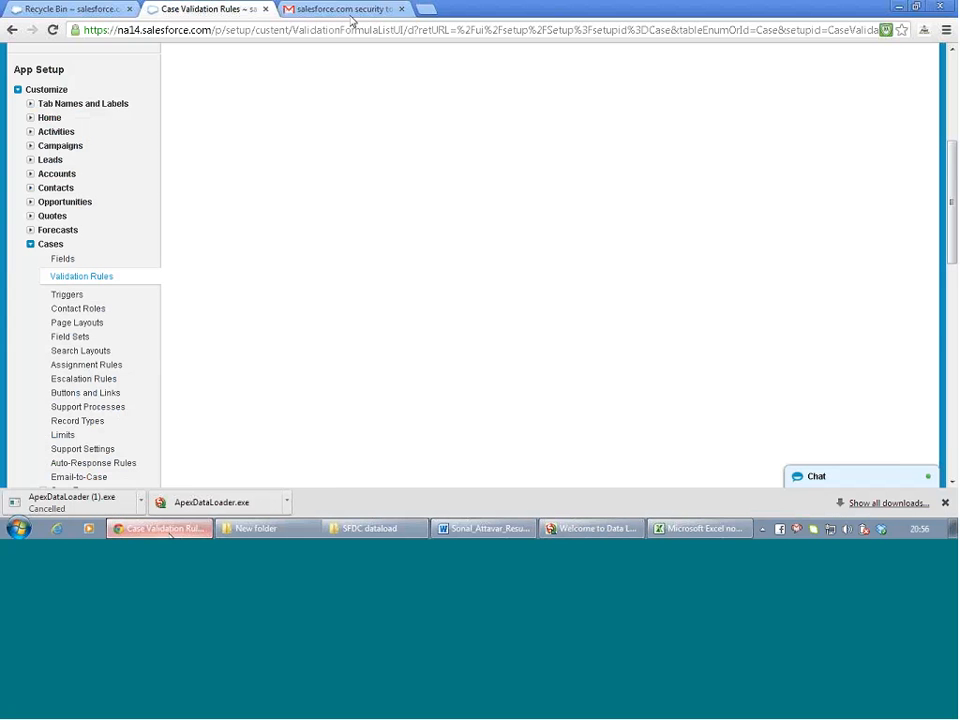
click(343, 10)
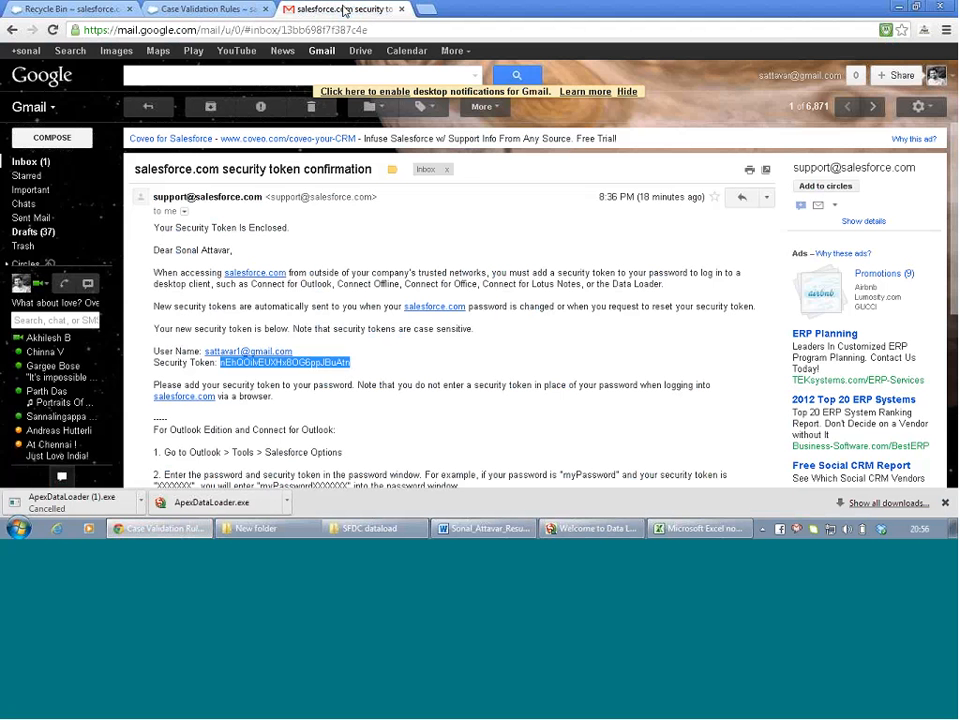
click(247, 8)
click(75, 8)
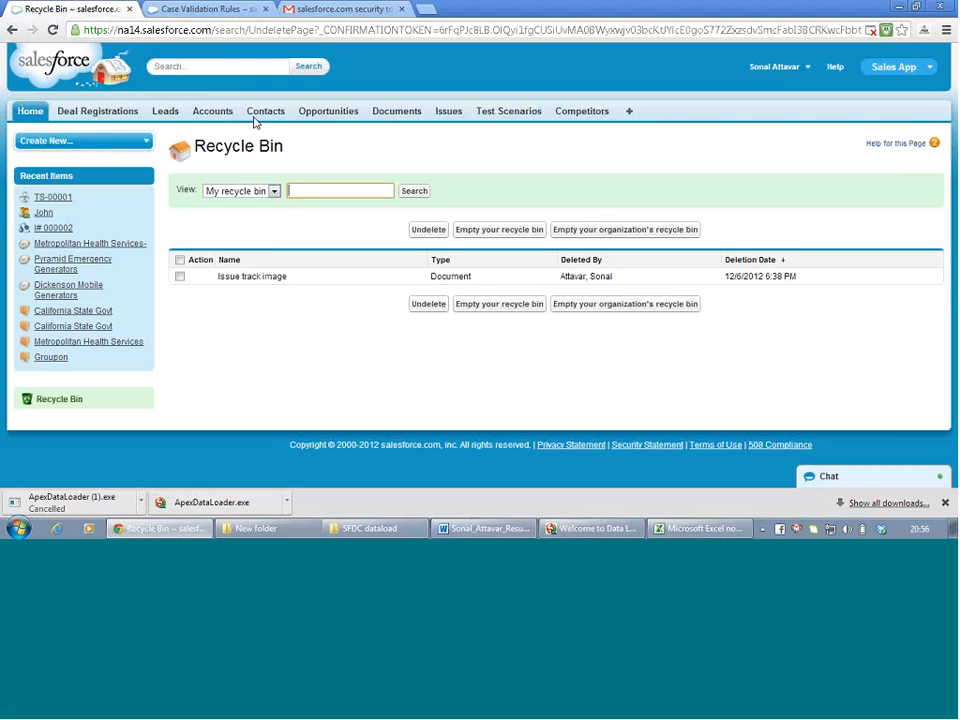
click(212, 111)
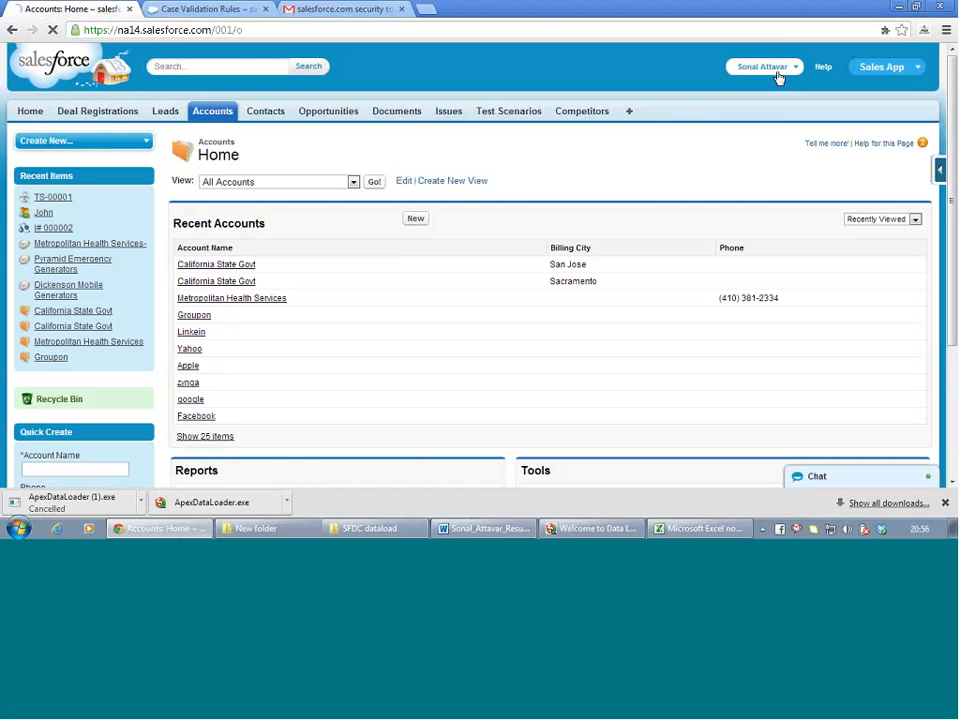
Open Setup and go to Customize > Accounts > Fields
click(772, 66)
click(759, 114)
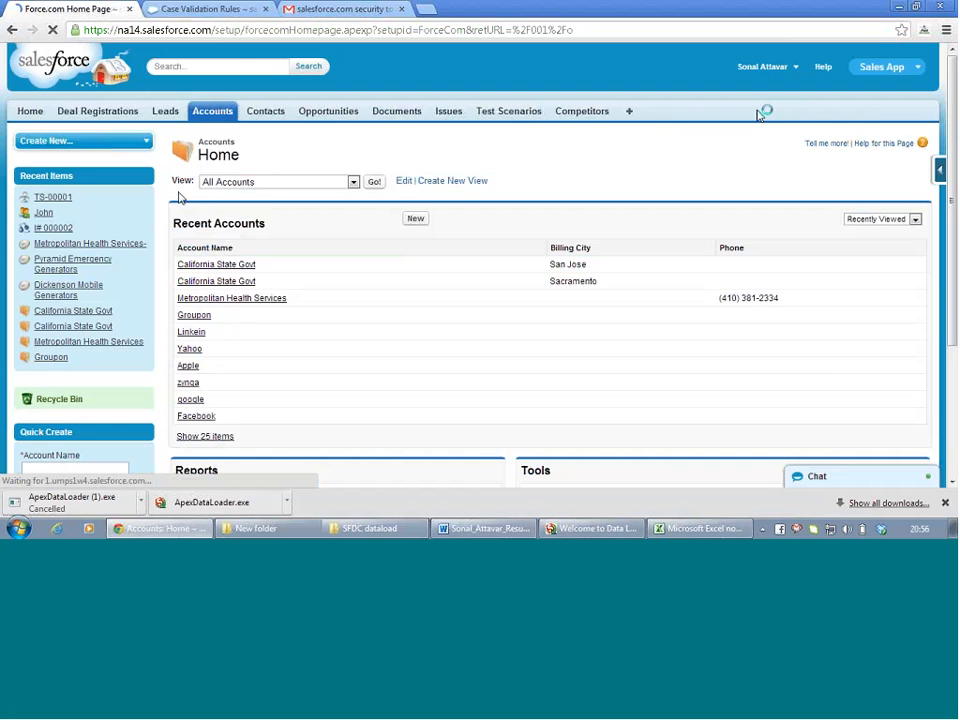
scroll(70, 320, down, 3)
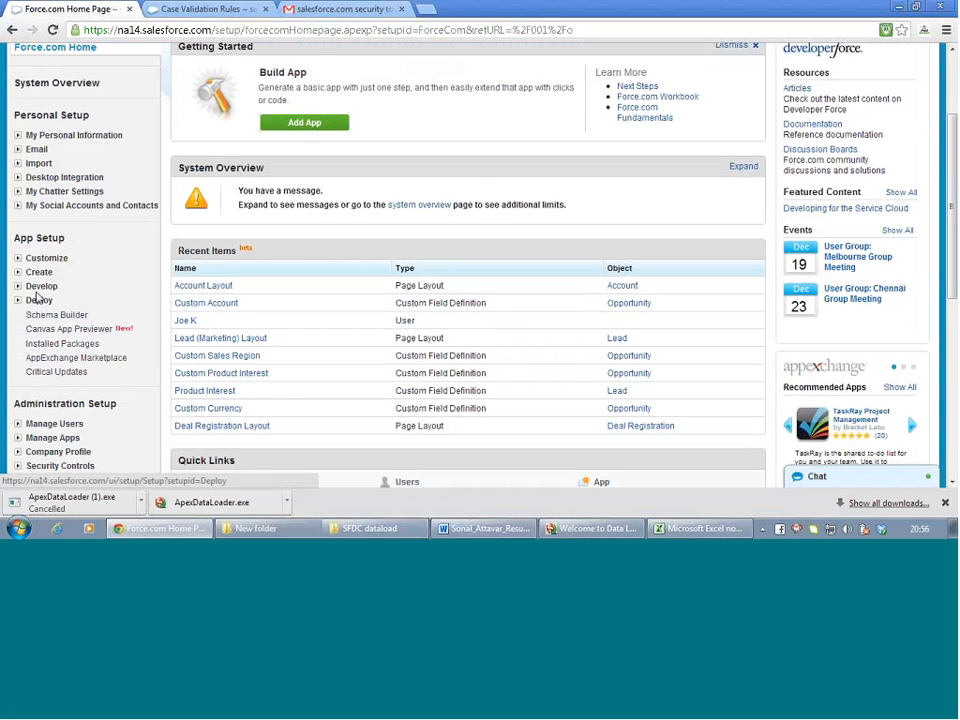
scroll(65, 316, down, 2)
scroll(60, 315, down, 1)
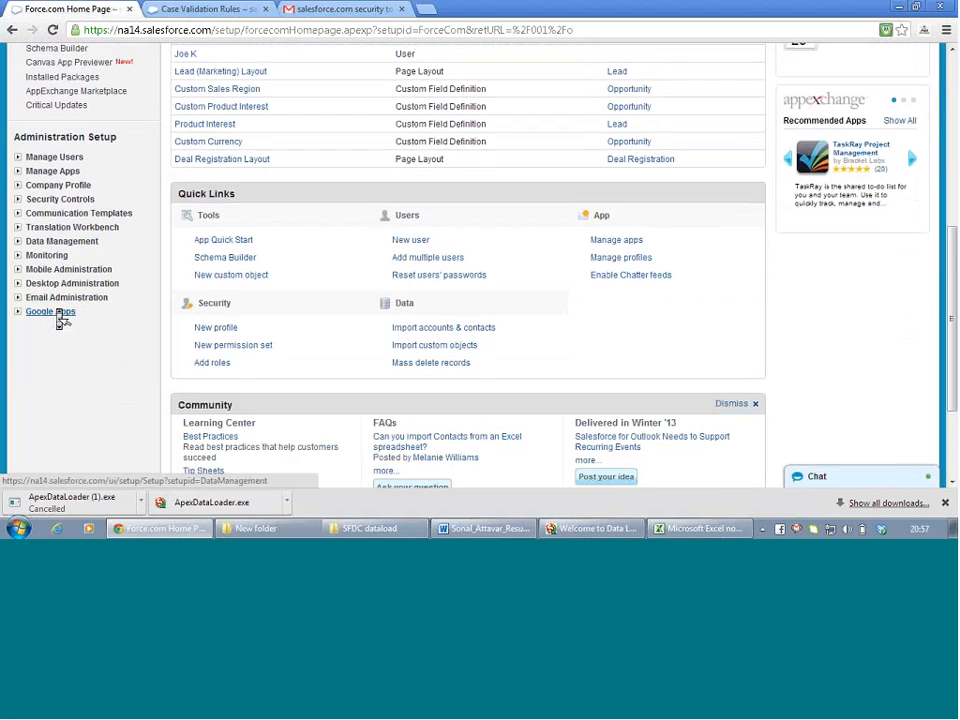
scroll(60, 317, up, 1)
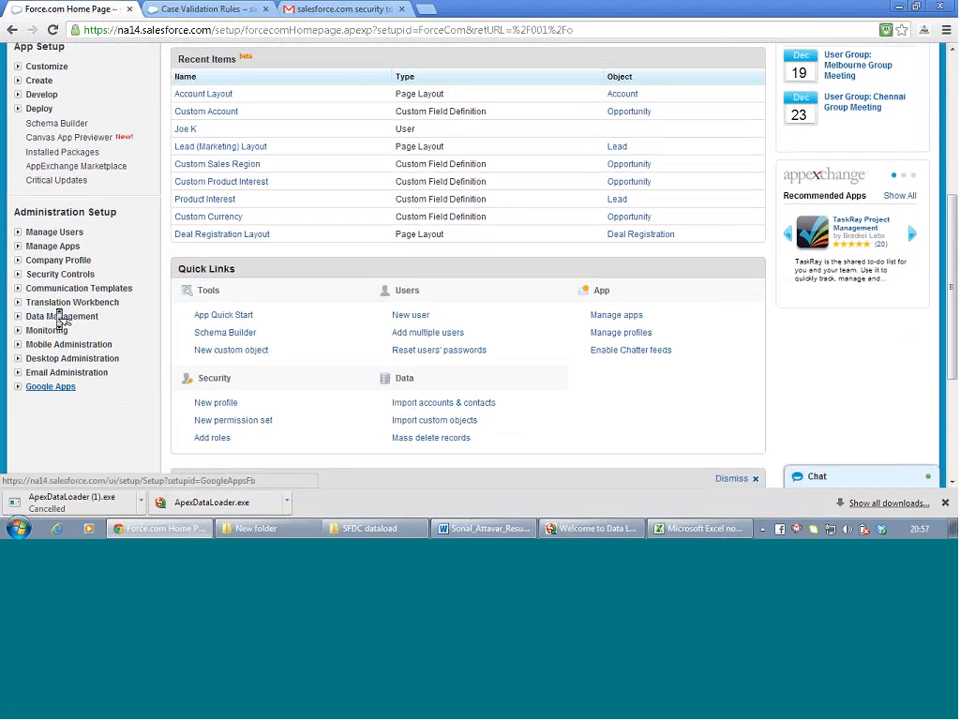
click(17, 66)
click(30, 151)
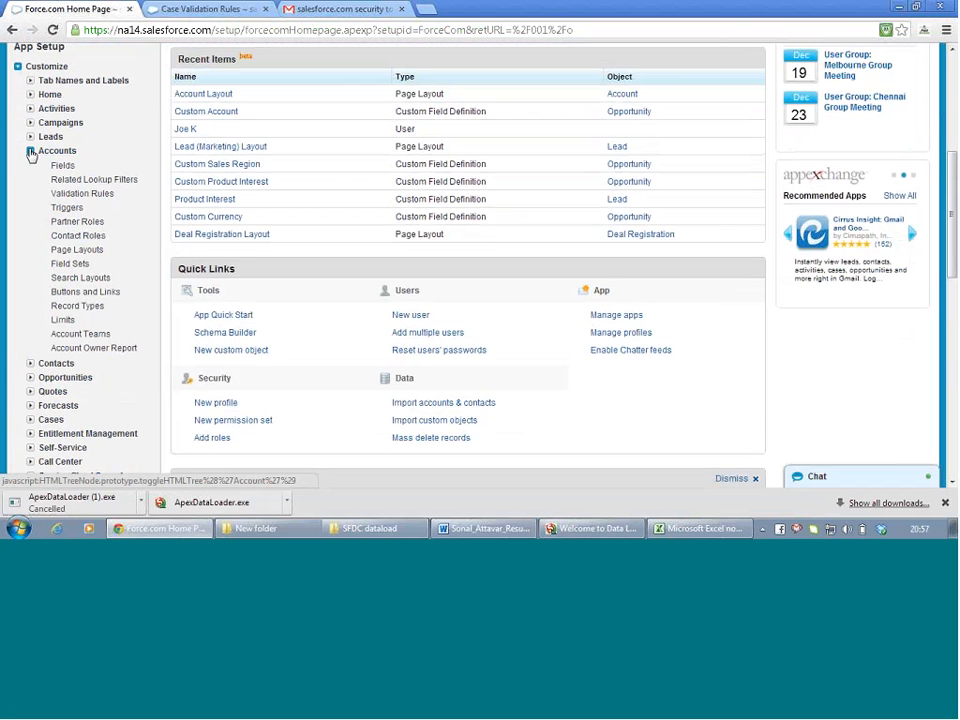
click(60, 173)
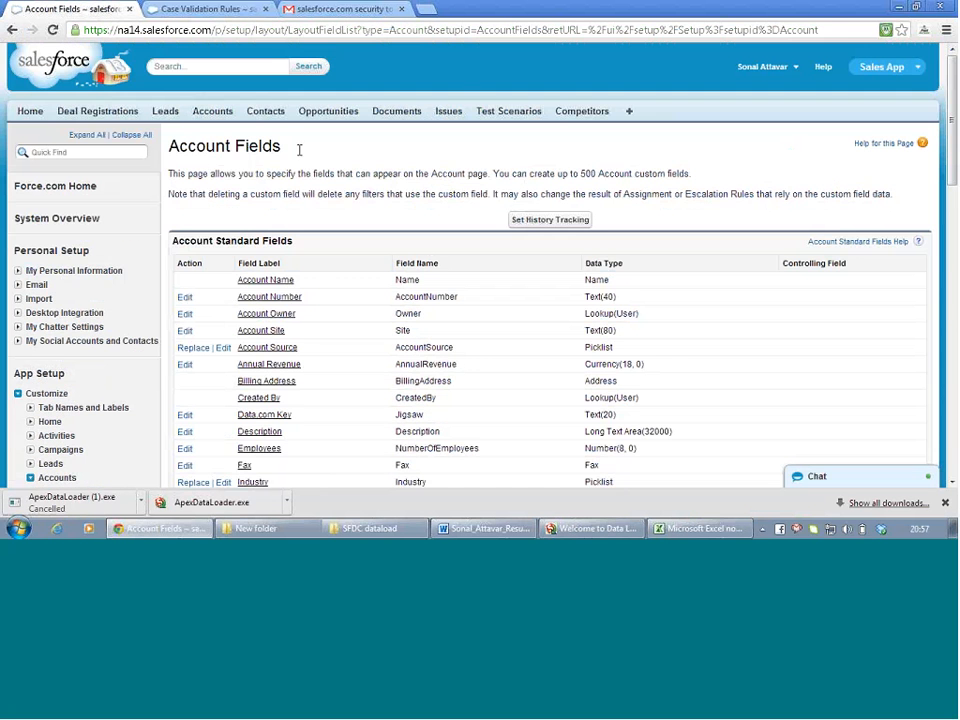
Open SLA Expiration Date from Account Custom Fields & Relationships to view its Date type
scroll(322, 208, down, 5)
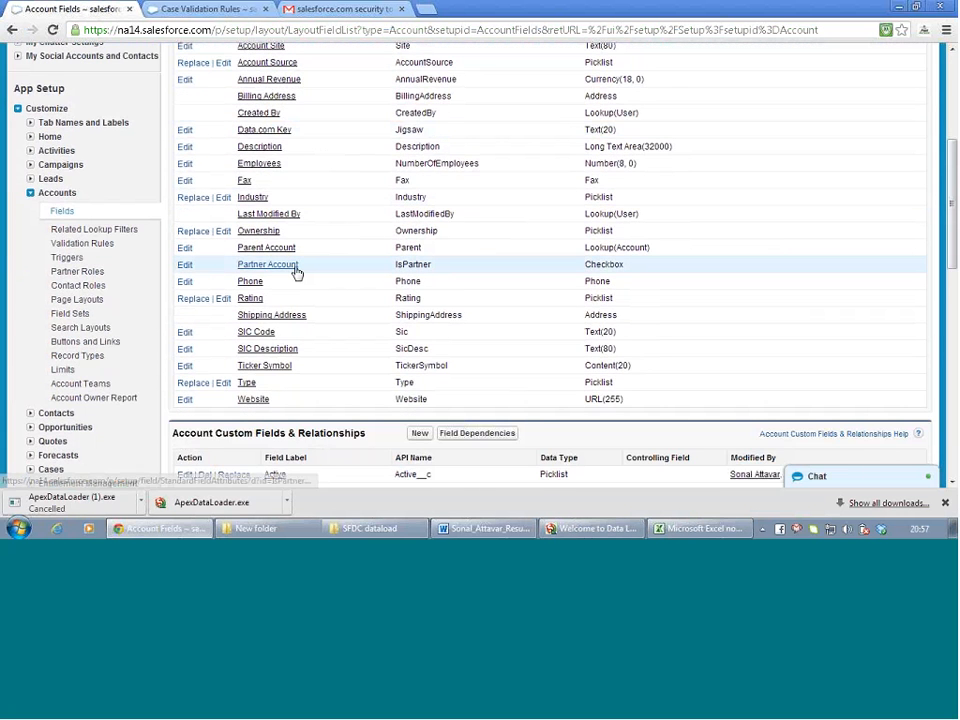
scroll(297, 274, down, 1)
scroll(297, 275, down, 2)
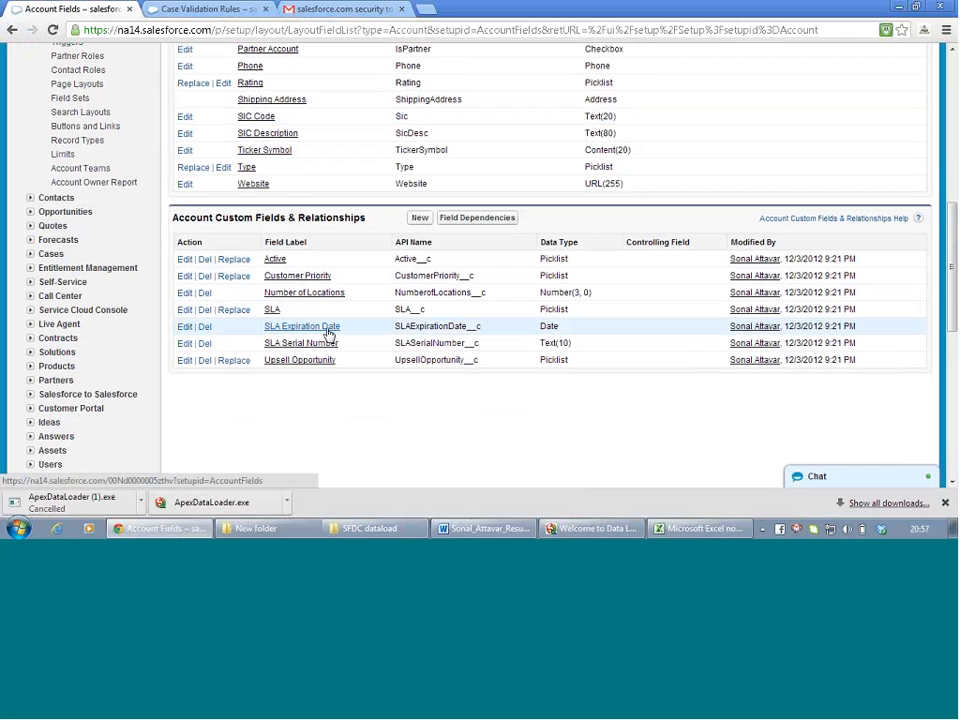
click(288, 330)
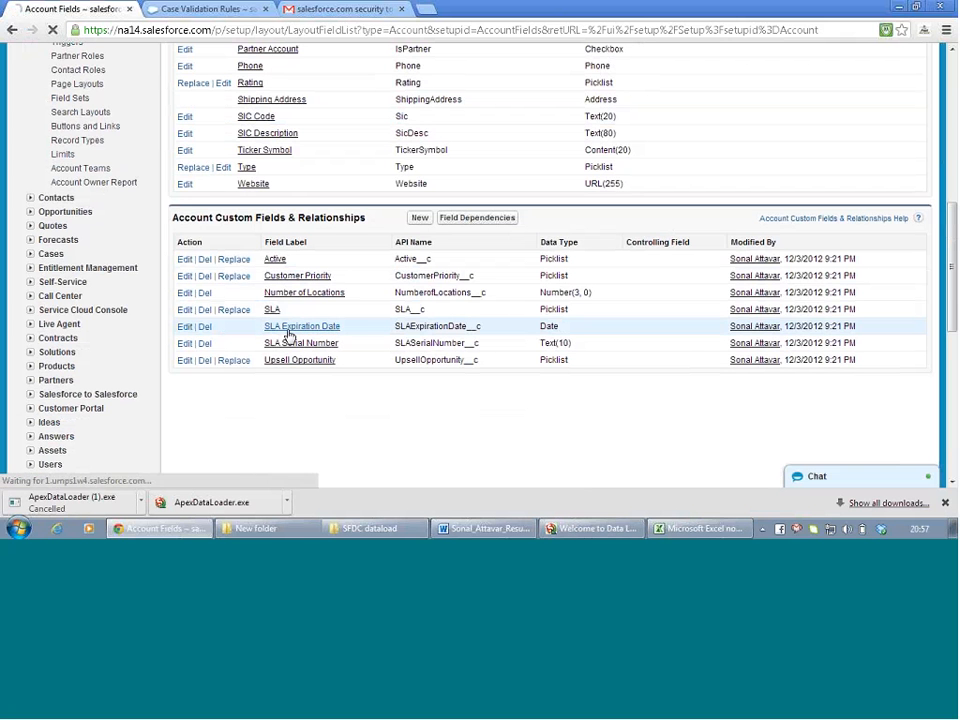
scroll(372, 317, down, 3)
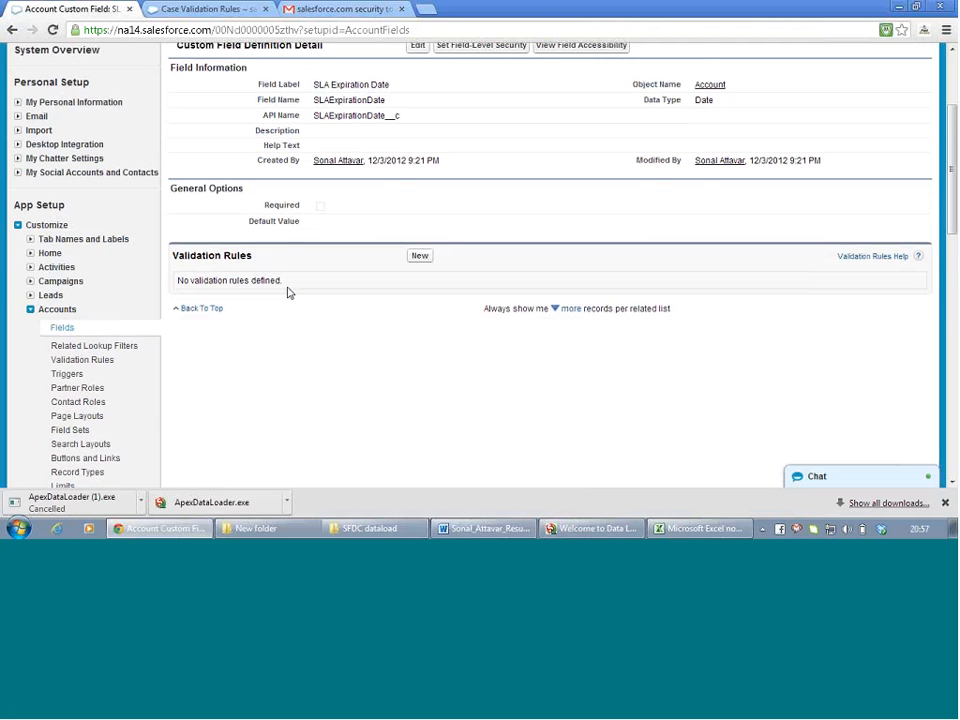
View SLA Expiration Date's field-level security, then leave without saving changes
scroll(288, 292, up, 1)
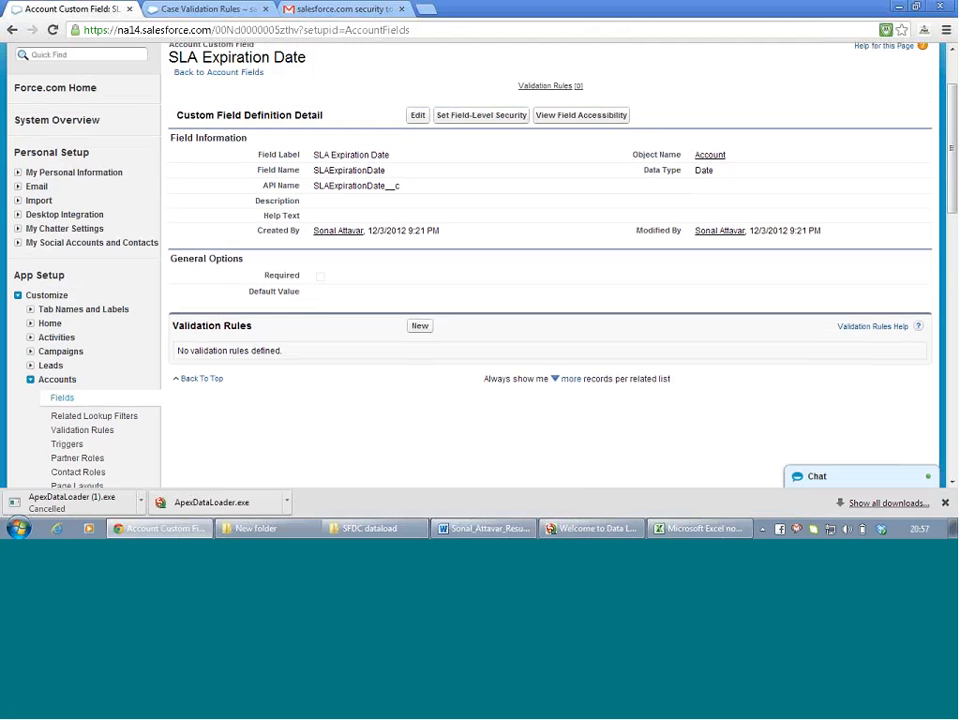
click(507, 117)
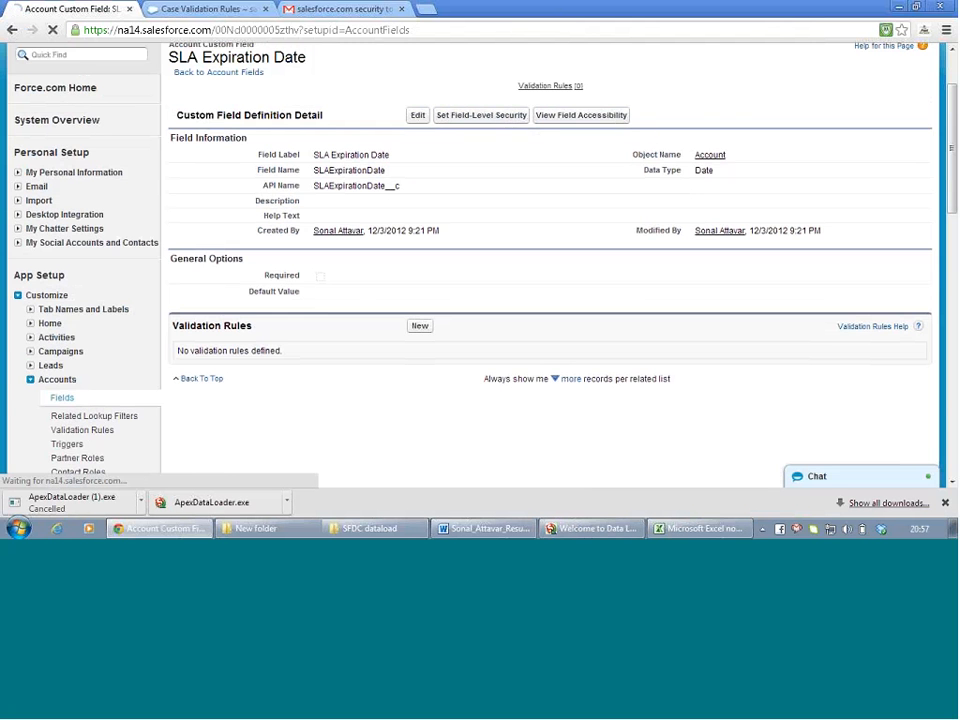
scroll(404, 315, down, 3)
scroll(403, 315, down, 1)
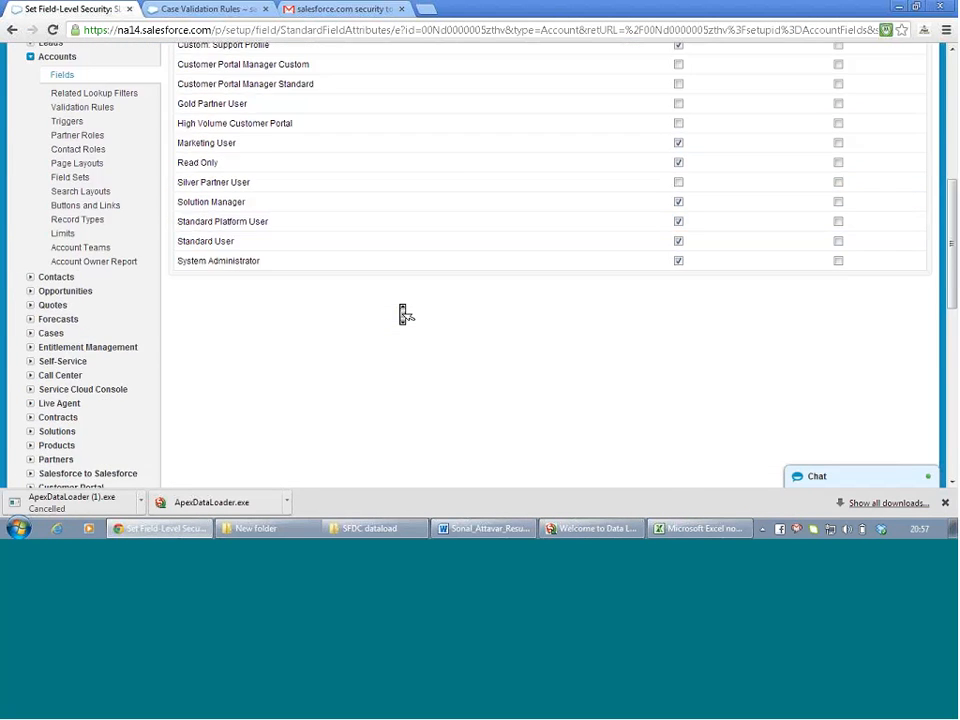
scroll(403, 315, up, 5)
click(455, 190)
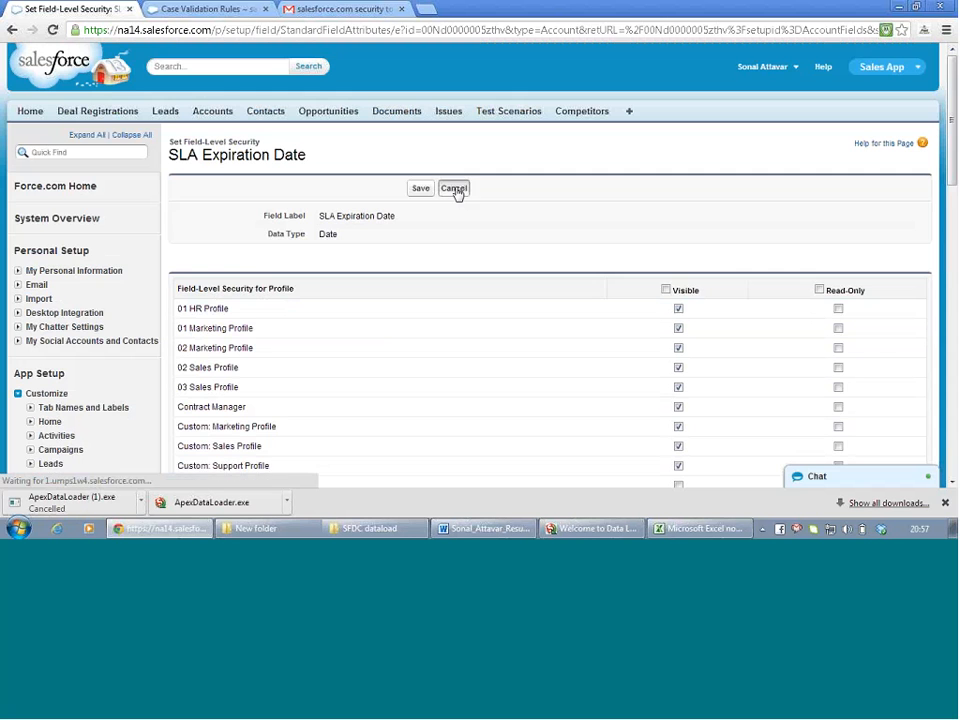
scroll(390, 302, down, 3)
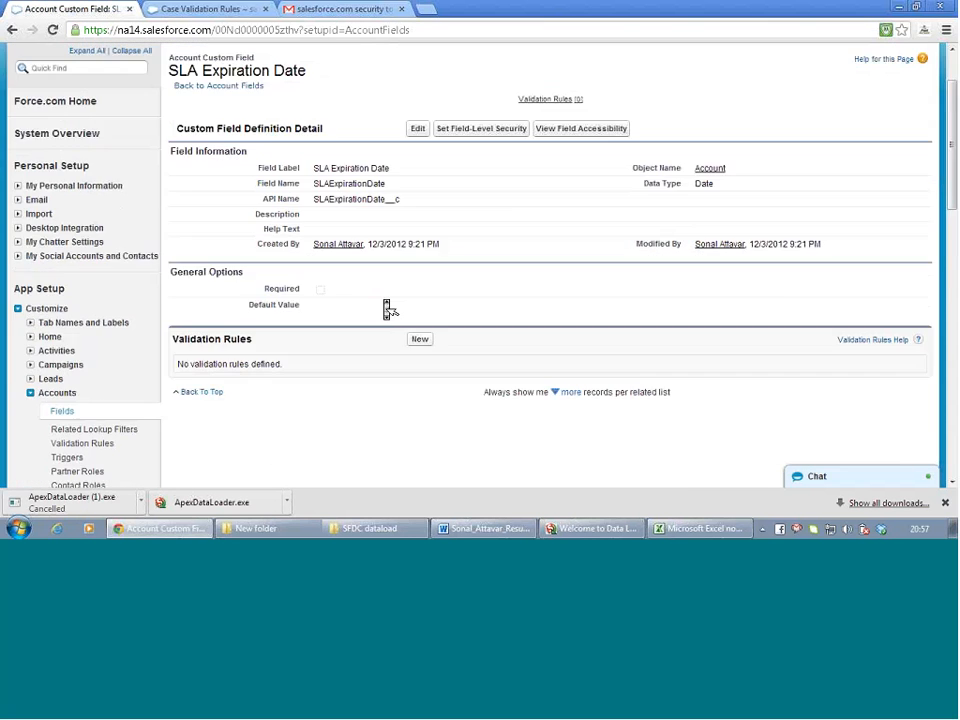
scroll(388, 308, up, 3)
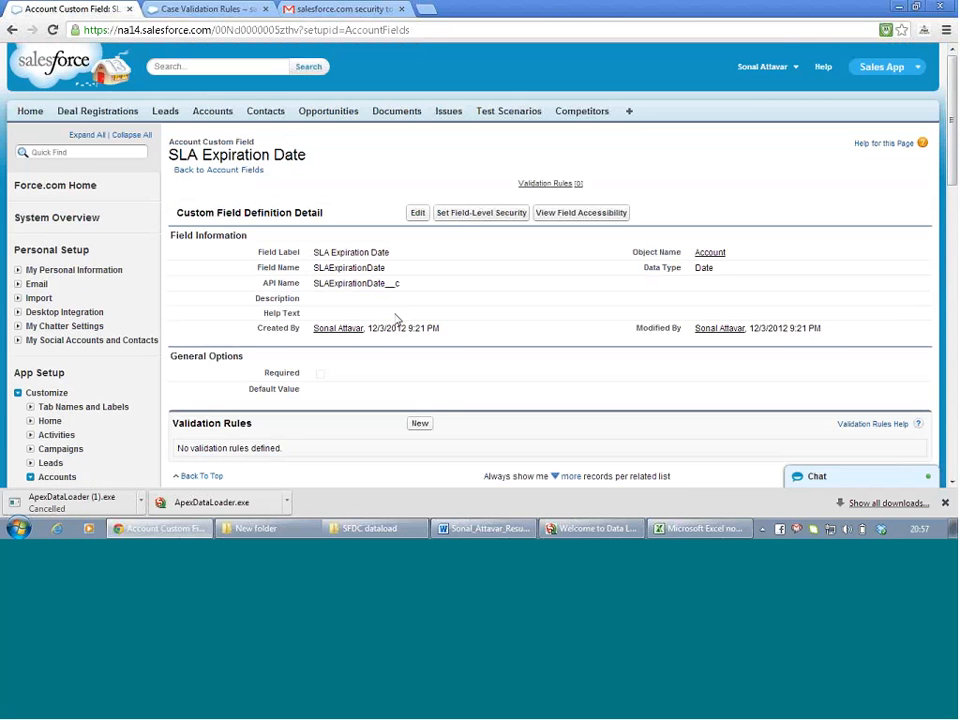
scroll(407, 353, down, 2)
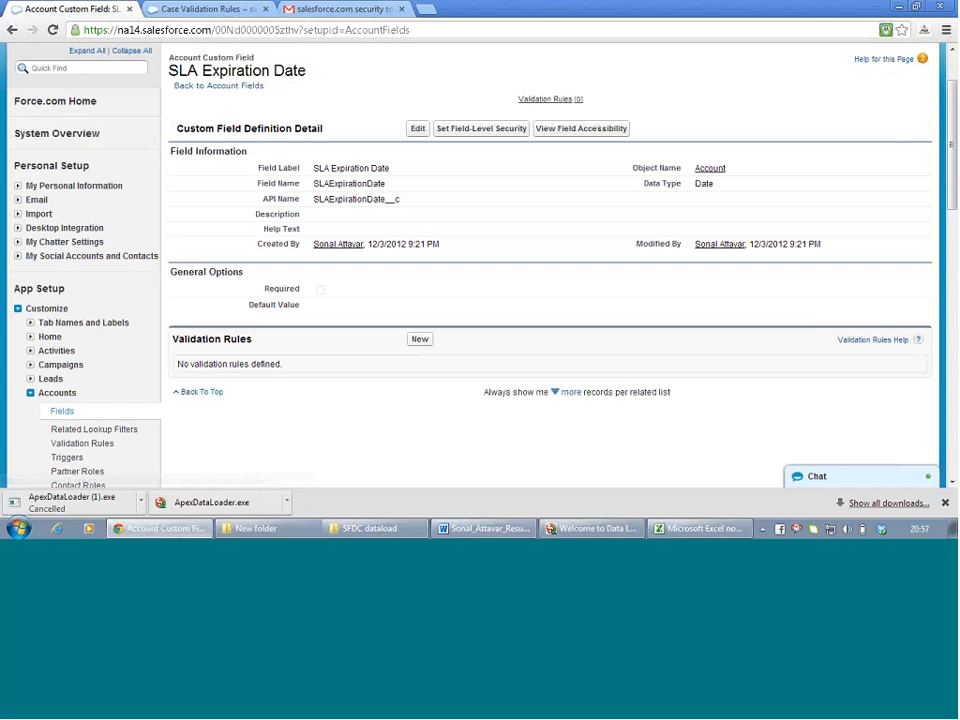
Go back to the Account fields list, then switch to the Case Validation Rules page
click(12, 31)
click(12, 31)
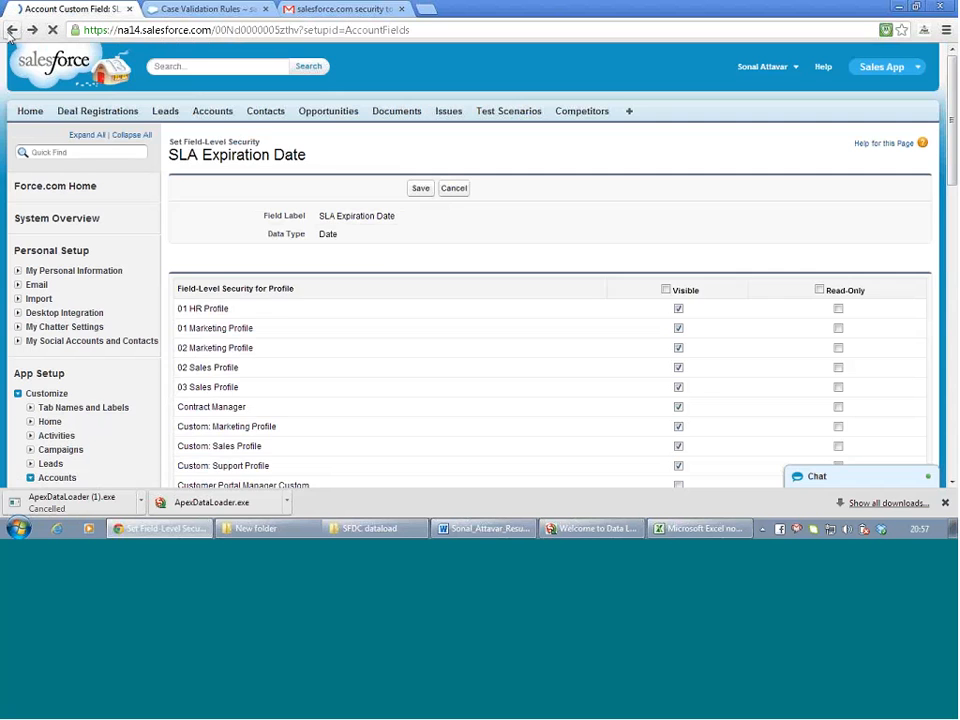
click(12, 31)
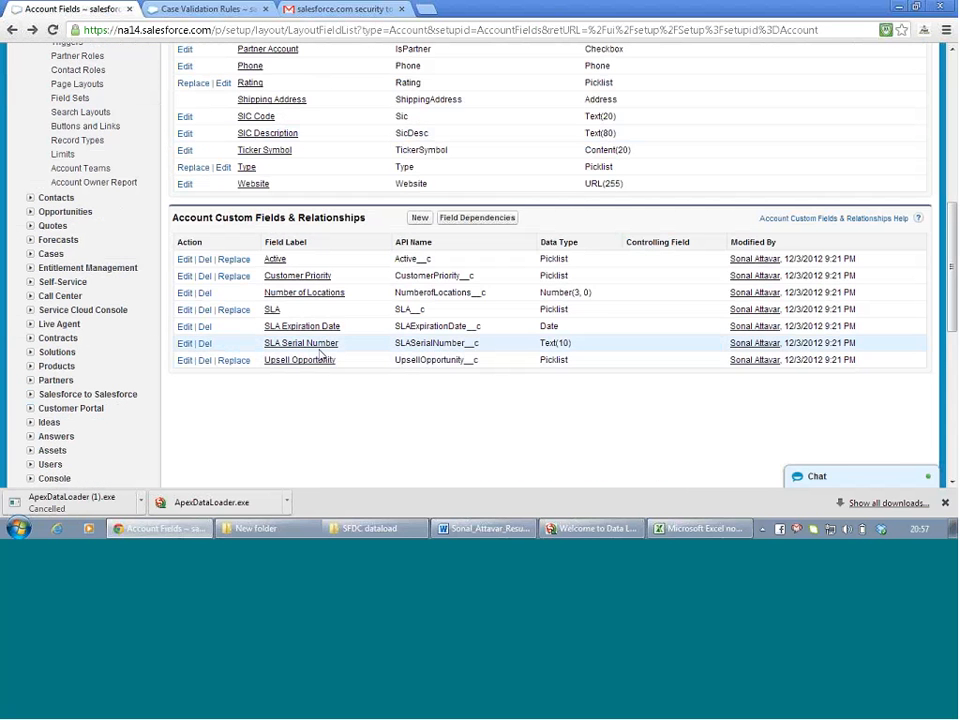
scroll(321, 355, down, 1)
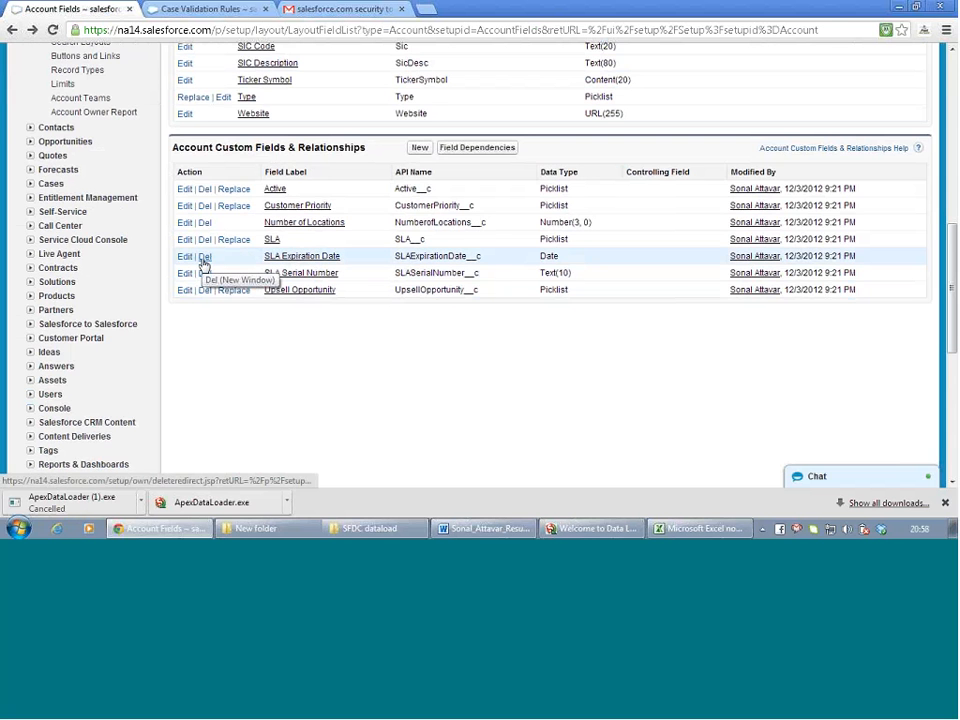
click(200, 10)
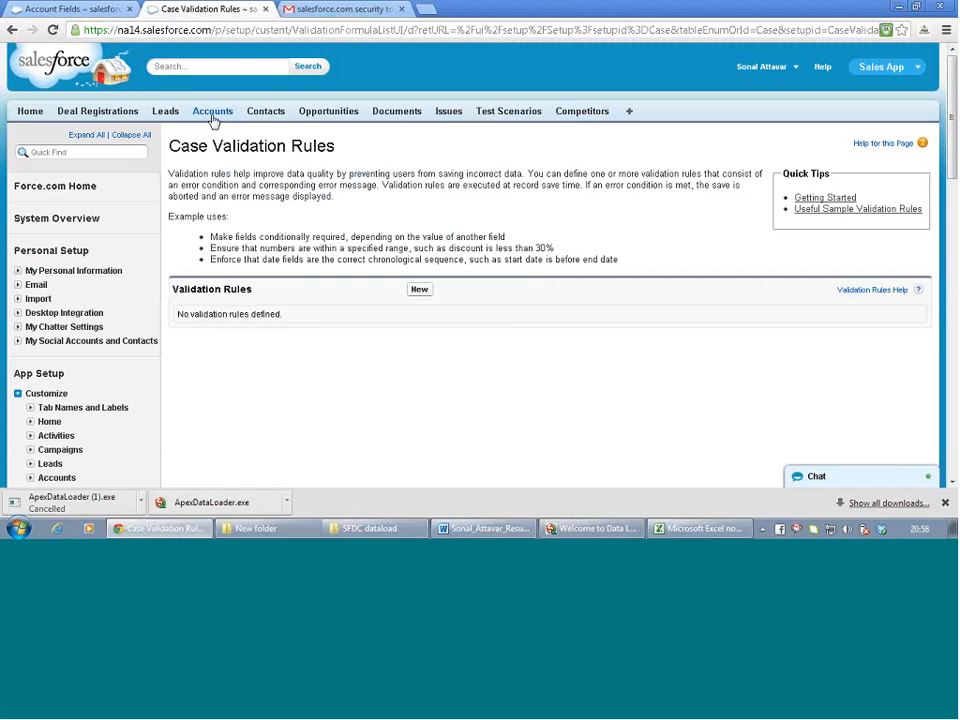
Read the Data Loader ERROR column showing GenePoint rejected for an invalid SLA Expiration Date
click(630, 530)
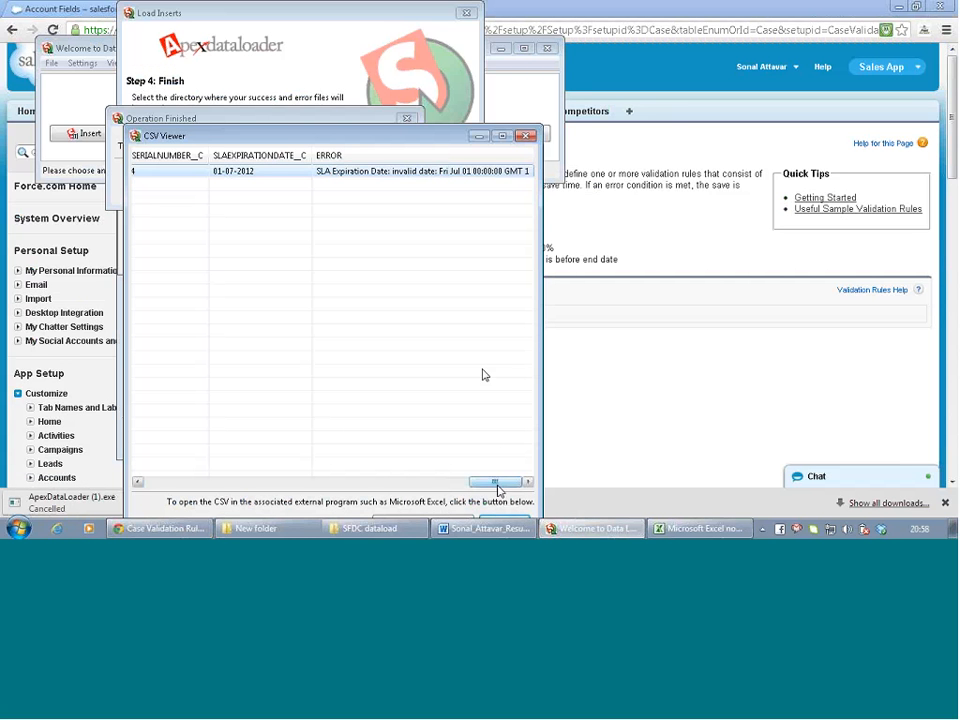
drag(497, 482, 400, 482)
drag(308, 490, 142, 478)
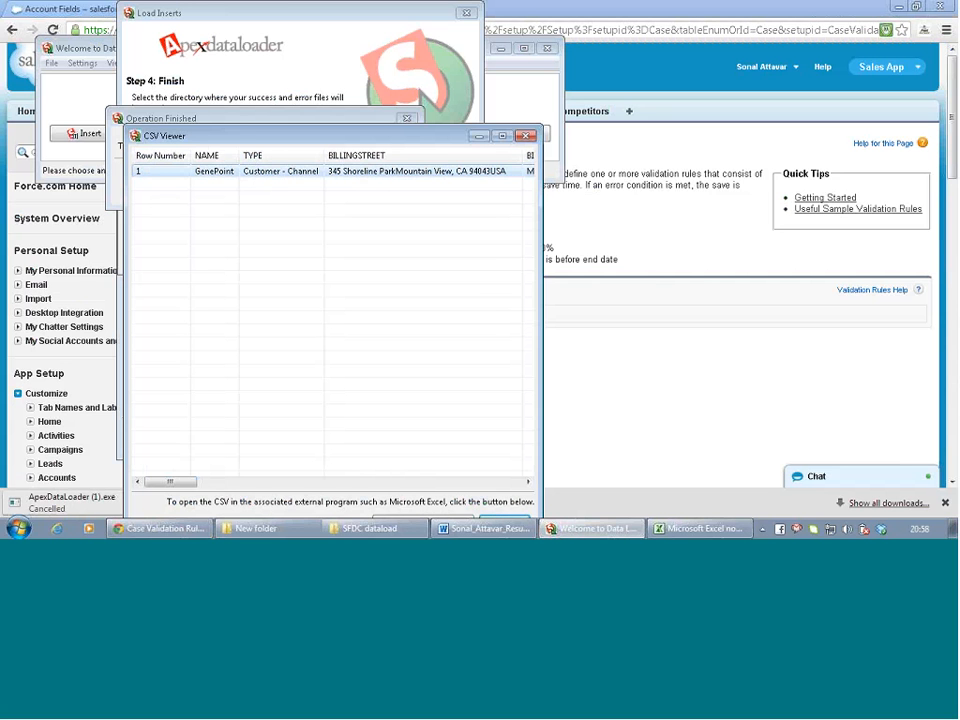
drag(179, 486, 480, 482)
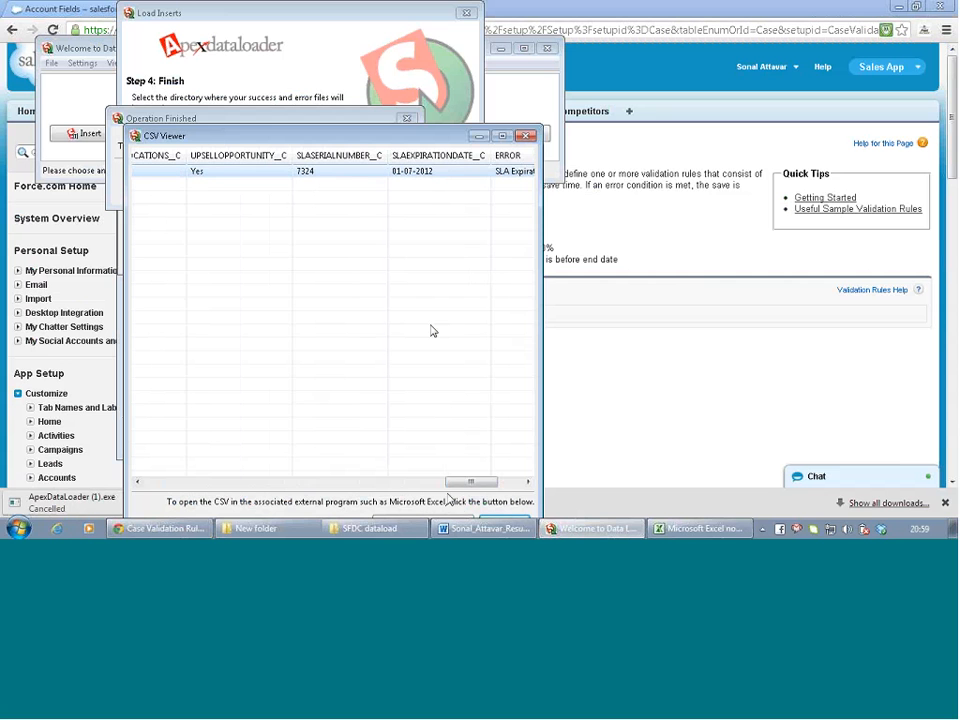
drag(465, 486, 484, 488)
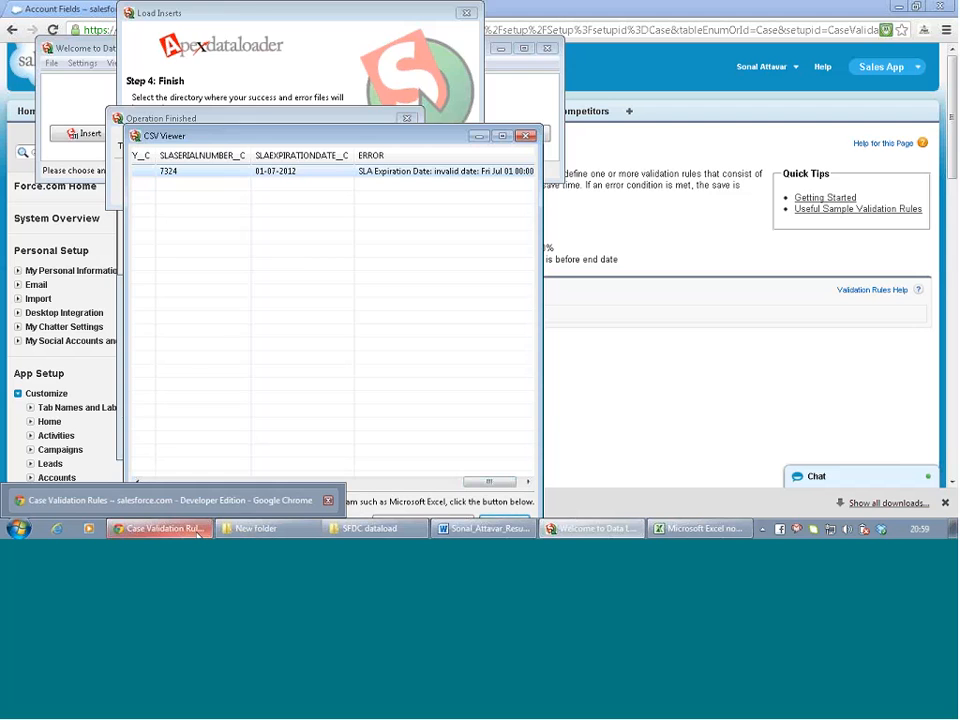
click(198, 535)
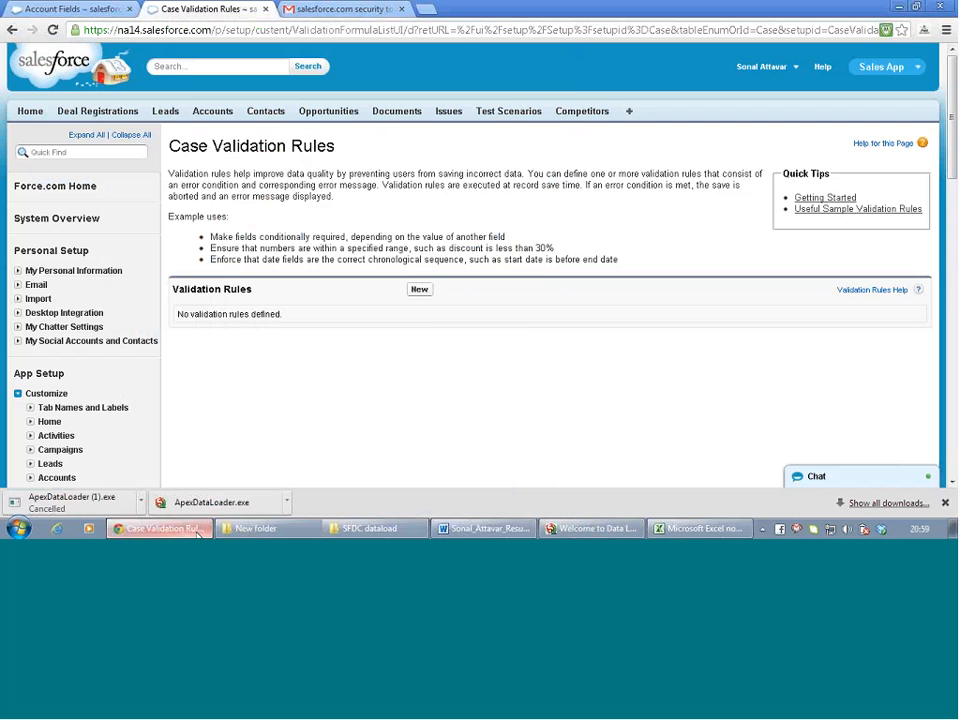
Find the GenePoint account via 'gene' and inspect its SLA Expiration Date without changing it
click(192, 66)
text(ge)
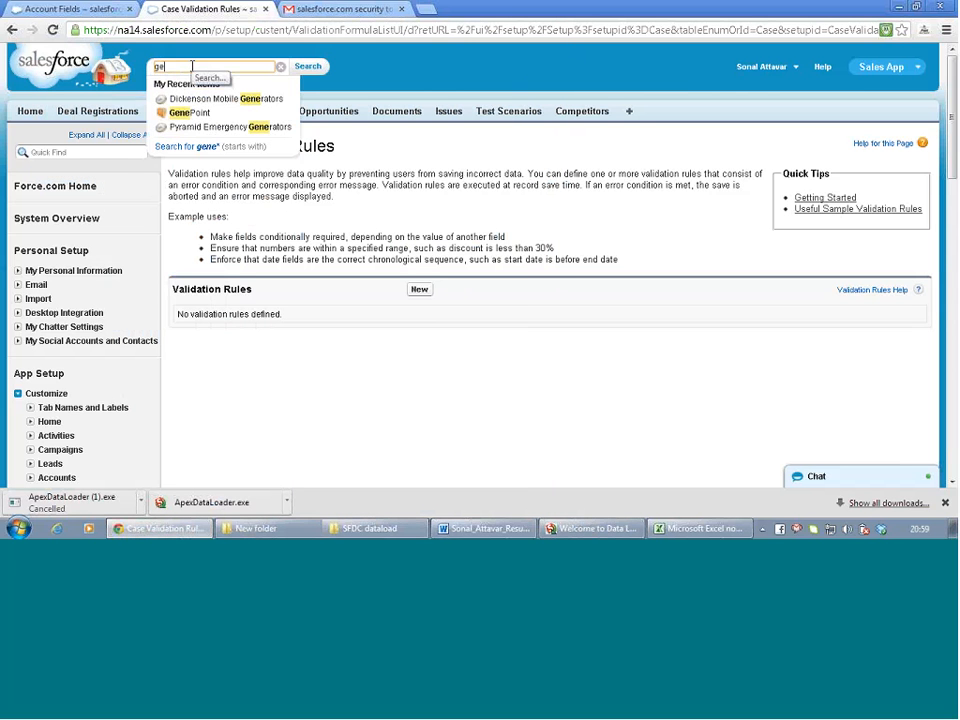
text(ne)
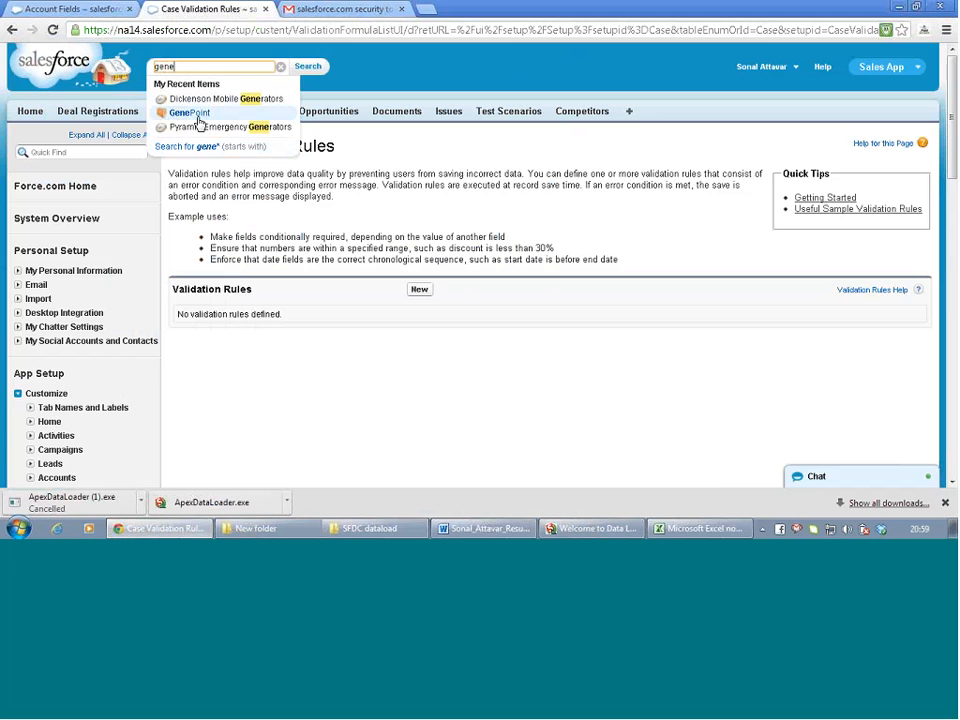
click(198, 116)
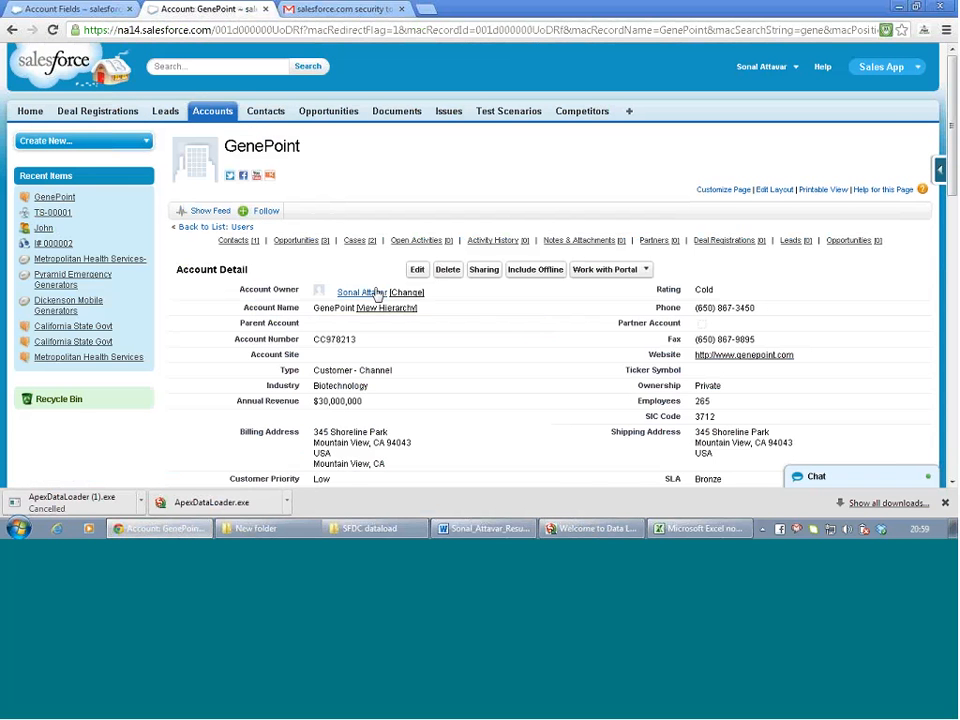
scroll(477, 335, down, 1)
scroll(480, 338, down, 1)
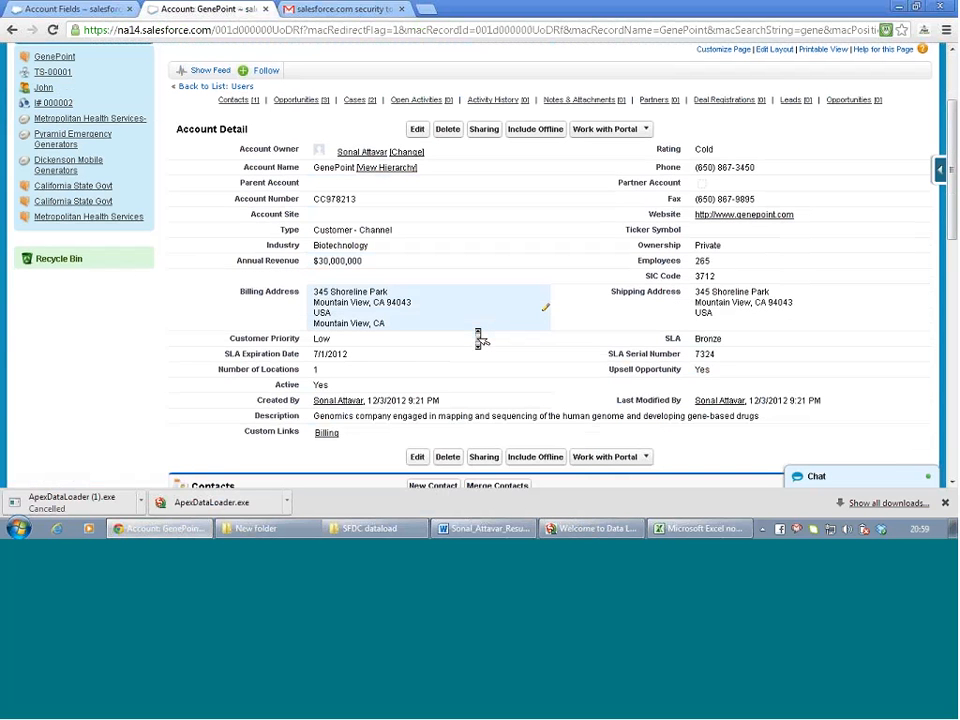
double_click(376, 358)
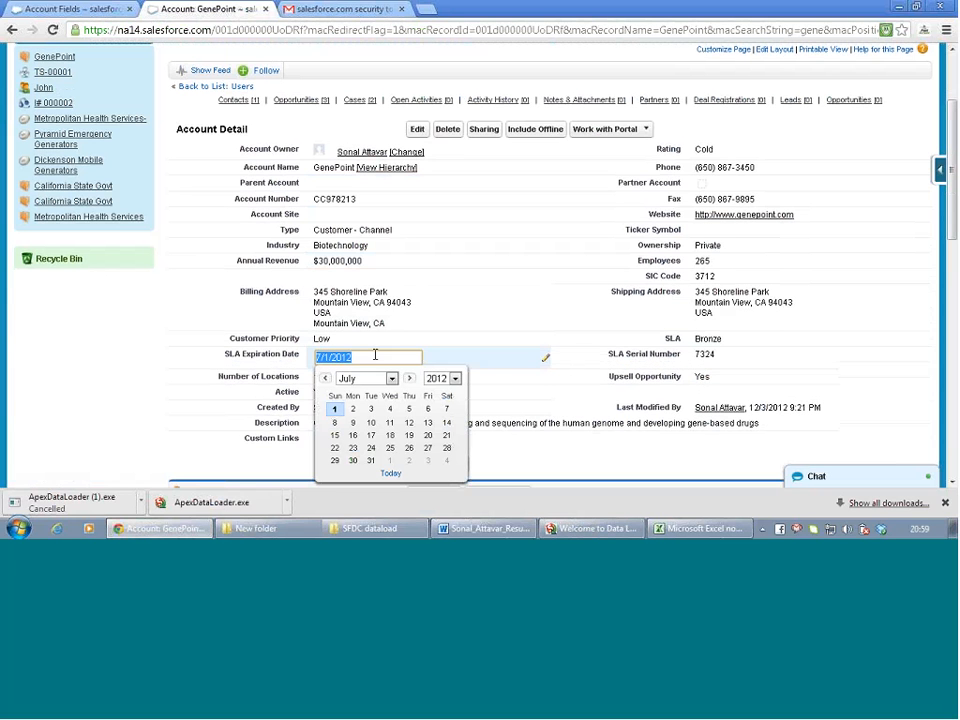
click(450, 295)
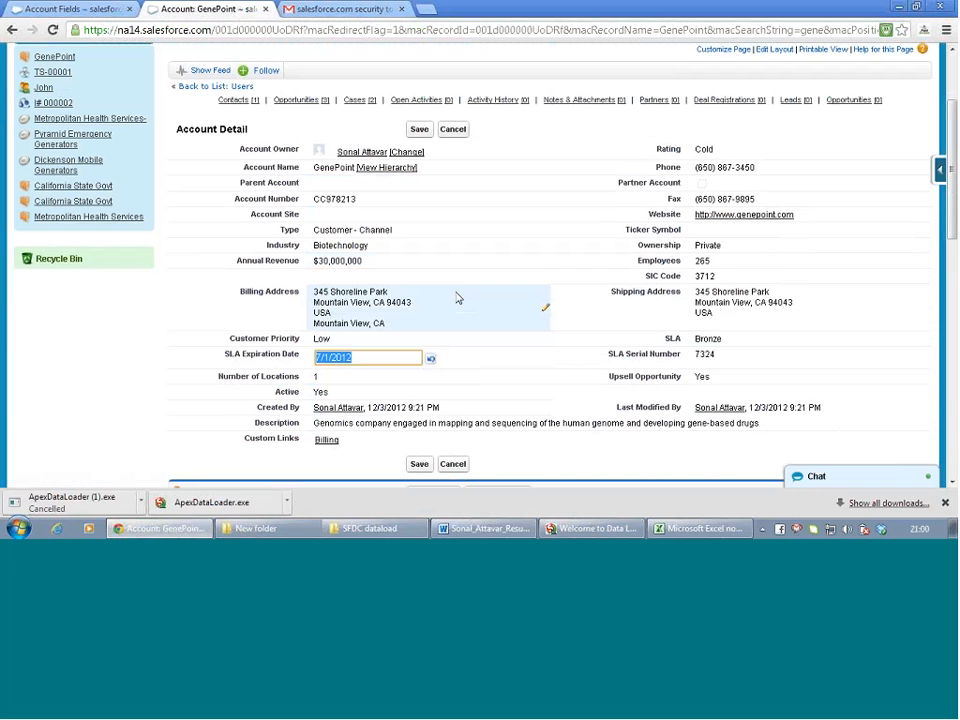
click(452, 129)
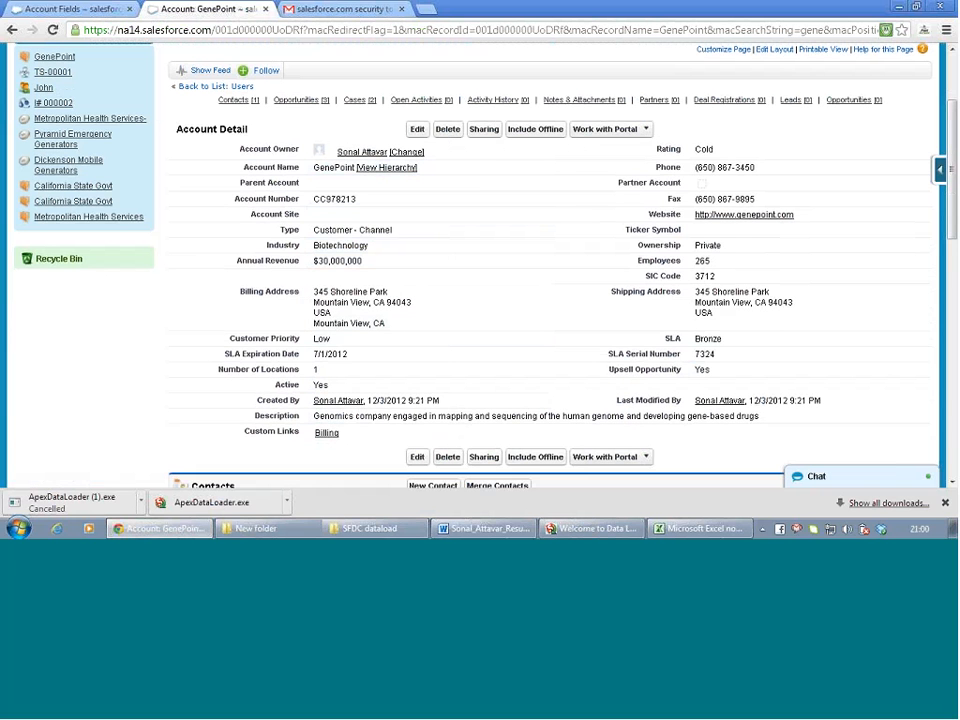
Set GenePoint's Annual Revenue to 25m ($25,000,000) and save the account
double_click(369, 261)
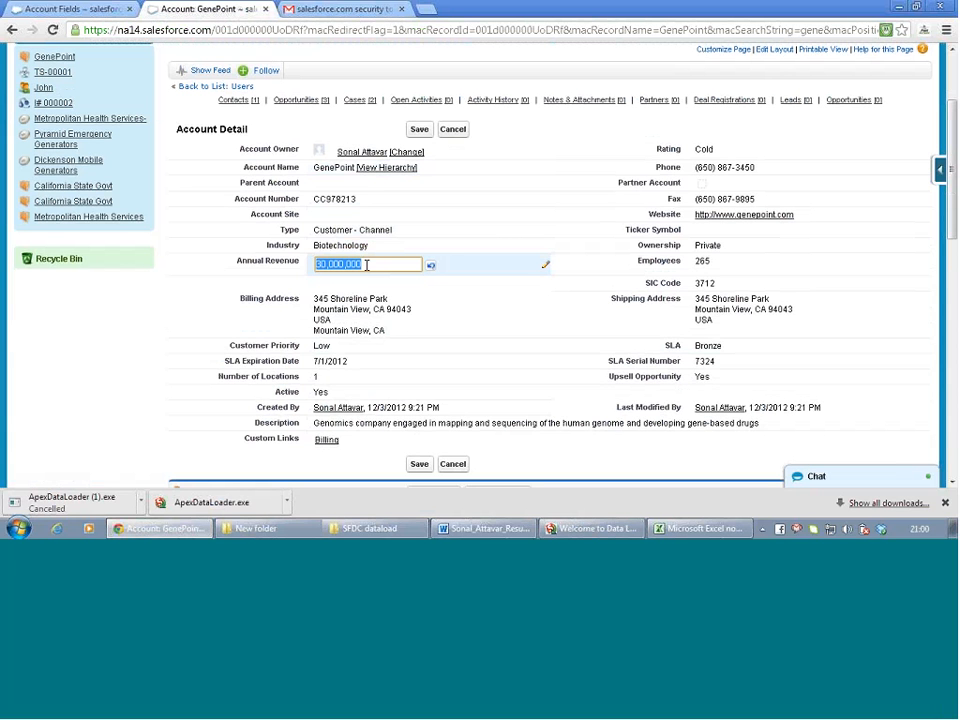
text(25m)
click(152, 317)
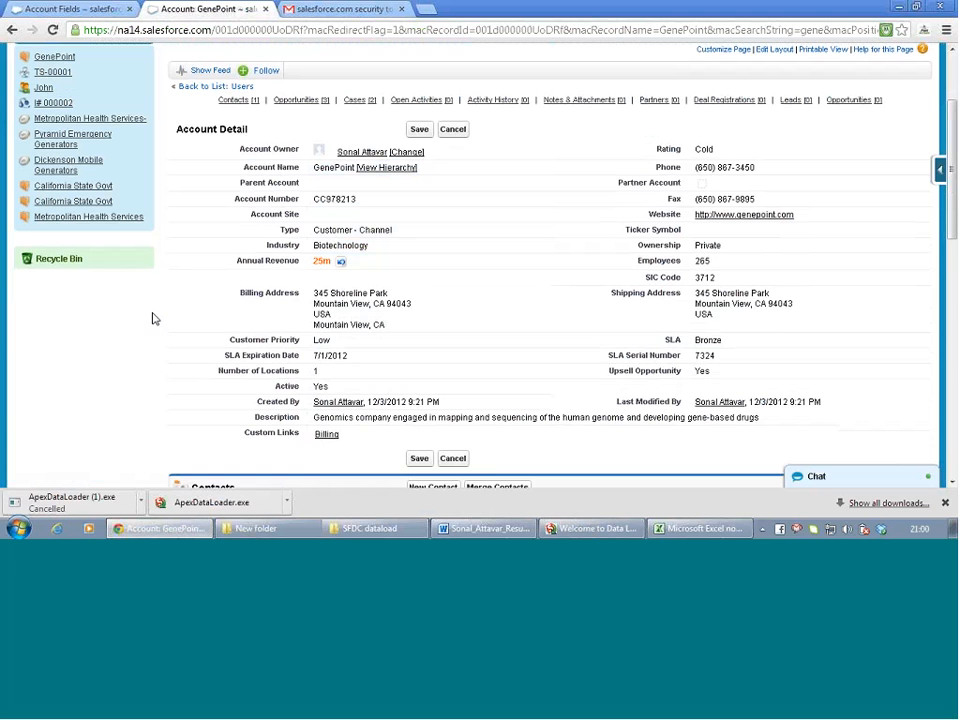
click(421, 133)
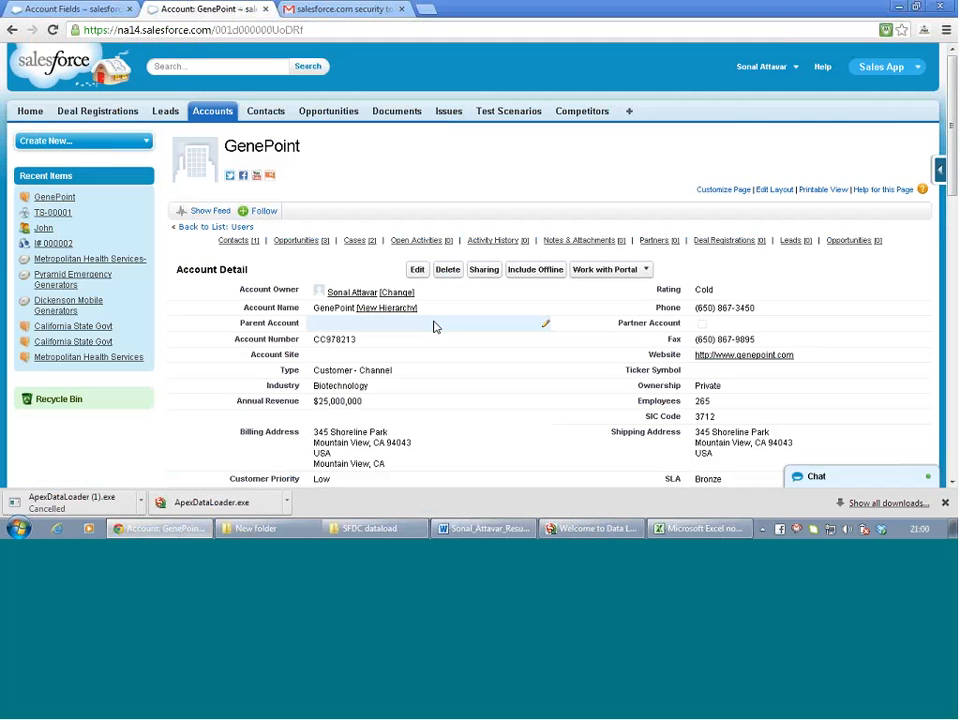
scroll(434, 327, down, 3)
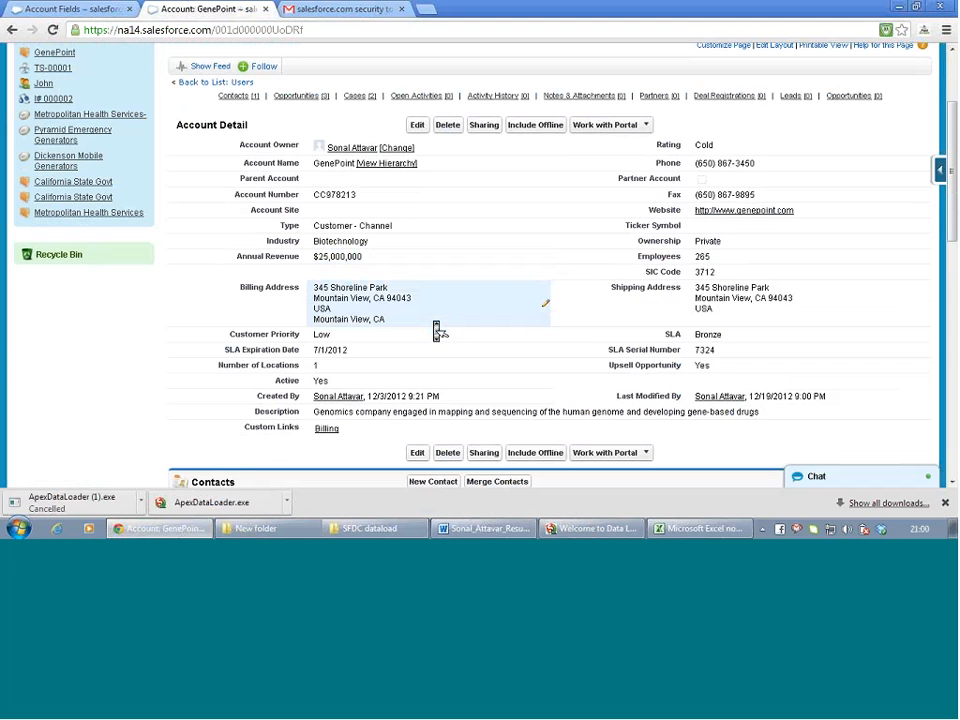
scroll(436, 331, down, 1)
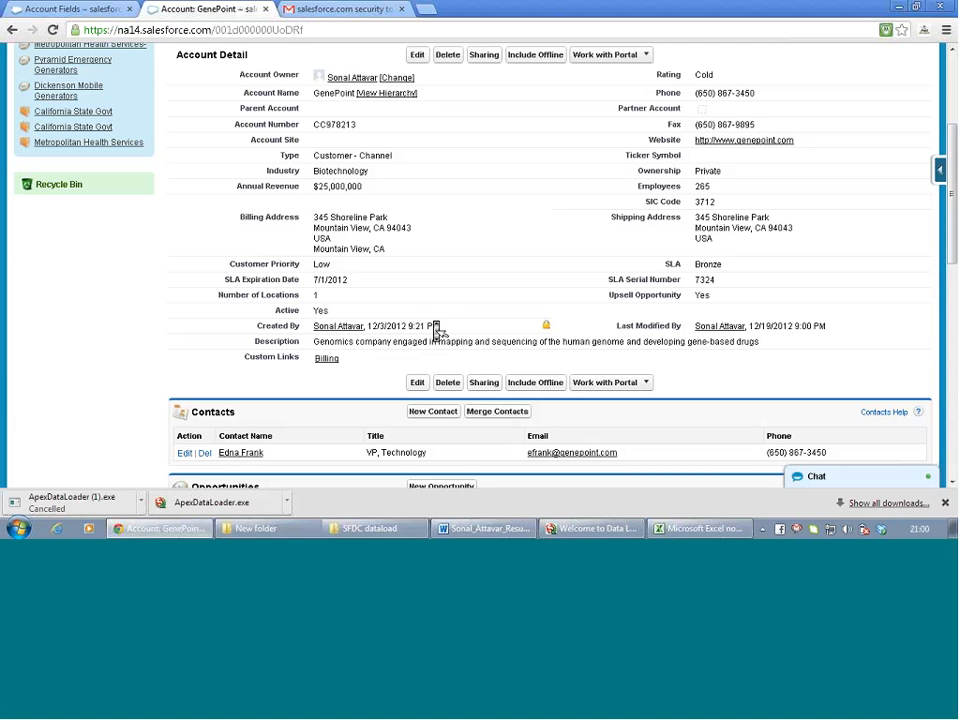
scroll(437, 330, down, 1)
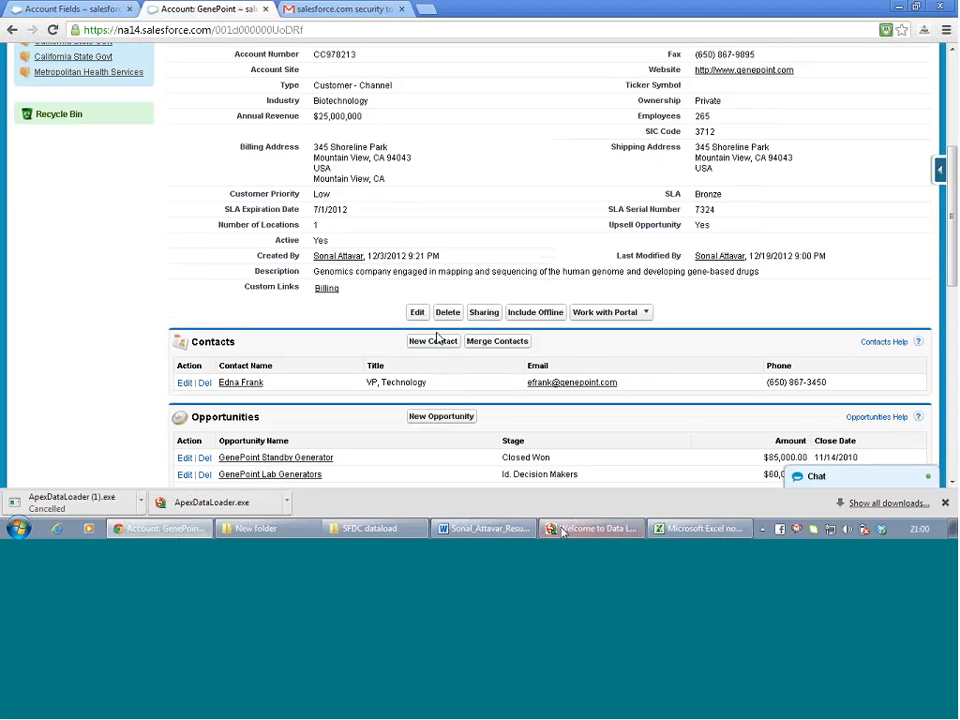
Review the Account validation rules, triggers and limits pages in setup
click(58, 14)
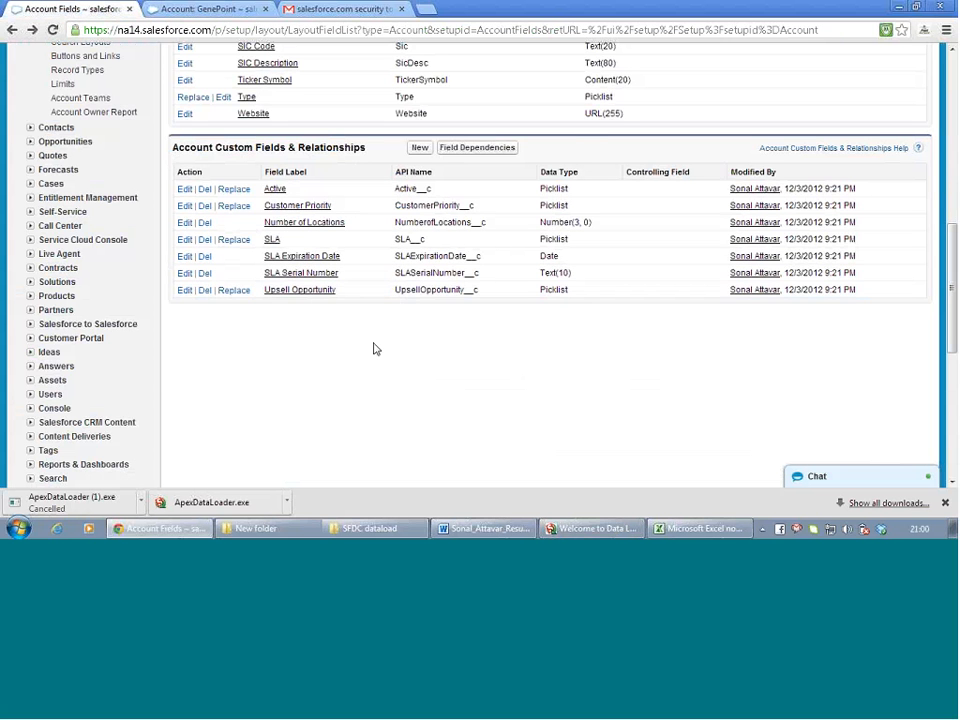
scroll(180, 142, up, 2)
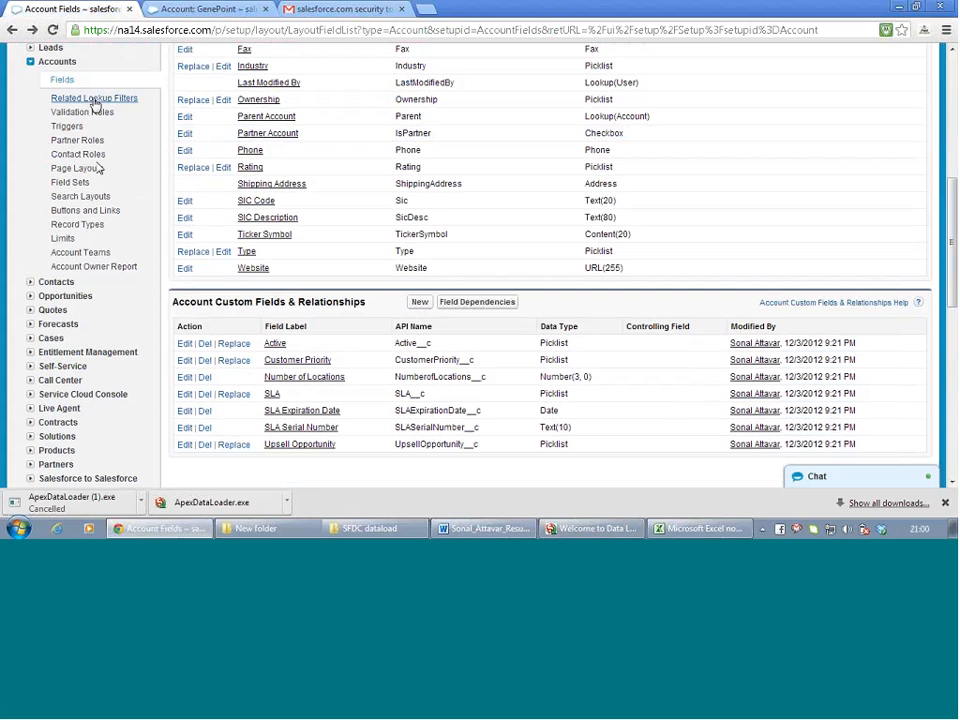
click(82, 112)
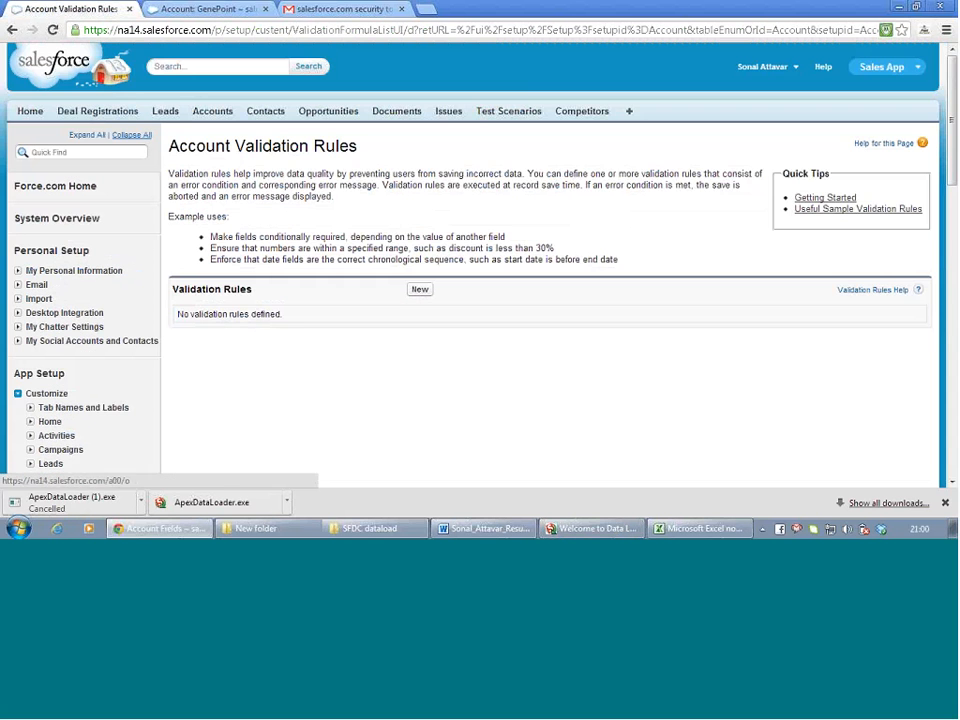
scroll(291, 358, down, 3)
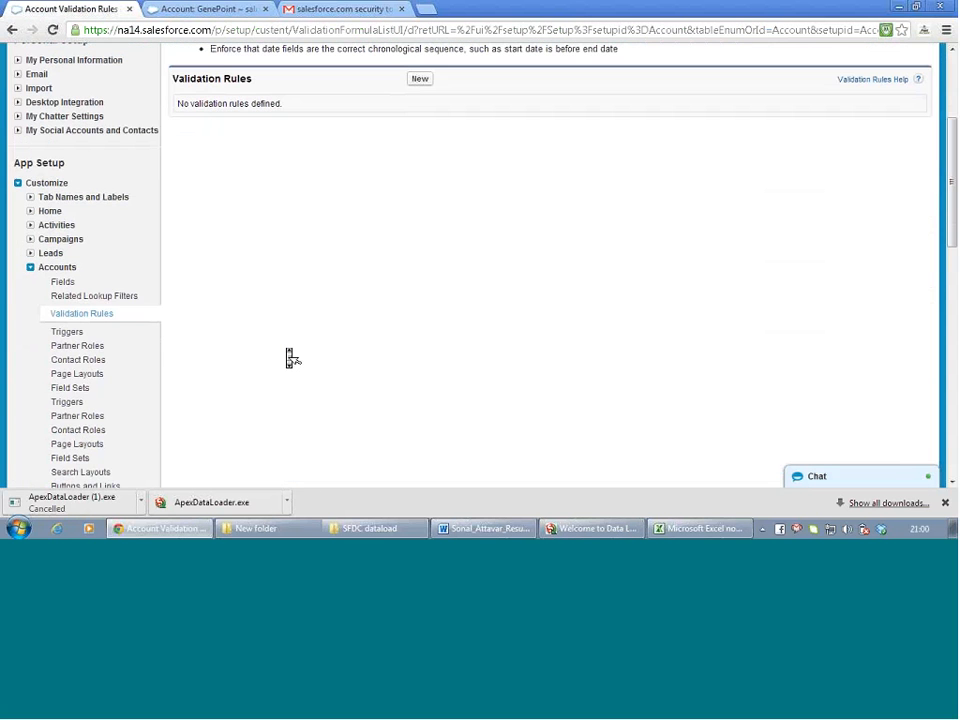
click(76, 333)
scroll(314, 292, down, 3)
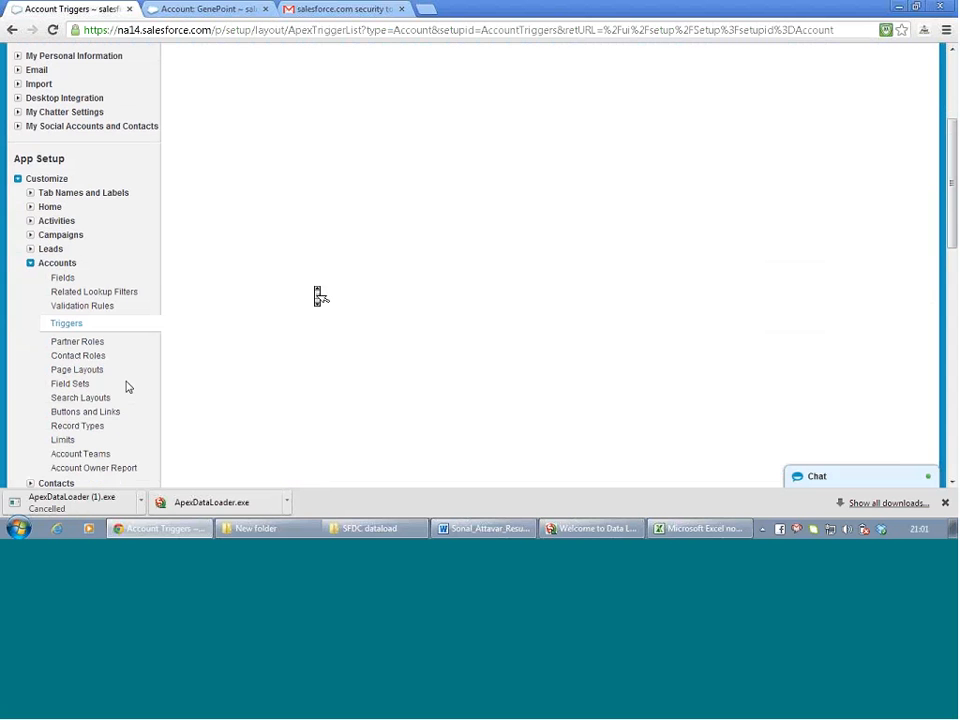
click(60, 441)
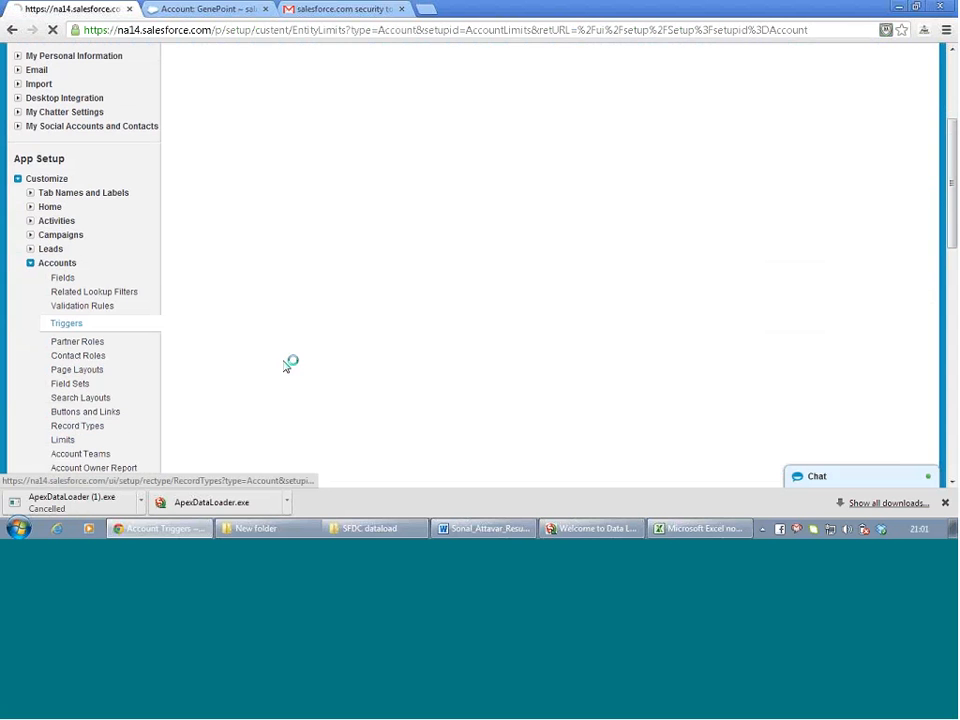
scroll(289, 370, down, 3)
scroll(289, 370, down, 2)
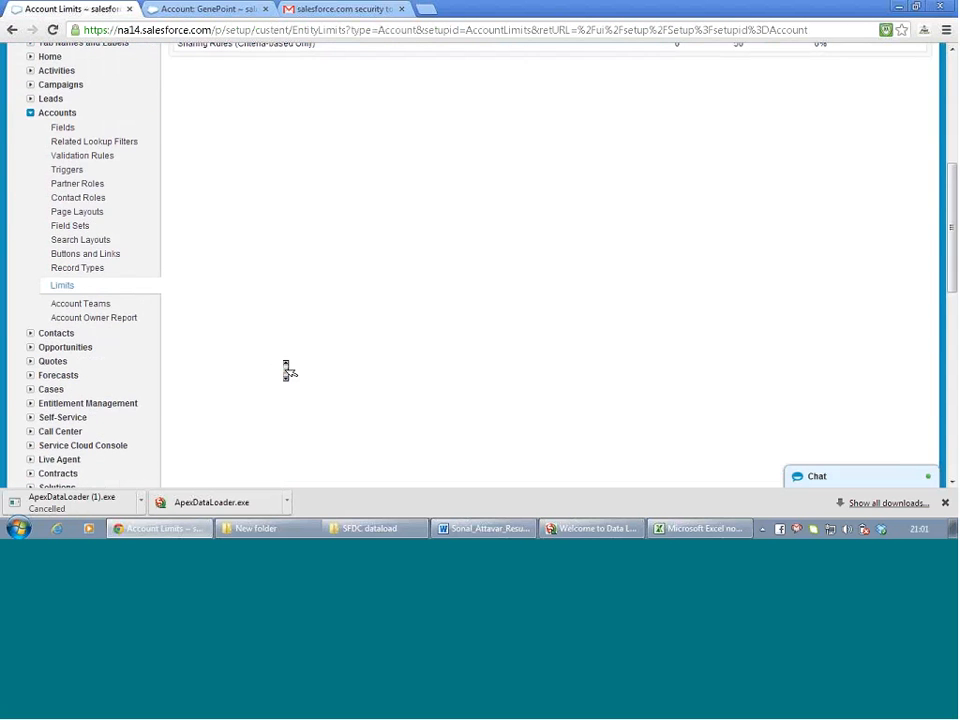
Confirm Contacts have no validation rules, then go to the Account Fields list
click(30, 333)
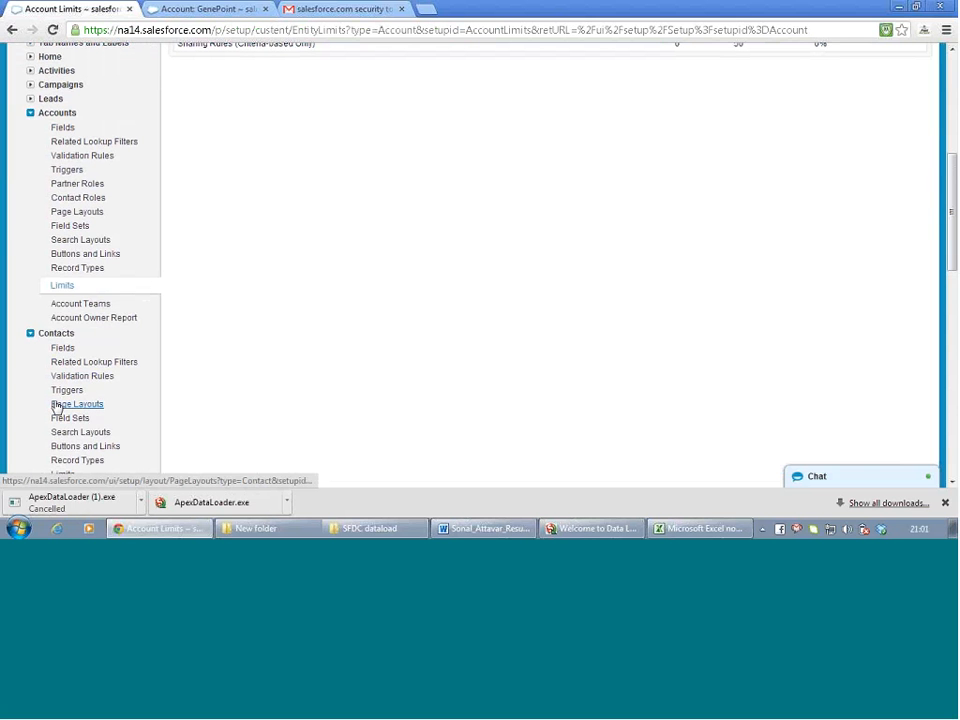
click(82, 377)
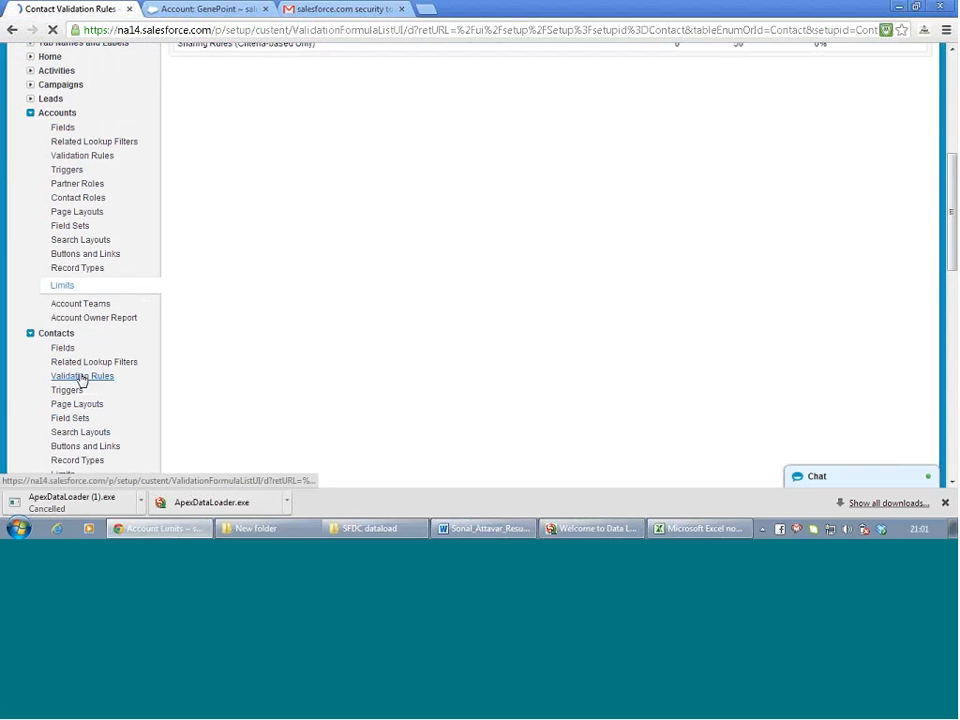
scroll(324, 268, down, 2)
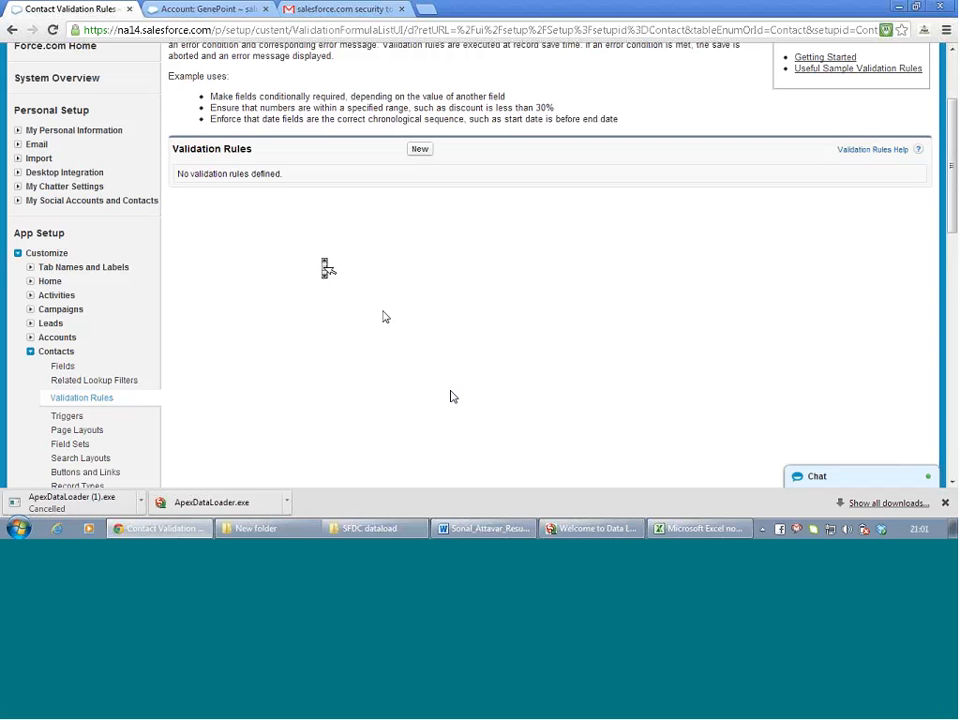
click(203, 7)
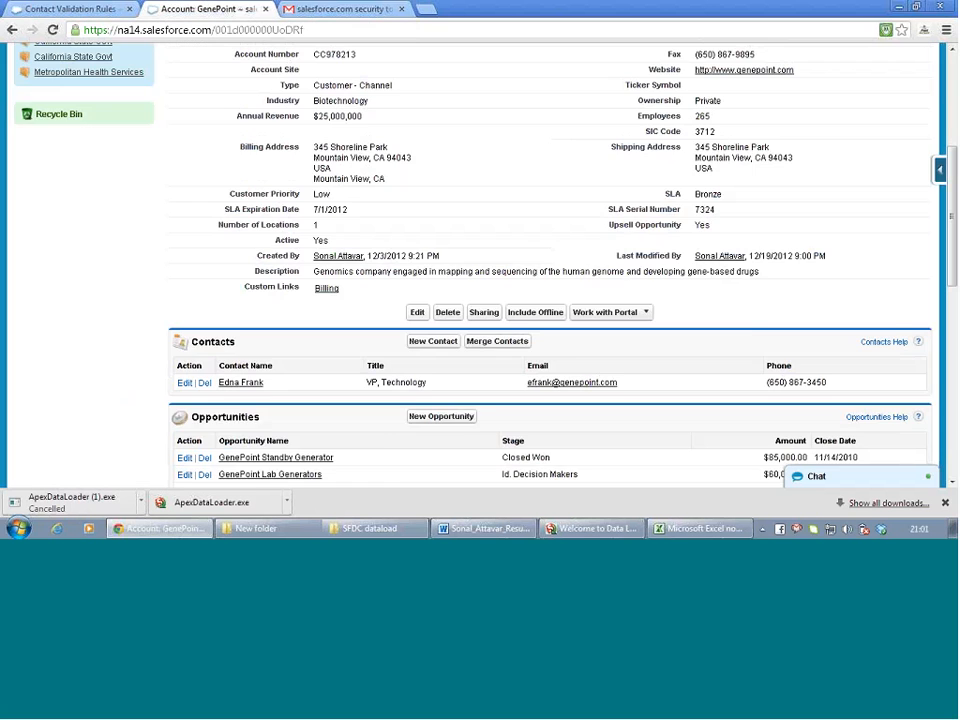
scroll(403, 245, up, 2)
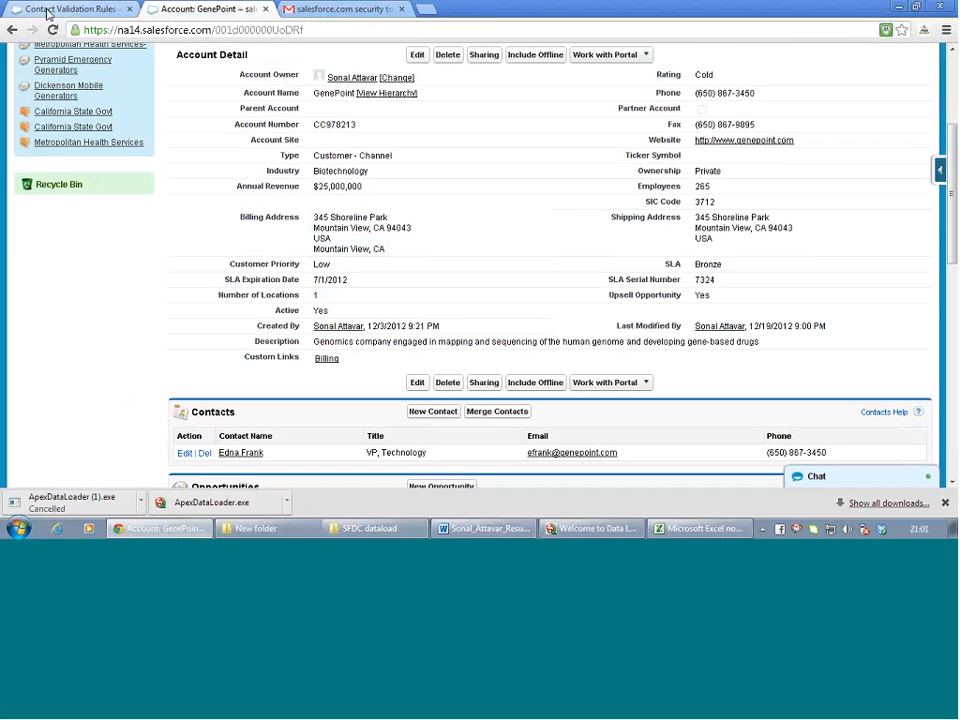
click(50, 10)
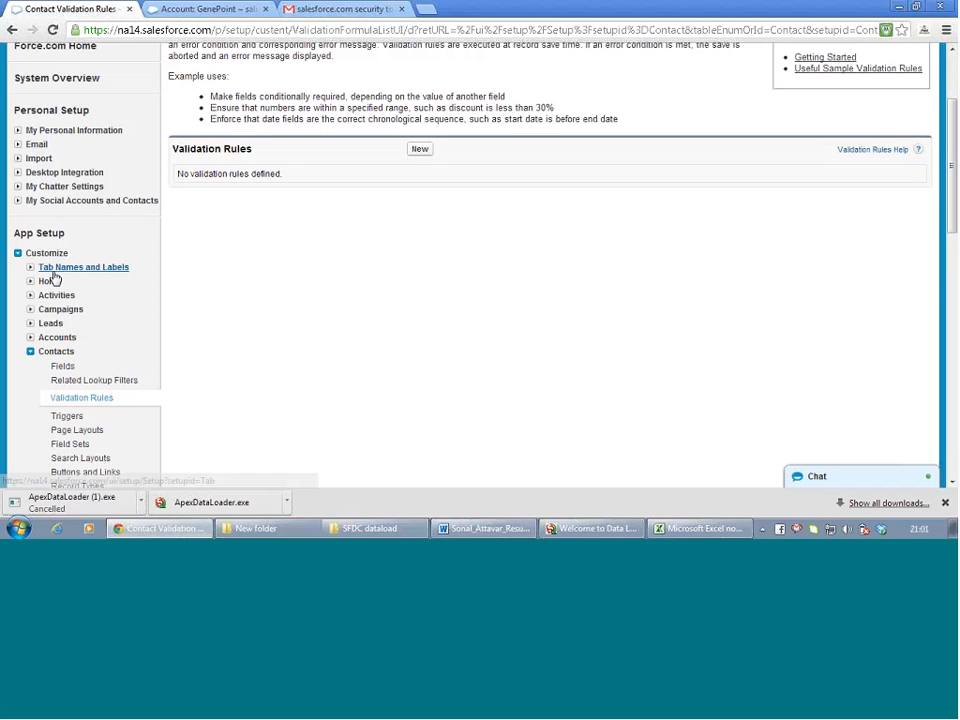
click(30, 338)
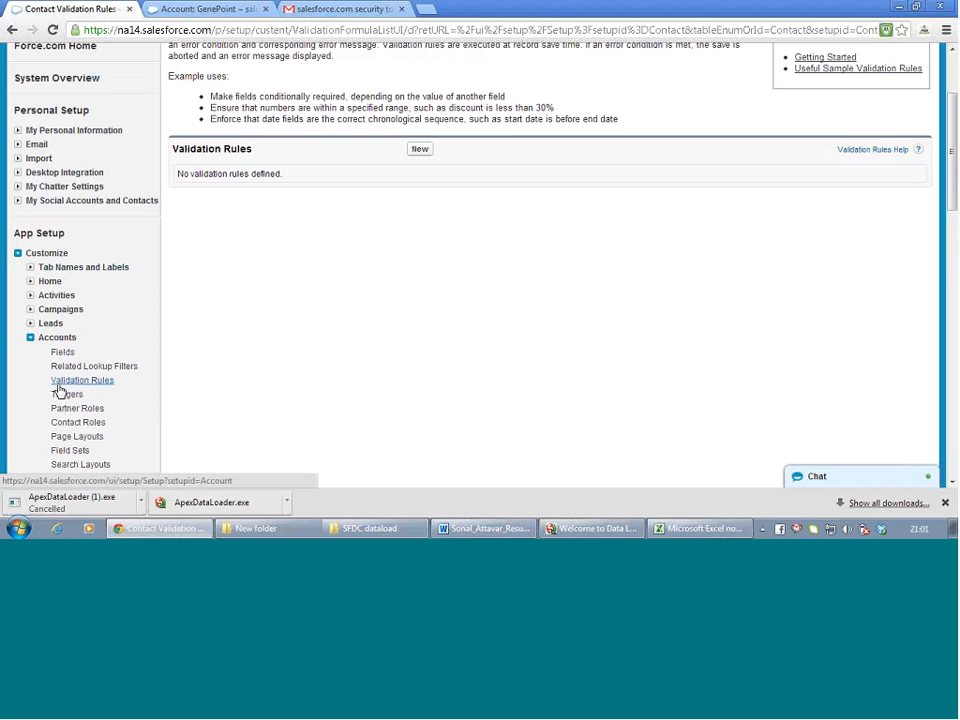
click(62, 354)
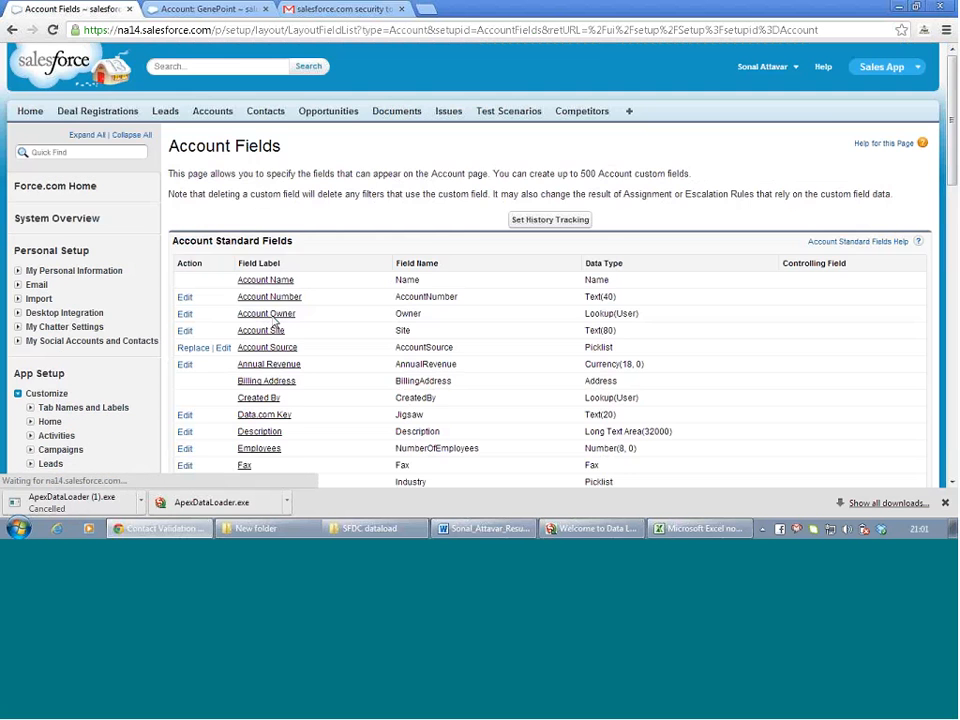
Check that the SLA Expiration Date custom field is of type Date, then return to Excel
scroll(274, 324, down, 10)
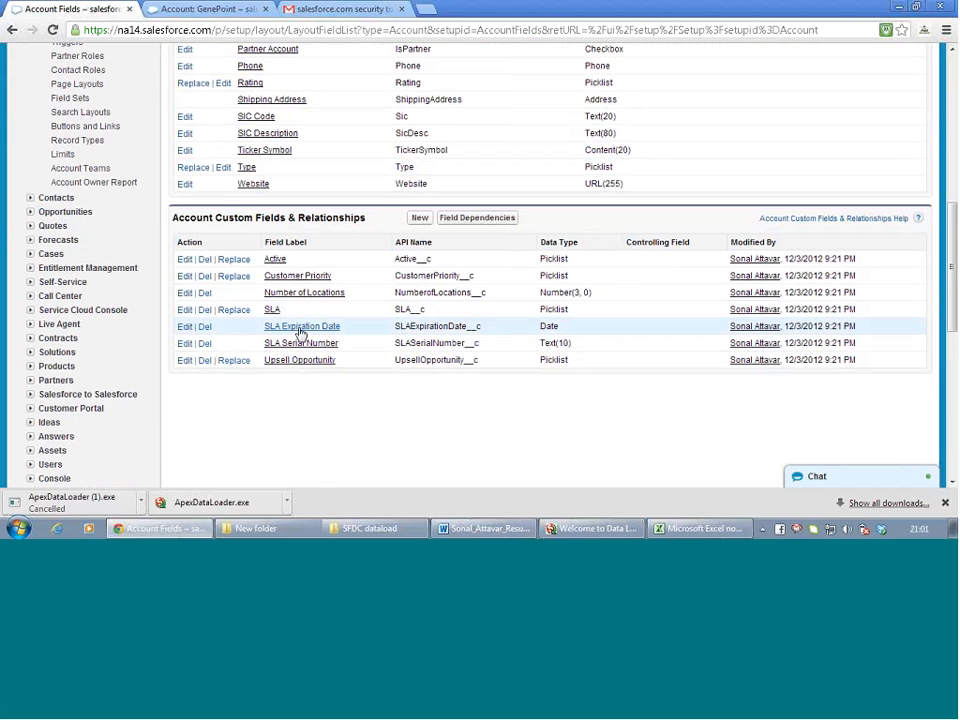
click(300, 330)
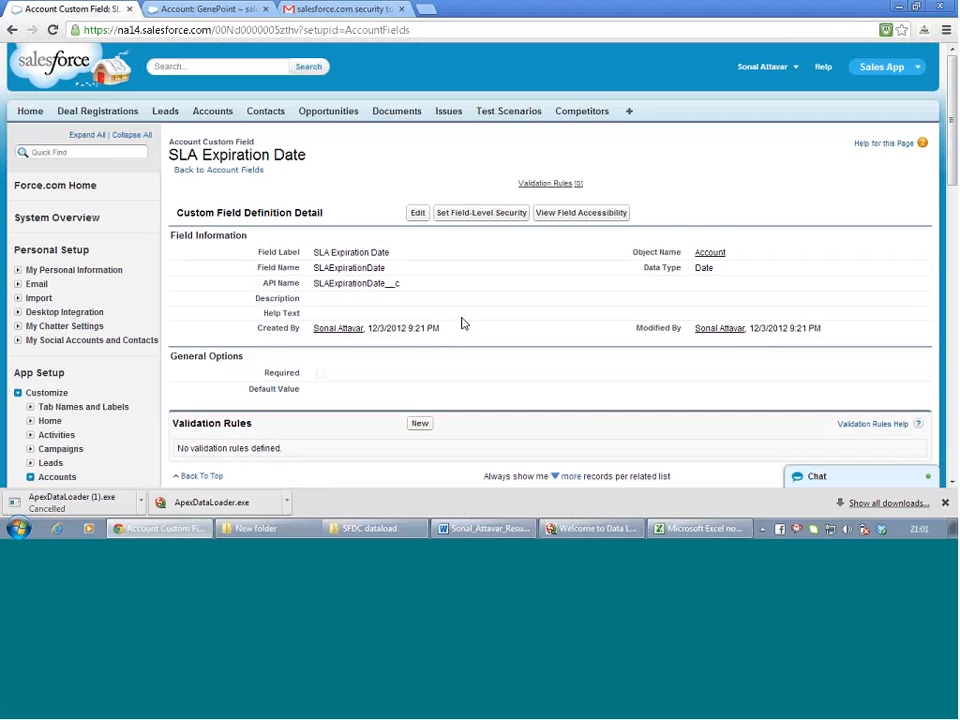
scroll(463, 323, down, 3)
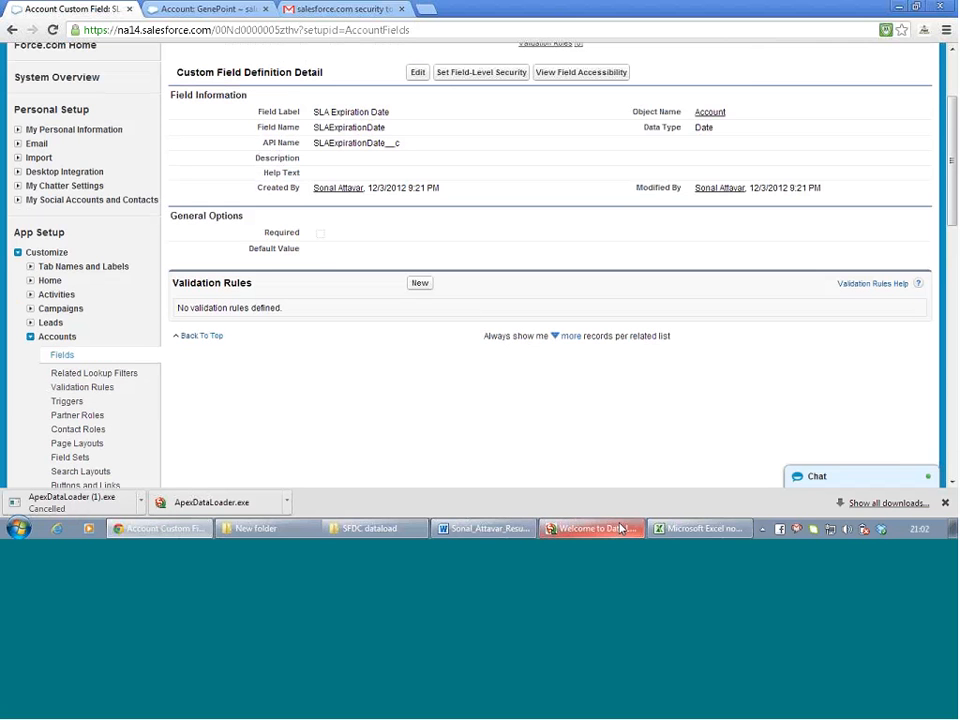
click(697, 529)
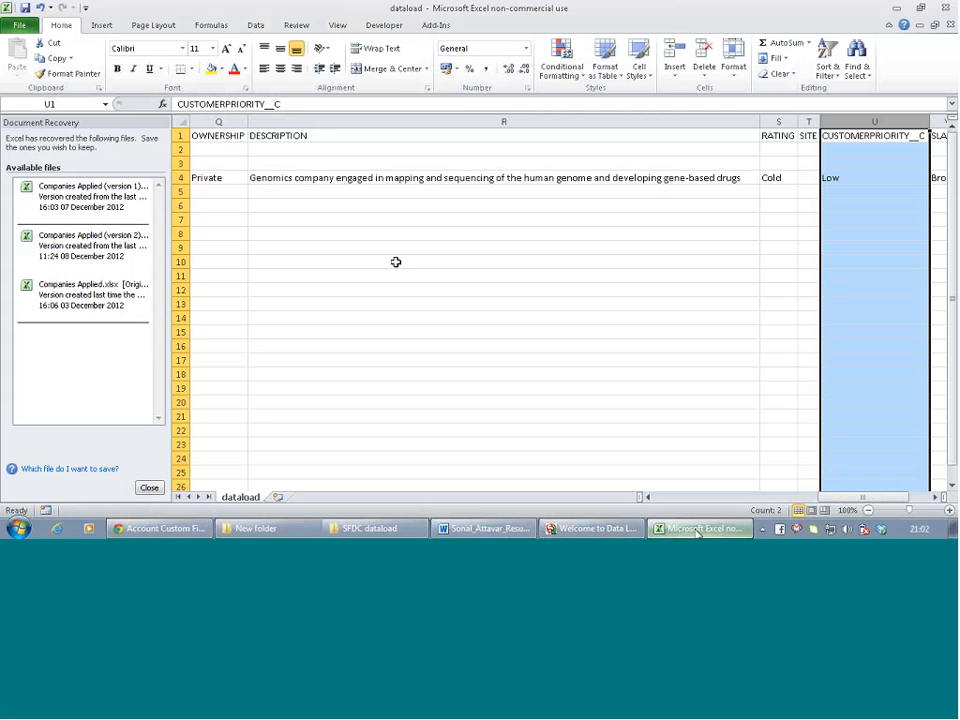
Move along GenePoint's row 4 from B4 toward the SLAEXPIRATIONDATE__C cell AA4
scroll(435, 258, left, 5)
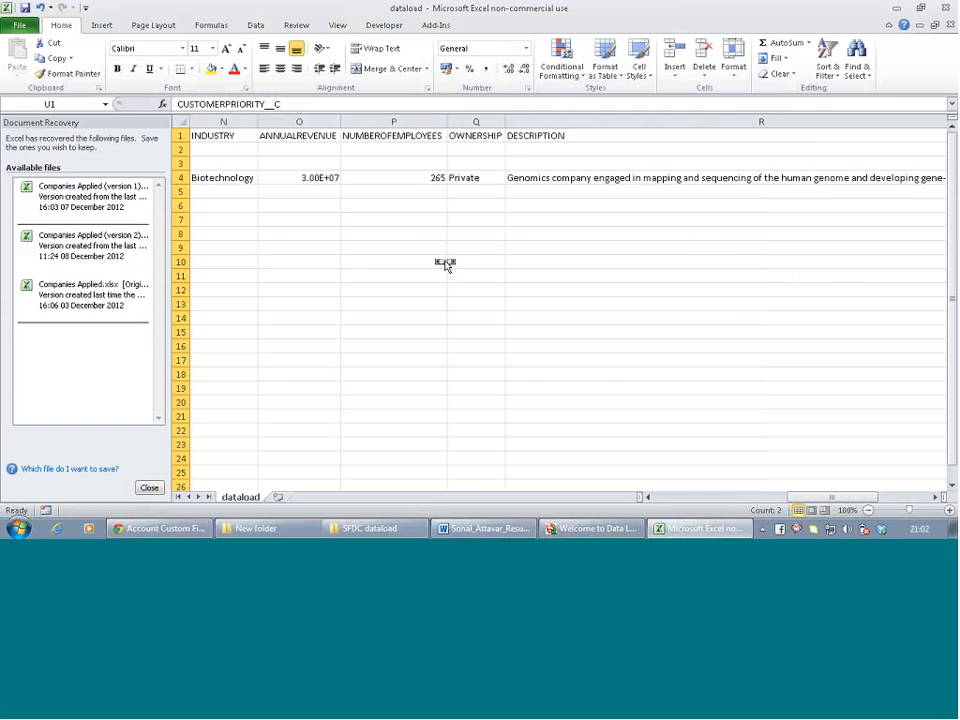
scroll(445, 264, left, 5)
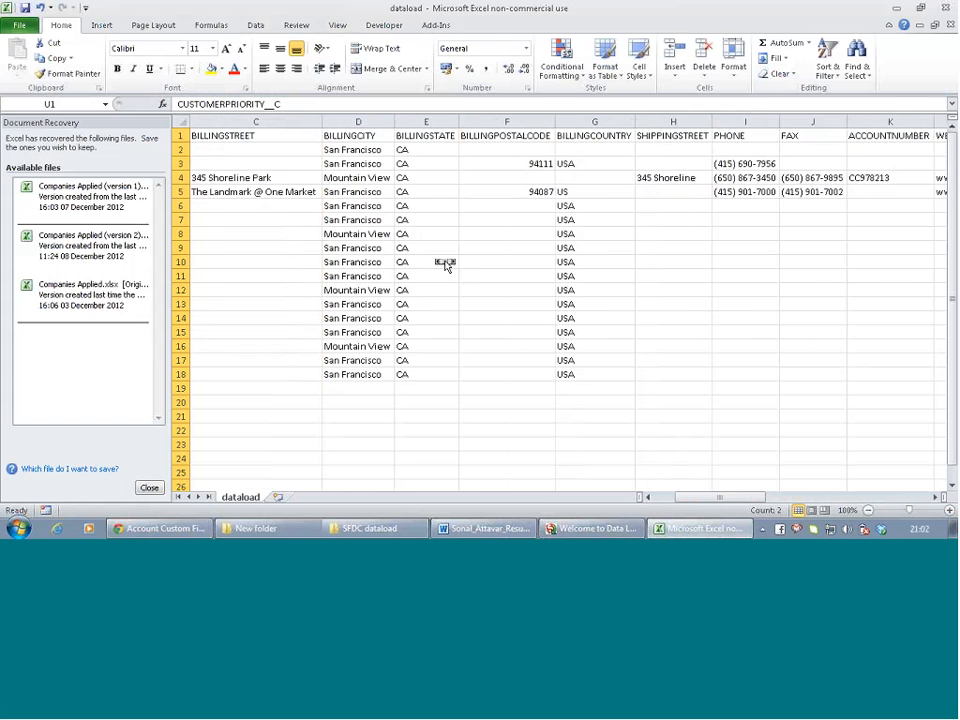
click(264, 176)
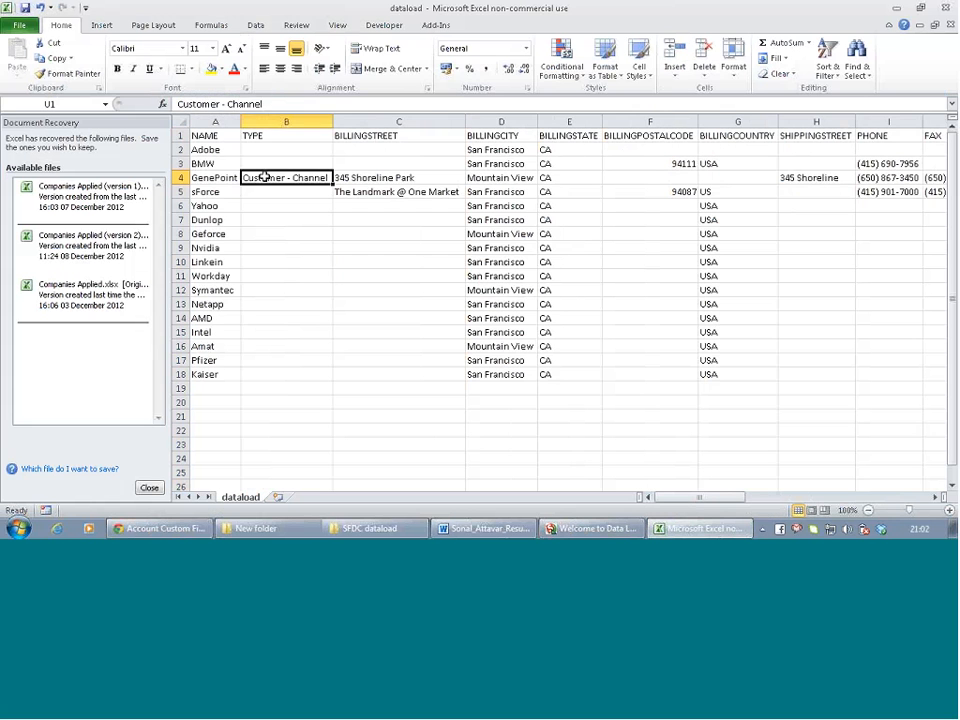
key(Right)
key(Right)
key(Right)
key(Right)
key(Right)
key(Right)
key(Right)
key(Right)
key(Right)
key(Right)
key(Right)
key(Right)
key(Right)
key(Right)
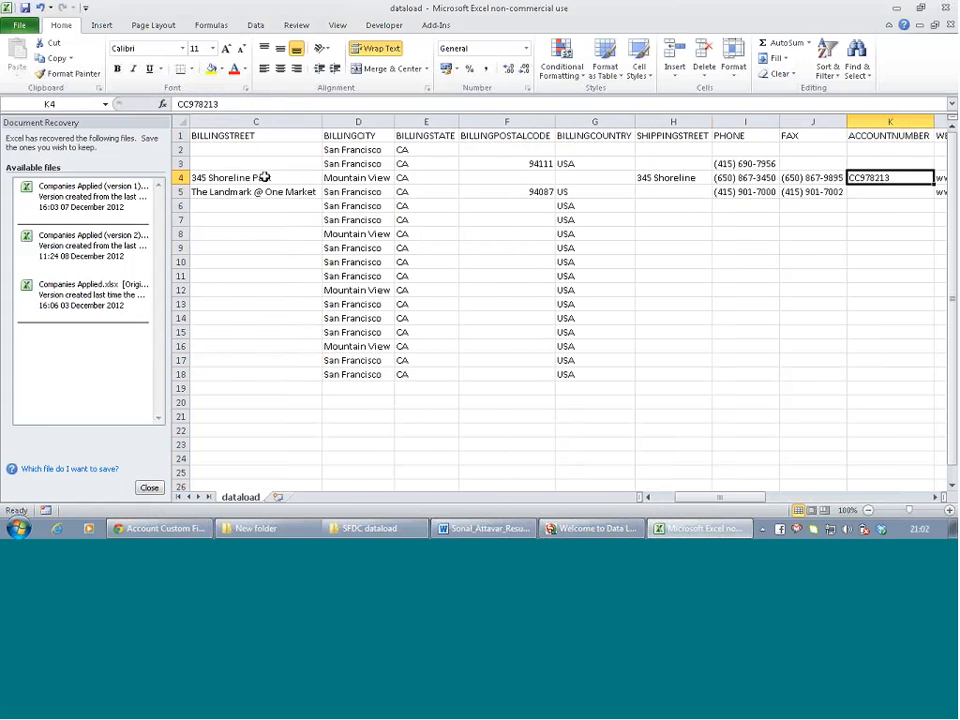
key(Right)
key(Right)
key(Right)
key(Right)
key(Right)
key(Right)
key(Right)
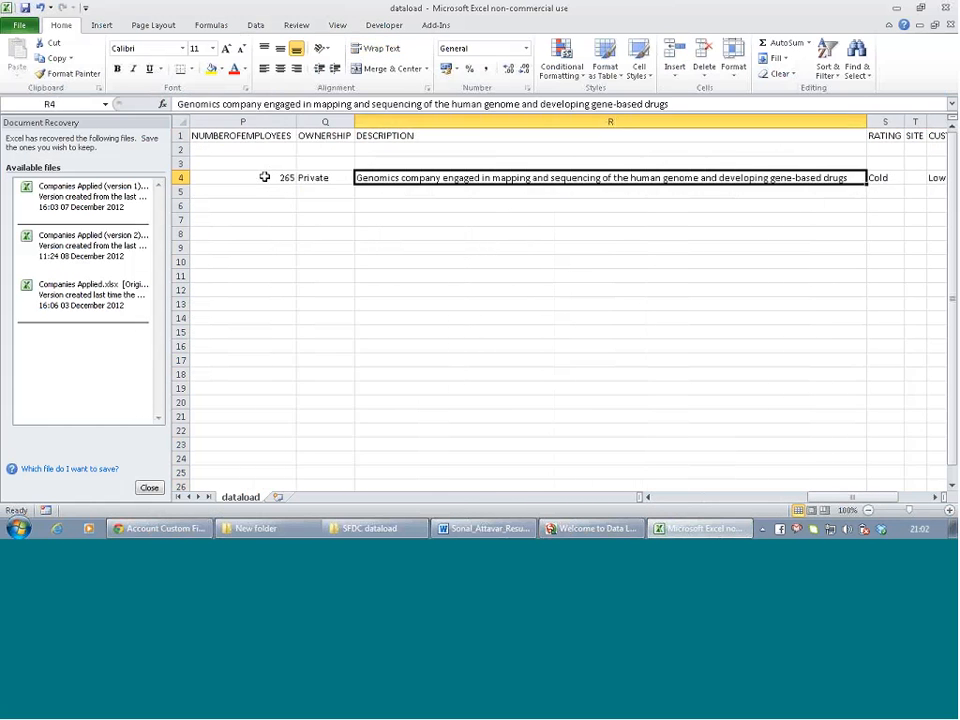
key(Right)
key(Right)
key(Right)
key(Right)
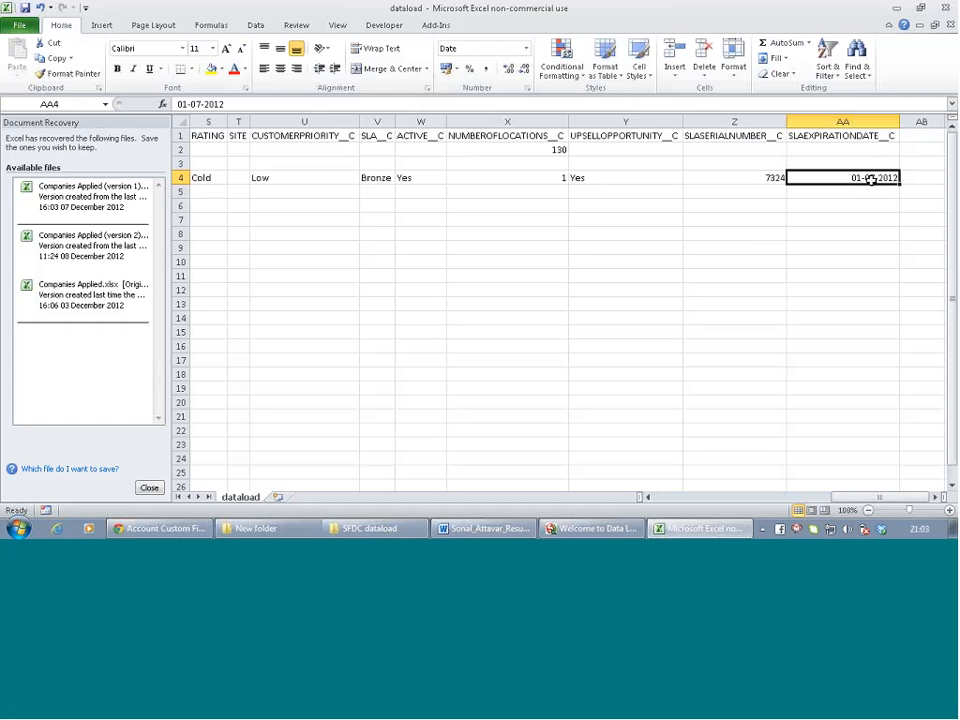
Rewrite cell AA4's date from 01-07-2012 to 07-01-2012 and commit it
double_click(870, 178)
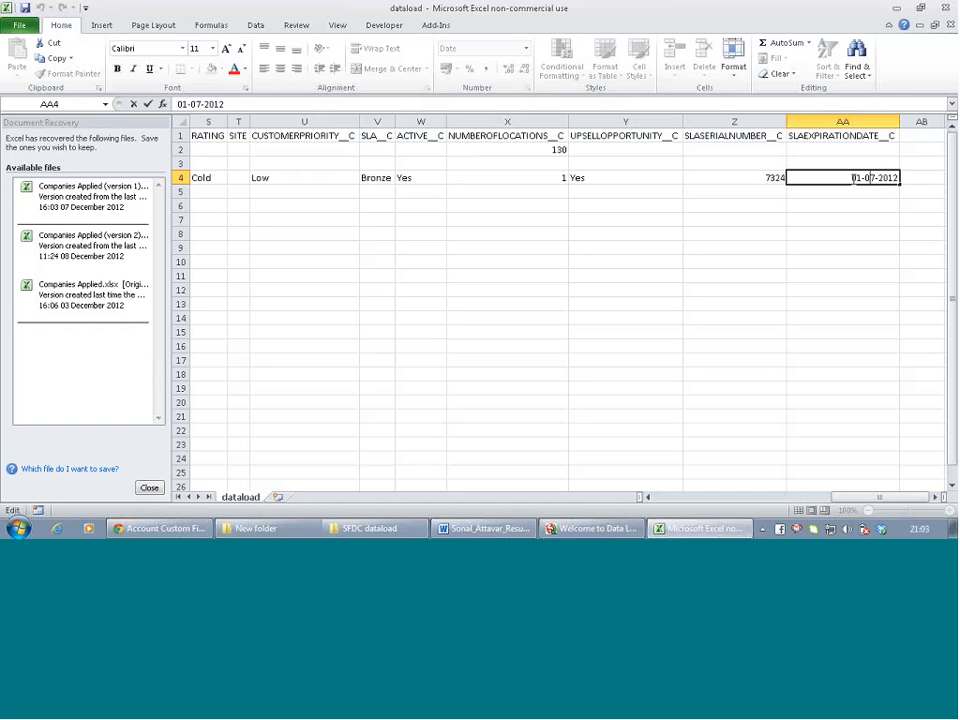
drag(878, 178, 815, 178)
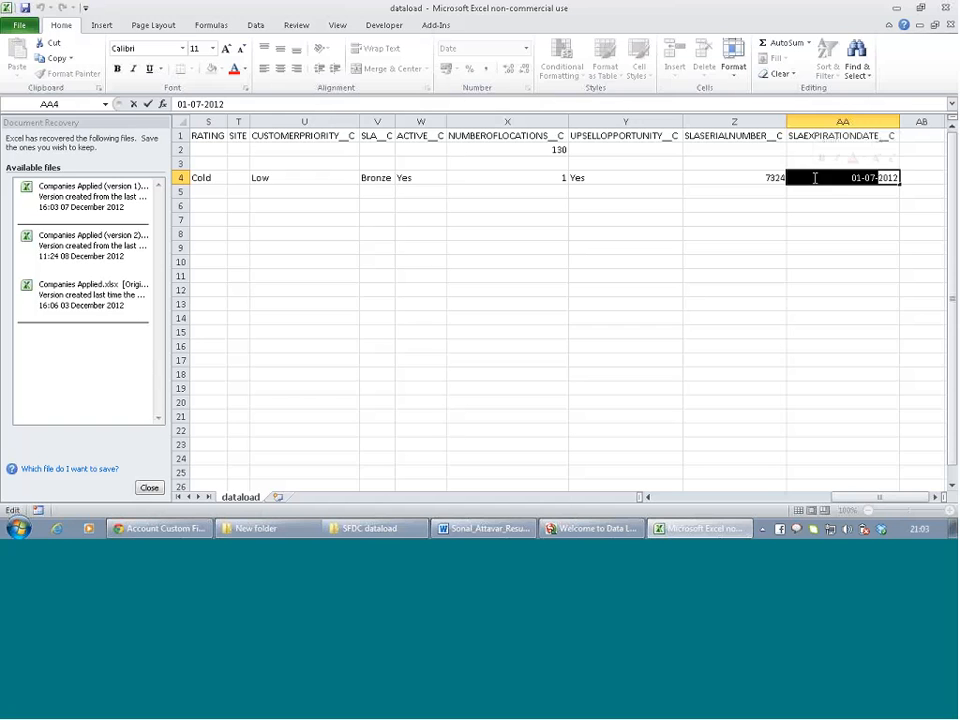
key(BackSpace)
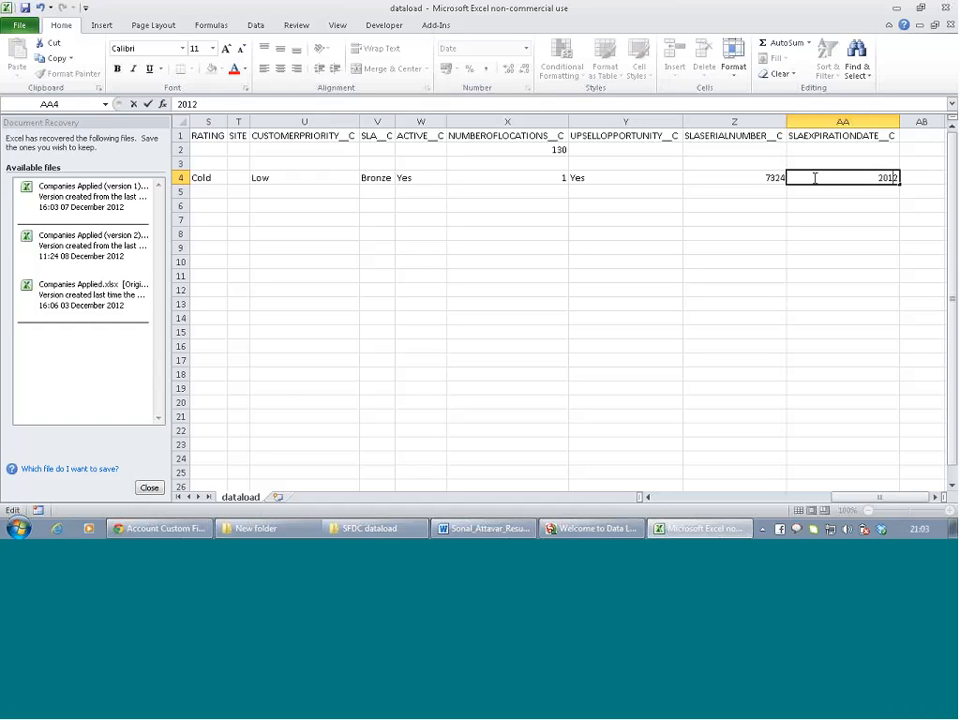
text(-01-07)
click(784, 223)
scroll(785, 225, left, 5)
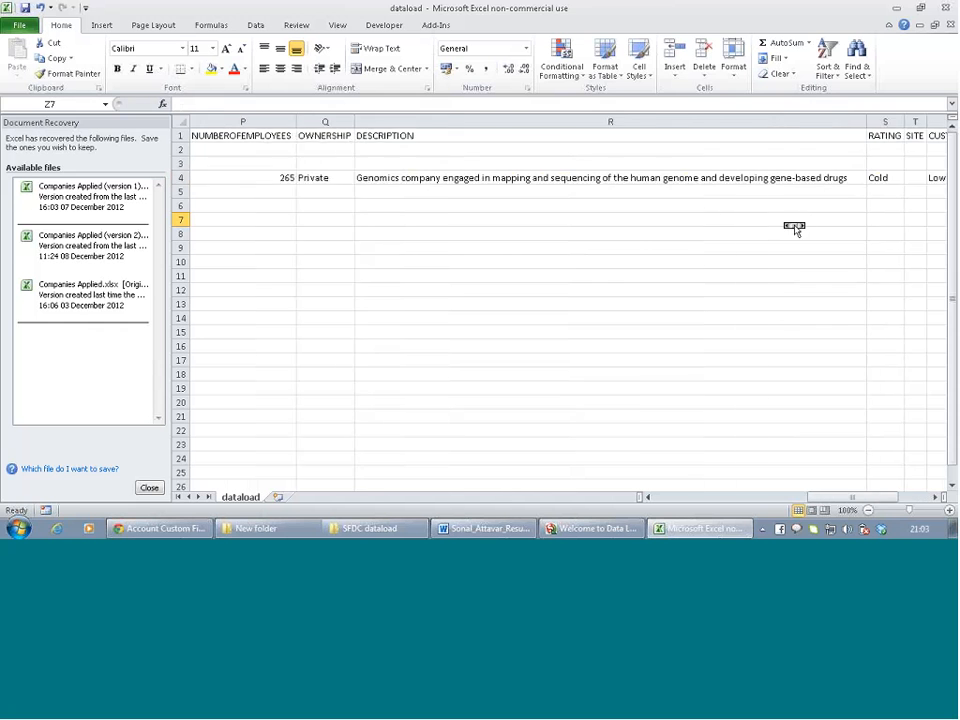
scroll(785, 225, right, 10)
scroll(785, 225, left, 9)
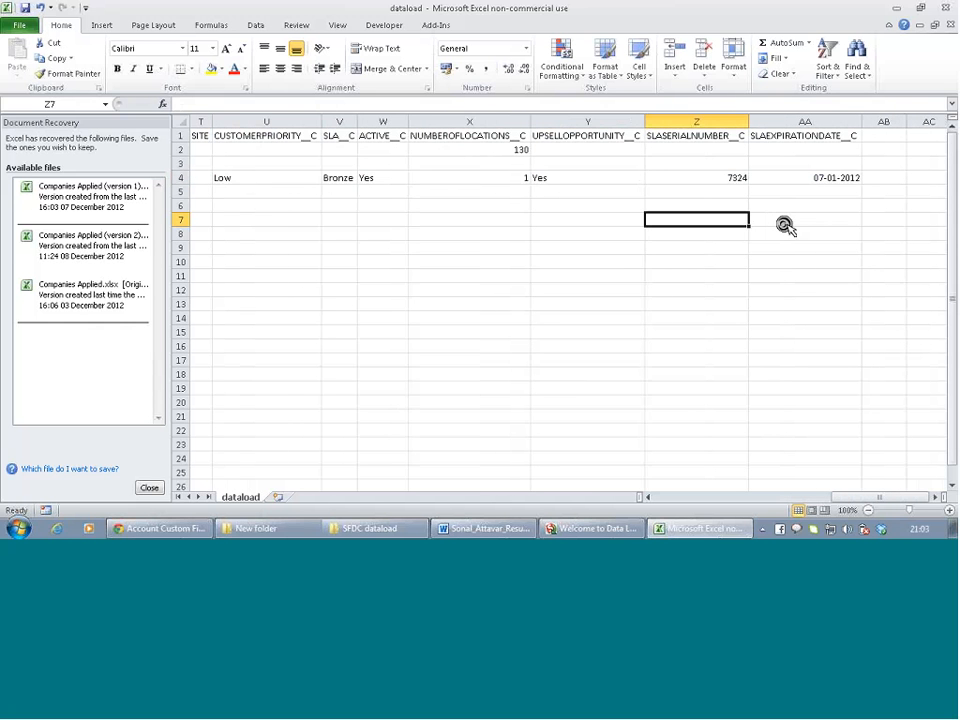
scroll(785, 225, right, 5)
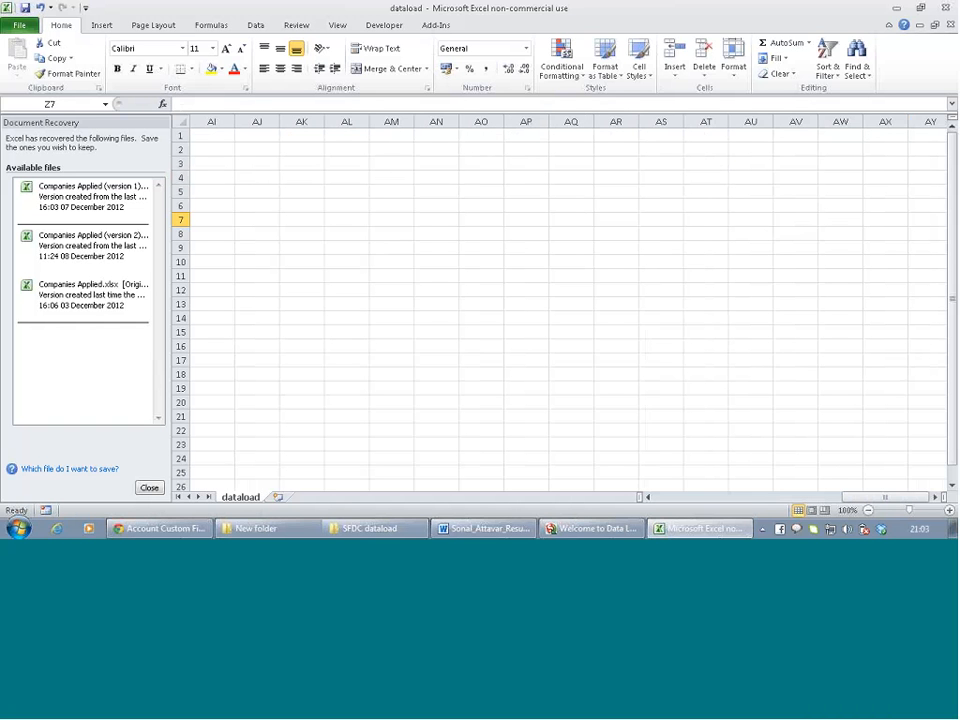
scroll(566, 246, left, 8)
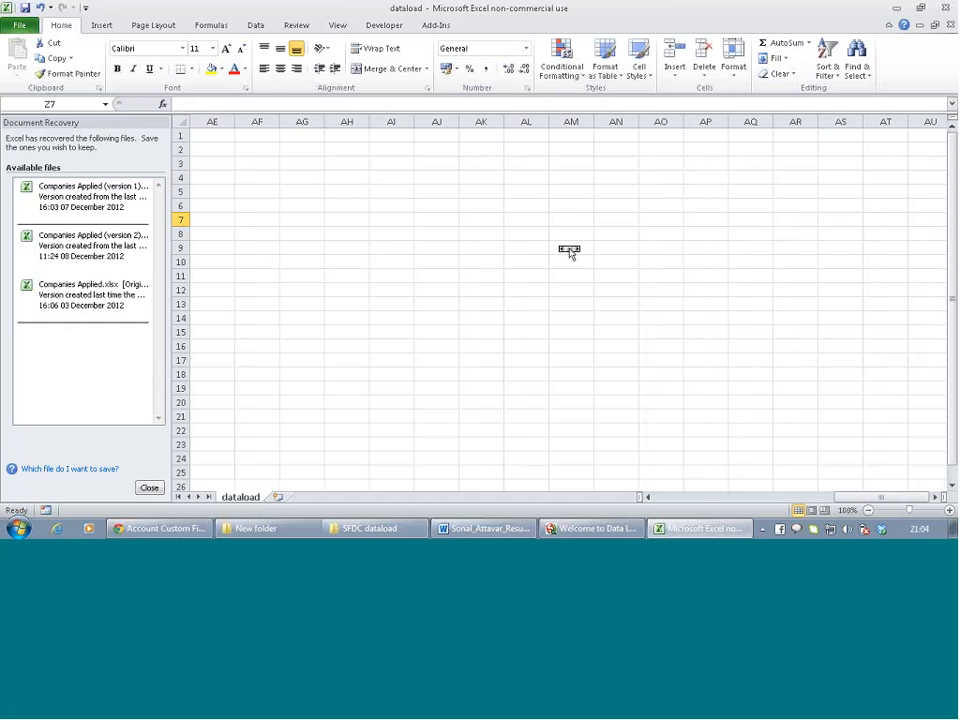
scroll(569, 252, left, 8)
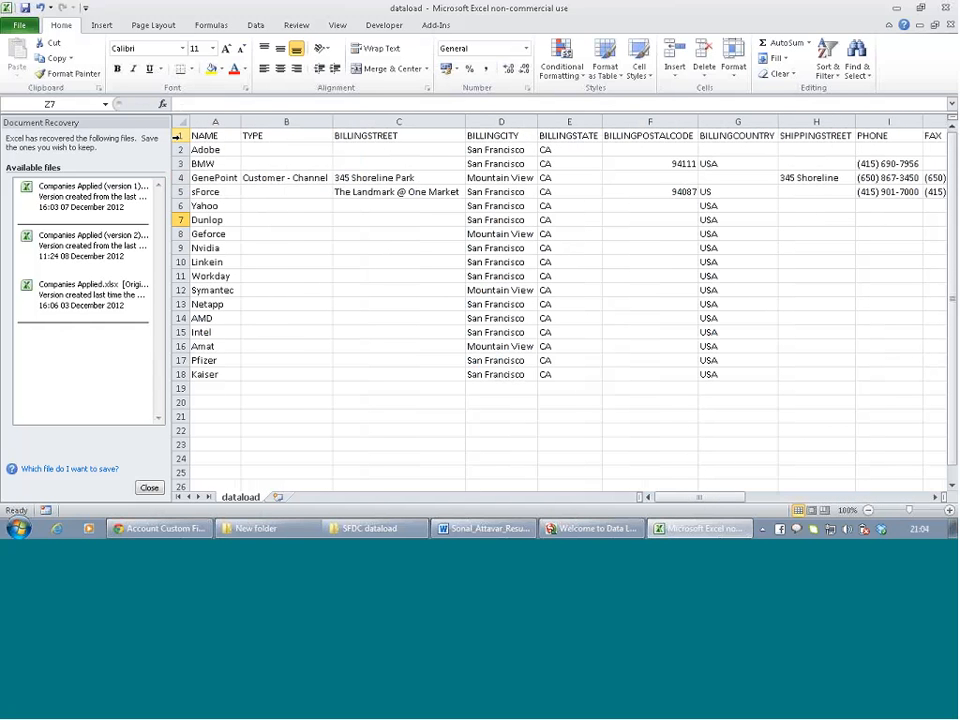
Delete the rows above and rows 2–15 below, leaving only GenePoint's row
drag(177, 136, 181, 163)
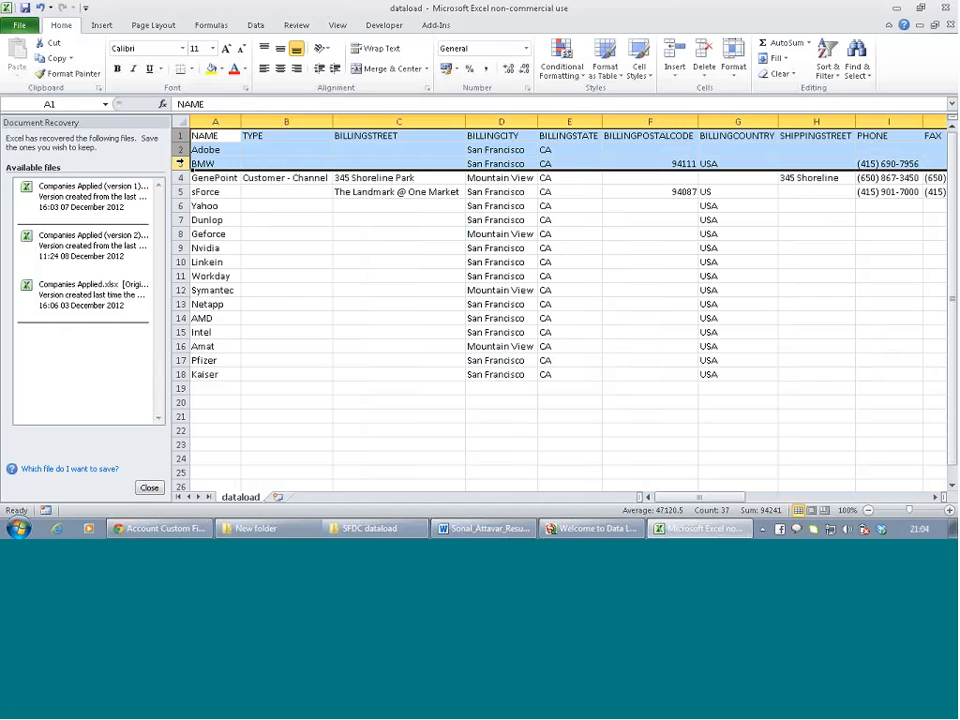
right_click(183, 164)
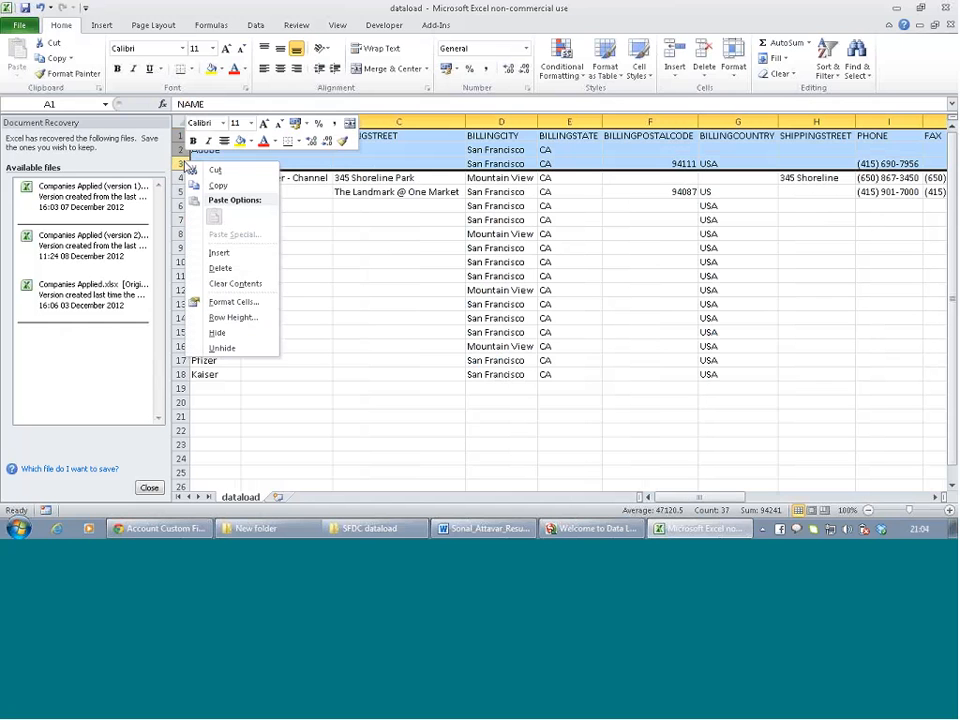
click(228, 272)
click(265, 219)
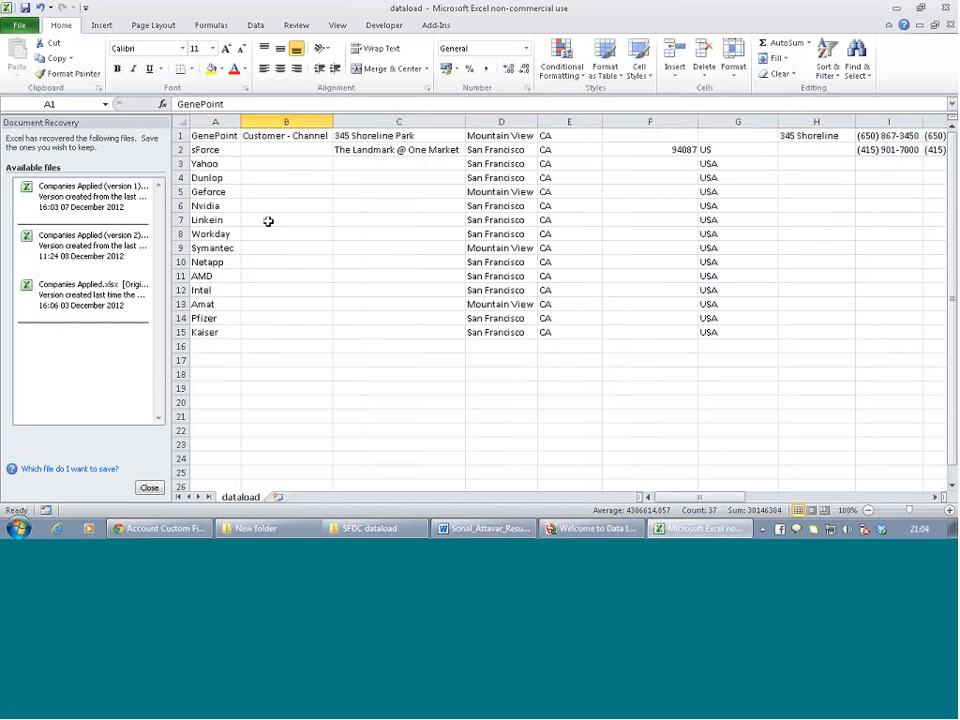
click(178, 149)
drag(178, 149, 180, 332)
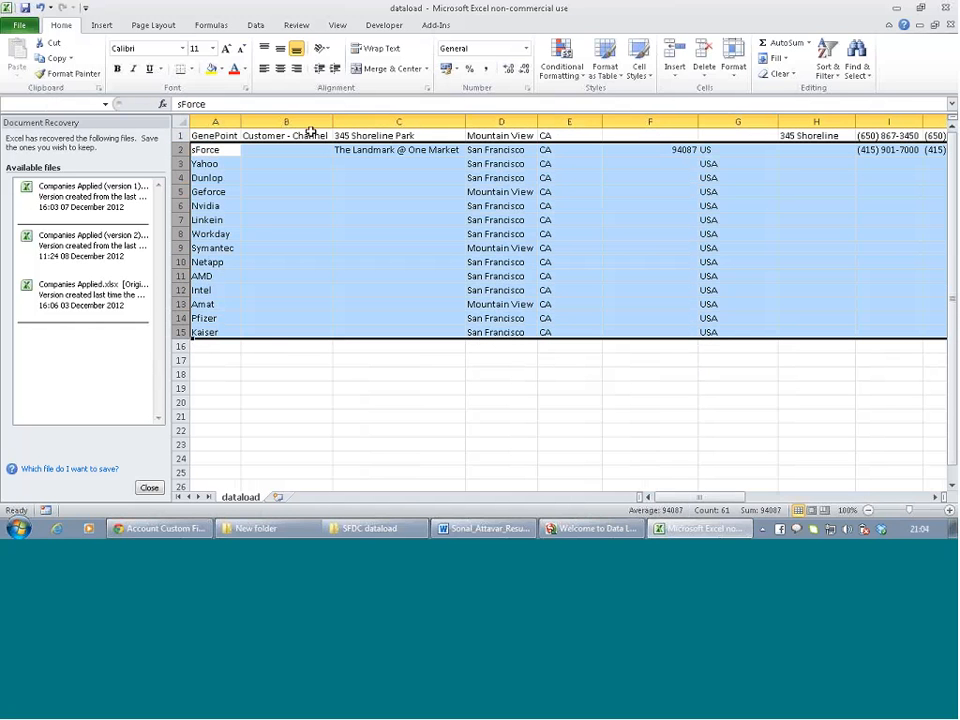
right_click(180, 234)
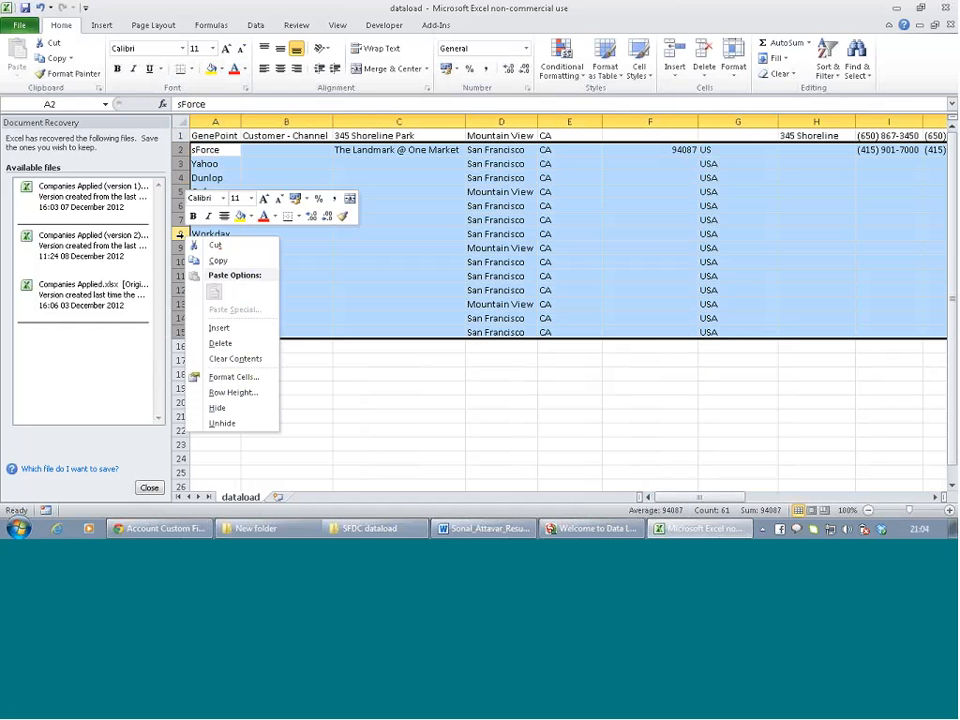
click(237, 346)
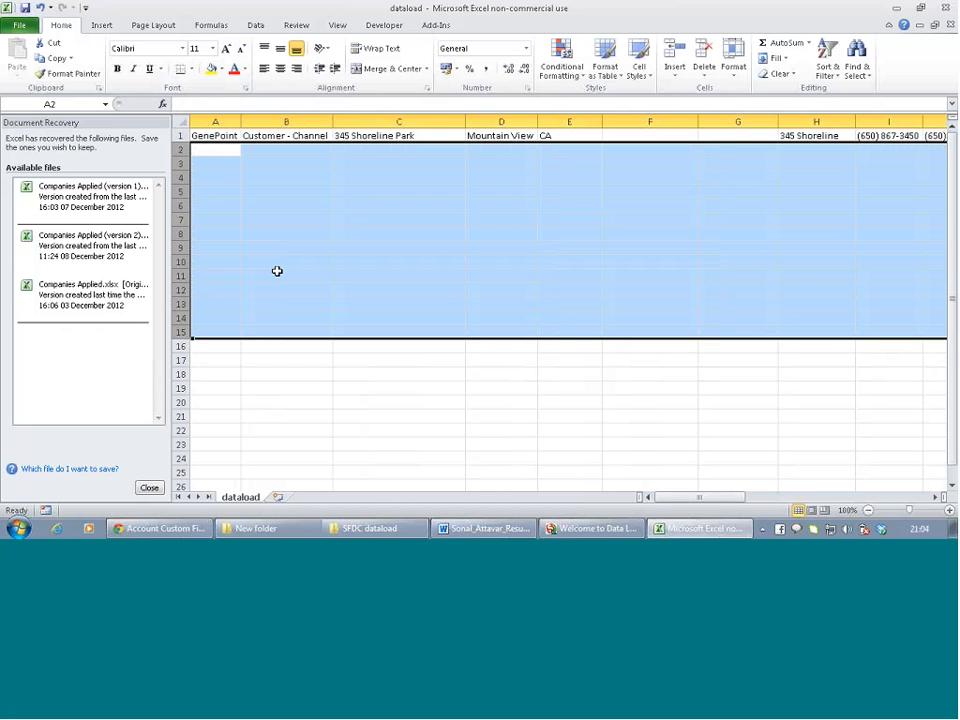
Save the sheet as dataload1 in CSV (Comma delimited) format
click(21, 25)
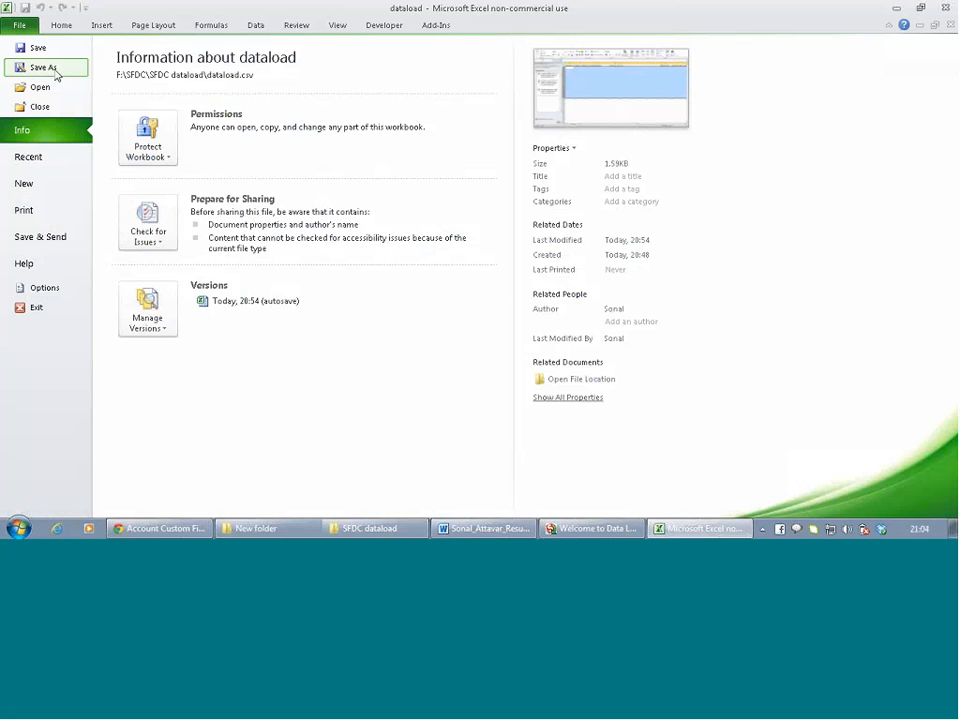
click(45, 66)
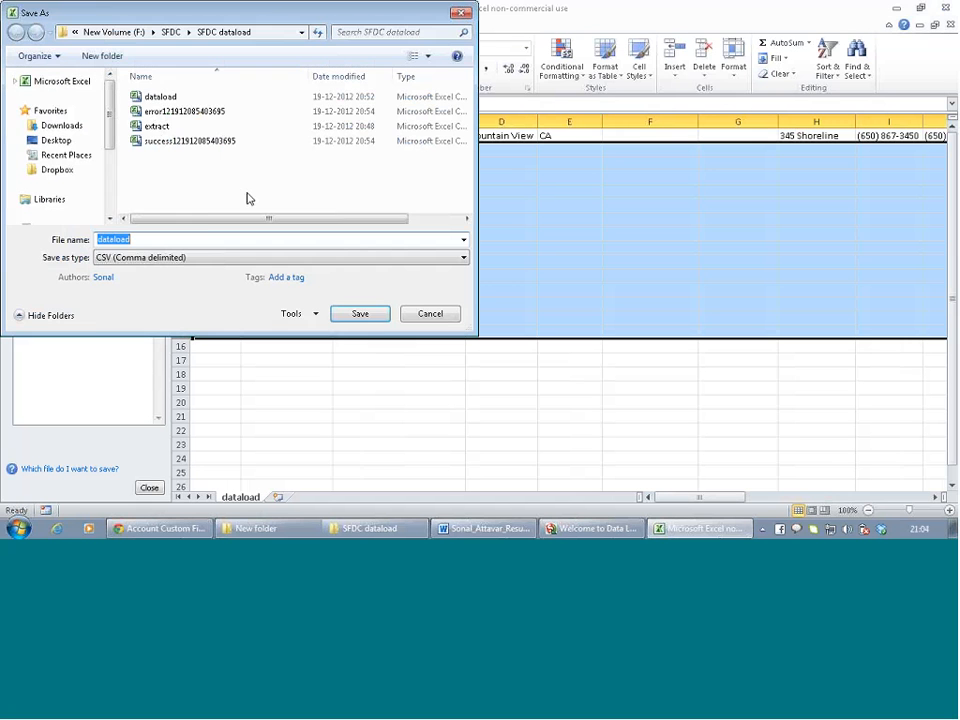
click(198, 240)
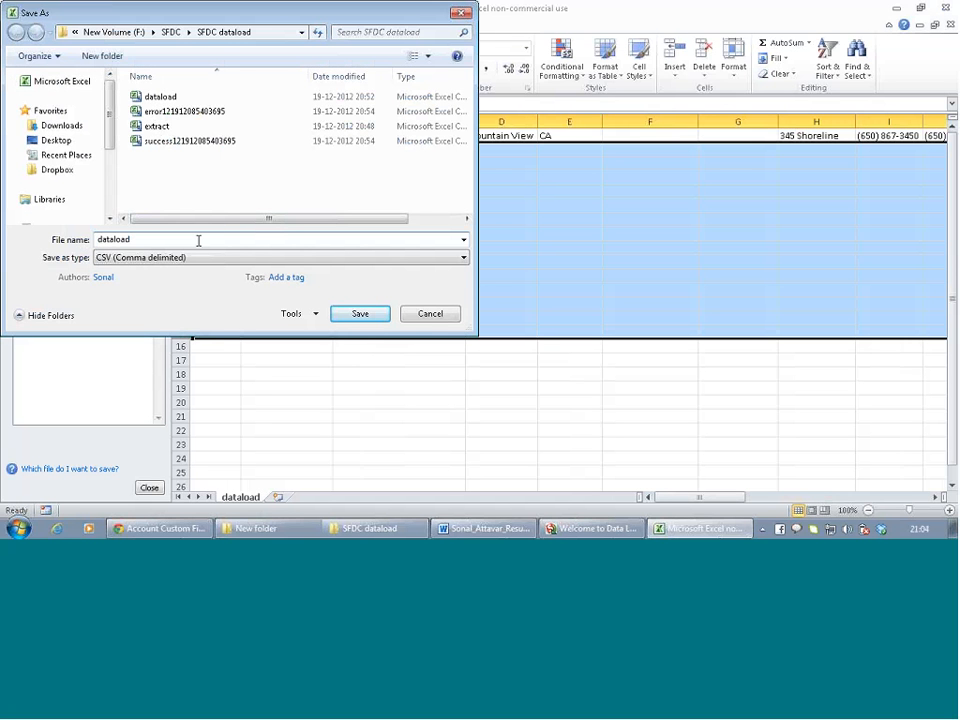
click(362, 313)
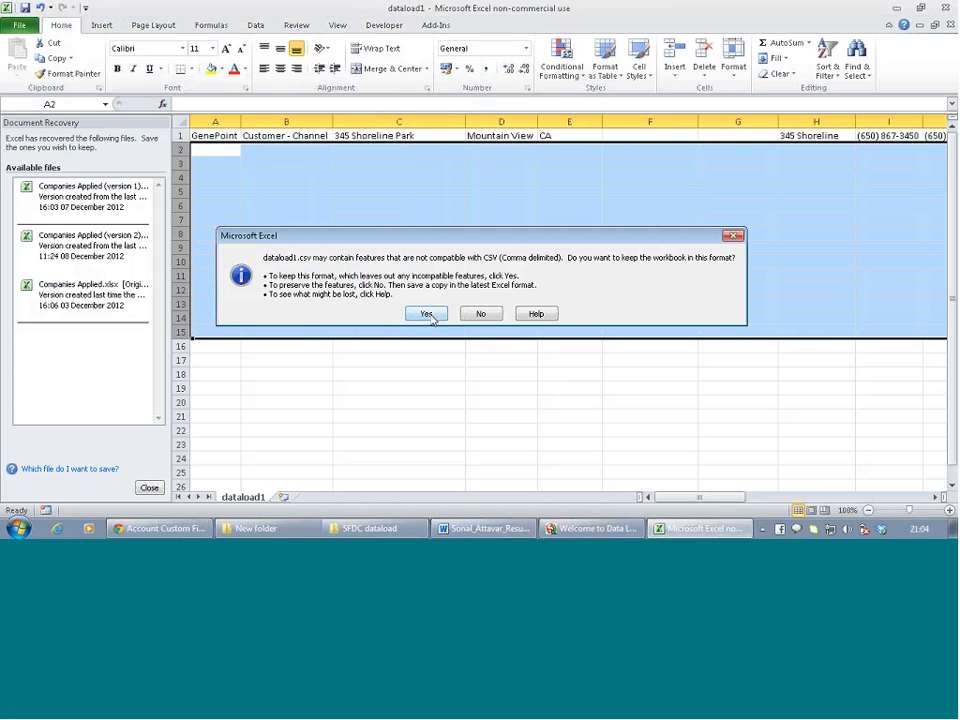
click(427, 313)
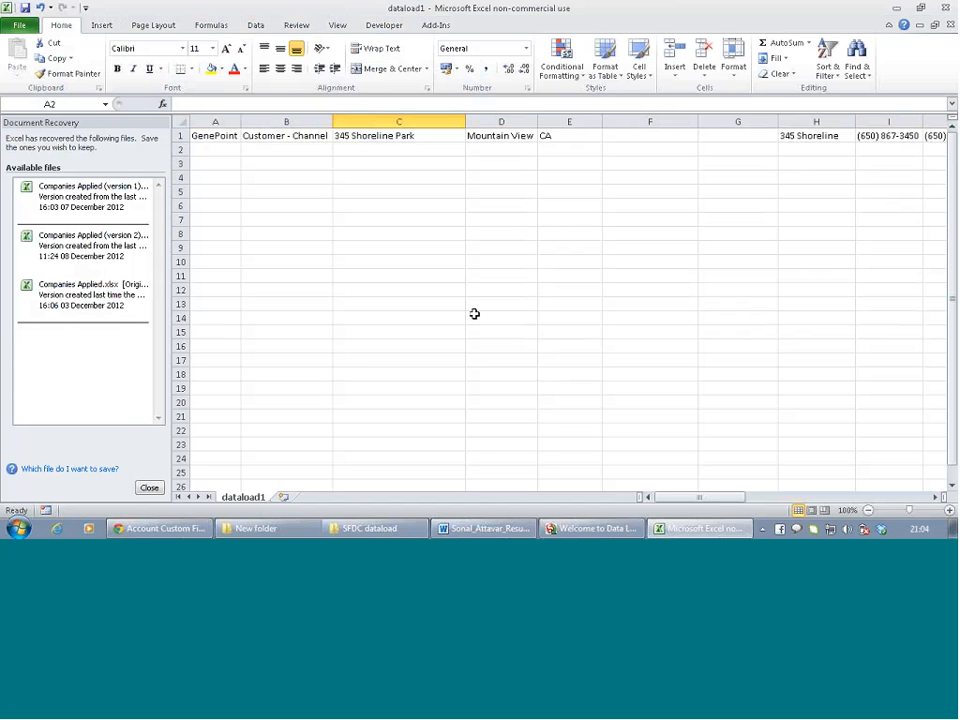
click(402, 388)
Close the Data Loader error file viewer and the Operation Finished summary
click(592, 528)
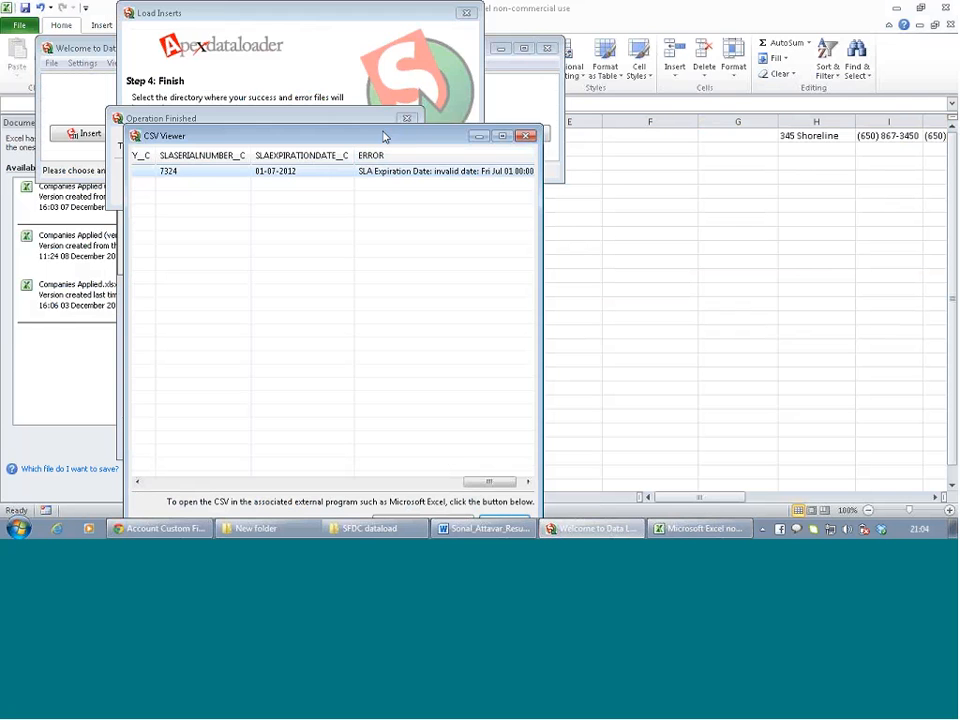
drag(383, 141, 399, 36)
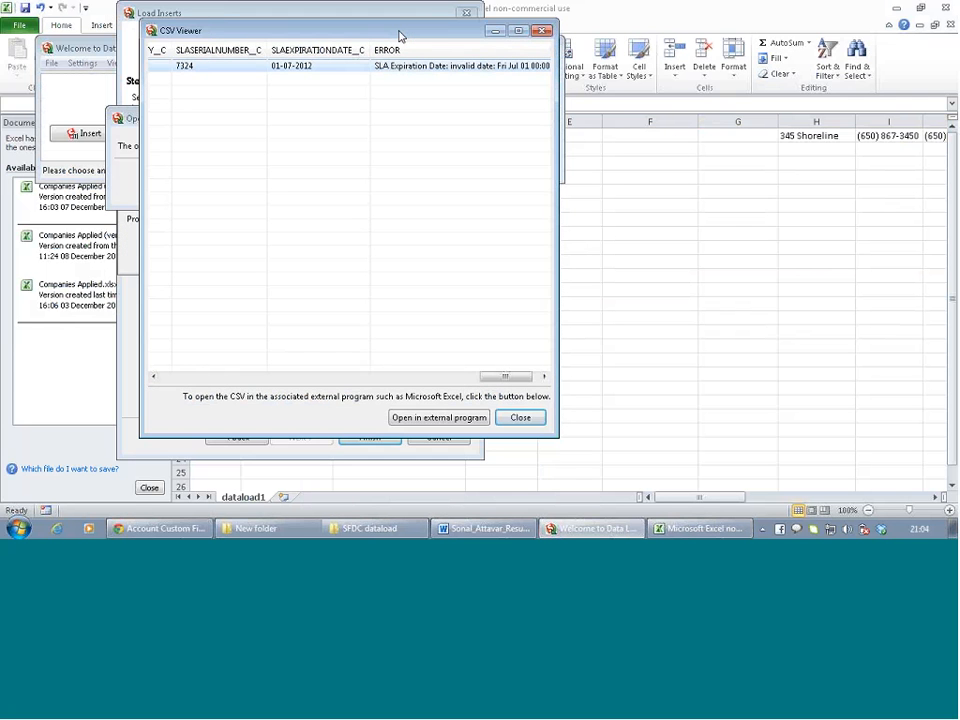
click(518, 417)
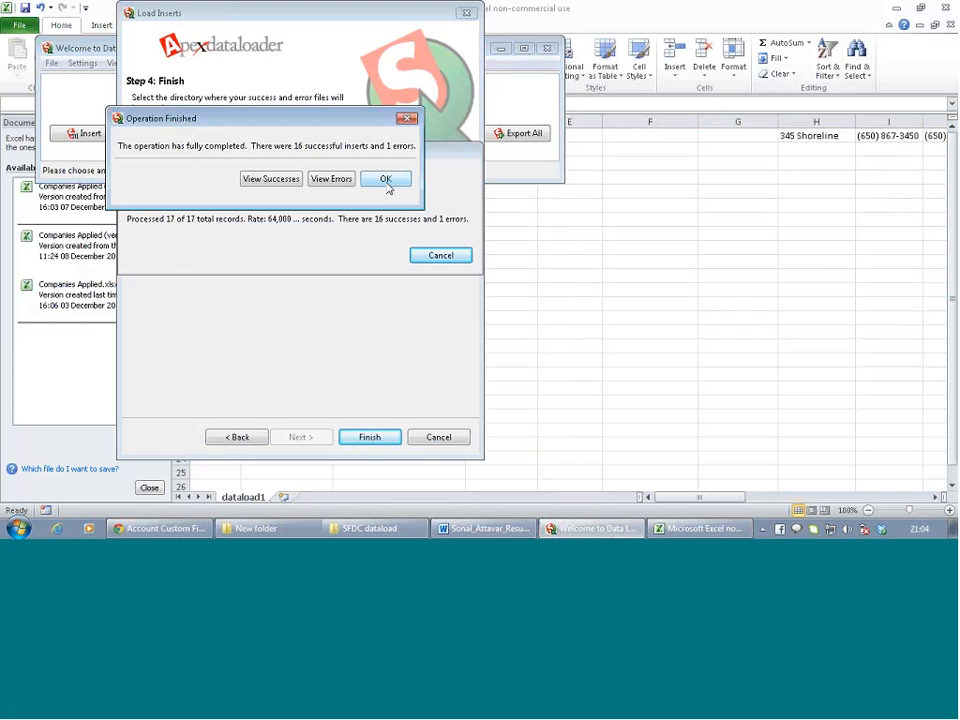
click(386, 180)
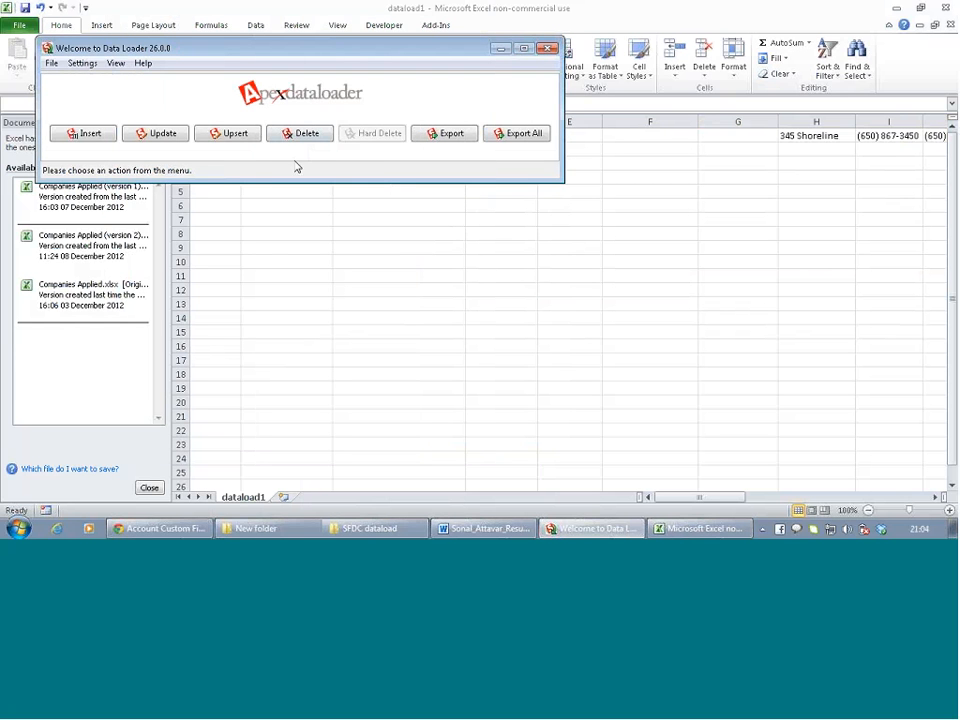
Start an Account insert from dataload1.csv, accept the empty-column warning and reach mapping
click(89, 138)
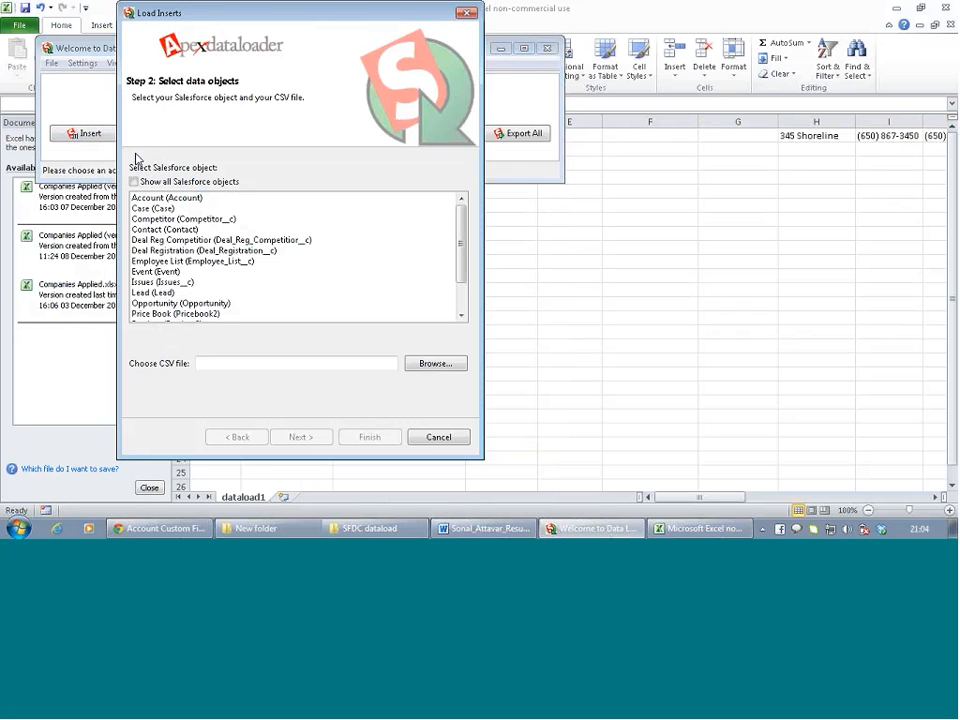
click(137, 197)
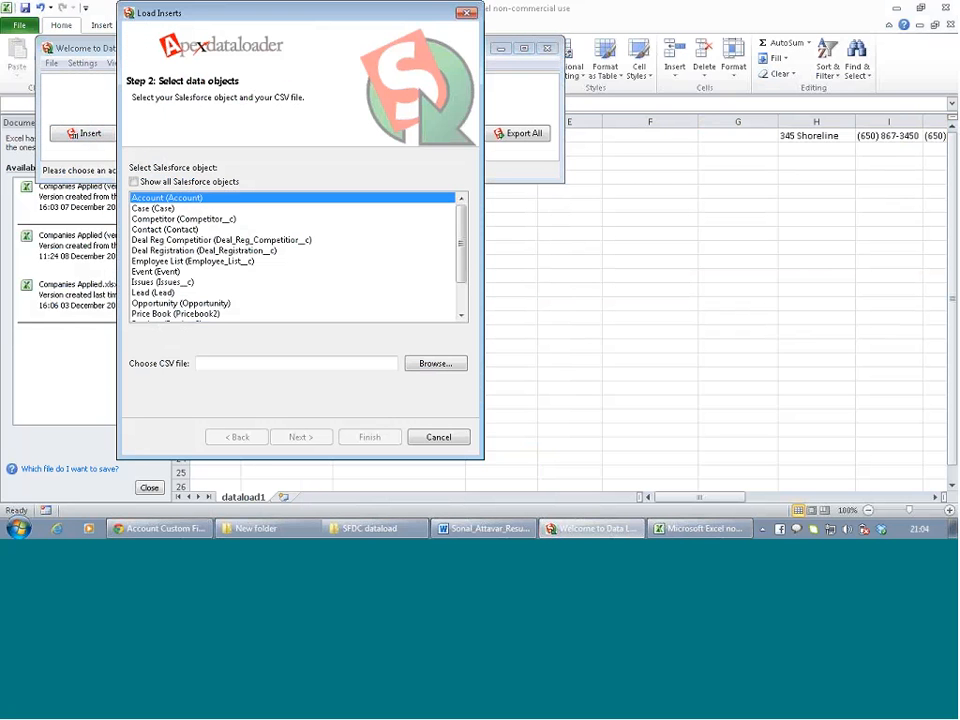
click(429, 364)
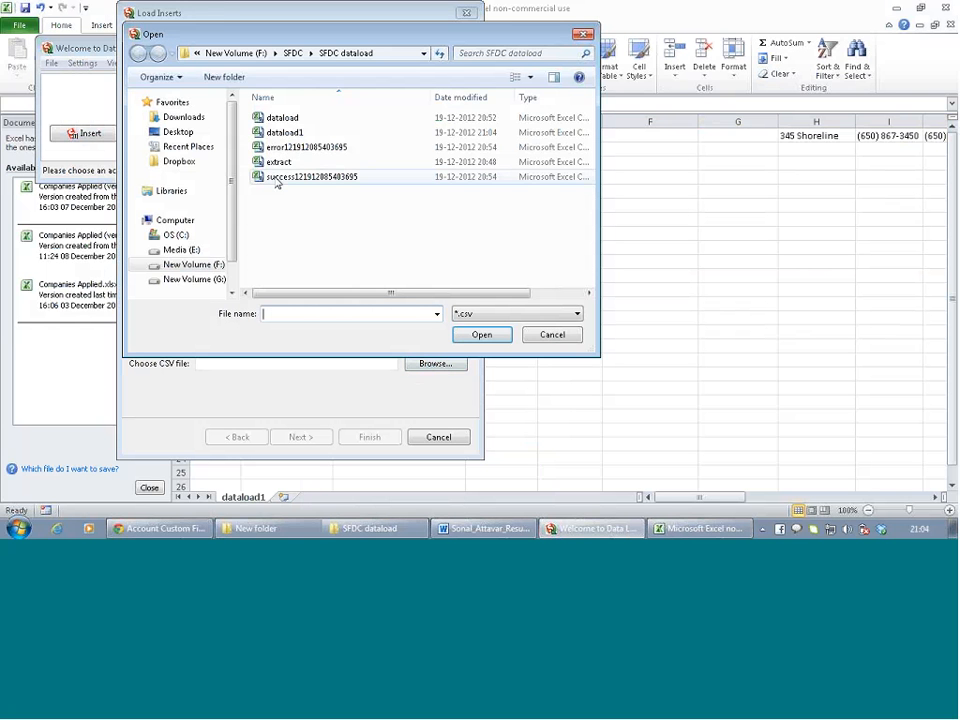
click(290, 120)
double_click(291, 120)
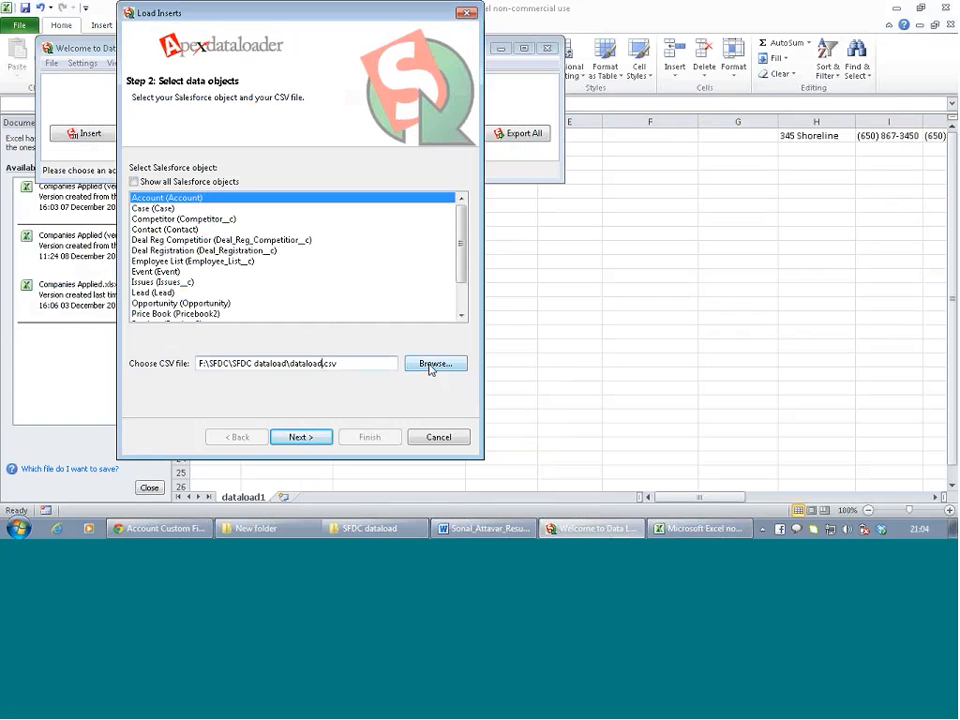
text(1)
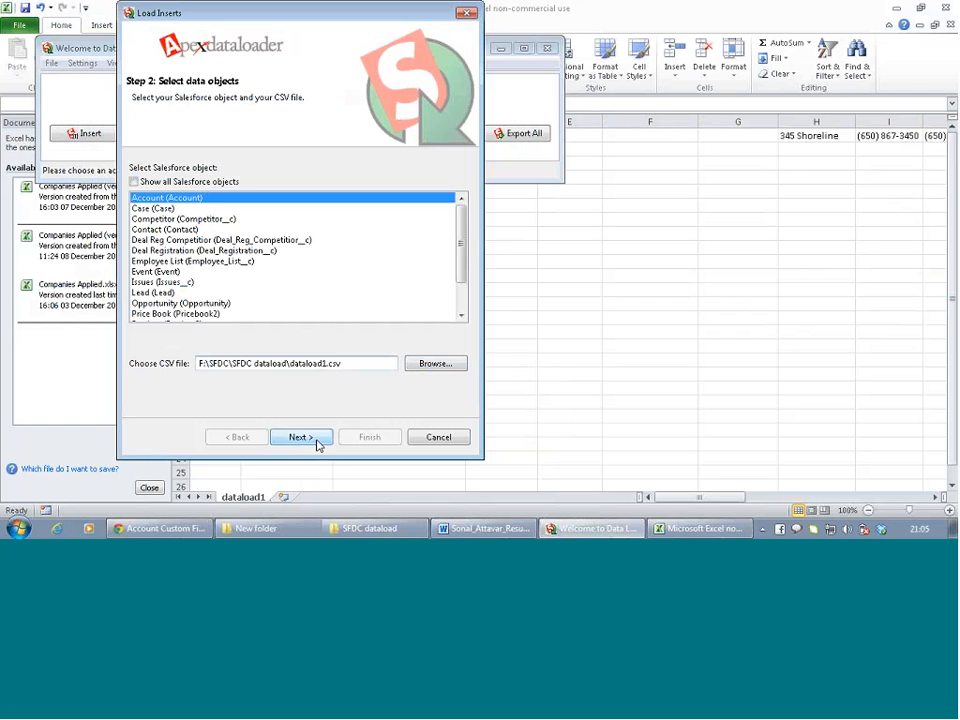
click(317, 439)
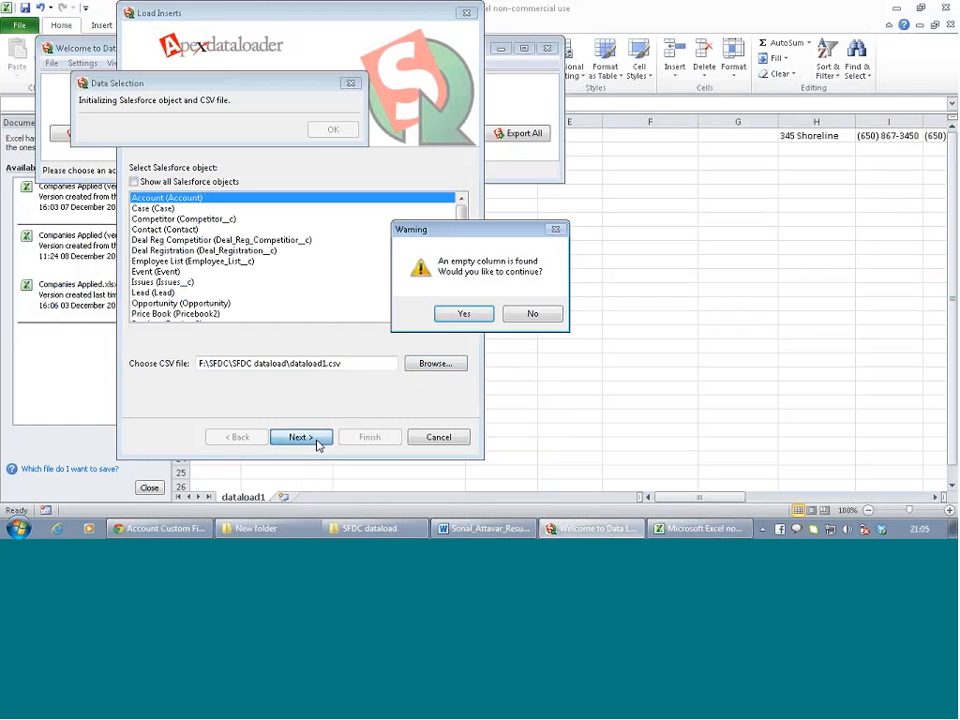
click(464, 314)
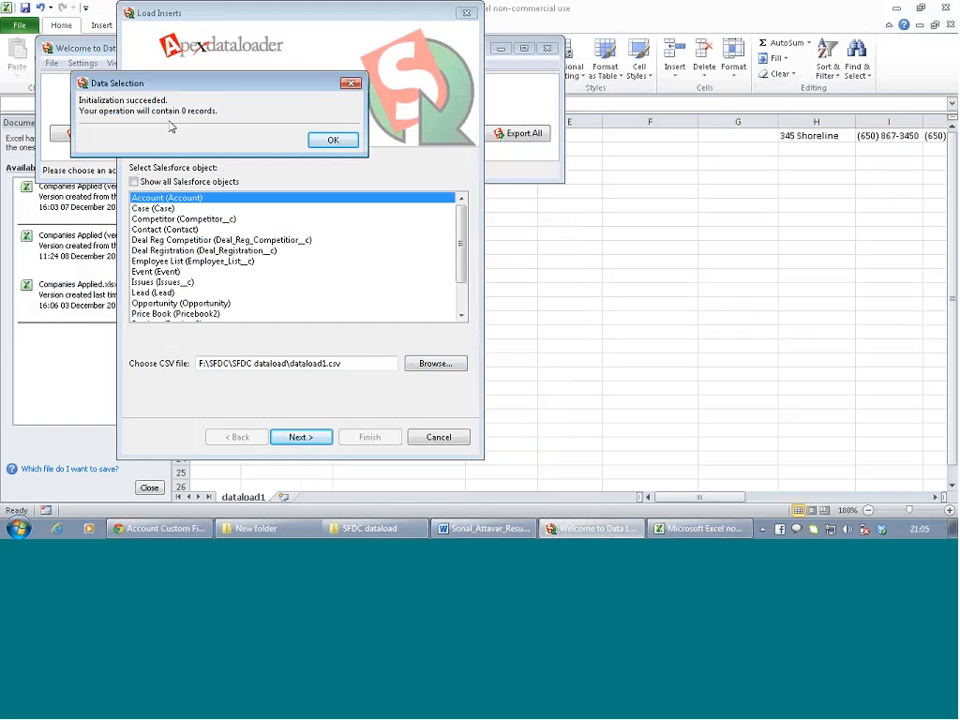
click(327, 140)
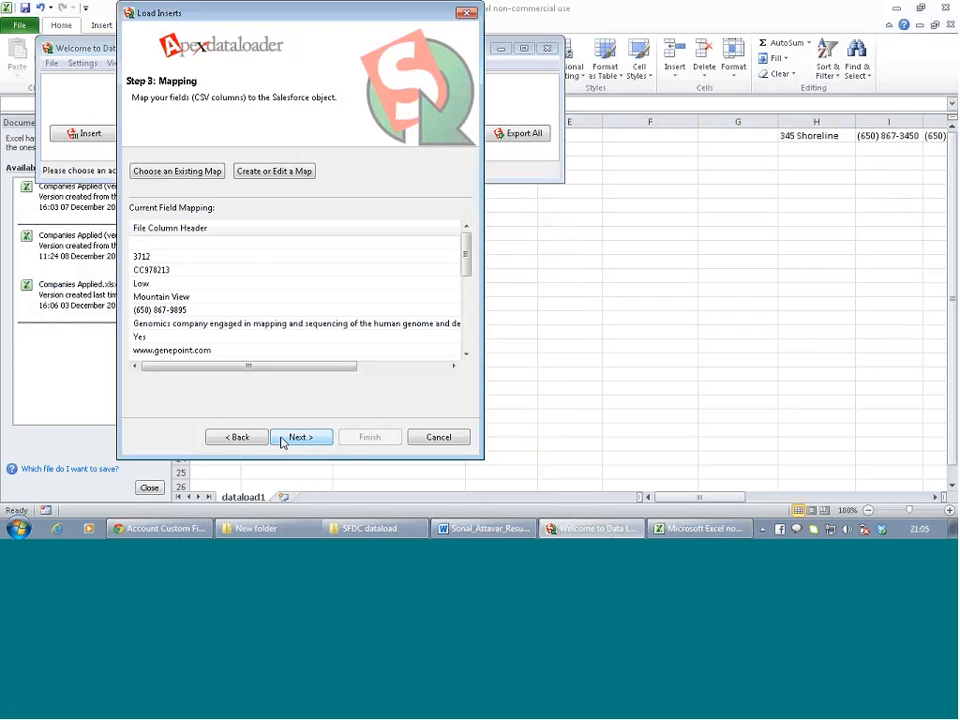
Reselect dataload1.csv for the Account insert, pass the warnings, then cancel the wizard
click(238, 437)
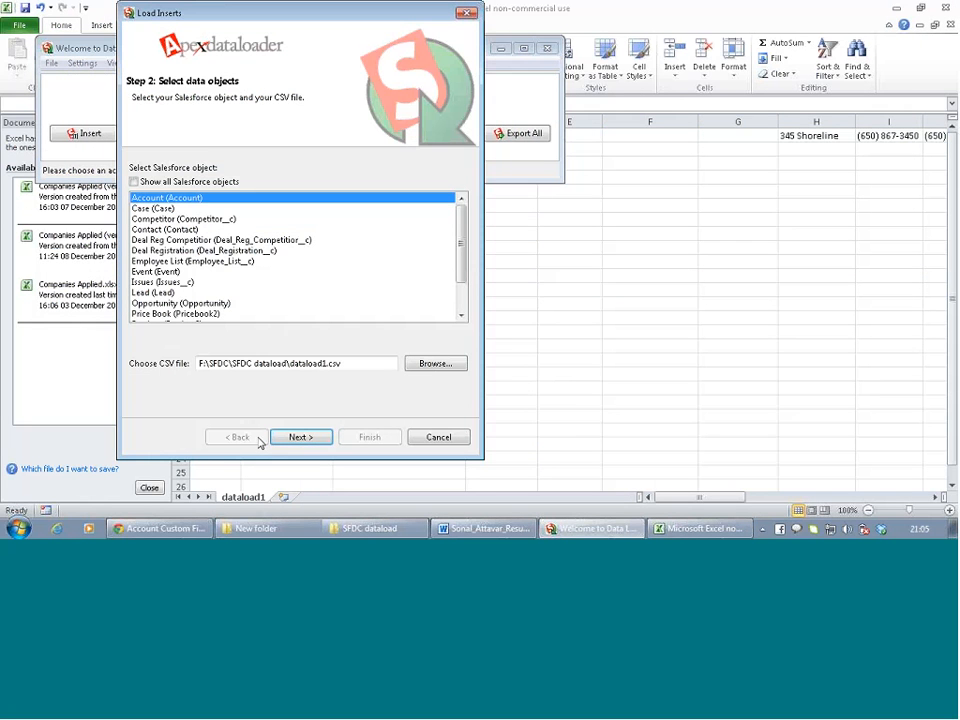
click(435, 363)
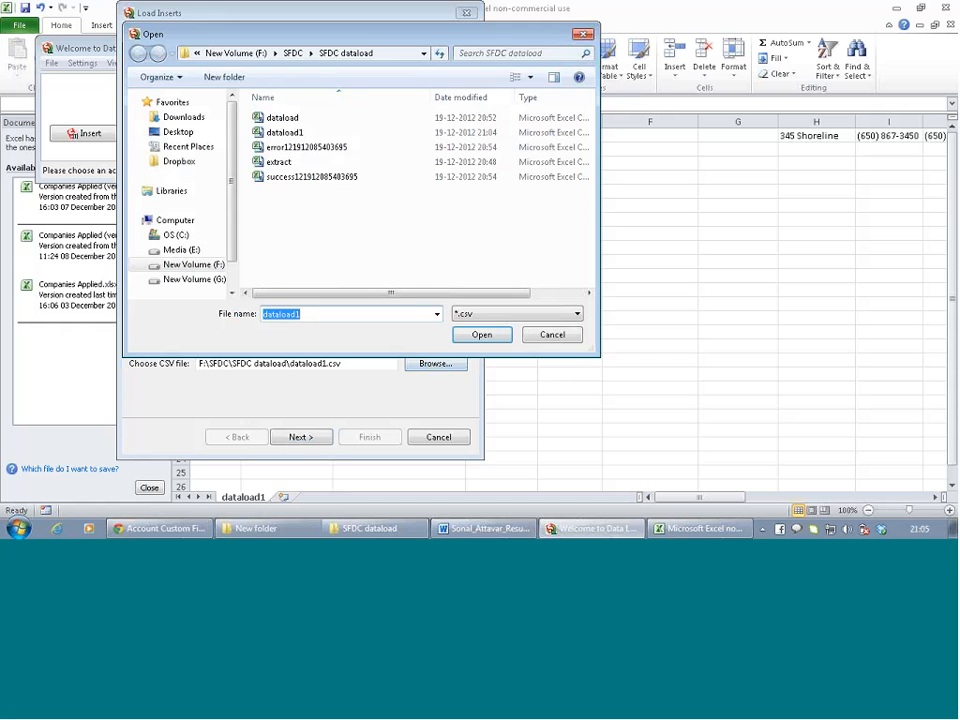
double_click(288, 132)
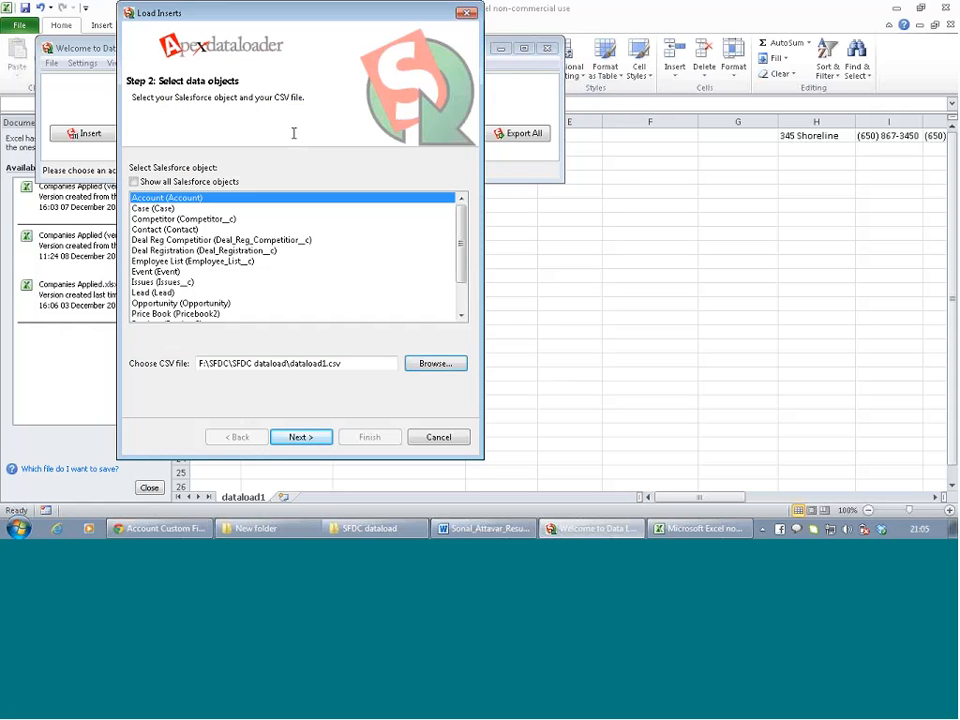
click(317, 443)
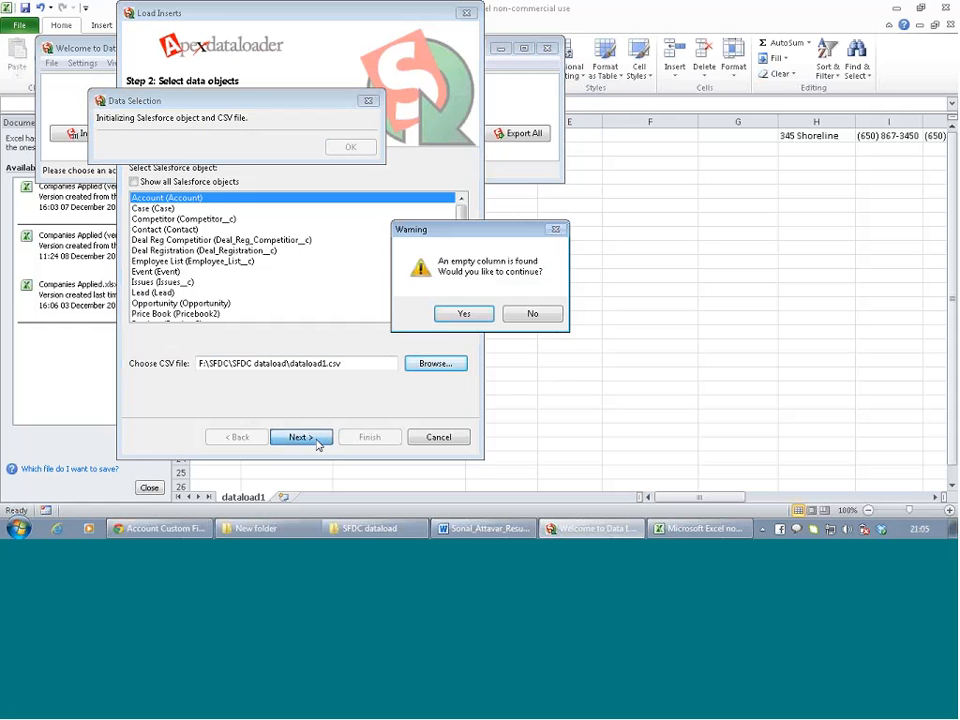
click(466, 314)
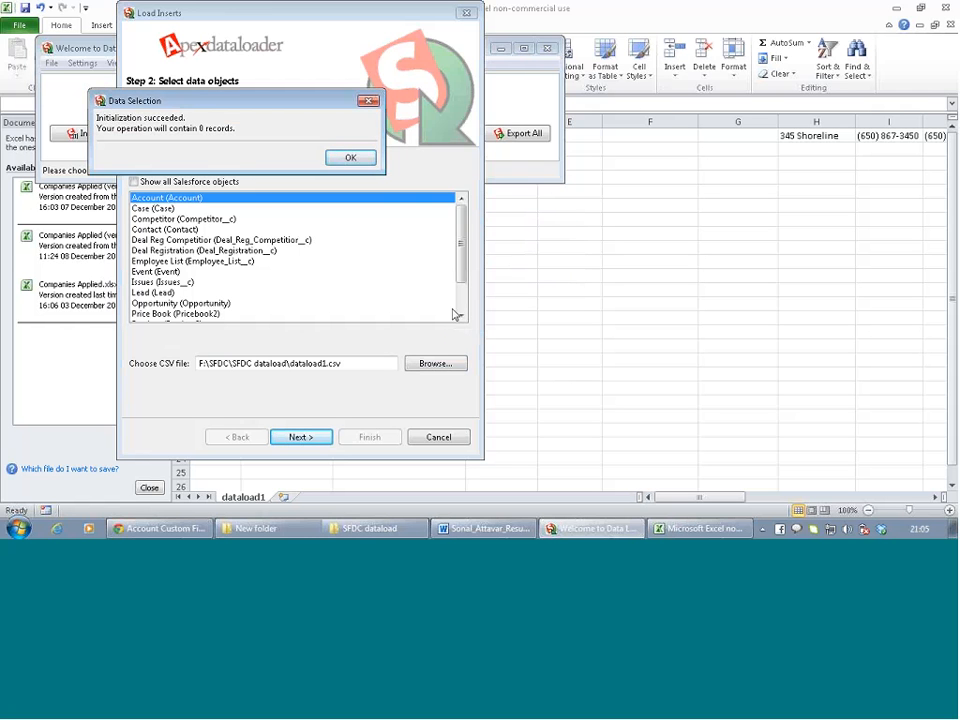
click(350, 159)
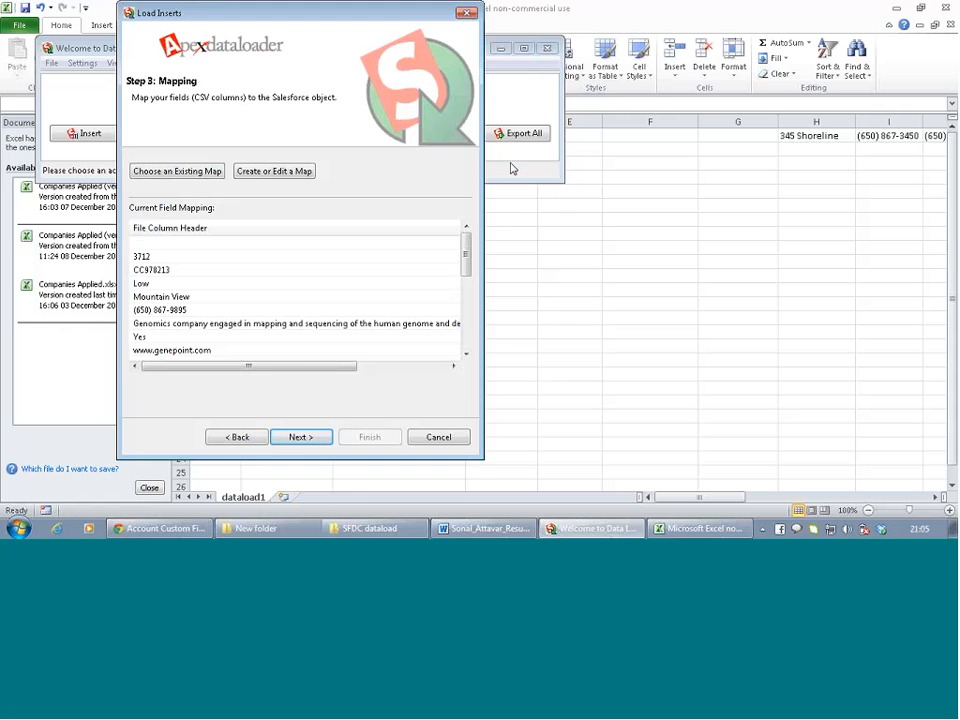
click(450, 440)
Undo three times in Excel to restore the header and deleted company rows
click(553, 313)
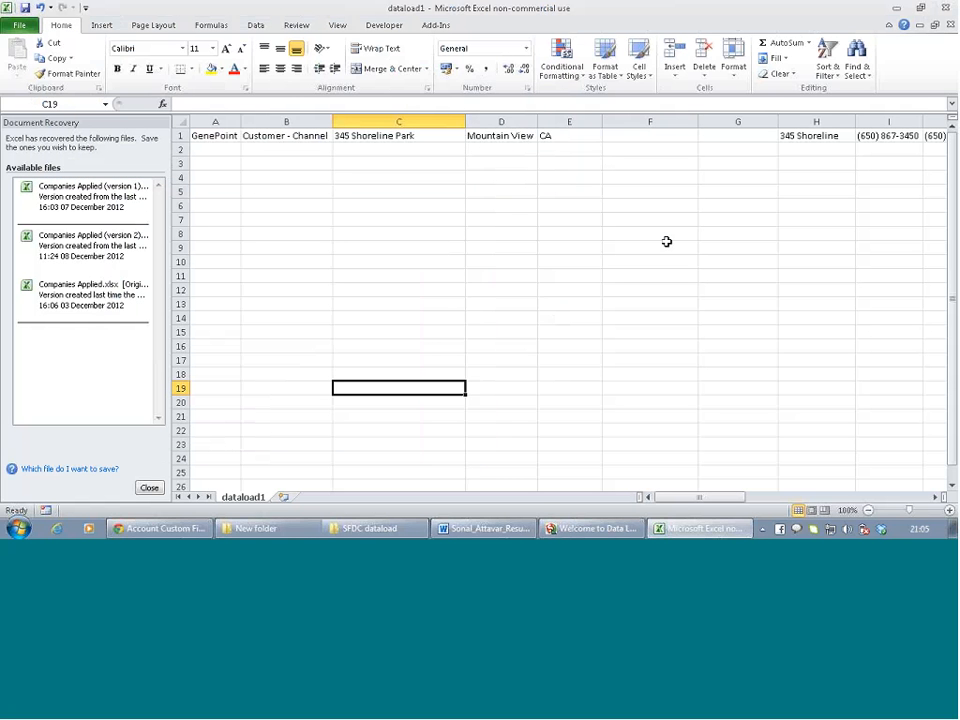
key(ctrl+z)
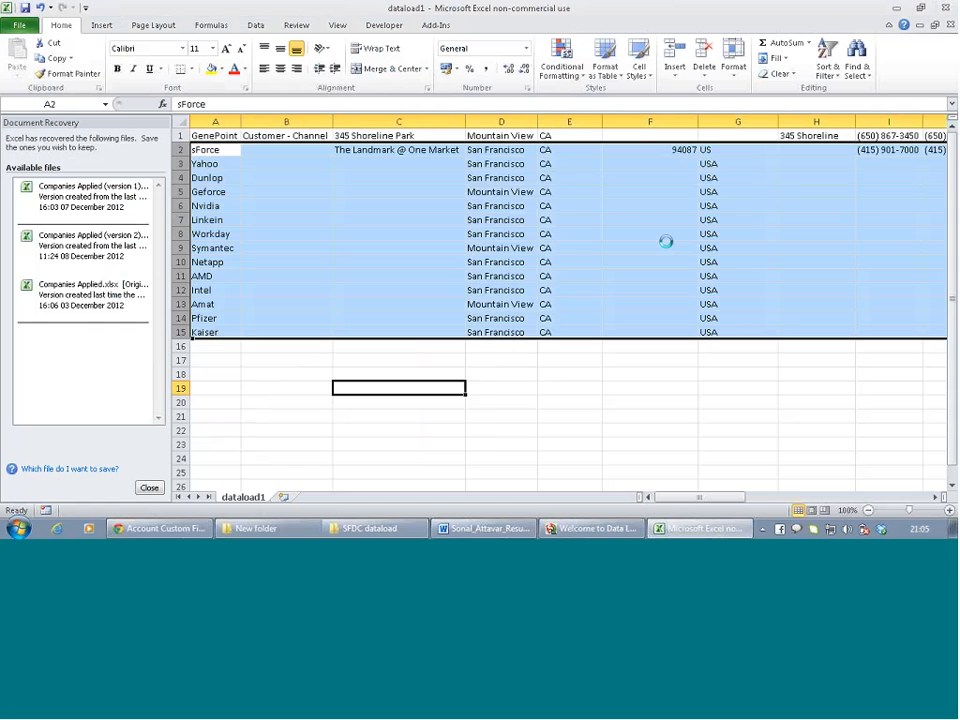
key(ctrl+z)
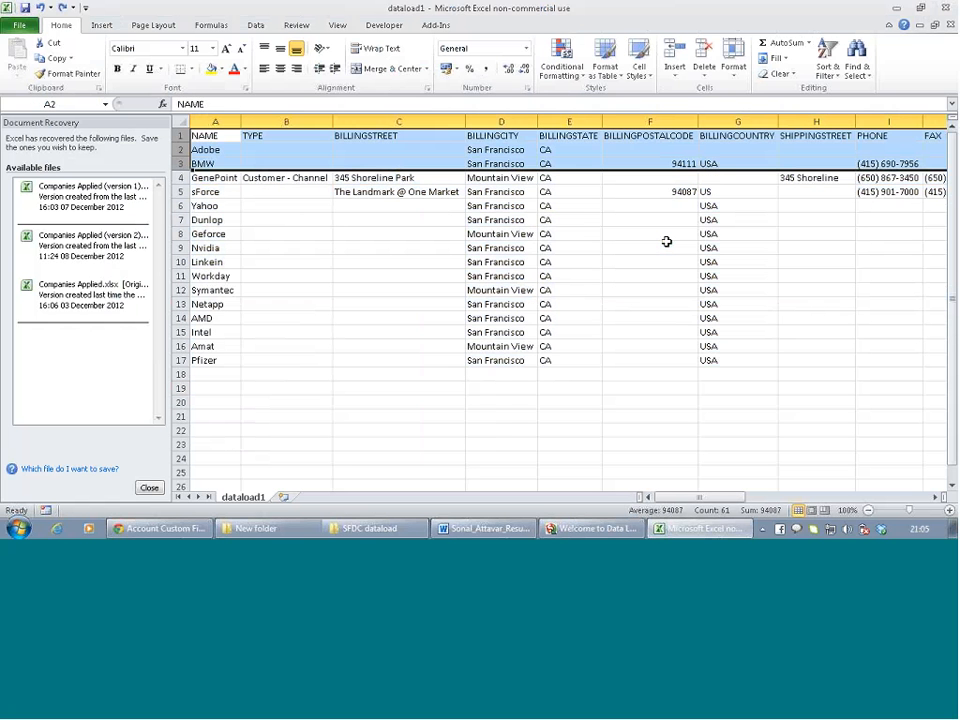
key(ctrl+z)
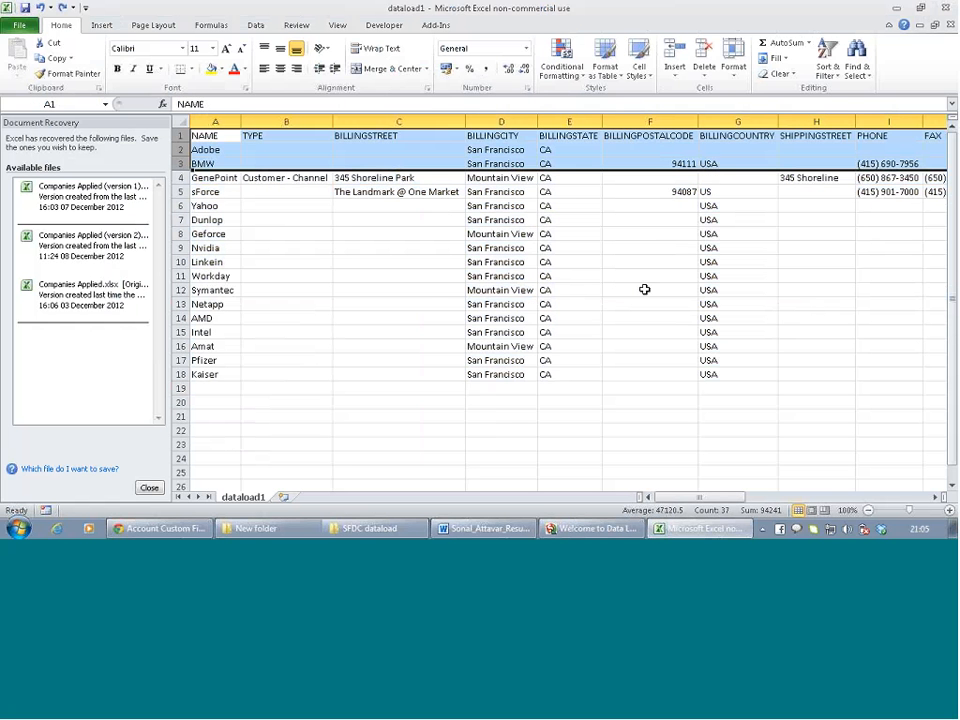
click(425, 305)
Delete the Adobe/BMW, Yahoo–Kaiser and sForce rows, then save keeping CSV format
drag(181, 149, 181, 163)
right_click(183, 164)
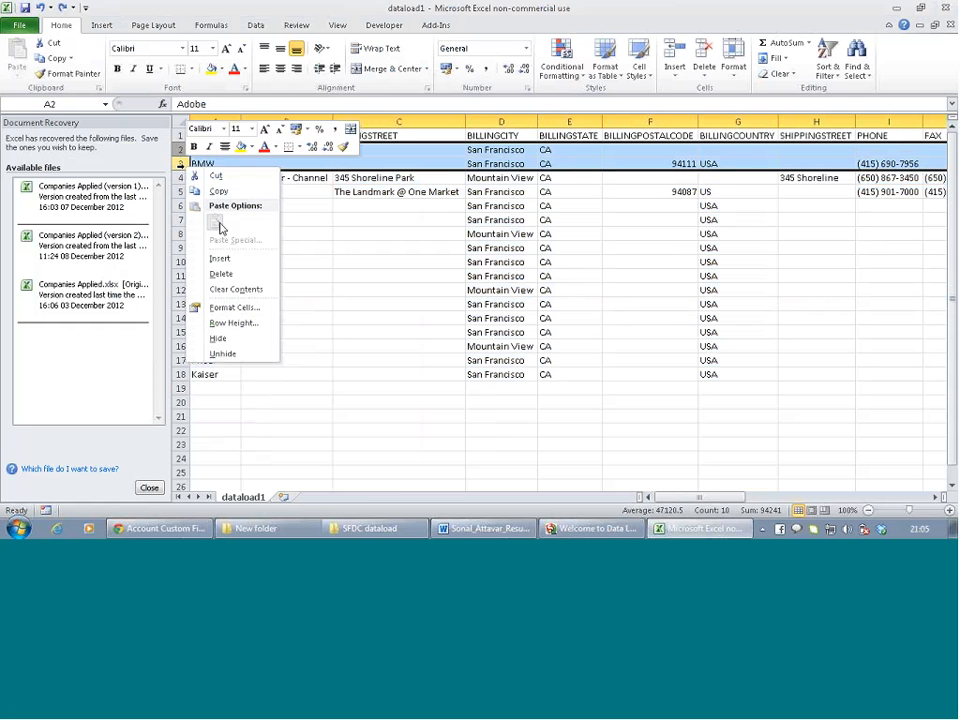
click(221, 273)
drag(181, 177, 181, 348)
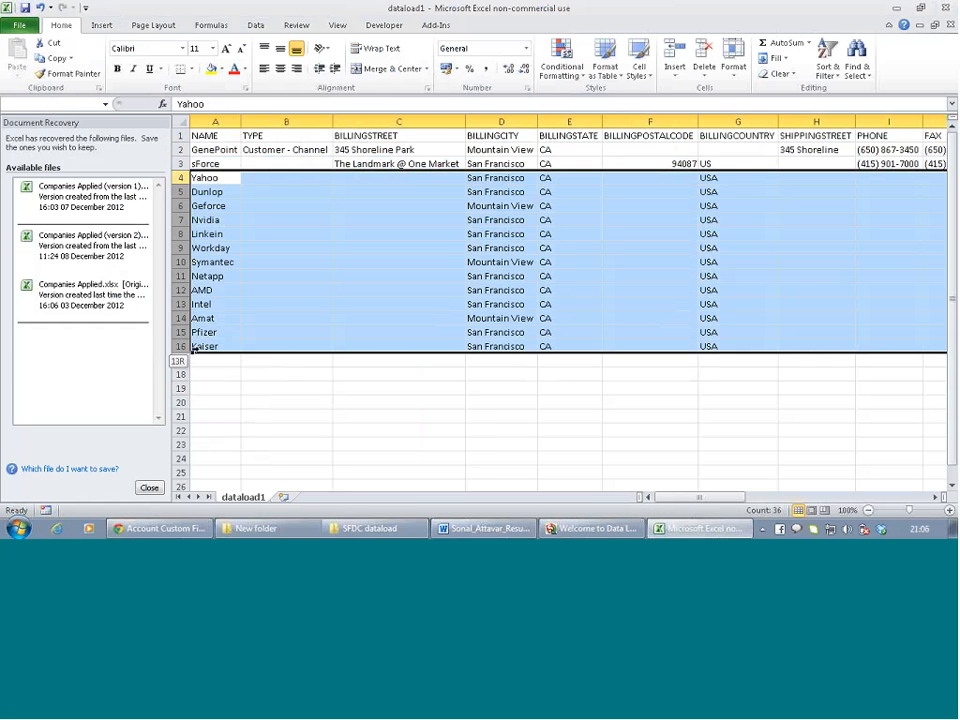
right_click(181, 273)
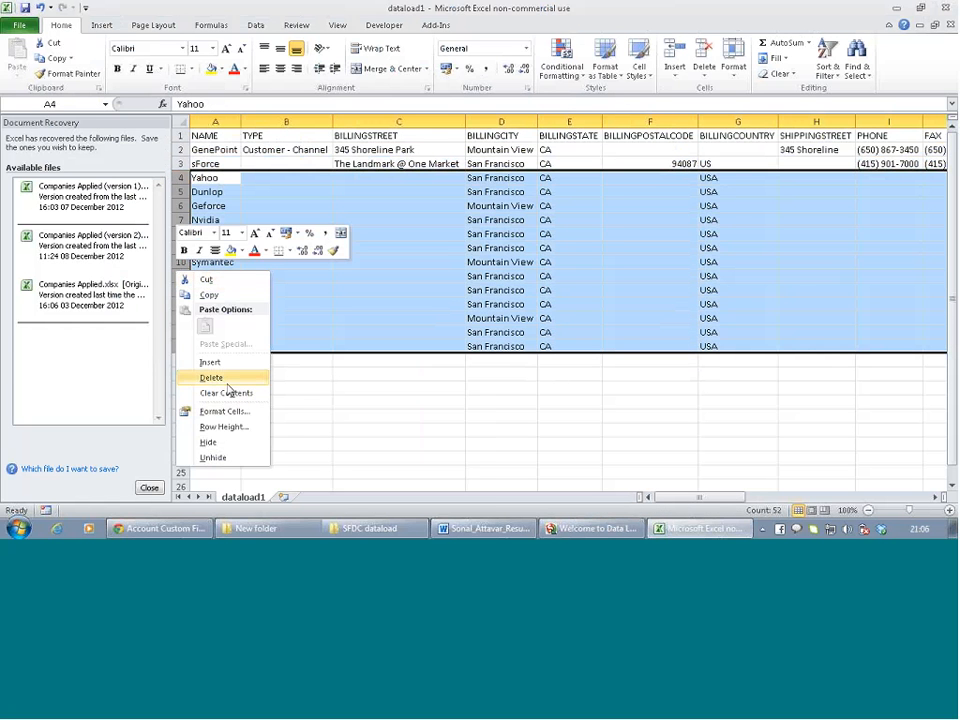
click(226, 381)
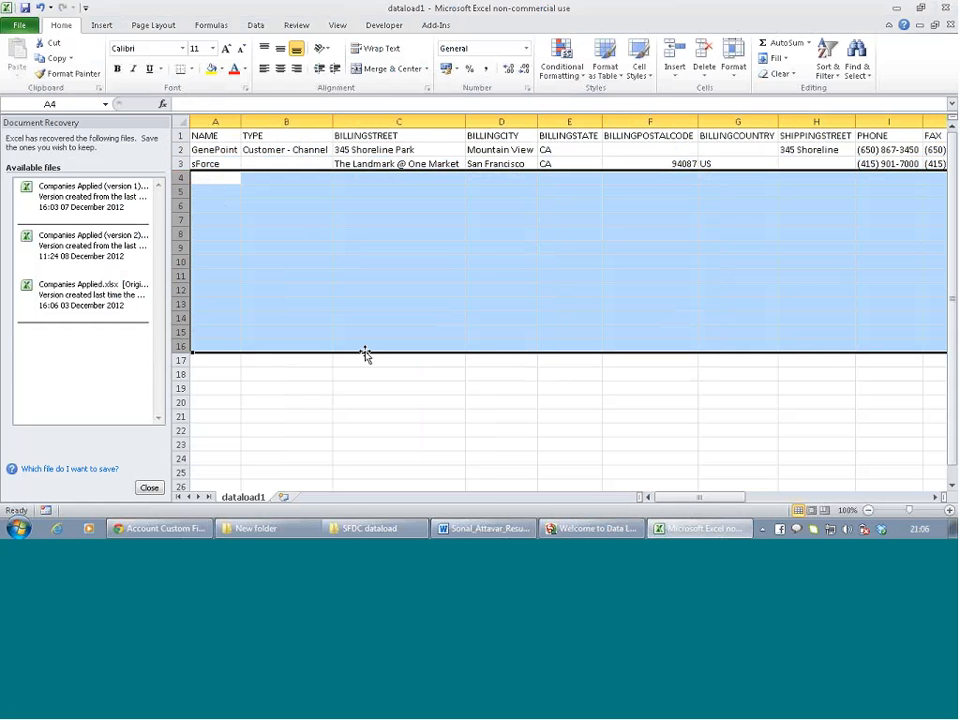
click(257, 204)
right_click(176, 163)
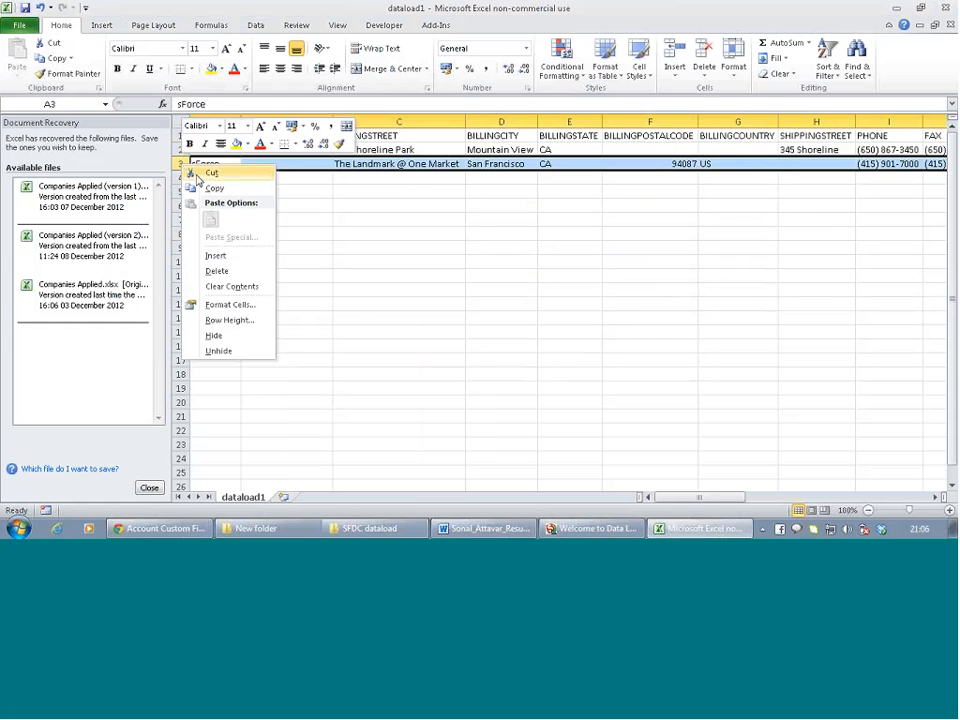
click(351, 304)
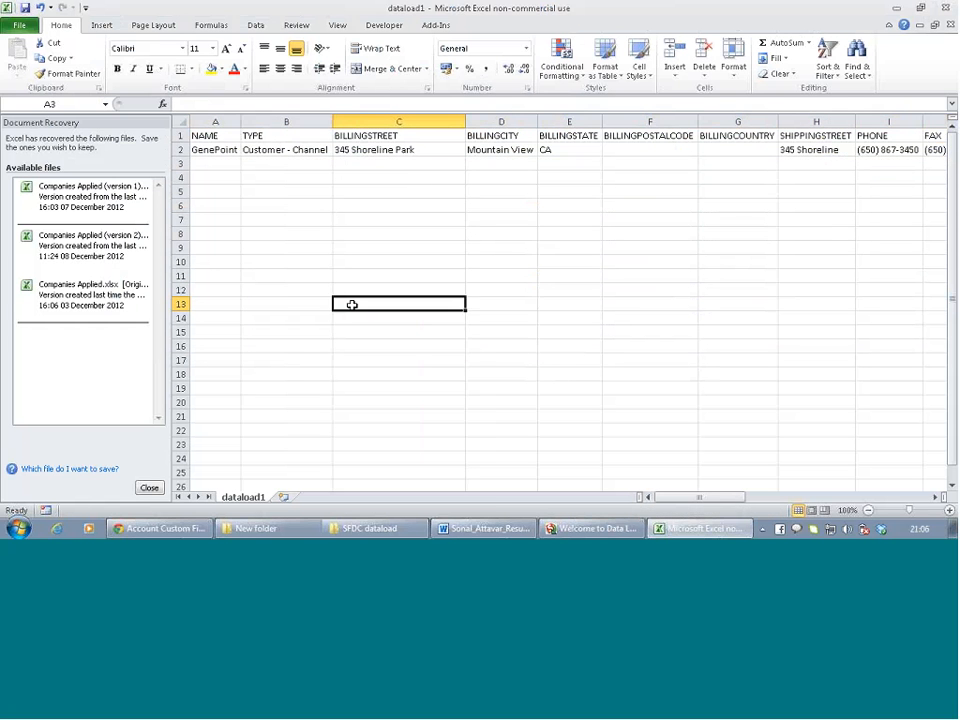
click(25, 9)
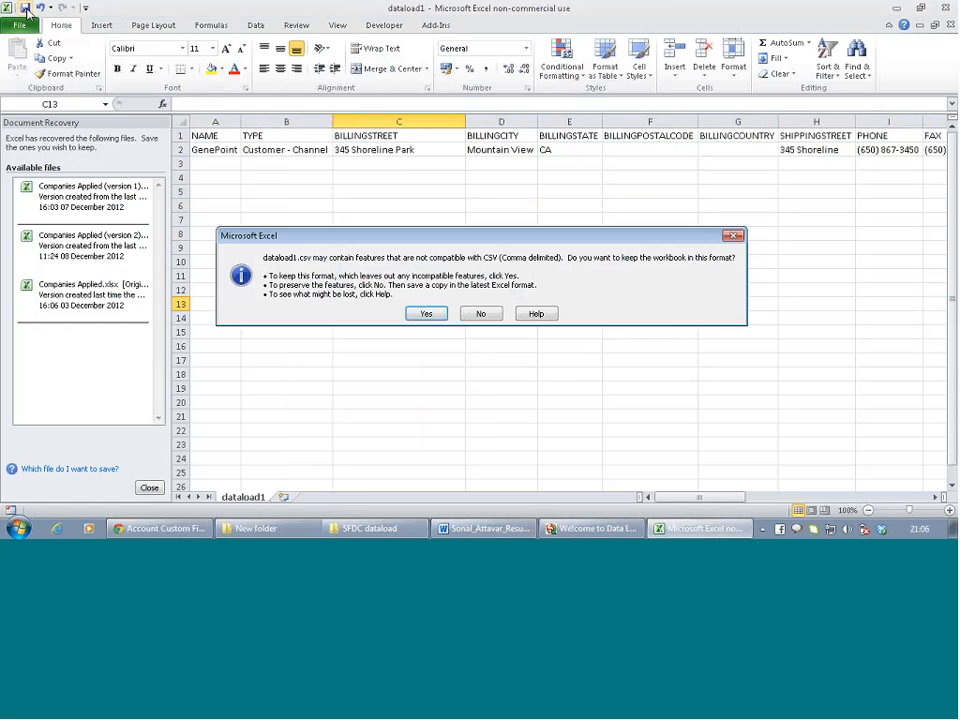
click(426, 314)
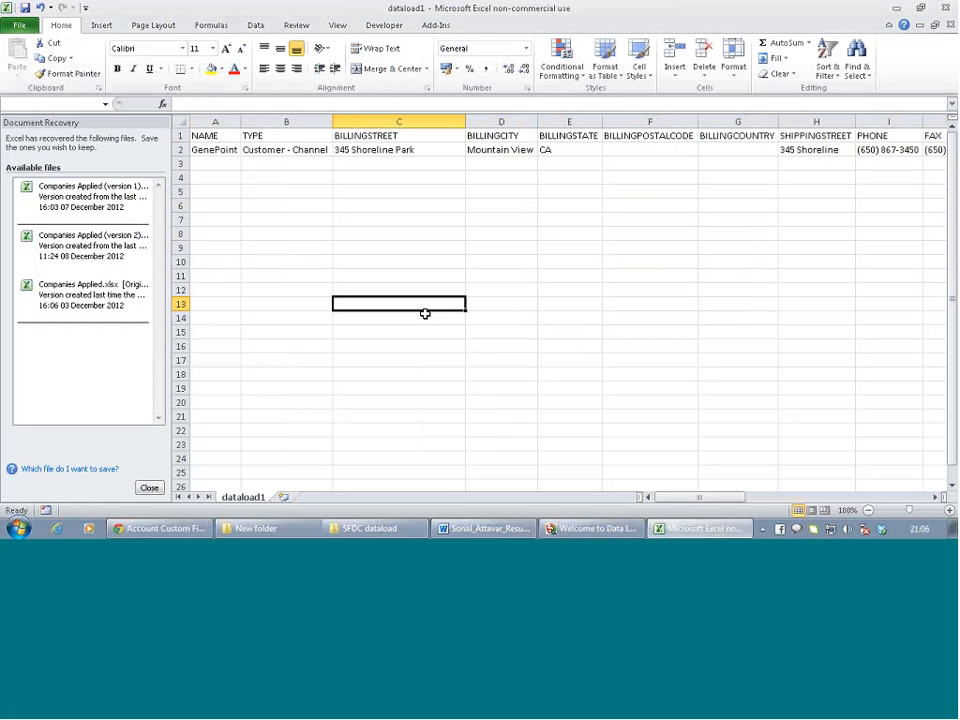
In Apex Data Loader, start an Account insert using dataload1.csv as the source file
click(590, 530)
click(88, 133)
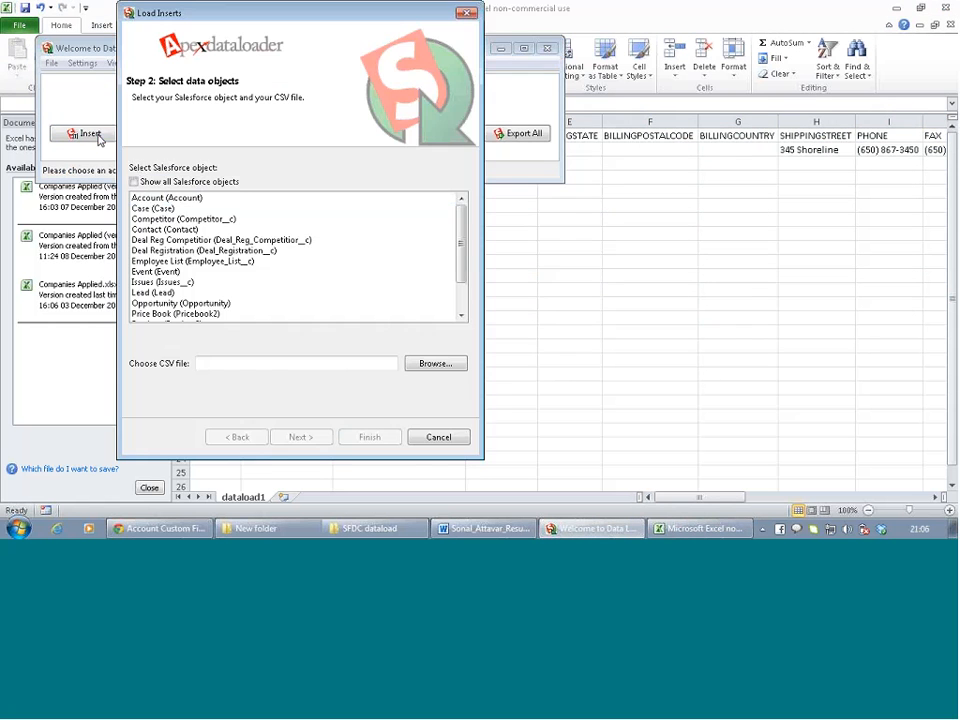
click(140, 197)
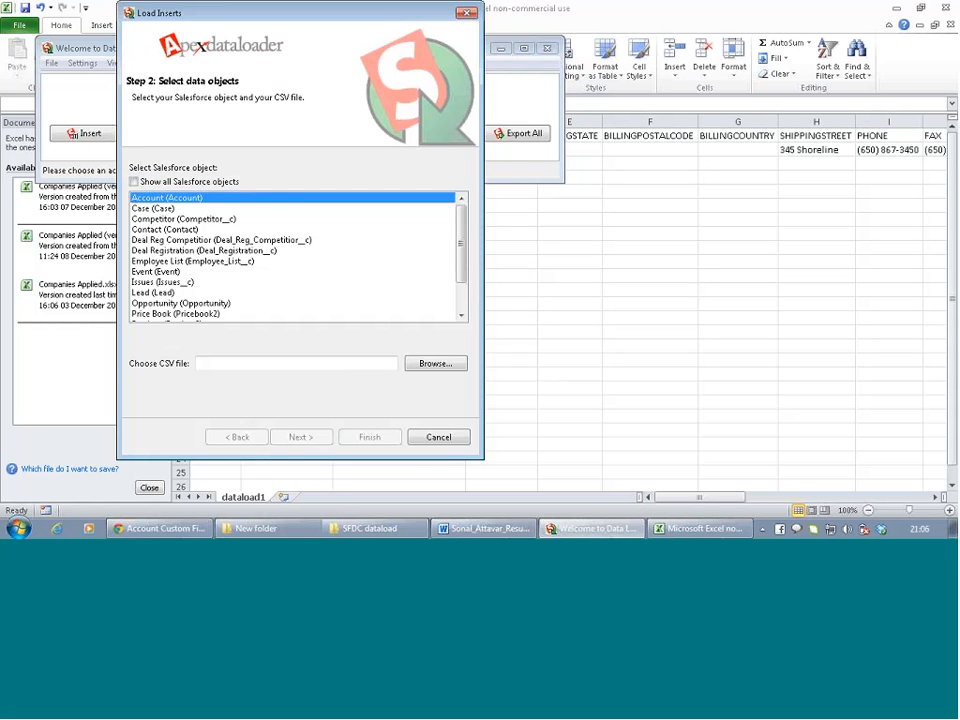
click(433, 363)
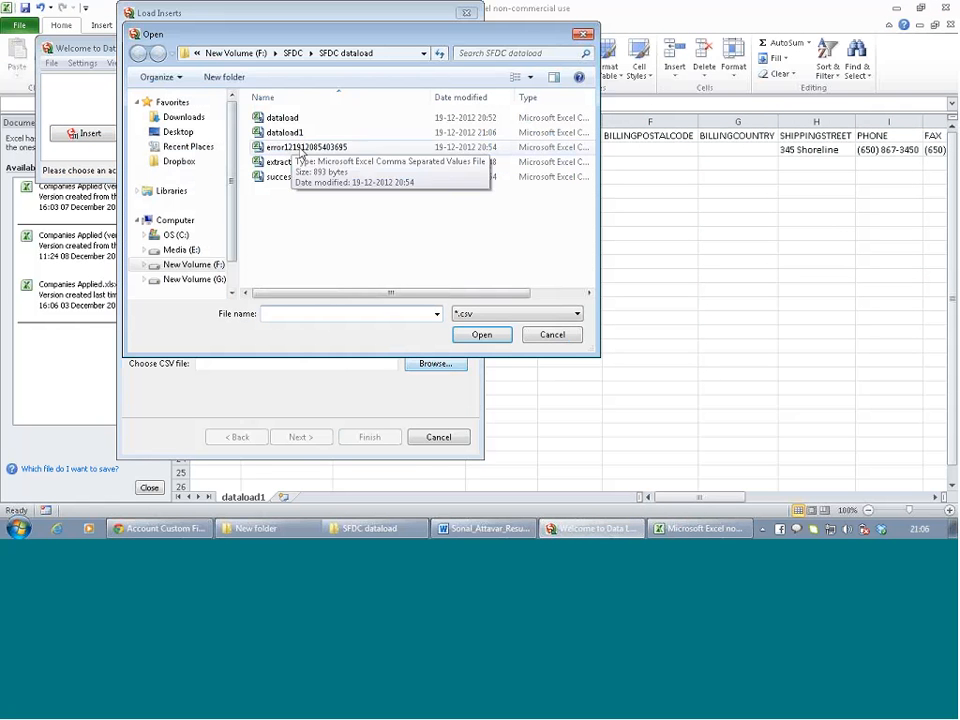
double_click(284, 132)
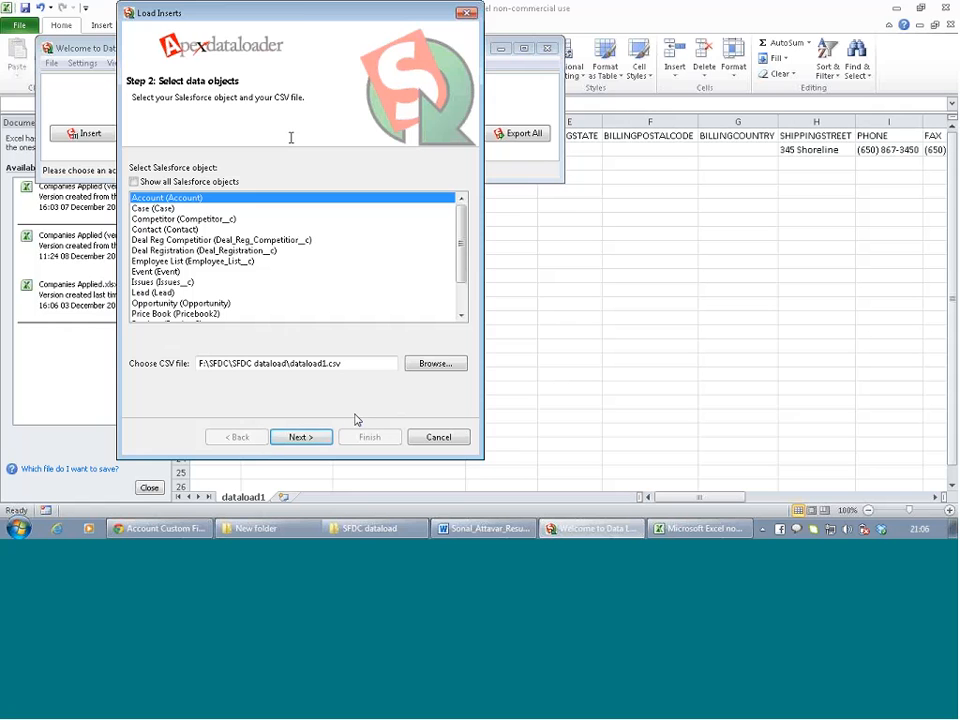
click(324, 432)
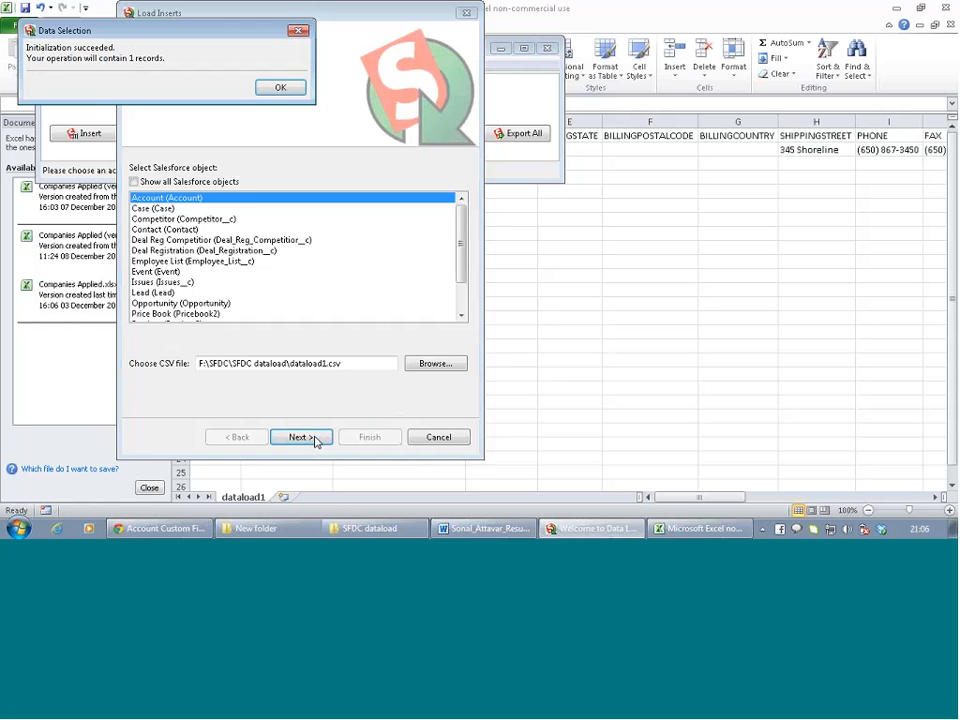
click(280, 87)
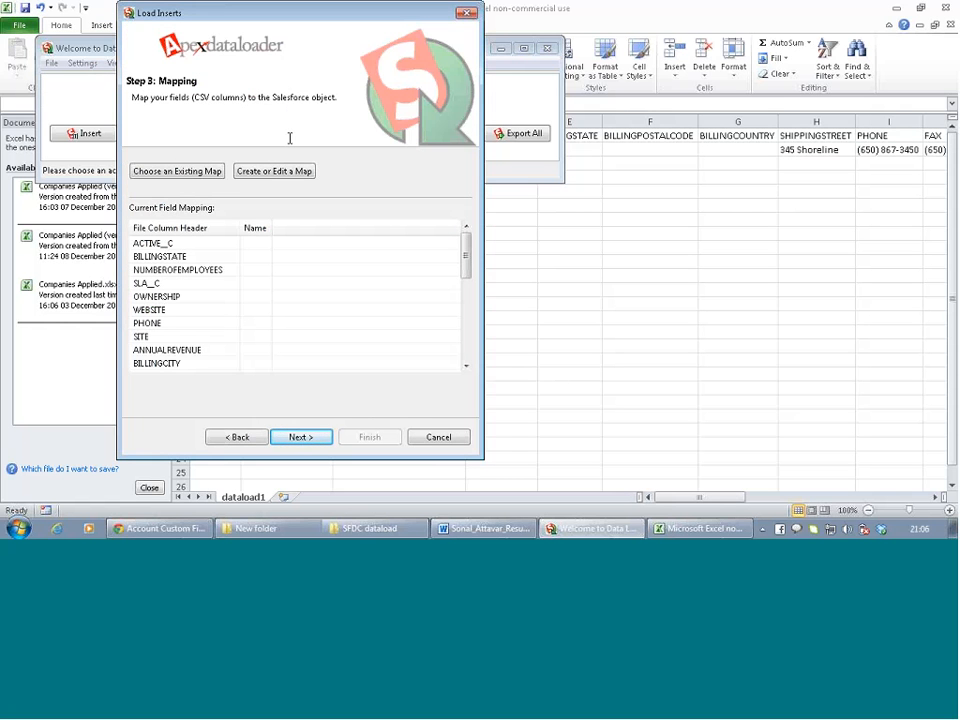
Auto-match all fields and run the GenePoint insert, which ends with 0 successes and 1 error
click(274, 171)
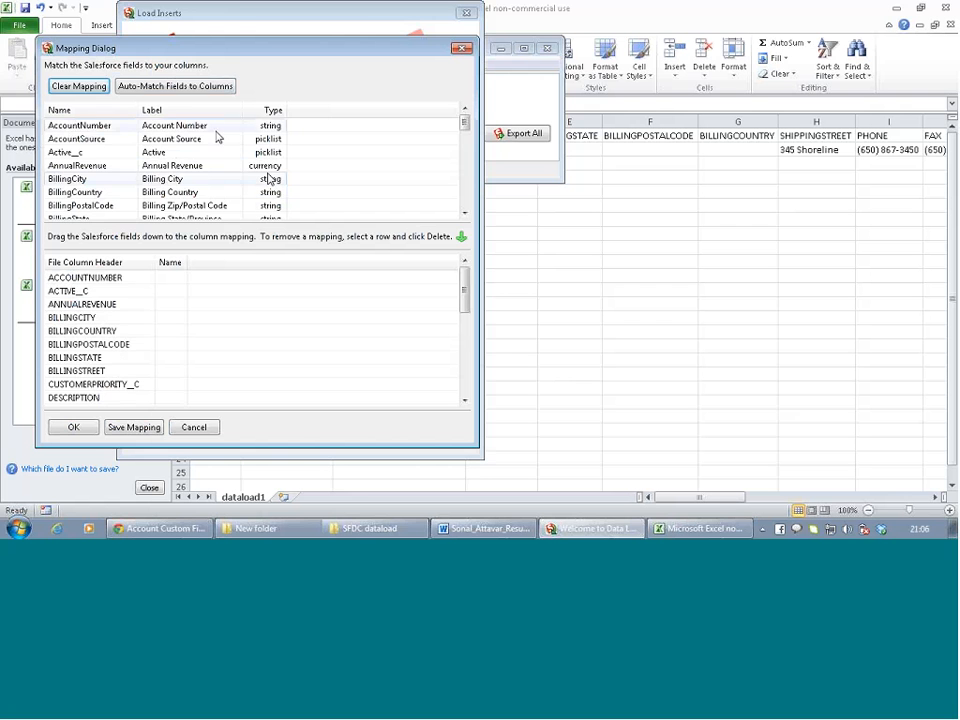
click(191, 87)
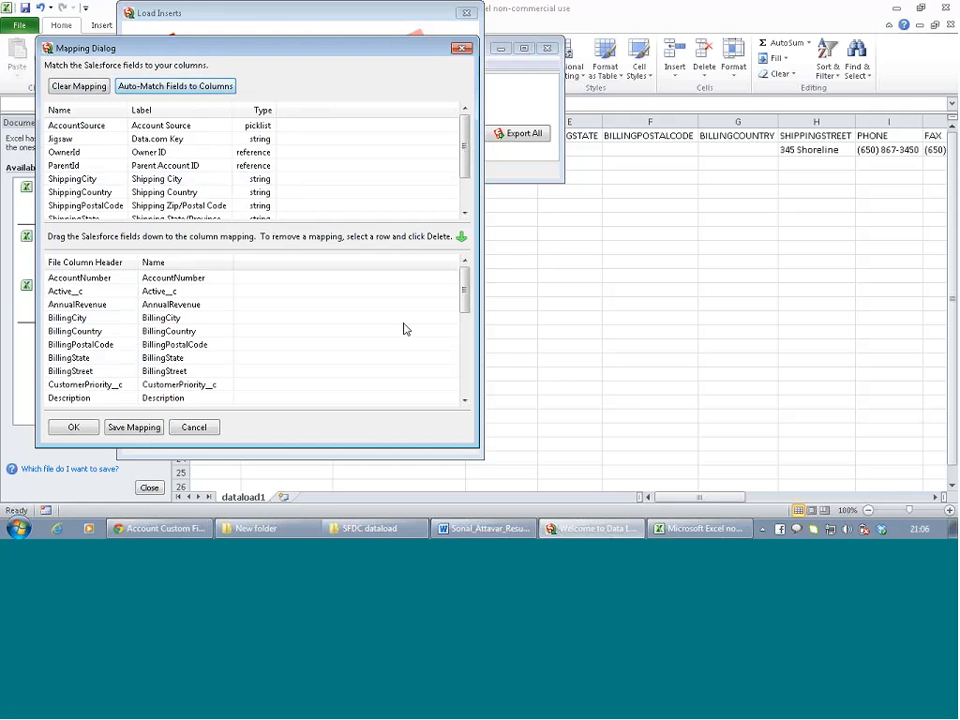
drag(463, 292, 481, 406)
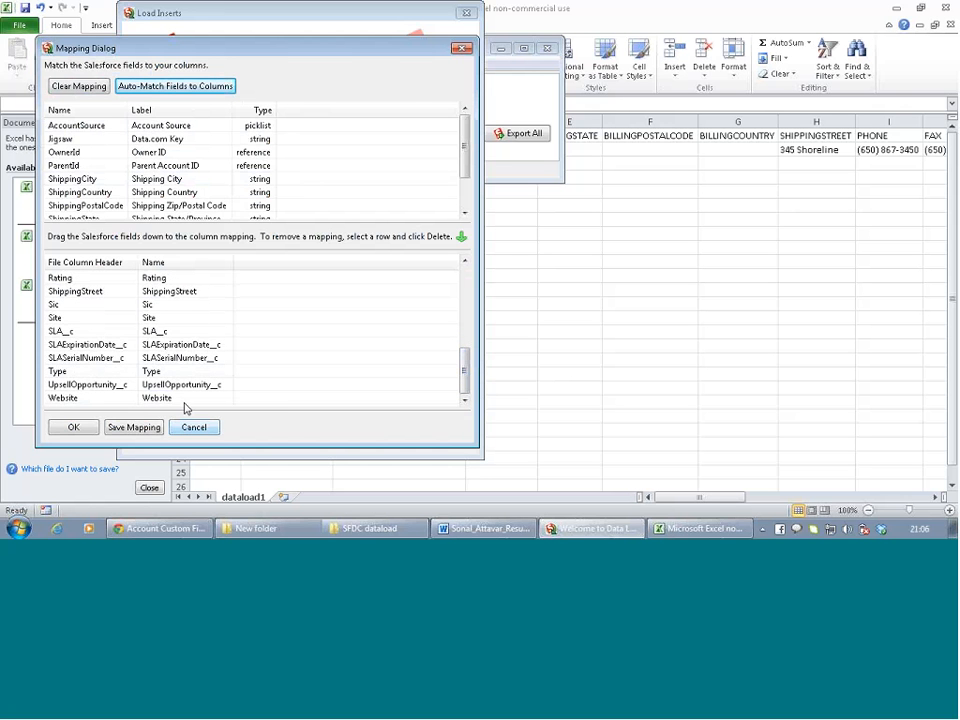
click(73, 427)
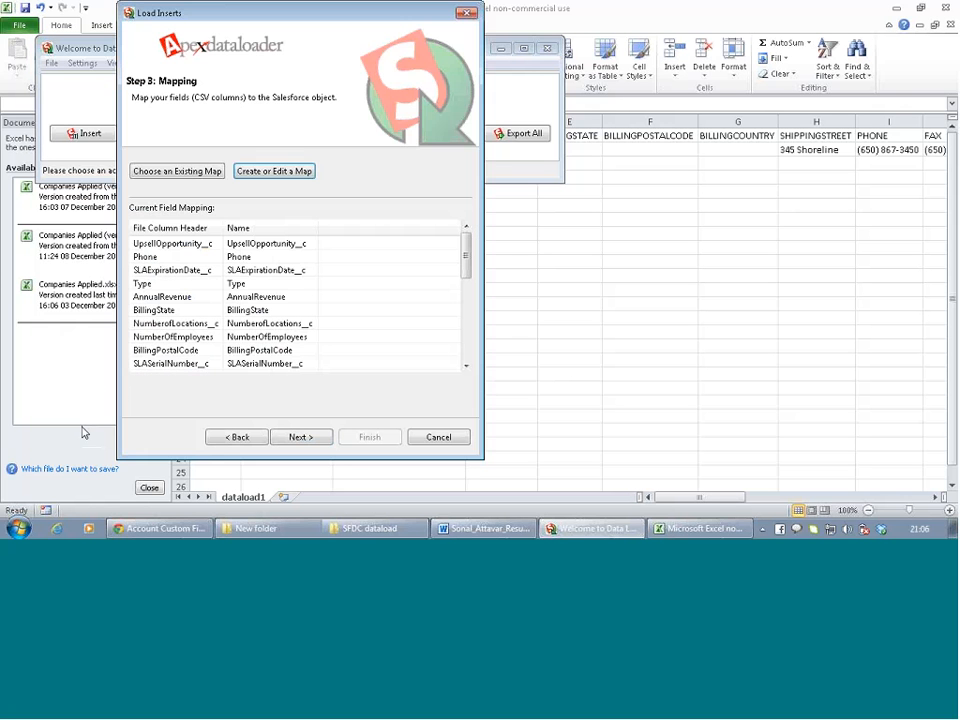
click(315, 440)
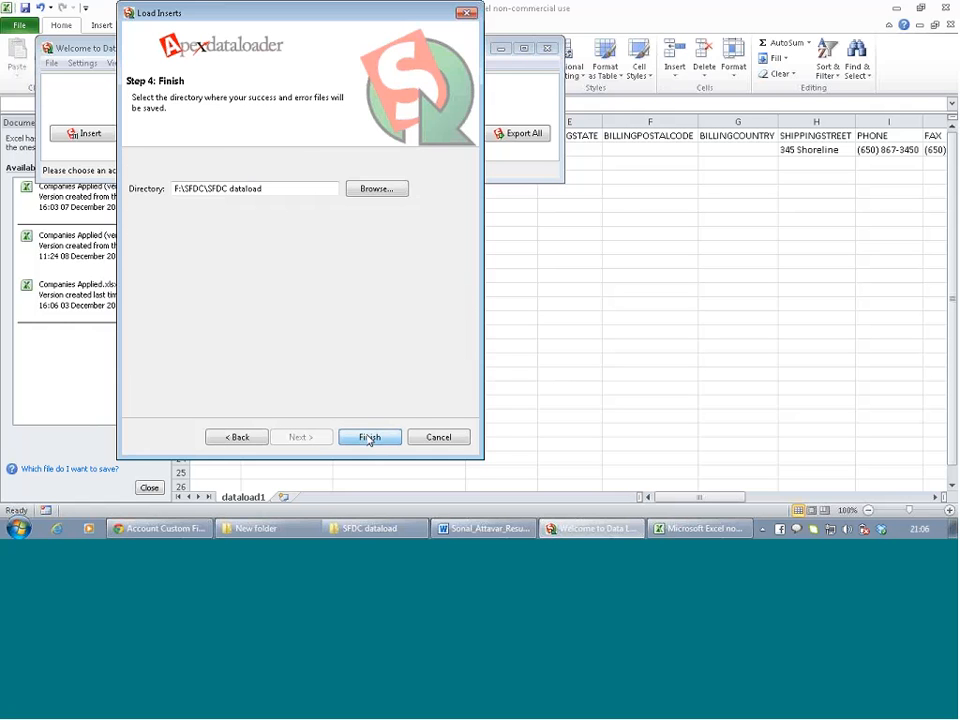
click(369, 438)
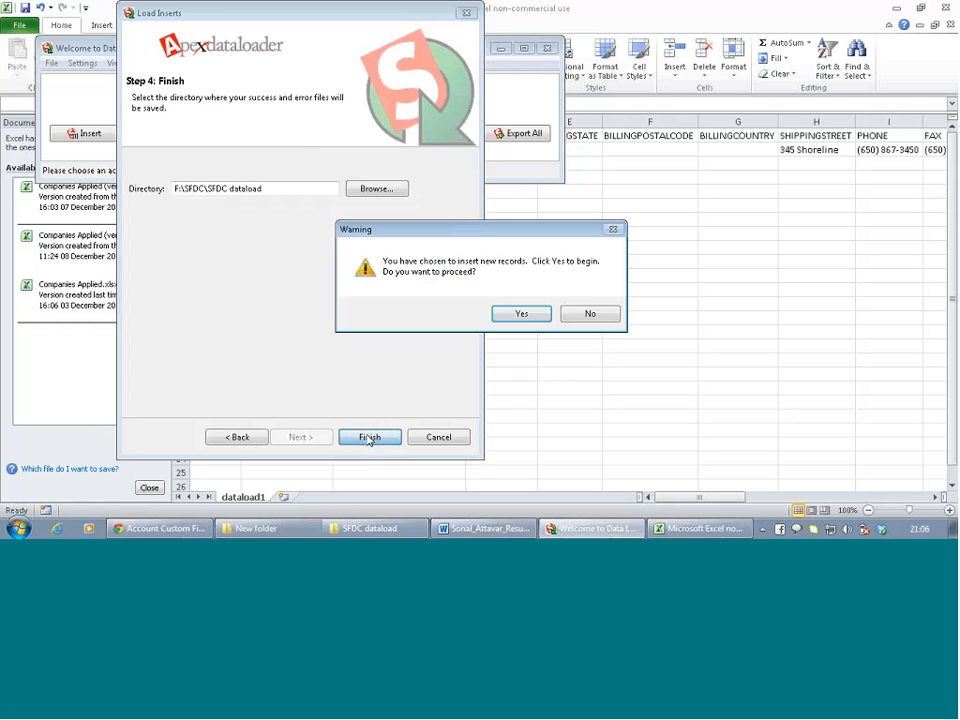
click(521, 315)
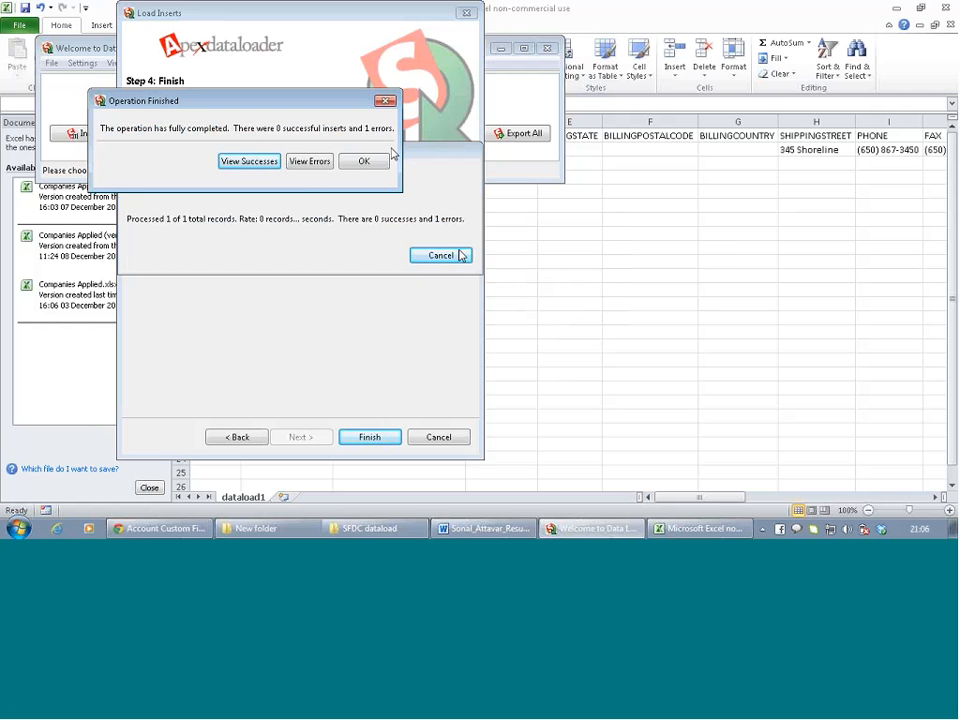
Open the error file and select the failed GenePoint row showing the invalid SLA Expiration Date
click(311, 162)
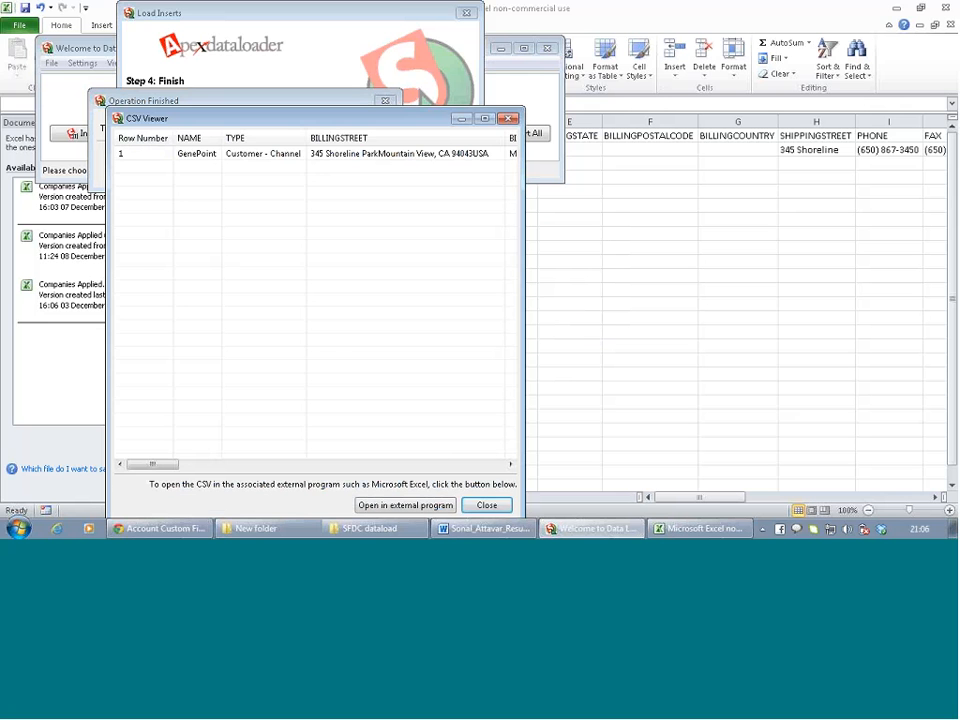
drag(154, 466, 506, 463)
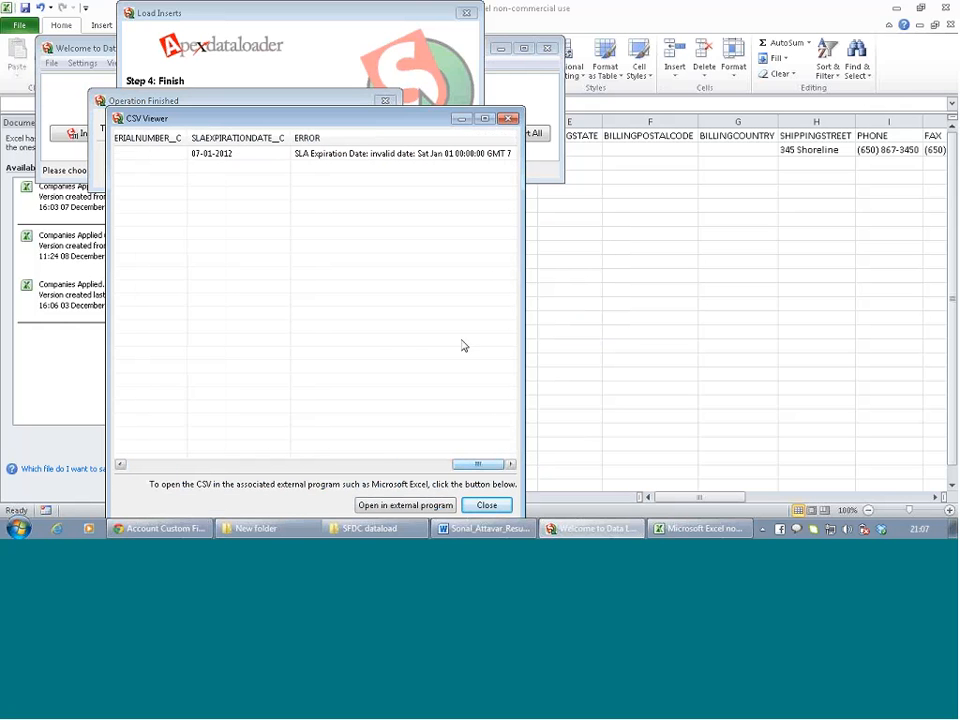
click(426, 155)
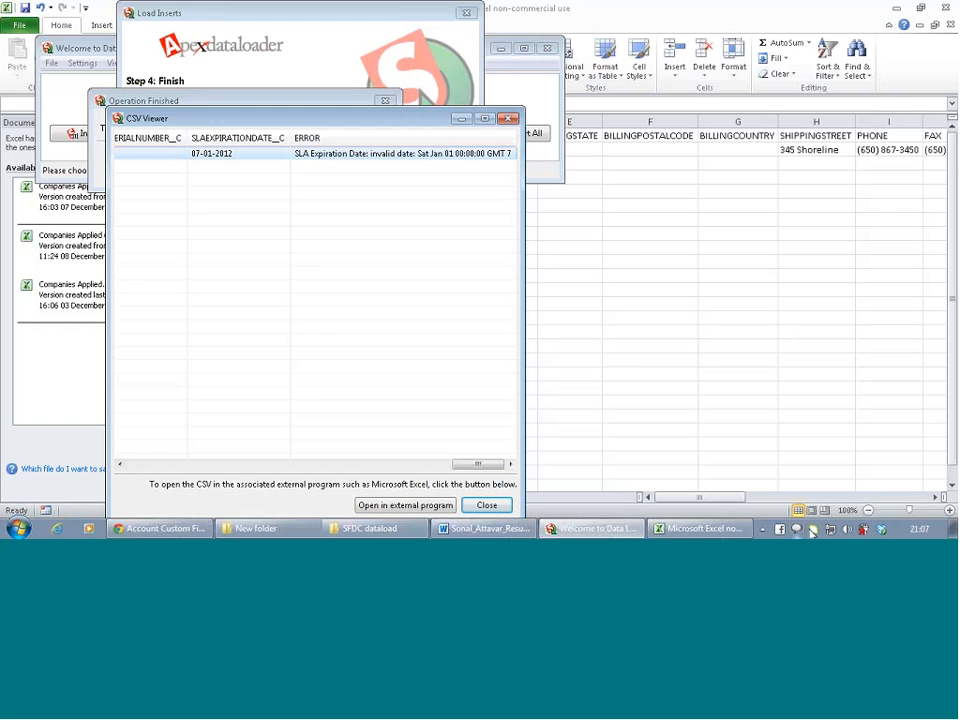
Raise the system playback volume slightly
click(848, 530)
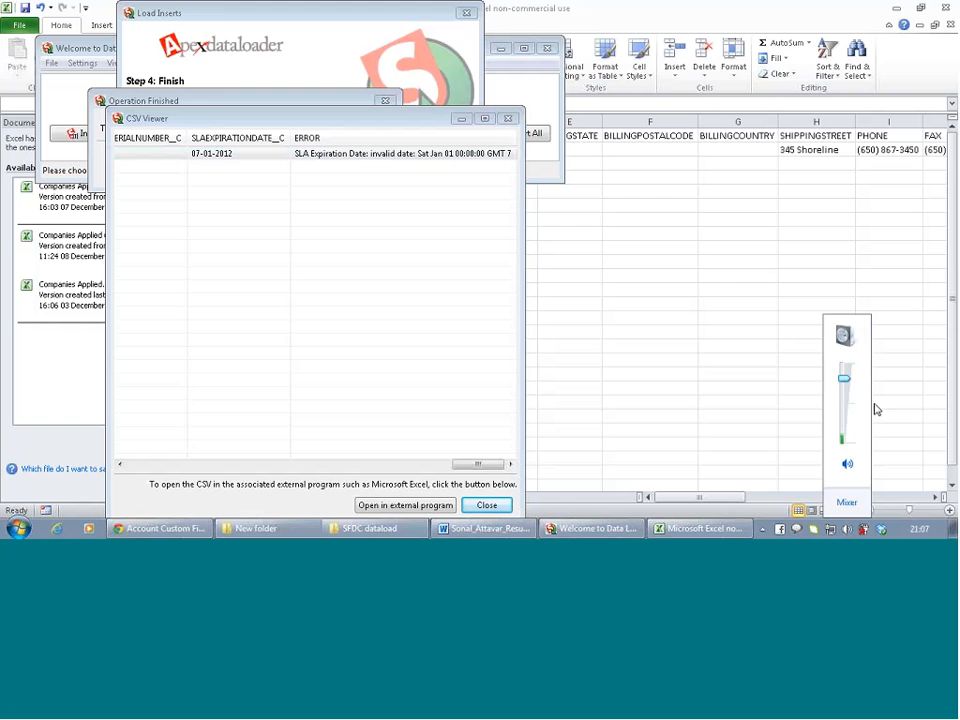
drag(846, 381, 846, 372)
drag(845, 375, 845, 366)
Revisit the SLA Expiration Date field page, reload the GenePoint account page, then return to dataload1 in Excel
click(178, 535)
scroll(333, 274, up, 2)
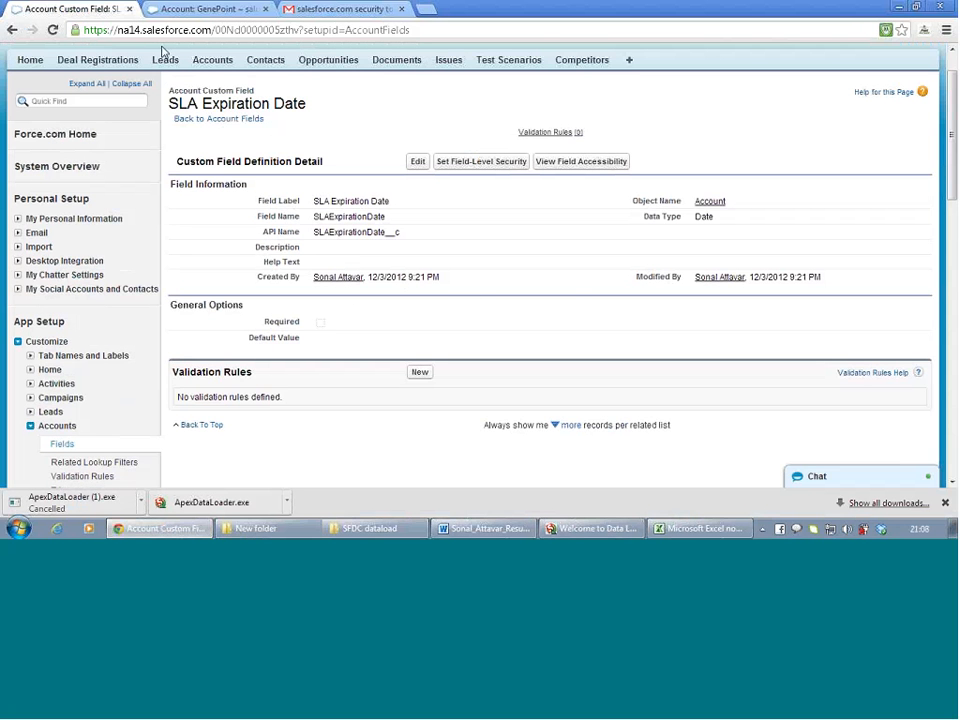
click(187, 9)
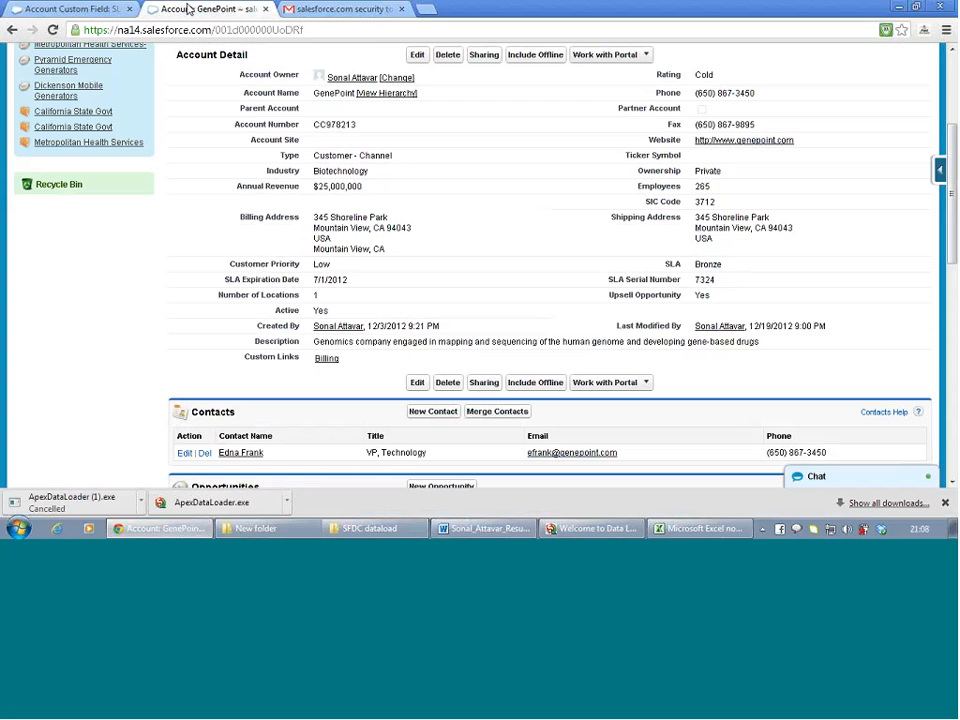
click(52, 30)
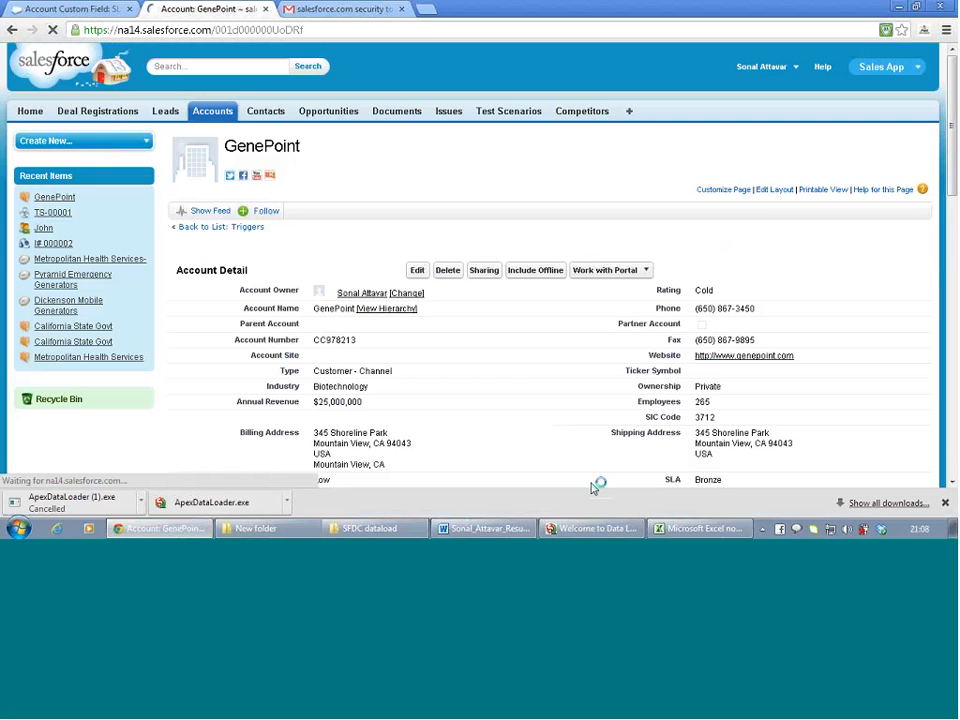
click(700, 528)
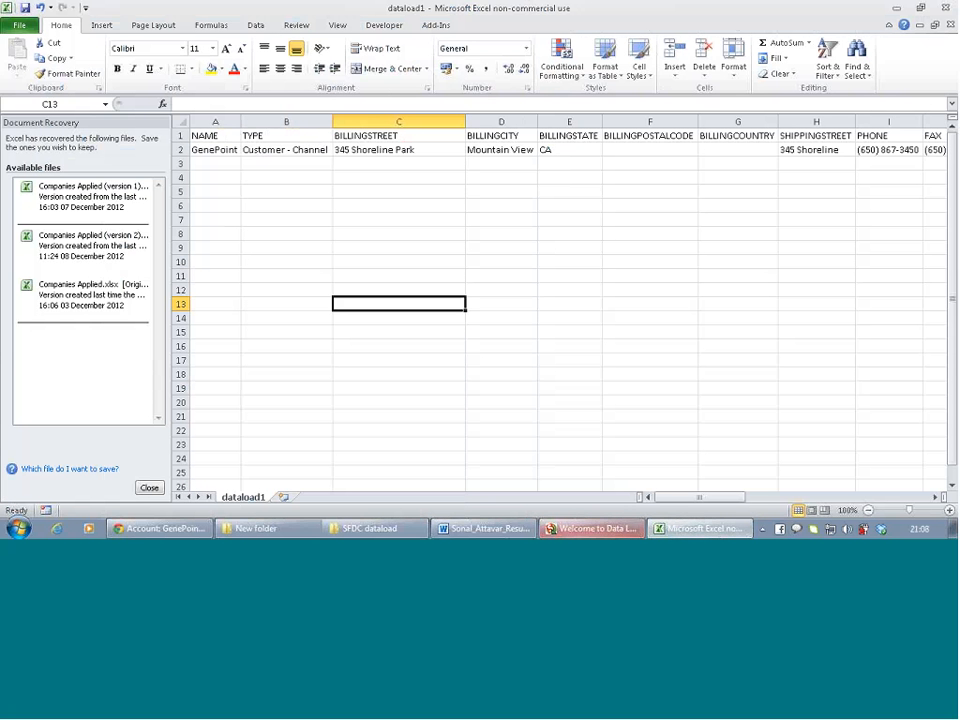
Rewrite the SLA date in cell AA2 so it ends in -01-07
click(591, 530)
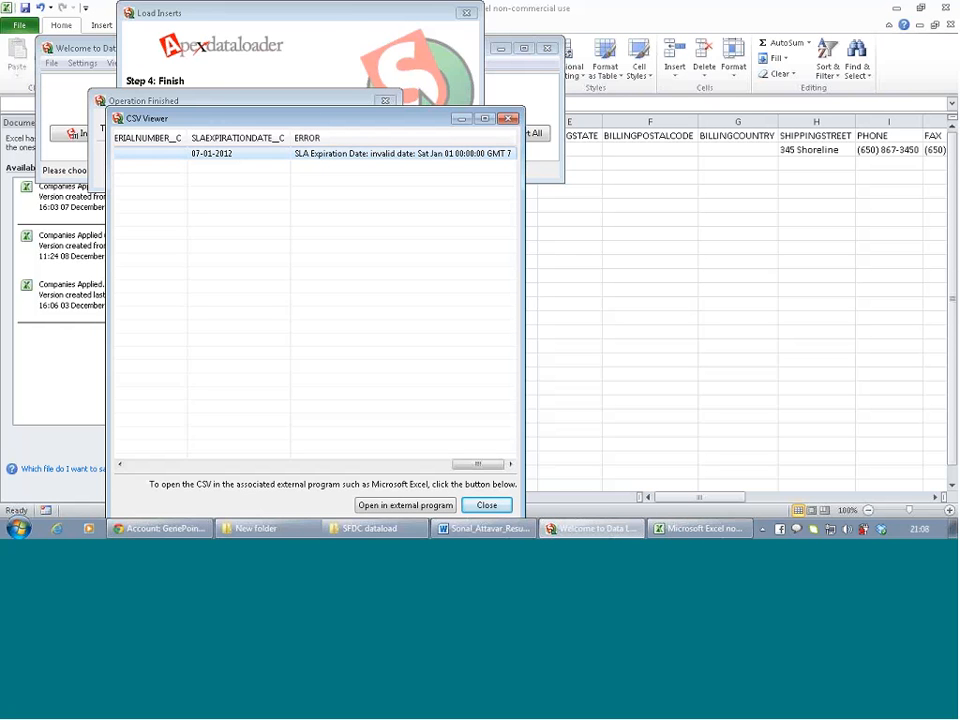
click(615, 280)
scroll(615, 285, right, 10)
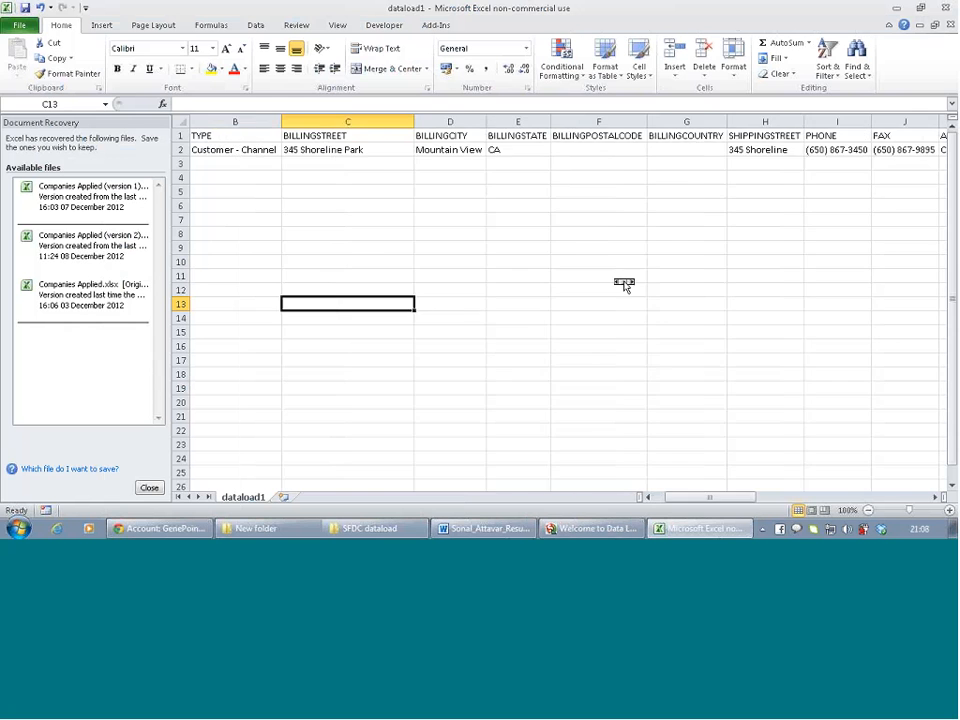
scroll(622, 284, right, 1)
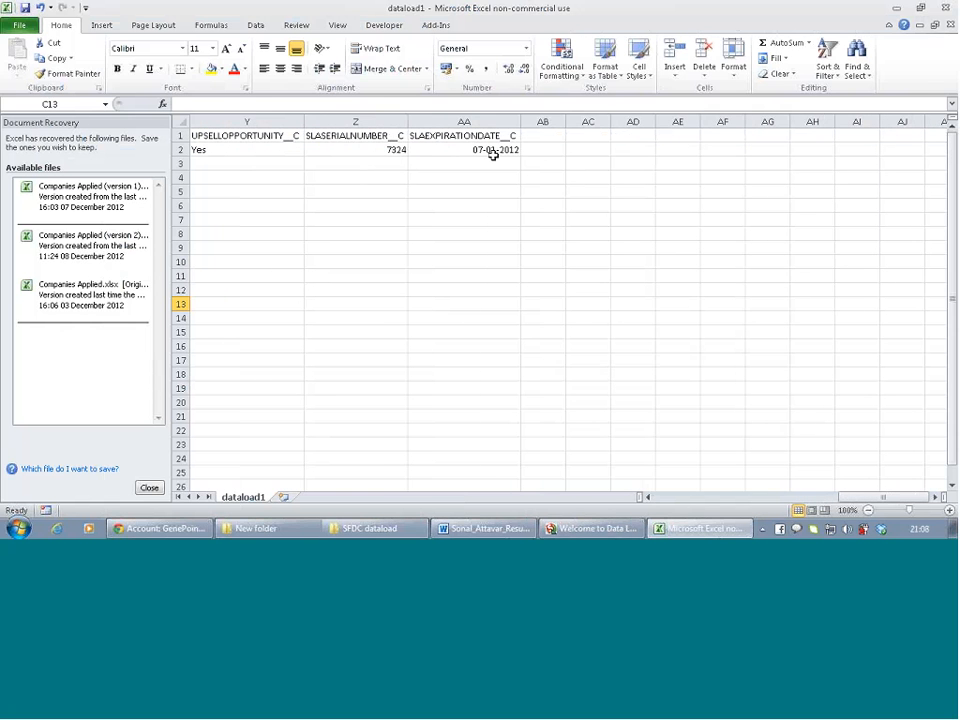
click(493, 154)
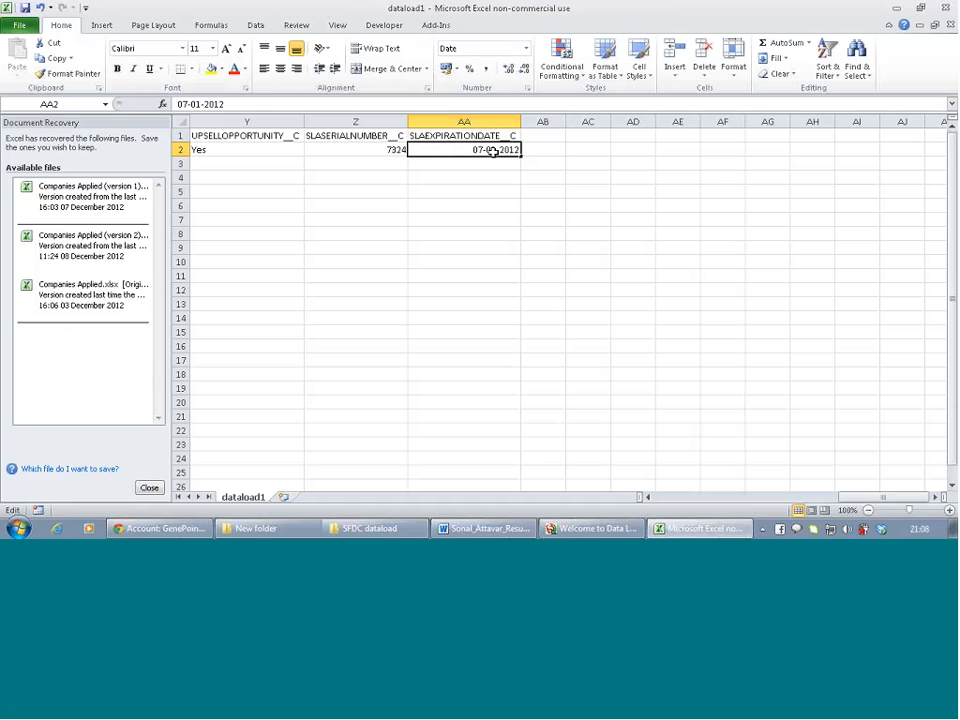
double_click(493, 150)
drag(499, 150, 475, 150)
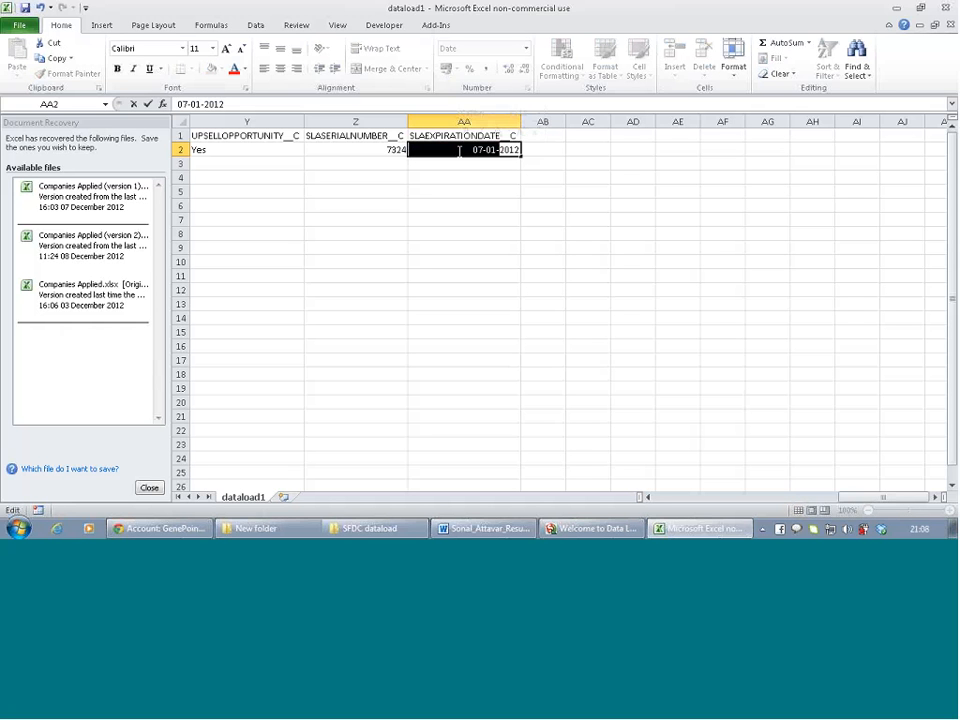
key(BackSpace)
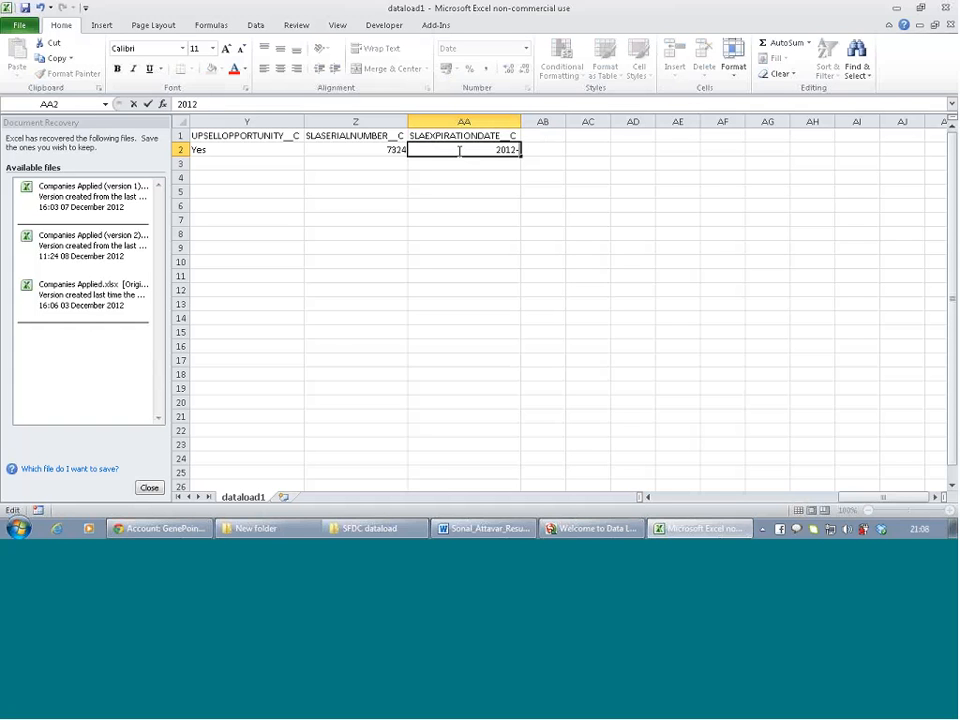
text(-01-07)
key(Return)
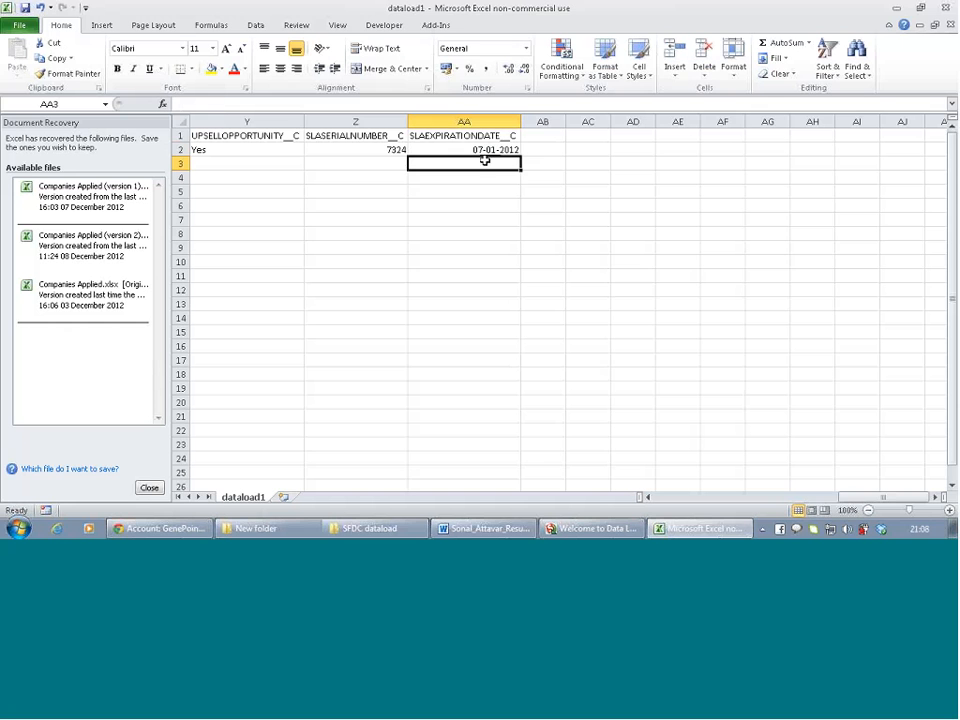
Format AA2 with the year-month-day date type 2001-03-14
click(503, 150)
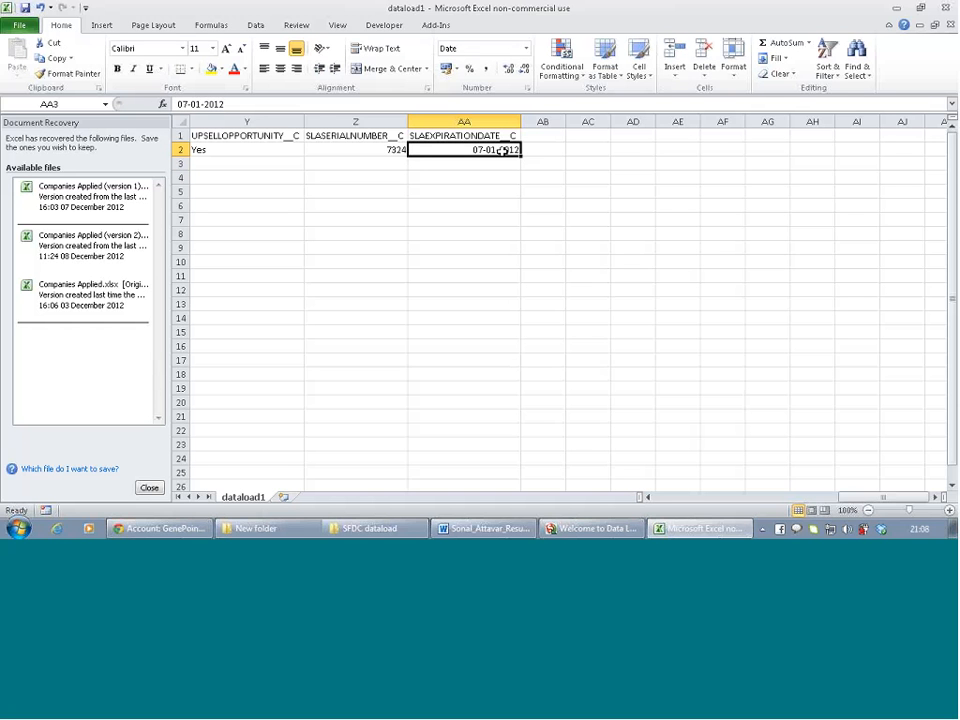
right_click(503, 150)
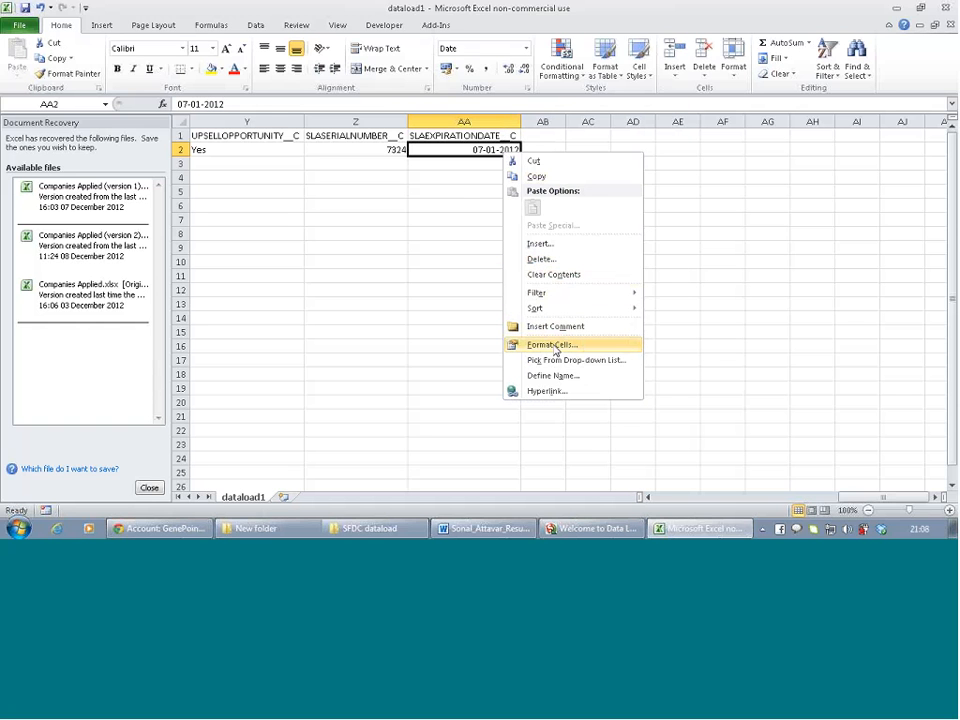
click(553, 345)
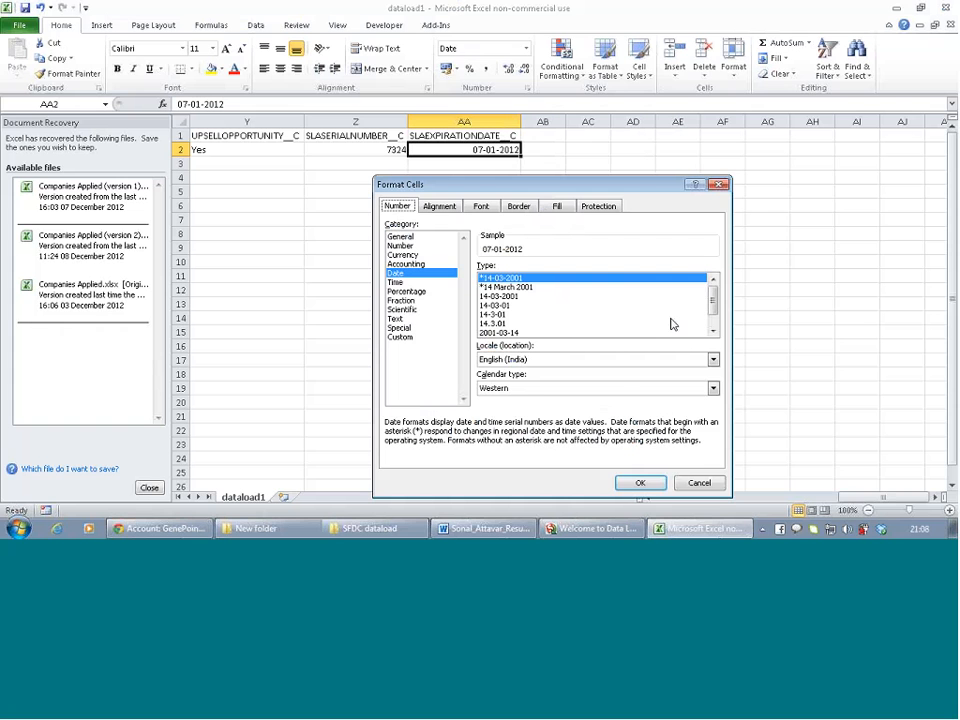
click(505, 332)
click(505, 333)
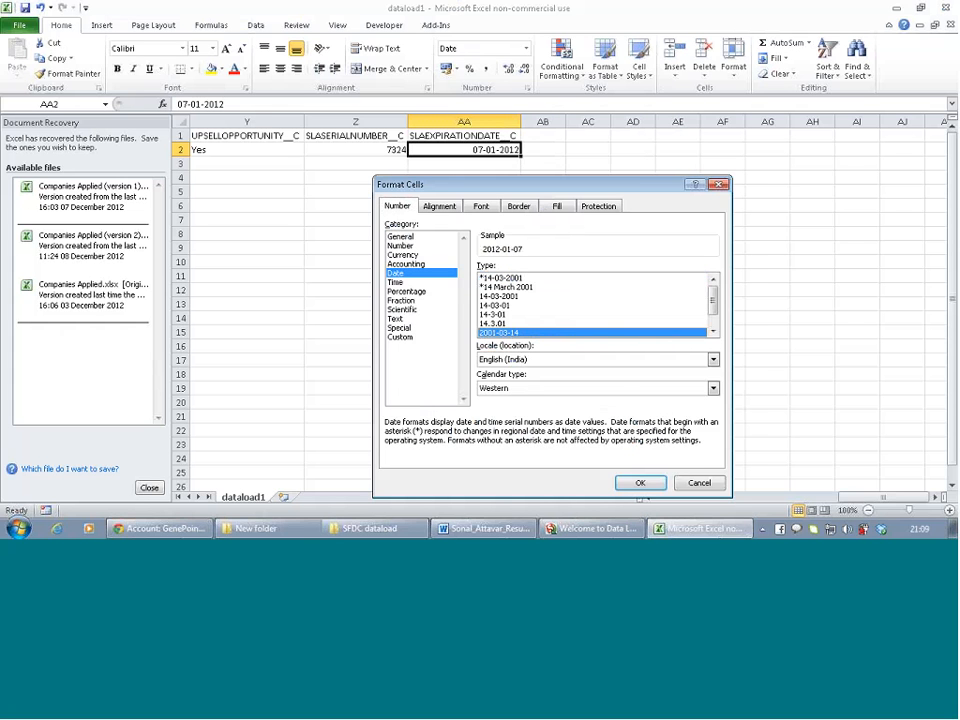
click(641, 483)
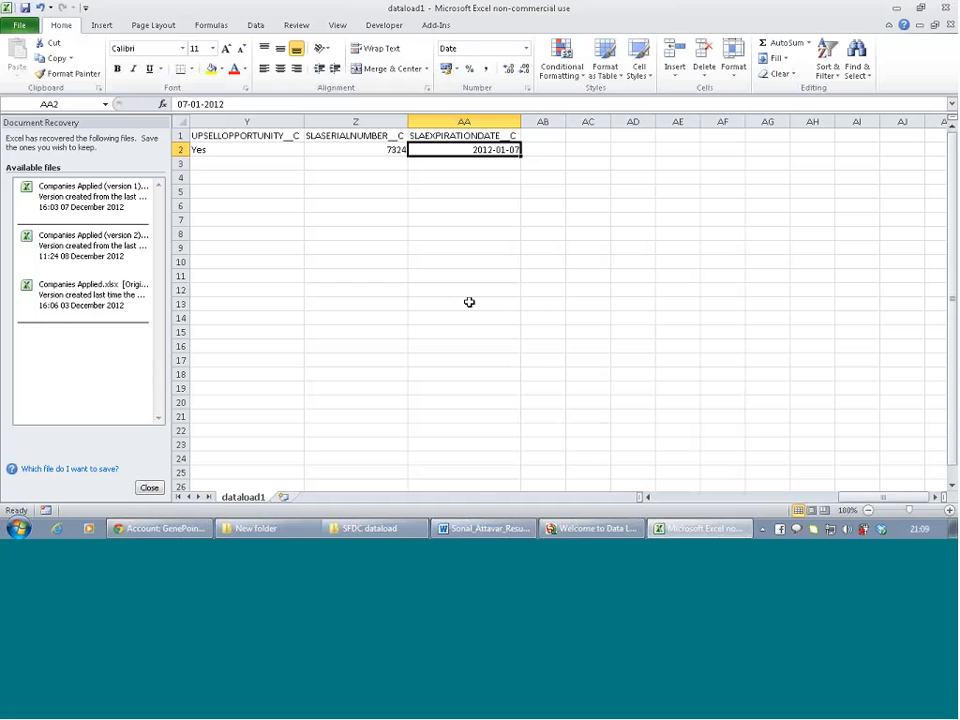
Save dataload1 keeping CSV format, then return to Apex Data Loader
scroll(427, 212, left, 8)
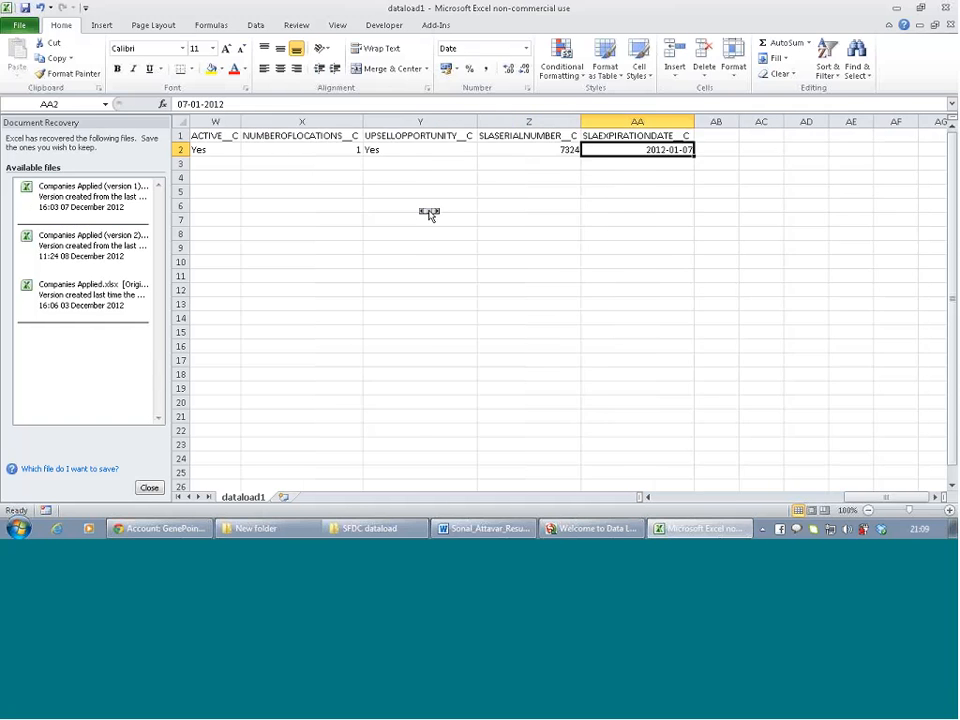
scroll(427, 212, left, 3)
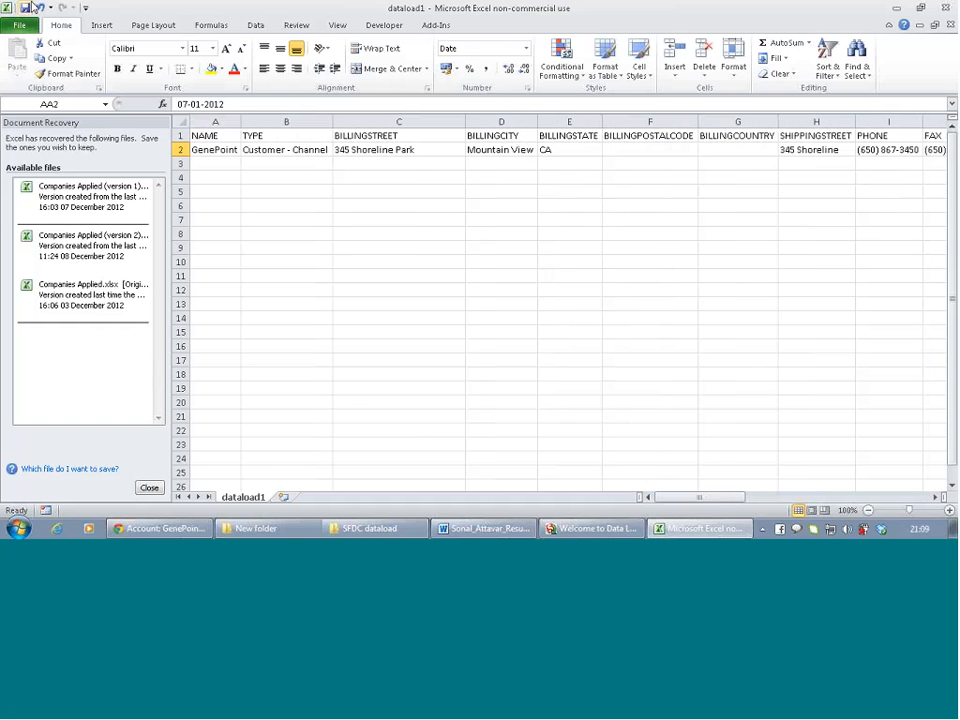
click(25, 8)
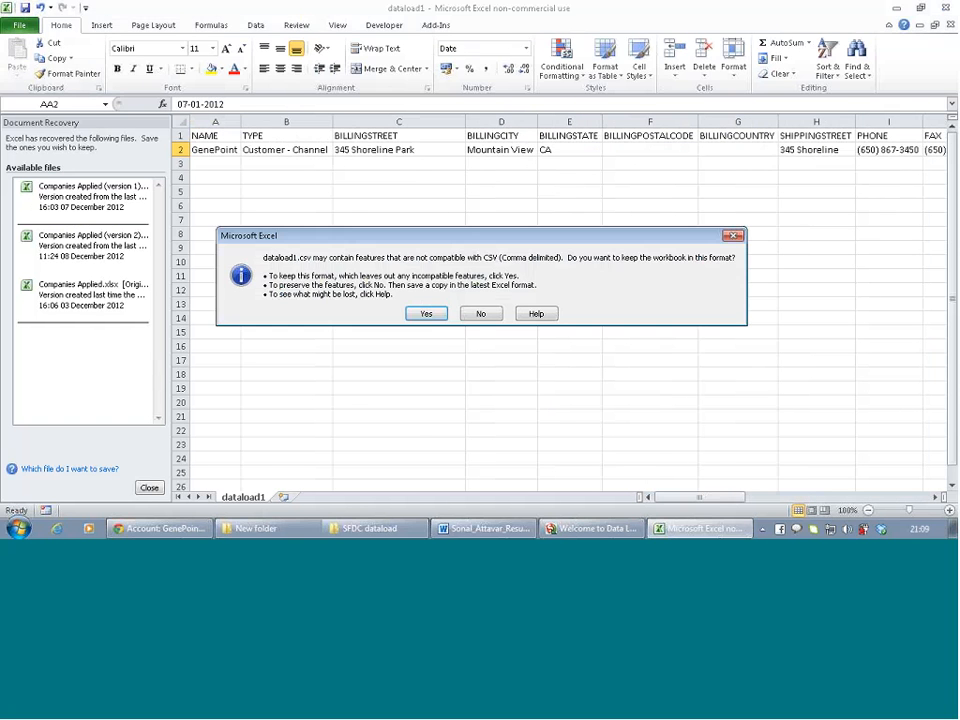
click(426, 314)
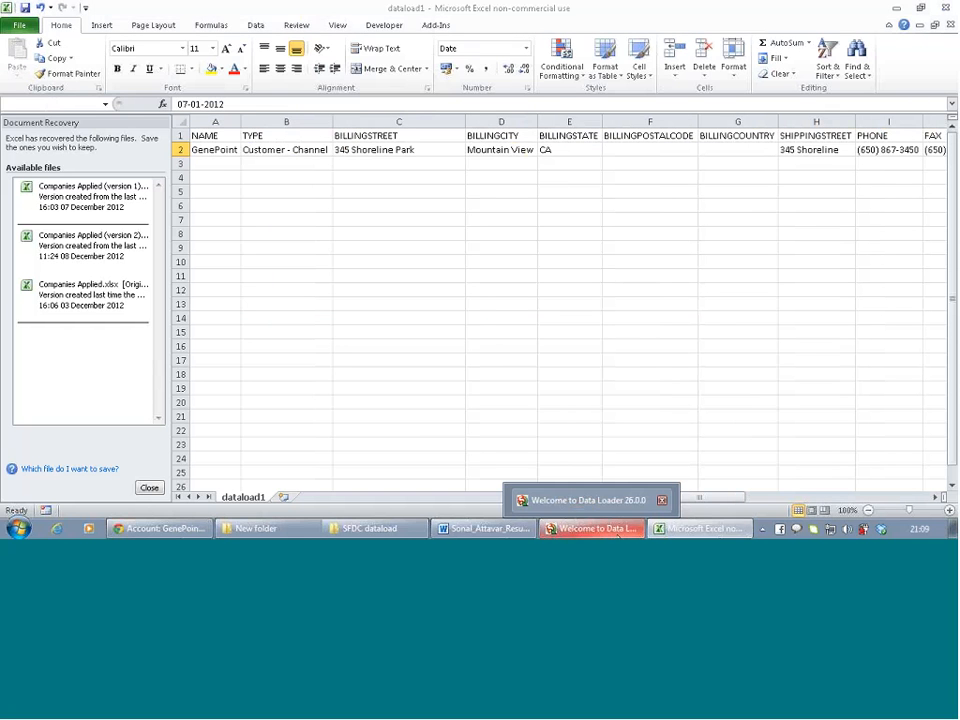
click(608, 531)
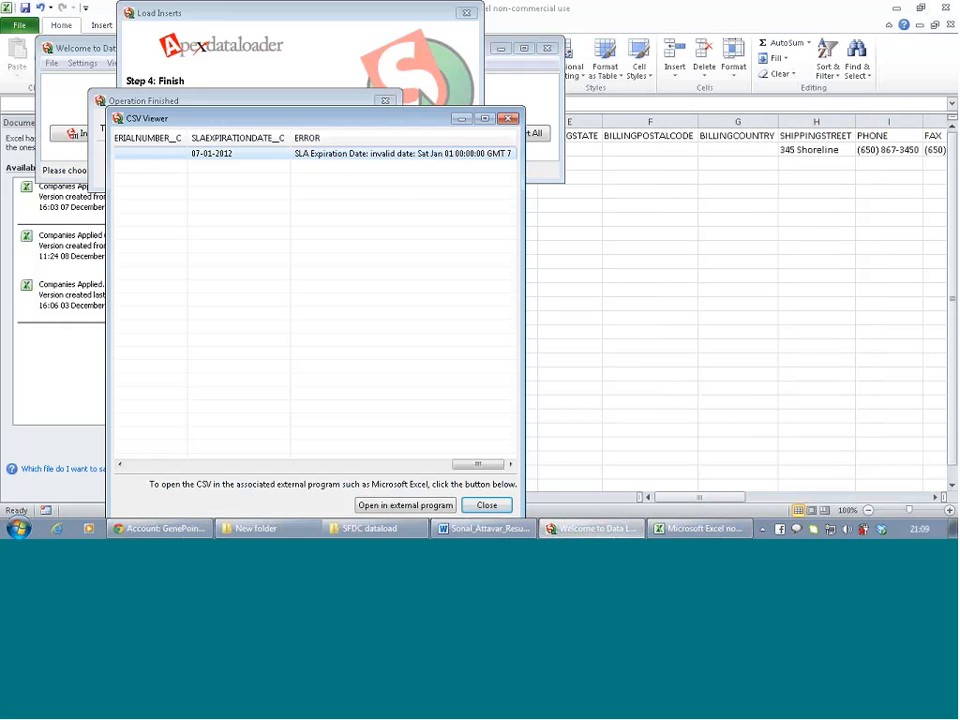
Close the error viewer and start a new Account insert from dataload1.csv
click(486, 505)
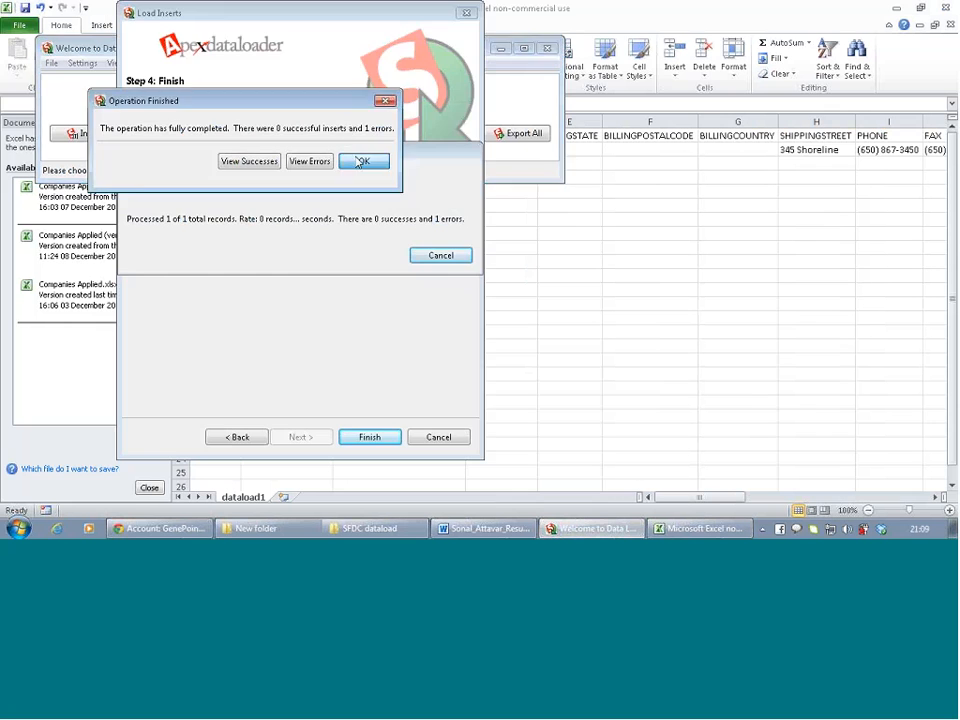
click(364, 161)
click(88, 136)
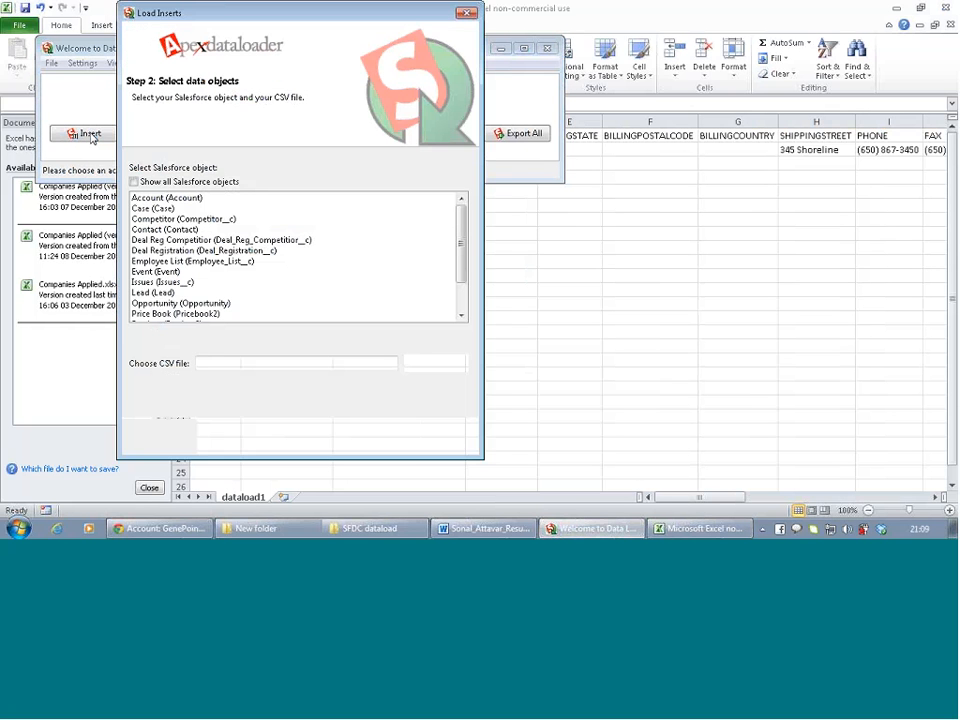
click(193, 208)
click(192, 199)
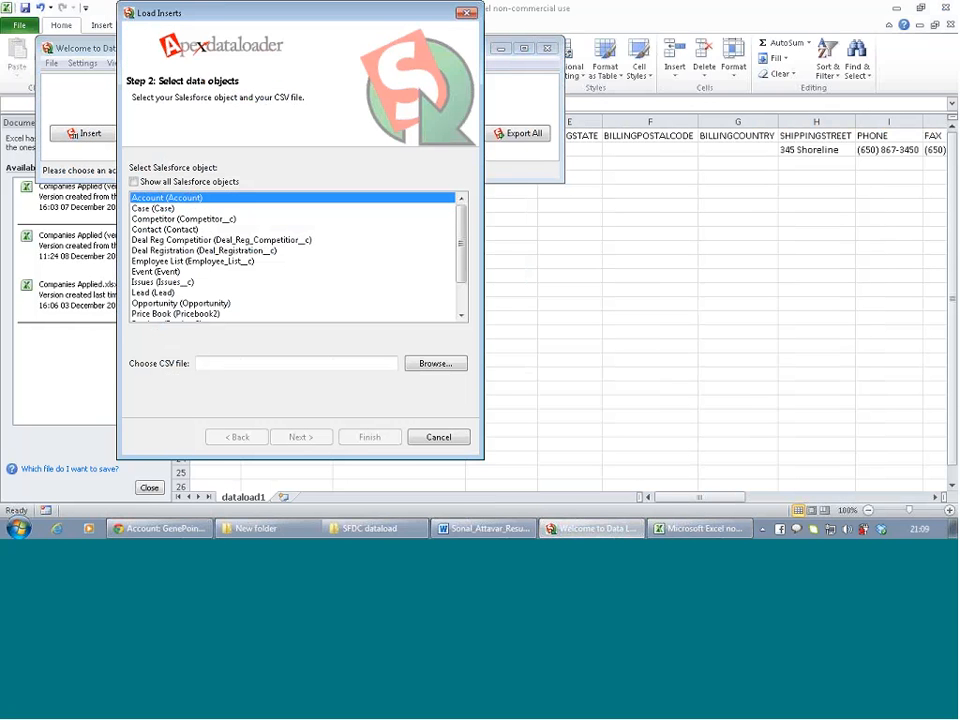
click(432, 365)
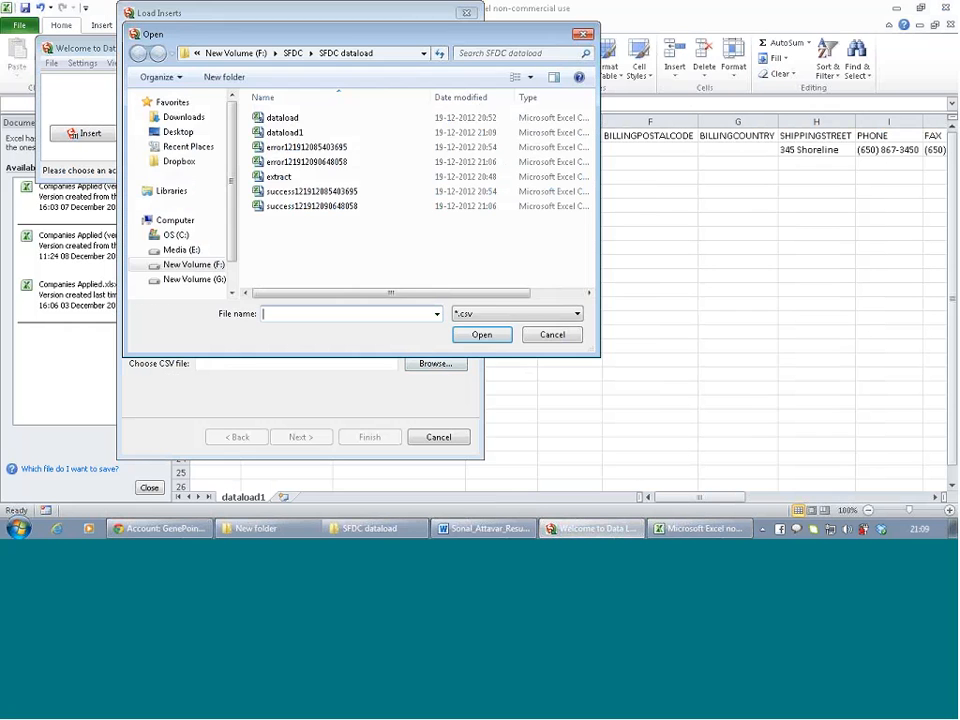
click(291, 134)
double_click(293, 137)
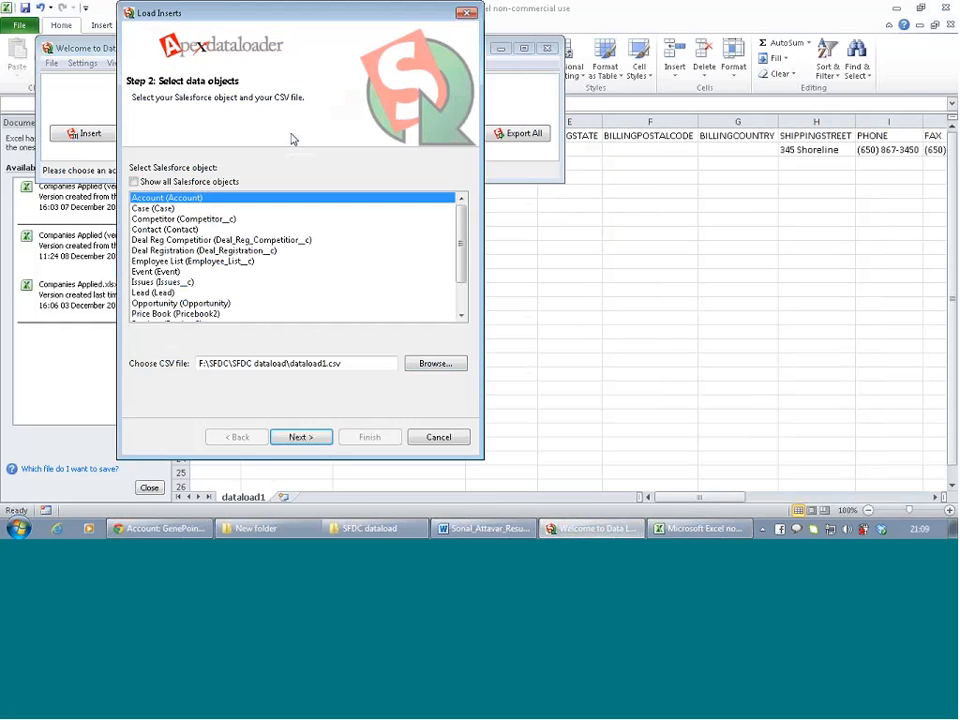
click(304, 439)
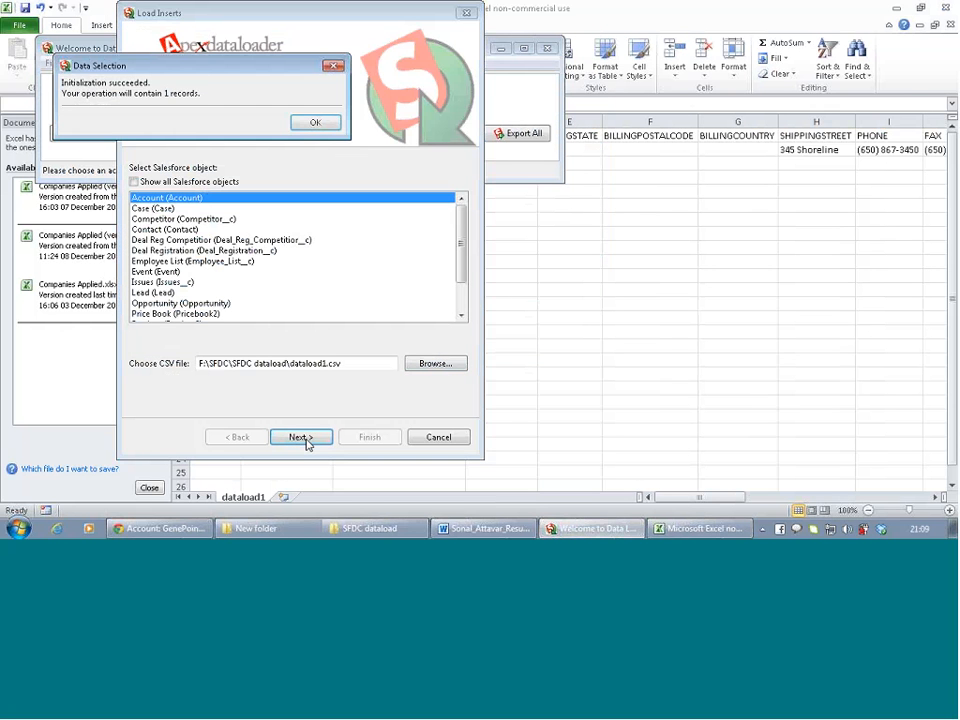
click(315, 122)
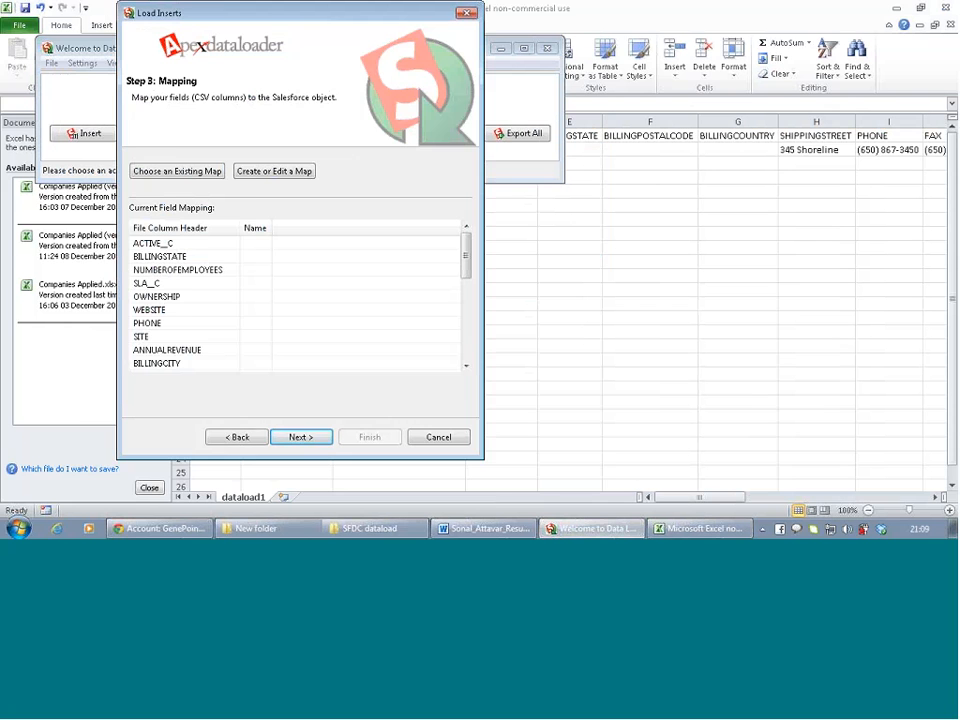
Auto-match the fields and run the insert, getting 1 success and 0 errors
click(274, 171)
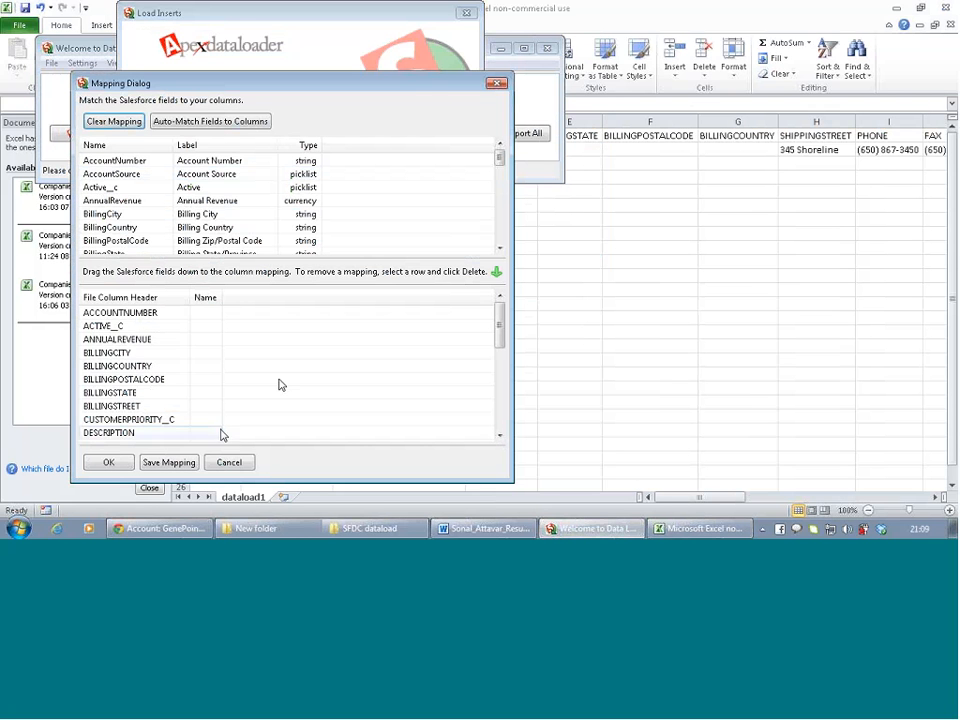
click(222, 124)
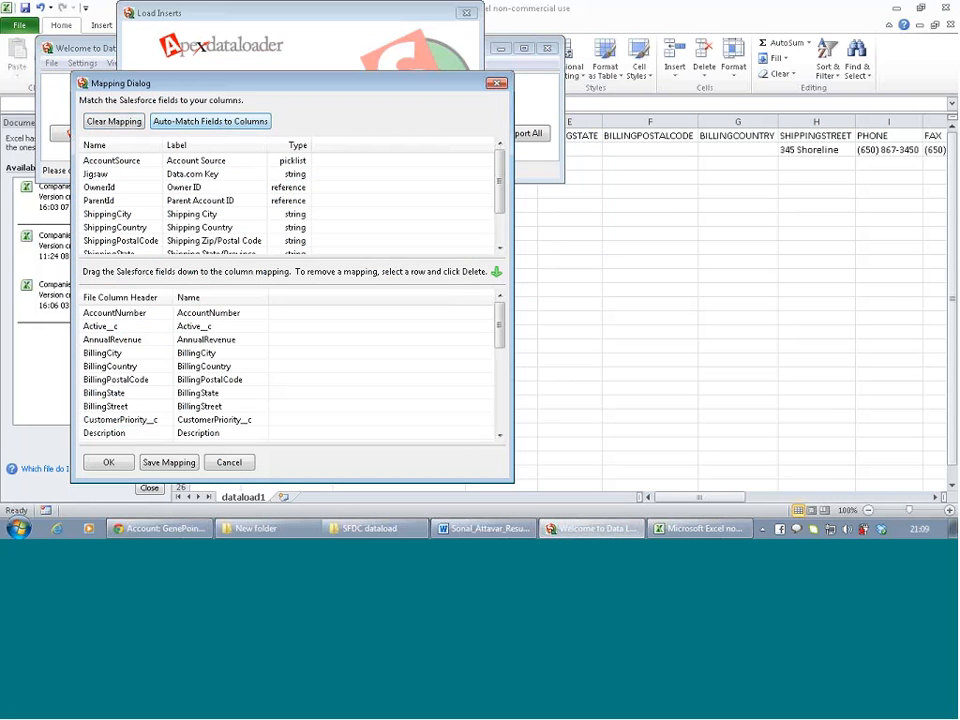
drag(499, 325, 499, 410)
click(108, 462)
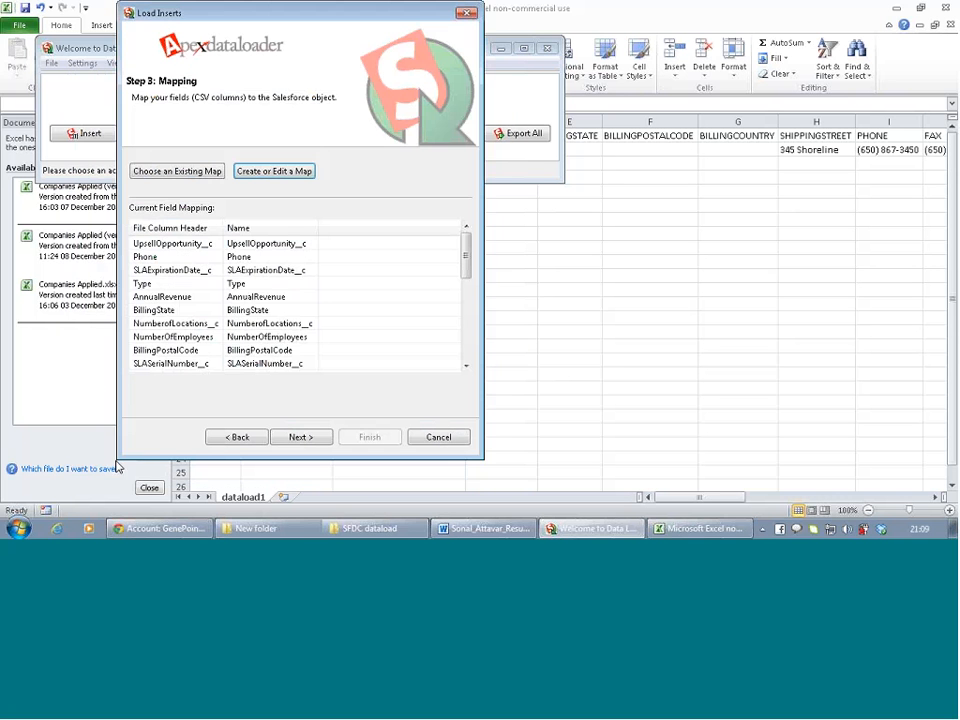
click(303, 439)
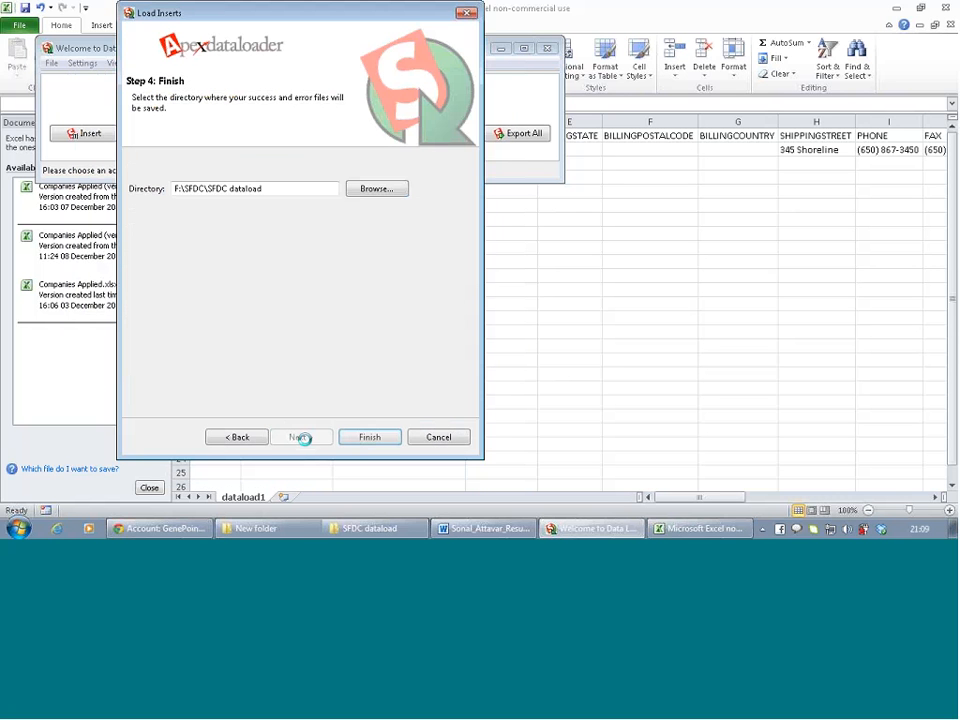
click(368, 441)
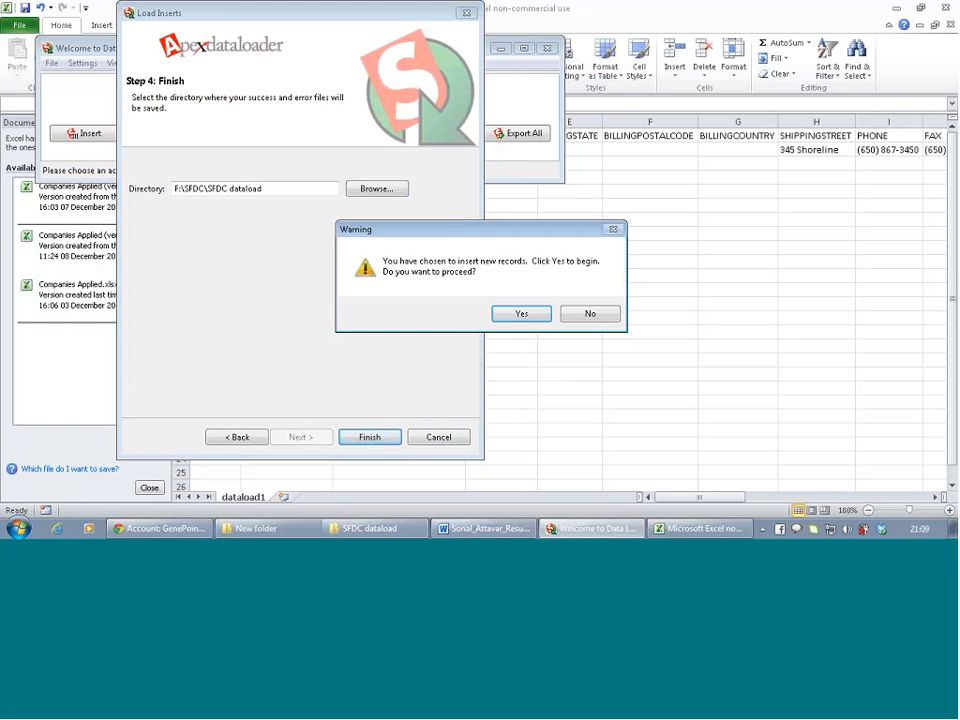
click(522, 314)
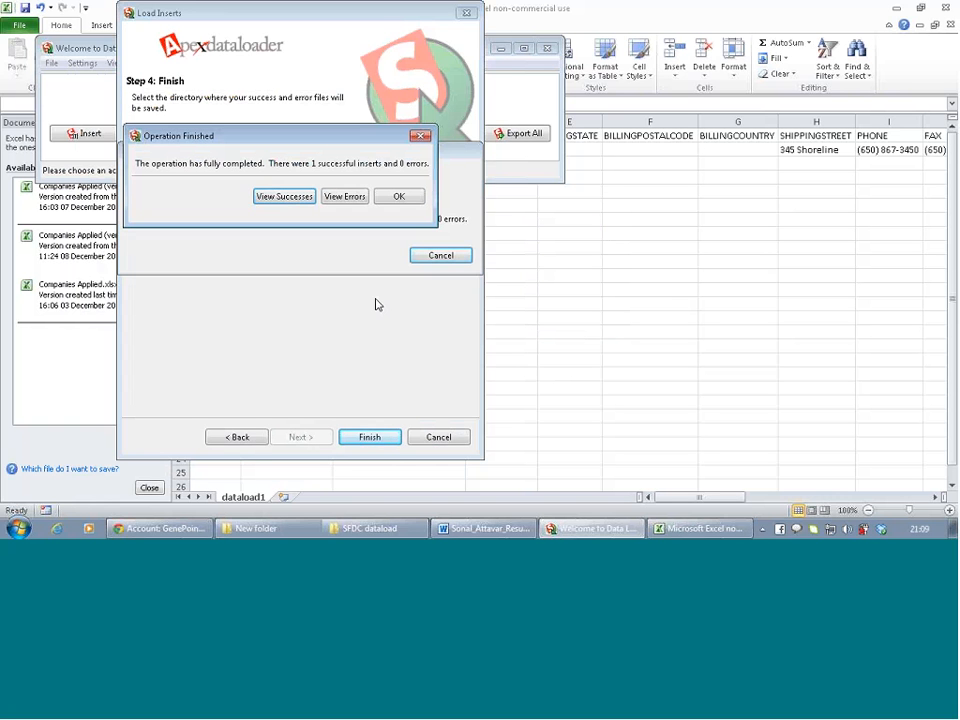
click(399, 197)
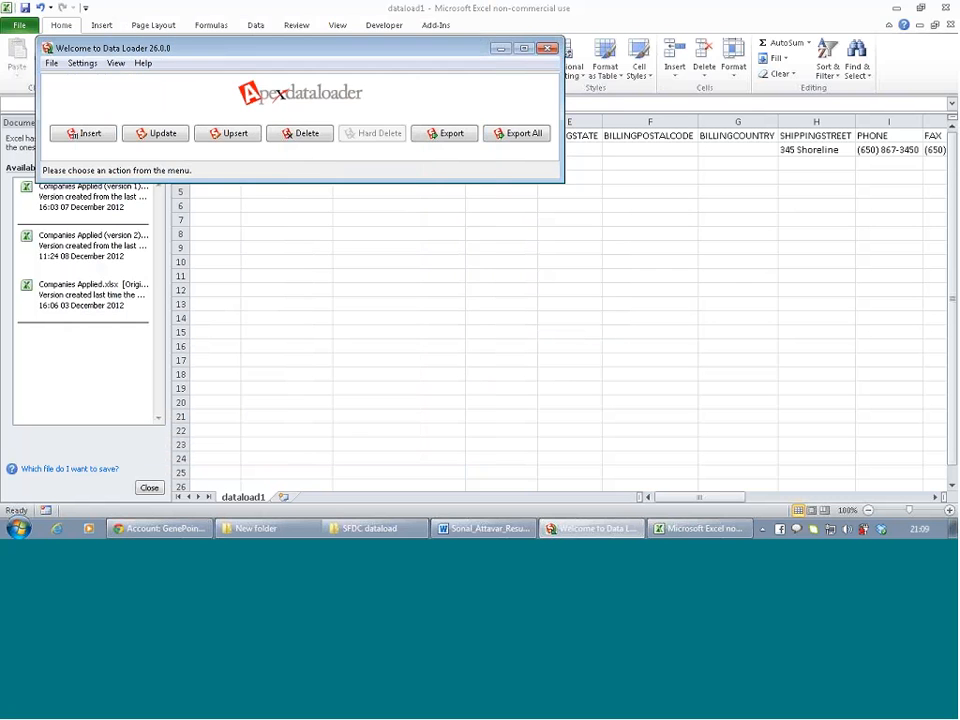
Hide Data Loader, view the GenePoint account page in Chrome from the top, and open a new tab
click(499, 49)
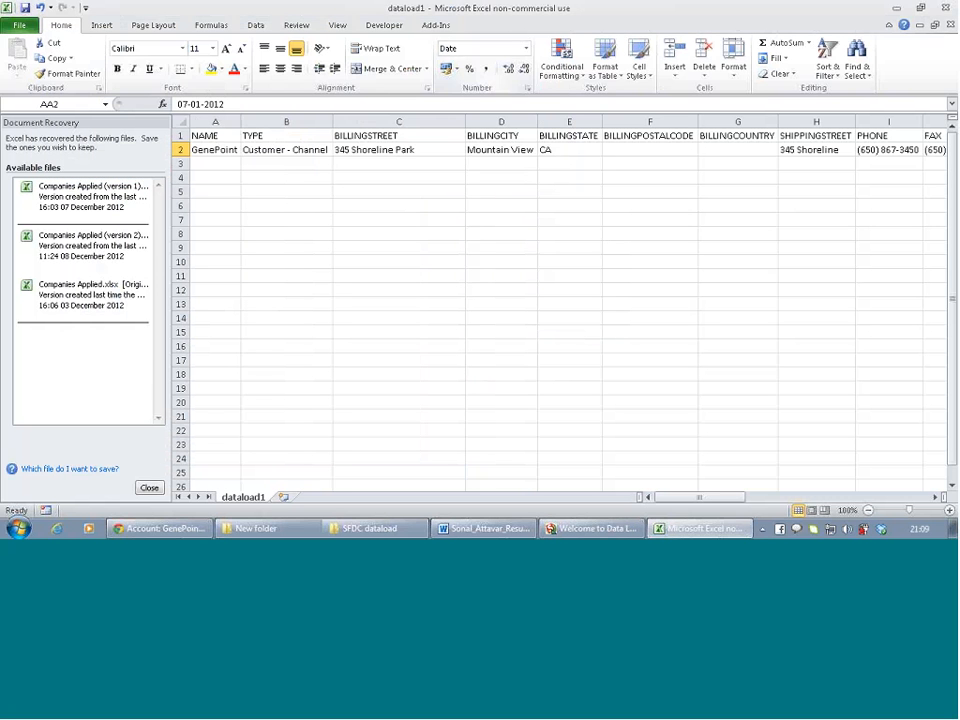
click(160, 528)
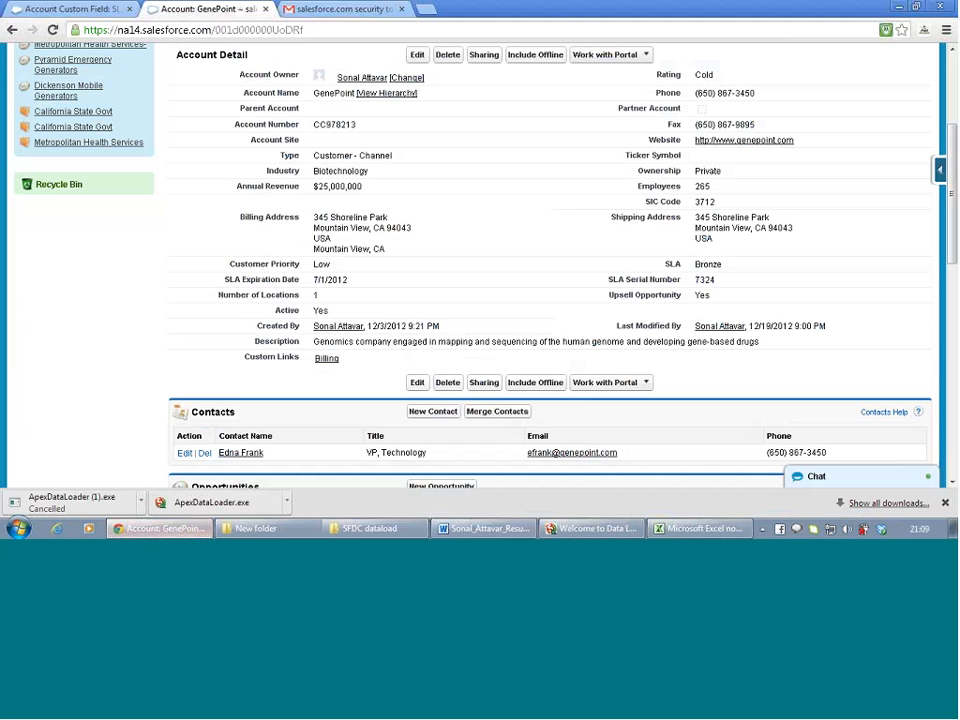
scroll(266, 285, up, 4)
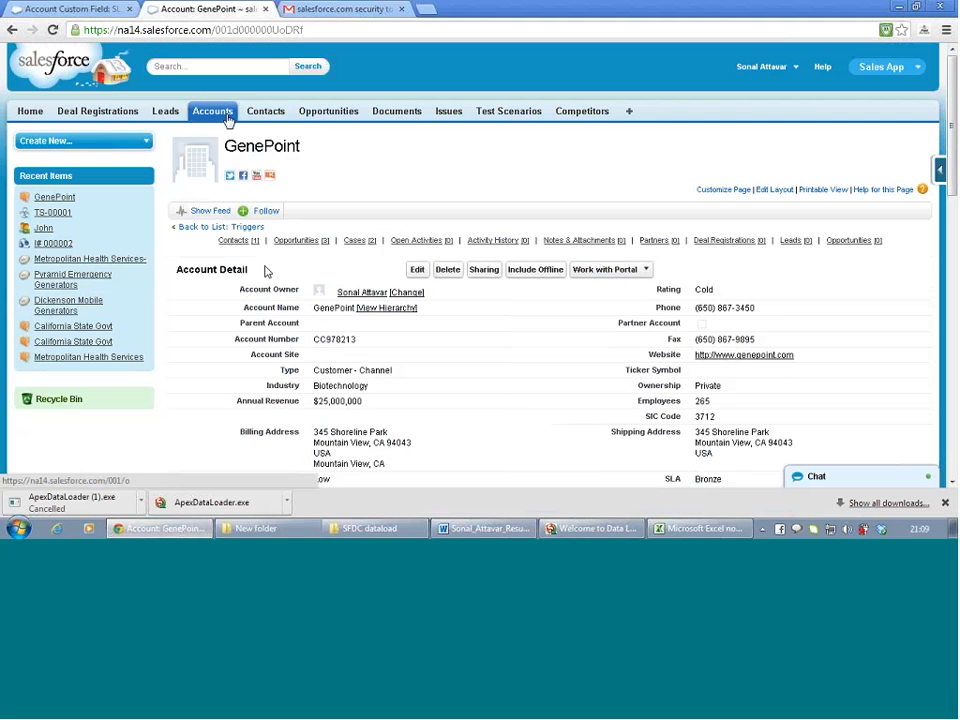
click(424, 16)
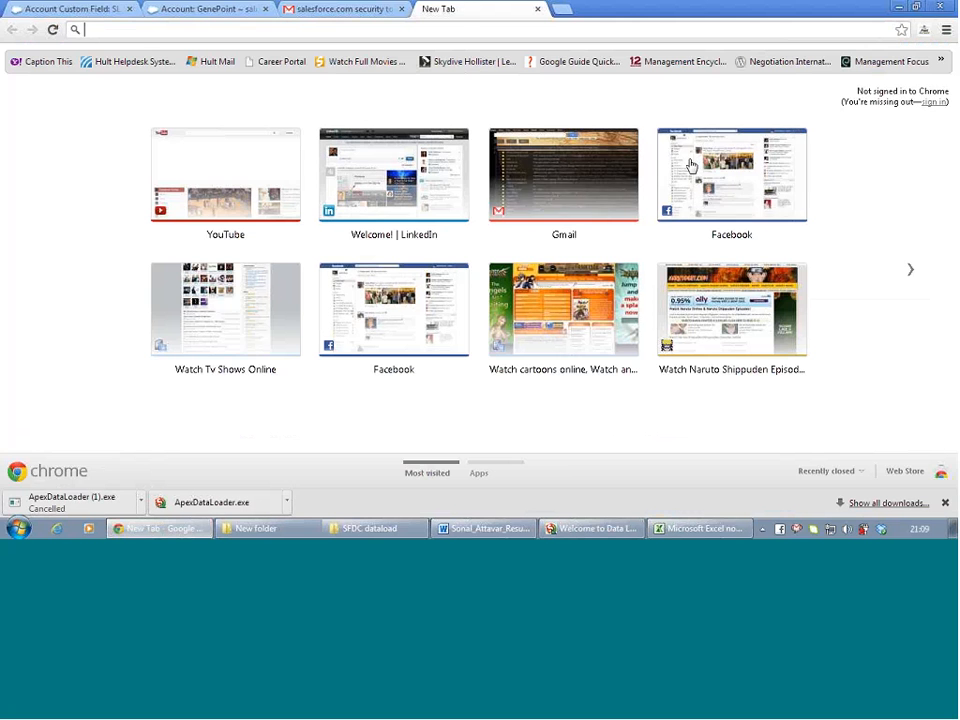
text(www.gmail.com)
key(Return)
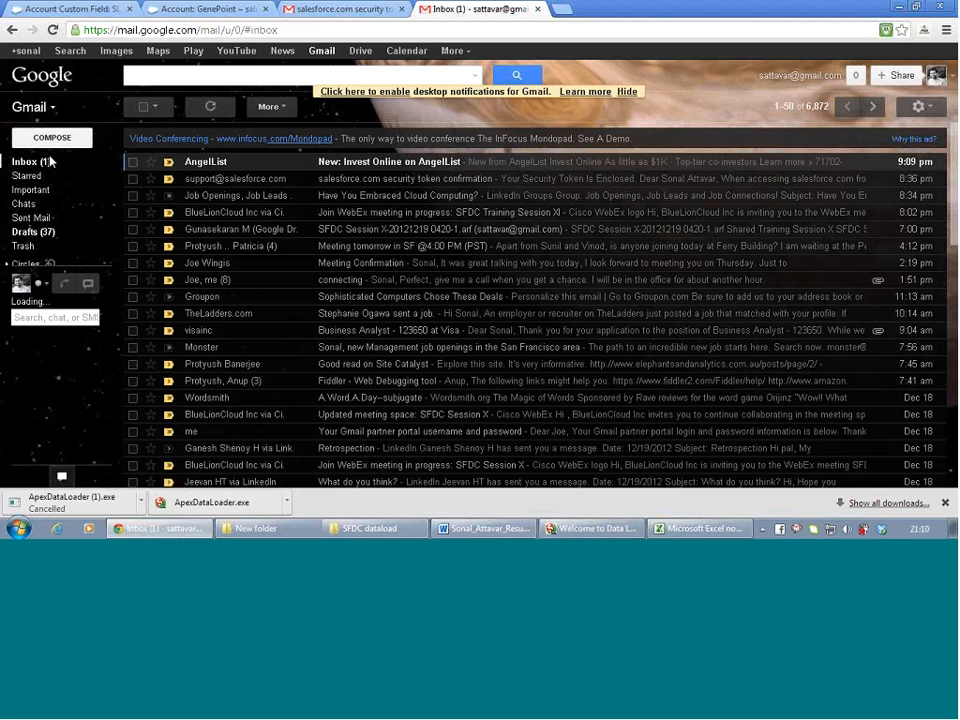
click(360, 51)
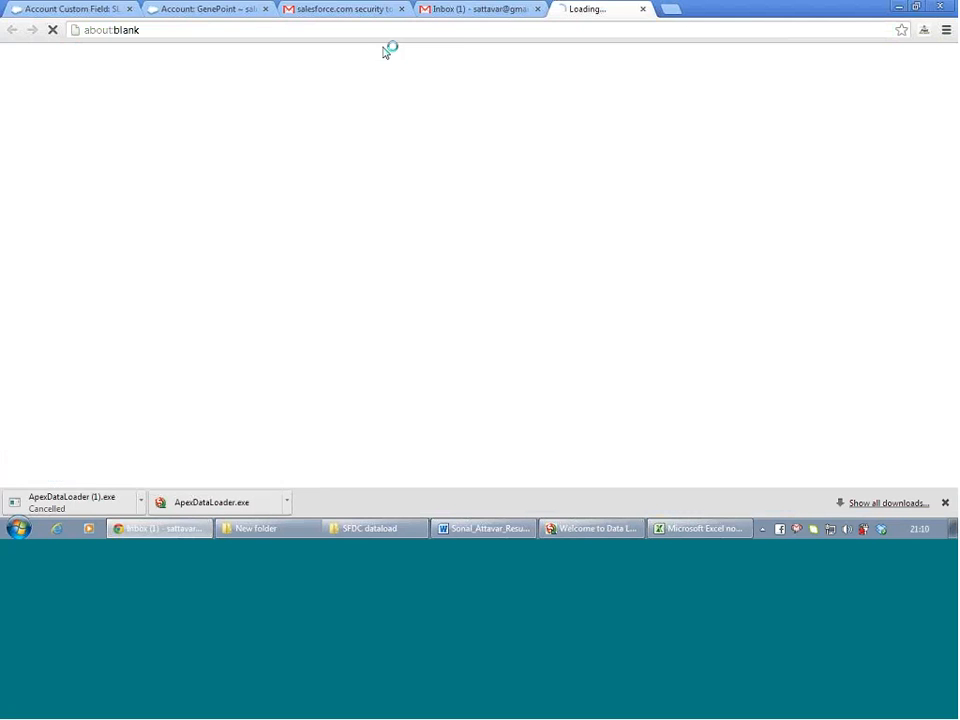
click(537, 9)
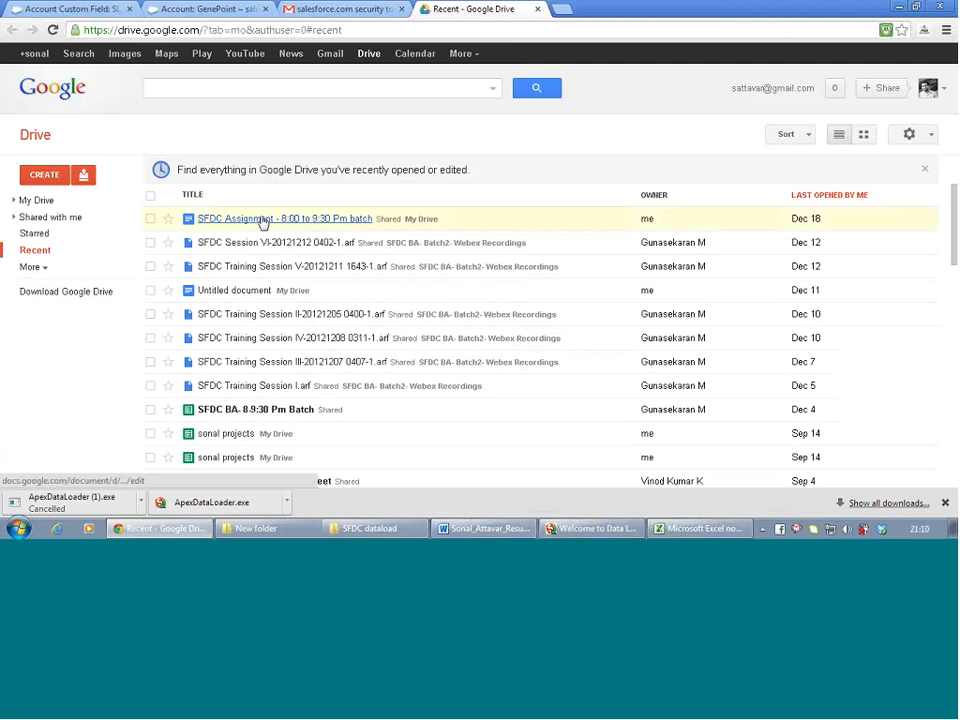
click(261, 219)
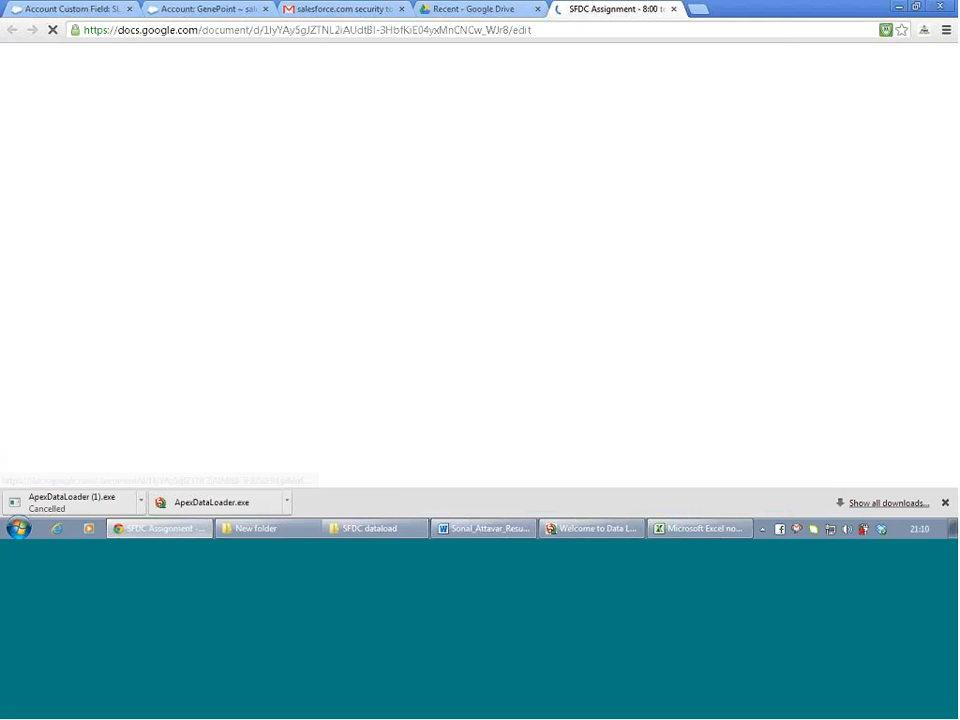
Copy the Assignment 6 heading below its description and renumber it to Assignment 7
click(538, 9)
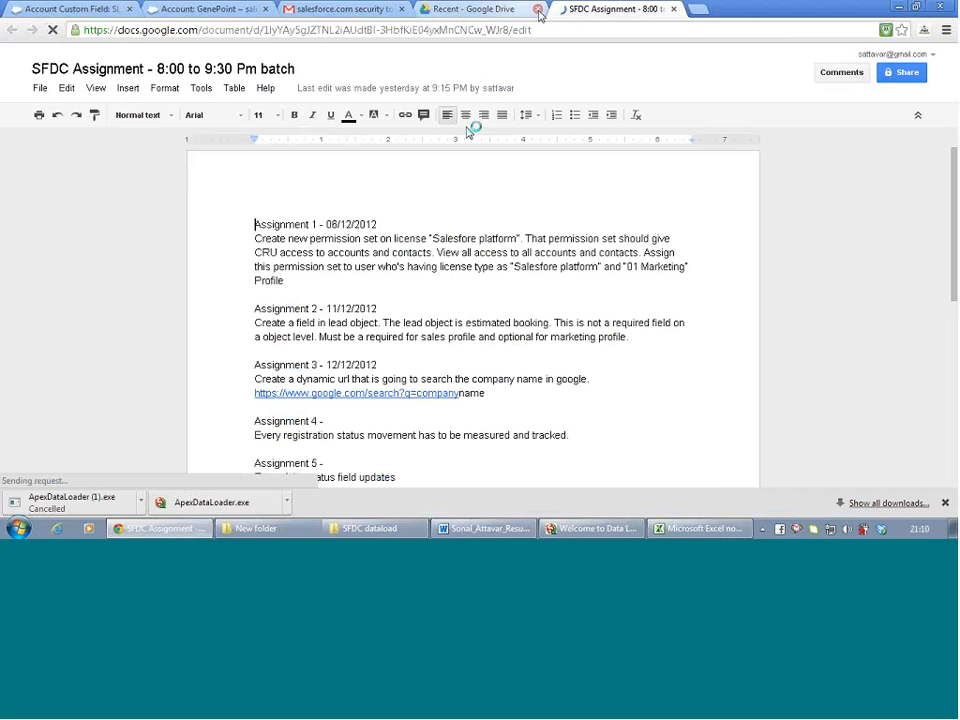
scroll(380, 361, down, 3)
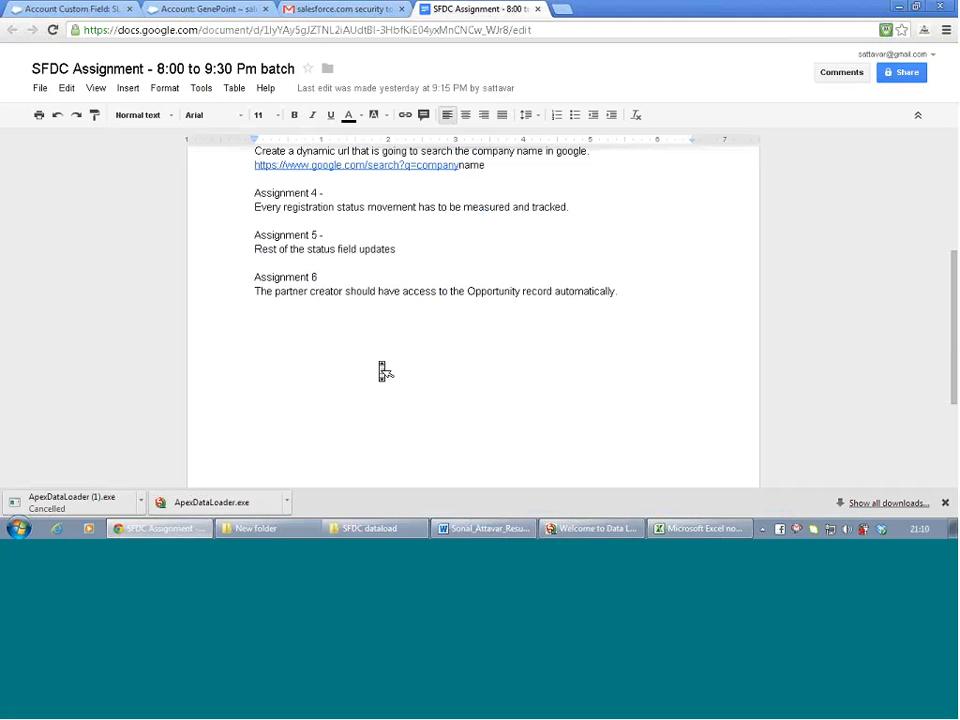
triple_click(289, 279)
key(ctrl+c)
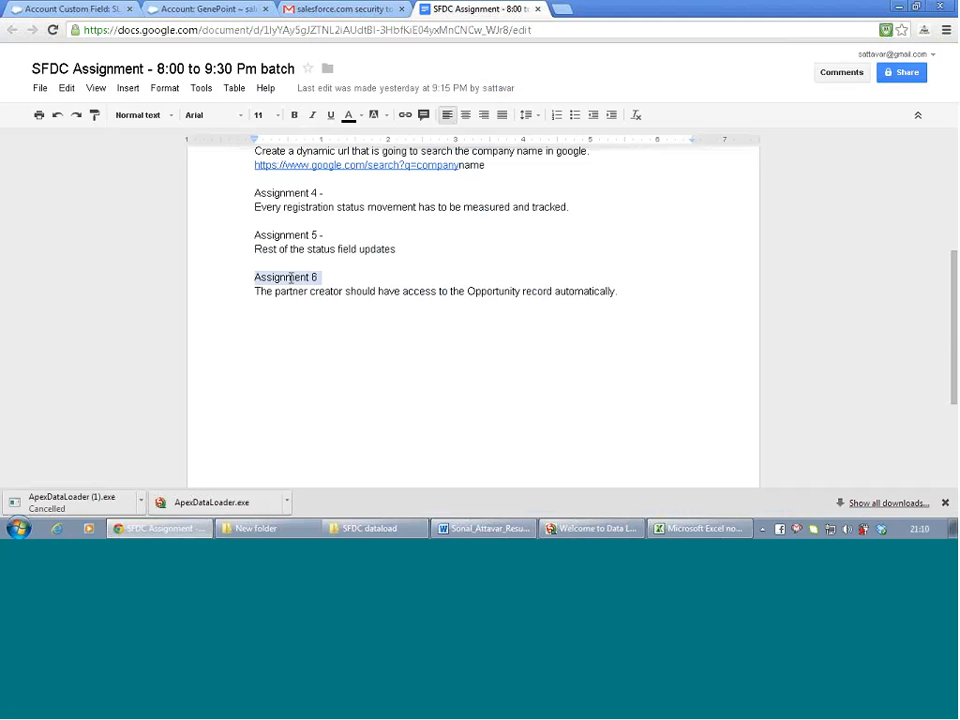
click(627, 290)
key(Return)
key(Return)
key(ctrl+v)
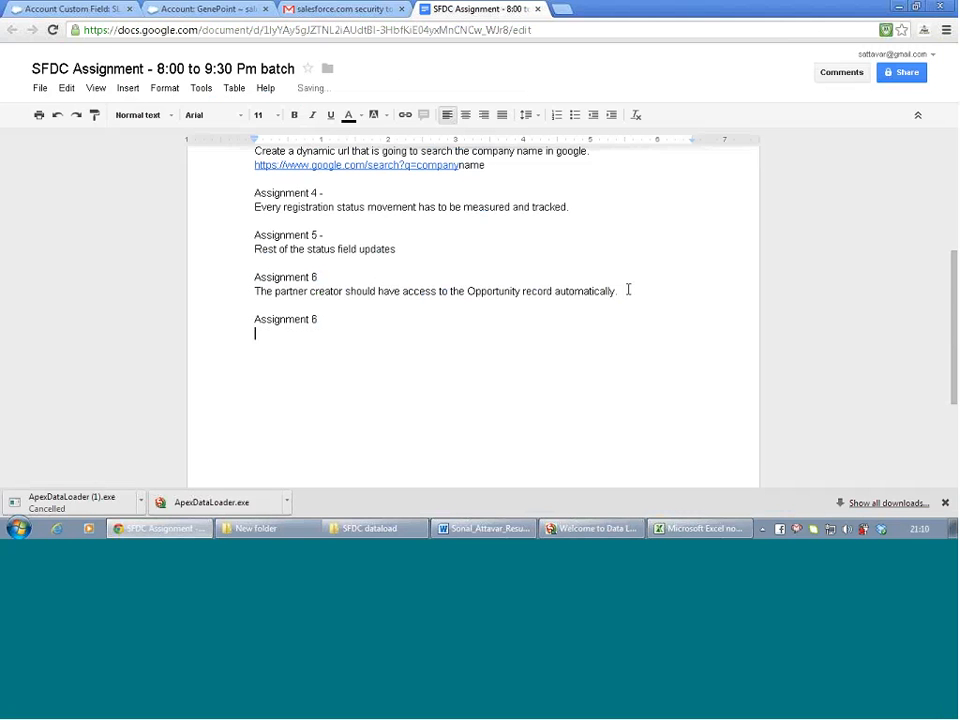
key(BackSpace)
key(BackSpace)
text(6)
key(BackSpace)
text(7)
Add task lines 'a) Perform Data update' and 'b) Perform Upsert' under Assignment 7
key(Return)
text(Perform Data )
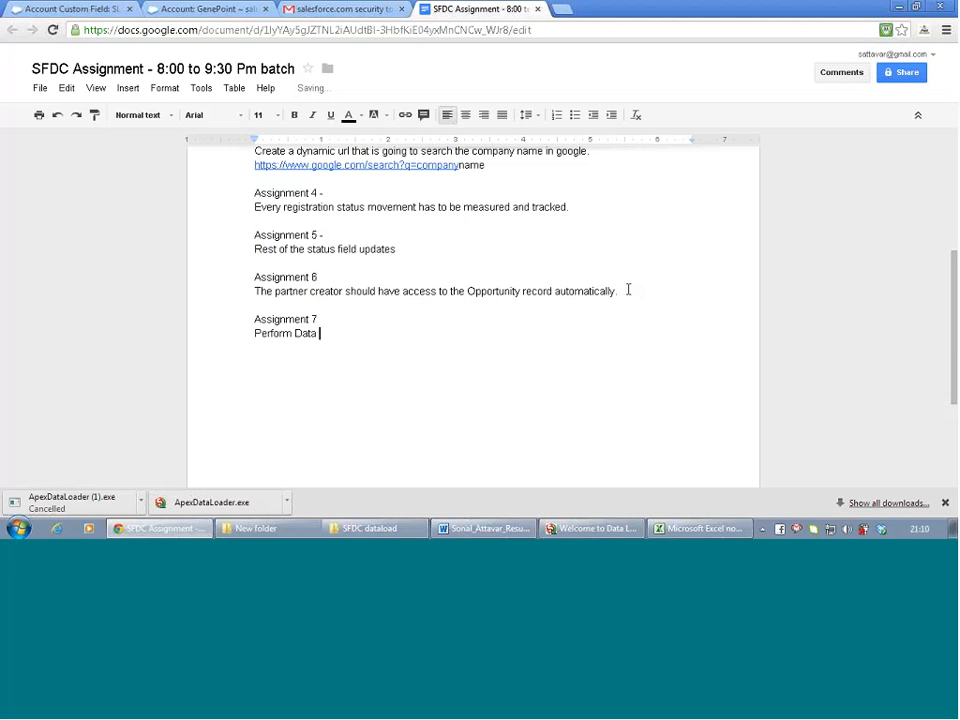
text(update)
key(Left)
key(Left)
key(Left)
key(Left)
key(Left)
key(Left)
key(Left)
key(Left)
key(Left)
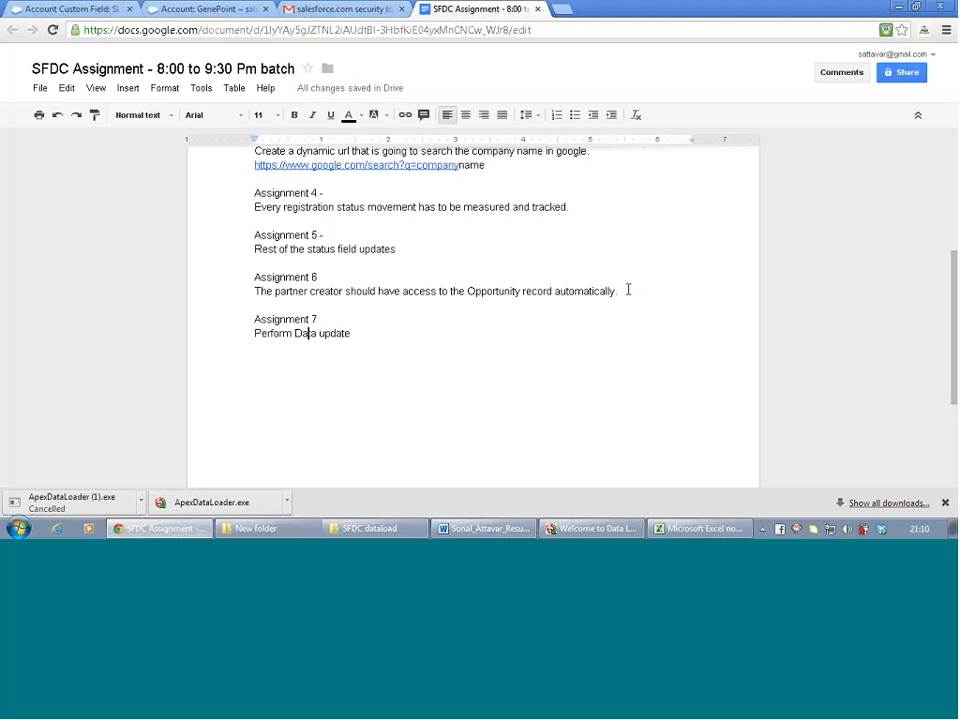
key(Left)
key(Left)
key(Left)
key(Left)
key(Left)
key(Left)
key(Left)
key(Left)
key(Left)
key(Left)
text(a))
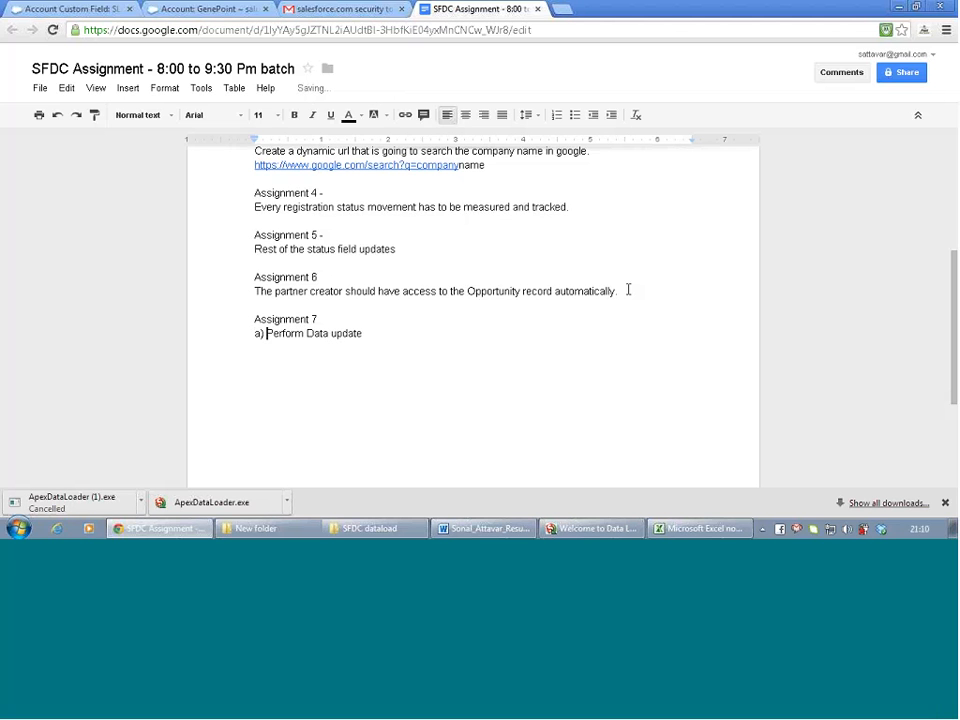
key(End)
key(Return)
text(b) Perform Upsert)
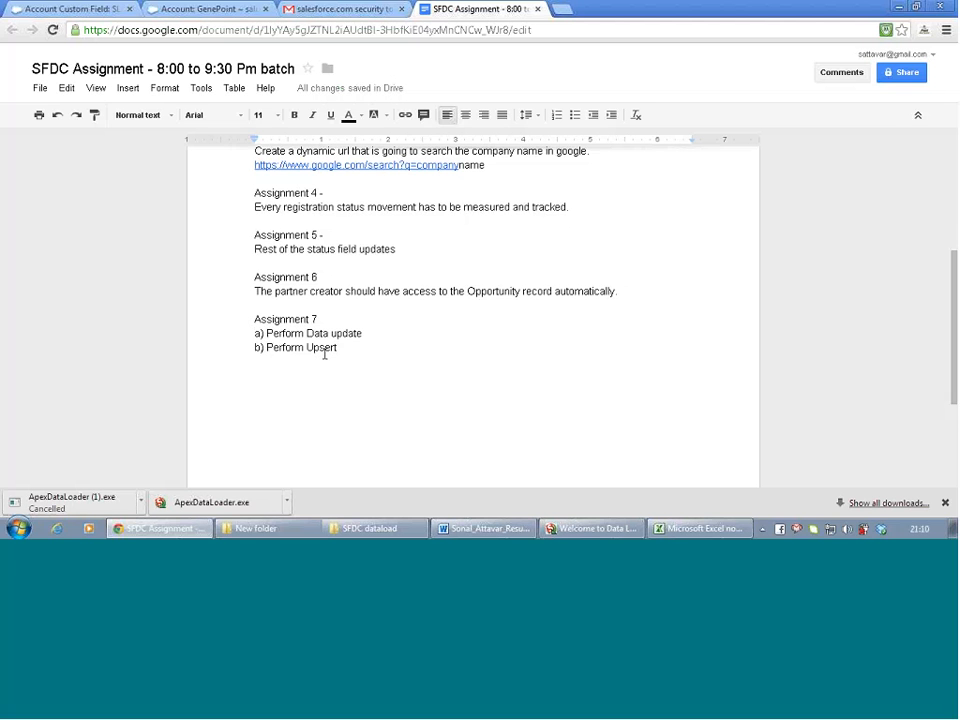
Add 'c) Perform Delete' as the third task, followed by an empty line
click(597, 530)
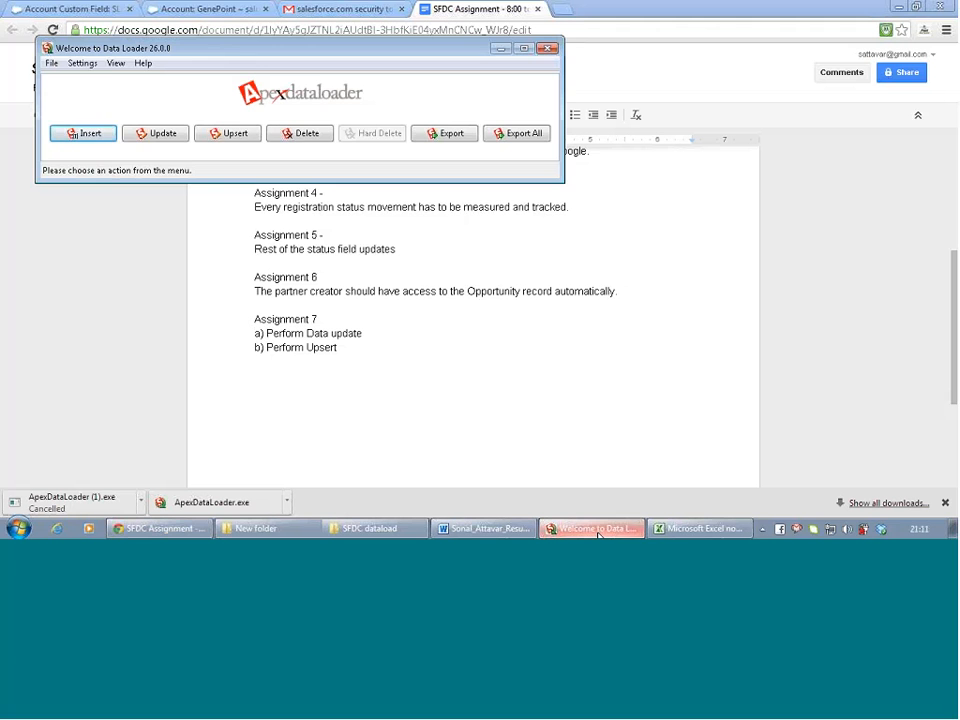
click(597, 530)
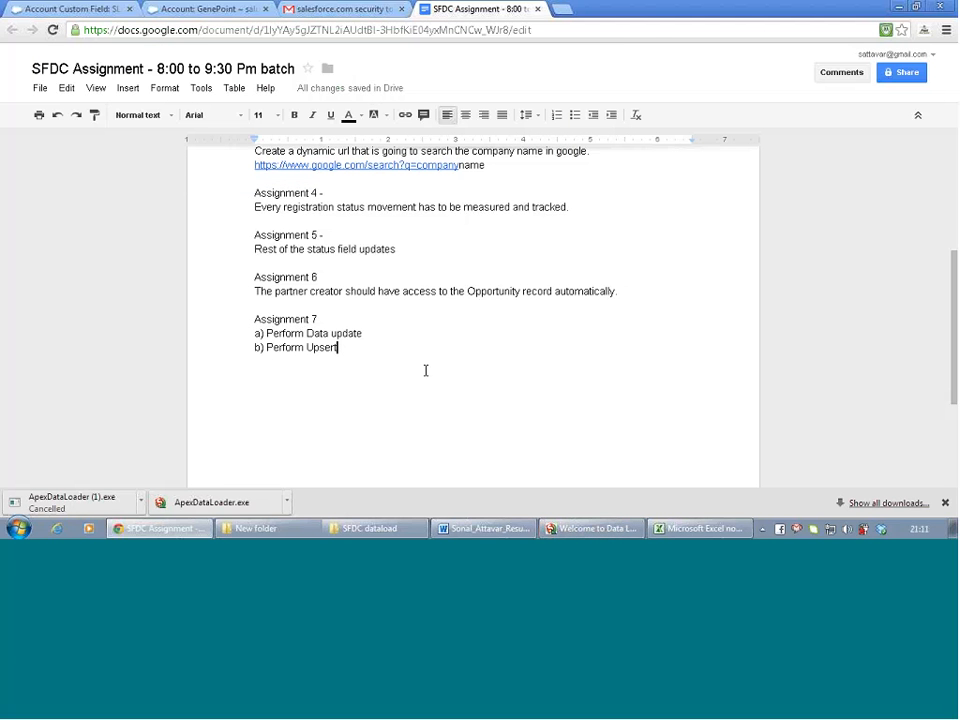
key(Return)
text(c)
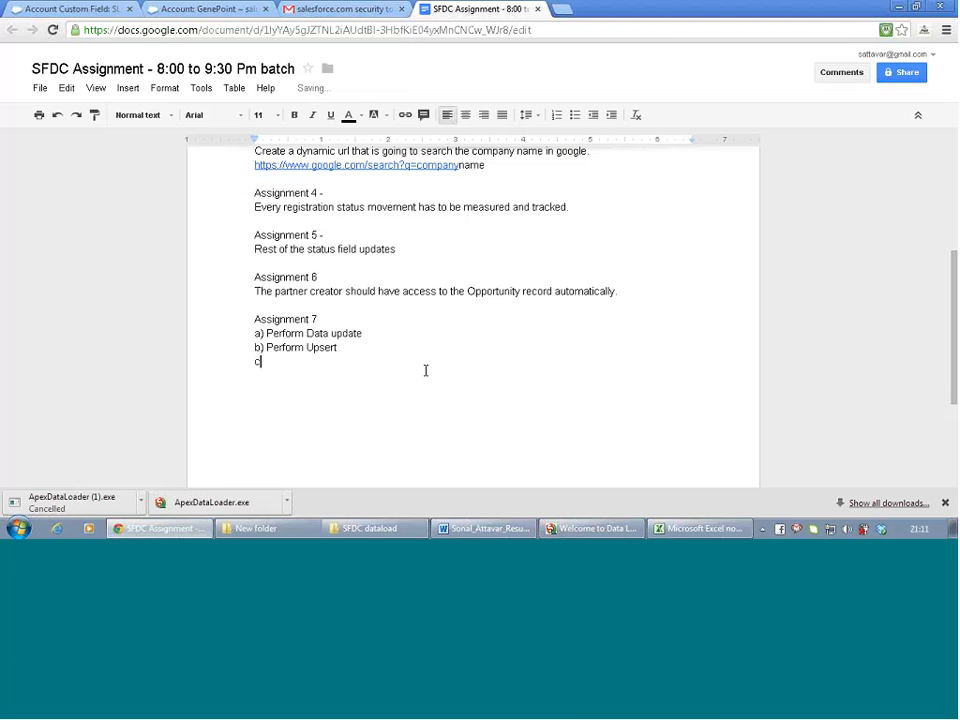
text() Perform Delete)
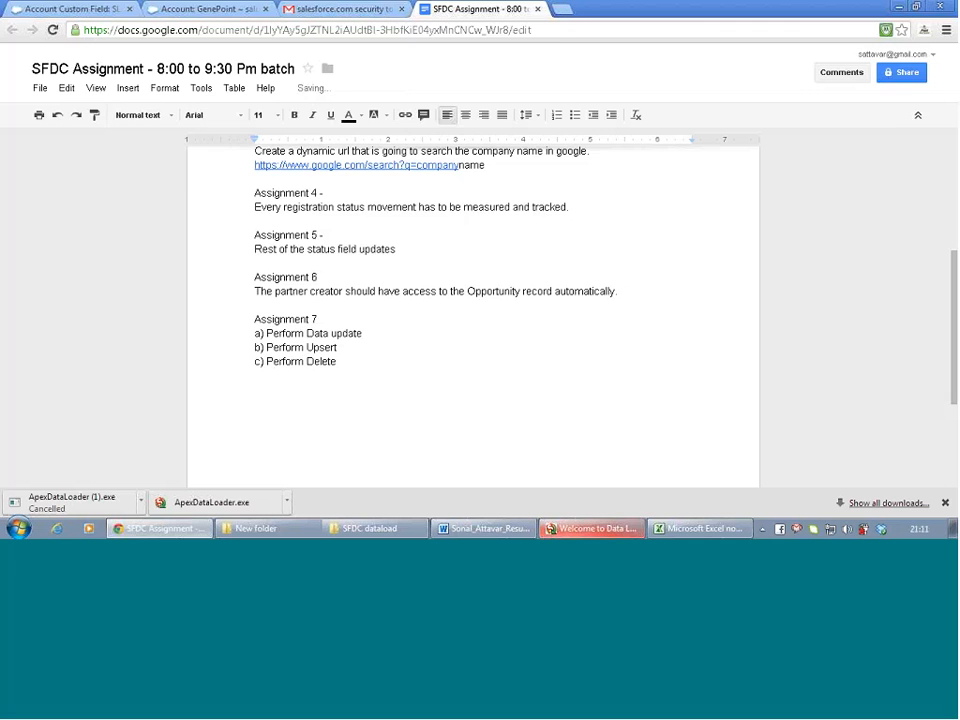
click(592, 528)
click(467, 504)
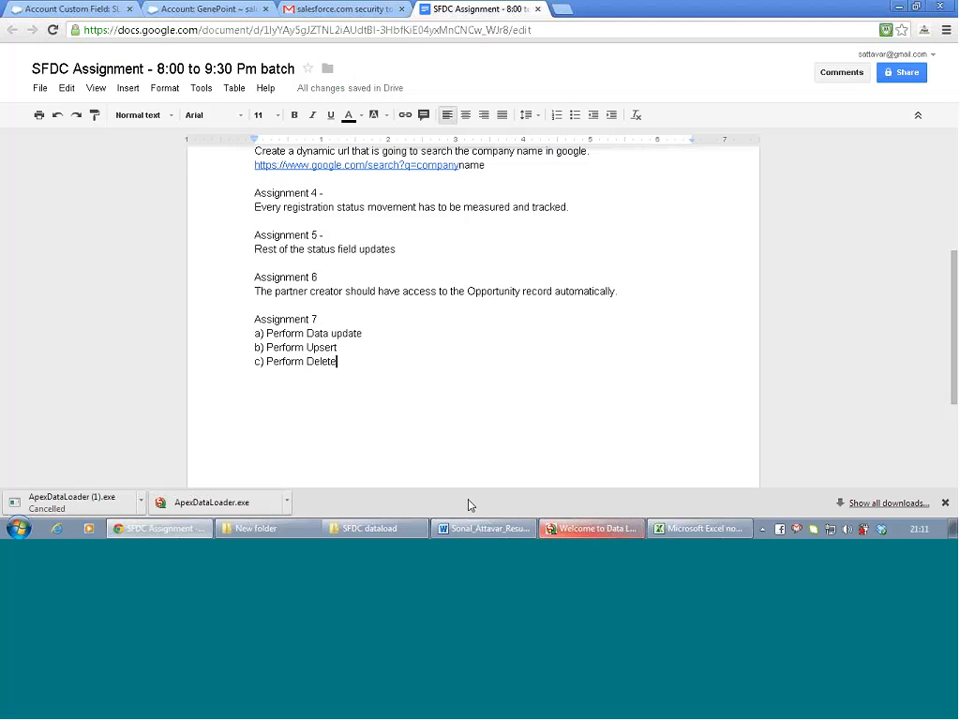
key(Return)
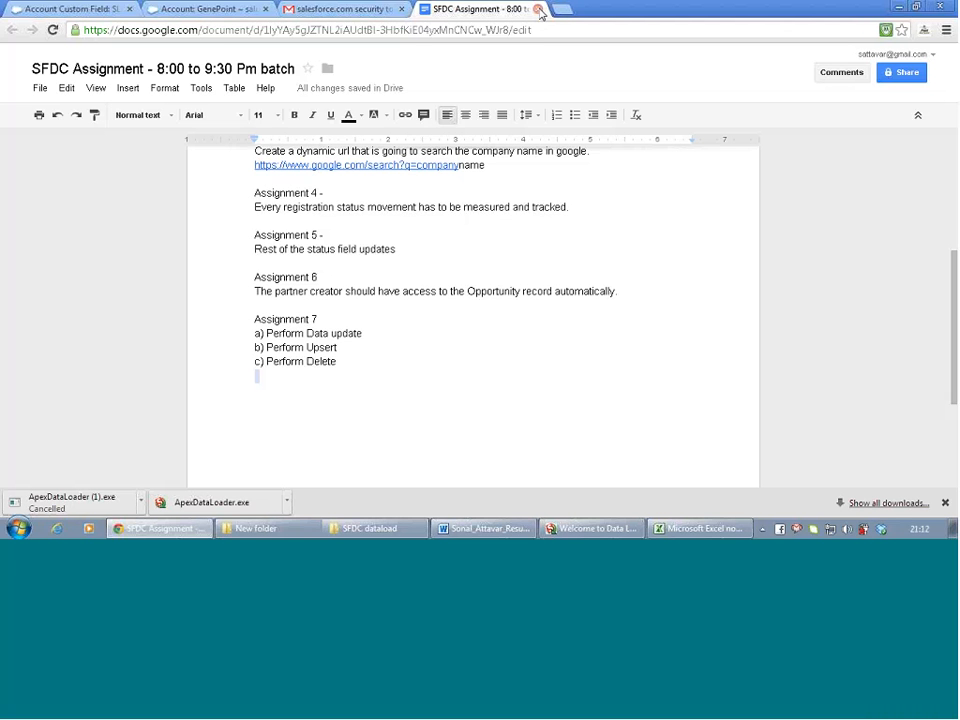
Close the assignment document and Gmail tabs and return to the Account custom field setup page
click(539, 9)
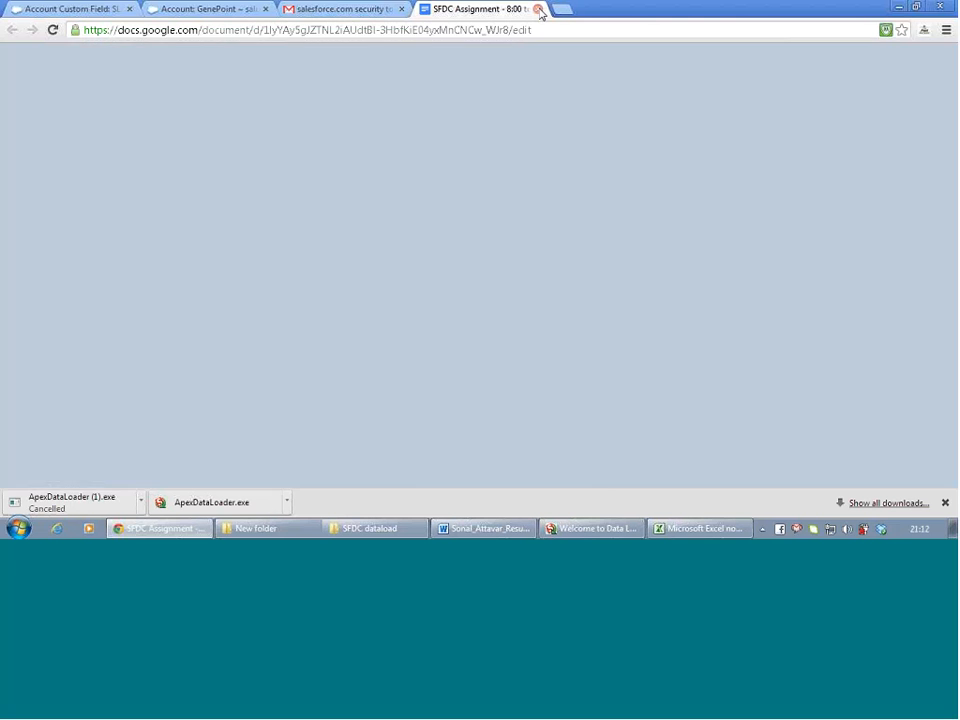
click(401, 9)
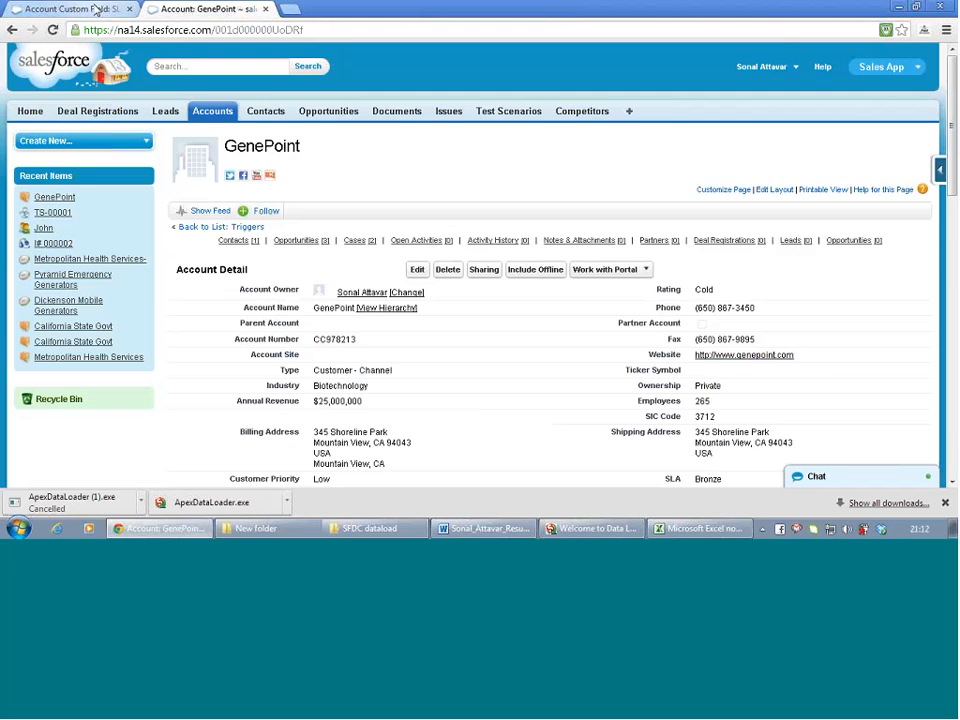
click(96, 9)
scroll(92, 214, down, 3)
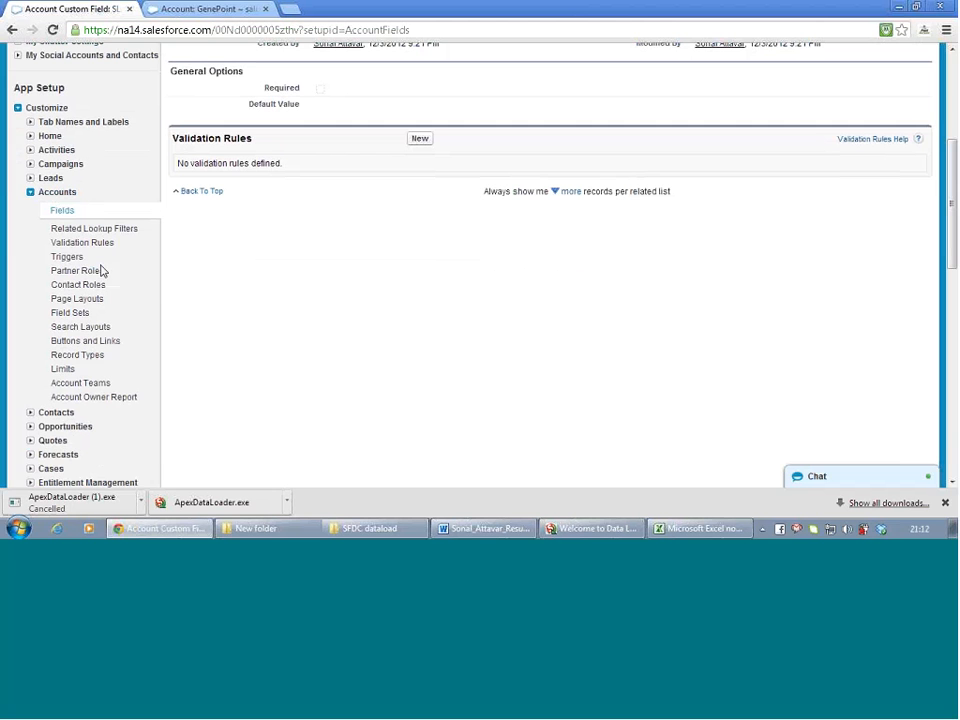
Enable Account Teams under Customize > Accounts > Account Teams and save the setting
click(83, 384)
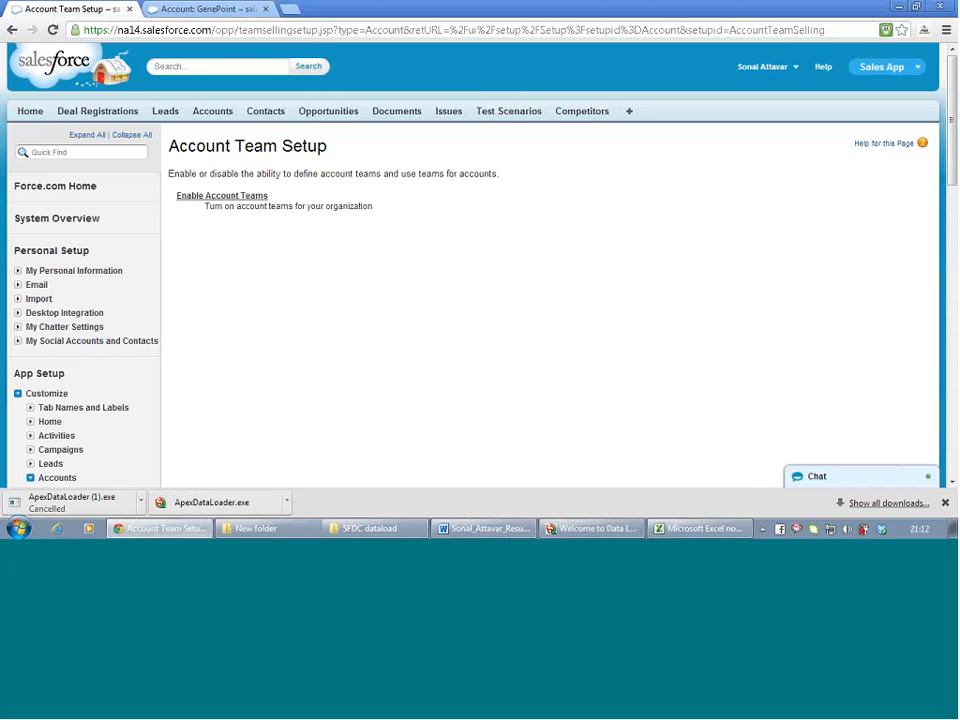
click(237, 197)
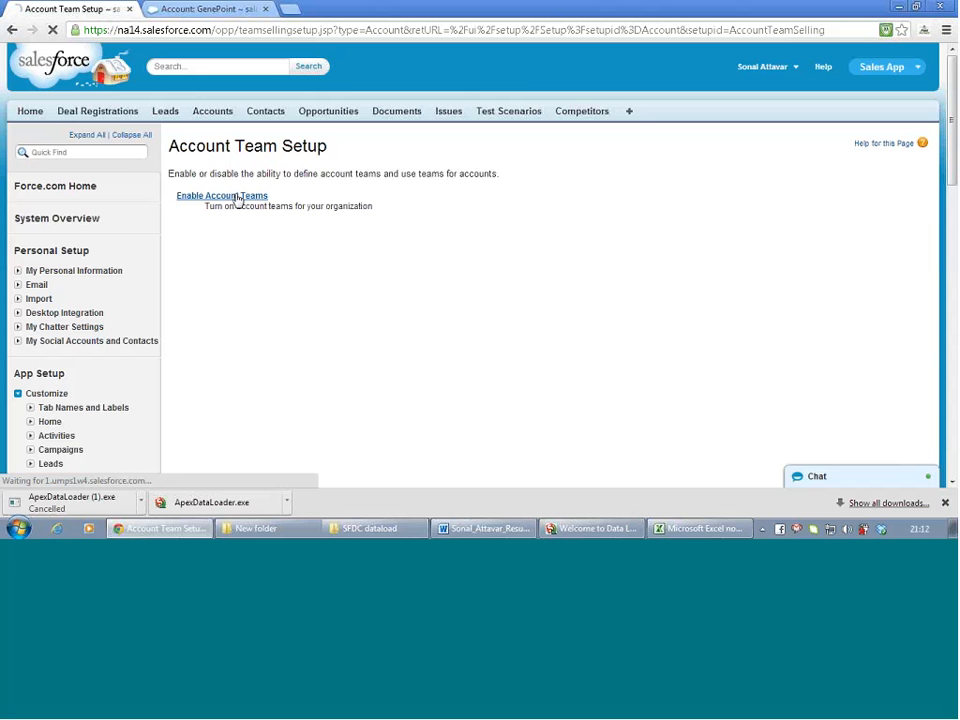
click(184, 204)
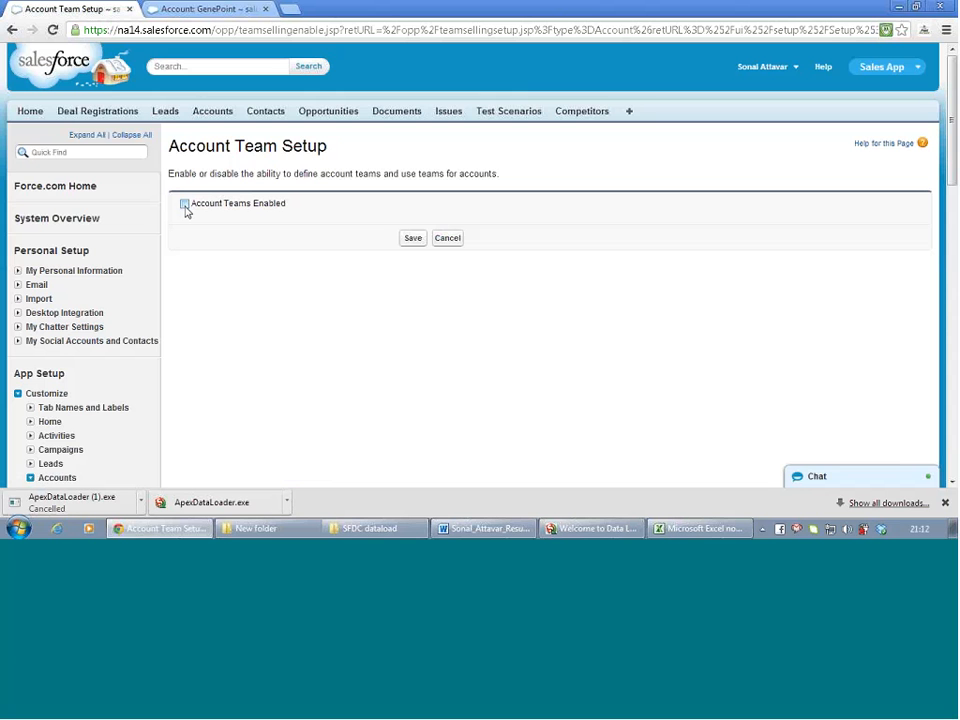
click(409, 244)
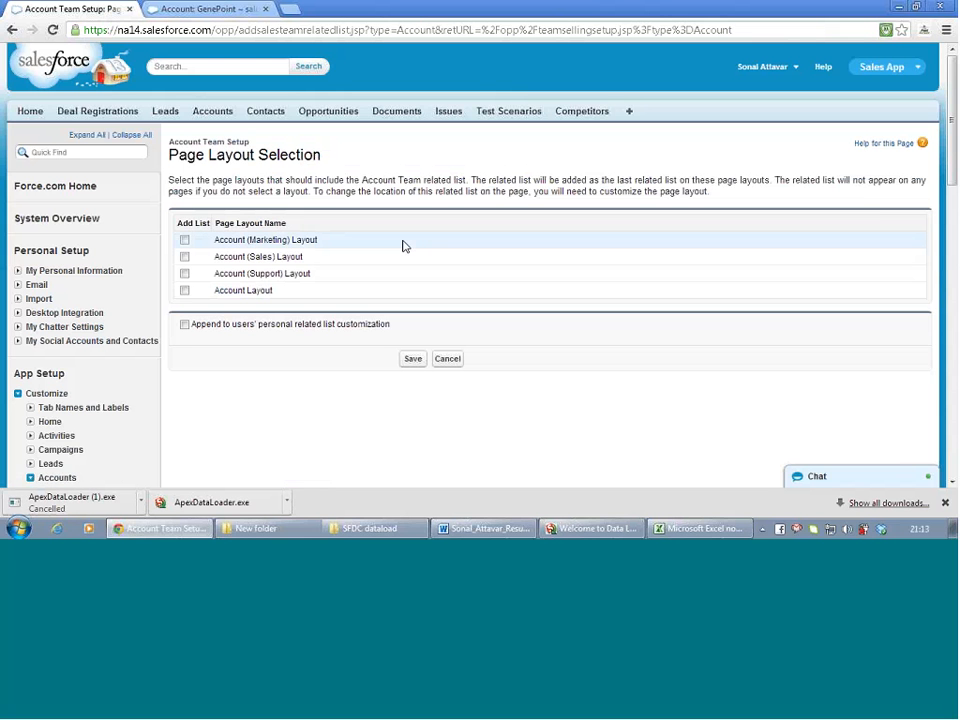
Add the Account Team related list to the Marketing, Sales, Support and Account layouts and save
click(184, 241)
click(184, 257)
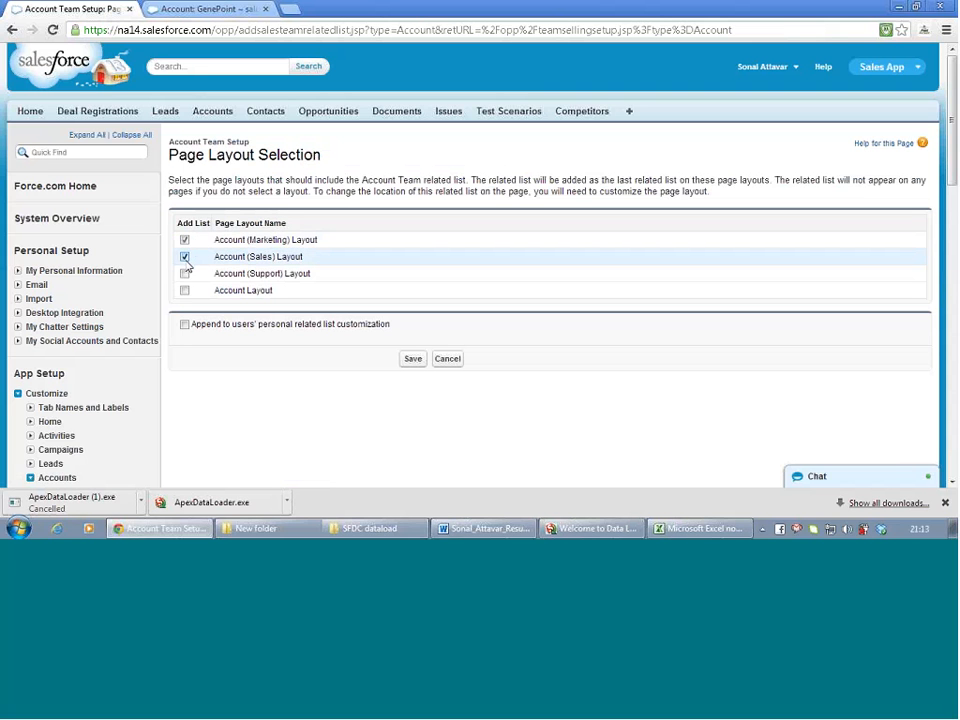
click(184, 273)
click(184, 290)
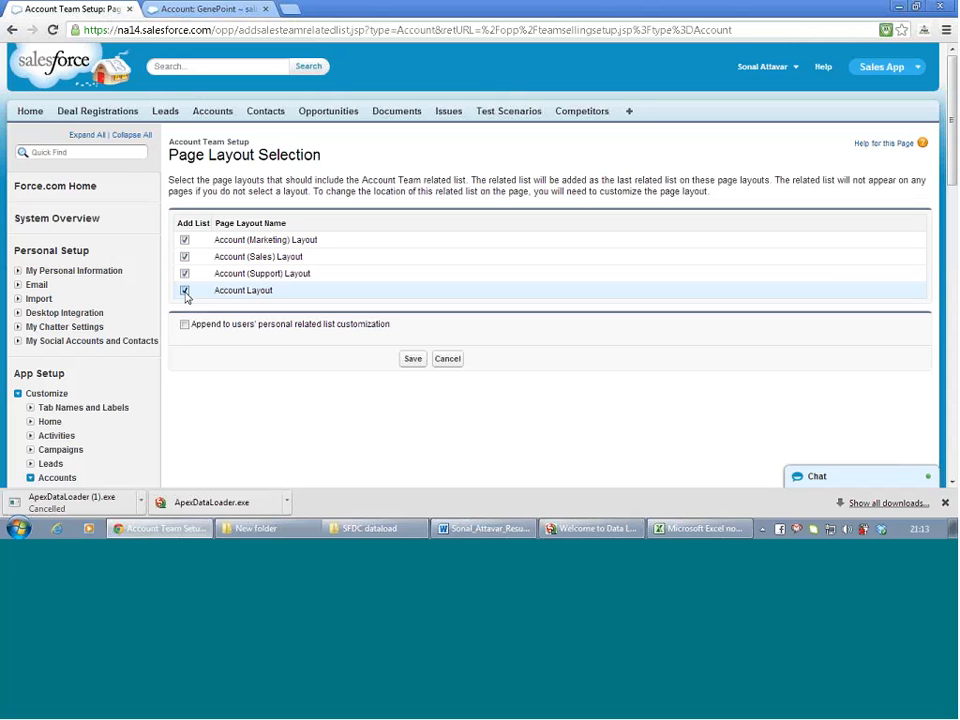
click(415, 362)
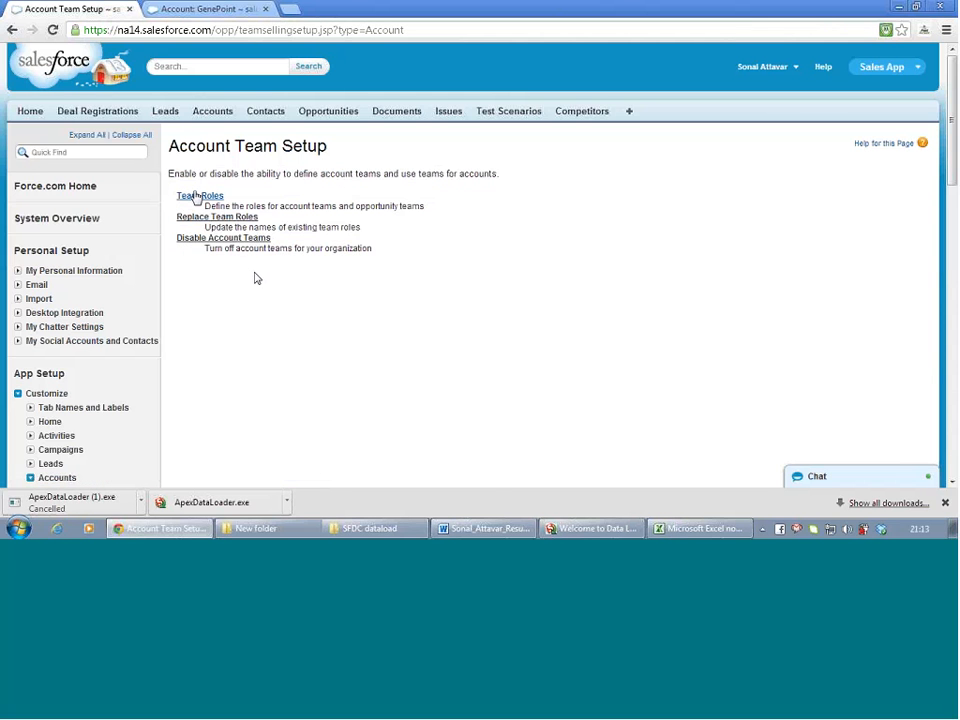
Review the seven Team Role values, Account Manager to Sales Rep, then switch to the GenePoint account
click(198, 198)
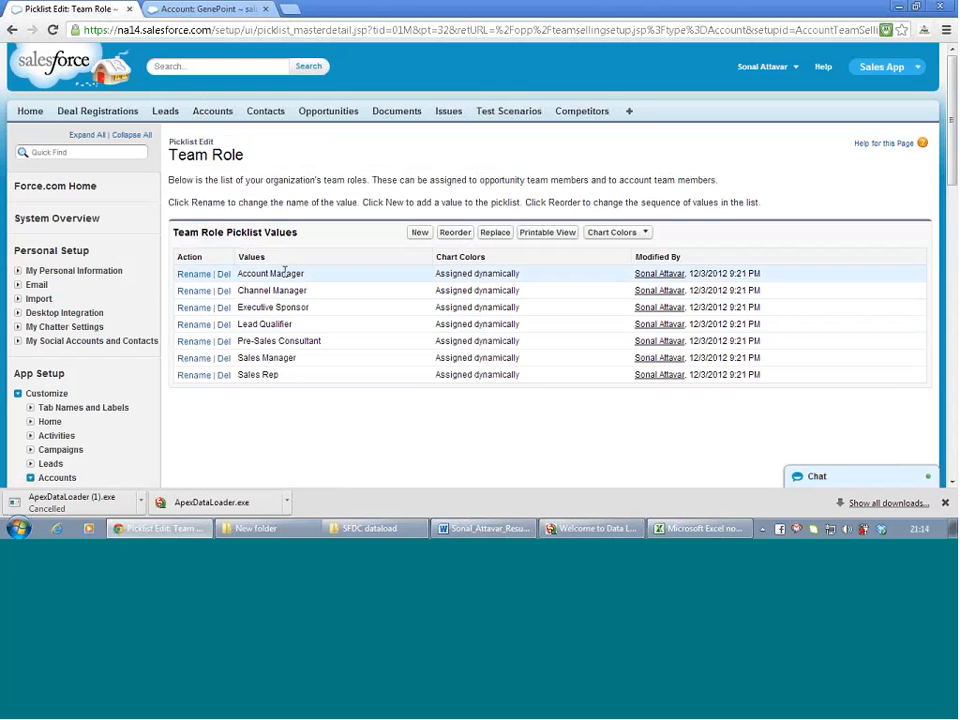
click(216, 12)
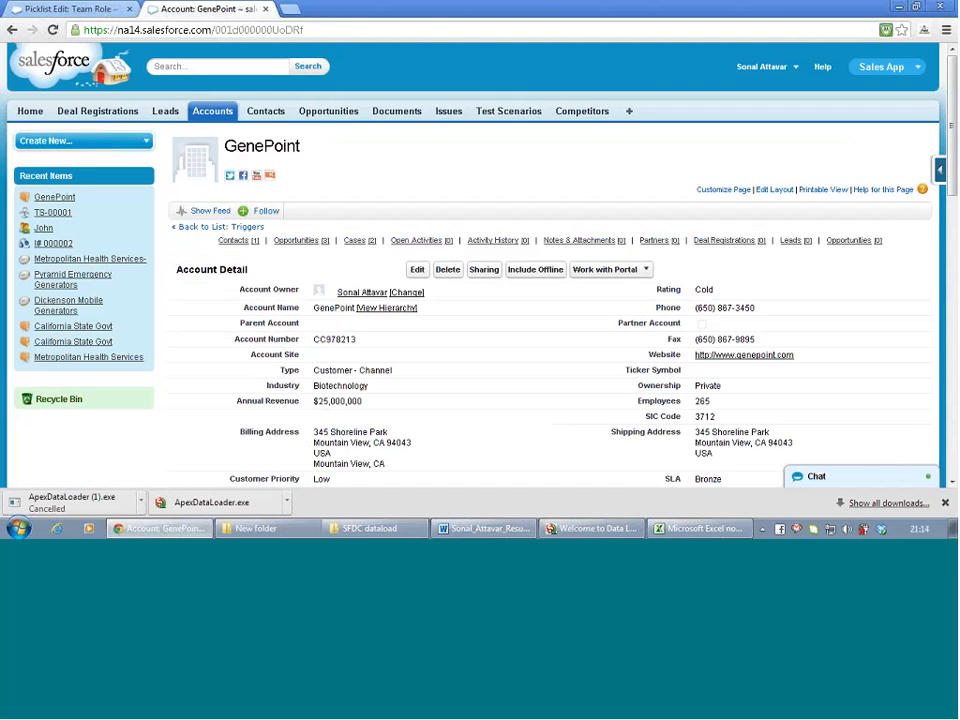
Open the GenePoint account and start adding members from its Account Team related list
click(211, 113)
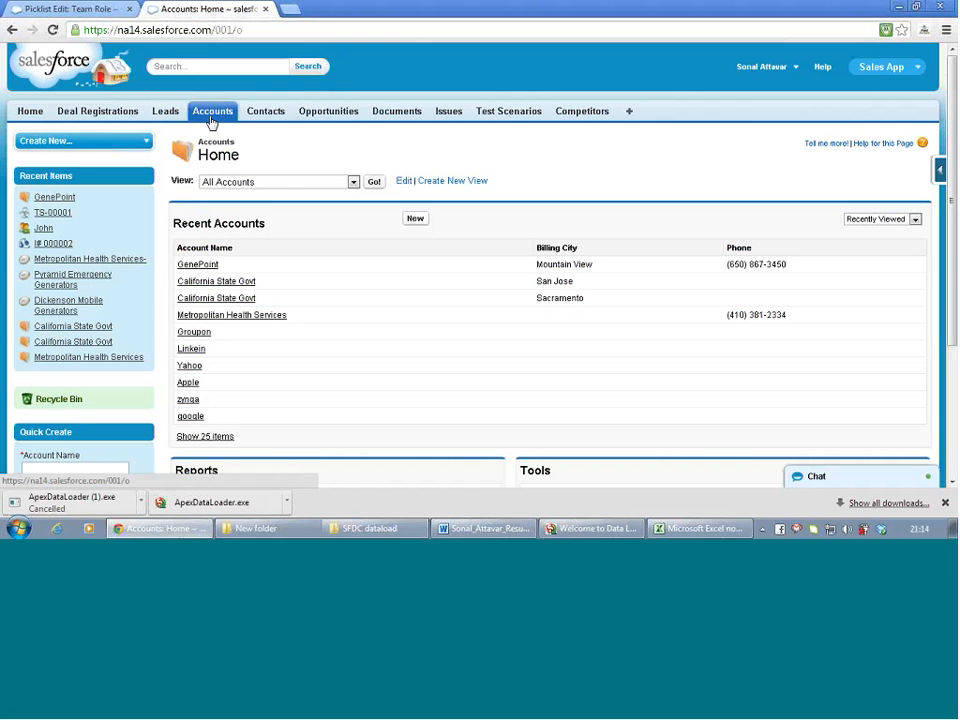
click(197, 265)
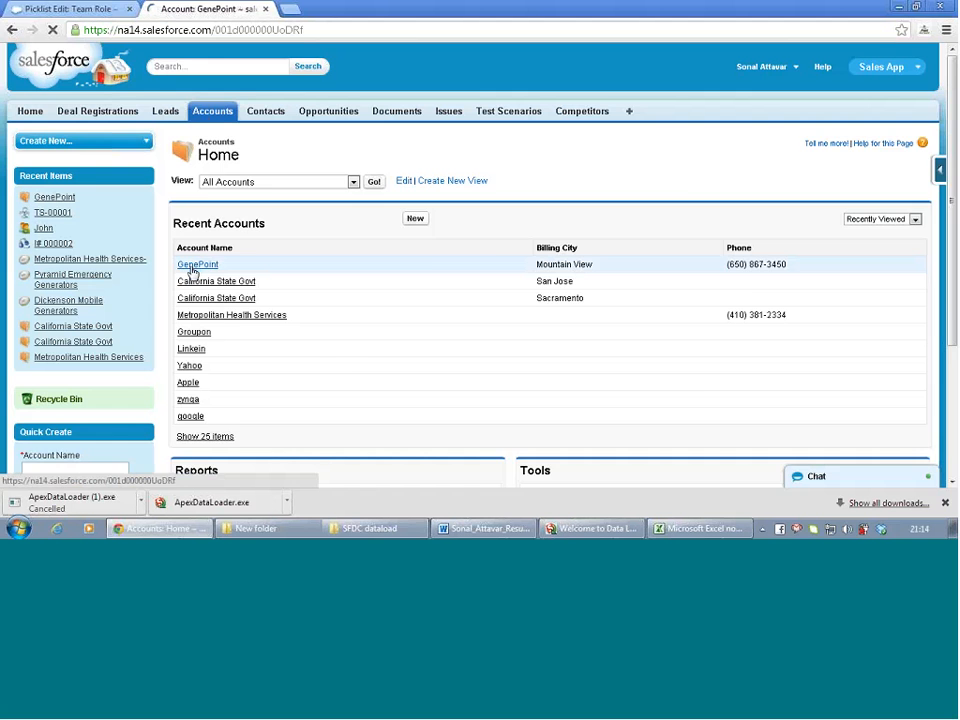
scroll(340, 293, down, 3)
scroll(340, 293, down, 3)
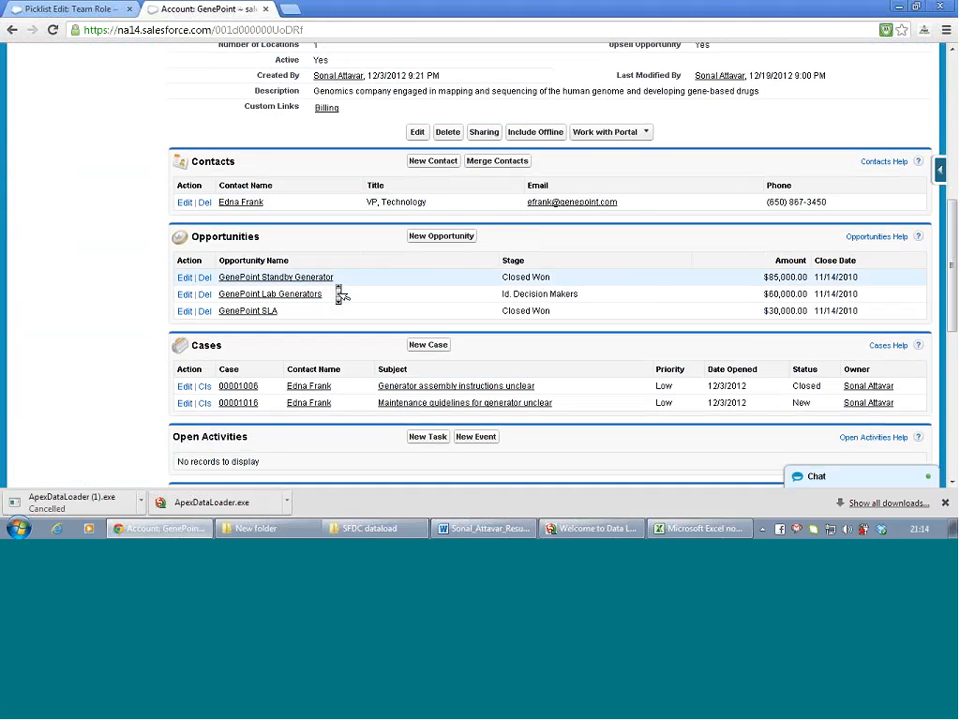
scroll(340, 293, down, 5)
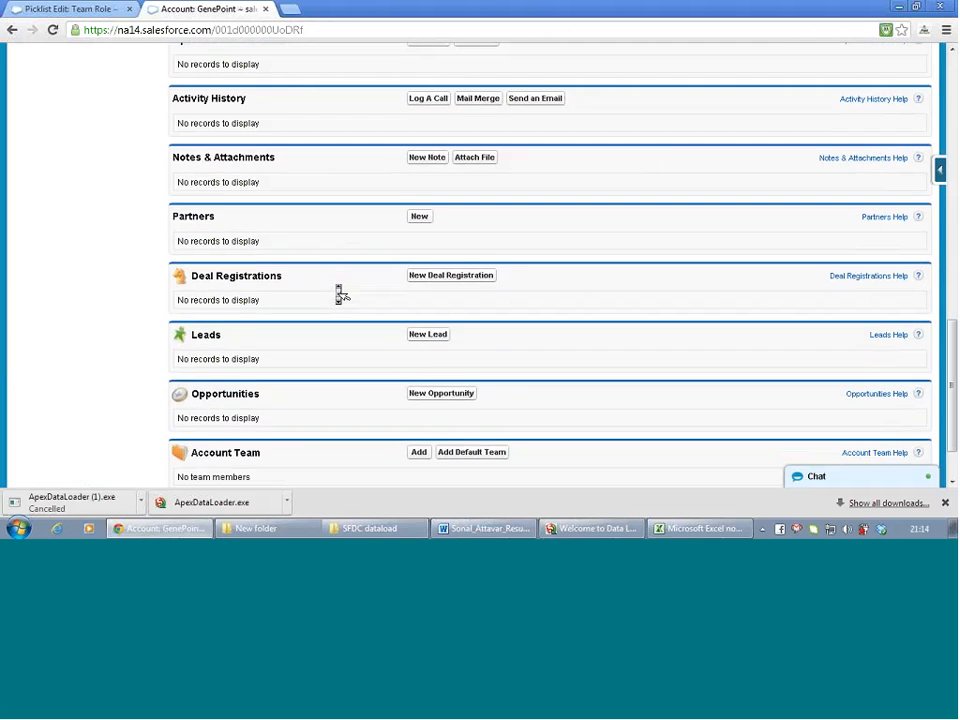
scroll(340, 293, down, 1)
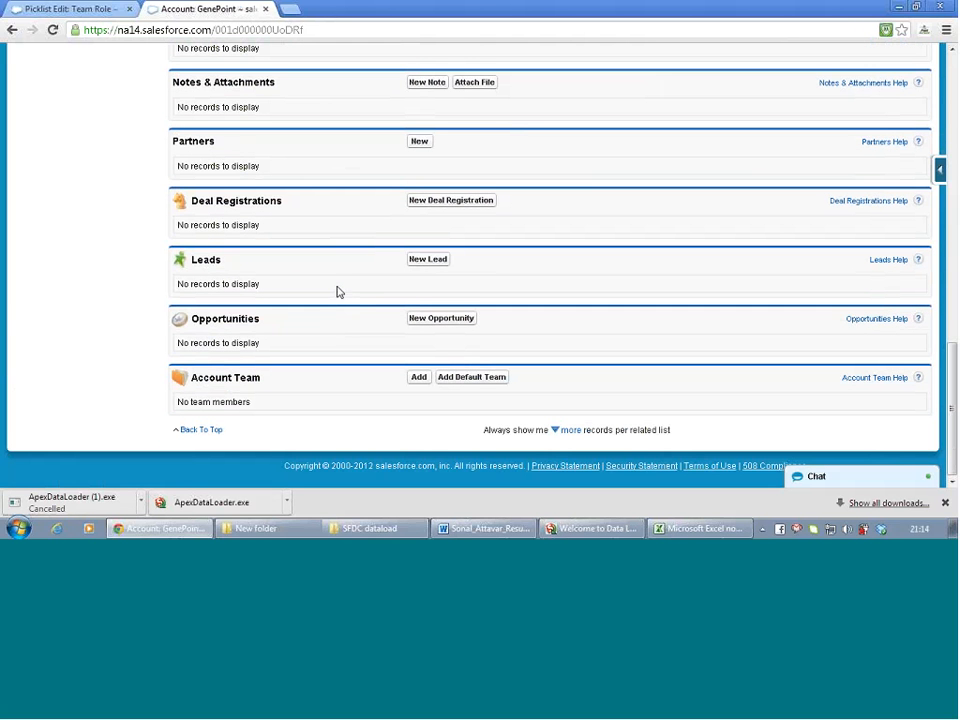
click(420, 384)
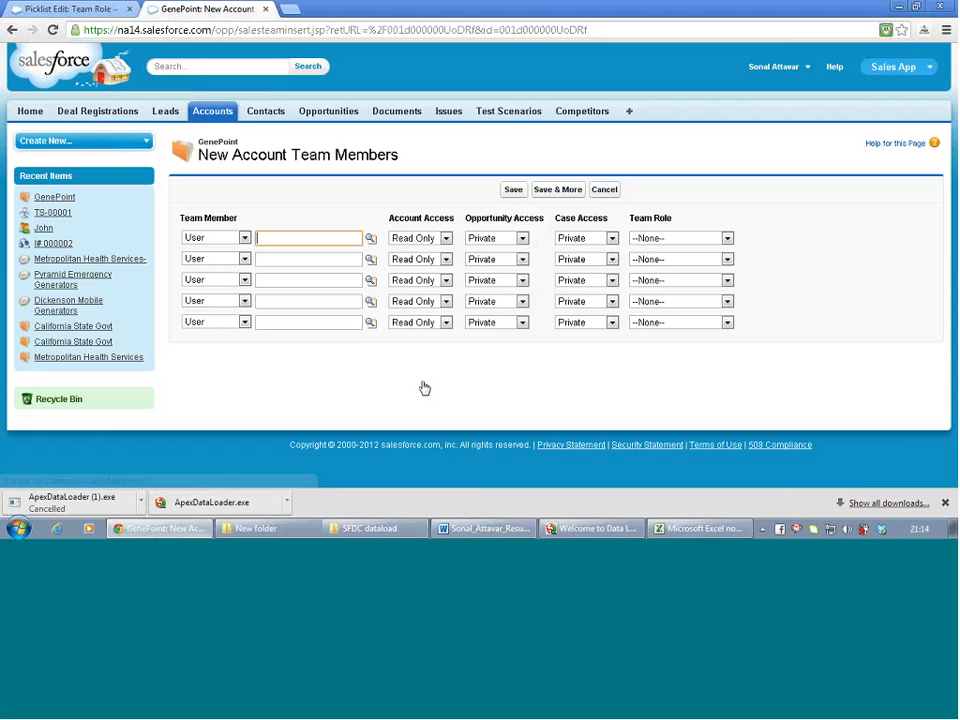
Choose West Sales rep as a User-type member in the first team row
click(244, 238)
click(244, 243)
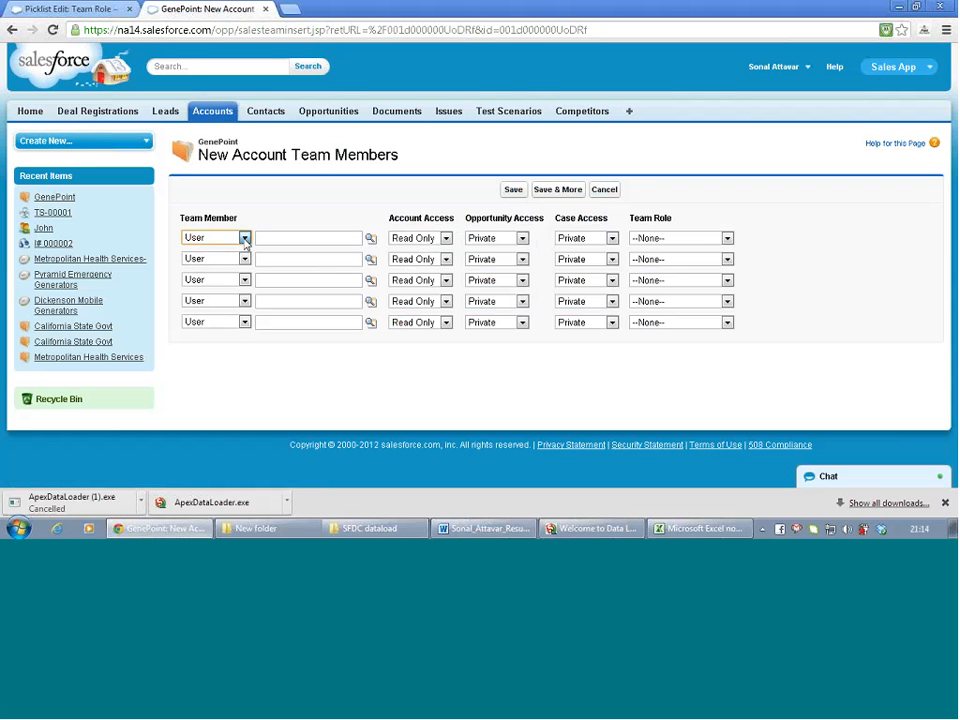
click(370, 242)
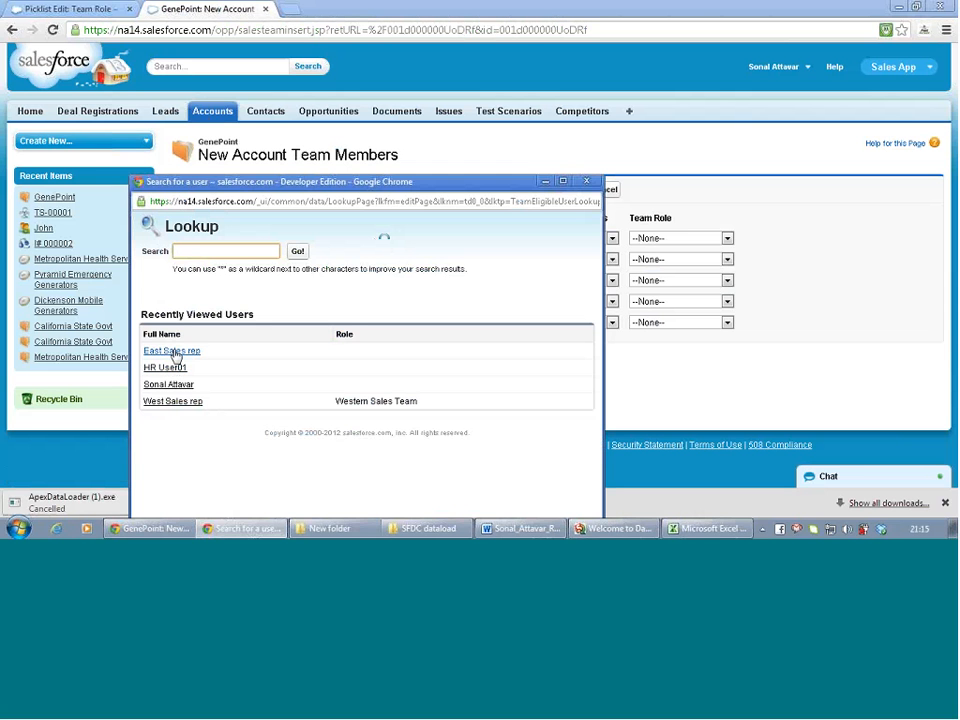
click(174, 401)
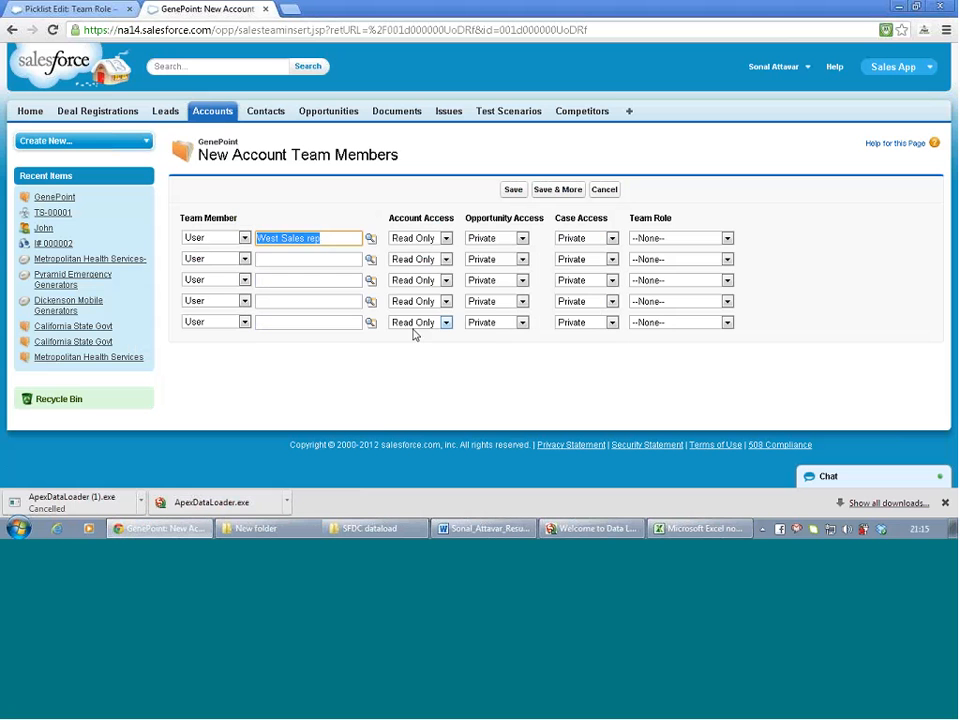
Give West Sales rep the Sales Rep team role after reviewing the access options
click(430, 240)
click(432, 242)
click(490, 238)
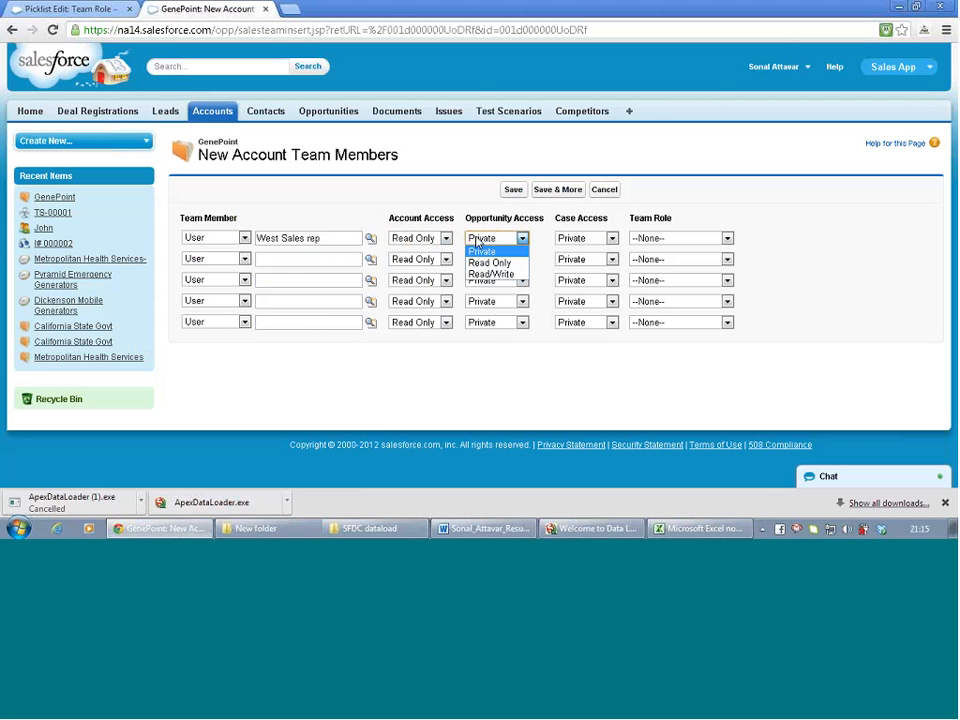
click(476, 242)
click(561, 240)
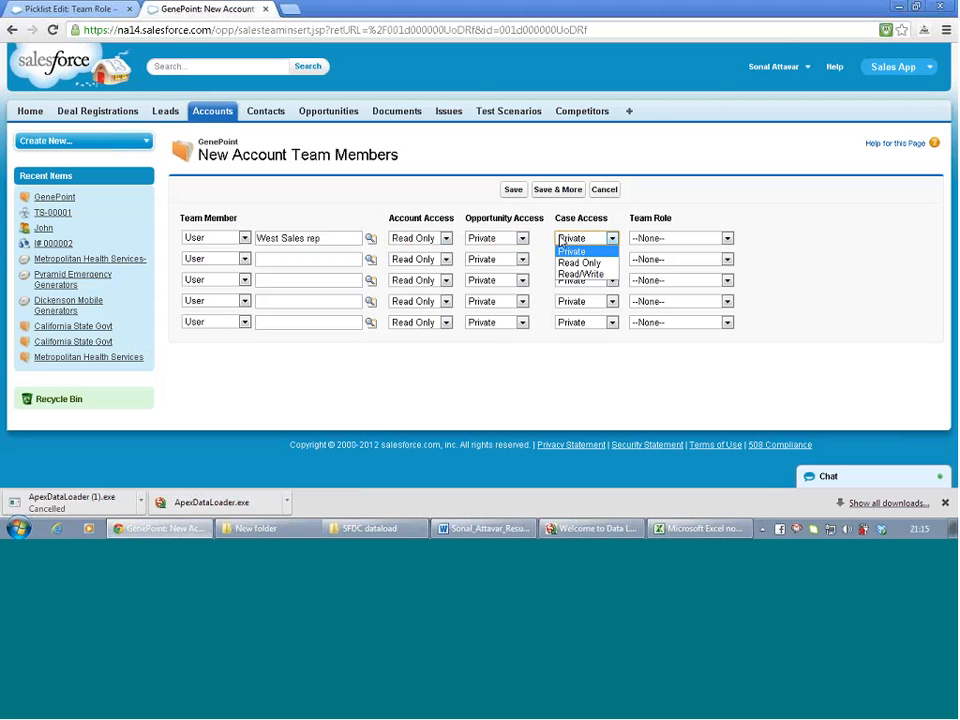
click(561, 241)
click(647, 240)
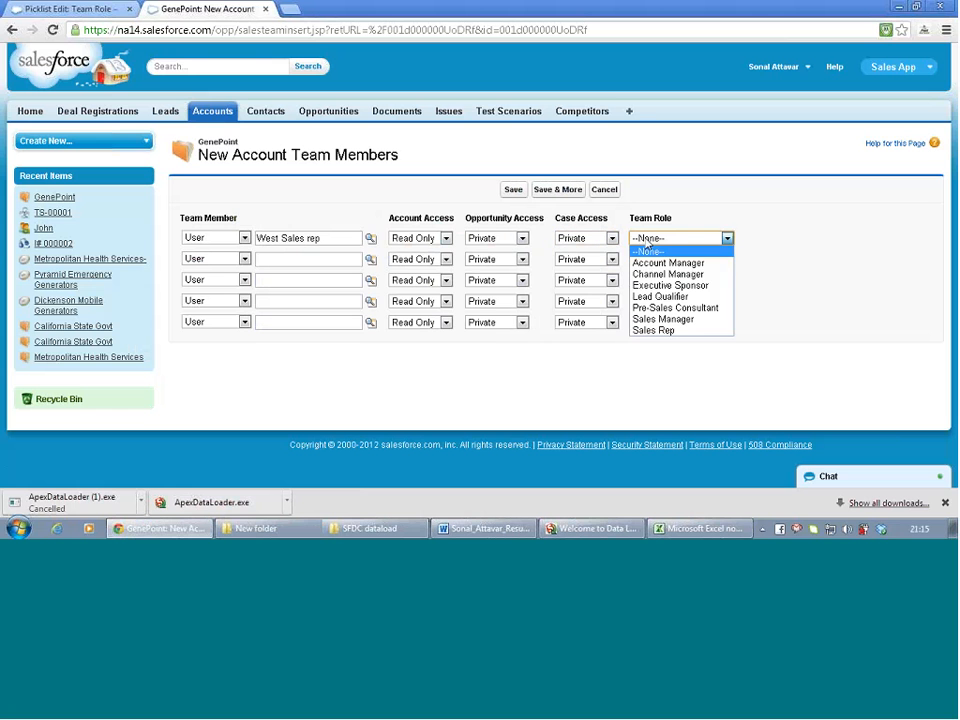
click(647, 242)
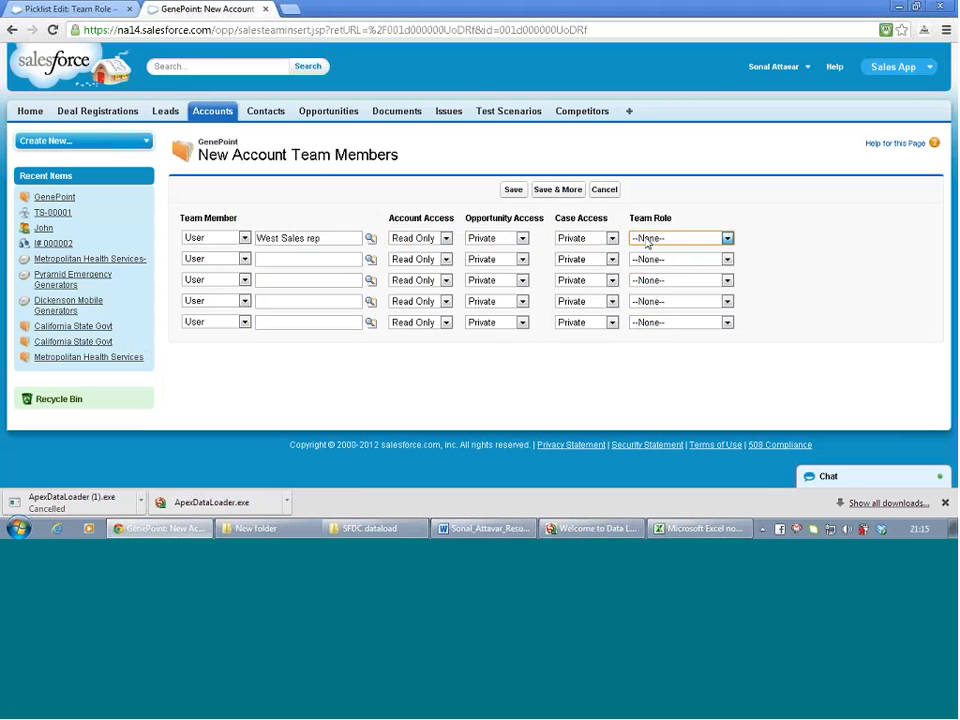
click(647, 241)
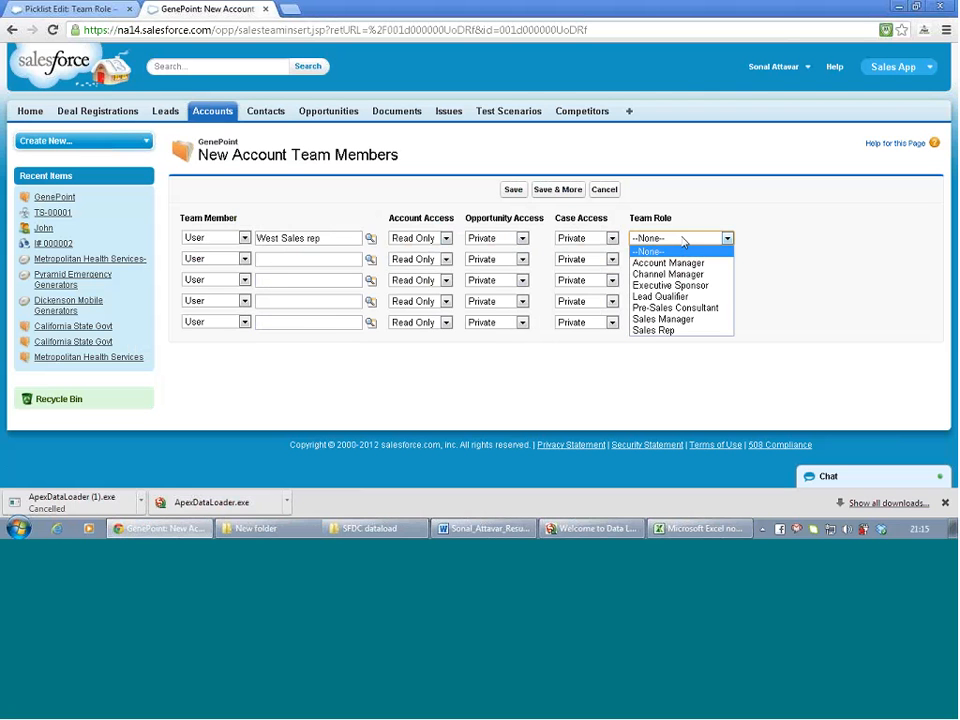
click(663, 336)
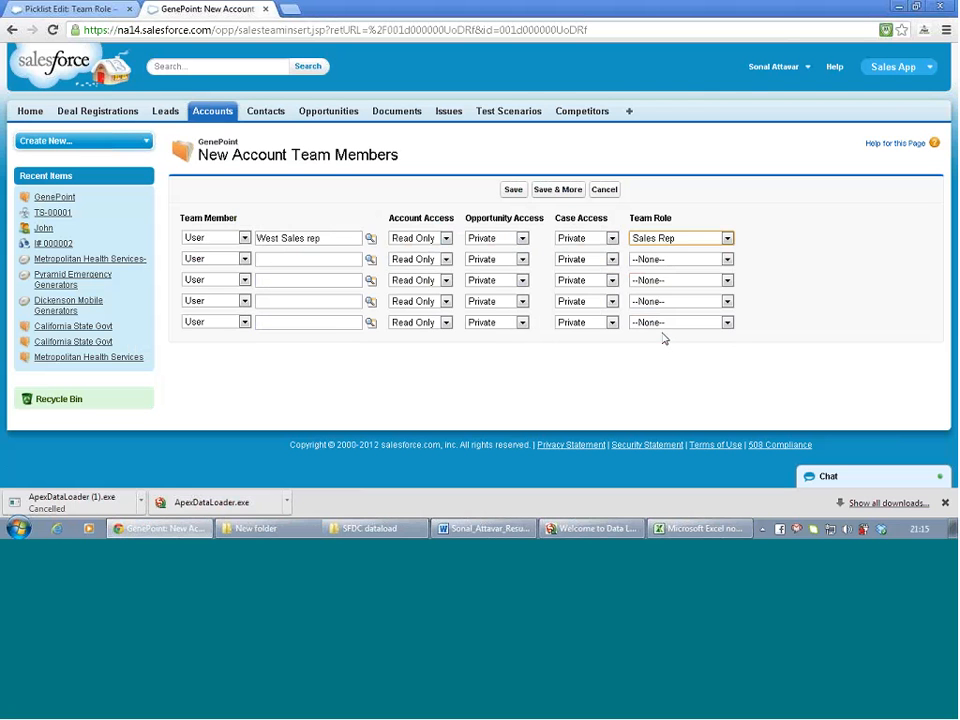
Set opportunity and case access to Read Only, keeping account access Read Only
click(422, 246)
click(423, 250)
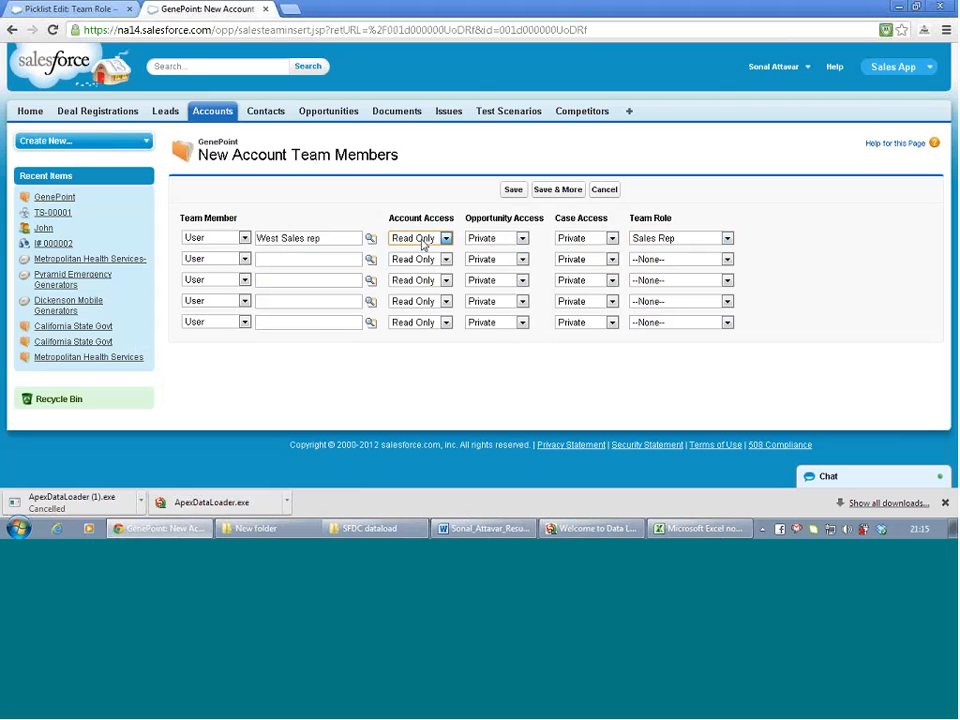
click(492, 238)
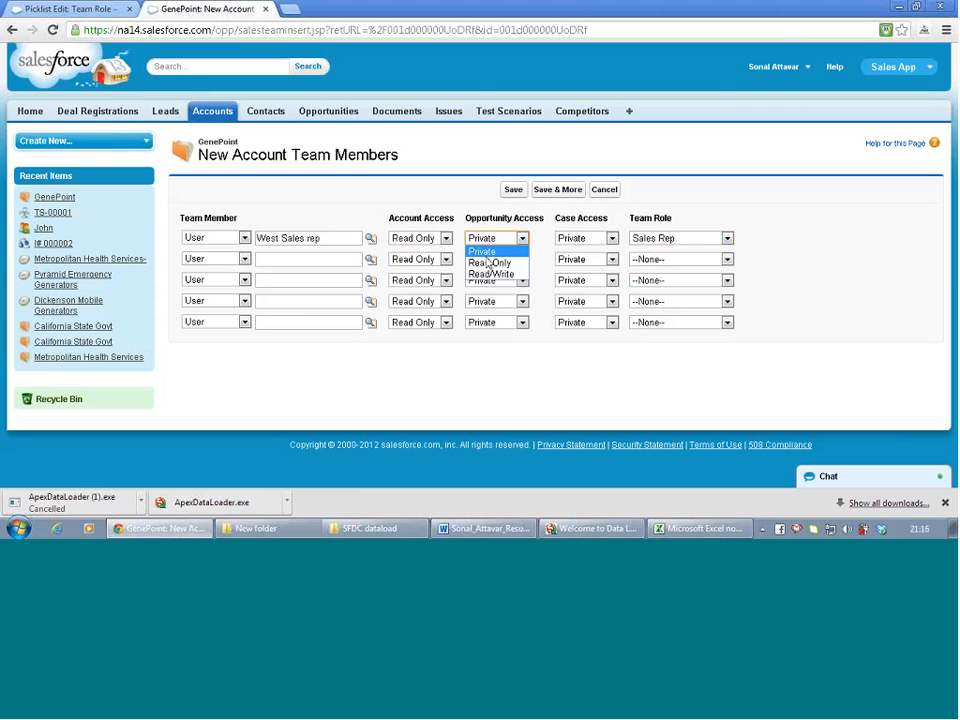
click(489, 263)
click(584, 240)
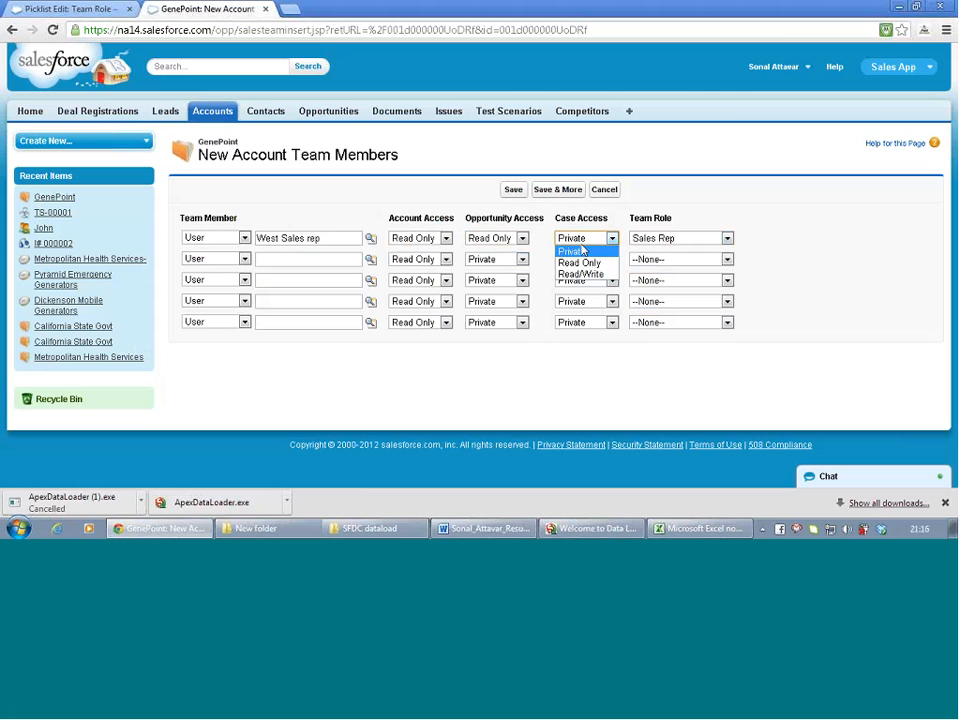
click(584, 263)
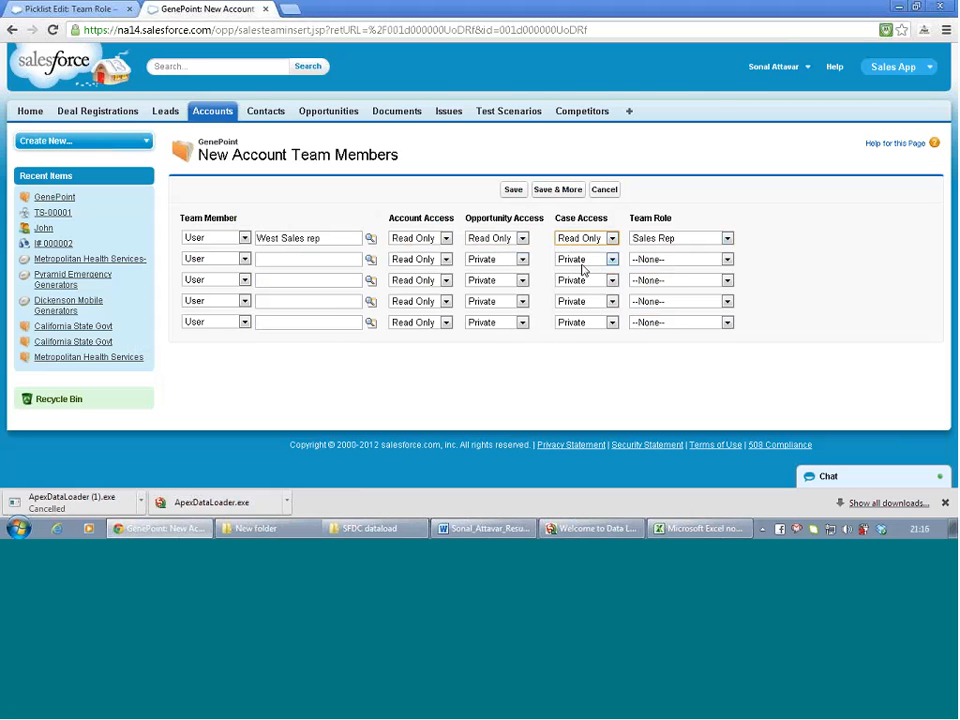
click(438, 381)
Save West Sales rep onto the GenePoint team and check the updated account record
click(513, 190)
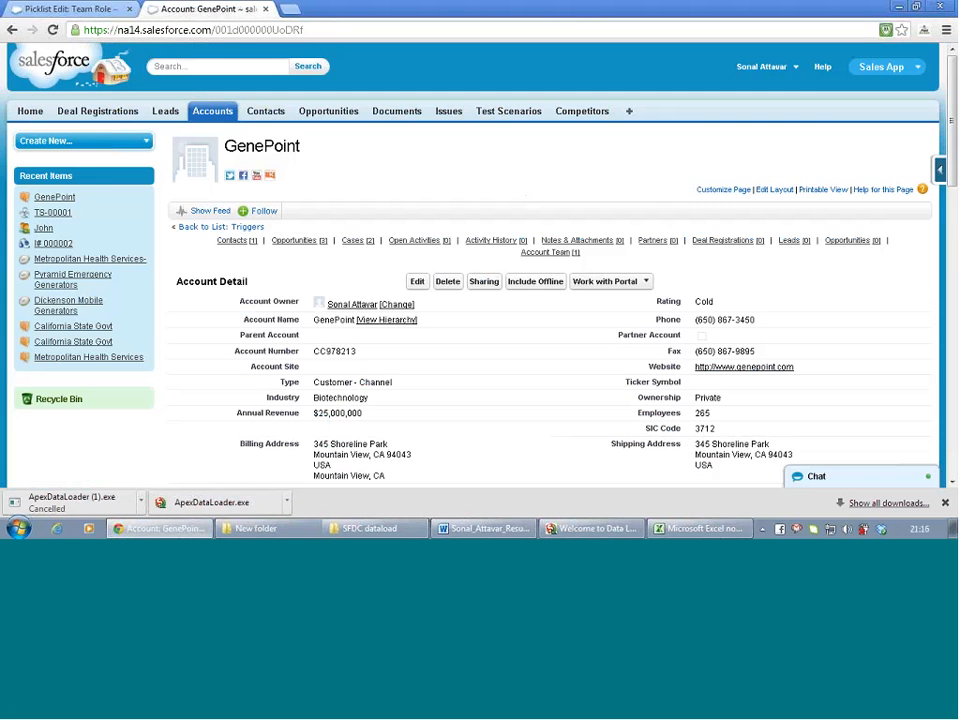
scroll(416, 306, down, 4)
scroll(415, 305, down, 5)
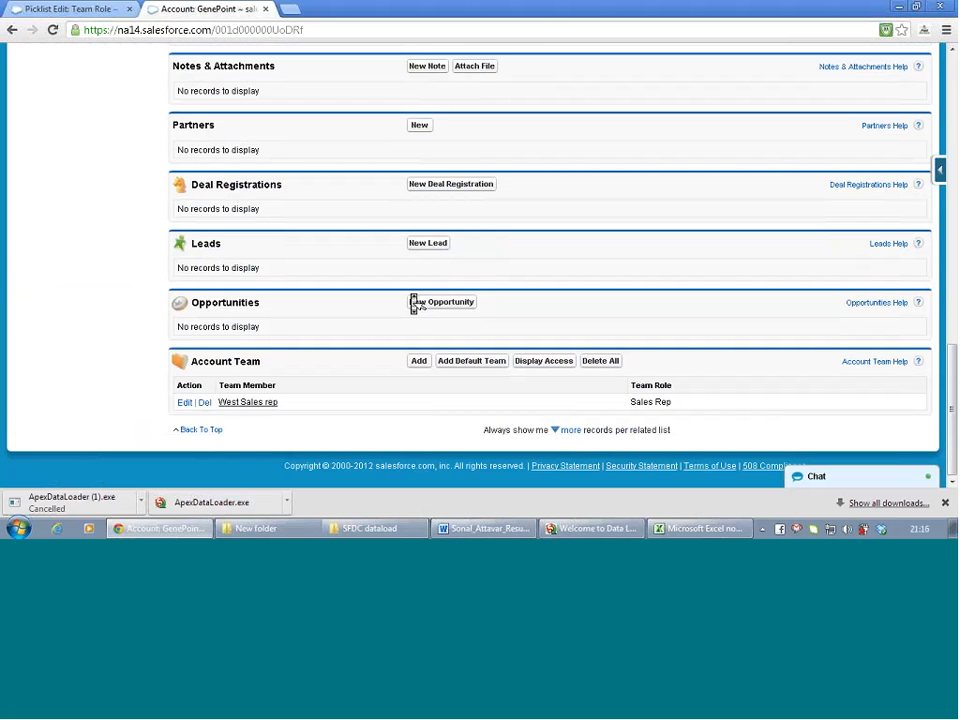
scroll(415, 305, up, 3)
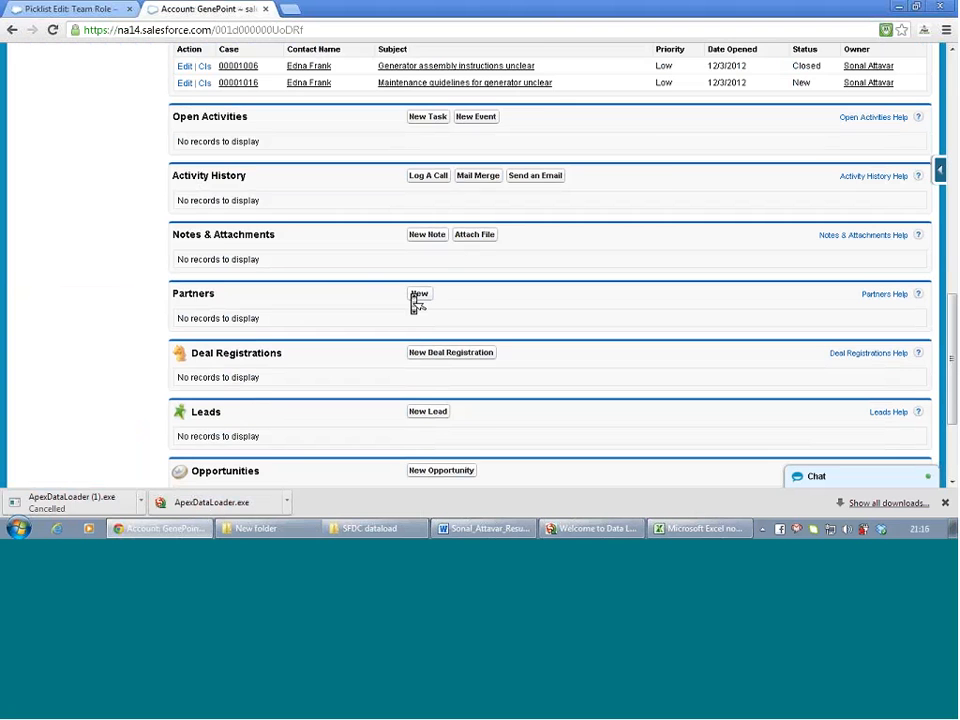
scroll(415, 305, up, 4)
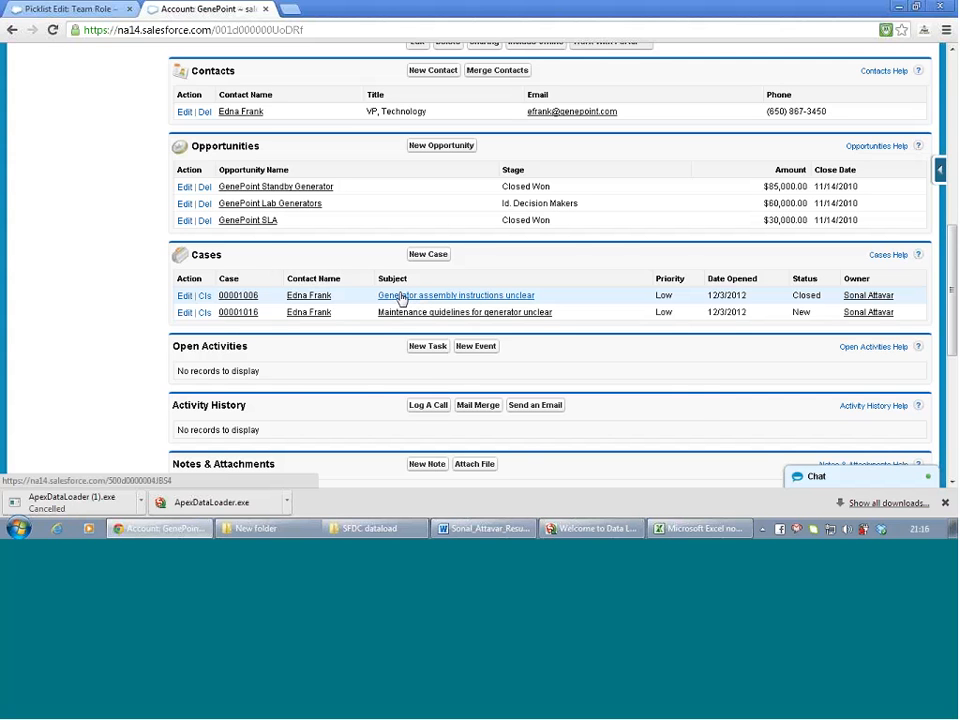
scroll(430, 380, up, 10)
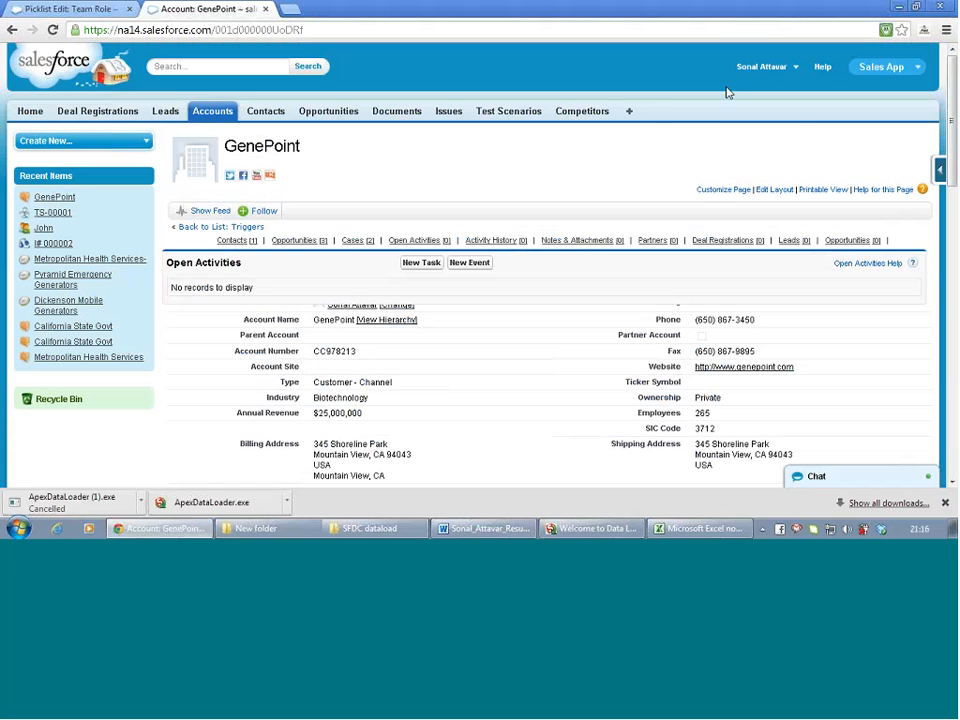
click(760, 66)
Go to Setup and expand Customize > Accounts in the App Setup sidebar
click(739, 119)
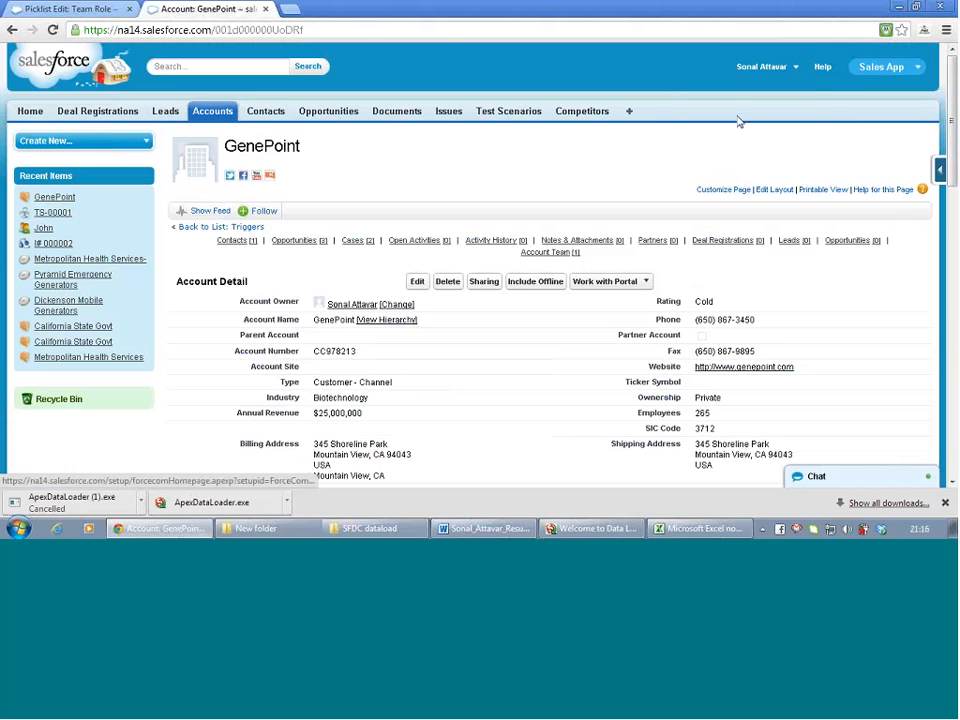
scroll(121, 283, down, 5)
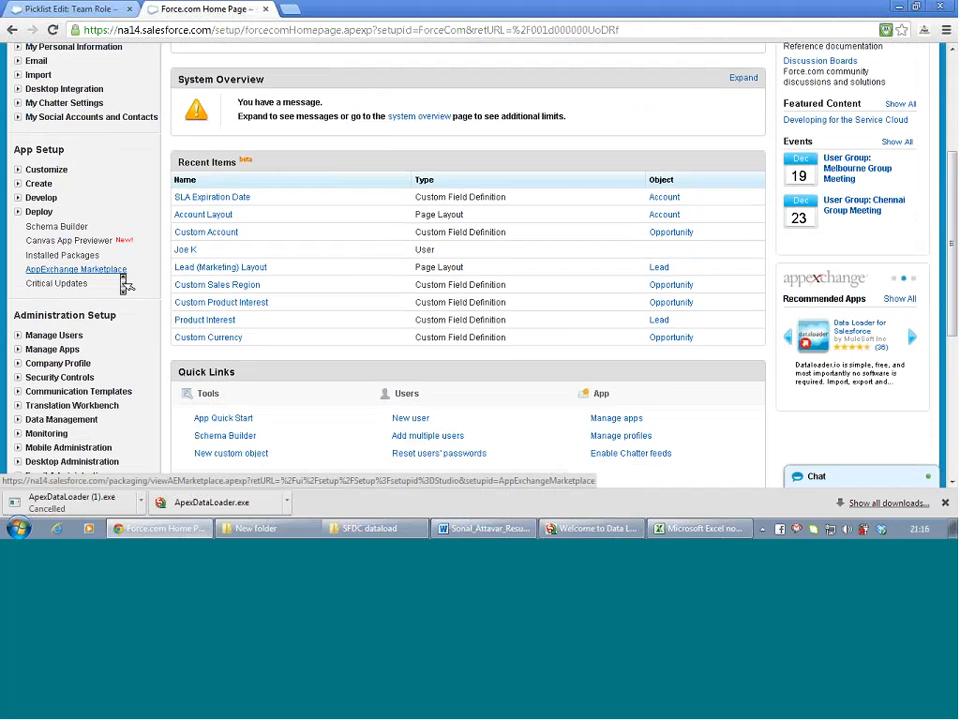
scroll(19, 263, up, 3)
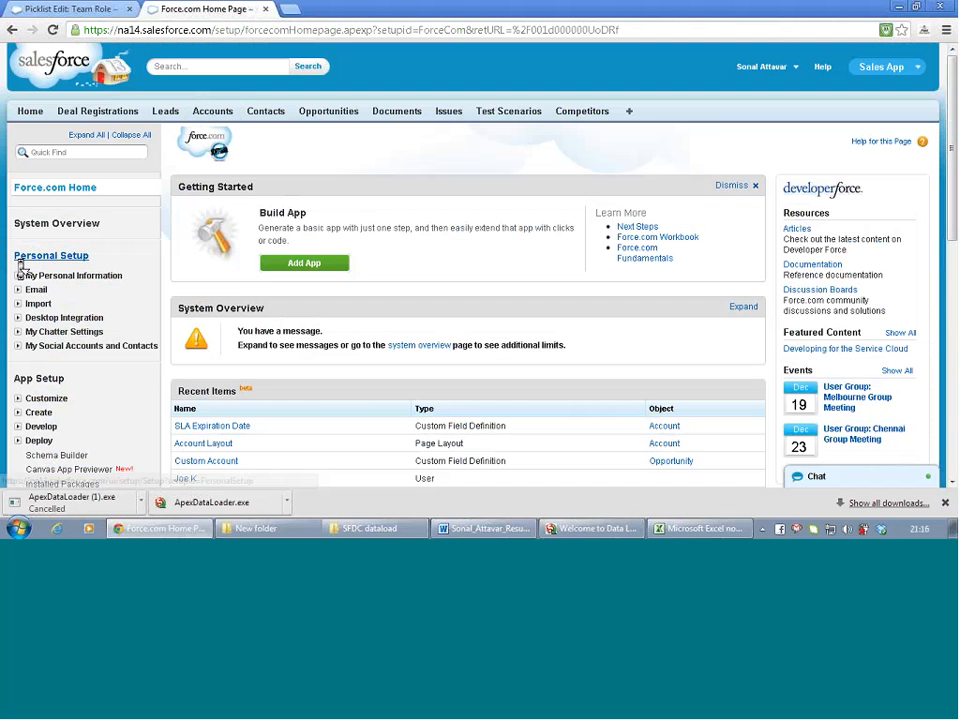
scroll(20, 276, down, 2)
scroll(22, 279, down, 1)
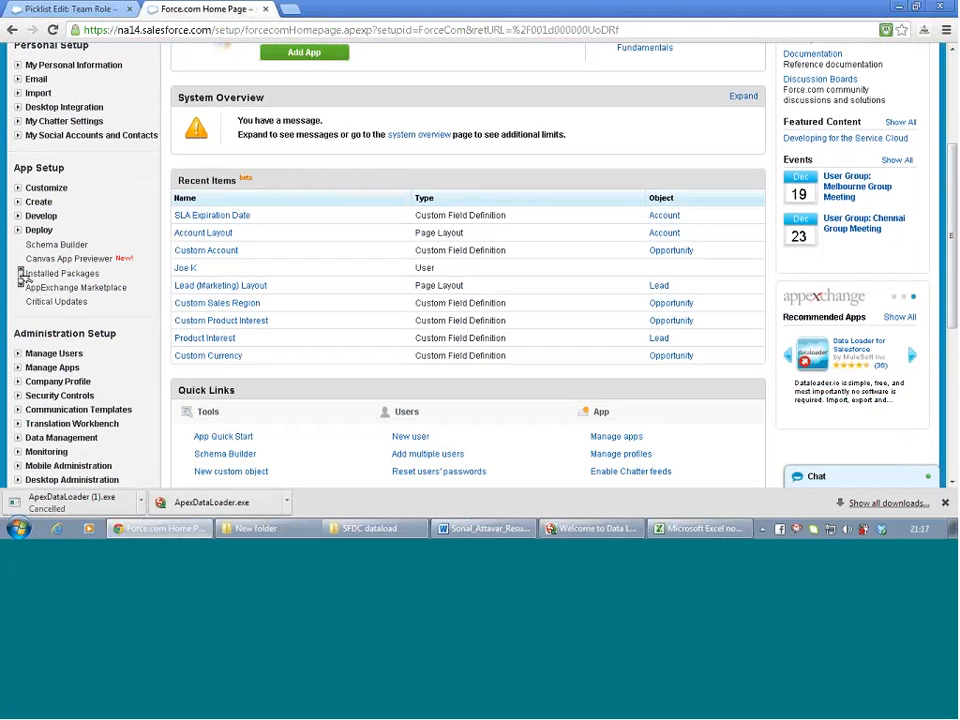
scroll(21, 275, down, 4)
scroll(21, 285, up, 5)
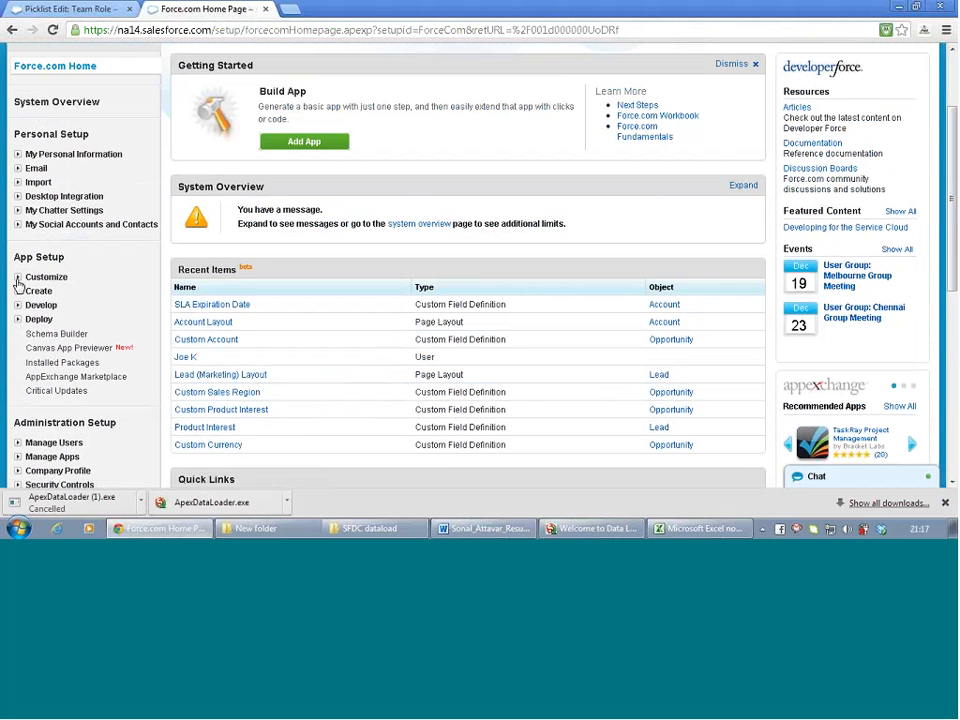
click(17, 279)
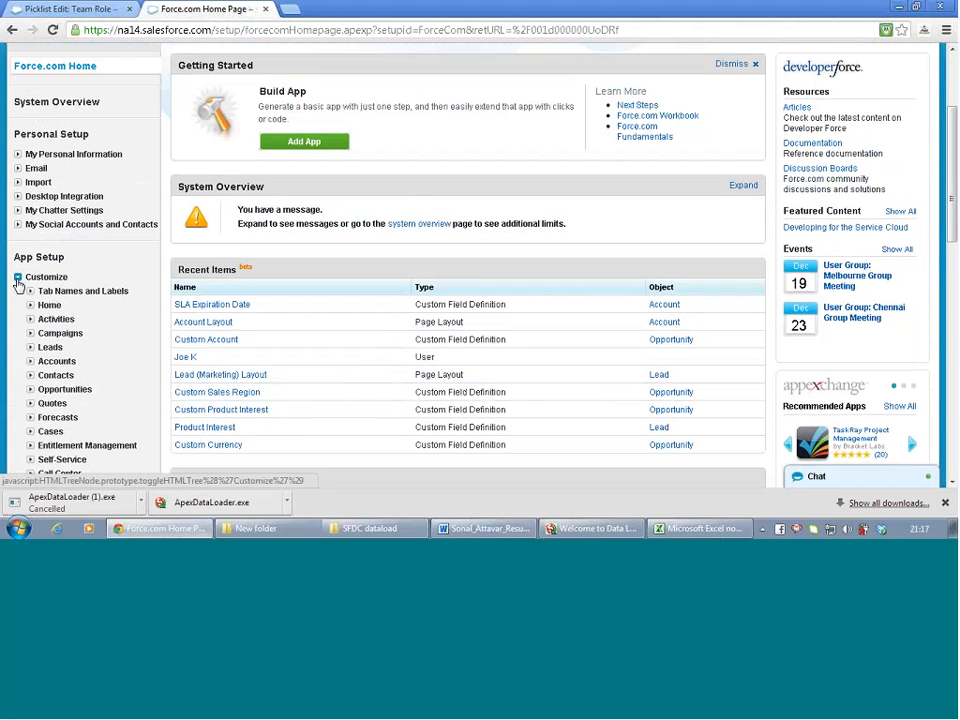
click(30, 362)
scroll(77, 311, down, 3)
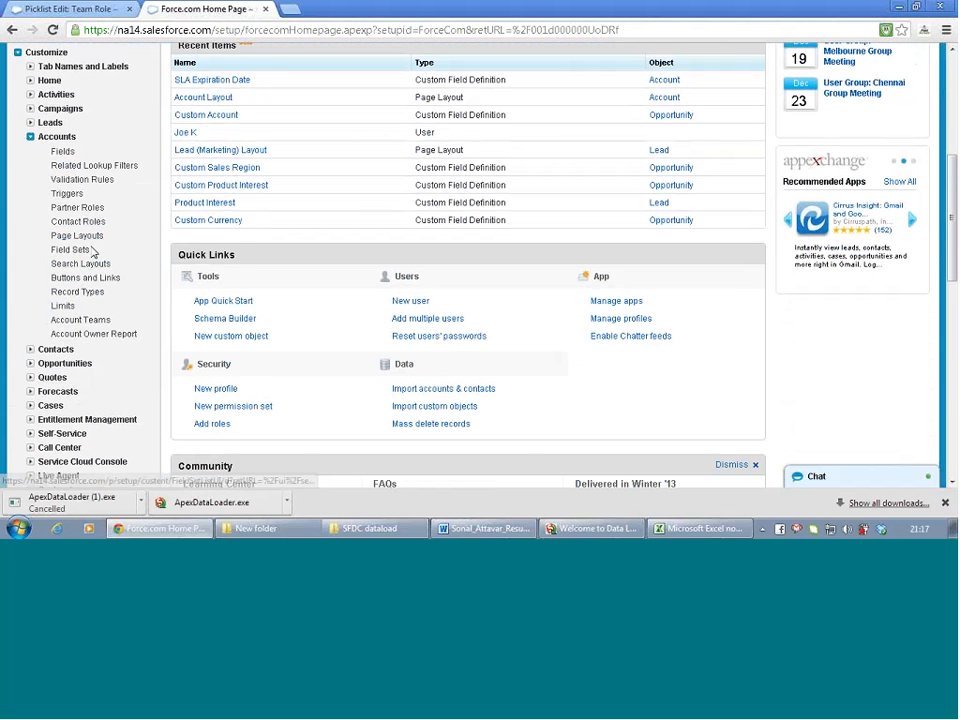
Review the 13 Partner Role values, System Integrator through Consultant, with their reverse roles
click(92, 209)
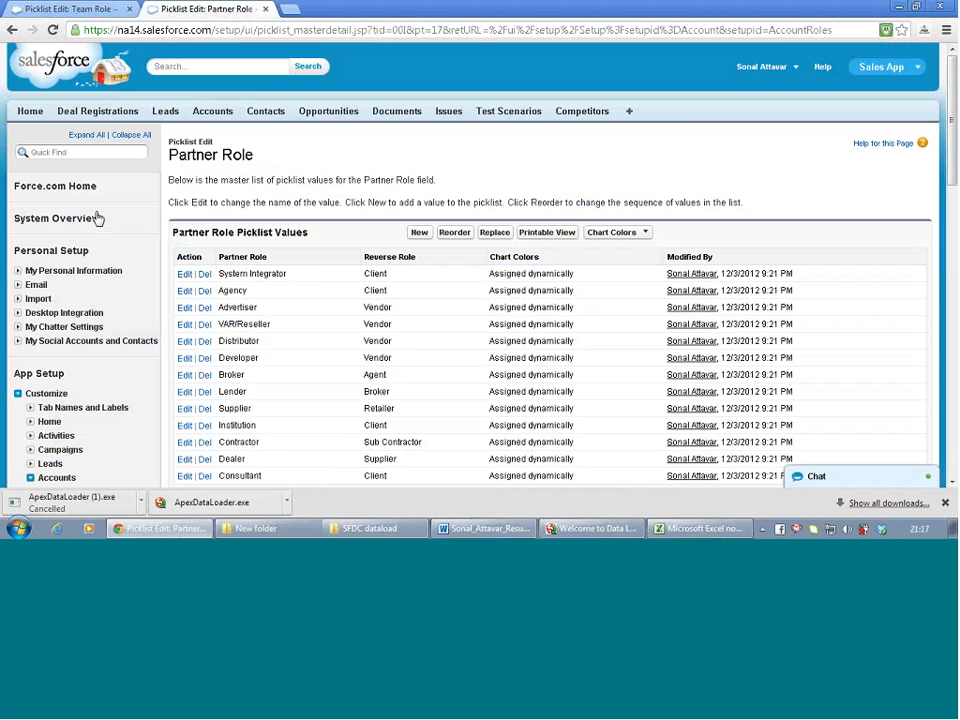
scroll(321, 254, down, 2)
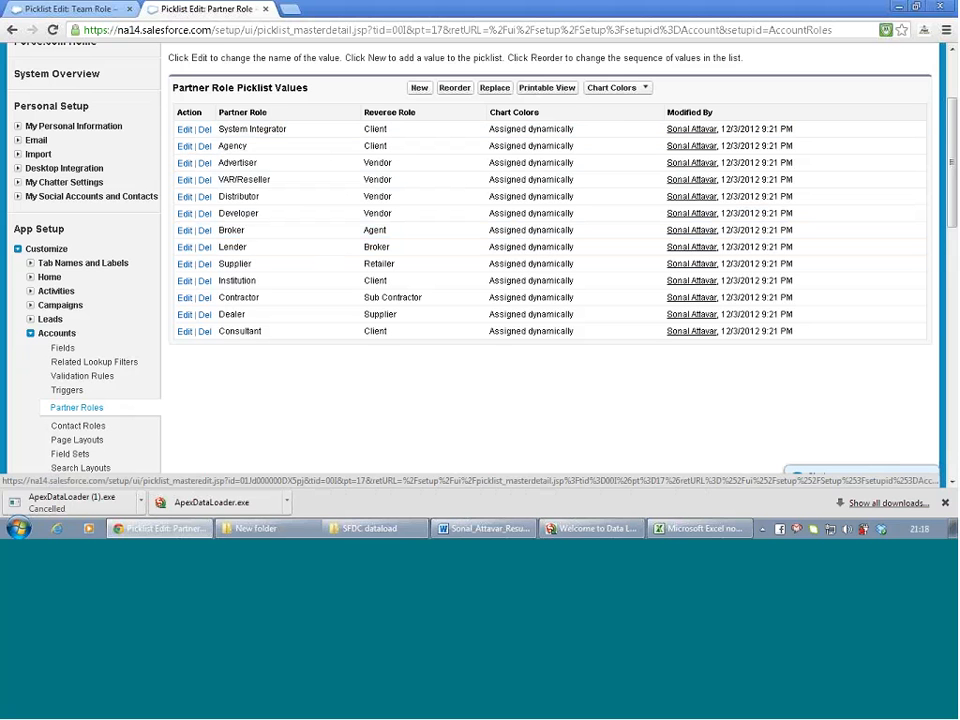
scroll(62, 276, down, 3)
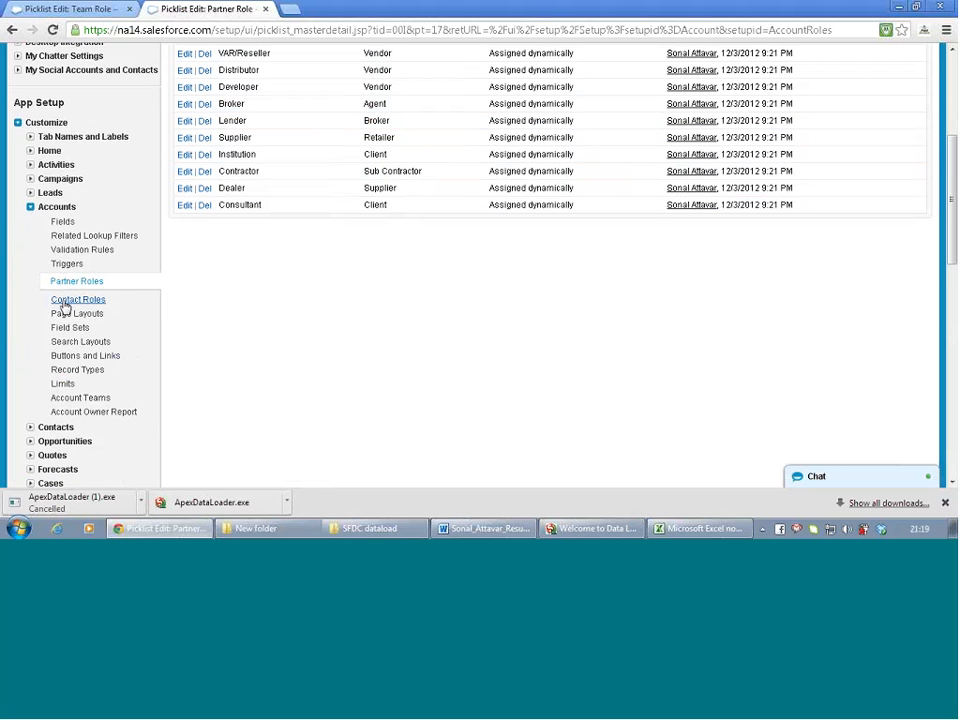
Review the nine Account Contact Role values, then close that tab to return to Team Role
click(64, 301)
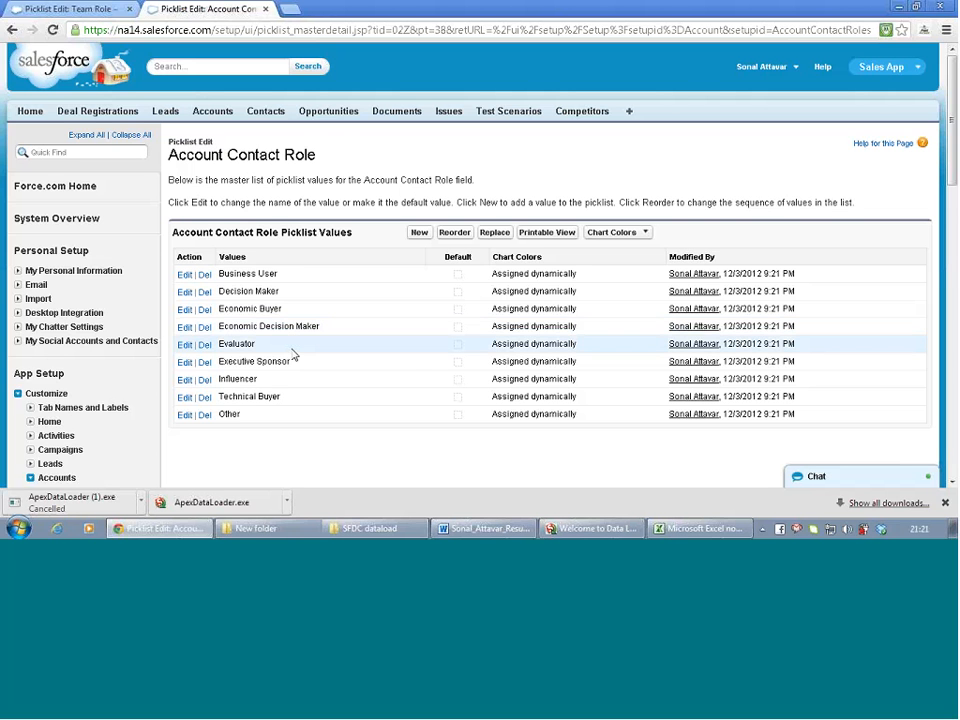
scroll(296, 355, down, 1)
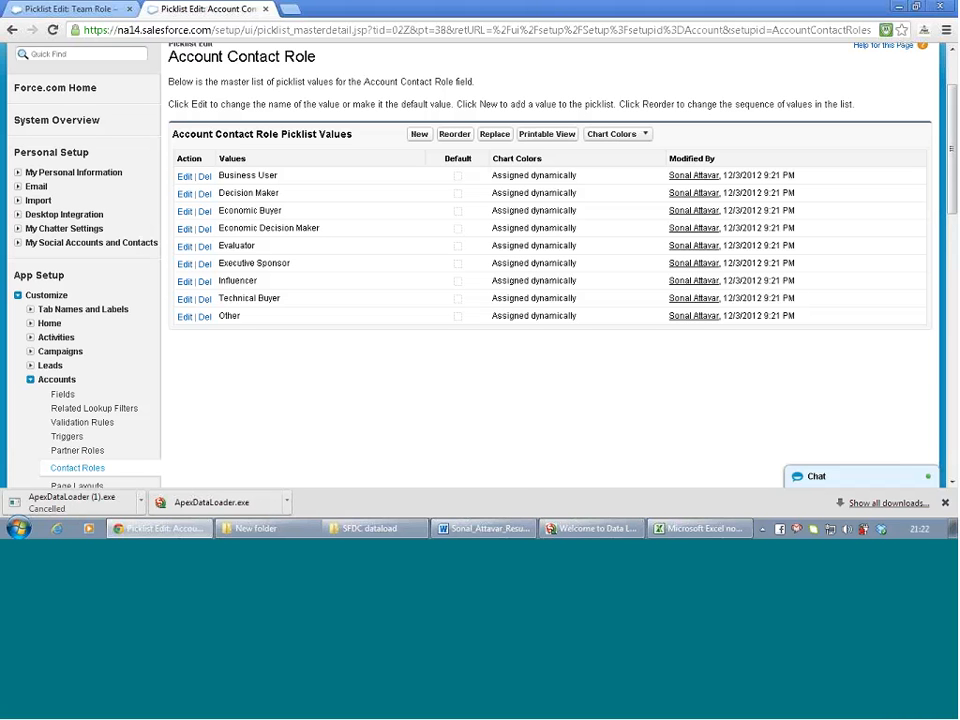
click(945, 502)
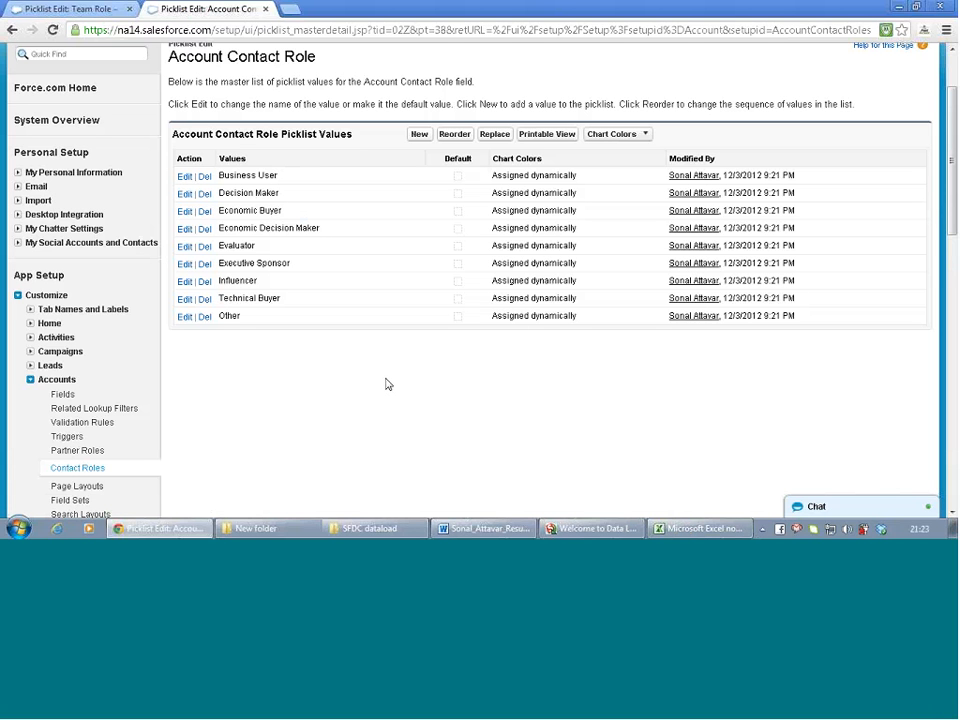
click(266, 9)
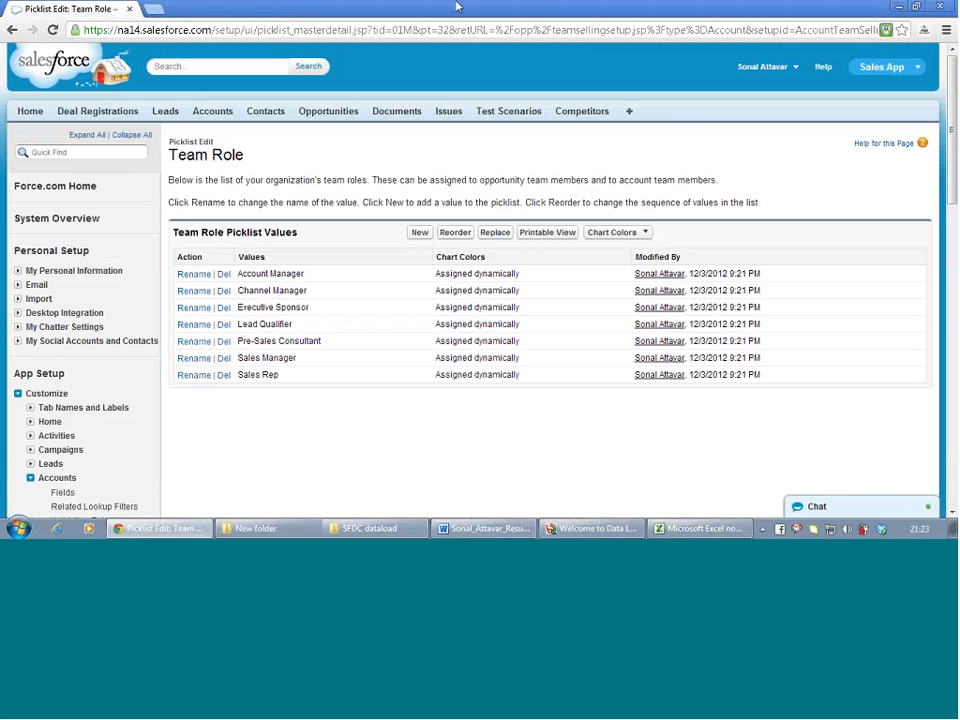